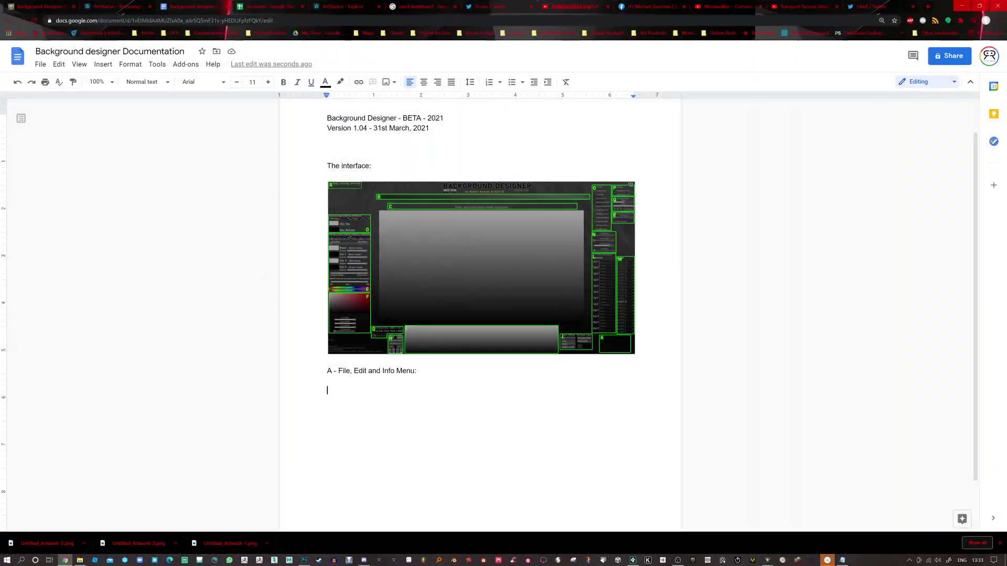
Close the surplus browser tabs, keeping only the Background Designer page, the ArtStation tab and the documentation file.
{"action": "left_click", "coordinate": [302, 6]}
{"action": "left_click", "coordinate": [302, 6]}
{"action": "left_click", "coordinate": [302, 7]}
{"action": "left_click", "coordinate": [302, 6]}
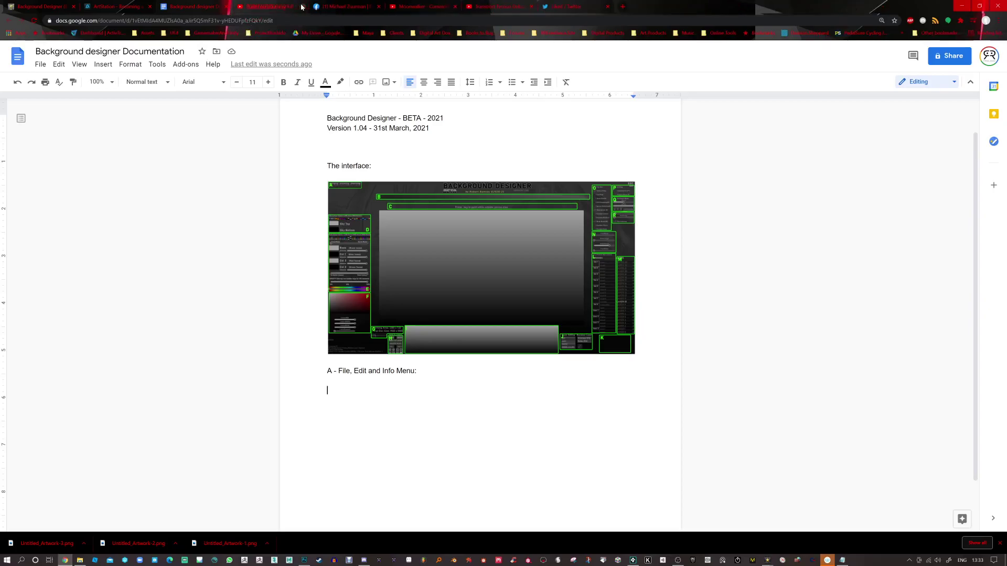
{"action": "left_click", "coordinate": [302, 7]}
{"action": "left_click", "coordinate": [302, 7]}
{"action": "left_click", "coordinate": [302, 7]}
{"action": "left_click", "coordinate": [302, 7]}
Examine the Background Designer itch.io page, including its update log, embedded videos and artwork gallery.
{"action": "left_click", "coordinate": [18, 4]}
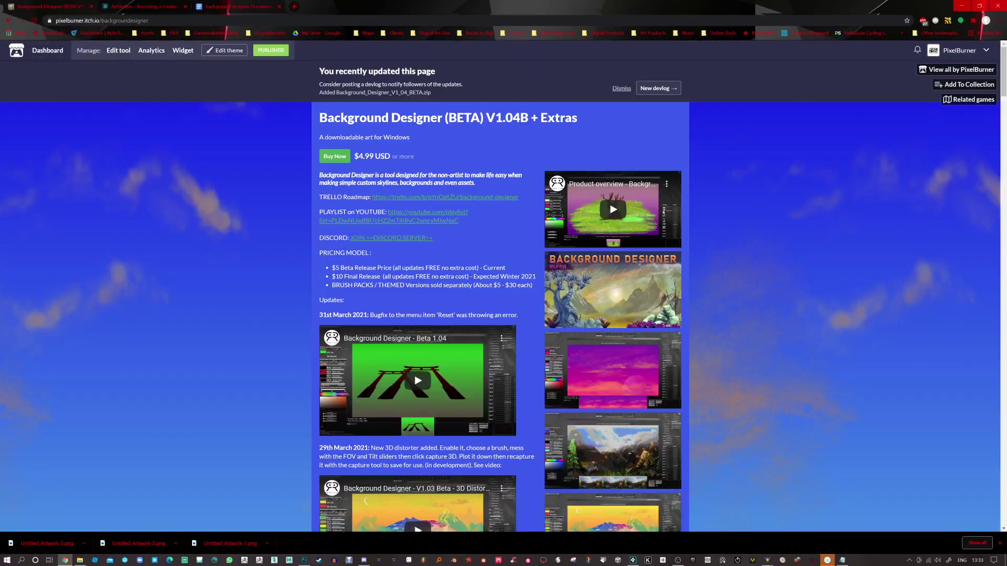
{"action": "scroll", "coordinate": [602, 472], "scroll_direction": "down", "scroll_amount": 3}
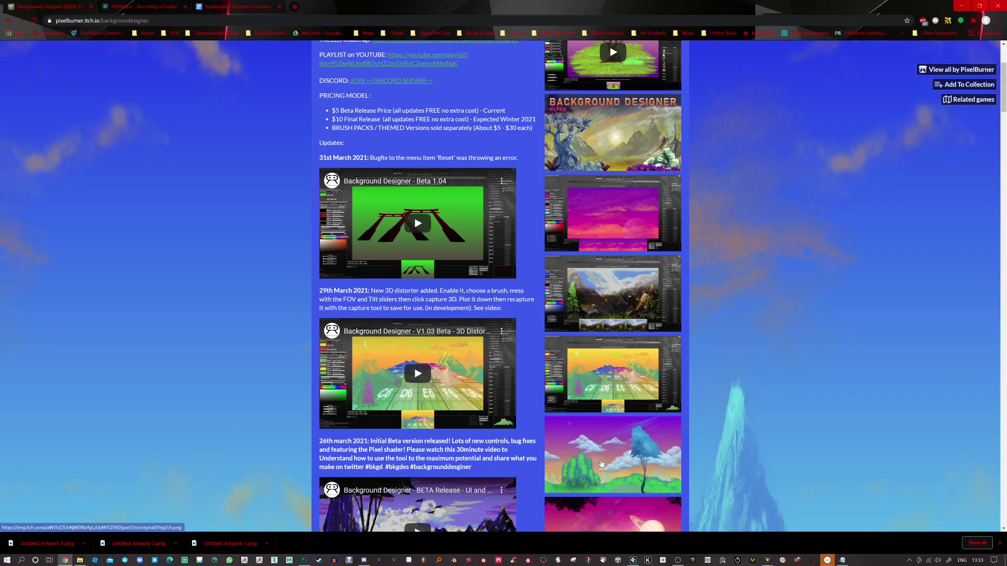
{"action": "scroll", "coordinate": [601, 463], "scroll_direction": "down", "scroll_amount": 3}
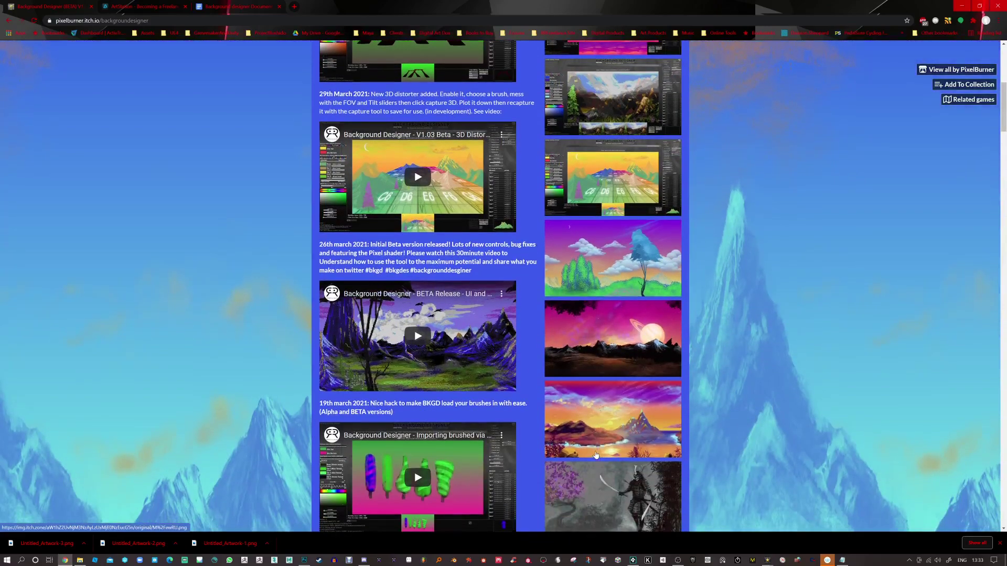
{"action": "scroll", "coordinate": [501, 401], "scroll_direction": "down", "scroll_amount": 5}
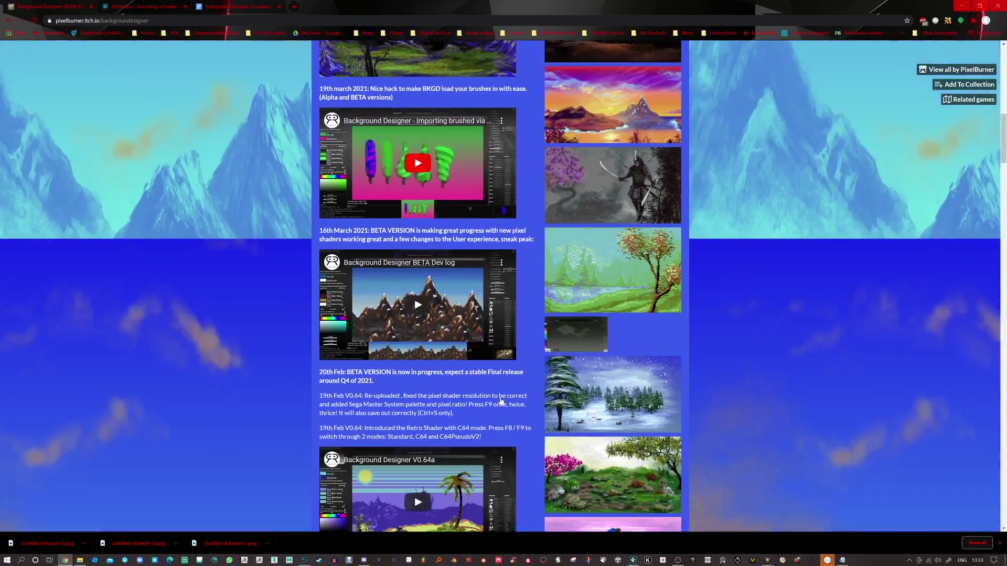
{"action": "scroll", "coordinate": [501, 401], "scroll_direction": "down", "scroll_amount": 2}
{"action": "scroll", "coordinate": [502, 401], "scroll_direction": "up", "scroll_amount": 4}
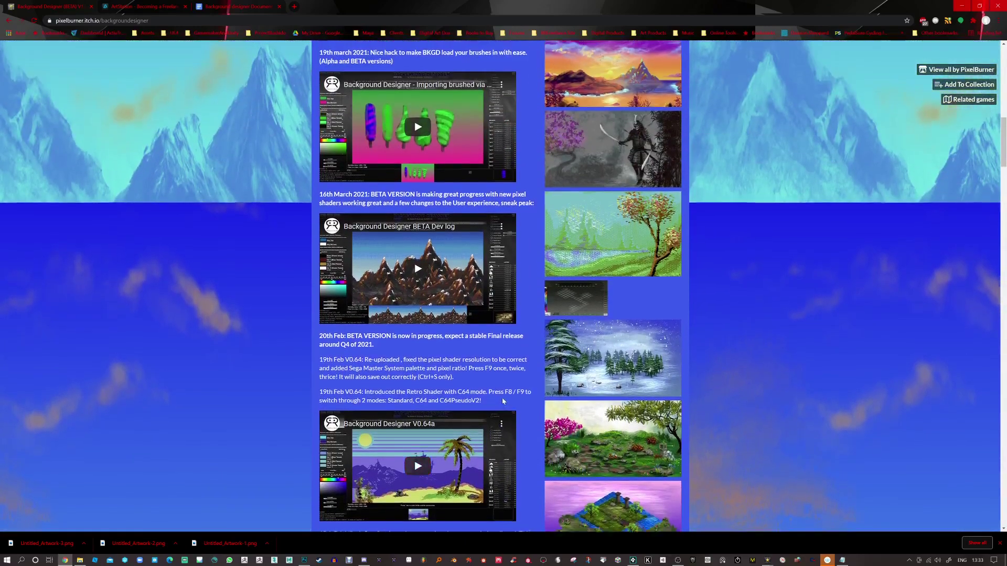
{"action": "scroll", "coordinate": [502, 397], "scroll_direction": "up", "scroll_amount": 2}
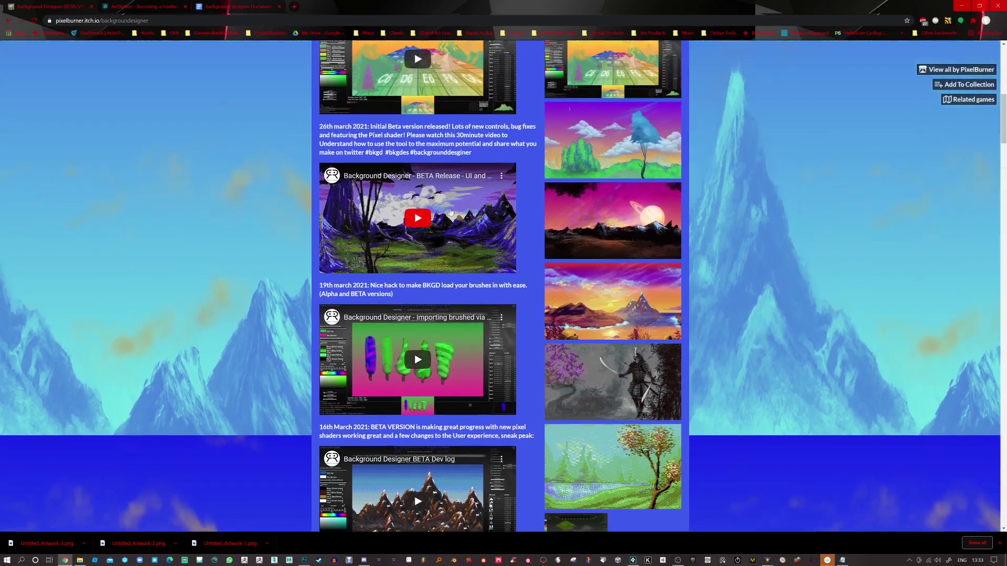
{"action": "scroll", "coordinate": [495, 247], "scroll_direction": "up", "scroll_amount": 1}
{"action": "scroll", "coordinate": [495, 246], "scroll_direction": "up", "scroll_amount": 3}
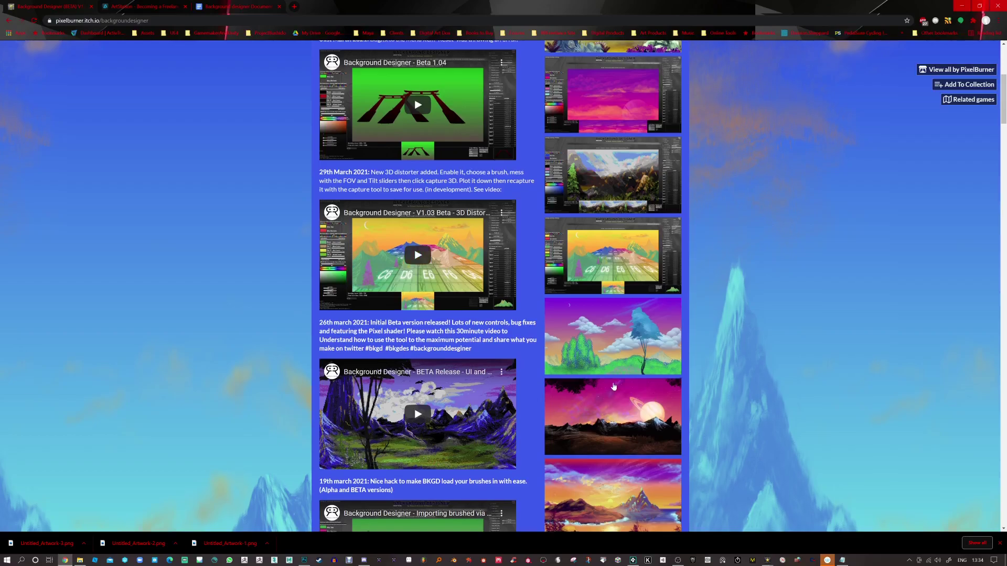
{"action": "scroll", "coordinate": [390, 311], "scroll_direction": "down", "scroll_amount": 4}
{"action": "scroll", "coordinate": [393, 366], "scroll_direction": "down", "scroll_amount": 3}
{"action": "scroll", "coordinate": [392, 364], "scroll_direction": "down", "scroll_amount": 2}
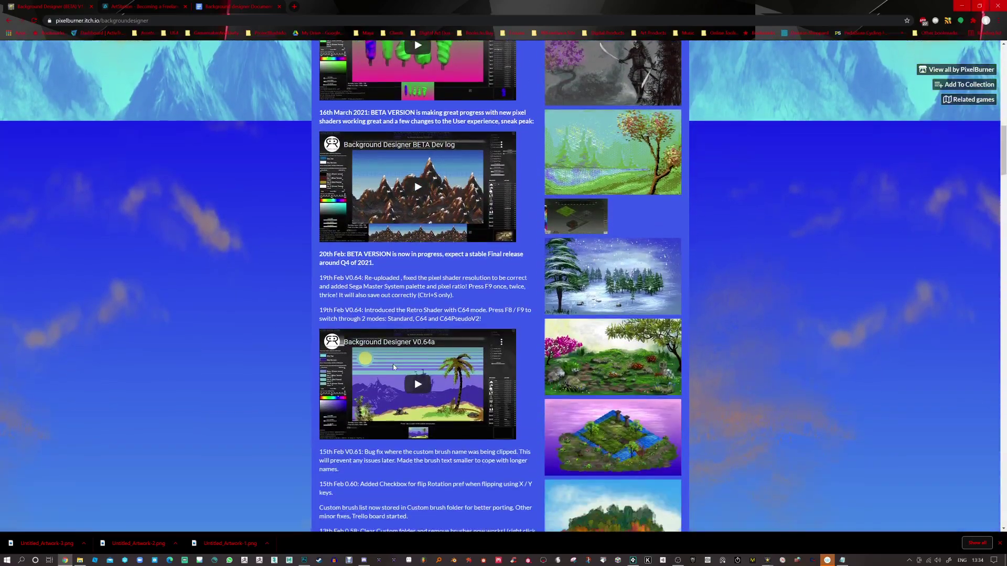
{"action": "scroll", "coordinate": [392, 364], "scroll_direction": "up", "scroll_amount": 5}
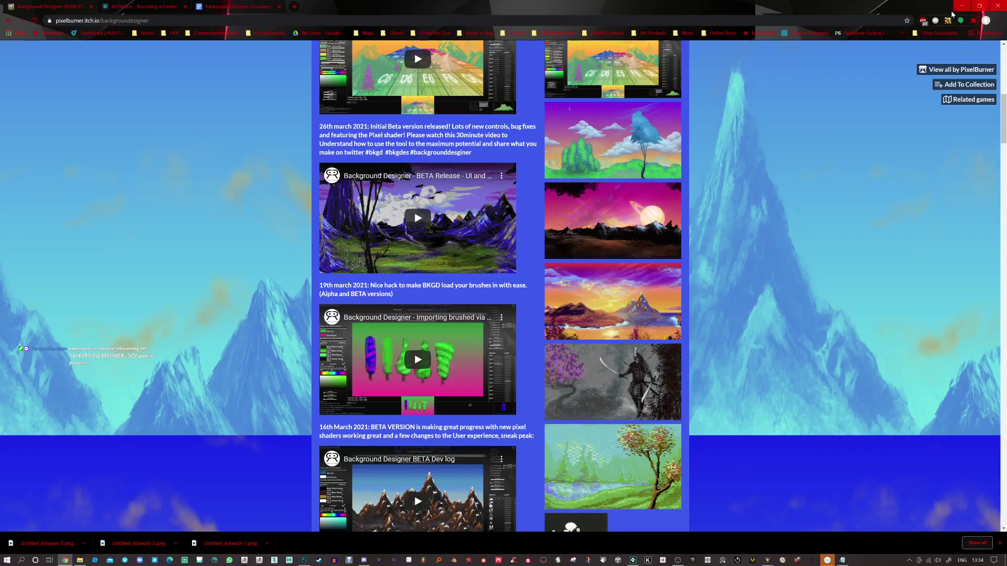
Switch to GameMaker Studio 2 and run the Background_Designer_V1_04_BETA project.
{"action": "left_click", "coordinate": [964, 4]}
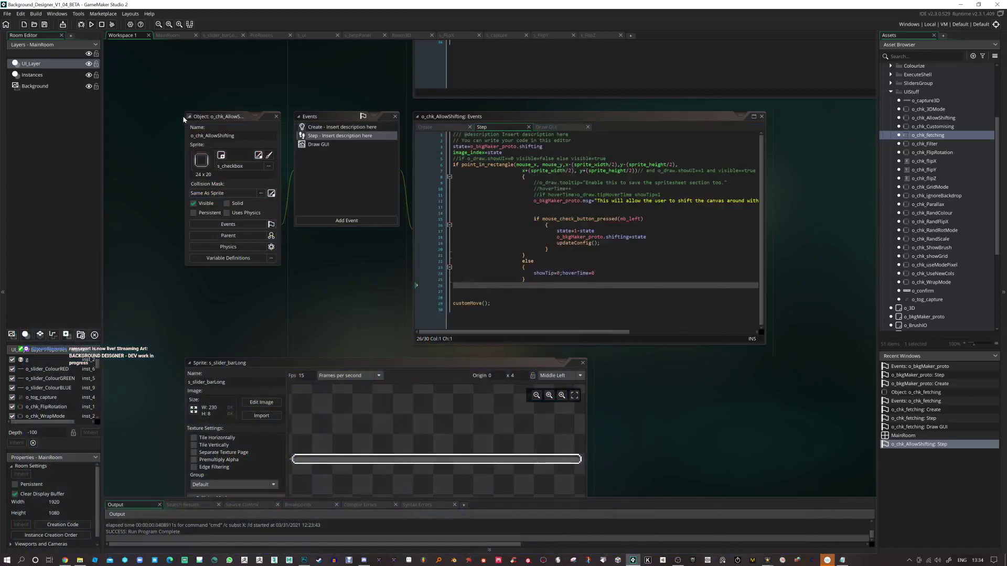
{"action": "left_click", "coordinate": [93, 24]}
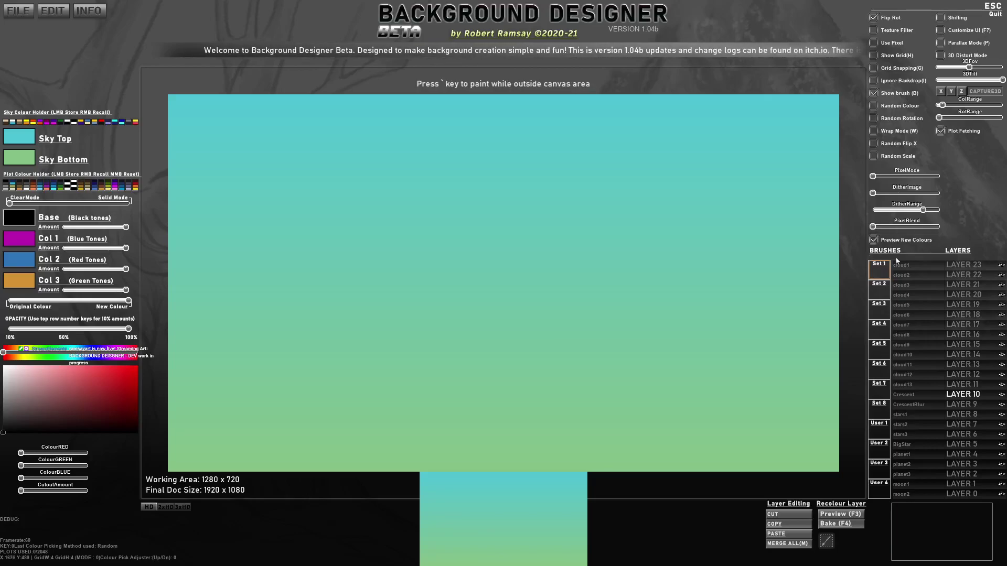
Browse the other brush sets and return to the Set 1 cloud brushes.
{"action": "left_click", "coordinate": [883, 284]}
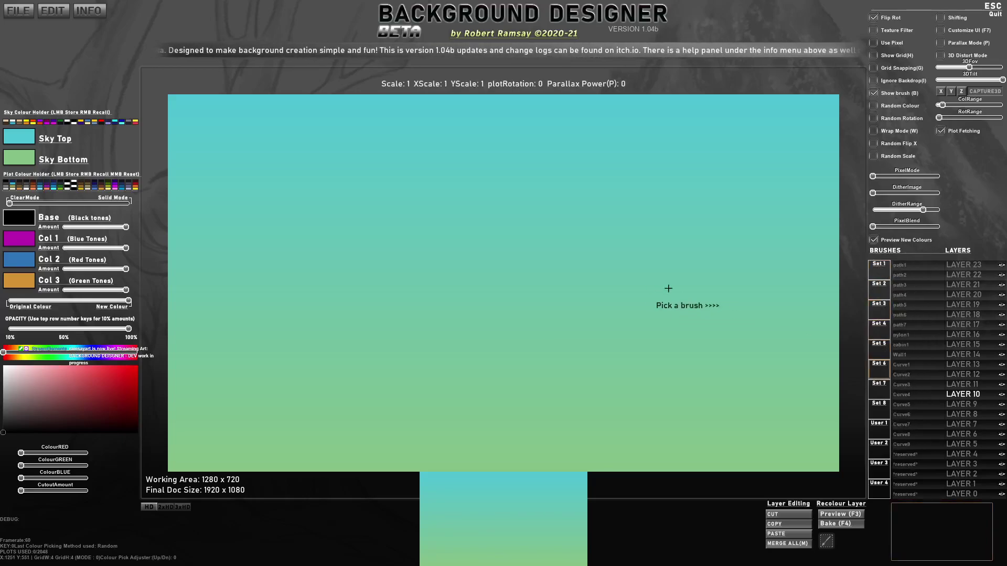
{"action": "left_click", "coordinate": [884, 271]}
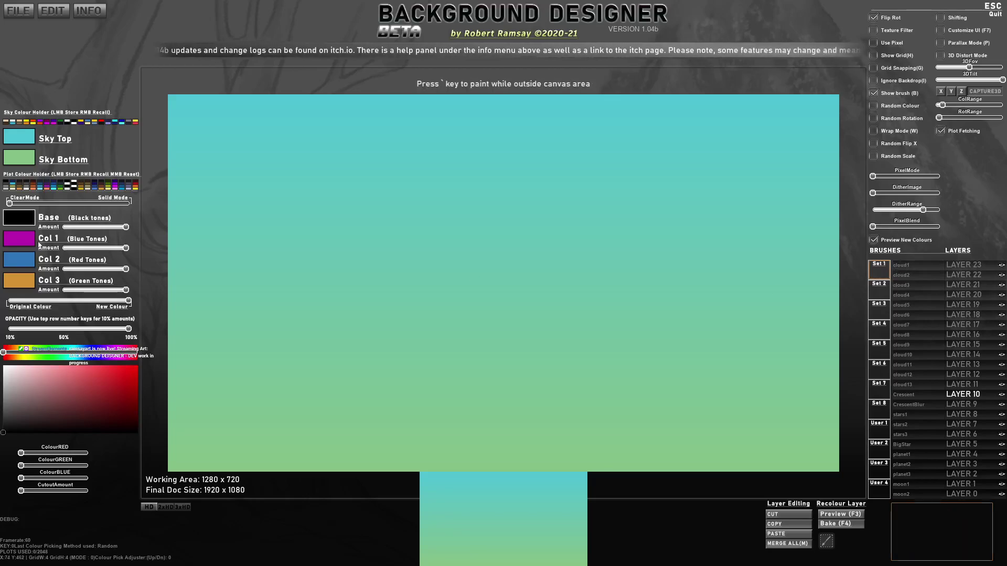
Recall the stored green plot colours and turn off the Preview New Colours option.
{"action": "left_click", "coordinate": [873, 241]}
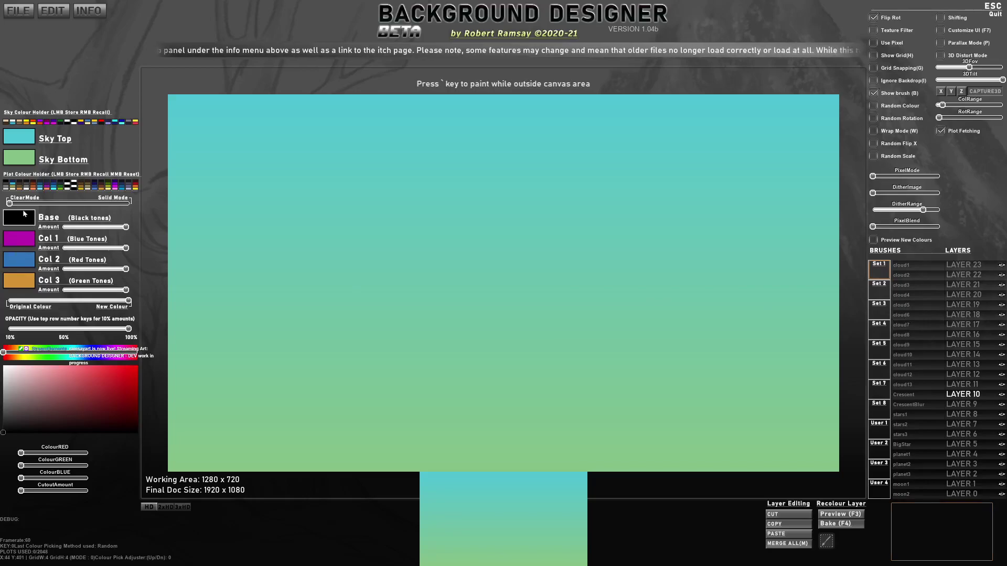
{"action": "right_click", "coordinate": [54, 187]}
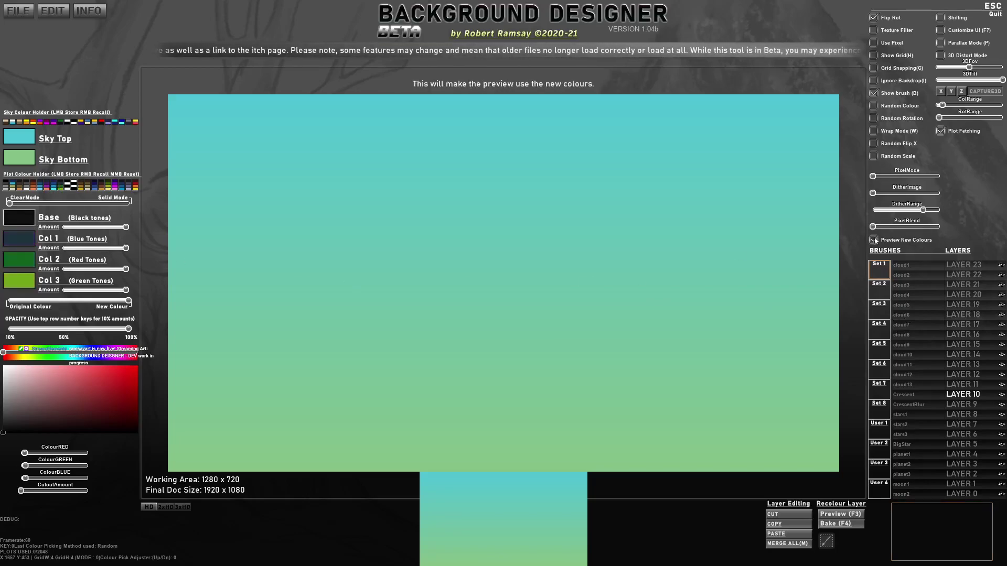
{"action": "mouse_move", "coordinate": [903, 268]}
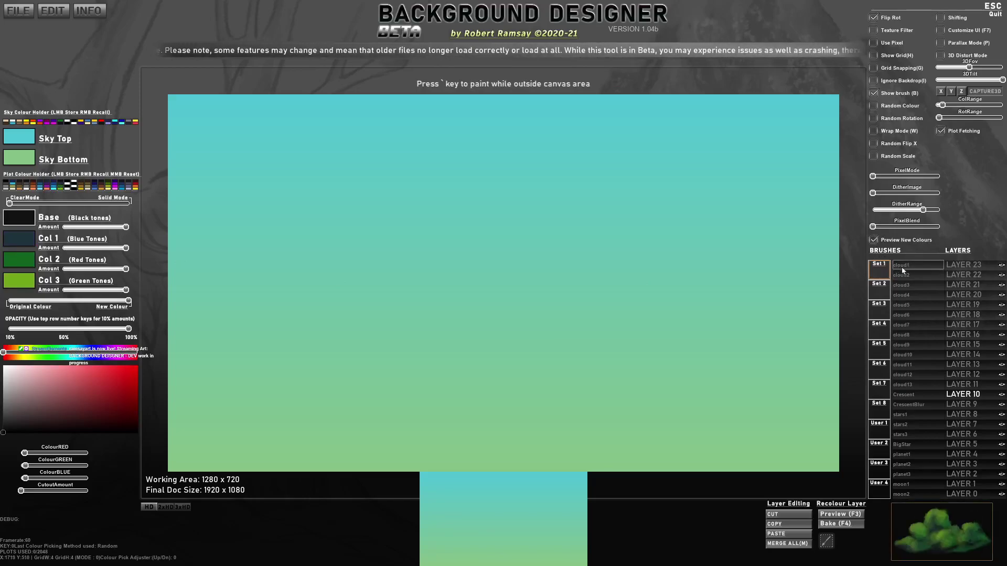
{"action": "left_click", "coordinate": [873, 240]}
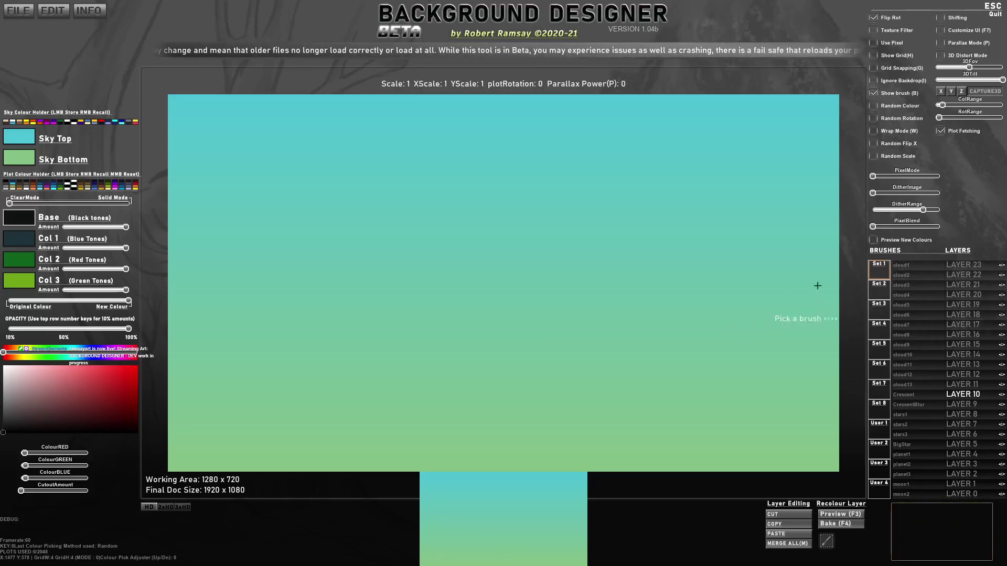
Pick the cloud1 brush from Set 1 and adjust its scale to 1.50 over the canvas.
{"action": "left_click", "coordinate": [903, 266]}
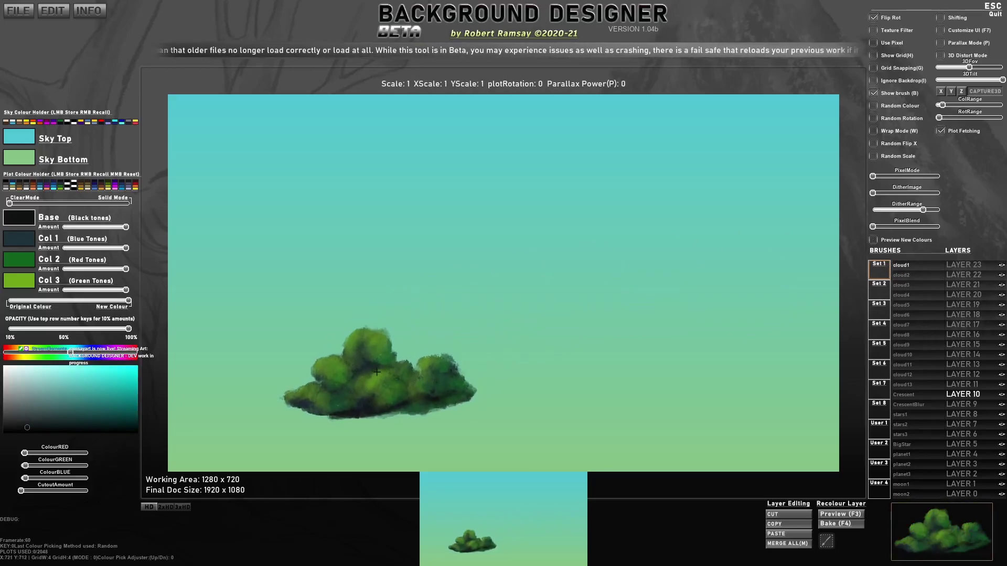
{"action": "scroll", "coordinate": [313, 214], "scroll_direction": "down", "scroll_amount": 6}
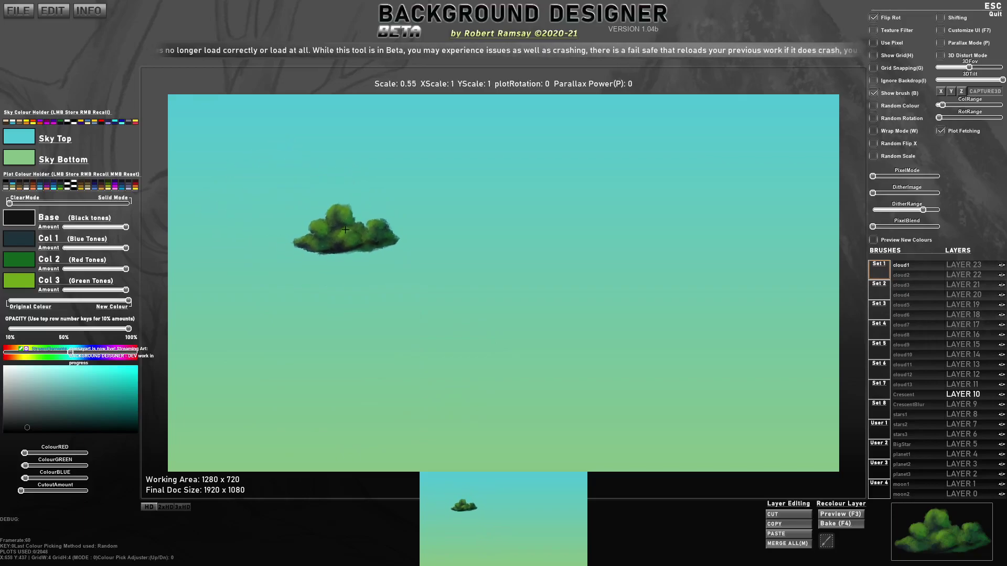
{"action": "scroll", "coordinate": [435, 270], "scroll_direction": "down", "scroll_amount": 3}
{"action": "scroll", "coordinate": [428, 299], "scroll_direction": "up", "scroll_amount": 3}
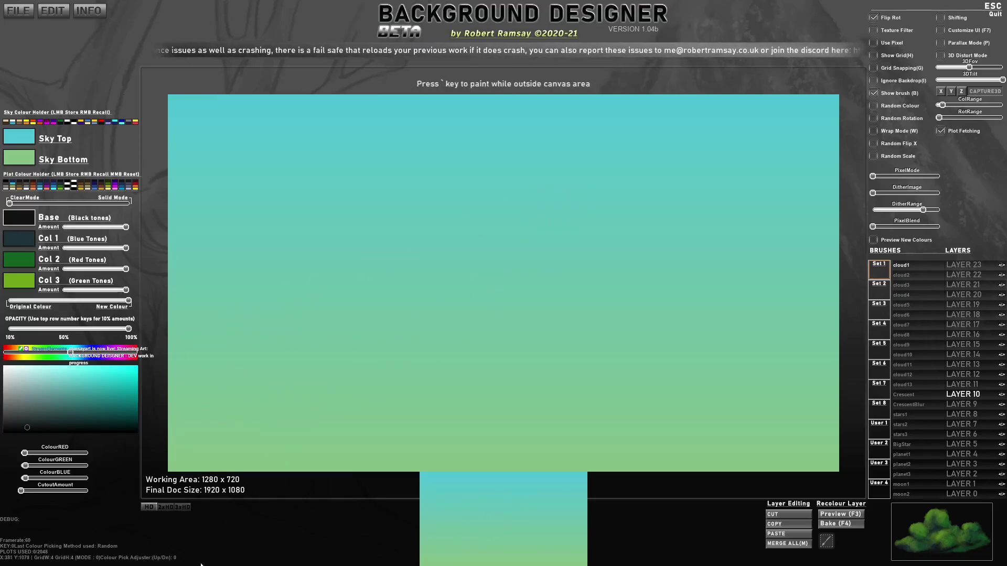
{"action": "scroll", "coordinate": [257, 430], "scroll_direction": "up", "scroll_amount": 3}
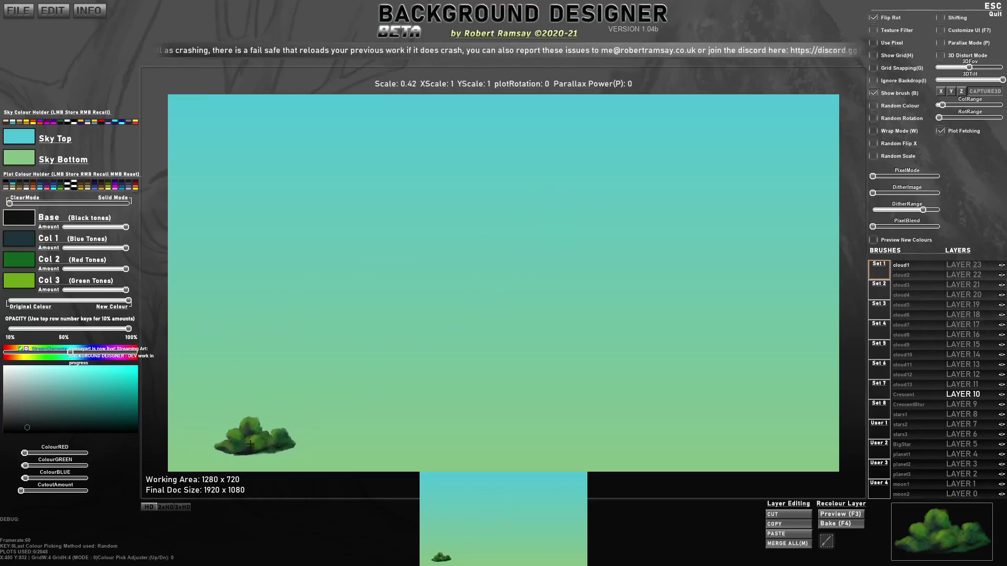
{"action": "scroll", "coordinate": [345, 341], "scroll_direction": "up", "scroll_amount": 3}
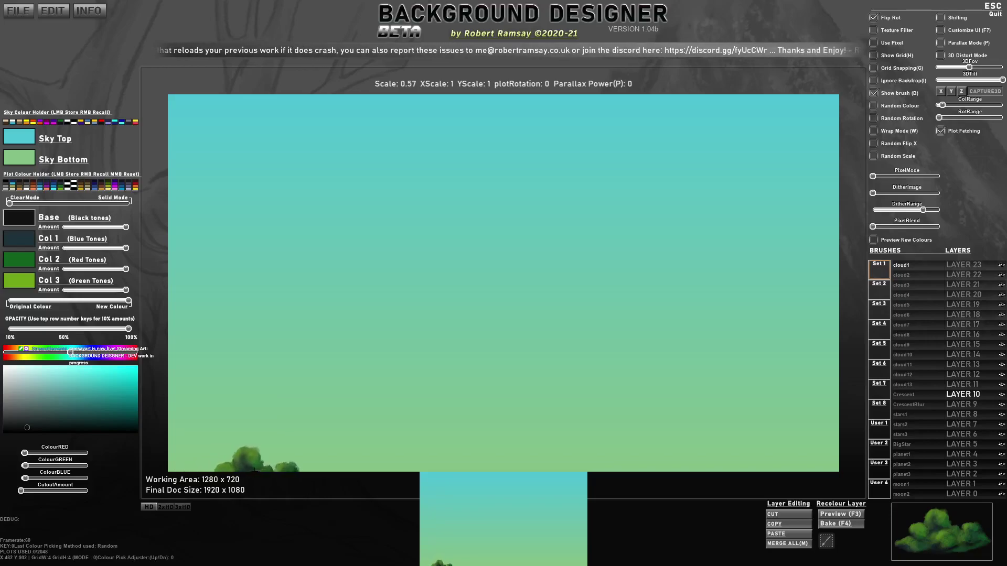
{"action": "scroll", "coordinate": [641, 257], "scroll_direction": "up", "scroll_amount": 6}
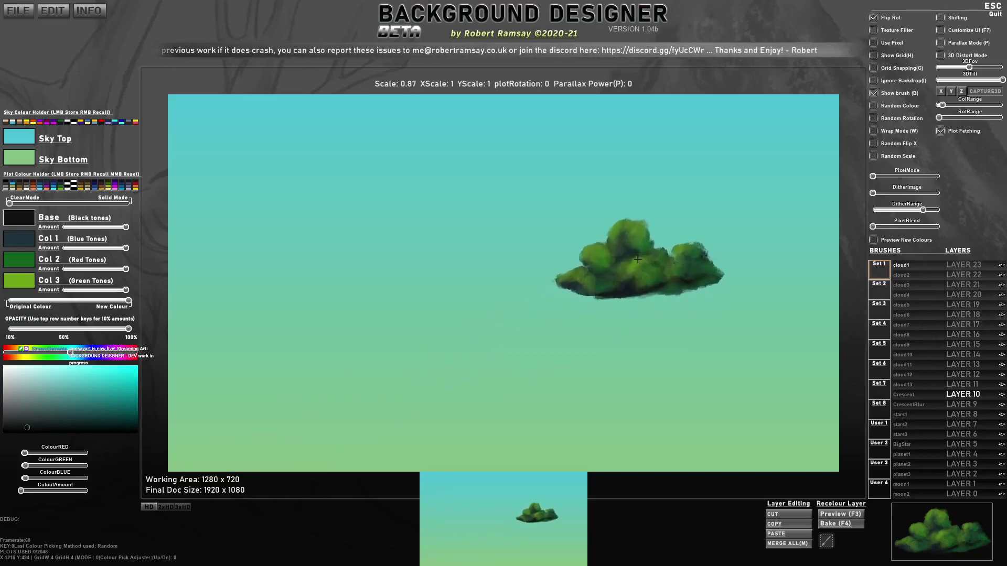
{"action": "scroll", "coordinate": [637, 258], "scroll_direction": "up", "scroll_amount": 8}
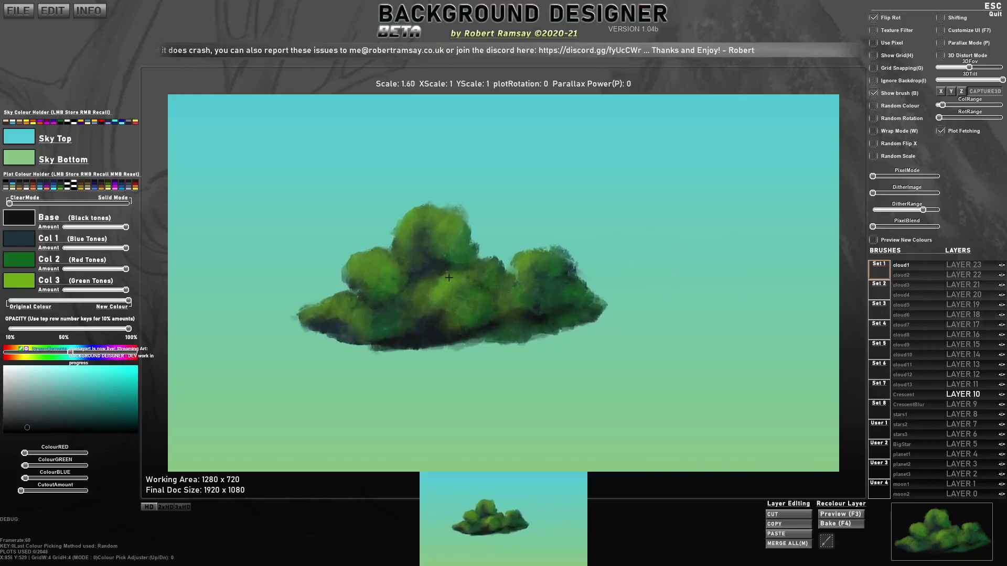
{"action": "scroll", "coordinate": [449, 278], "scroll_direction": "down", "scroll_amount": 3}
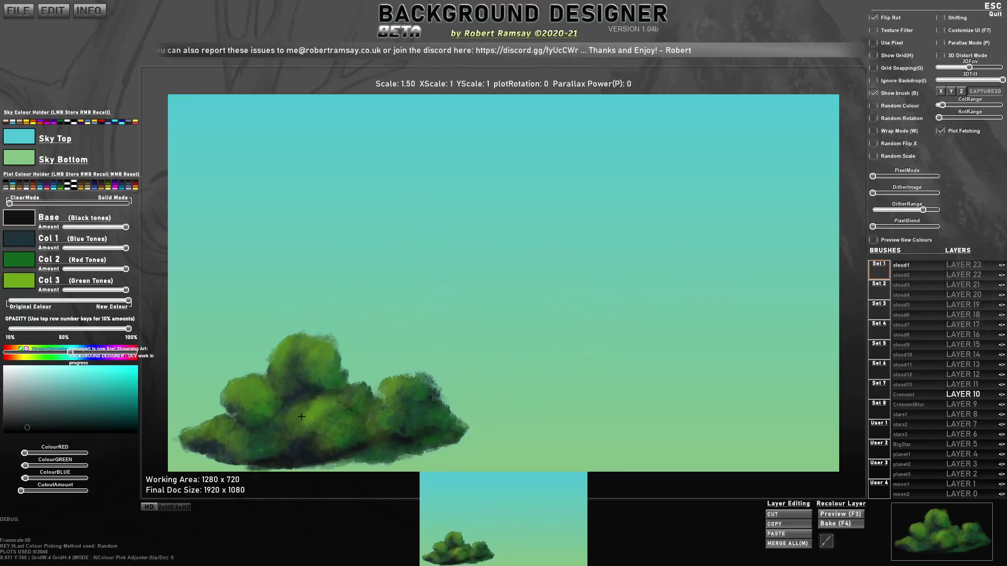
Set the final document size to 5760 x 3240 and shrink the cloud brush to scale 0.25.
{"action": "left_click", "coordinate": [182, 508]}
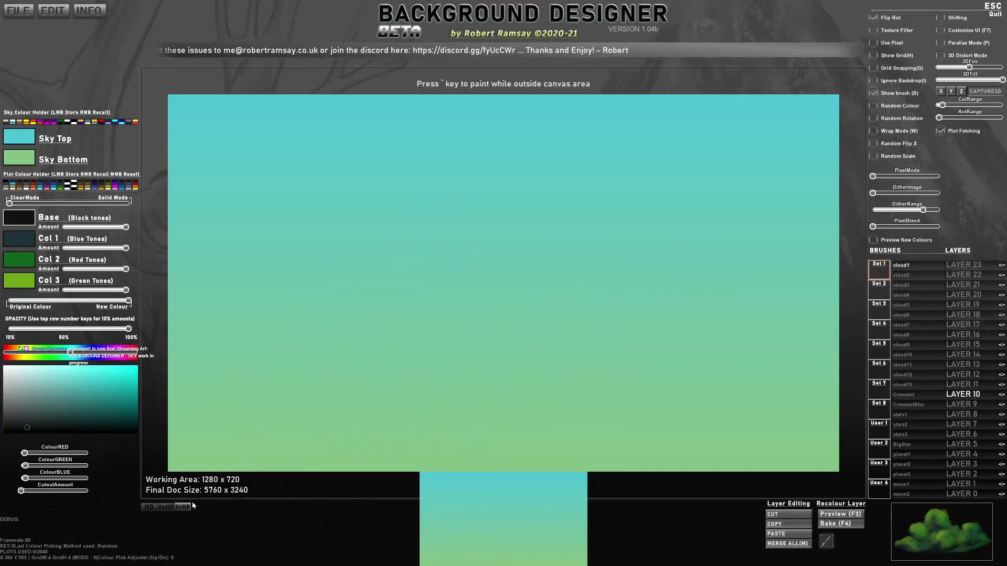
{"action": "scroll", "coordinate": [384, 250], "scroll_direction": "down", "scroll_amount": 7}
{"action": "scroll", "coordinate": [384, 250], "scroll_direction": "down", "scroll_amount": 10}
{"action": "scroll", "coordinate": [336, 264], "scroll_direction": "down", "scroll_amount": 3}
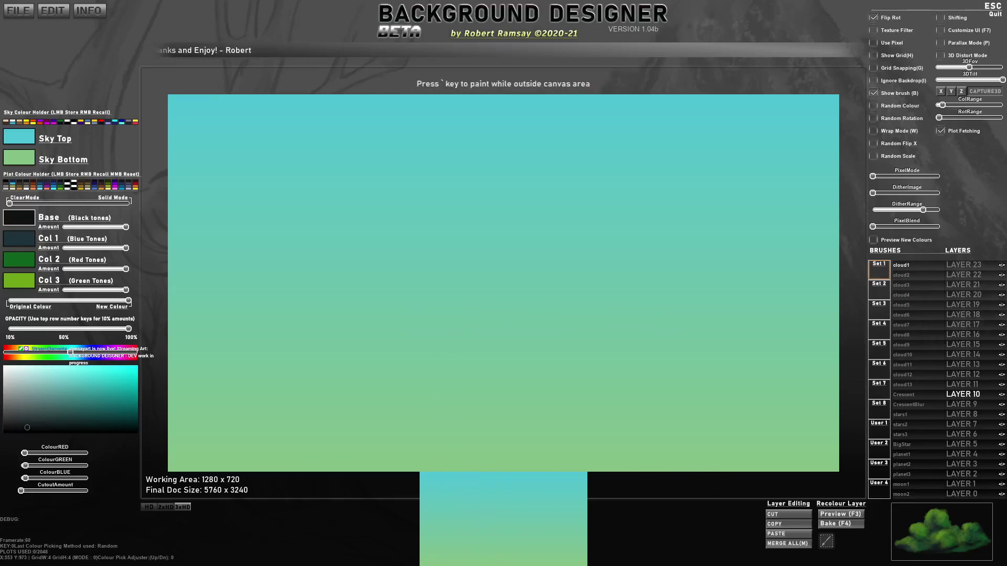
Enable Wrap Mode and enlarge the cloud brush to scale 0.52.
{"action": "left_click", "coordinate": [874, 131]}
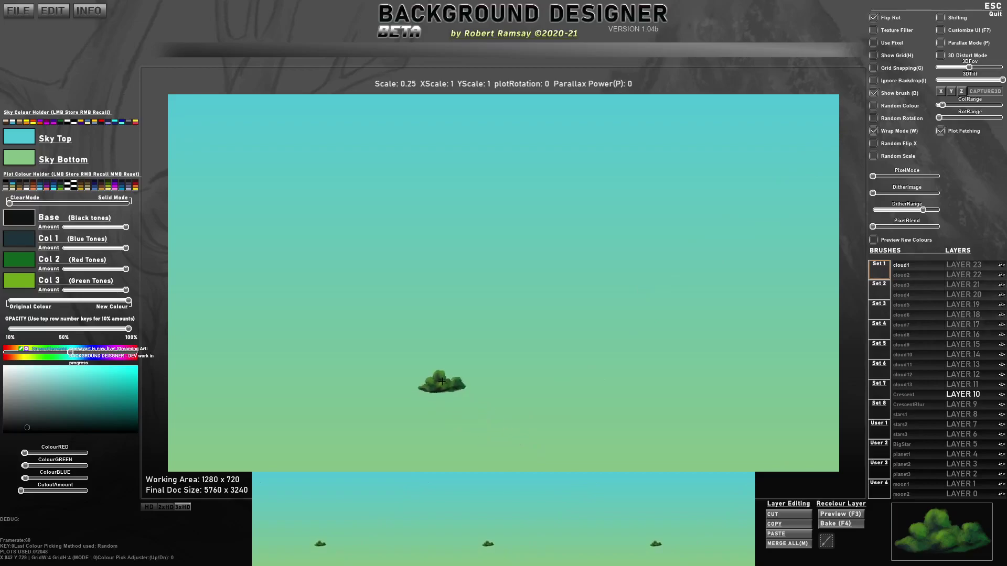
{"action": "scroll", "coordinate": [457, 253], "scroll_direction": "up", "scroll_amount": 5}
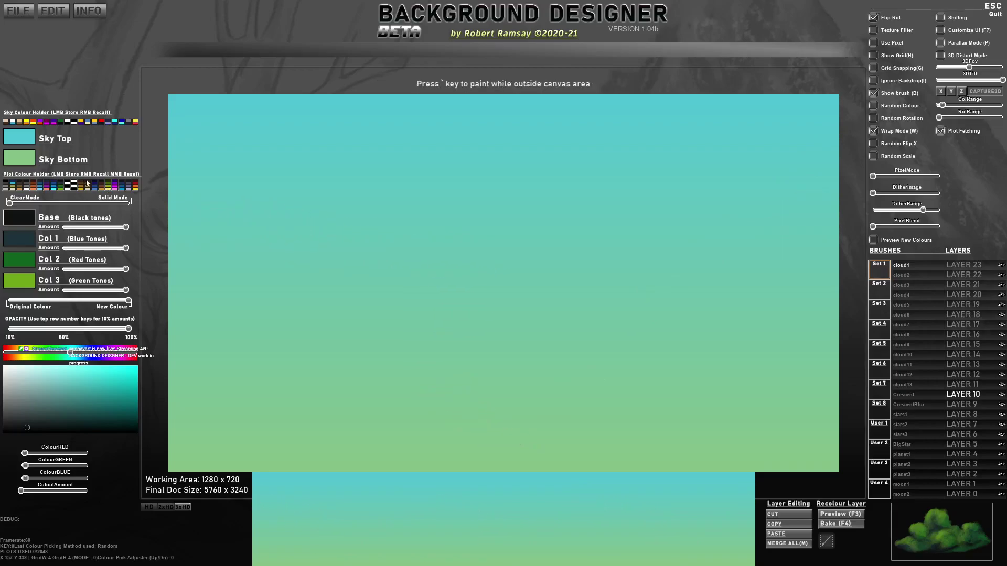
Recall the stored blue plot colours, and try stored sky gradients until settling on yellow at the top fading to soft blue.
{"action": "right_click", "coordinate": [42, 188]}
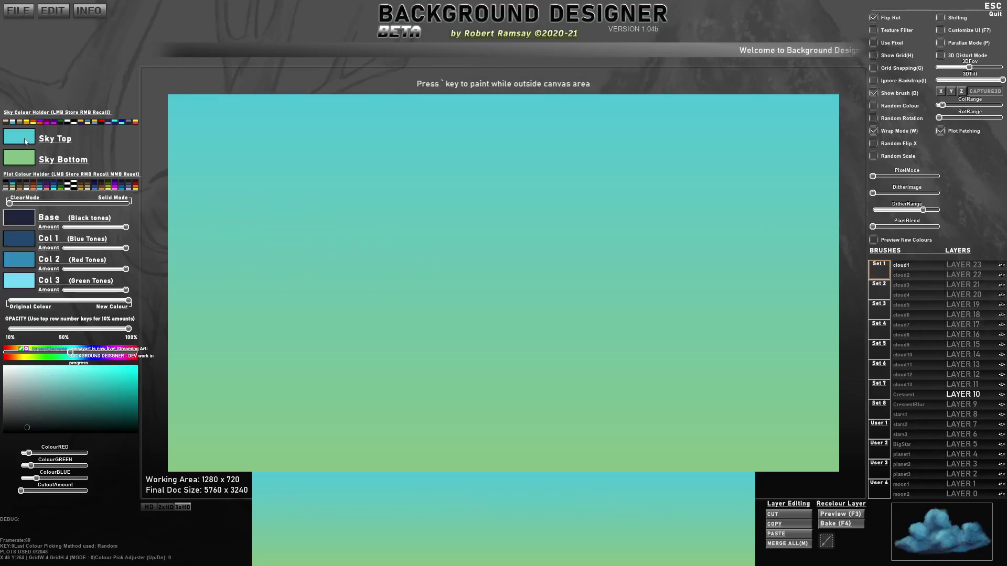
{"action": "right_click", "coordinate": [83, 123]}
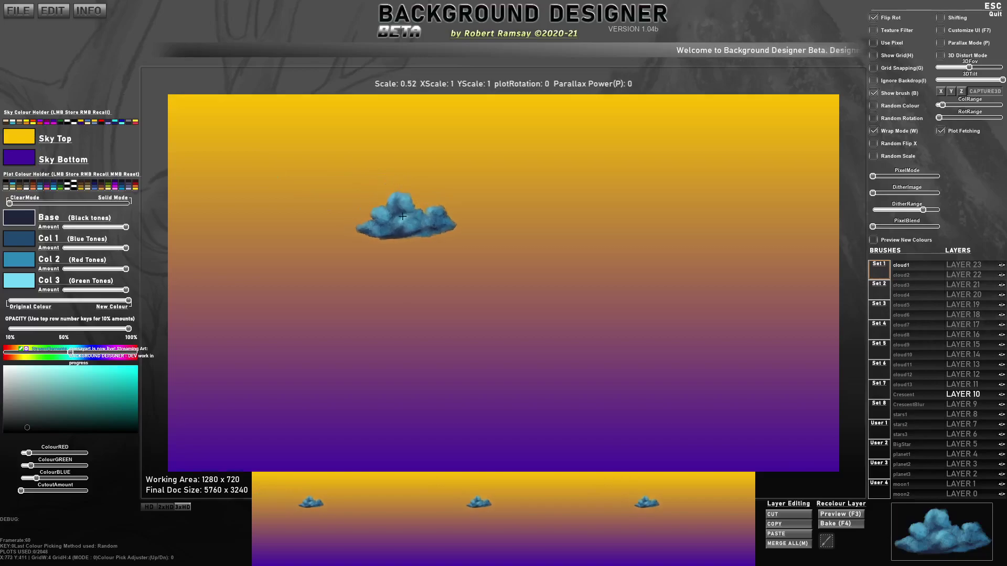
{"action": "right_click", "coordinate": [108, 122]}
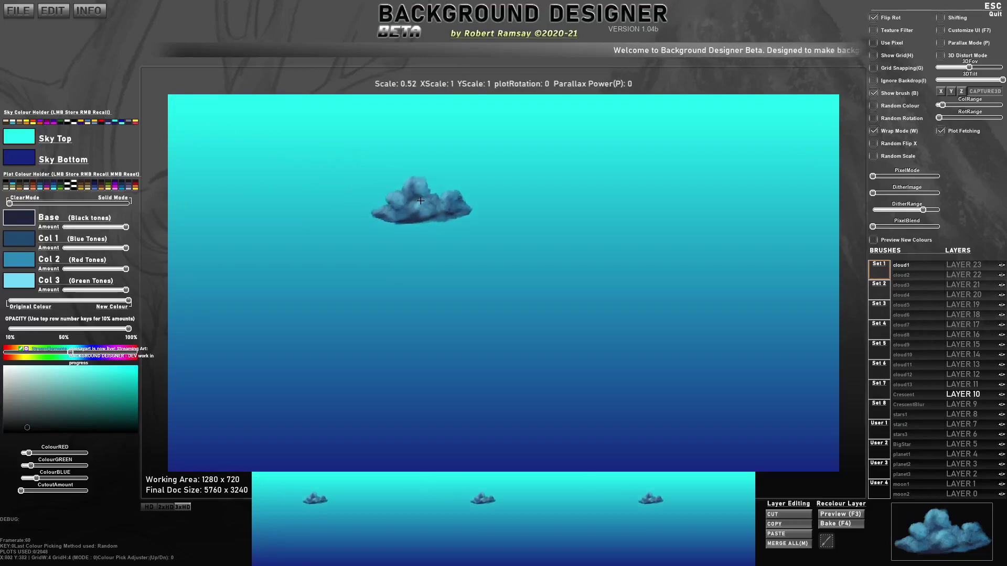
{"action": "right_click", "coordinate": [96, 122]}
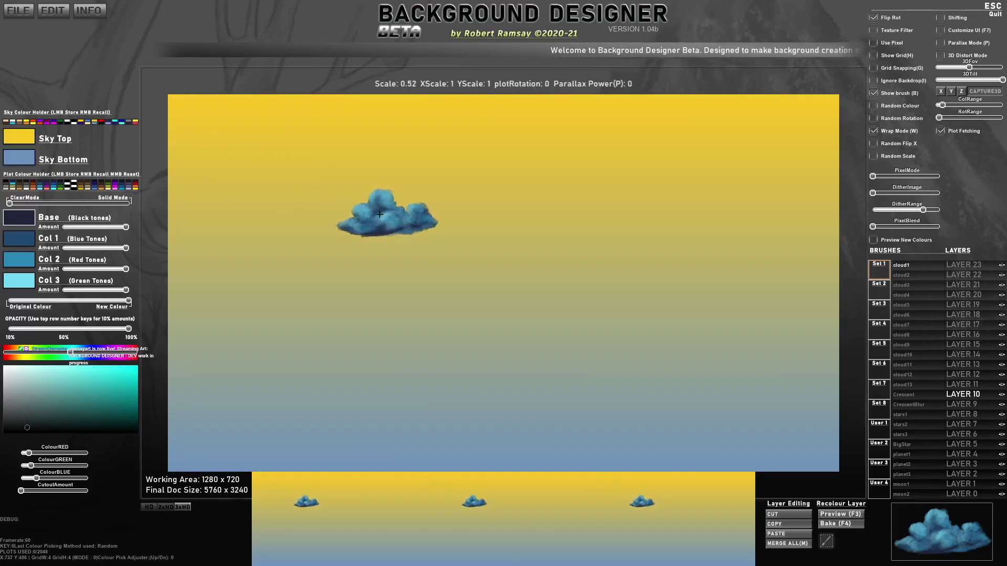
Stamp one cloud1 in the upper middle of the canvas at scale 0.80 and reduce the Col 1, Col 2 and Col 3 amounts.
{"action": "left_click", "coordinate": [14, 212]}
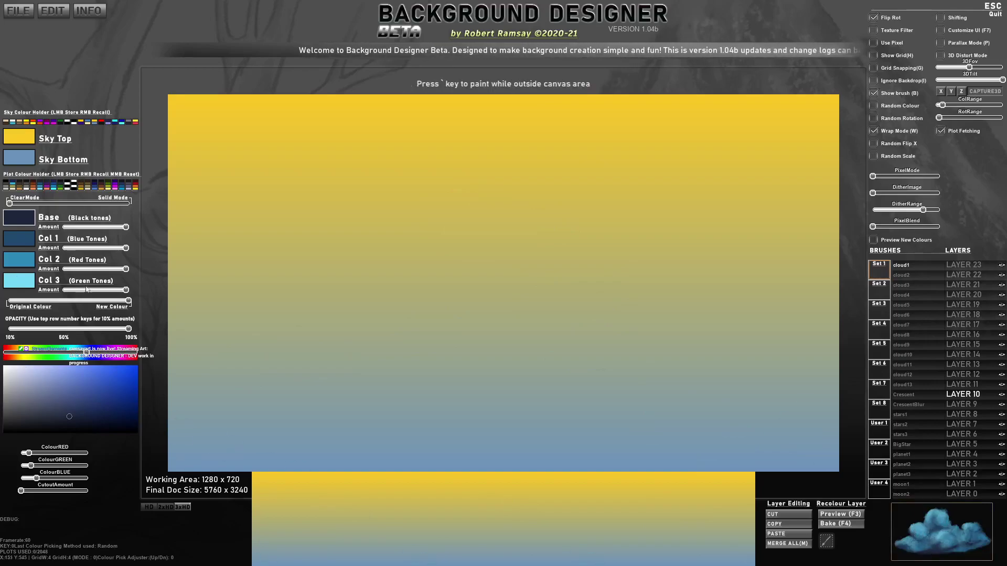
{"action": "mouse_move", "coordinate": [120, 292]}
{"action": "left_mouse_down"}
{"action": "mouse_move", "coordinate": [63, 290]}
{"action": "mouse_move", "coordinate": [139, 287]}
{"action": "left_mouse_up"}
{"action": "left_click", "coordinate": [503, 244]}
{"action": "scroll", "coordinate": [503, 245], "scroll_direction": "up", "scroll_amount": 4}
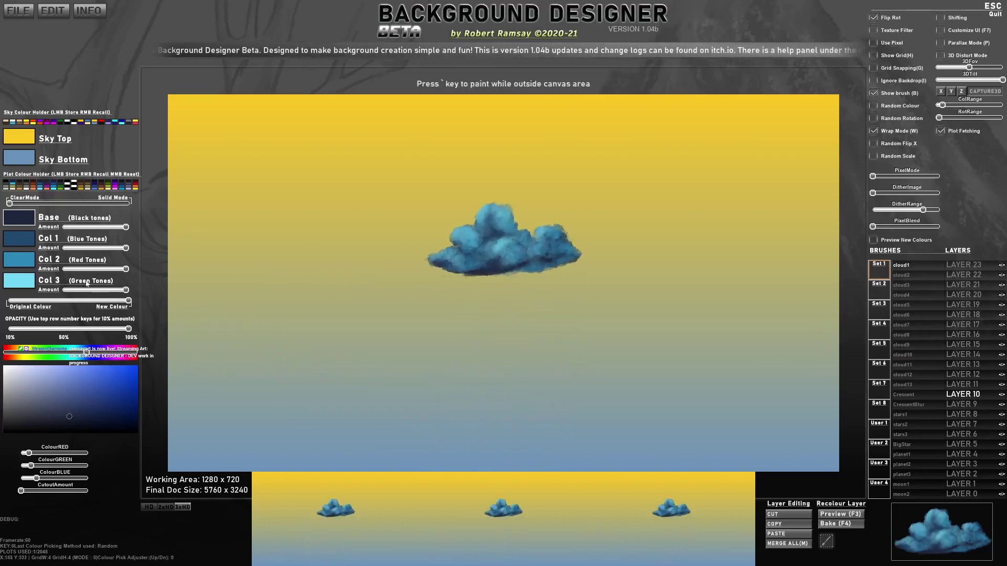
{"action": "left_click_drag", "start_coordinate": [112, 291], "coordinate": [76, 252]}
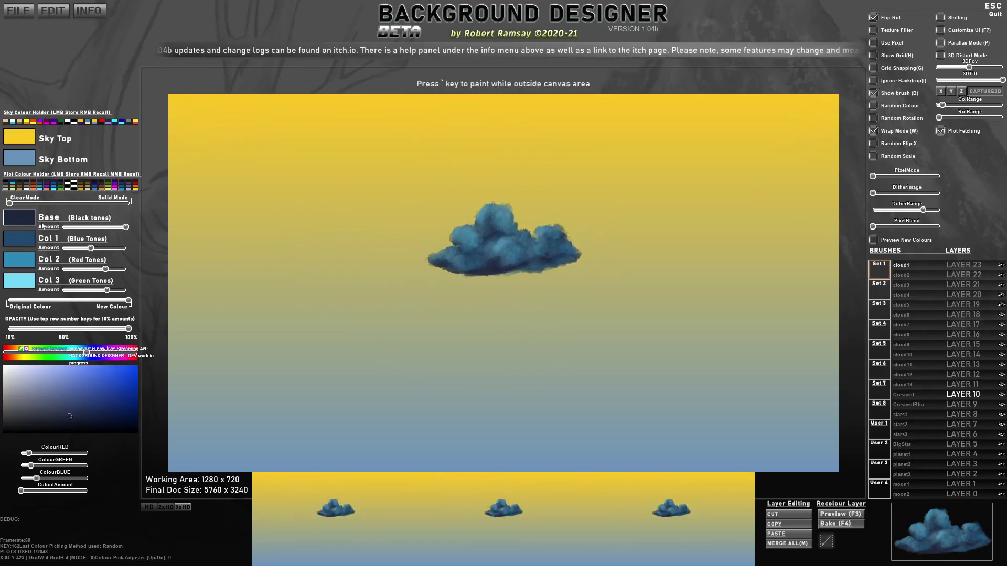
Recolour the cloud's Base tone to golden yellow.
{"action": "mouse_move", "coordinate": [36, 391]}
{"action": "left_mouse_down"}
{"action": "mouse_move", "coordinate": [25, 378]}
{"action": "mouse_move", "coordinate": [34, 389]}
{"action": "left_mouse_up"}
{"action": "left_click", "coordinate": [35, 352]}
{"action": "left_click", "coordinate": [49, 377]}
{"action": "key", "text": "alt"}
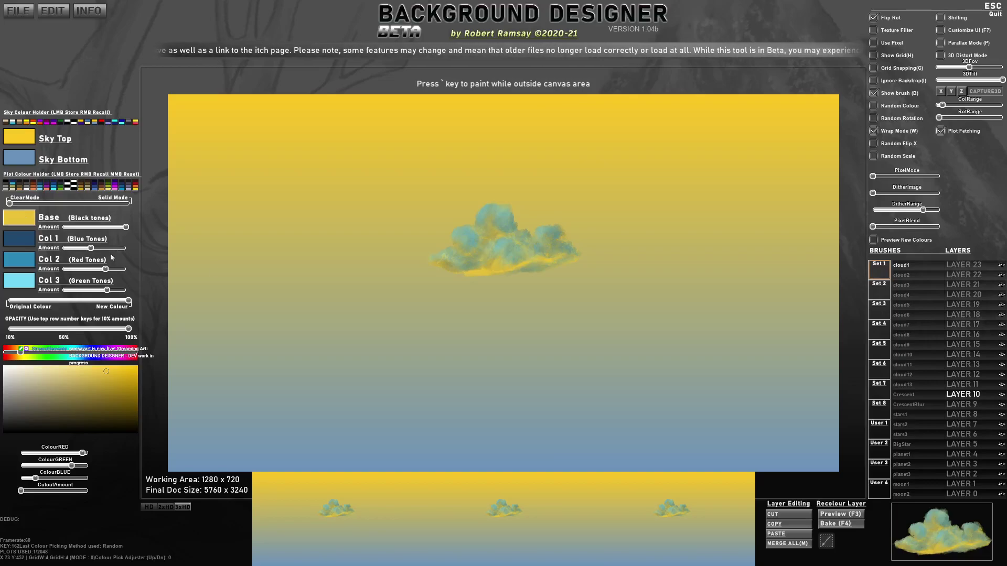
Recolour the cloud's Col 1 to deep purple, Col 2 to light blue and Col 3 to pale grey-blue.
{"action": "left_click", "coordinate": [21, 244]}
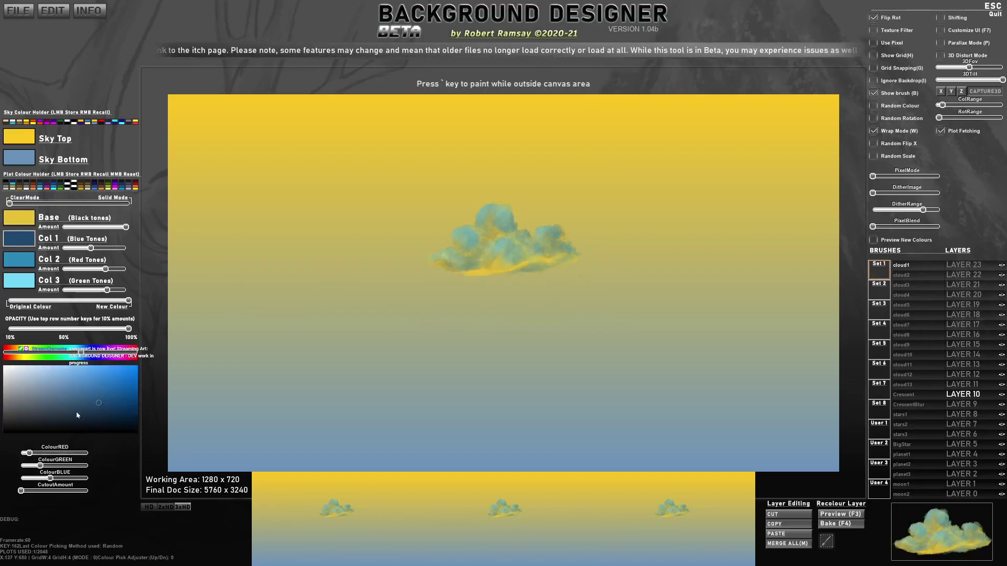
{"action": "mouse_move", "coordinate": [101, 407]}
{"action": "left_mouse_down"}
{"action": "mouse_move", "coordinate": [96, 414]}
{"action": "mouse_move", "coordinate": [105, 405]}
{"action": "left_mouse_up"}
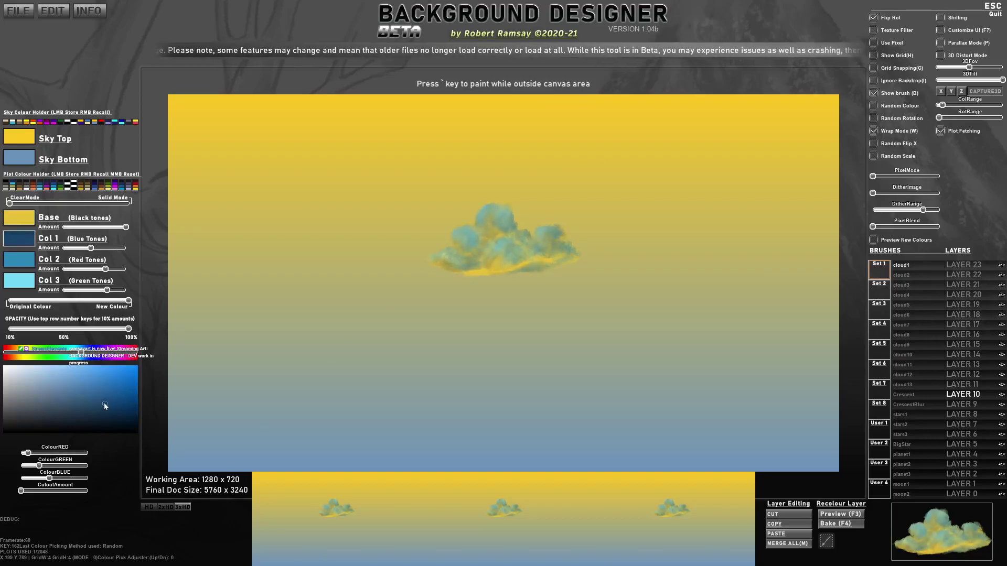
{"action": "left_click_drag", "start_coordinate": [82, 353], "coordinate": [32, 383]}
{"action": "left_click", "coordinate": [20, 260]}
{"action": "left_click", "coordinate": [19, 280]}
Stamp a second cloud1 overlapping the left side of the first cloud, and a wispy cloud2 to the right of the pair.
{"action": "left_click", "coordinate": [393, 242]}
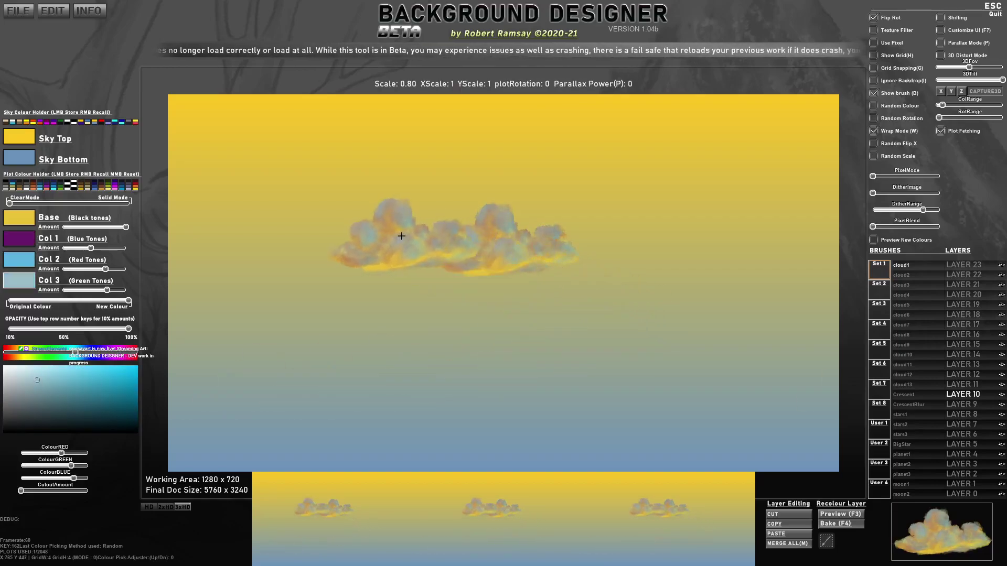
{"action": "left_click", "coordinate": [900, 275]}
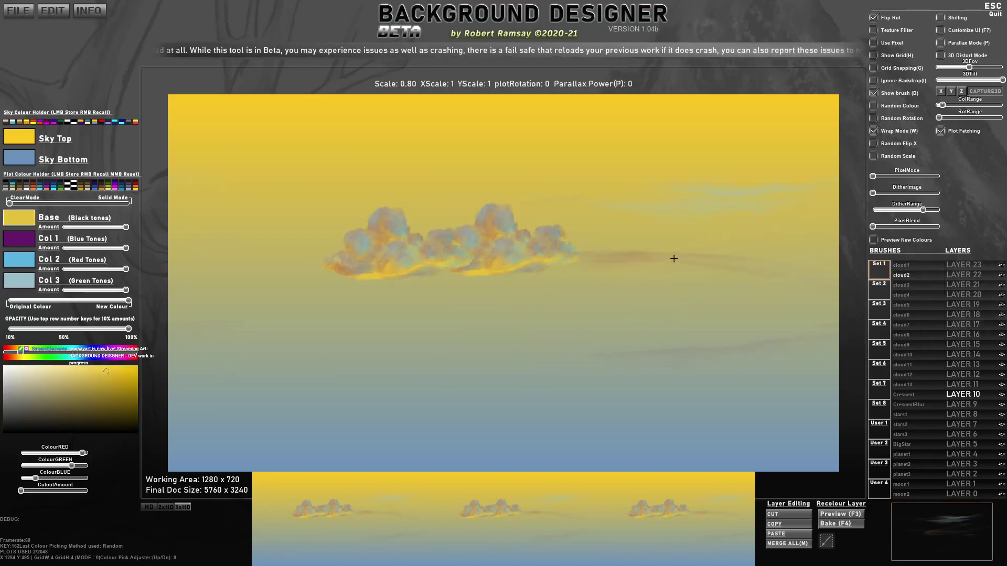
{"action": "left_click", "coordinate": [614, 278]}
{"action": "scroll", "coordinate": [420, 257], "scroll_direction": "down", "scroll_amount": 1}
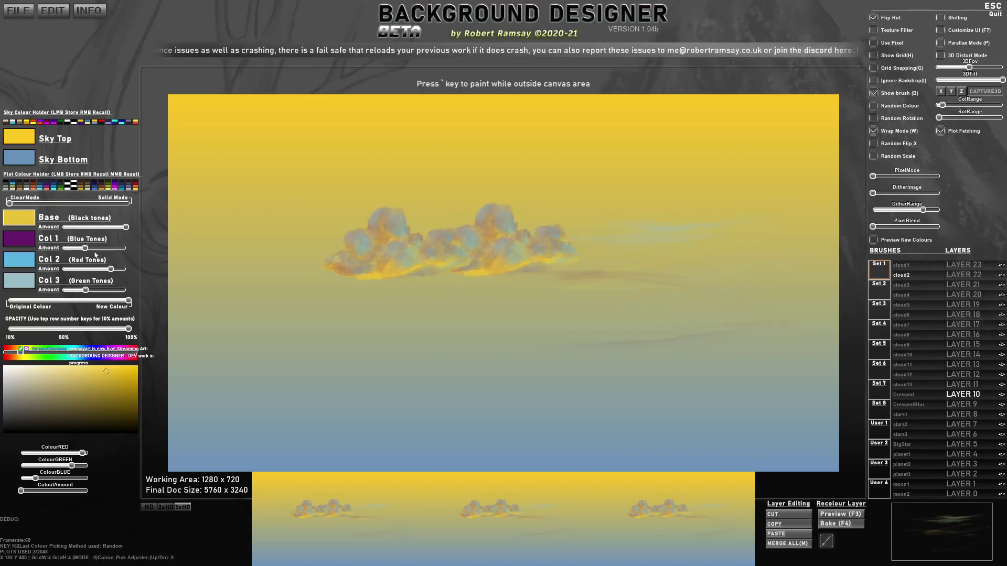
Stamp a cloud3 below the wispy cloud and lower its Col 1, Col 2 and Col 3 amounts.
{"action": "left_click", "coordinate": [901, 285]}
{"action": "scroll", "coordinate": [626, 222], "scroll_direction": "up", "scroll_amount": 2}
{"action": "left_click", "coordinate": [625, 277]}
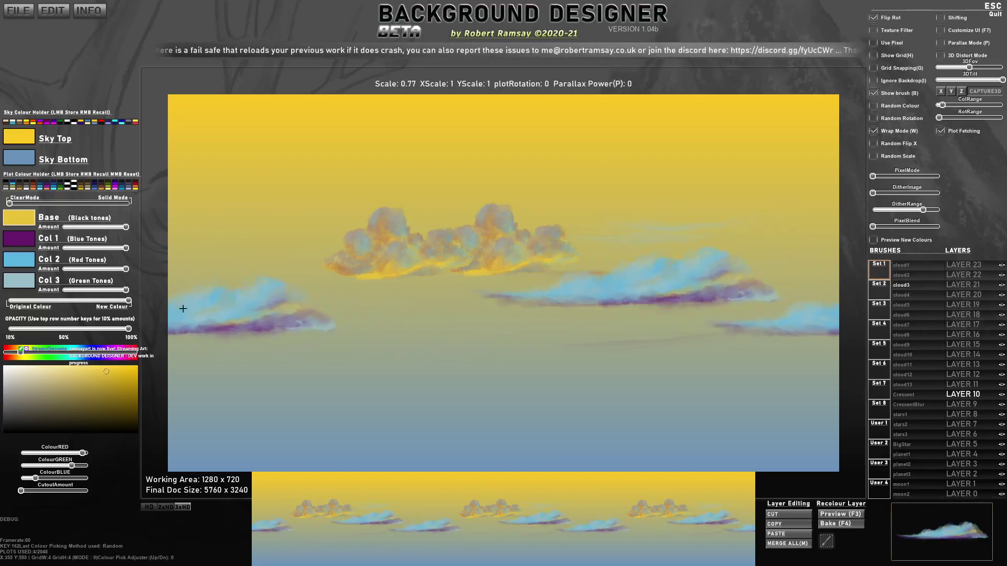
{"action": "left_click", "coordinate": [95, 270]}
{"action": "left_click_drag", "start_coordinate": [95, 272], "coordinate": [91, 290]}
{"action": "mouse_move", "coordinate": [120, 250]}
{"action": "left_mouse_down"}
{"action": "mouse_move", "coordinate": [96, 254]}
{"action": "mouse_move", "coordinate": [127, 233]}
{"action": "left_mouse_up"}
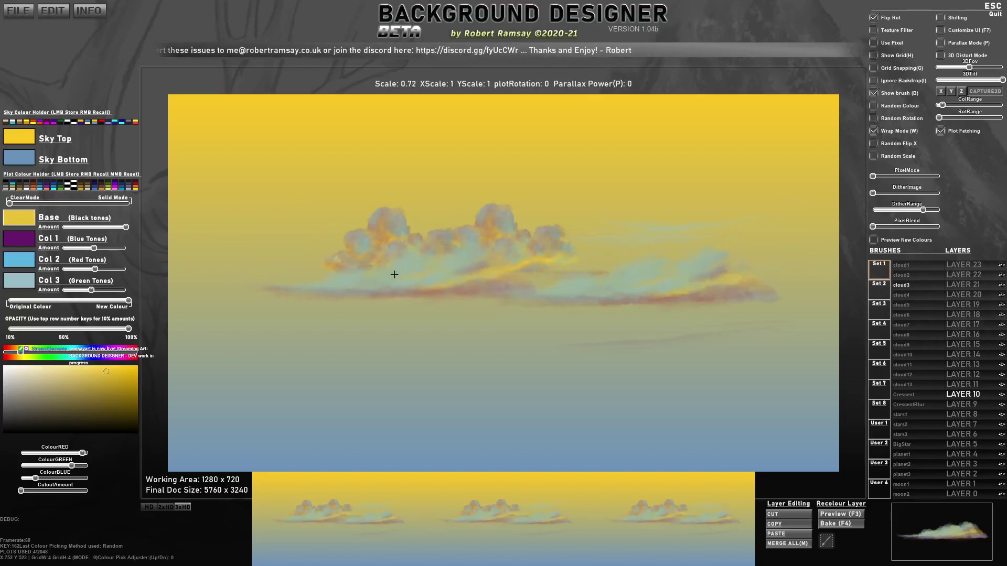
Undo the test cloud stamps to clear the canvas.
{"action": "key", "text": "ctrl+z"}
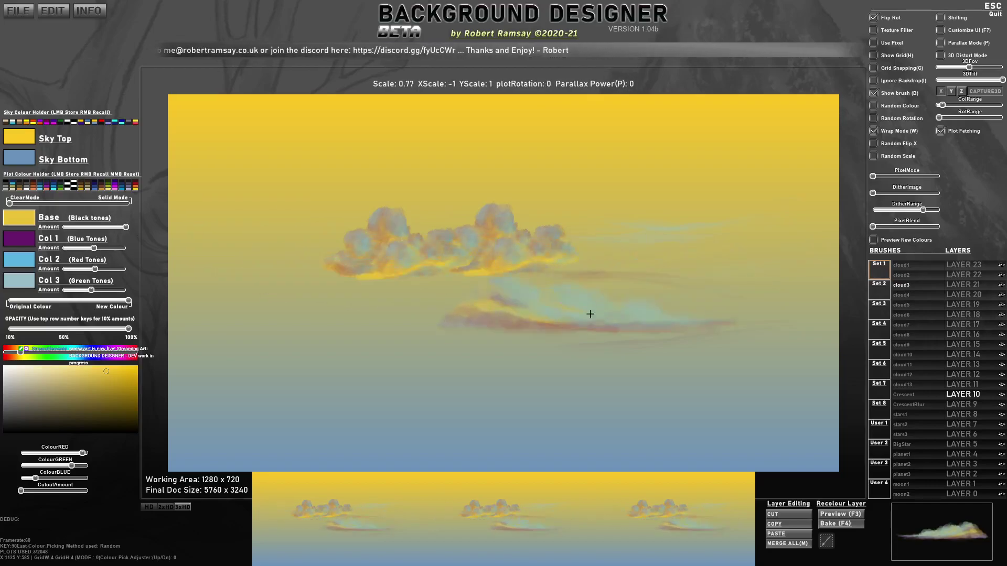
{"action": "key", "text": "ctrl+z"}
{"action": "key", "text": "ctrl+z"}
{"action": "key", "text": "ctrl+z"}
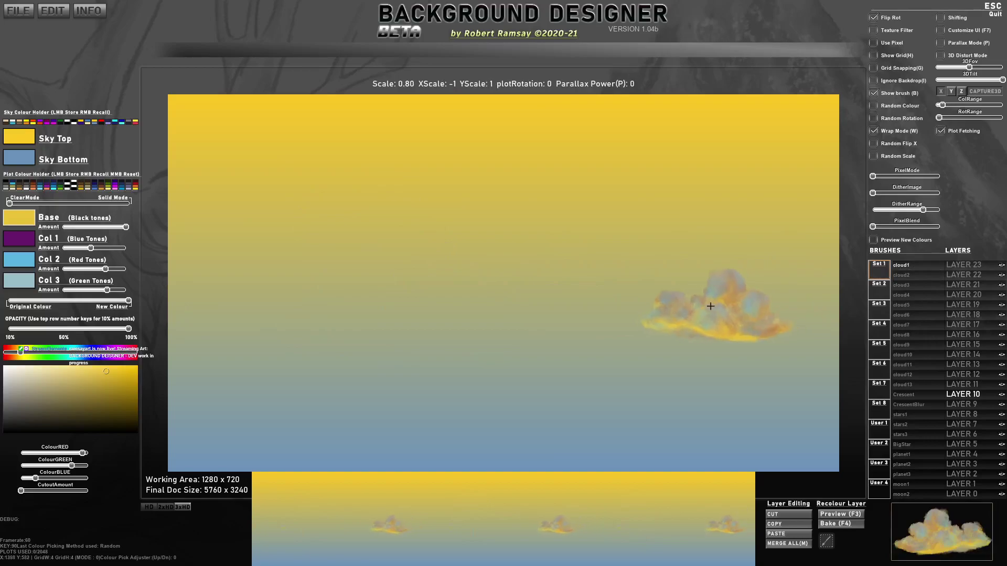
Shrink the cloud1 brush to scale 0.67, turn off Plot Fetching and stamp three clouds across the middle of the canvas.
{"action": "scroll", "coordinate": [414, 346], "scroll_direction": "down", "scroll_amount": 2}
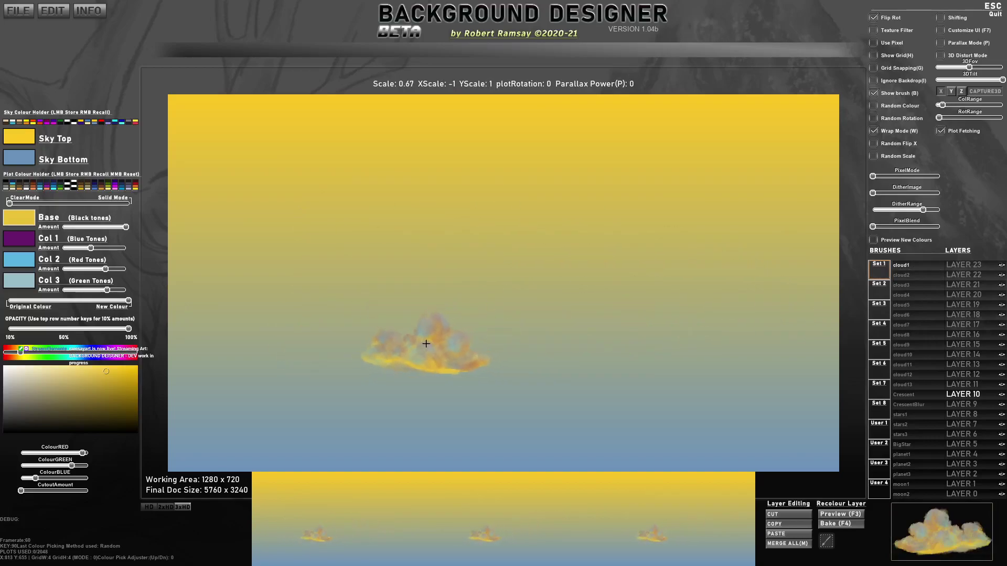
{"action": "left_click", "coordinate": [941, 131]}
{"action": "left_click", "coordinate": [336, 300]}
{"action": "left_click", "coordinate": [400, 272]}
{"action": "left_click", "coordinate": [565, 250]}
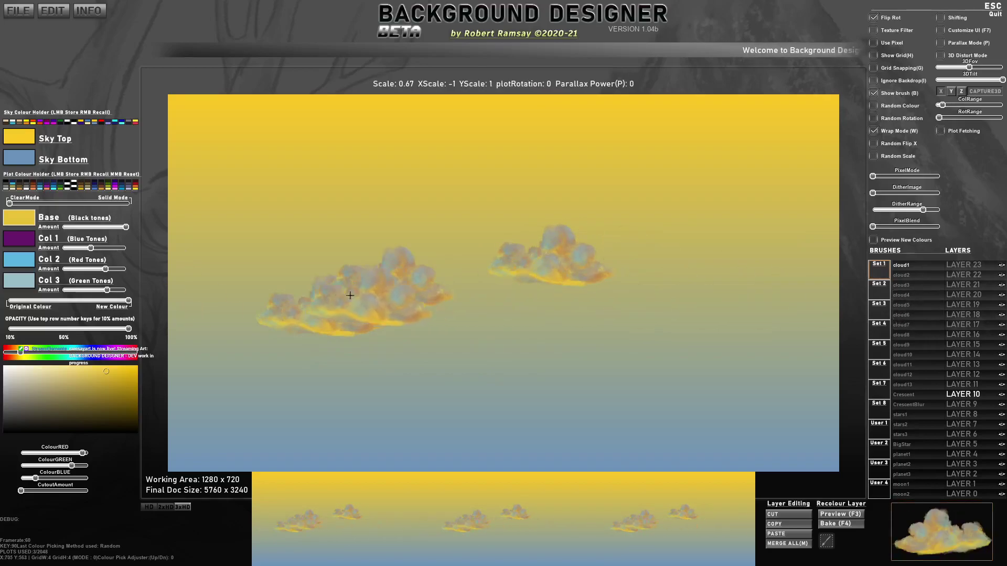
Try stamping the cloud5 brush over the clouds with Plot Fetching off, and undo the recent stamps.
{"action": "left_click", "coordinate": [901, 304]}
{"action": "left_click", "coordinate": [533, 328]}
{"action": "left_click", "coordinate": [517, 394]}
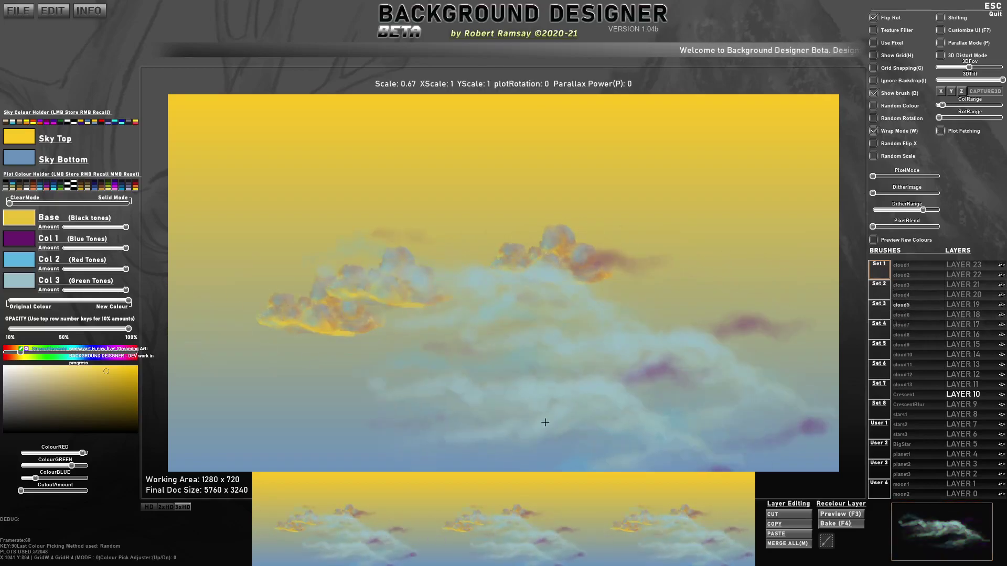
{"action": "key", "text": "ctrl+z"}
{"action": "key", "text": "ctrl+z"}
{"action": "key", "text": "ctrl+z"}
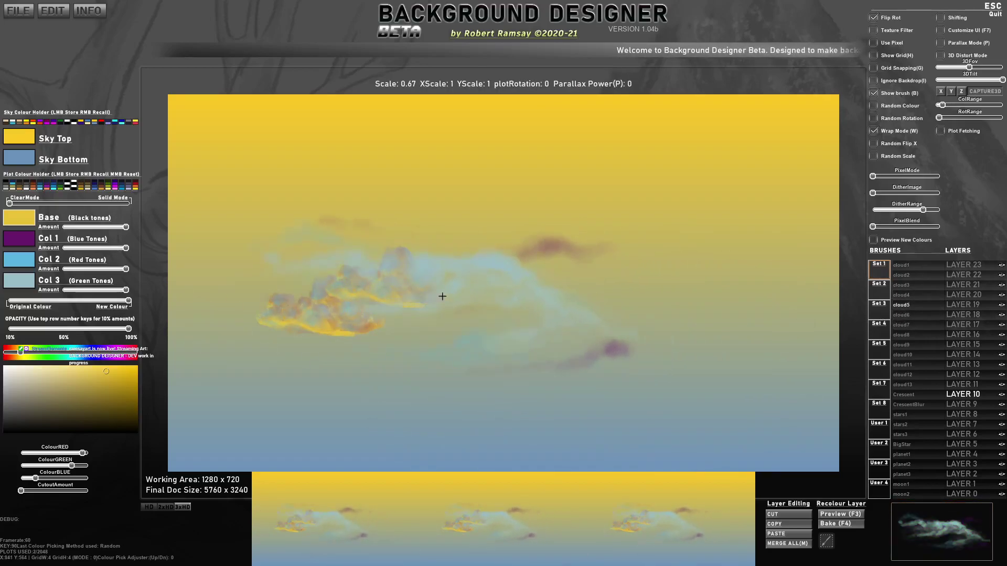
Turn Plot Fetching back on and fetch the remaining cloud1 stamp on the left of the canvas.
{"action": "left_click", "coordinate": [941, 131]}
{"action": "left_click", "coordinate": [532, 307]}
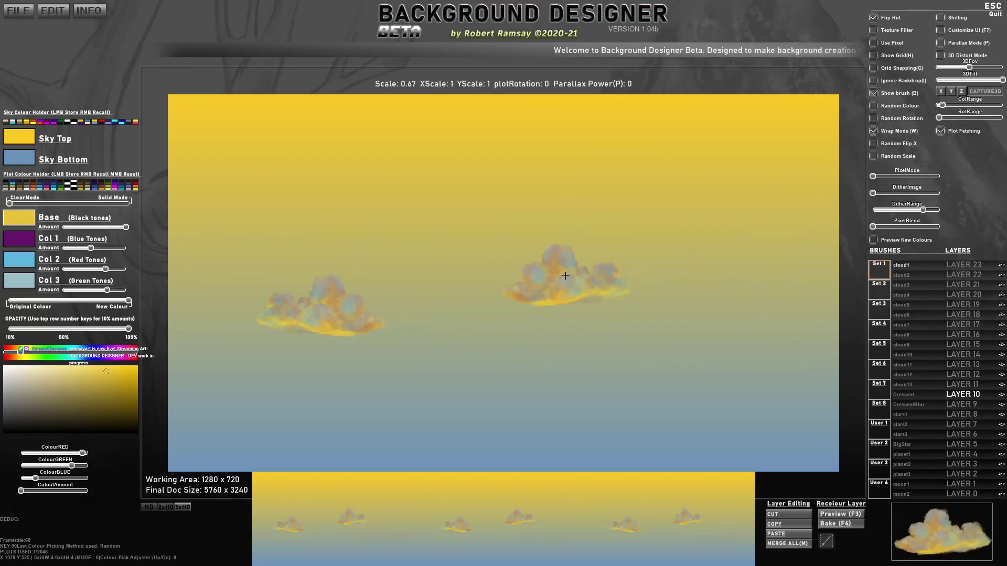
{"action": "left_click", "coordinate": [320, 306]}
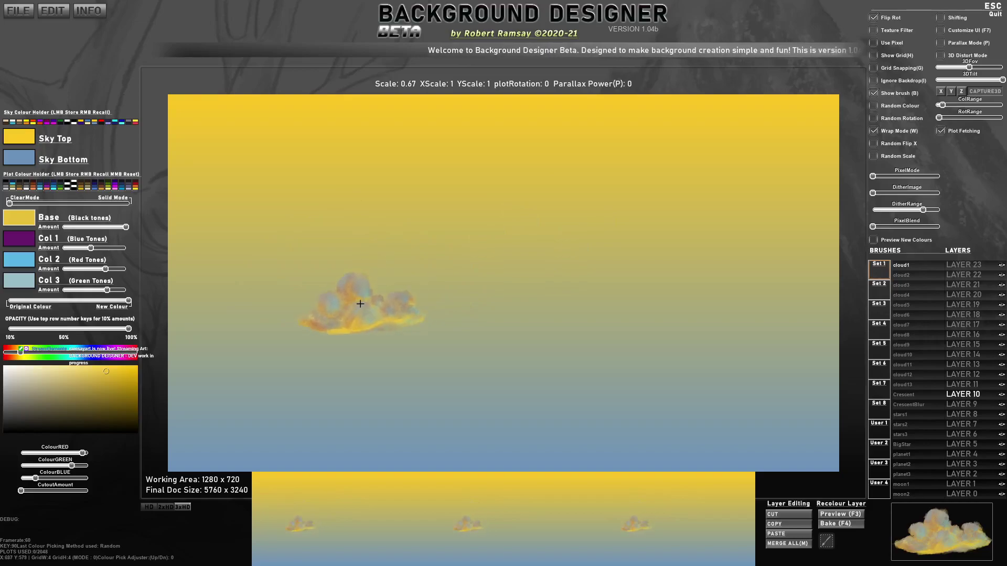
Reduce the Base, Col 1 and Col 3 amounts and stamp two faint cloud1 clusters at scale 0.30 left and right of the canvas centre.
{"action": "scroll", "coordinate": [335, 294], "scroll_direction": "down", "scroll_amount": 3}
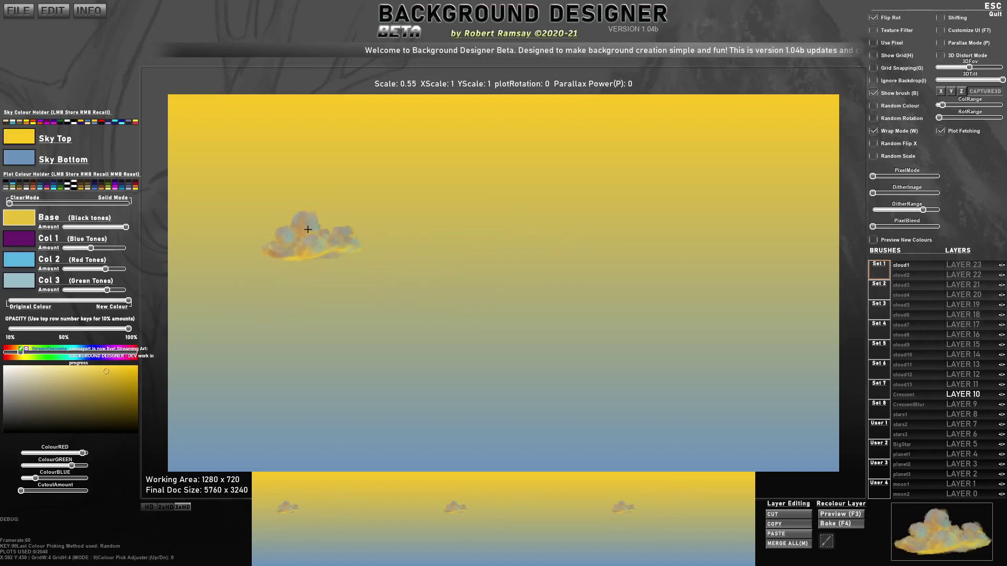
{"action": "scroll", "coordinate": [295, 289], "scroll_direction": "up", "scroll_amount": 1}
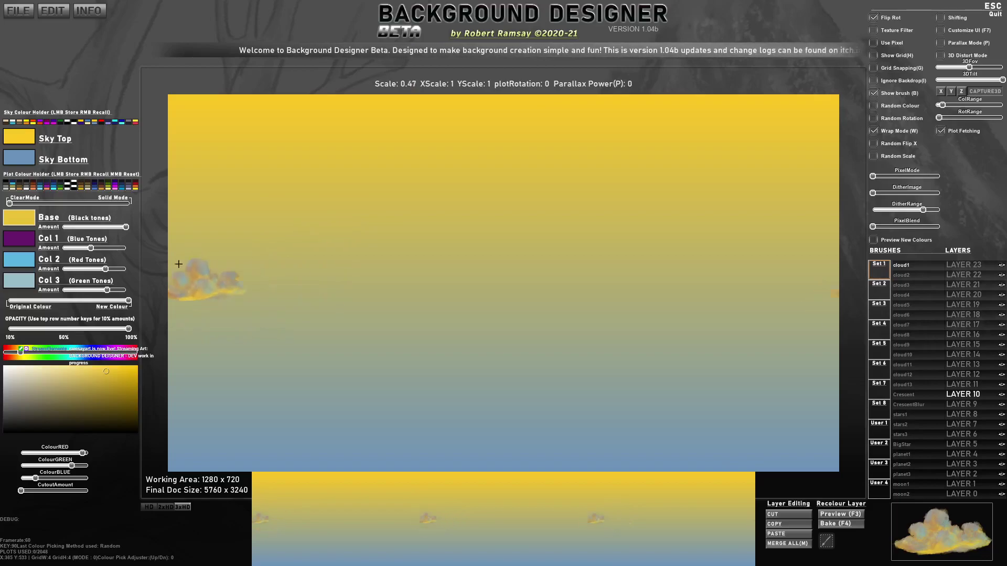
{"action": "left_click_drag", "start_coordinate": [105, 292], "coordinate": [76, 294]}
{"action": "mouse_move", "coordinate": [113, 230]}
{"action": "left_mouse_down"}
{"action": "mouse_move", "coordinate": [74, 231]}
{"action": "mouse_move", "coordinate": [62, 247]}
{"action": "mouse_move", "coordinate": [84, 246]}
{"action": "left_mouse_up"}
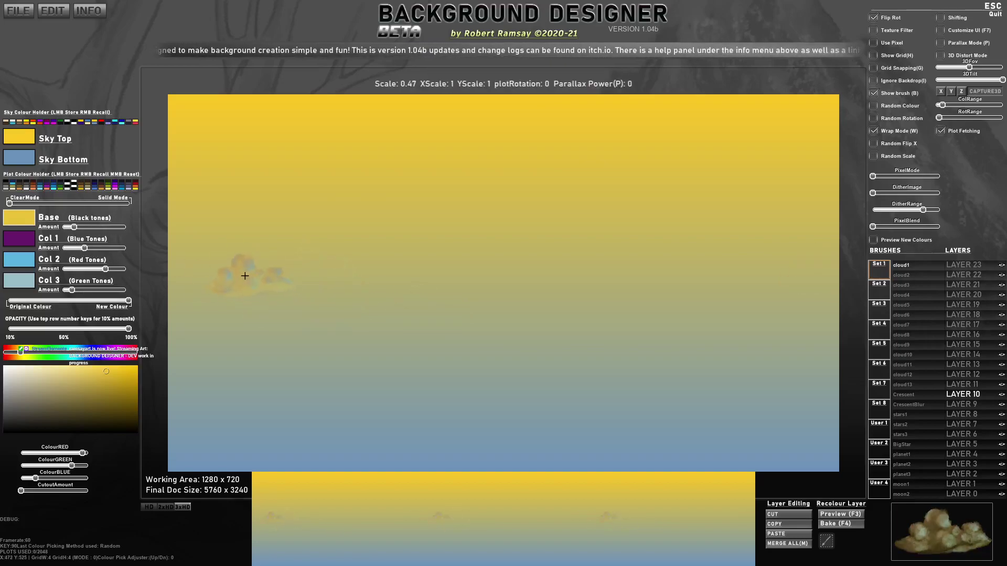
{"action": "scroll", "coordinate": [247, 289], "scroll_direction": "down", "scroll_amount": 3}
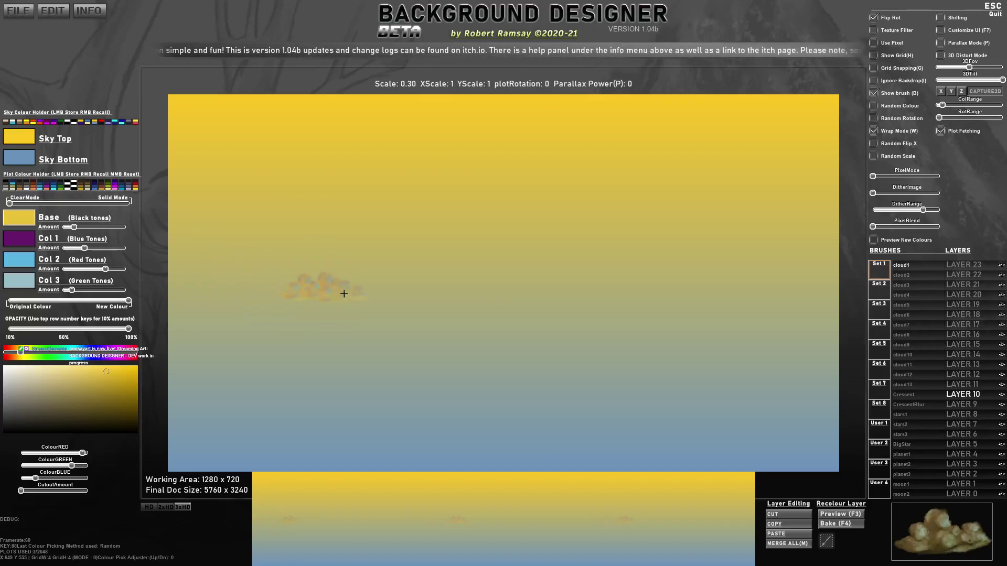
{"action": "left_click", "coordinate": [348, 289]}
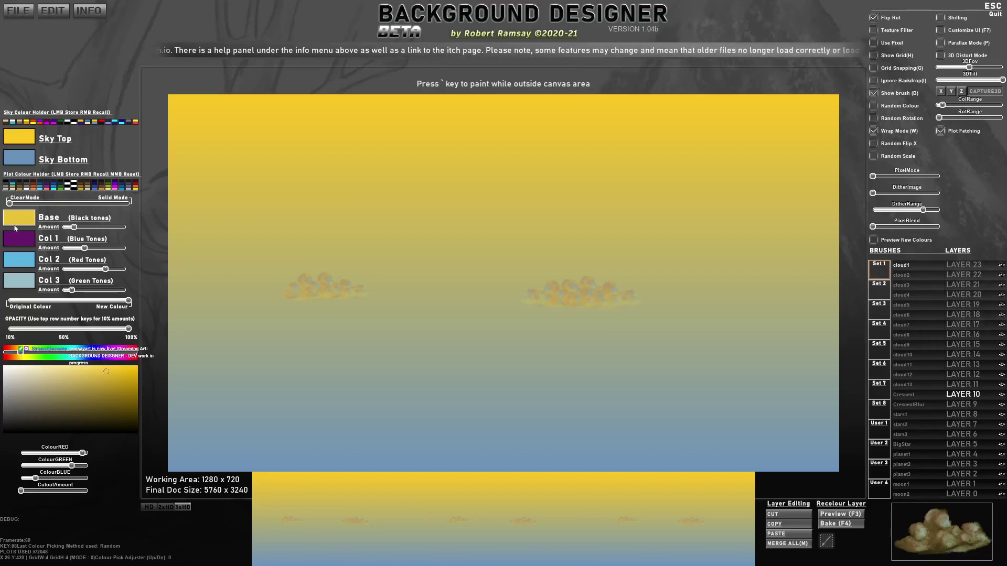
Change Base to pale cream and stamp cloud1 highlights at scale 0.22 over the right cluster, mirroring the brush horizontally.
{"action": "left_click_drag", "start_coordinate": [71, 372], "coordinate": [41, 368]}
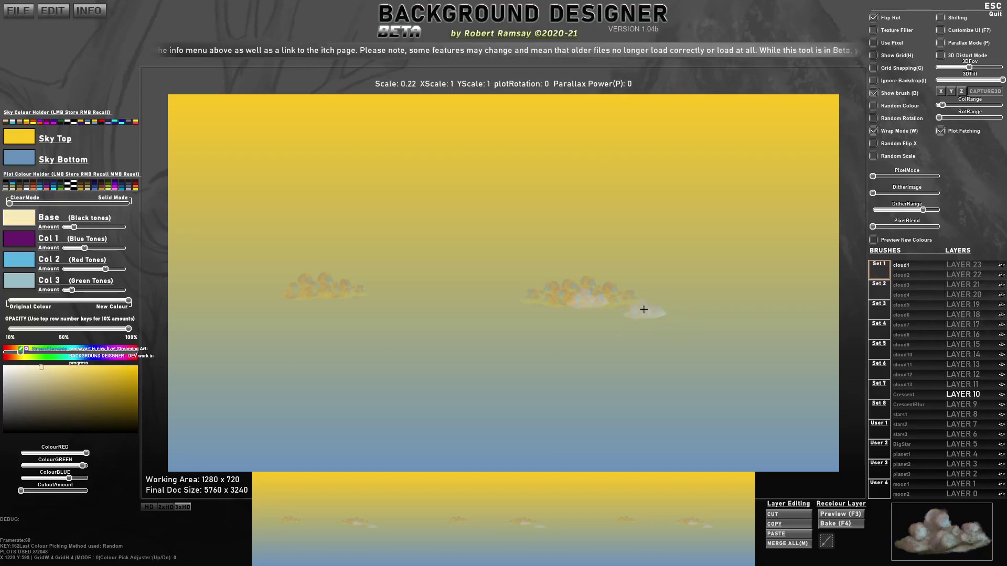
{"action": "key", "text": "x"}
{"action": "left_click", "coordinate": [549, 297]}
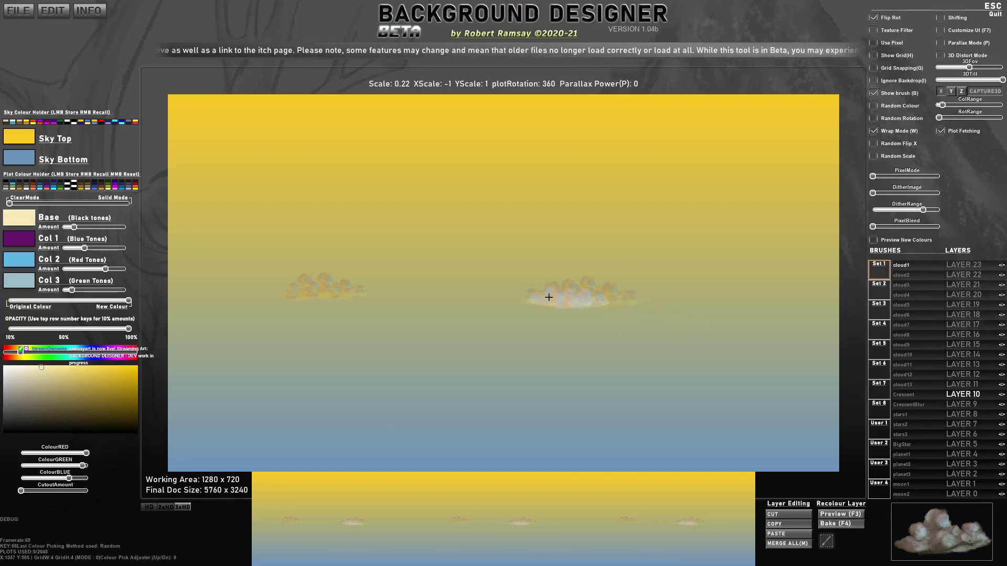
{"action": "left_click", "coordinate": [603, 298]}
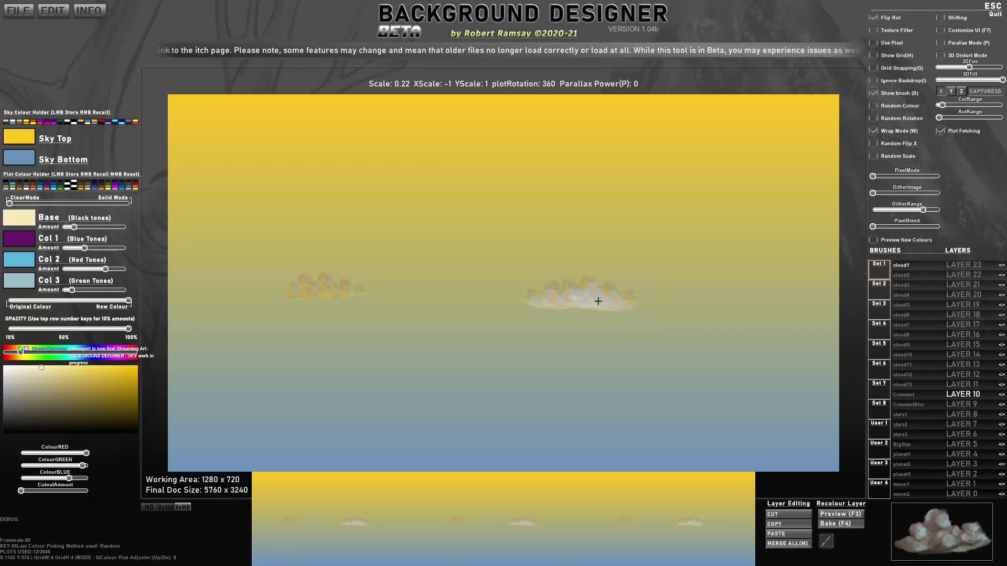
Stamp small pale cloud1 highlights along the lower part of the left cluster and flip the brush back.
{"action": "left_click", "coordinate": [348, 299]}
{"action": "left_click", "coordinate": [329, 293]}
{"action": "left_click", "coordinate": [304, 294]}
{"action": "key", "text": "x"}
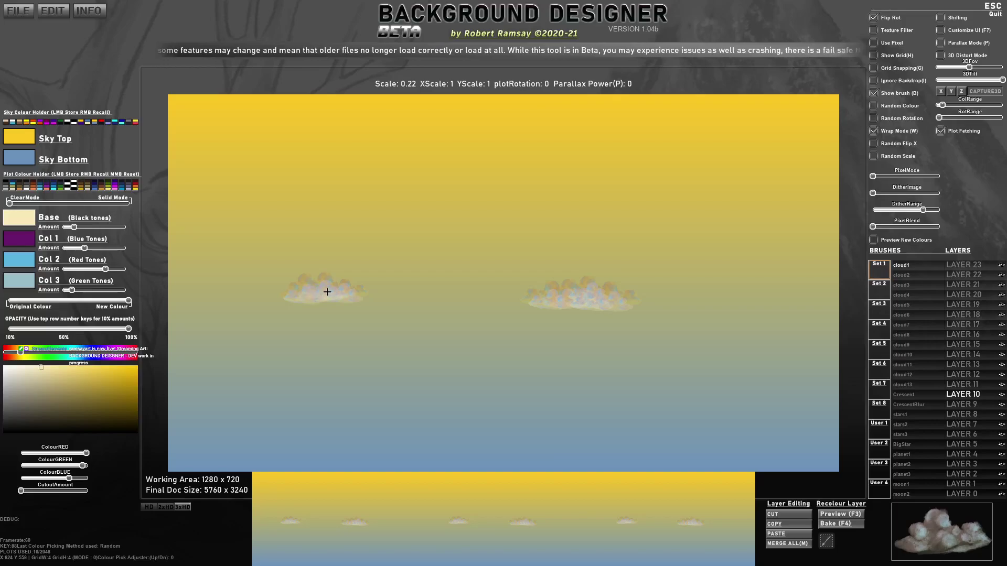
{"action": "left_click", "coordinate": [440, 322]}
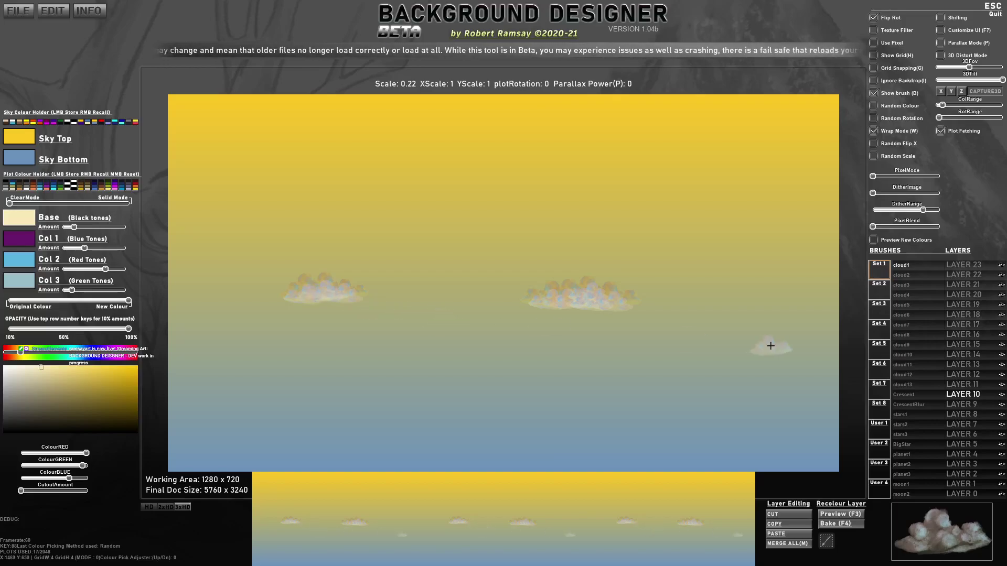
Rename Layer 10 as Clouds.
{"action": "left_click", "coordinate": [979, 398]}
{"action": "type", "text": "Clouds"}
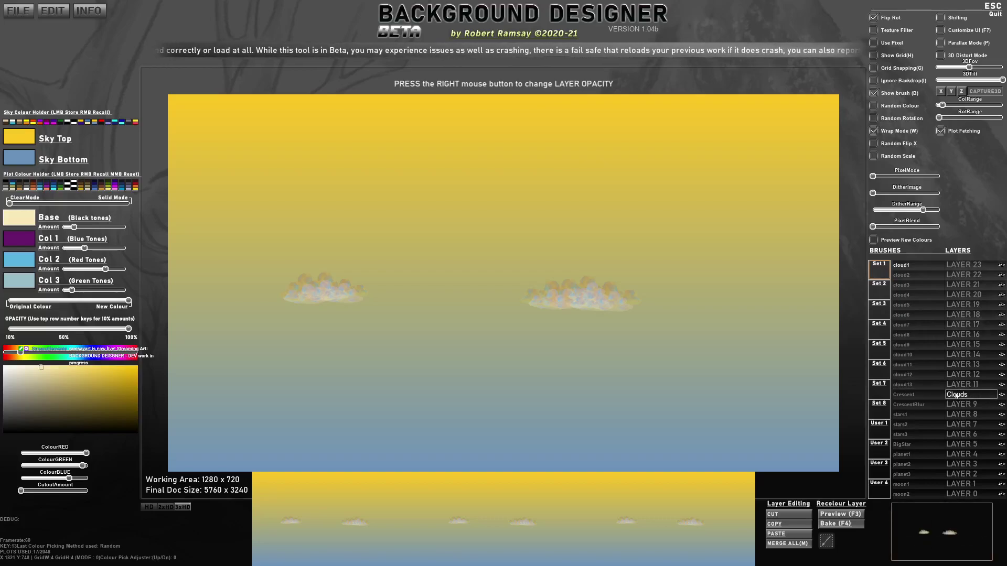
{"action": "key", "text": "Return"}
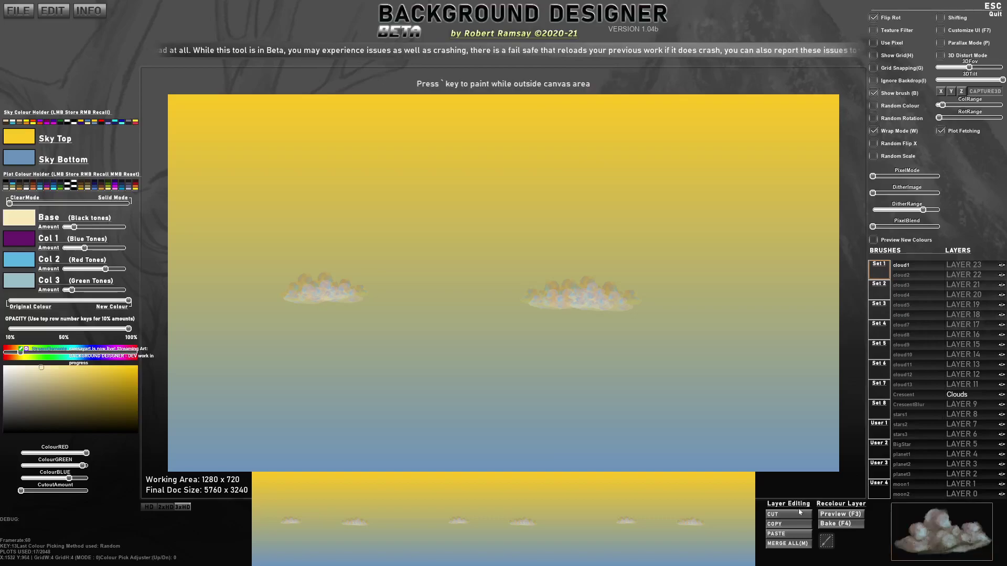
Move the Clouds layer to the bottom of the layer stack and make Layer 10 the working layer.
{"action": "left_click", "coordinate": [961, 494]}
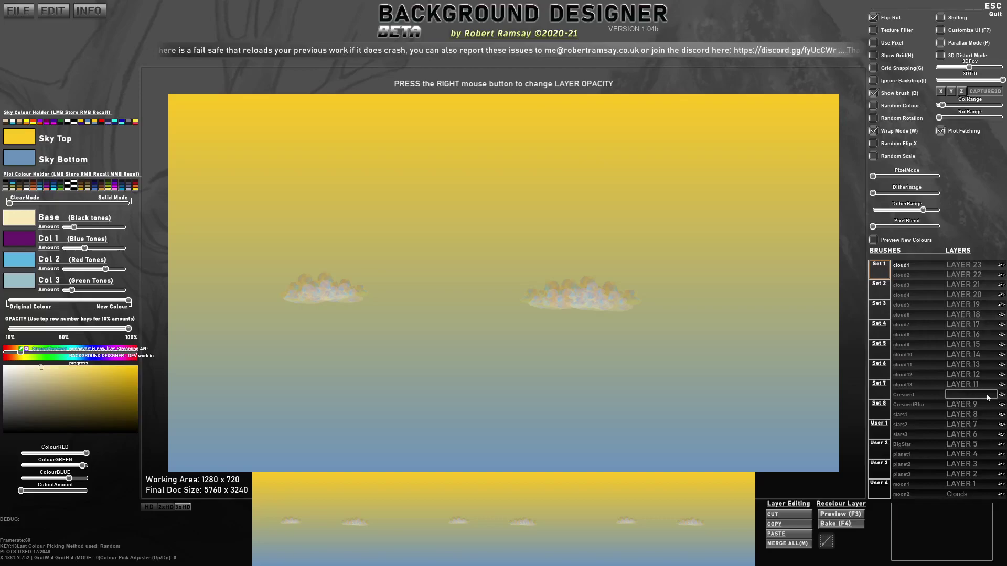
{"action": "left_click", "coordinate": [983, 384]}
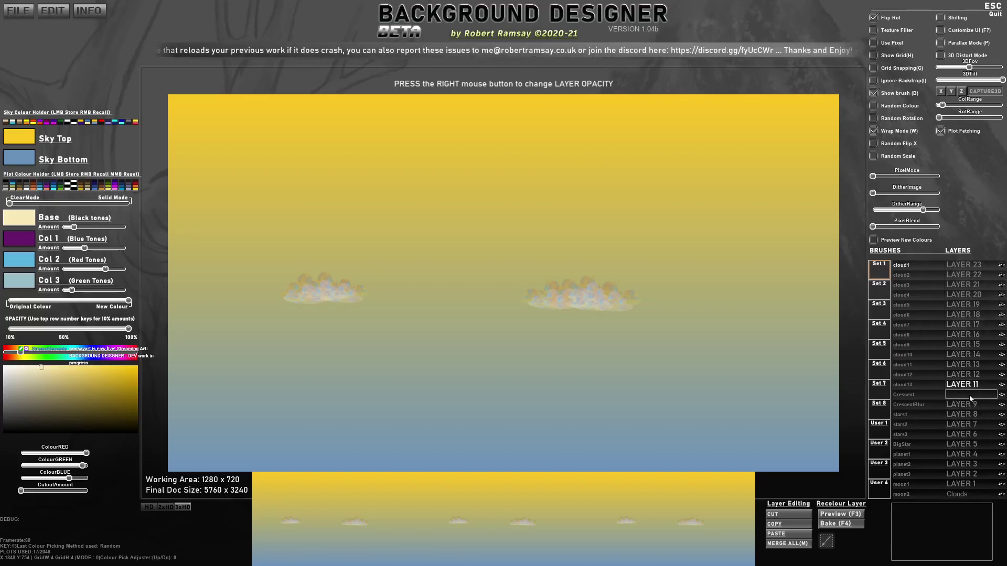
{"action": "key", "text": "BackSpace"}
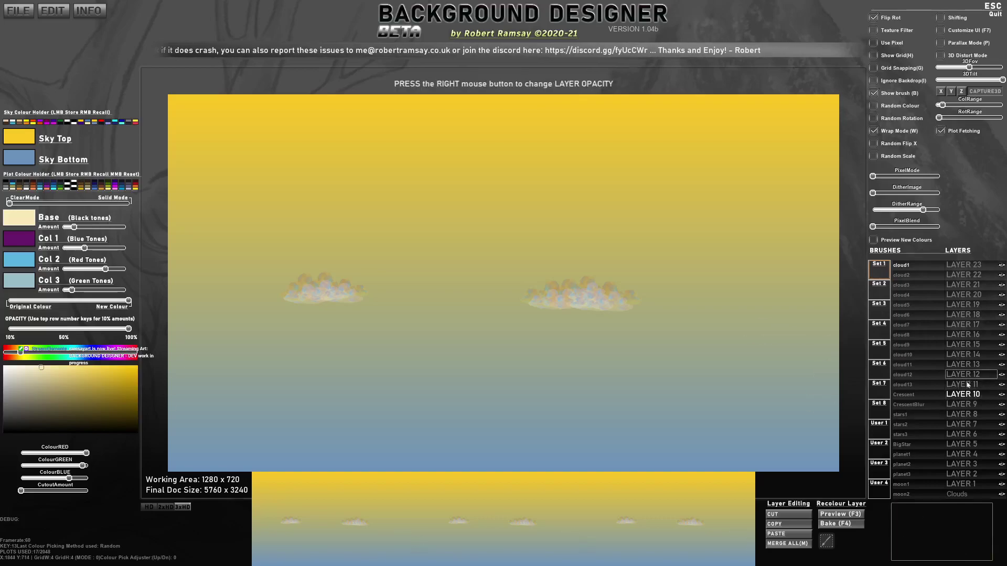
{"action": "left_click", "coordinate": [957, 494]}
{"action": "left_click", "coordinate": [973, 395]}
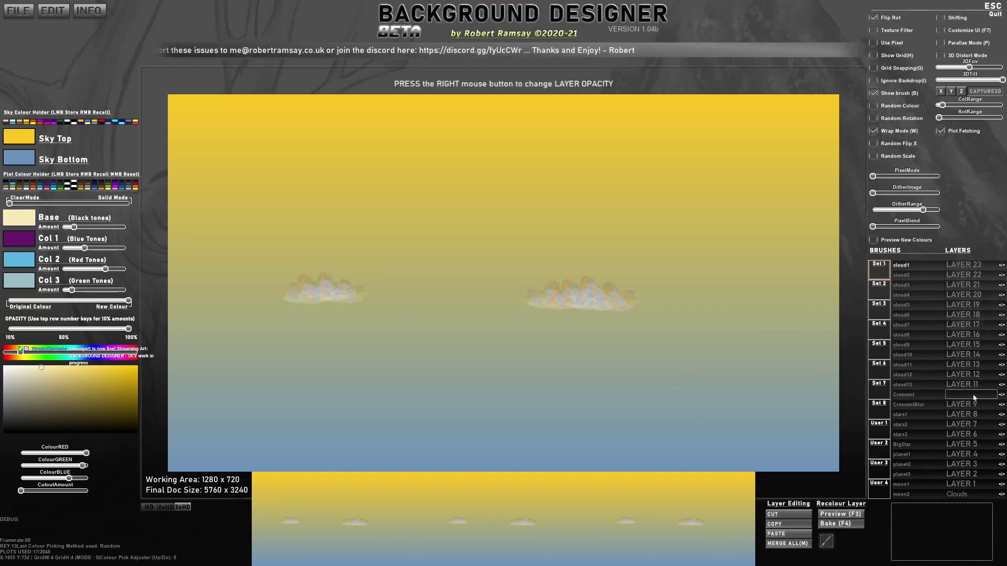
Restore Layer 10's name, then make Layer 1 the working layer with the mountain1 brush at scale 0.27.
{"action": "key", "text": "BackSpace"}
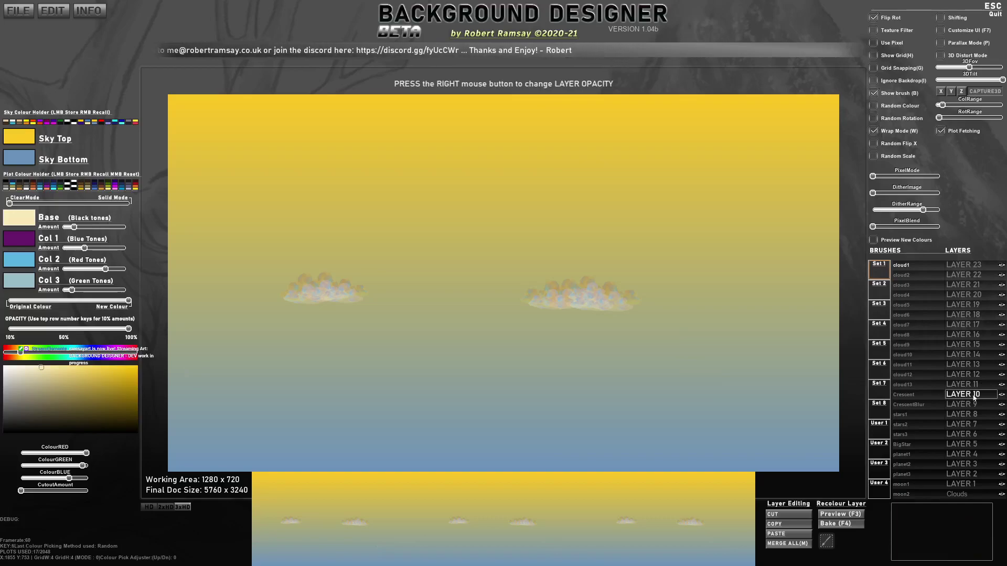
{"action": "left_click", "coordinate": [977, 496]}
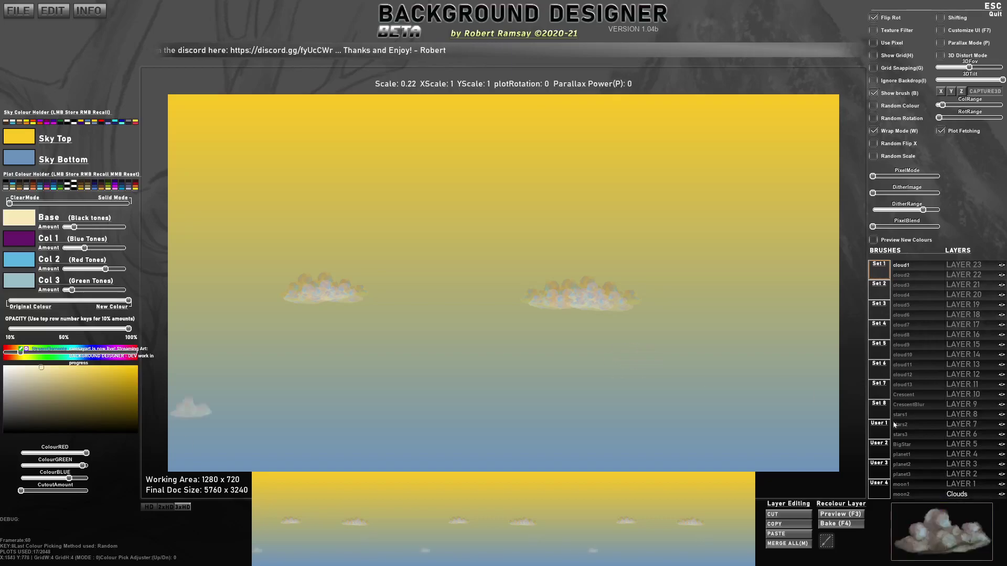
{"action": "left_click", "coordinate": [965, 486]}
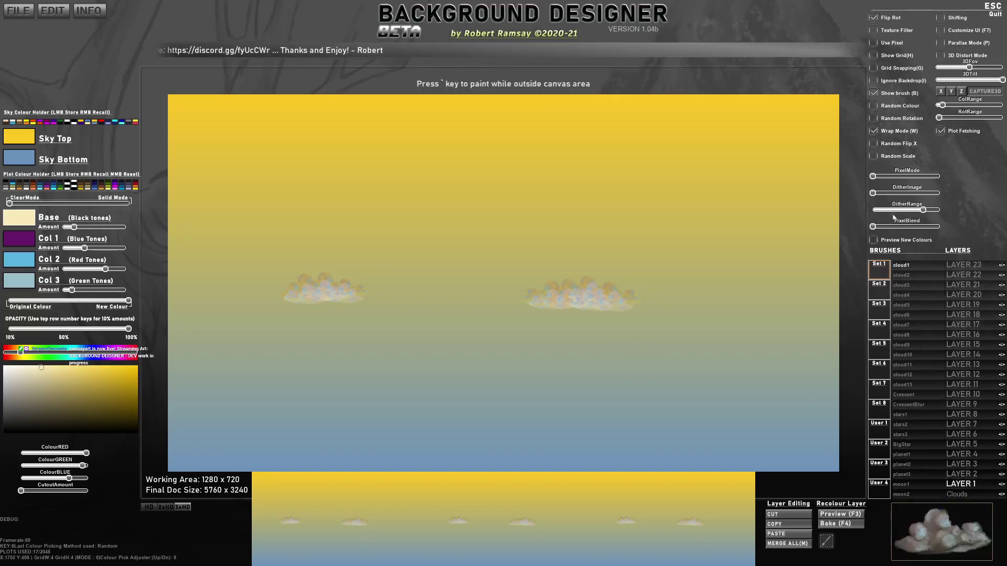
{"action": "left_click", "coordinate": [879, 290]}
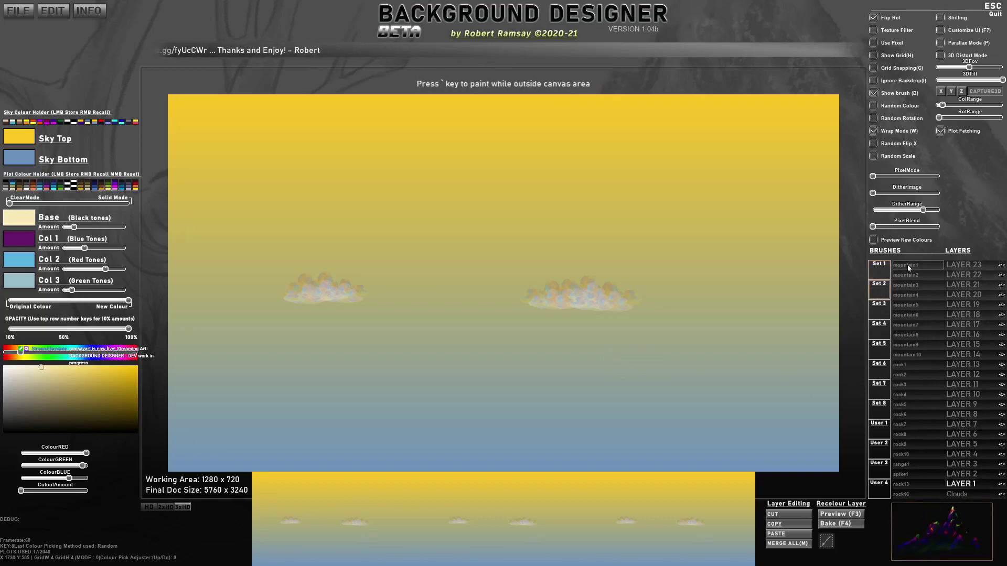
{"action": "scroll", "coordinate": [543, 341], "scroll_direction": "down", "scroll_amount": 3}
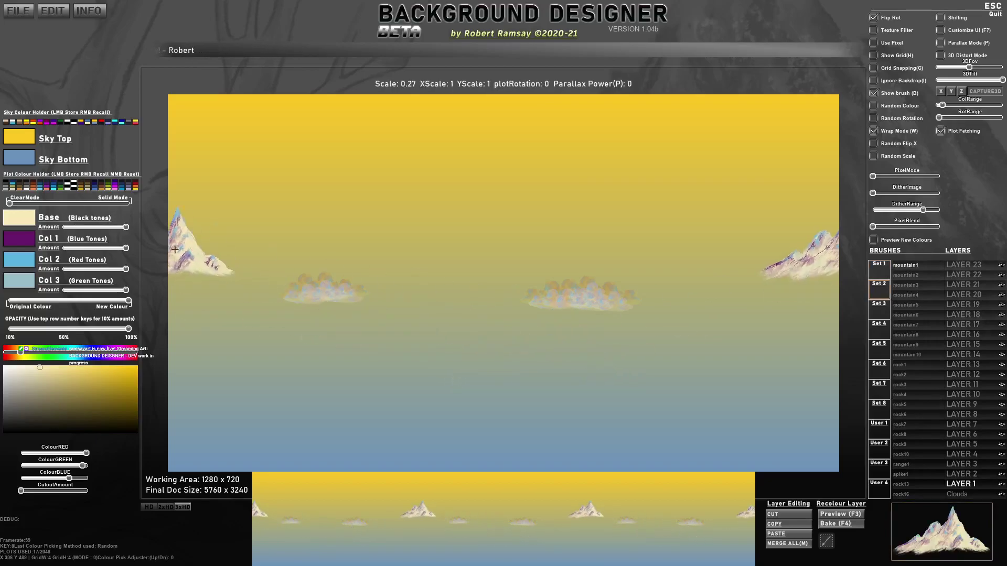
Try locally sampled sky colours on the mountain1 brush while enlarging it to scale 0.52.
{"action": "key", "text": "9"}
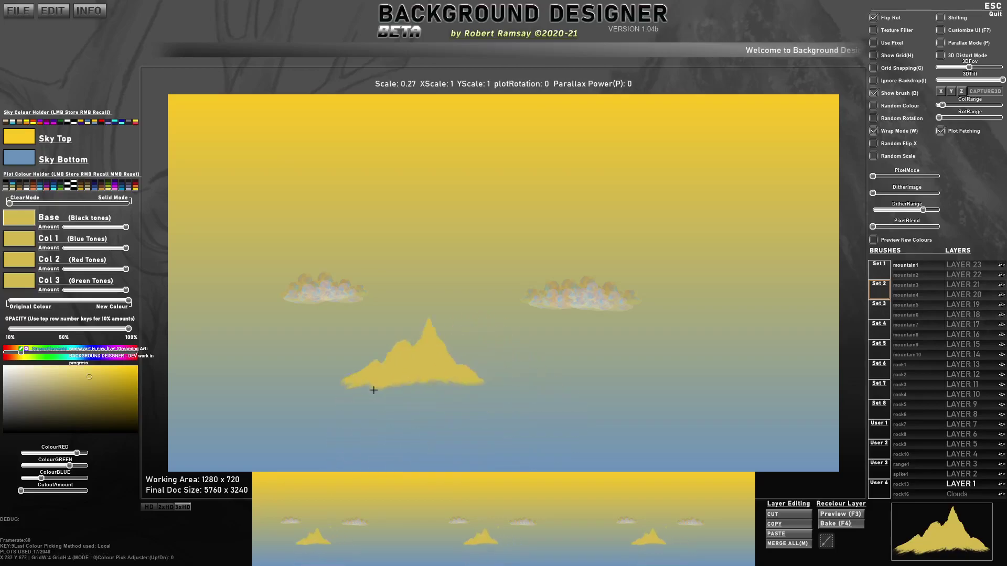
{"action": "key", "text": "Tab"}
{"action": "key", "text": "space"}
{"action": "key", "text": "Tab"}
{"action": "scroll", "coordinate": [434, 365], "scroll_direction": "up", "scroll_amount": 3}
{"action": "key", "text": "space"}
{"action": "key", "text": "Tab"}
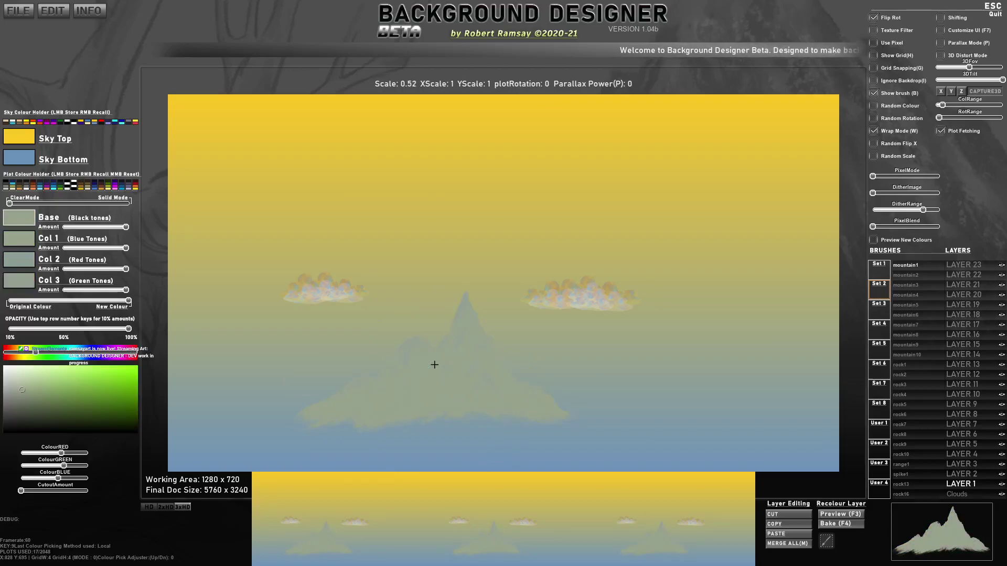
{"action": "left_click", "coordinate": [425, 292]}
{"action": "key", "text": "space"}
{"action": "key", "text": "Tab"}
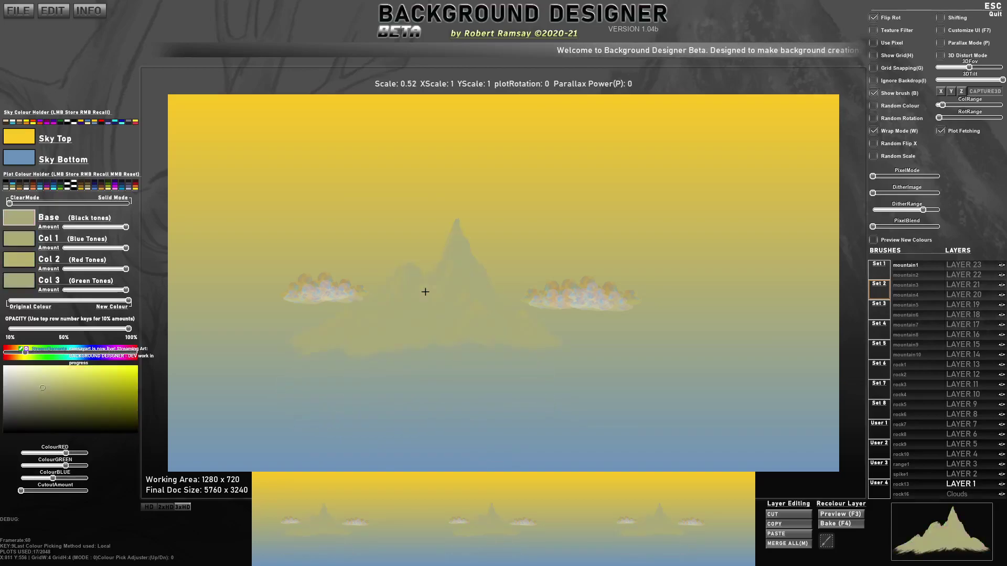
Try further local colour samples from around the clouds and a random palette on the mountain1 brush.
{"action": "key", "text": "space"}
{"action": "key", "text": "Tab"}
{"action": "key", "text": "space"}
{"action": "key", "text": "Tab"}
{"action": "key", "text": "space"}
{"action": "key", "text": "Tab"}
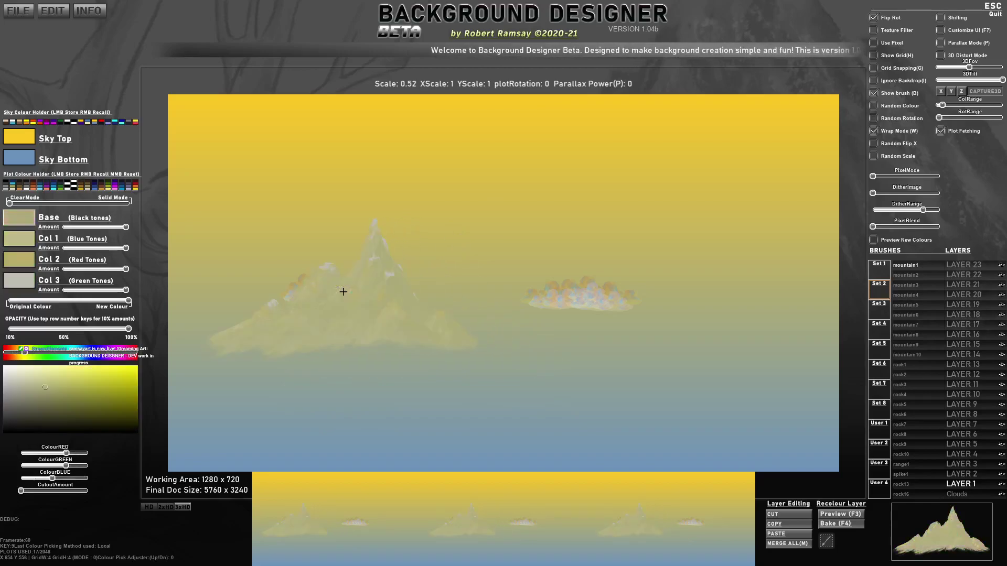
{"action": "key", "text": "space"}
{"action": "key", "text": "Tab"}
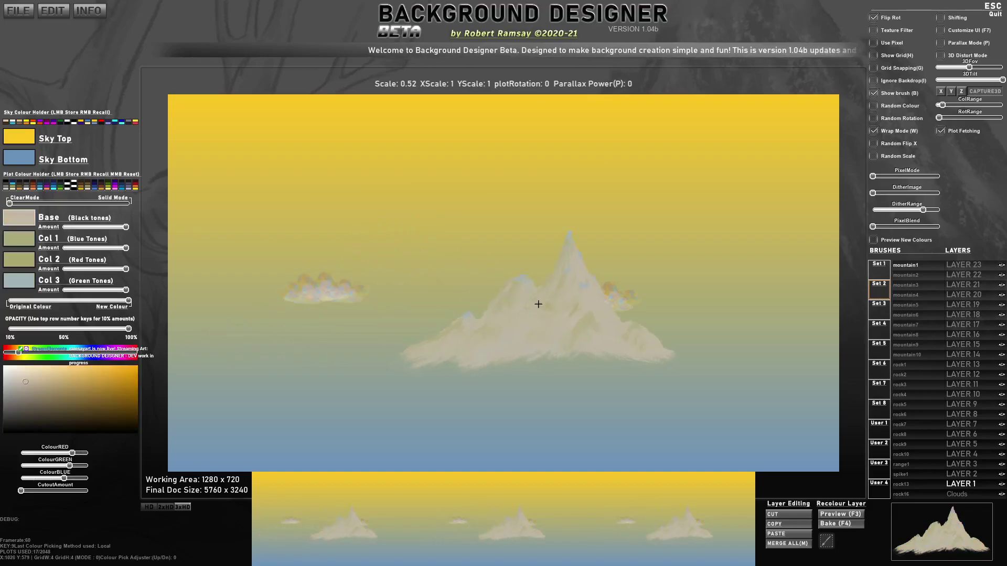
{"action": "scroll", "coordinate": [476, 320], "scroll_direction": "down", "scroll_amount": 1}
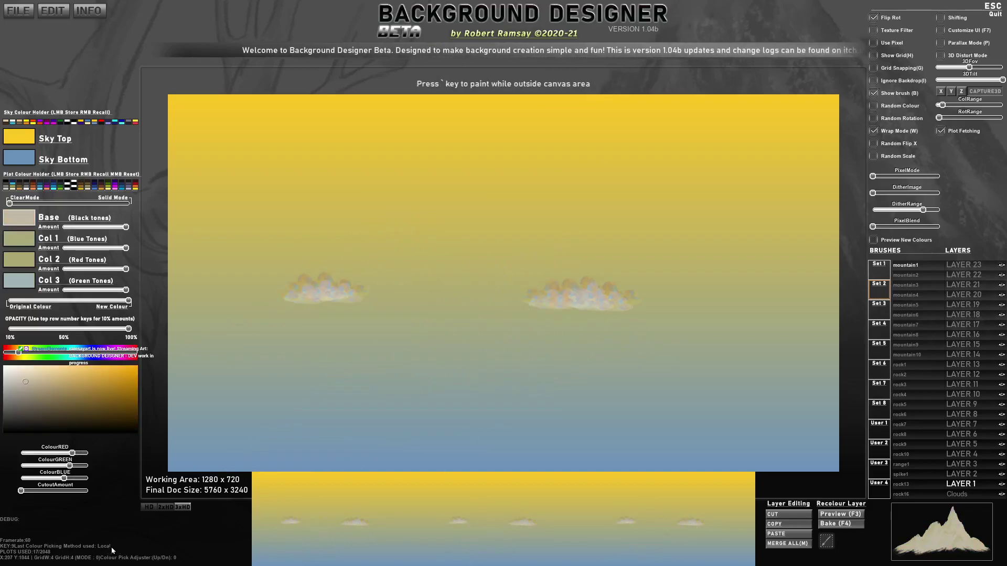
{"action": "key", "text": "space"}
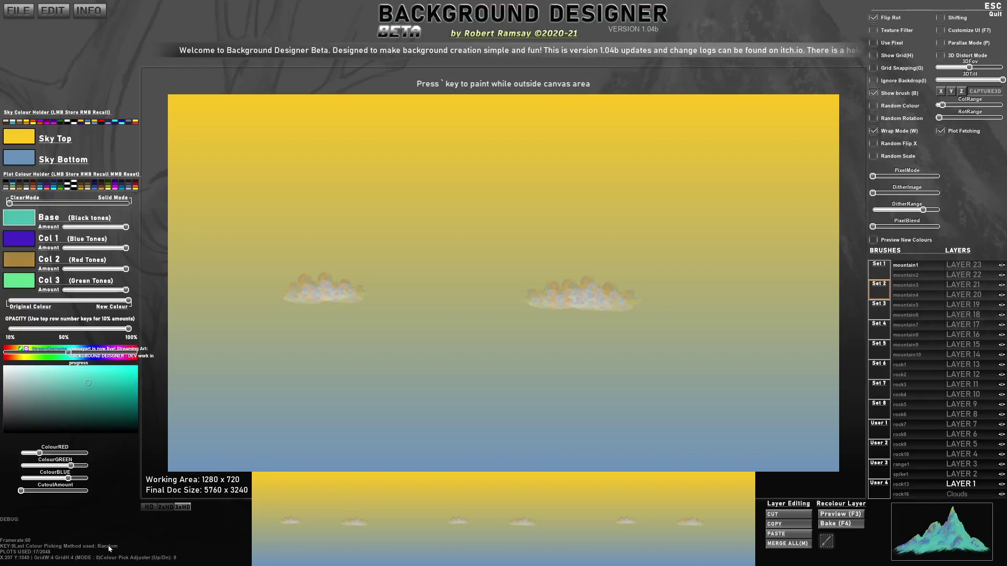
Pick brush colours from the document and stamp mountain1 below the right cloud cluster, with mountain2 at scale 0.30 against its right slope.
{"action": "key", "text": "space"}
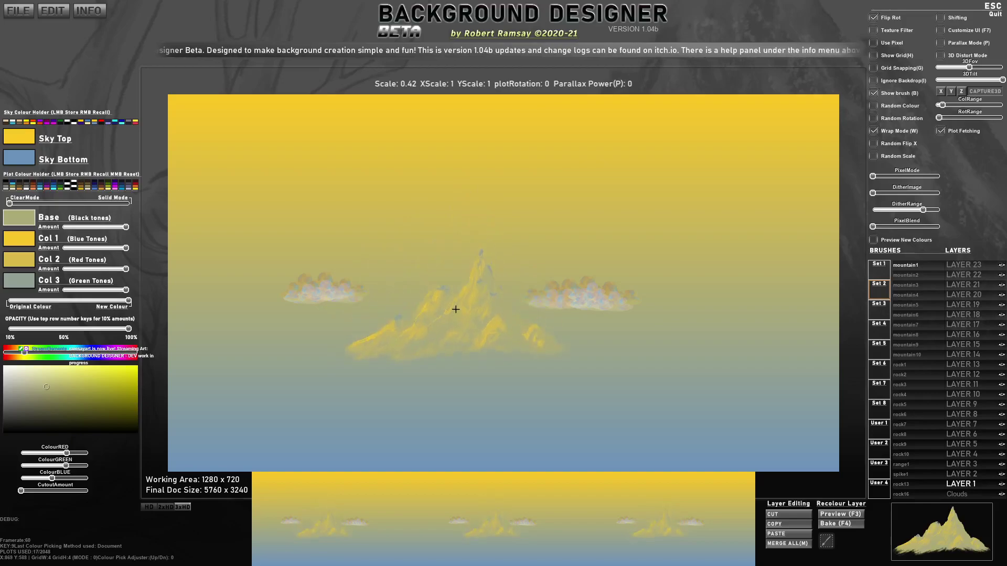
{"action": "scroll", "coordinate": [540, 336], "scroll_direction": "down", "scroll_amount": 3}
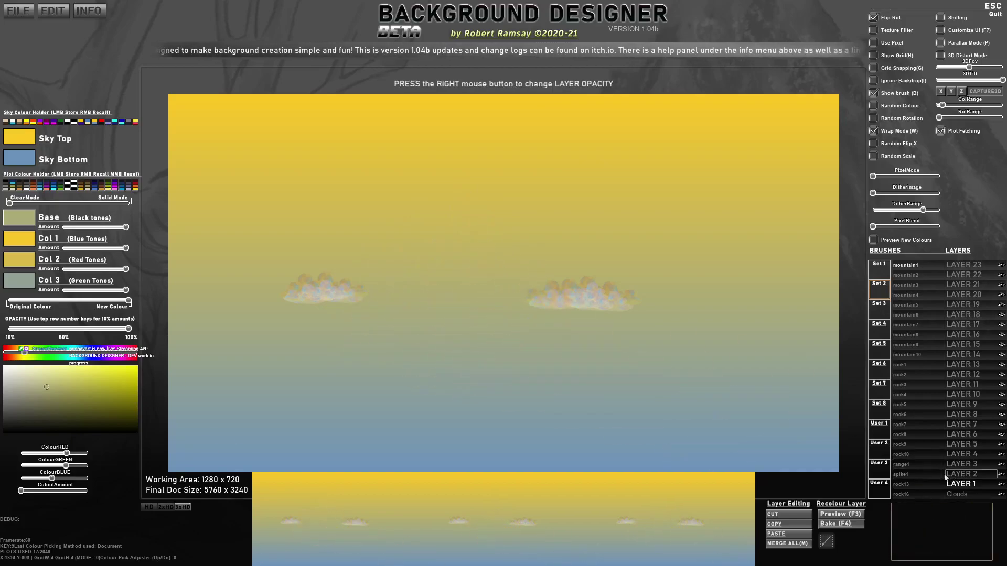
{"action": "left_click", "coordinate": [528, 326]}
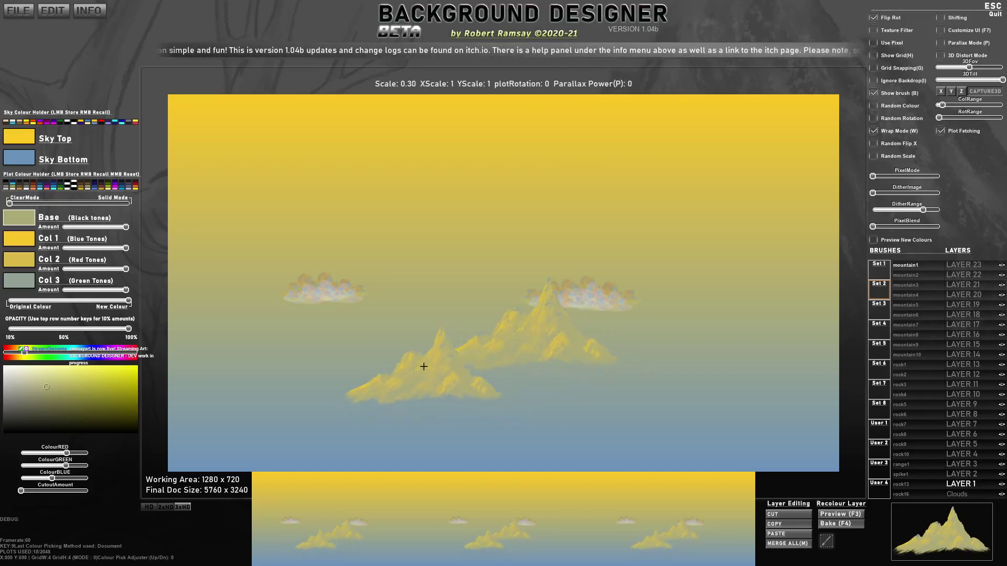
{"action": "left_click", "coordinate": [905, 275]}
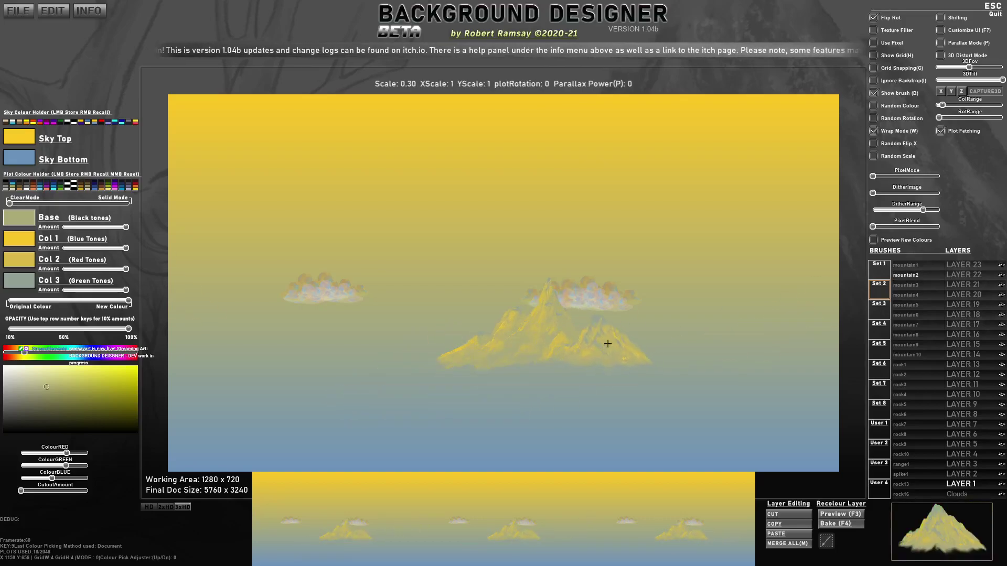
{"action": "left_click", "coordinate": [611, 342]}
Extend the range with mountain3 on the right and a mirrored one at scale 0.17 on the left, undoing the stray extra stamp.
{"action": "left_click", "coordinate": [909, 286]}
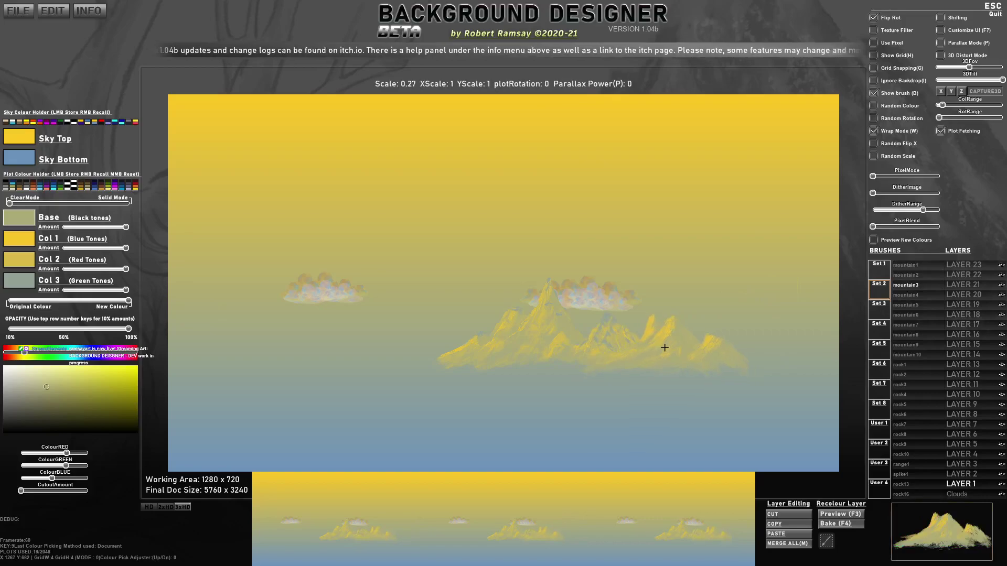
{"action": "left_click", "coordinate": [682, 348]}
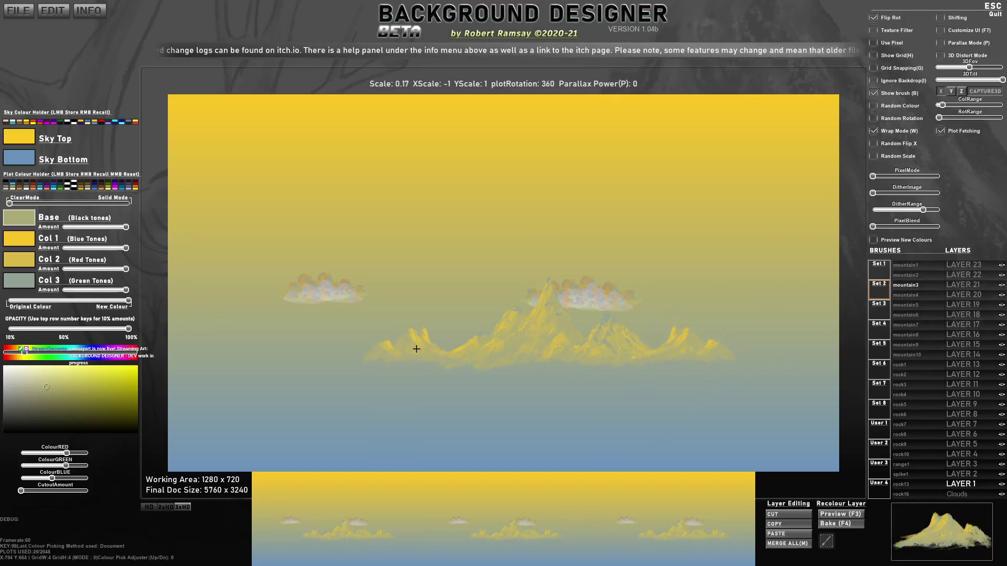
{"action": "left_click", "coordinate": [415, 349]}
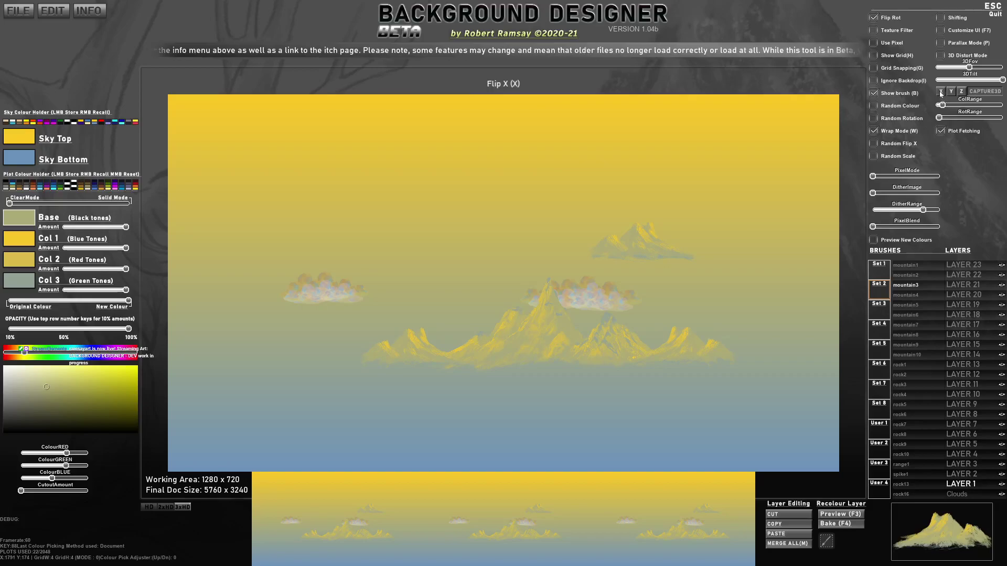
{"action": "key", "text": "ctrl+z"}
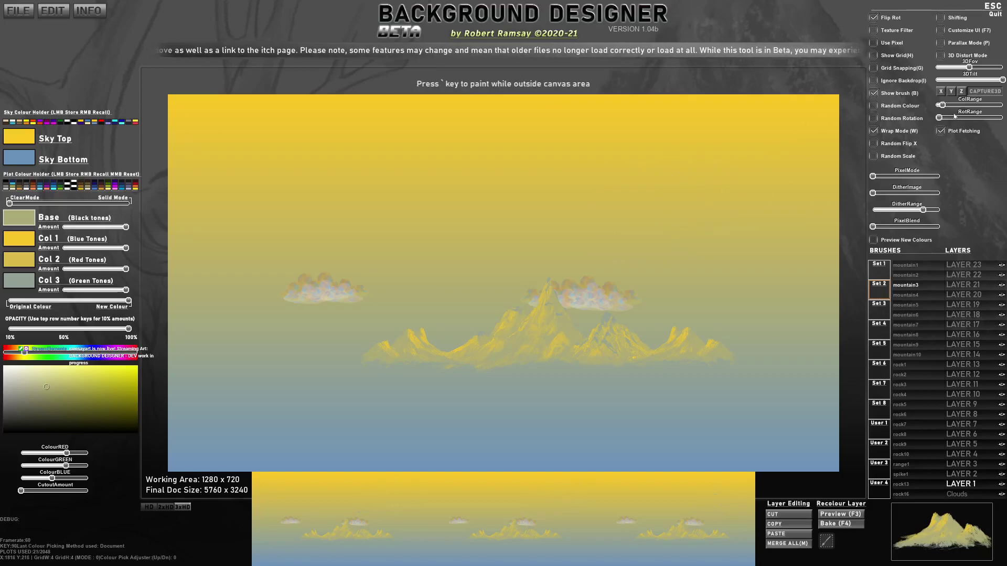
Flip the mountain3 brush vertically, enlarge it to scale 0.85 and make Layer 23 the working layer.
{"action": "left_click", "coordinate": [951, 91]}
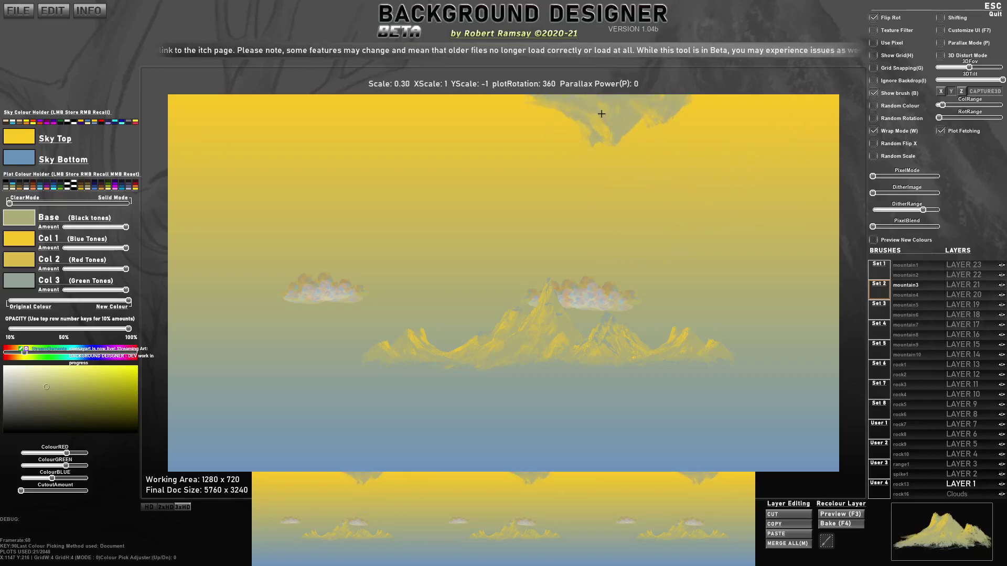
{"action": "scroll", "coordinate": [602, 113], "scroll_direction": "up", "scroll_amount": 7}
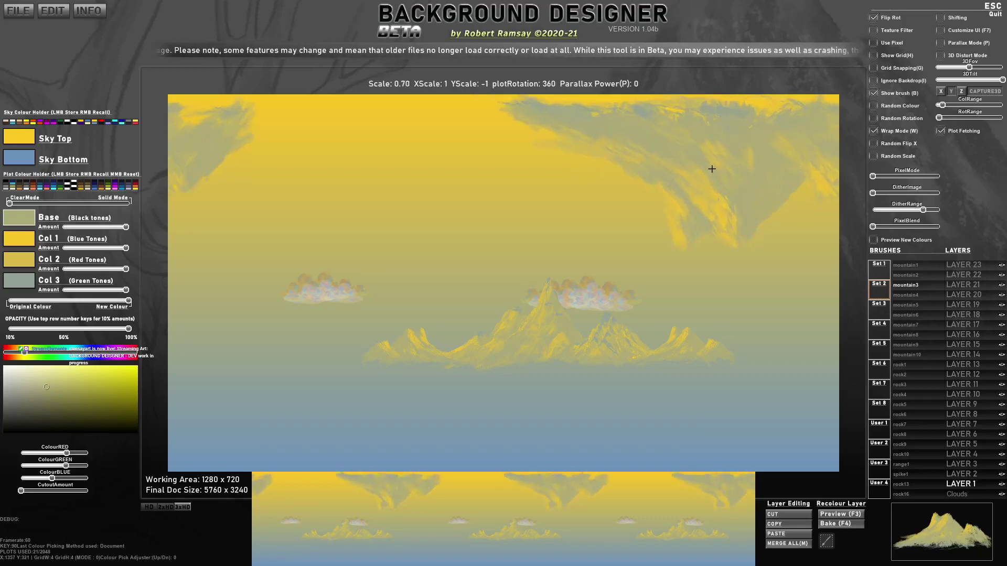
{"action": "scroll", "coordinate": [771, 142], "scroll_direction": "up", "scroll_amount": 2}
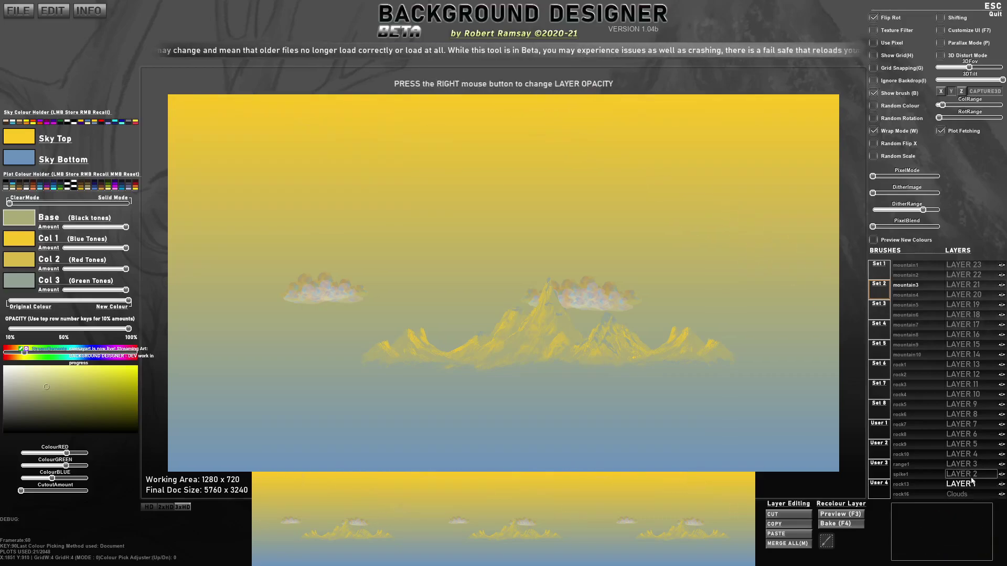
{"action": "left_click", "coordinate": [973, 267]}
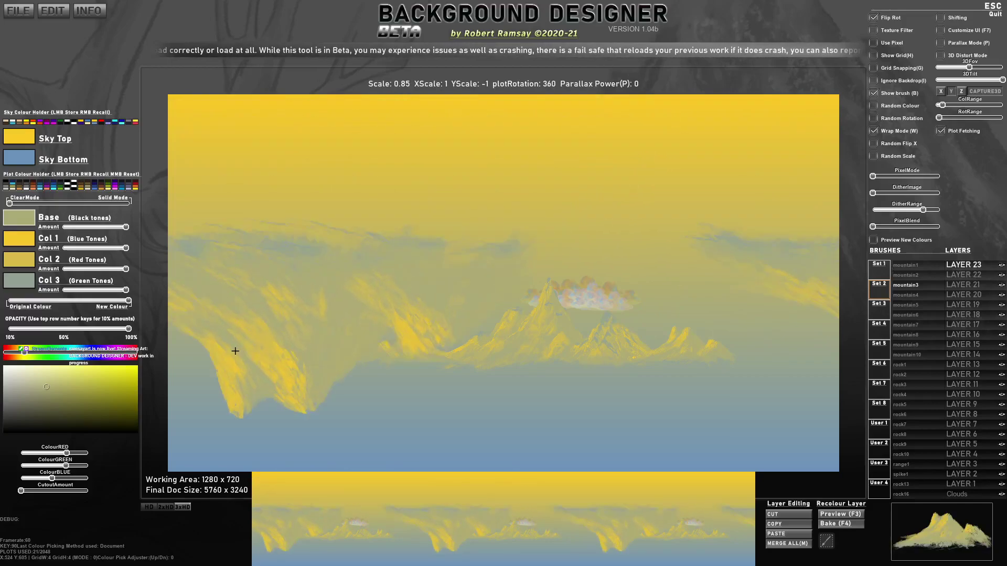
Set Base to near-black and stamp the upside-down mountain3 as a dark overhang across the canvas's upper right corner.
{"action": "left_click", "coordinate": [51, 429]}
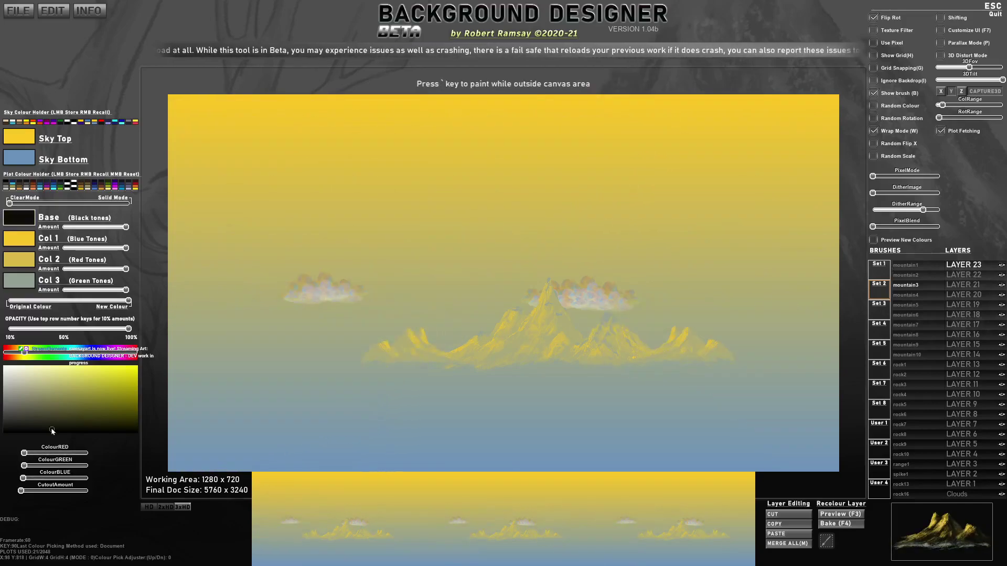
{"action": "left_click", "coordinate": [449, 231]}
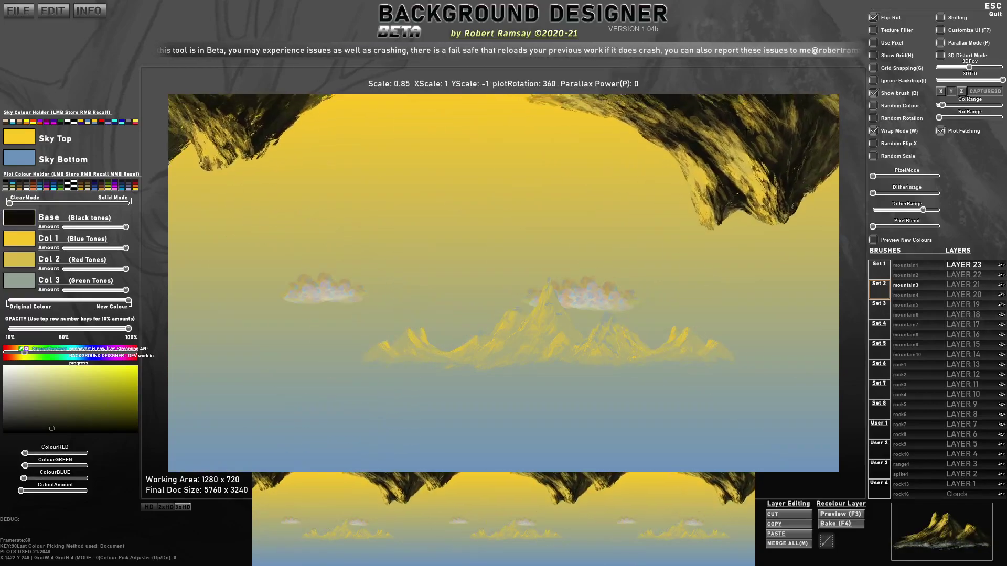
{"action": "left_click", "coordinate": [764, 124]}
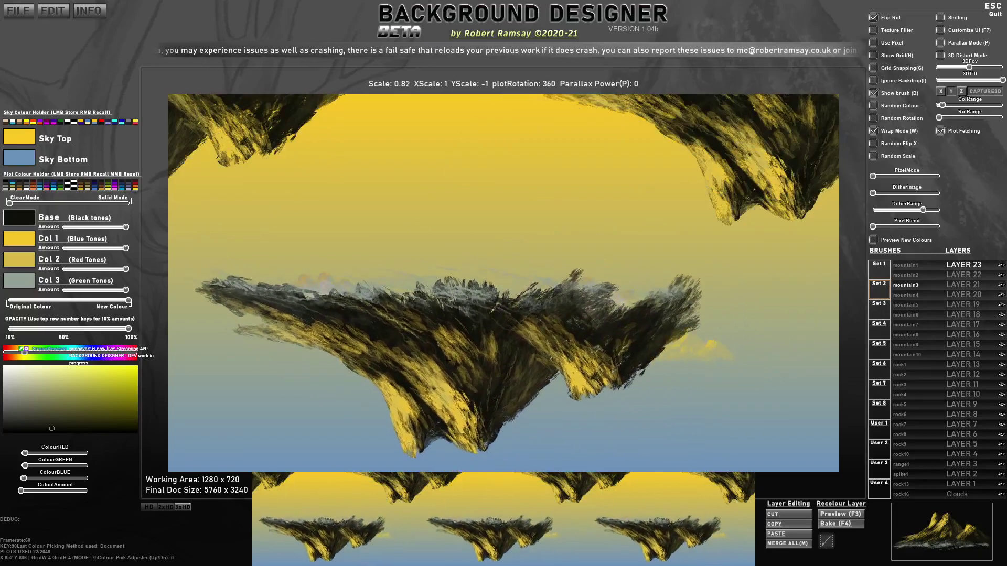
Rename Layer 23 as Foreground and Layer 1 as Mountains, leaving Mountains as the working layer.
{"action": "scroll", "coordinate": [588, 359], "scroll_direction": "down", "scroll_amount": 5}
{"action": "scroll", "coordinate": [588, 358], "scroll_direction": "down", "scroll_amount": 12}
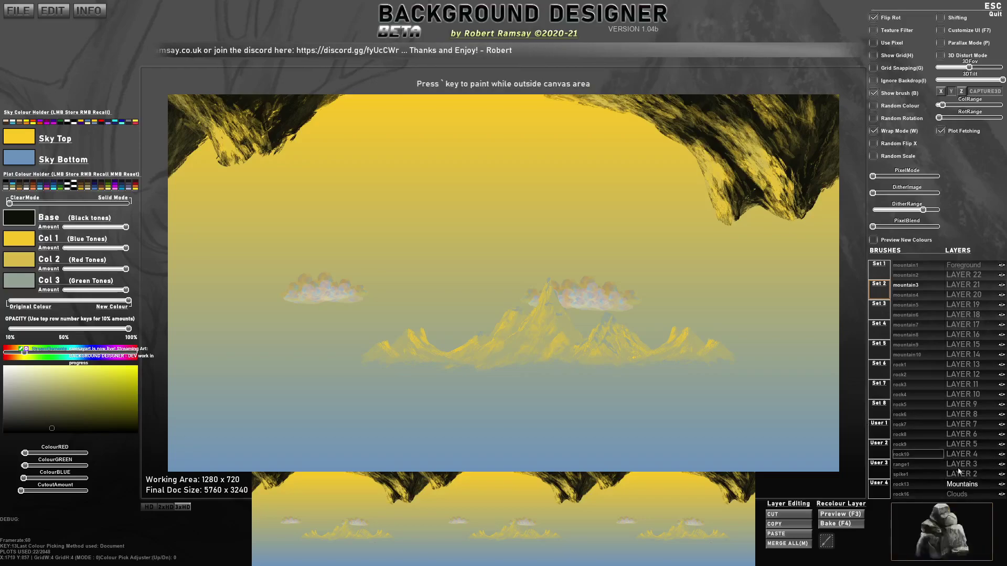
Undo the foreground and outer mountain3 stamps to fetch the earlier mountain colours back into the brush.
{"action": "scroll", "coordinate": [616, 283], "scroll_direction": "up", "scroll_amount": 10}
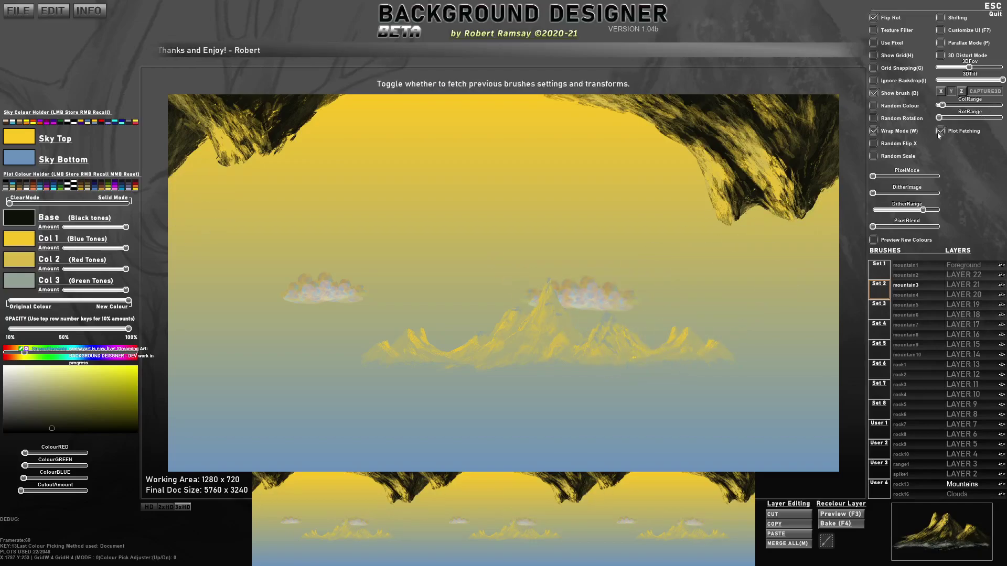
{"action": "scroll", "coordinate": [692, 206], "scroll_direction": "up", "scroll_amount": 10}
{"action": "scroll", "coordinate": [692, 206], "scroll_direction": "down", "scroll_amount": 11}
{"action": "key", "text": "ctrl+z"}
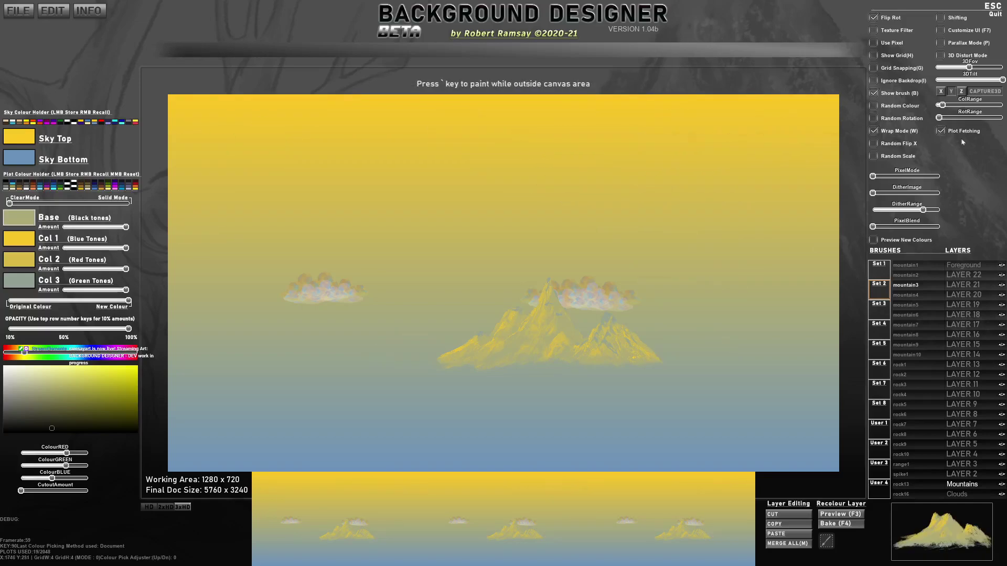
Turn off Plot Fetching and redo the undone stamps, removing the stray mountain3 stamp in the sky.
{"action": "left_click", "coordinate": [939, 135]}
{"action": "key", "text": "ctrl+y"}
{"action": "key", "text": "ctrl+y"}
{"action": "key", "text": "ctrl+y"}
{"action": "key", "text": "ctrl+y"}
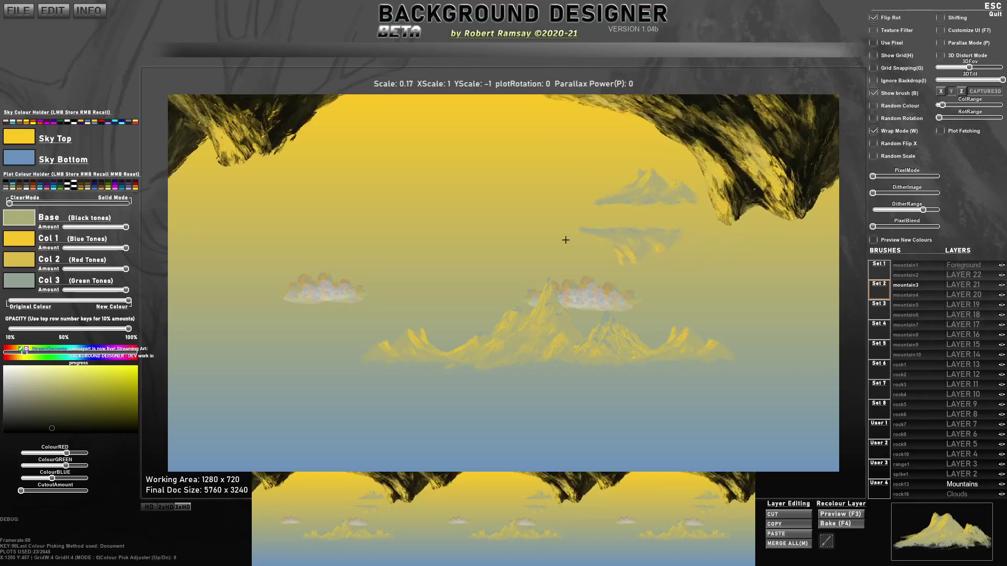
{"action": "key", "text": "ctrl+z"}
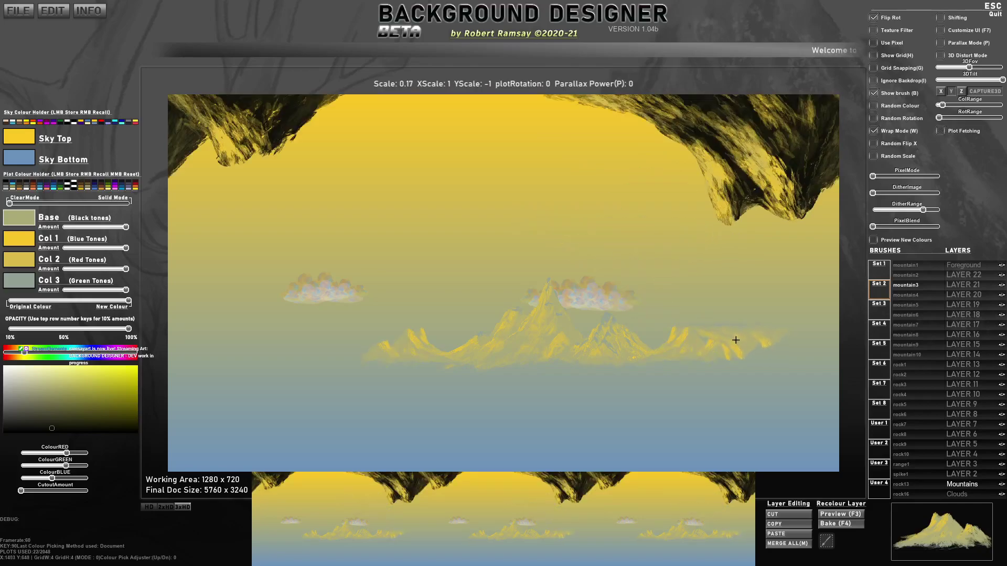
Stamp small upright mountain3 peaks at scale 0.10 at both ends of the range and choose the mountain4 brush.
{"action": "key", "text": "ctrl+y"}
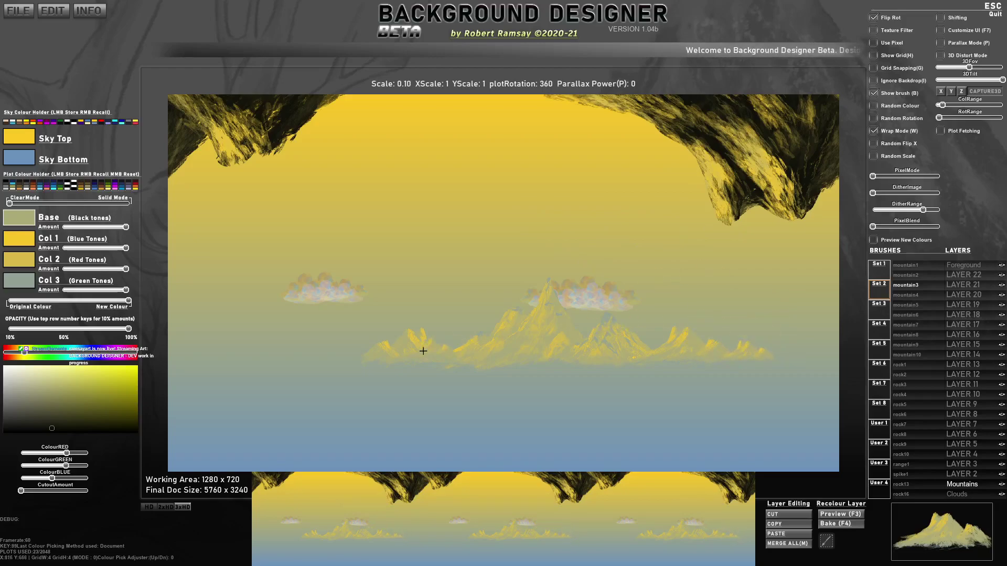
{"action": "left_click", "coordinate": [355, 357]}
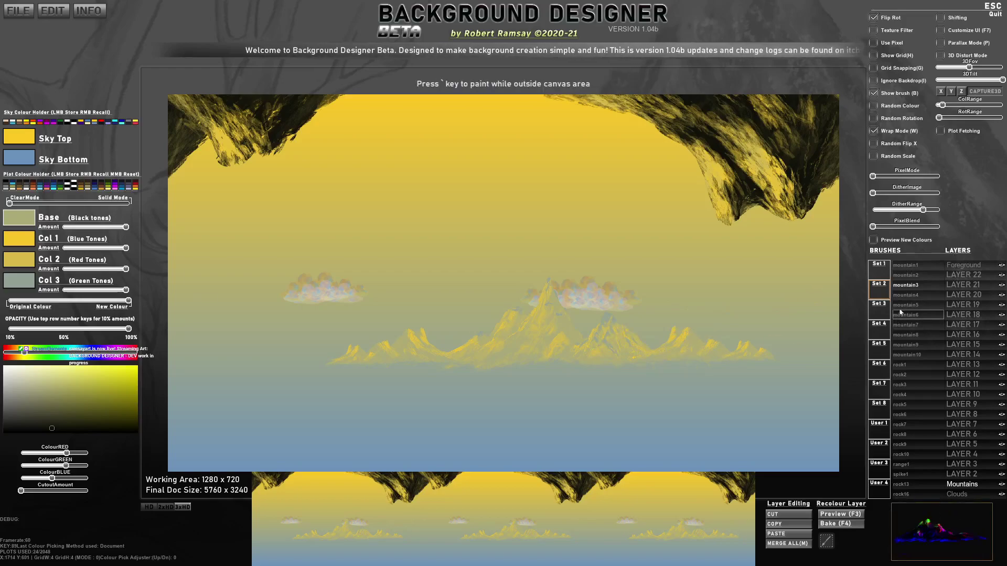
{"action": "left_click", "coordinate": [906, 295]}
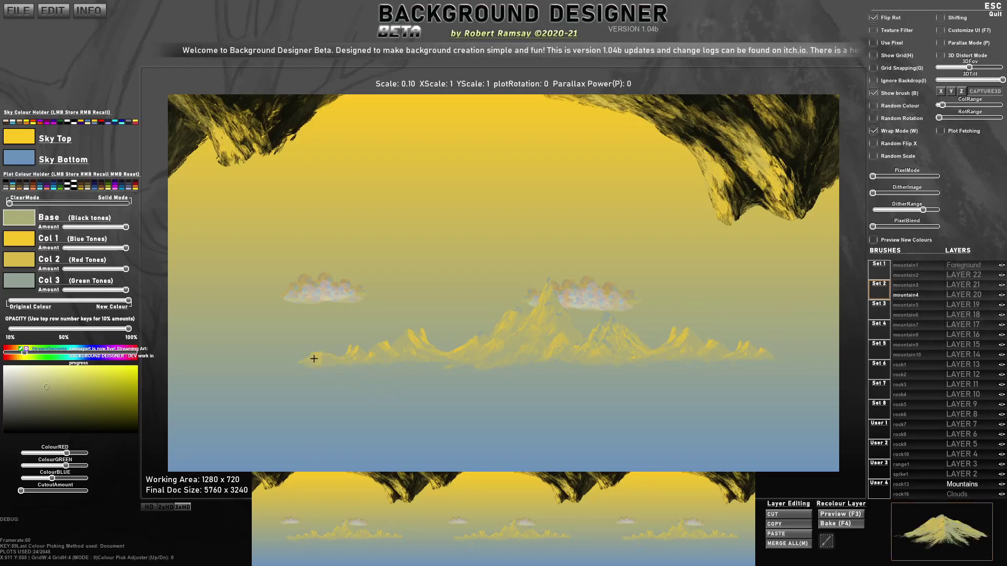
Stamp a small mountain4 peak at scale 0.12 on the horizon left of the range and choose the mountain5 brush.
{"action": "scroll", "coordinate": [240, 358], "scroll_direction": "up", "scroll_amount": 2}
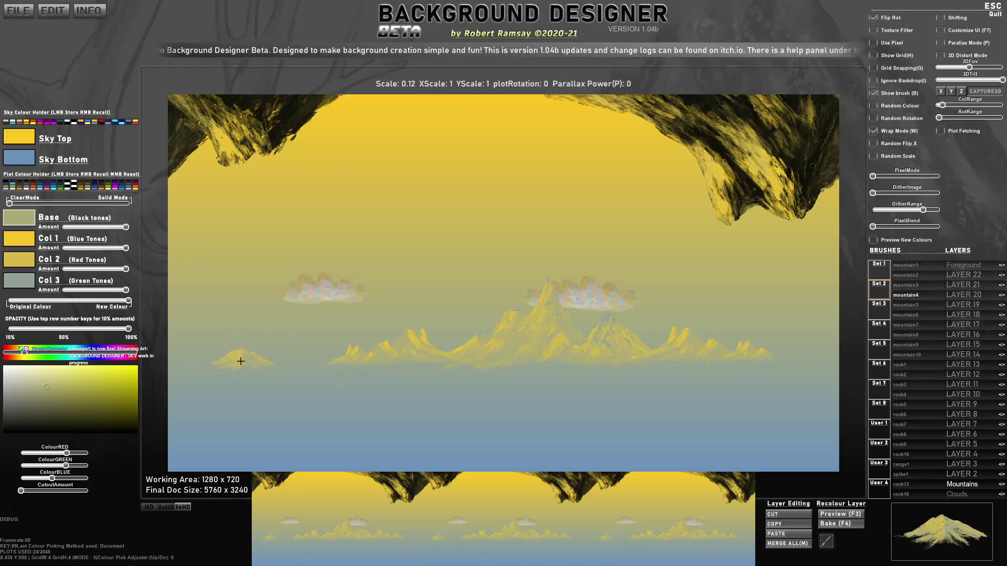
{"action": "left_click", "coordinate": [240, 360]}
{"action": "key", "text": "Down"}
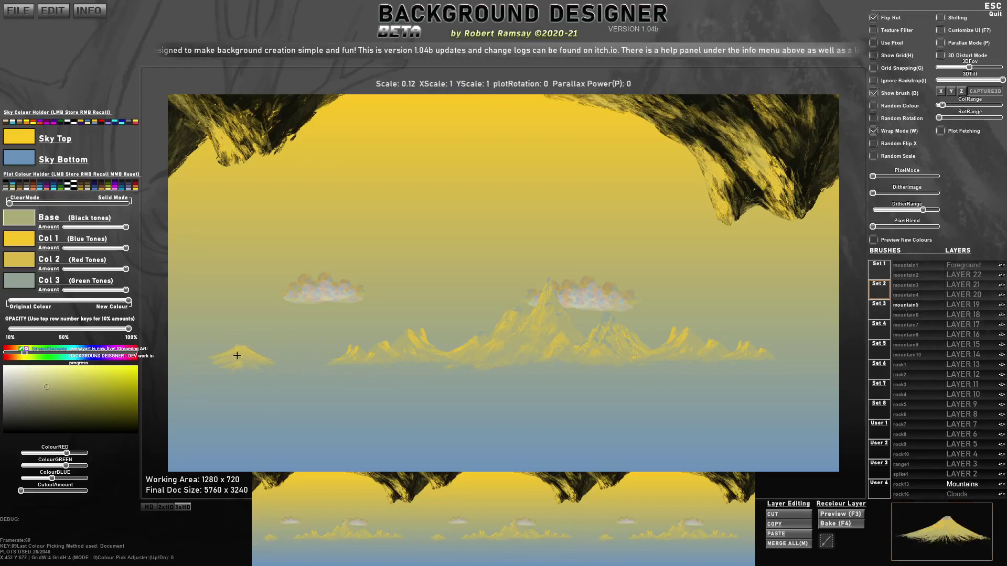
Stamp low mountain6 hills at scale 0.12 along the range's base, lowering the Col 1 amount to near minimum.
{"action": "key", "text": "Down"}
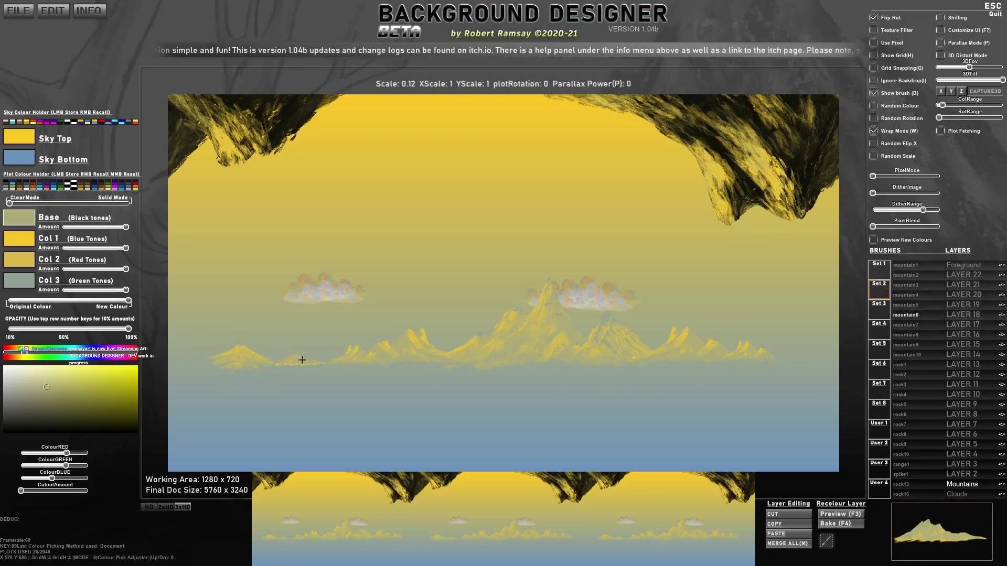
{"action": "left_click_drag", "start_coordinate": [118, 246], "coordinate": [66, 253]}
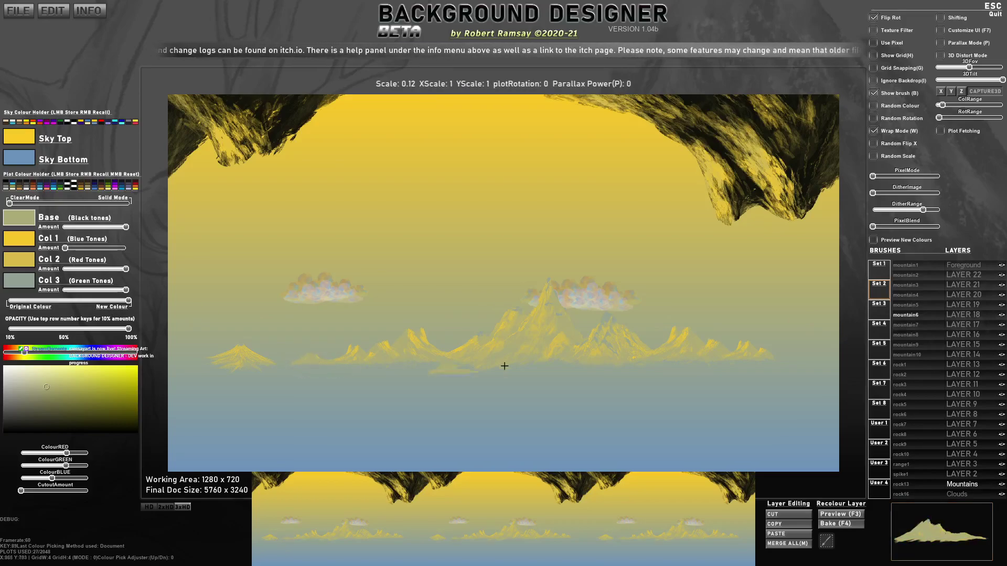
{"action": "left_click", "coordinate": [473, 353]}
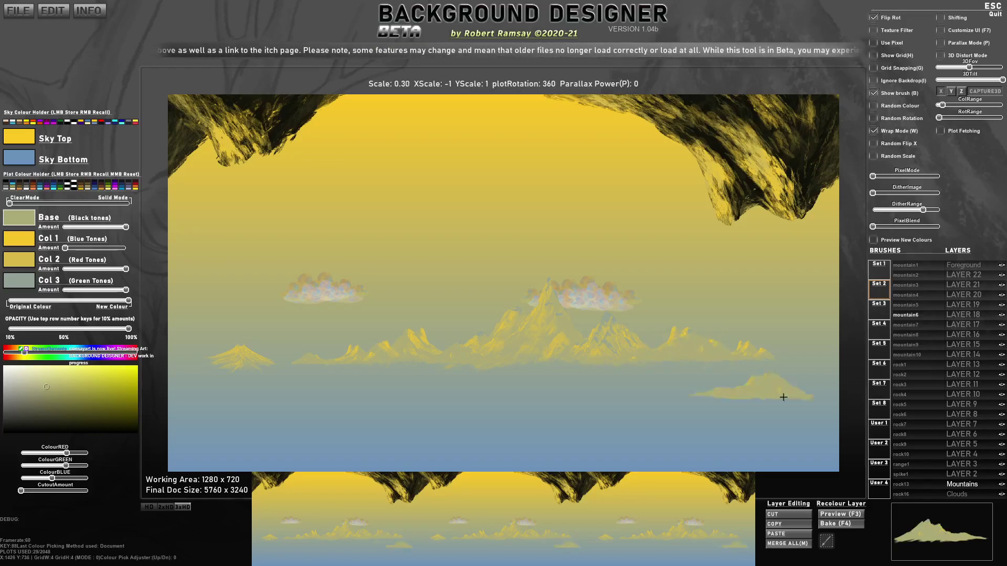
Preview the mountain7, mountain8, mountain9 and mountain10 brushes against the right end of the range.
{"action": "left_click", "coordinate": [909, 325]}
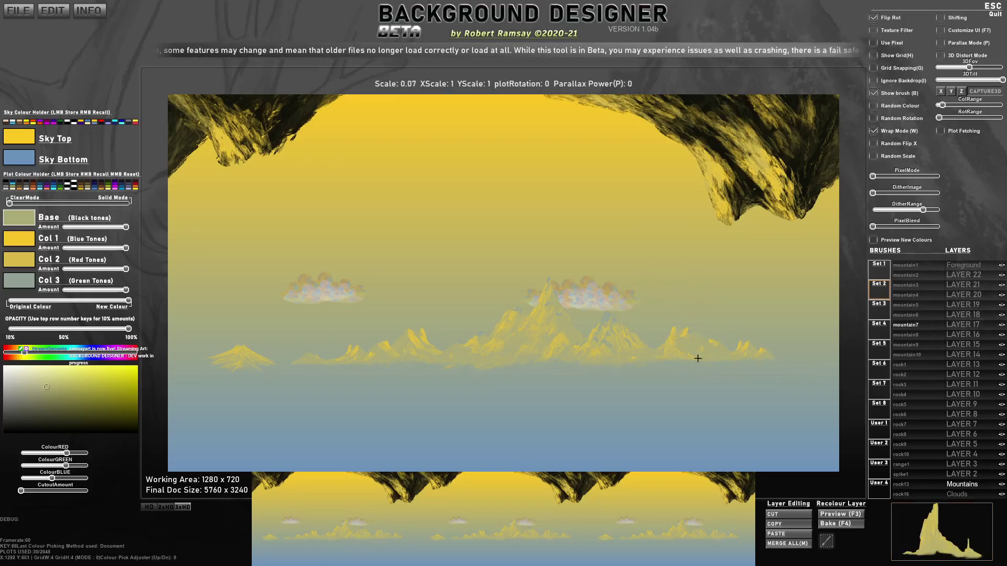
{"action": "left_click", "coordinate": [918, 337]}
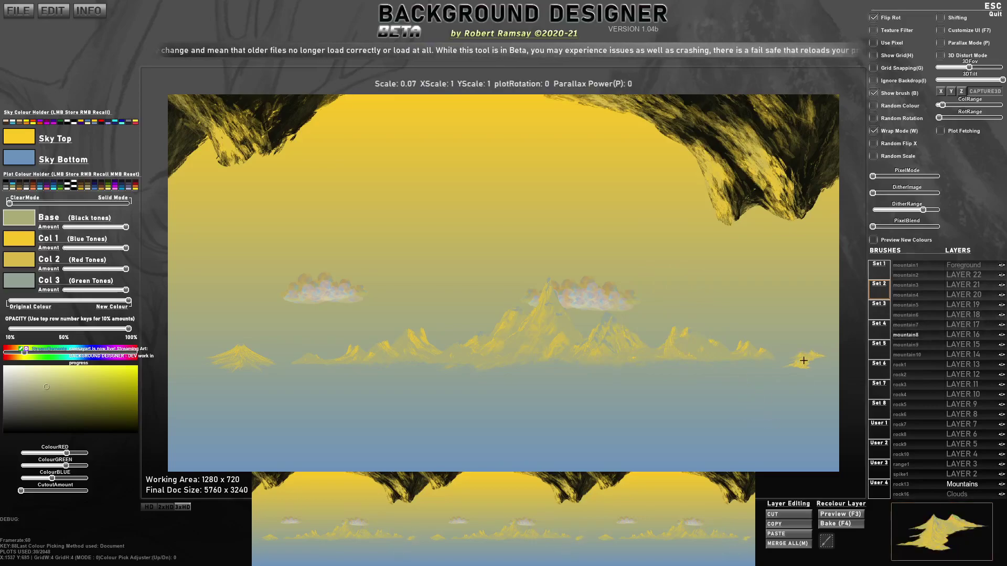
{"action": "left_click", "coordinate": [895, 345]}
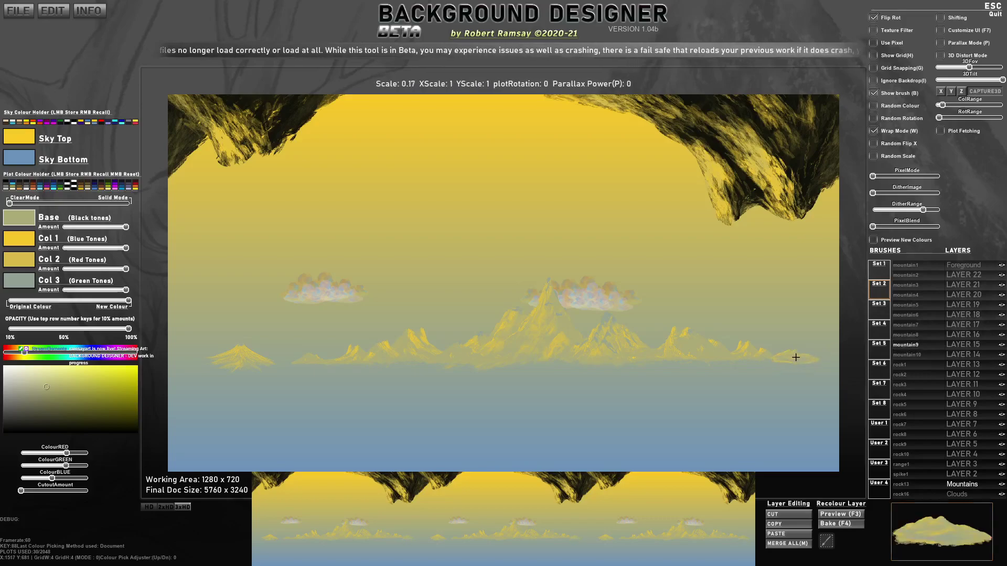
{"action": "left_click", "coordinate": [903, 355]}
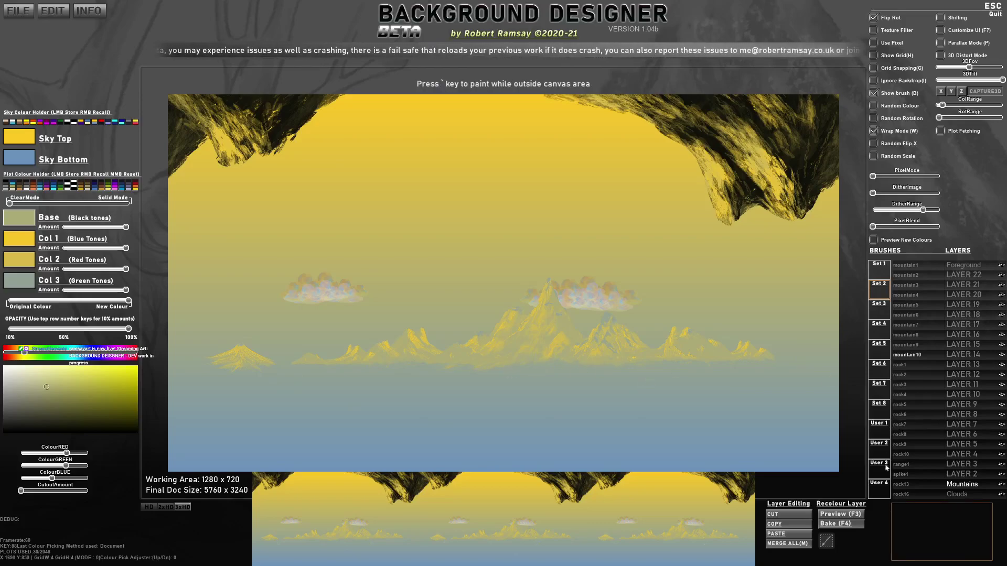
Import Untitled_Artwork-3.png from Downloads into the User 1 brush set and name the brush FunkyCloud1.
{"action": "left_click", "coordinate": [879, 427]}
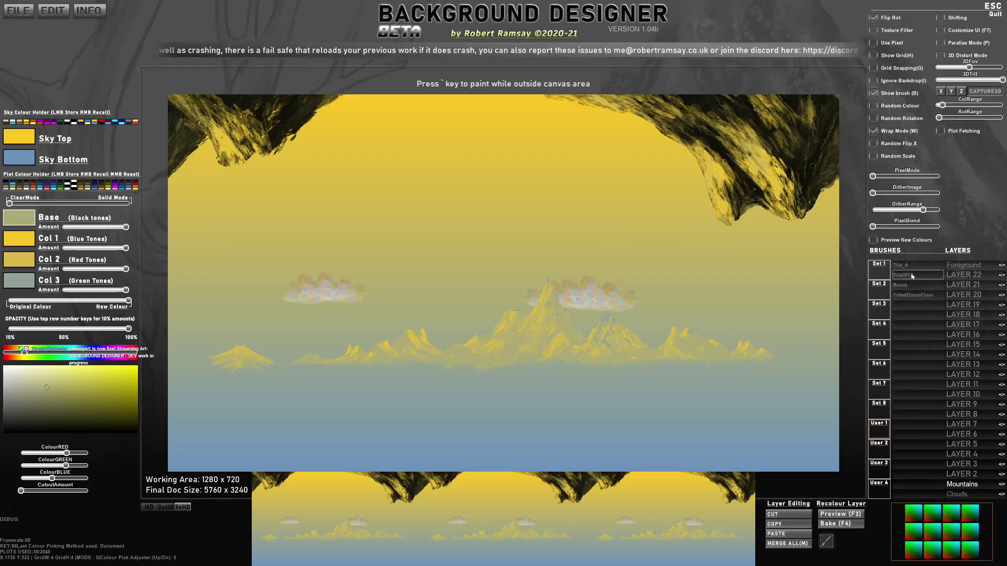
{"action": "left_click", "coordinate": [912, 305]}
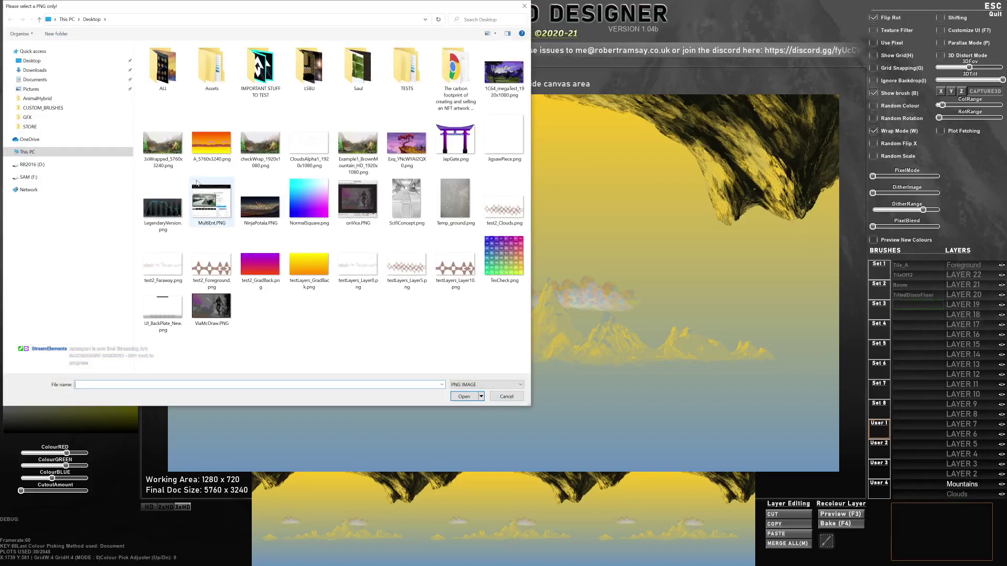
{"action": "left_click", "coordinate": [39, 70]}
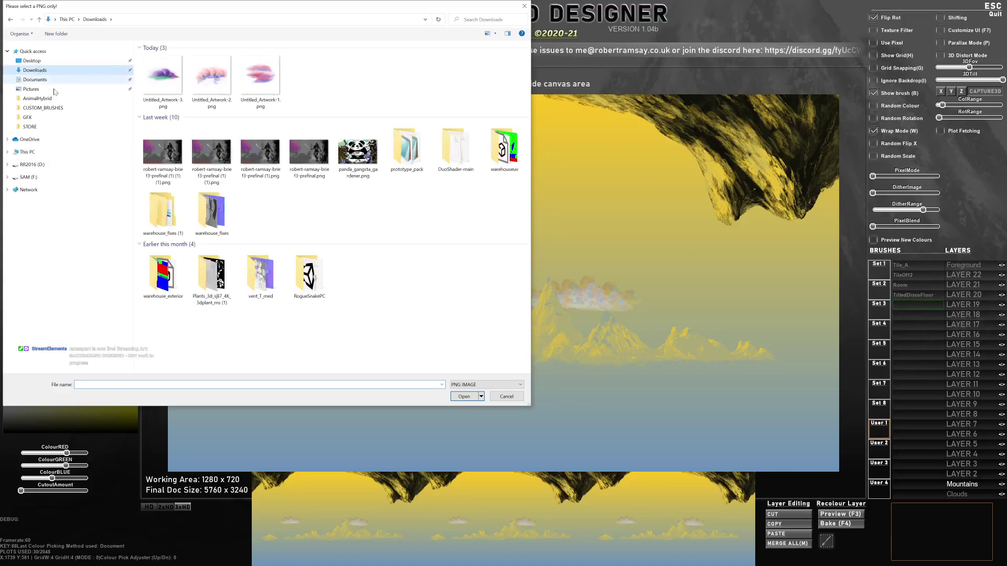
{"action": "double_click", "coordinate": [167, 88]}
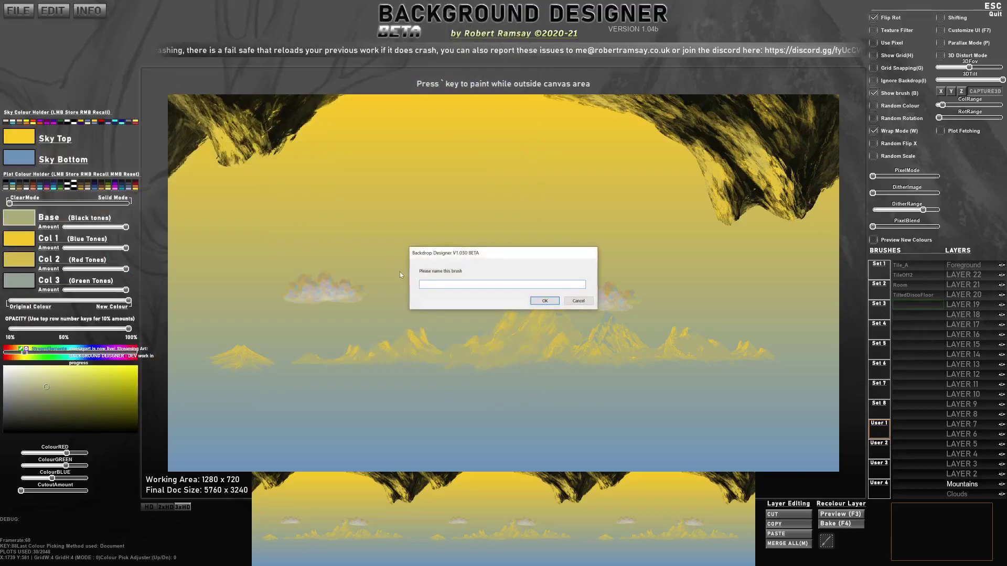
{"action": "type", "text": "Funk"}
{"action": "key", "text": "Return"}
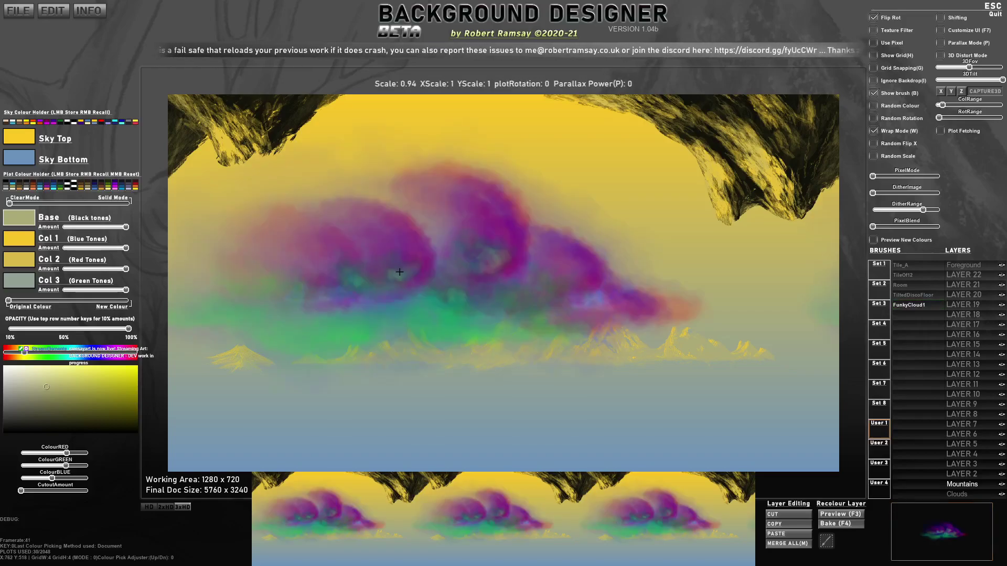
Stamp a large FunkyCloud1 cloud in the upper sky at scale 0.54 and shift it fully to New Colour.
{"action": "scroll", "coordinate": [400, 272], "scroll_direction": "down", "scroll_amount": 6}
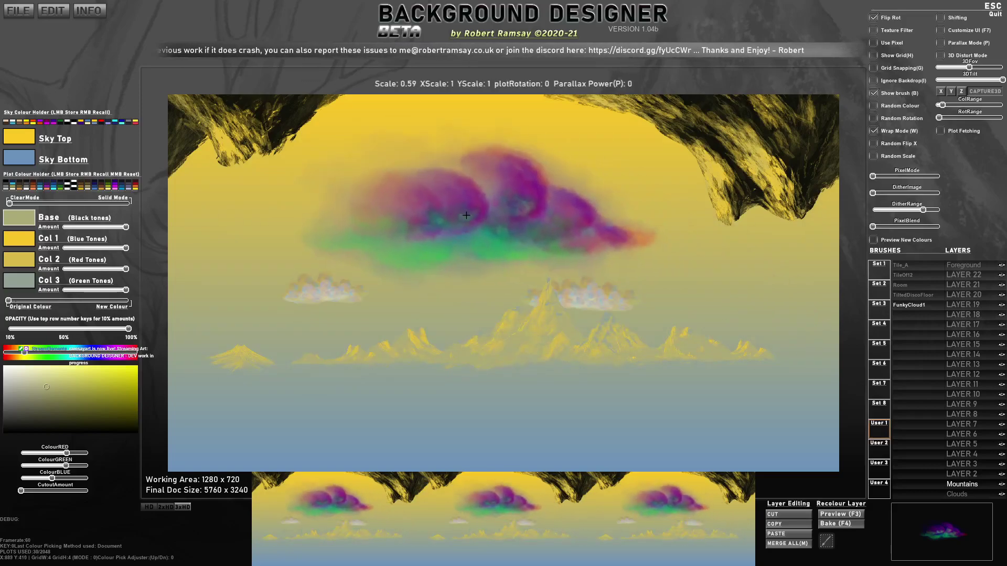
{"action": "left_click", "coordinate": [413, 182]}
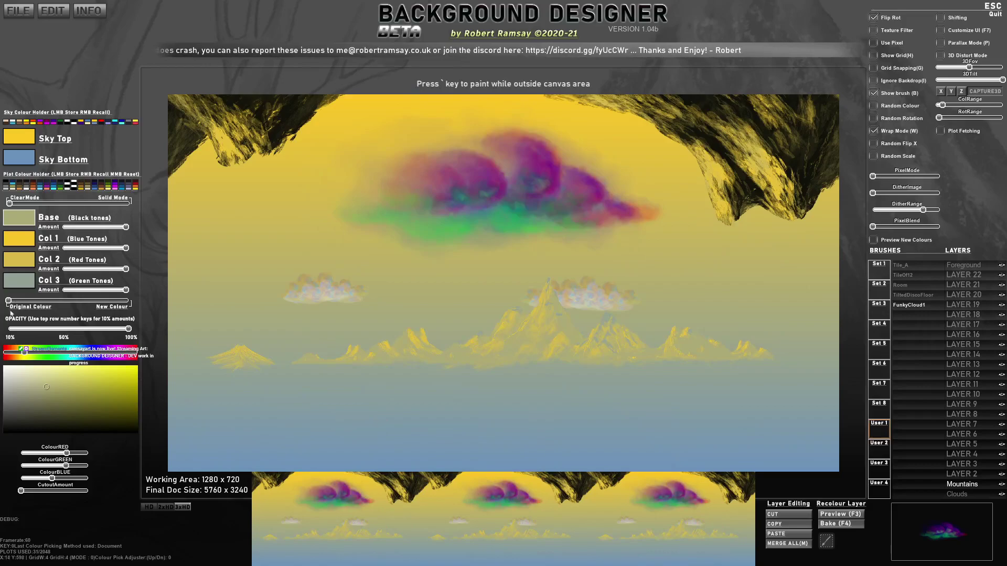
{"action": "left_click", "coordinate": [37, 301]}
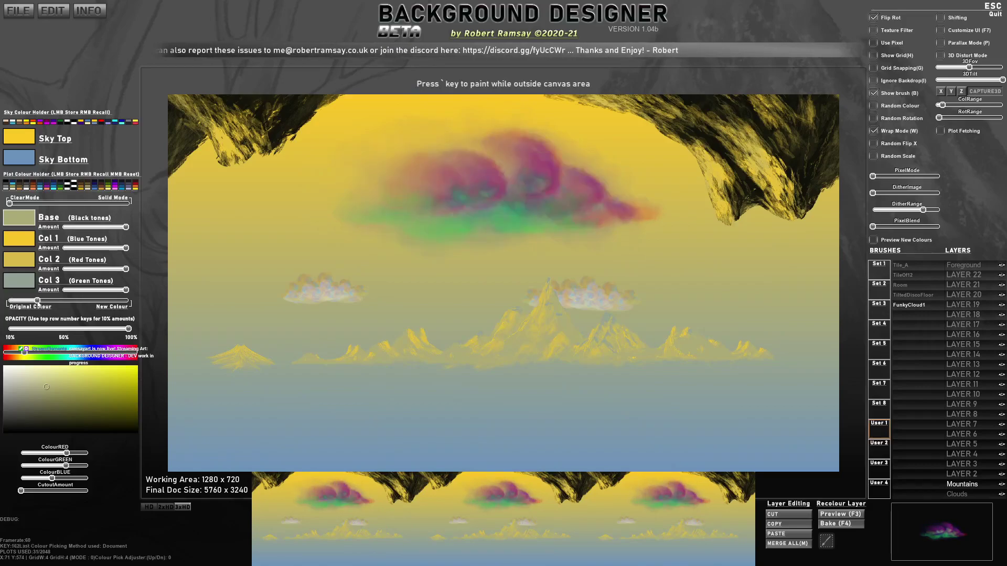
{"action": "left_click_drag", "start_coordinate": [38, 301], "coordinate": [140, 305]}
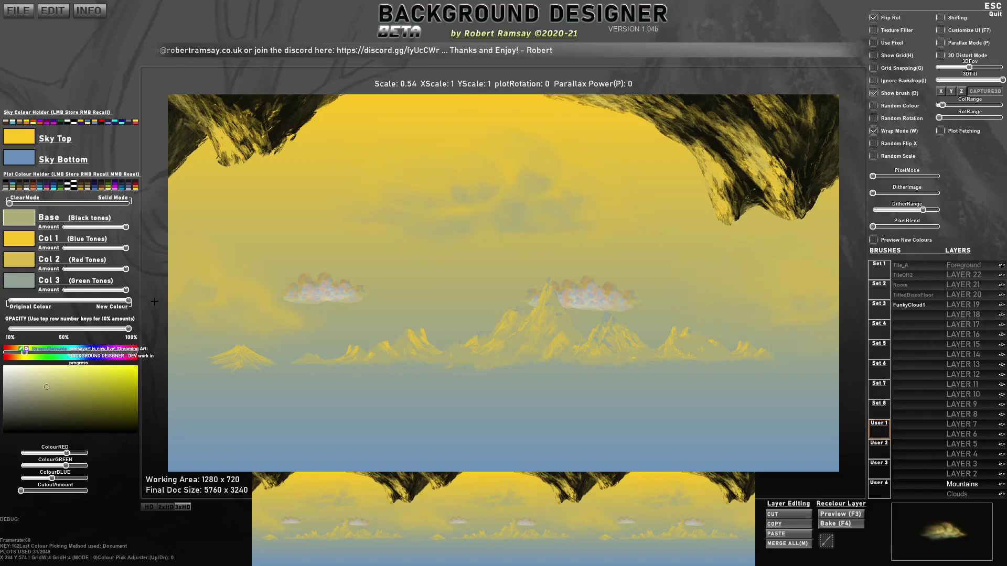
{"action": "scroll", "coordinate": [321, 285], "scroll_direction": "down", "scroll_amount": 2}
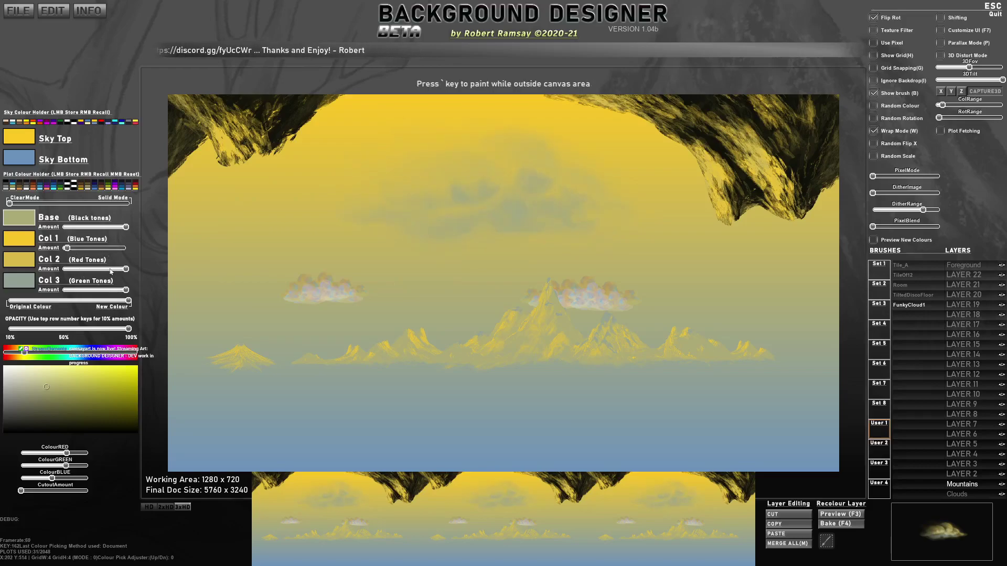
Set the cloud's Base and Col 3 amounts to minimum and its Col 2 amount to full.
{"action": "left_click", "coordinate": [58, 290]}
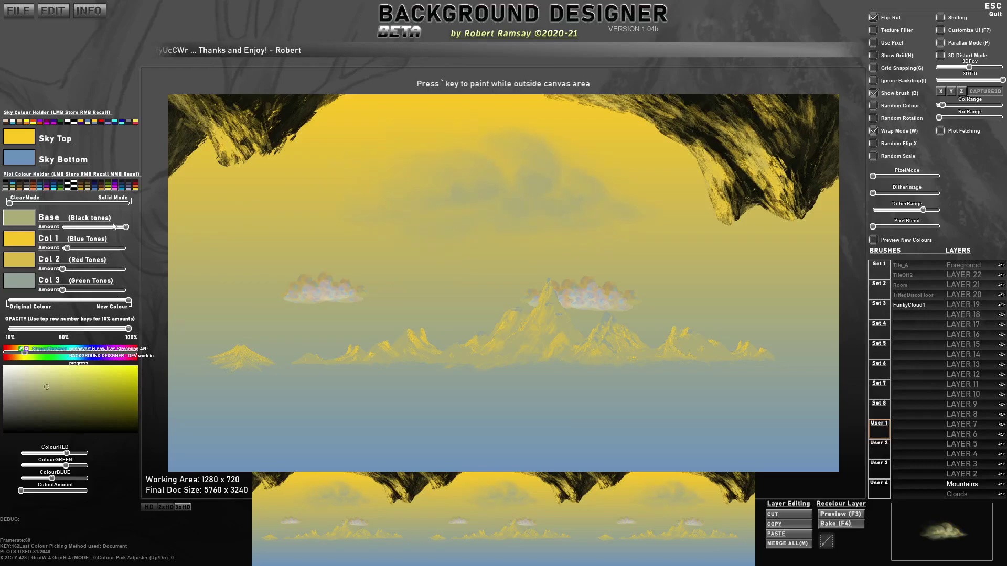
{"action": "left_click", "coordinate": [60, 227]}
{"action": "left_click", "coordinate": [137, 270]}
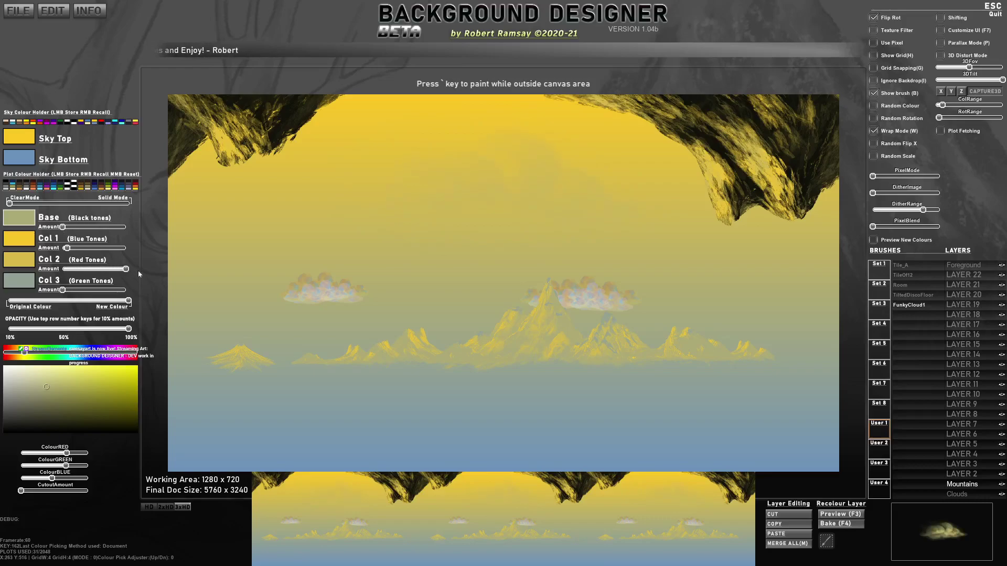
Recolour the cloud white in all four colours, with Col 1 and Col 3 amounts about half and Col 2 low.
{"action": "left_click", "coordinate": [19, 239]}
{"action": "left_click_drag", "start_coordinate": [64, 383], "coordinate": [92, 376]}
{"action": "left_click", "coordinate": [109, 248]}
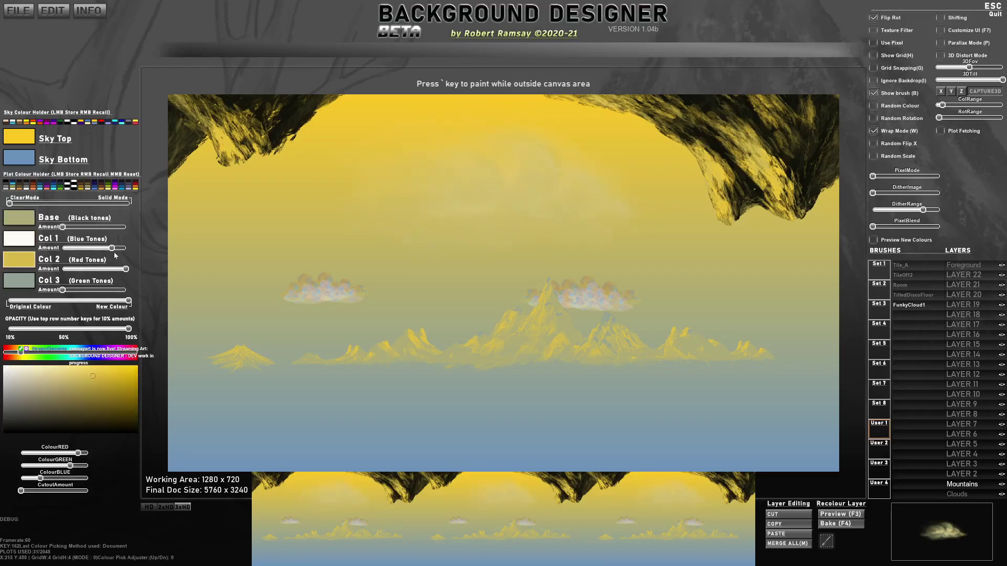
{"action": "left_click", "coordinate": [24, 243]}
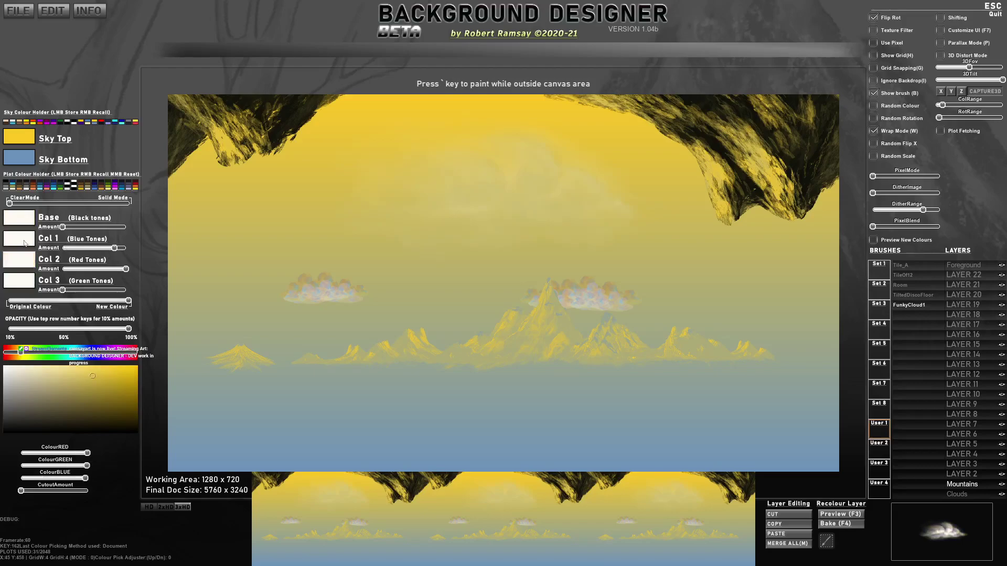
{"action": "left_click_drag", "start_coordinate": [114, 249], "coordinate": [97, 292]}
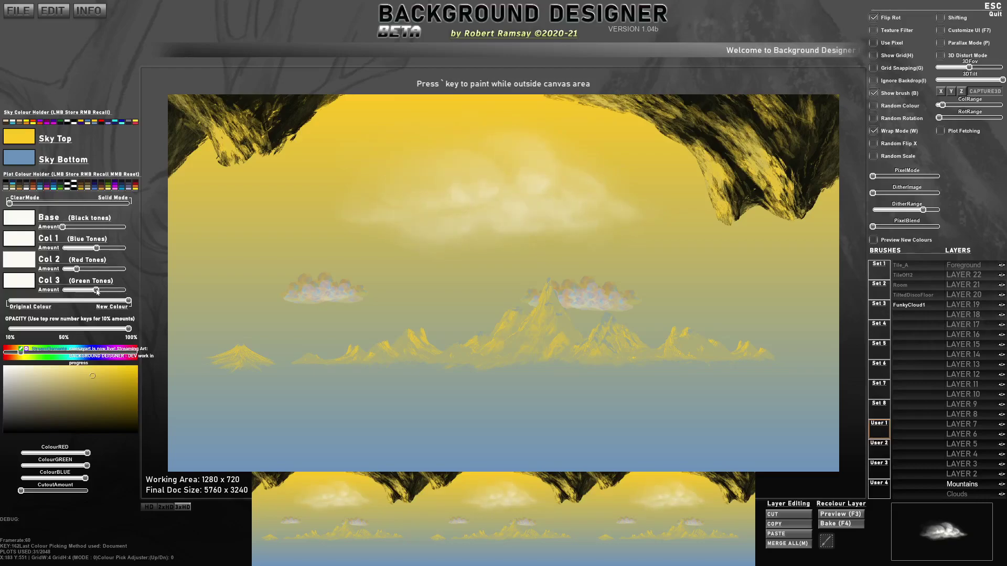
Extend the white cloud to the left with further FunkyCloud1 stamps at about scale 0.41.
{"action": "scroll", "coordinate": [372, 207], "scroll_direction": "up", "scroll_amount": 1}
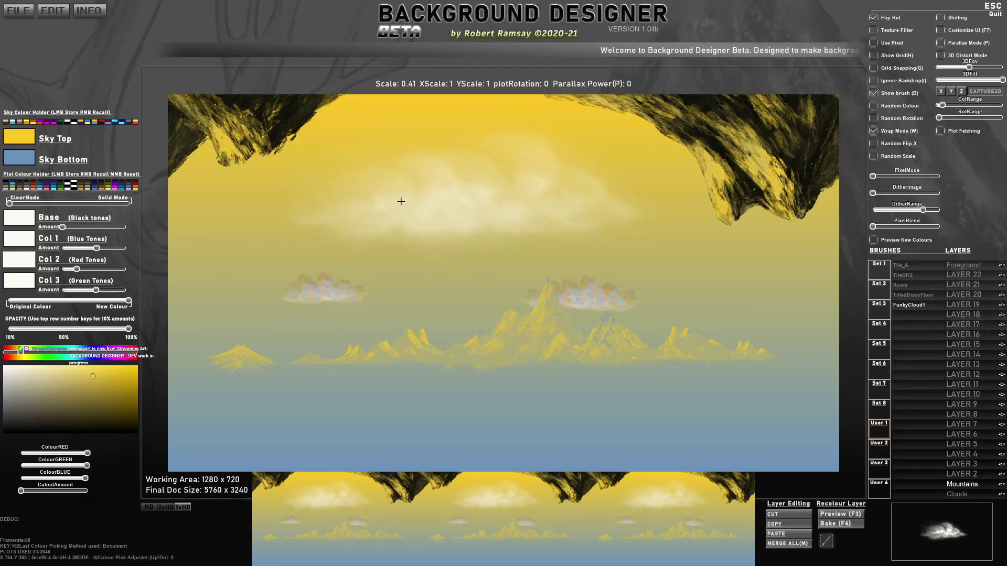
{"action": "left_click", "coordinate": [399, 203]}
{"action": "mouse_move", "coordinate": [396, 204]}
{"action": "left_mouse_down"}
{"action": "mouse_move", "coordinate": [326, 205]}
{"action": "mouse_move", "coordinate": [354, 206]}
{"action": "left_mouse_up"}
{"action": "mouse_move", "coordinate": [359, 204]}
{"action": "left_mouse_down"}
{"action": "mouse_move", "coordinate": [373, 205]}
{"action": "mouse_move", "coordinate": [296, 211]}
{"action": "left_mouse_up"}
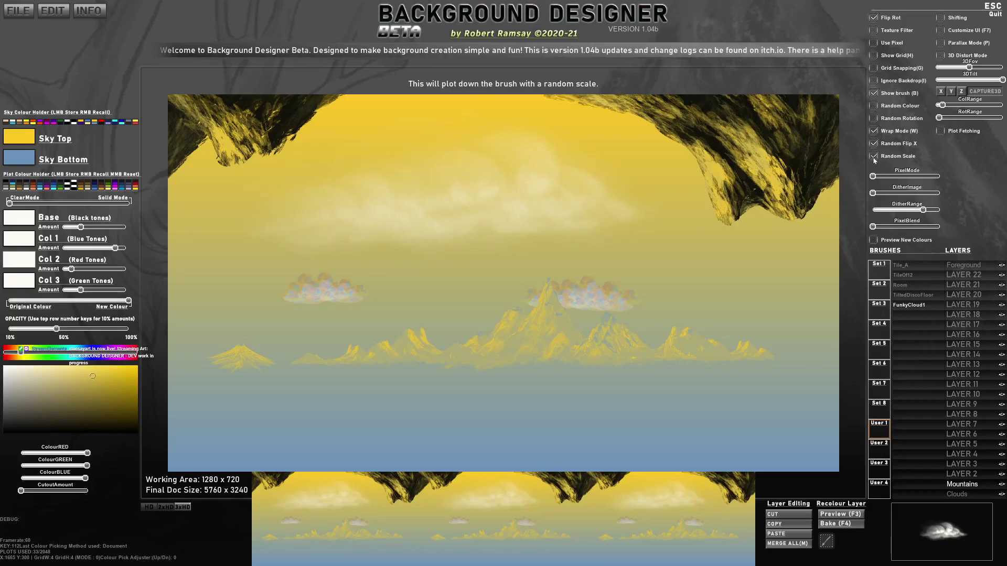
Paint white clouds across the sky and mountain bases at about half opacity with Random Flip X and Random Scale on.
{"action": "left_click", "coordinate": [570, 221]}
{"action": "left_click_drag", "start_coordinate": [570, 221], "coordinate": [675, 213]}
{"action": "mouse_move", "coordinate": [534, 359]}
{"action": "left_mouse_down"}
{"action": "mouse_move", "coordinate": [459, 366]}
{"action": "mouse_move", "coordinate": [660, 367]}
{"action": "mouse_move", "coordinate": [245, 374]}
{"action": "mouse_move", "coordinate": [454, 367]}
{"action": "mouse_move", "coordinate": [559, 314]}
{"action": "mouse_move", "coordinate": [535, 297]}
{"action": "mouse_move", "coordinate": [635, 292]}
{"action": "mouse_move", "coordinate": [239, 294]}
{"action": "mouse_move", "coordinate": [825, 292]}
{"action": "mouse_move", "coordinate": [699, 297]}
{"action": "mouse_move", "coordinate": [573, 238]}
{"action": "mouse_move", "coordinate": [567, 216]}
{"action": "mouse_move", "coordinate": [574, 225]}
{"action": "mouse_move", "coordinate": [548, 203]}
{"action": "mouse_move", "coordinate": [506, 208]}
{"action": "mouse_move", "coordinate": [512, 195]}
{"action": "mouse_move", "coordinate": [474, 213]}
{"action": "mouse_move", "coordinate": [477, 236]}
{"action": "mouse_move", "coordinate": [528, 252]}
{"action": "mouse_move", "coordinate": [396, 301]}
{"action": "mouse_move", "coordinate": [417, 302]}
{"action": "mouse_move", "coordinate": [439, 190]}
{"action": "mouse_move", "coordinate": [451, 241]}
{"action": "mouse_move", "coordinate": [494, 212]}
{"action": "mouse_move", "coordinate": [439, 225]}
{"action": "mouse_move", "coordinate": [426, 205]}
{"action": "mouse_move", "coordinate": [451, 226]}
{"action": "mouse_move", "coordinate": [371, 216]}
{"action": "mouse_move", "coordinate": [408, 211]}
{"action": "mouse_move", "coordinate": [400, 226]}
{"action": "mouse_move", "coordinate": [326, 216]}
{"action": "mouse_move", "coordinate": [417, 192]}
{"action": "mouse_move", "coordinate": [465, 205]}
{"action": "mouse_move", "coordinate": [515, 175]}
{"action": "mouse_move", "coordinate": [611, 216]}
{"action": "mouse_move", "coordinate": [771, 227]}
{"action": "left_mouse_up"}
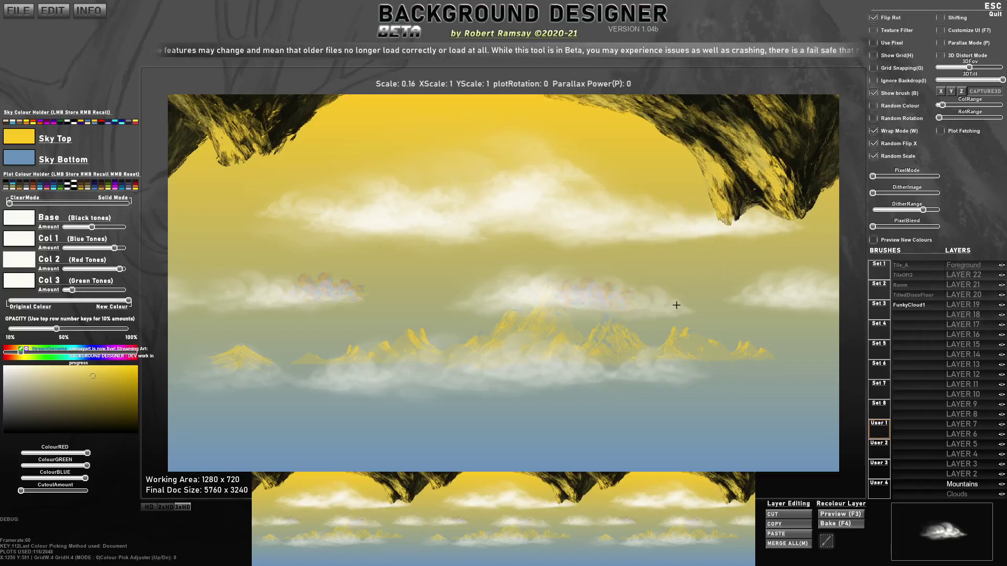
Import Untitled_Artwork-2.png as another User 1 brush named FunkyCloud2.
{"action": "left_click", "coordinate": [913, 308]}
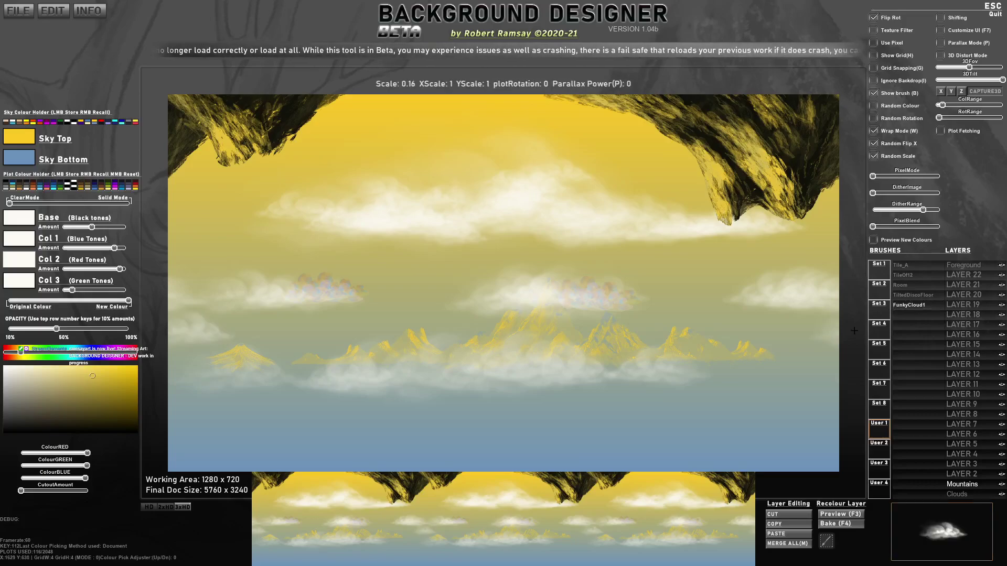
{"action": "left_click", "coordinate": [914, 313]}
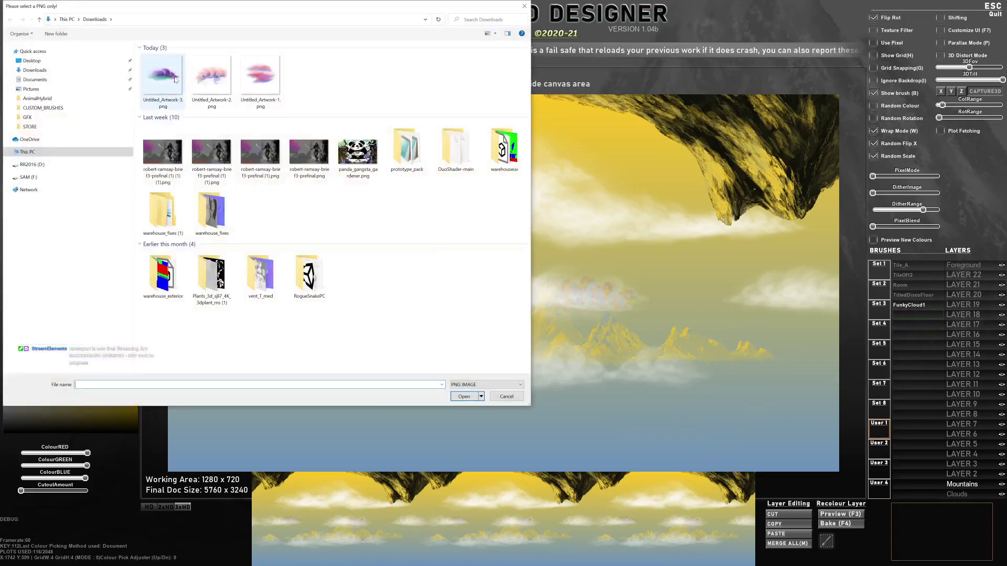
{"action": "double_click", "coordinate": [212, 84]}
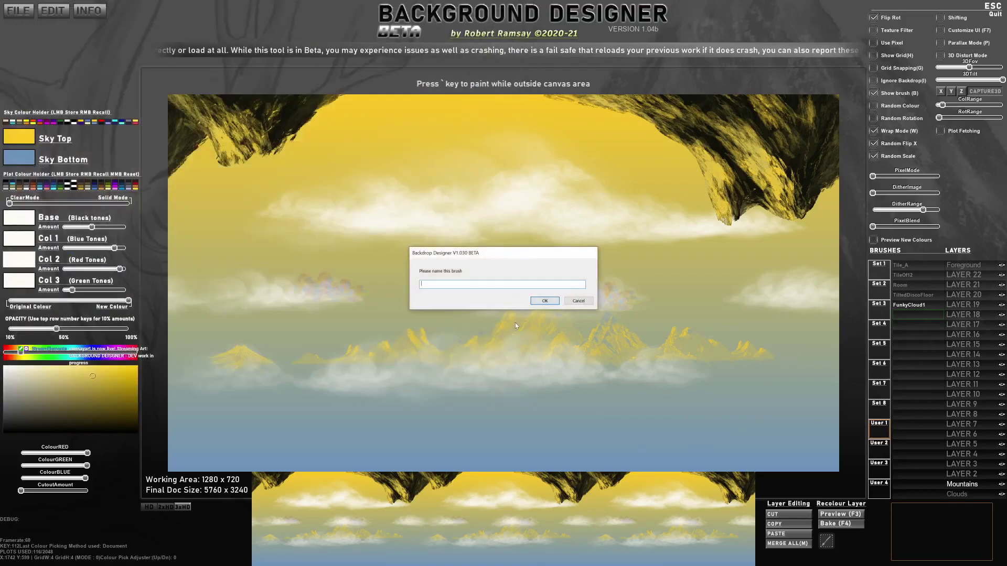
{"action": "type", "text": "FunkyCloud2"}
{"action": "key", "text": "Return"}
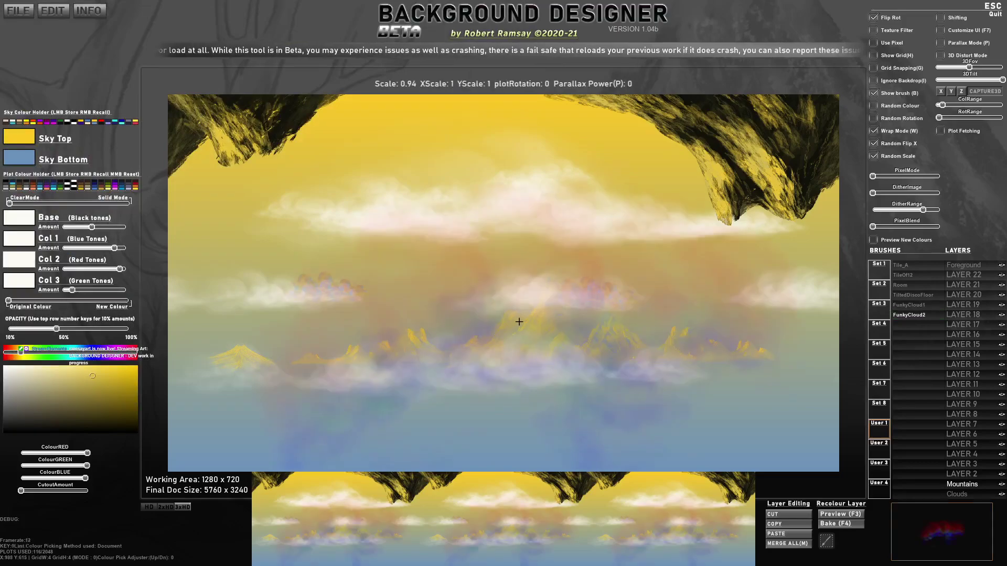
Set the FunkyCloud2 brush to scale 0.26, 100% opacity and full New Colour, and randomise its colours.
{"action": "scroll", "coordinate": [515, 290], "scroll_direction": "down", "scroll_amount": 3}
{"action": "key", "text": "0"}
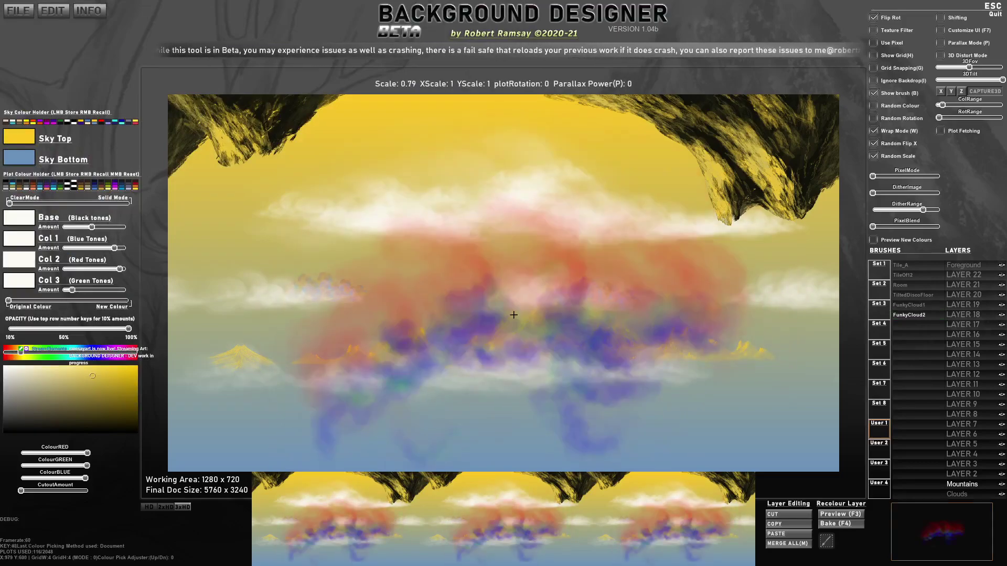
{"action": "scroll", "coordinate": [568, 336], "scroll_direction": "down", "scroll_amount": 10}
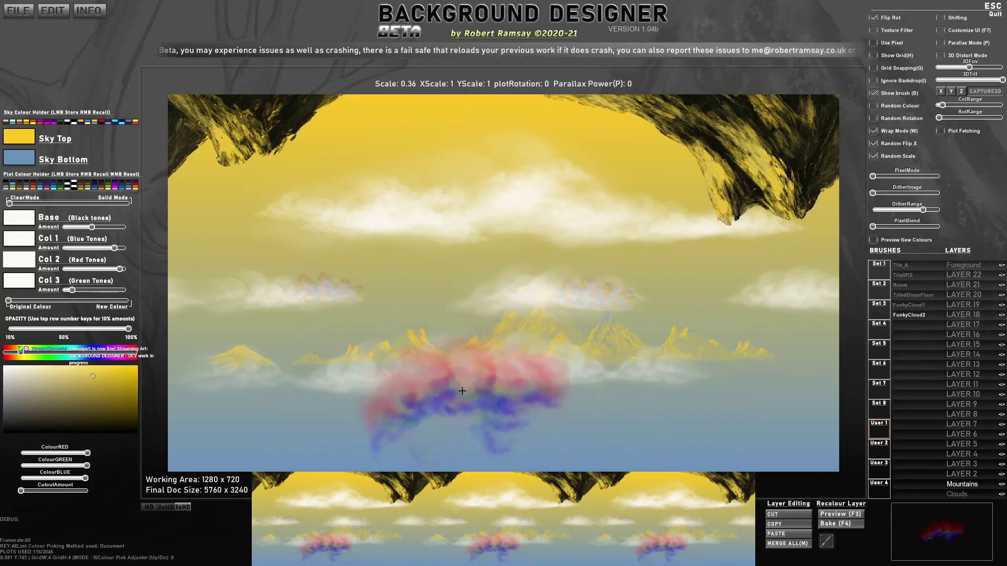
{"action": "left_click_drag", "start_coordinate": [62, 303], "coordinate": [129, 301]}
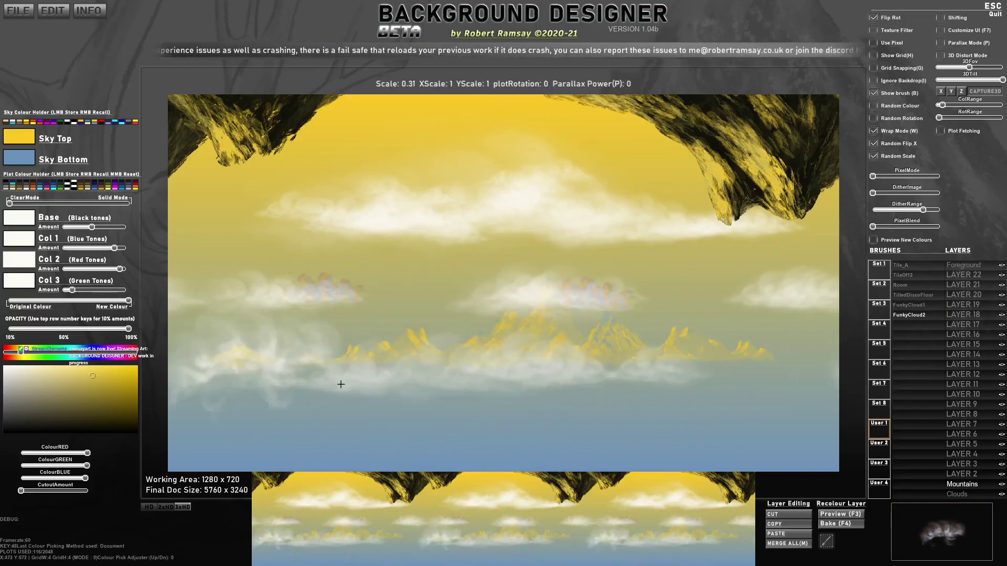
{"action": "scroll", "coordinate": [479, 414], "scroll_direction": "down", "scroll_amount": 1}
{"action": "key", "text": "Tab"}
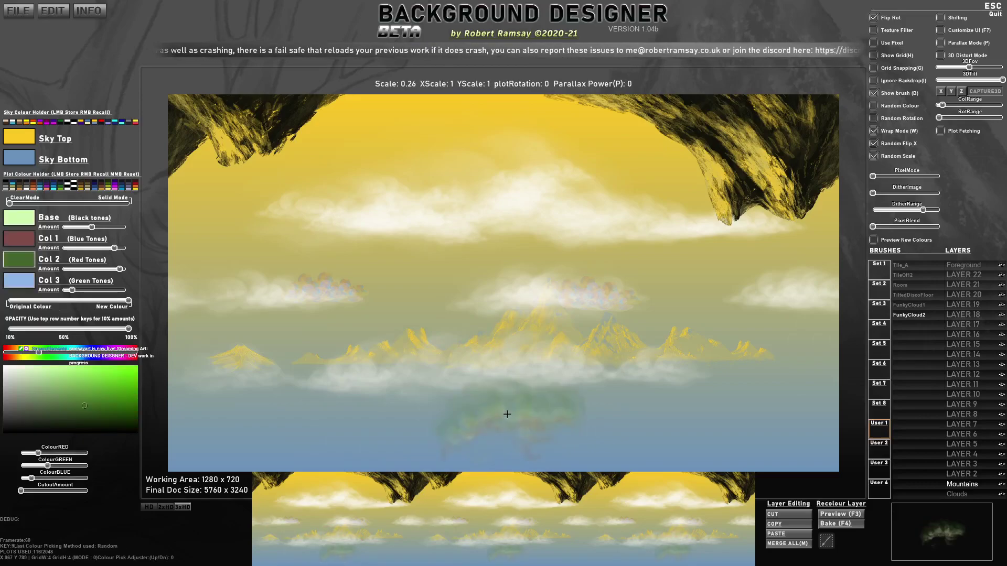
Resample the FunkyCloud2 brush colours from the document and set all four colour amounts to full.
{"action": "key", "text": "Tab"}
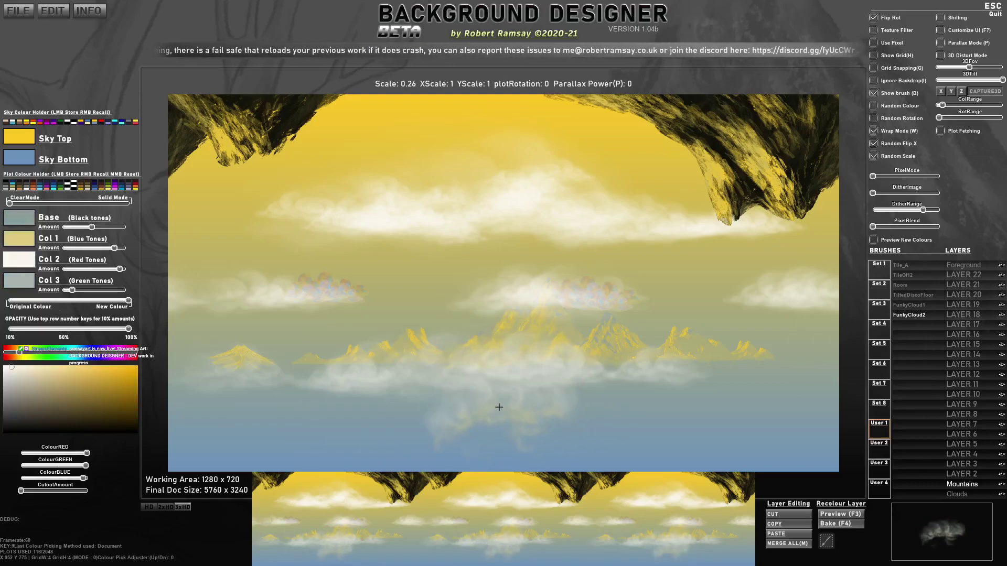
{"action": "key", "text": "Tab"}
{"action": "key", "text": "Tab"}
{"action": "key", "text": "F1"}
{"action": "key", "text": "F2"}
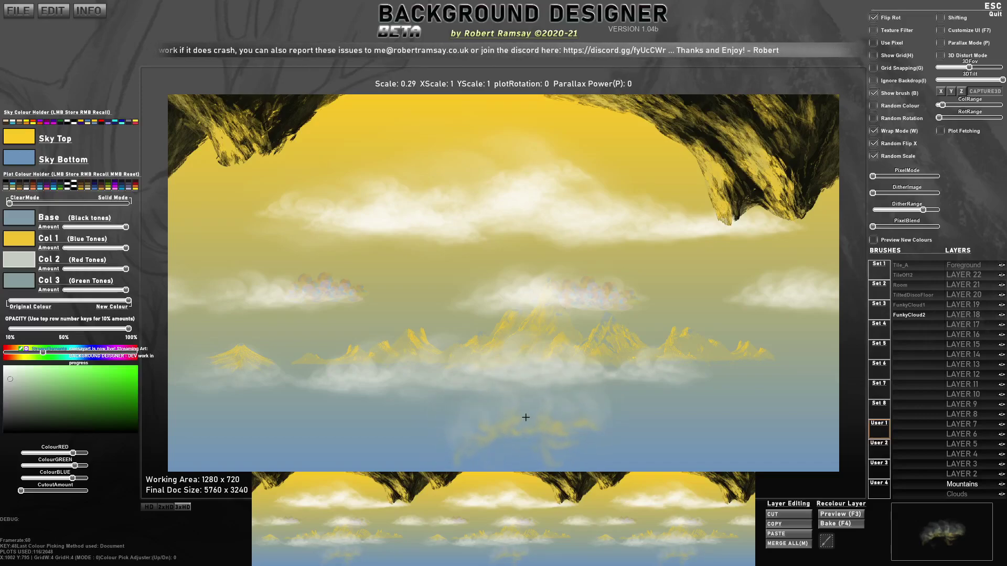
On LAYER 2, stamp FunkyCloud2 at scale 0.36, rotated about 190 degrees, over the upper white cloud.
{"action": "left_click", "coordinate": [974, 475]}
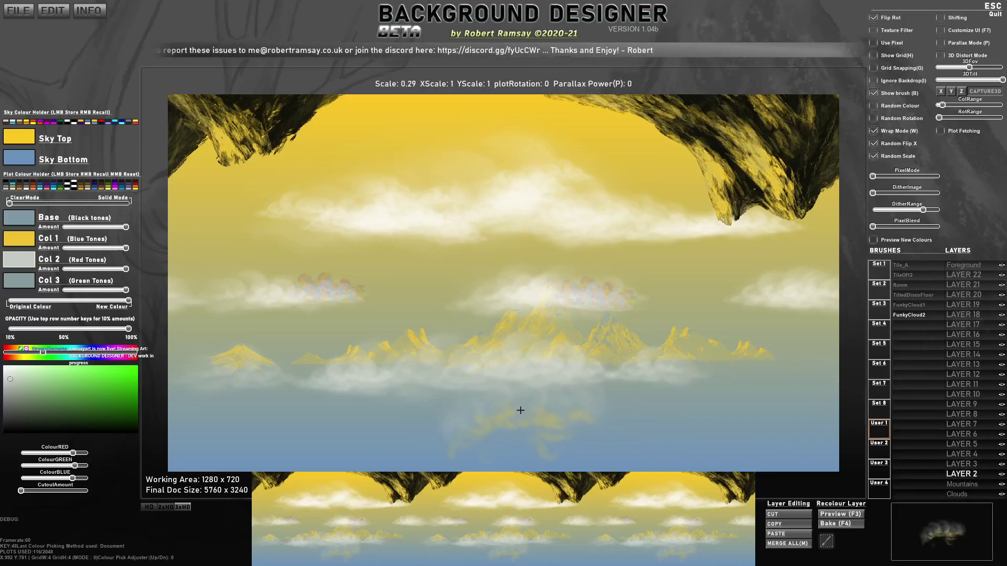
{"action": "scroll", "coordinate": [429, 408], "scroll_direction": "down", "scroll_amount": 5}
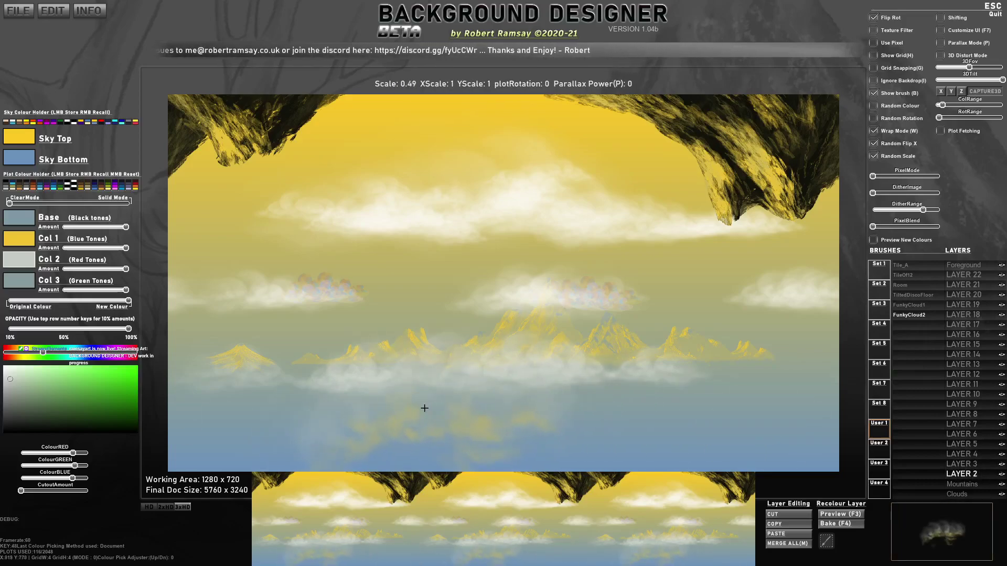
{"action": "key", "text": "r"}
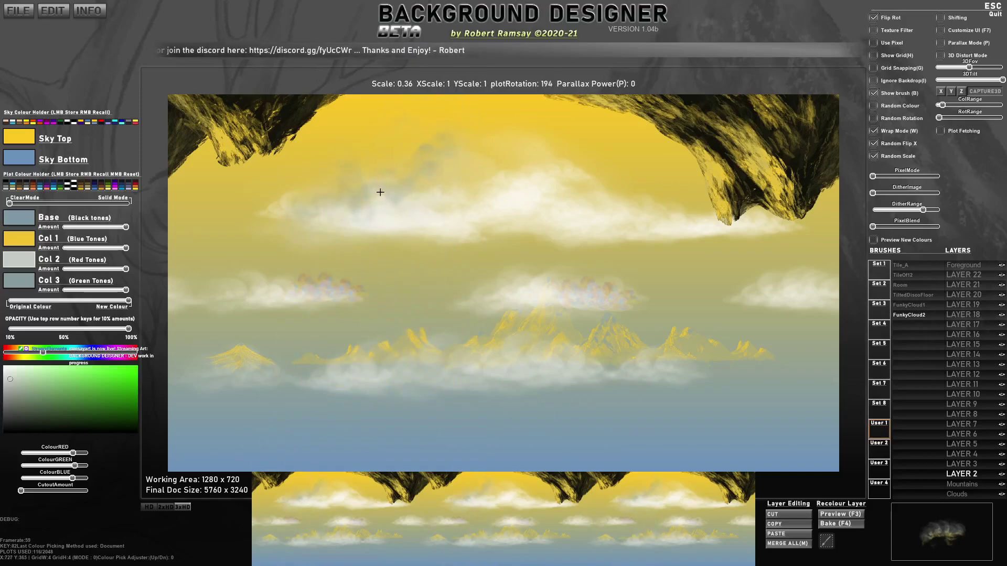
{"action": "left_click", "coordinate": [501, 212]}
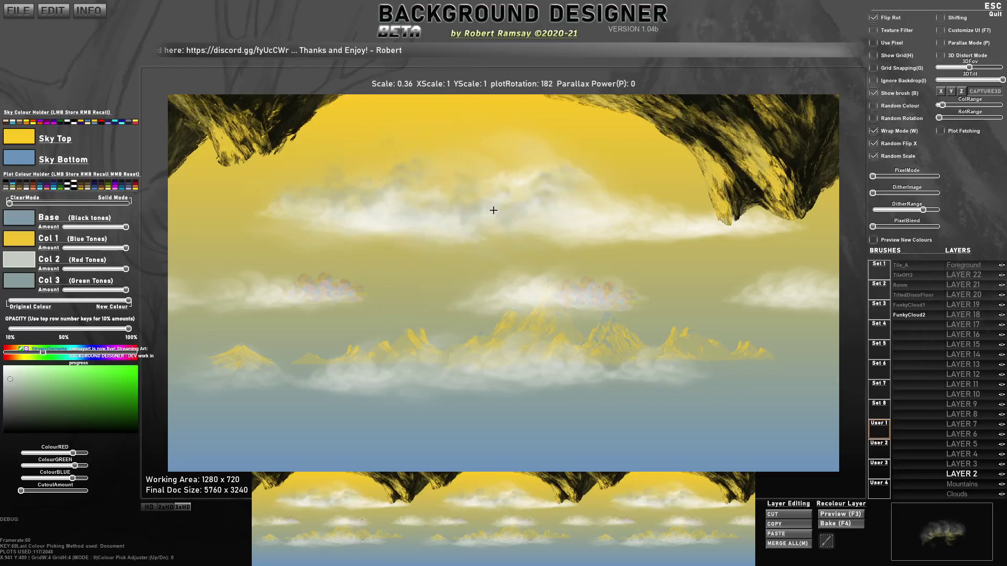
Stamp FunkyCloud2 at scale 0.21 over the right part of the upper cloud with Random Flip X and Random Scale off.
{"action": "scroll", "coordinate": [525, 202], "scroll_direction": "down", "scroll_amount": 2}
{"action": "left_click", "coordinate": [553, 193]}
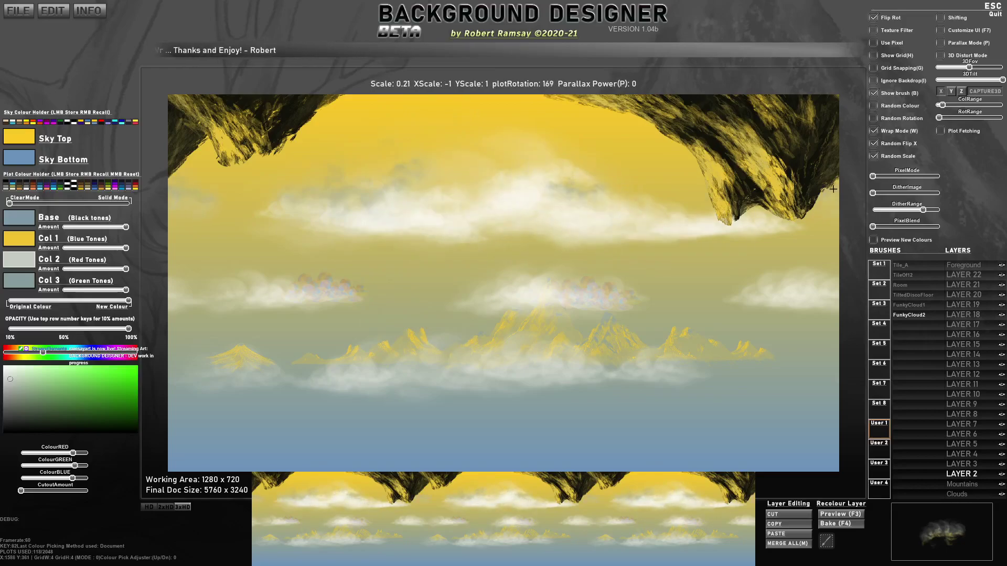
{"action": "key", "text": "ctrl+z"}
{"action": "left_click", "coordinate": [874, 144]}
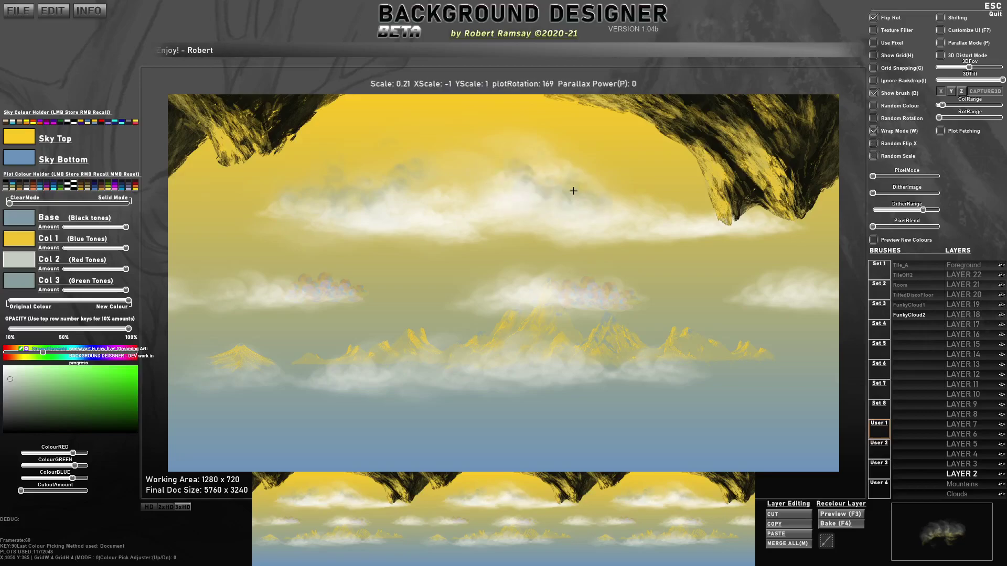
{"action": "left_click", "coordinate": [617, 230]}
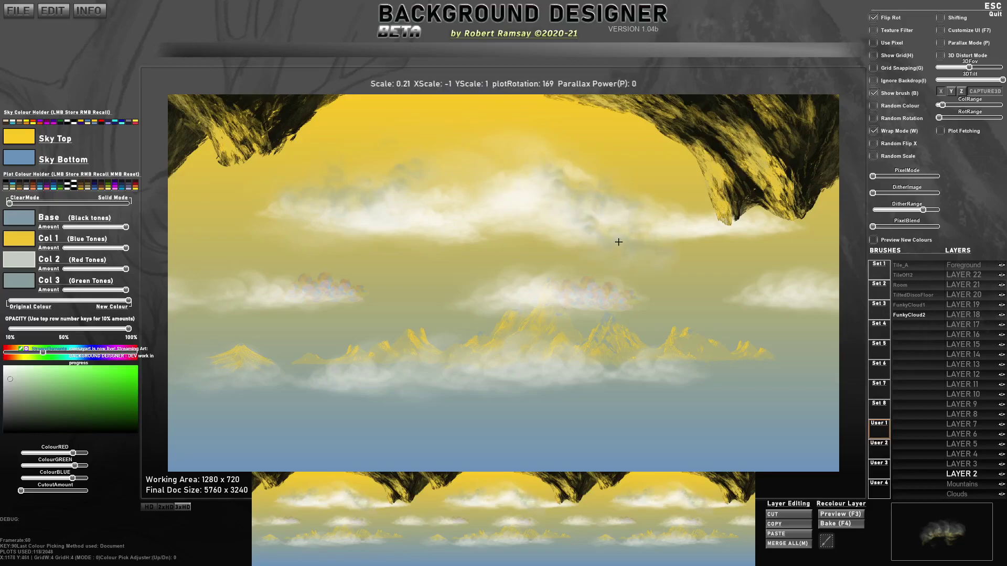
Paint locally sampled yellow FunkyCloud2 wisps over the upper cloud and the sky below the right-hand rock at scale 0.21.
{"action": "key", "text": "Tab"}
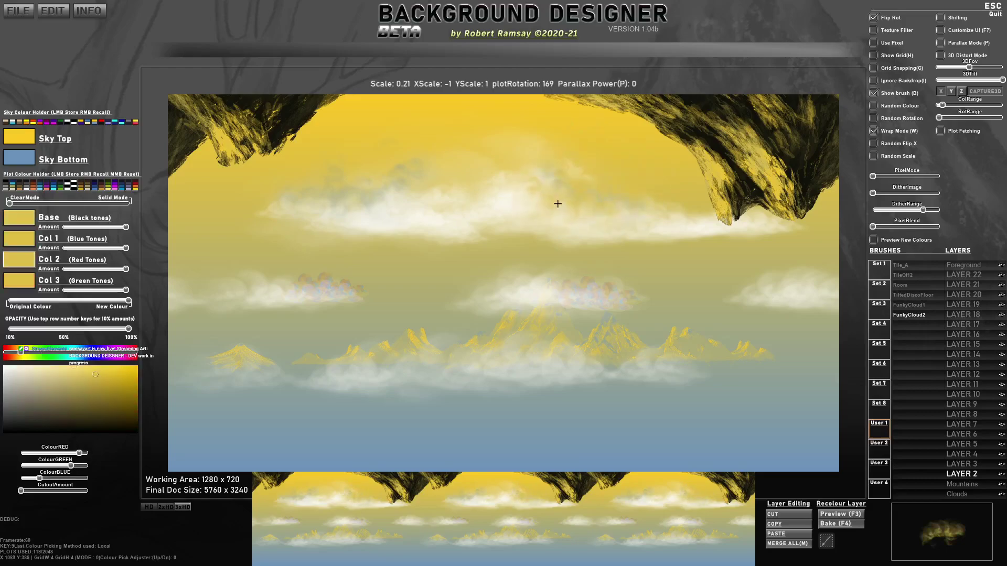
{"action": "mouse_move", "coordinate": [546, 190]}
{"action": "left_mouse_down"}
{"action": "mouse_move", "coordinate": [526, 176]}
{"action": "mouse_move", "coordinate": [452, 194]}
{"action": "mouse_move", "coordinate": [425, 184]}
{"action": "mouse_move", "coordinate": [414, 164]}
{"action": "mouse_move", "coordinate": [288, 193]}
{"action": "mouse_move", "coordinate": [558, 191]}
{"action": "mouse_move", "coordinate": [648, 221]}
{"action": "left_mouse_up"}
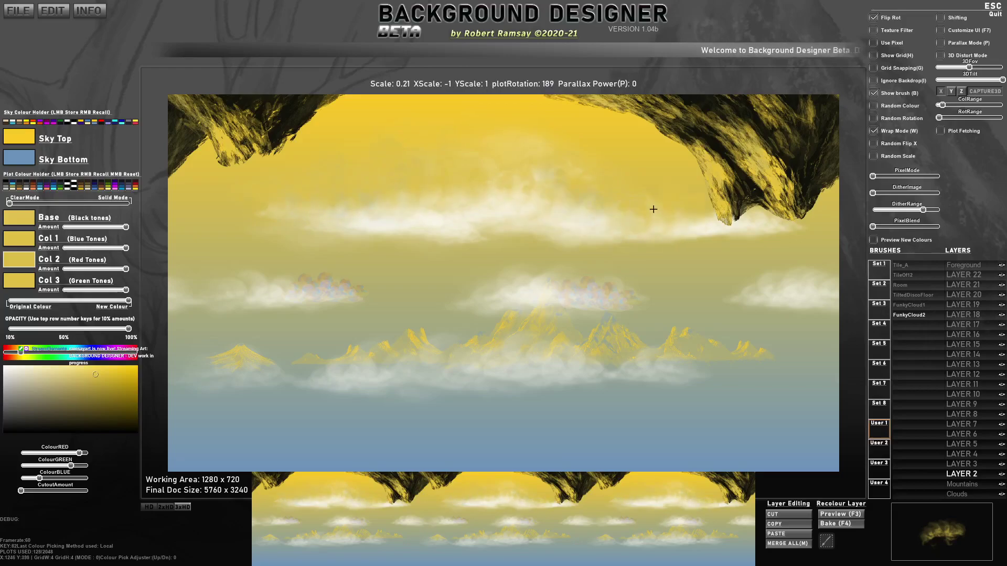
{"action": "left_click_drag", "start_coordinate": [775, 237], "coordinate": [793, 277]}
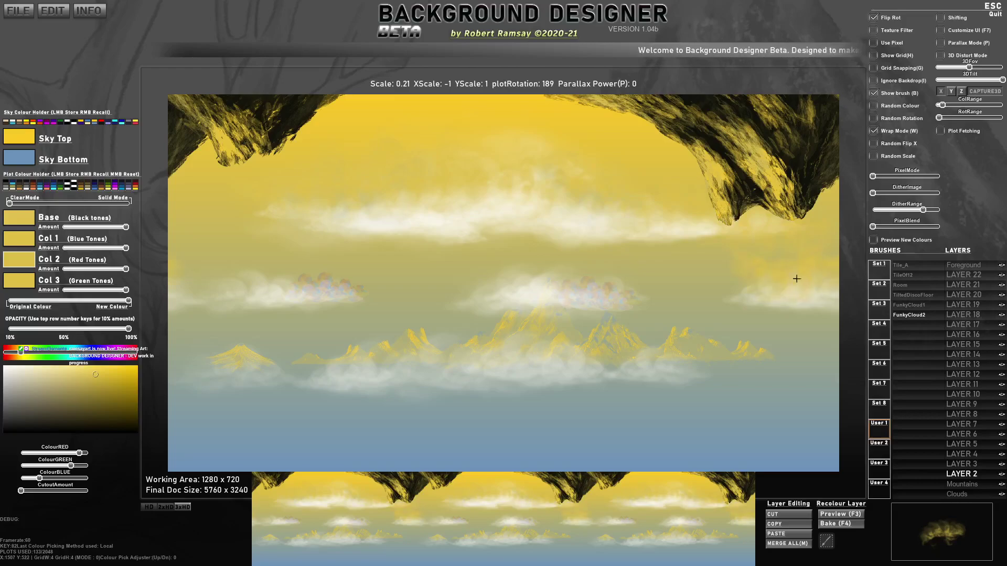
Resample the brush colours locally and paint FunkyCloud2 at scale 0.19 over the pinkish patches on the middle clouds.
{"action": "key", "text": "e"}
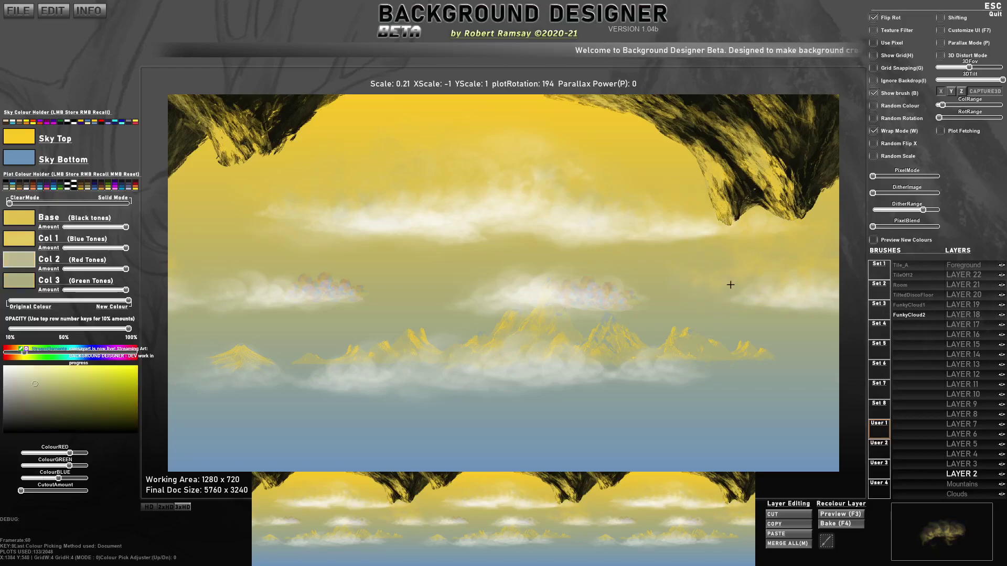
{"action": "key", "text": "q"}
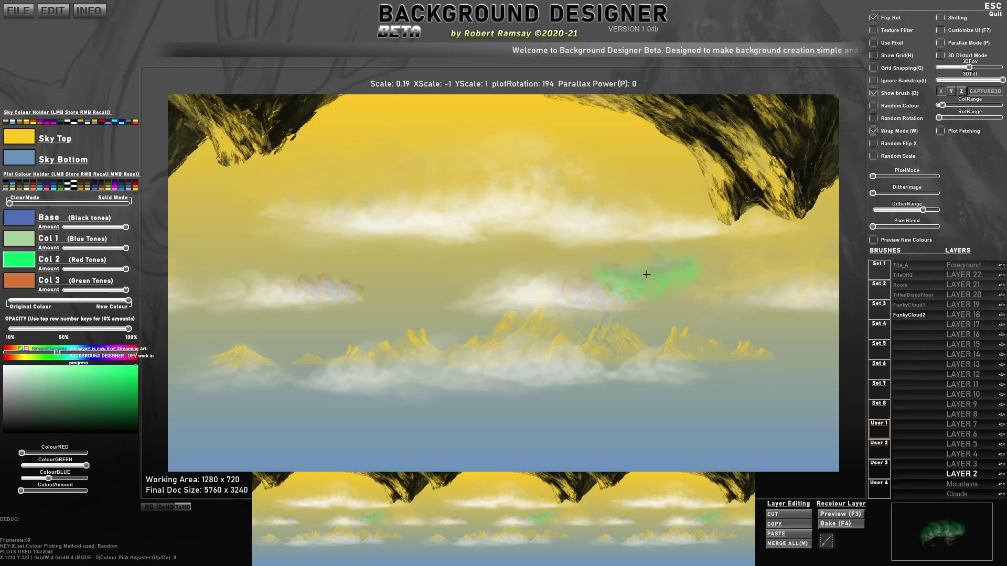
{"action": "left_click_drag", "start_coordinate": [628, 284], "coordinate": [458, 292]}
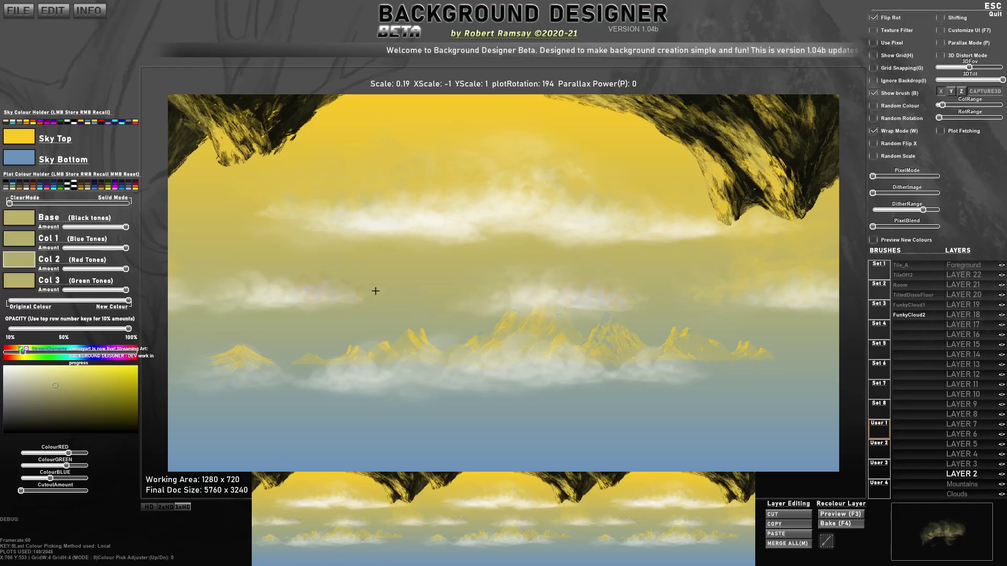
Stamp small FunkyCloud2 puffs in document-sampled colours along the left middle cloud, reducing the scale from 0.19 to 0.09.
{"action": "key", "text": "e"}
{"action": "scroll", "coordinate": [318, 282], "scroll_direction": "down", "scroll_amount": 1}
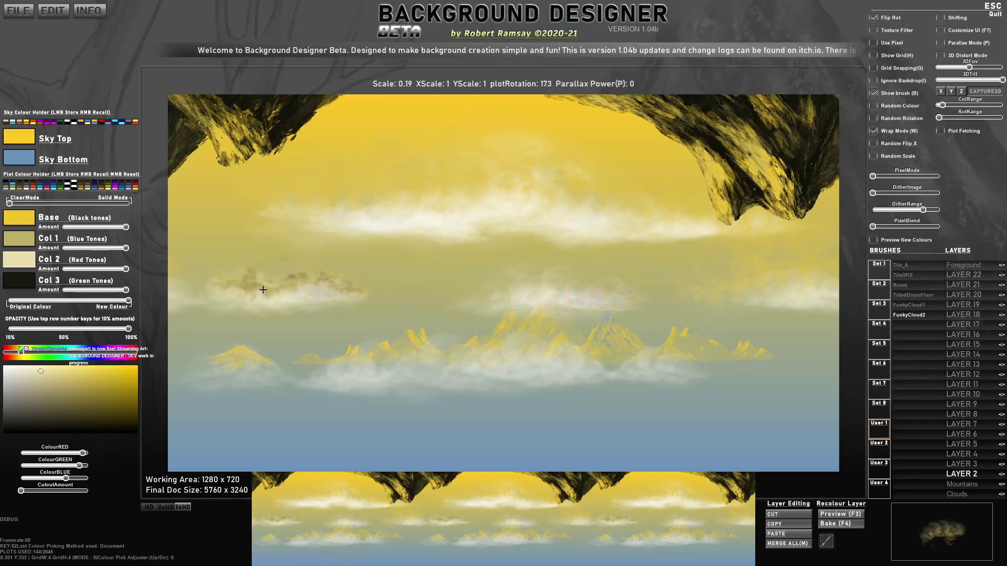
{"action": "key", "text": "e"}
{"action": "scroll", "coordinate": [262, 289], "scroll_direction": "down", "scroll_amount": 2}
{"action": "left_click", "coordinate": [295, 308]}
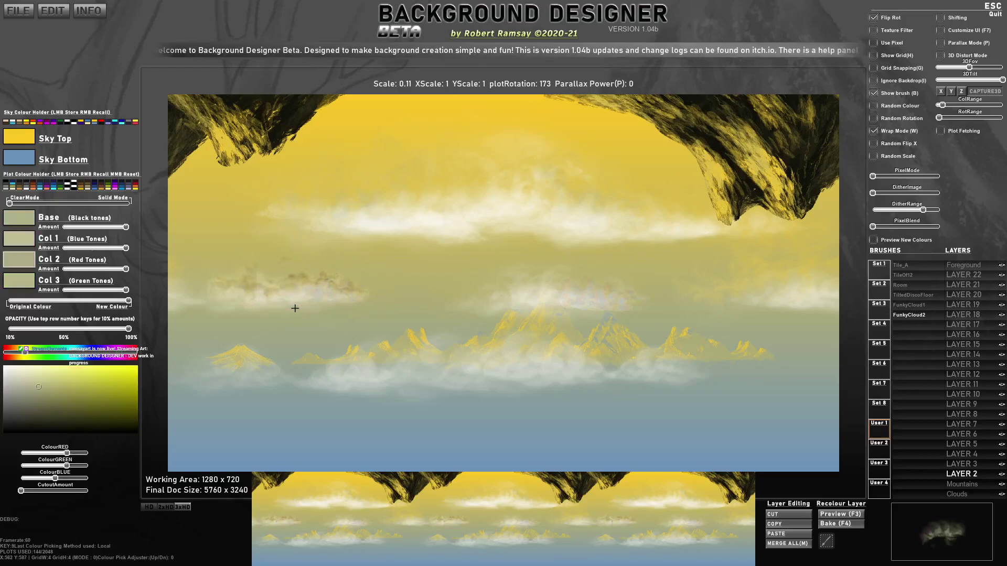
{"action": "key", "text": "e"}
{"action": "left_click", "coordinate": [341, 297]}
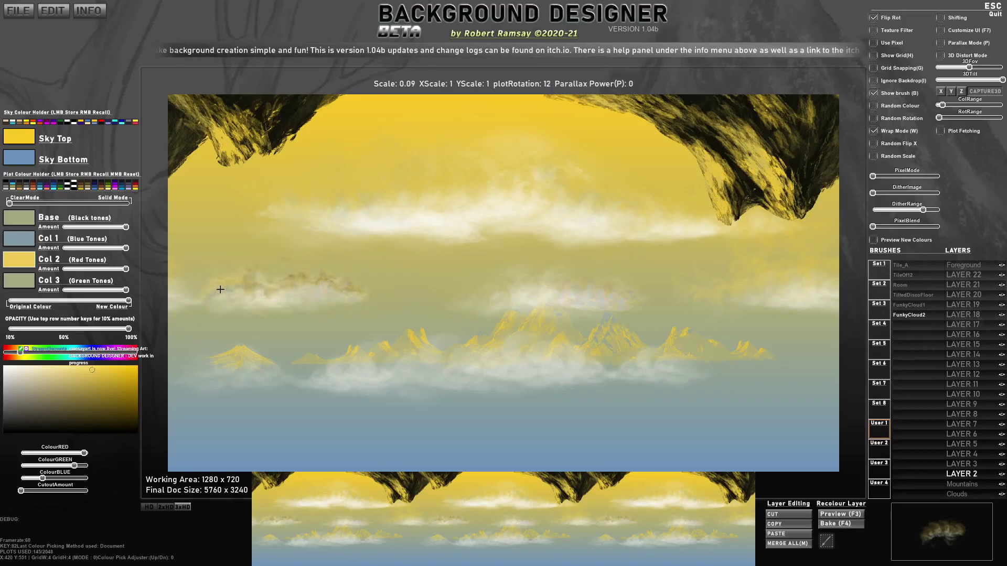
Enlarge FunkyCloud2 to about scale 0.26, resample its colours locally, and stamp it over the upper cloud.
{"action": "scroll", "coordinate": [310, 286], "scroll_direction": "up", "scroll_amount": 2}
{"action": "left_click", "coordinate": [322, 199]}
{"action": "key", "text": "r"}
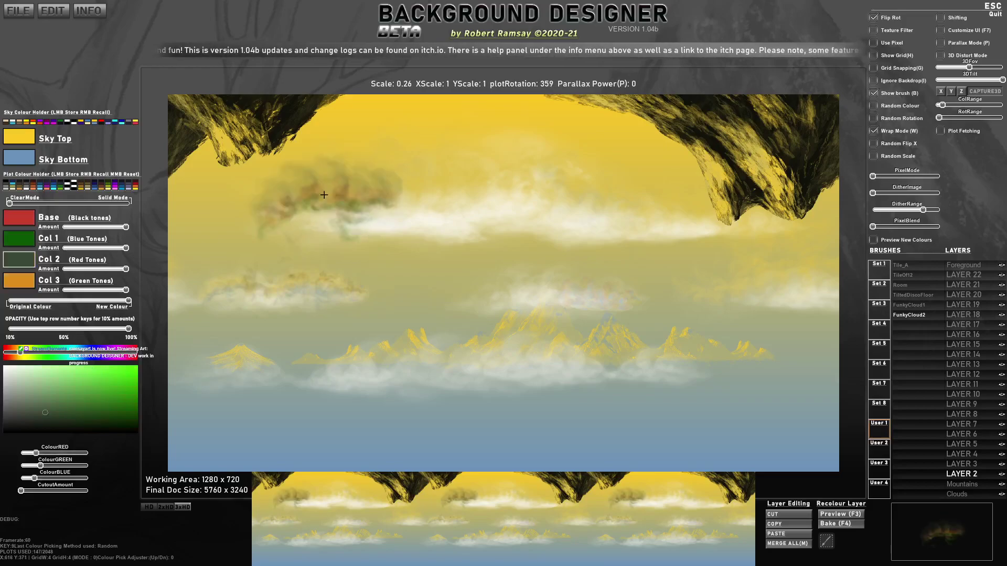
{"action": "key", "text": "l"}
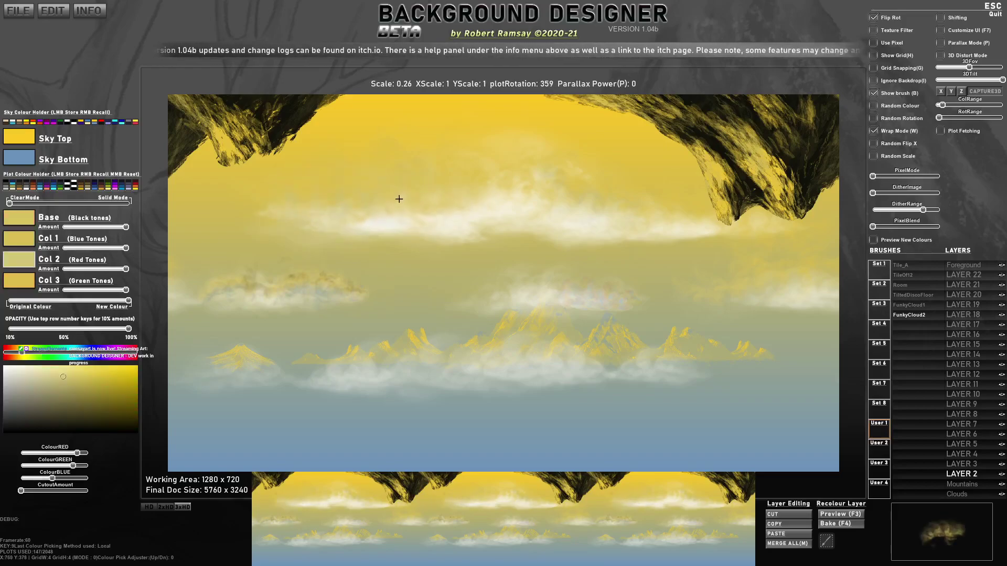
{"action": "left_click", "coordinate": [557, 209]}
{"action": "scroll", "coordinate": [558, 209], "scroll_direction": "up", "scroll_amount": 4}
{"action": "left_click", "coordinate": [677, 370]}
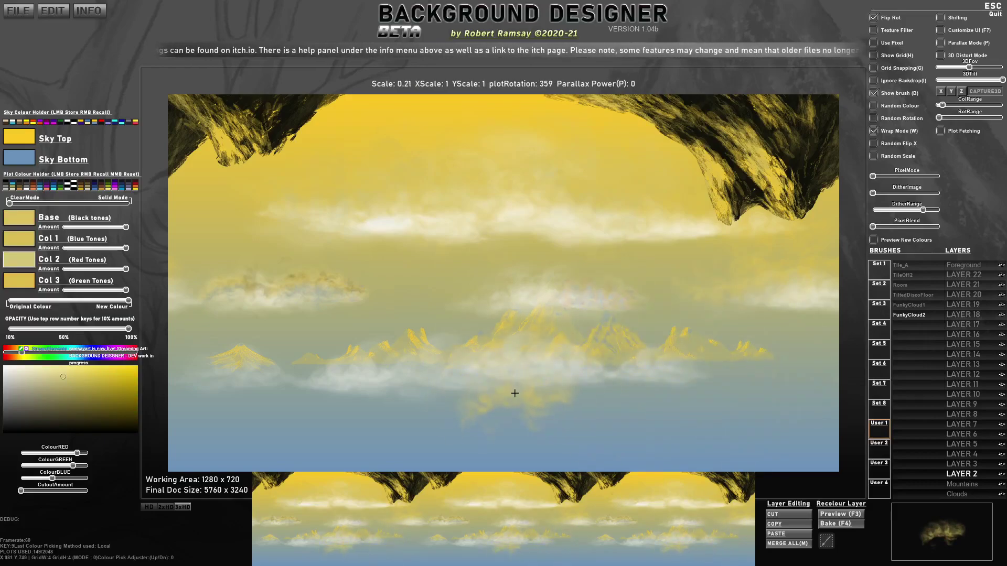
Import Untitled_Artwork-1.png as a new User 1 brush named FunkyCloud3.
{"action": "left_click", "coordinate": [917, 324]}
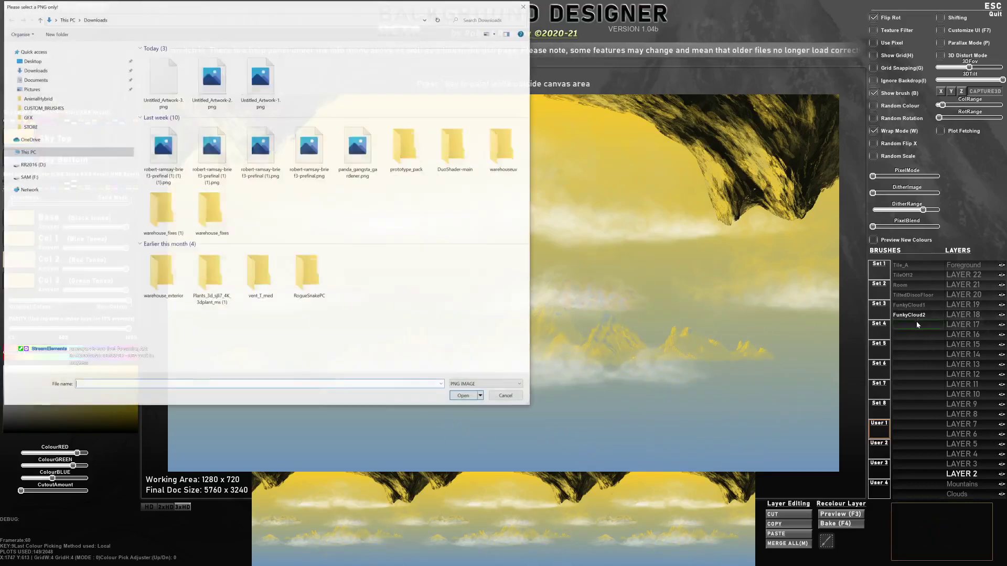
{"action": "double_click", "coordinate": [272, 82]}
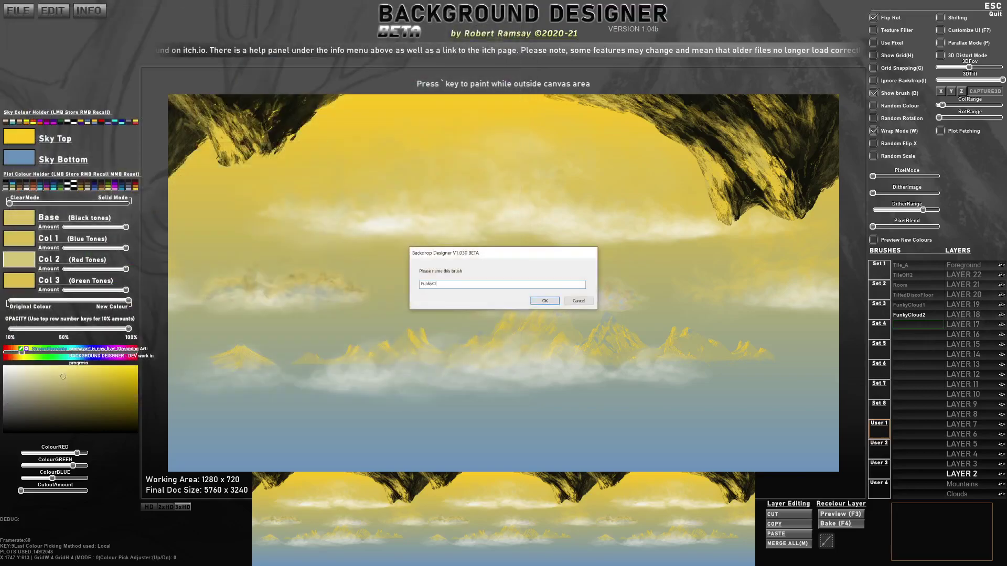
{"action": "key", "text": "Return"}
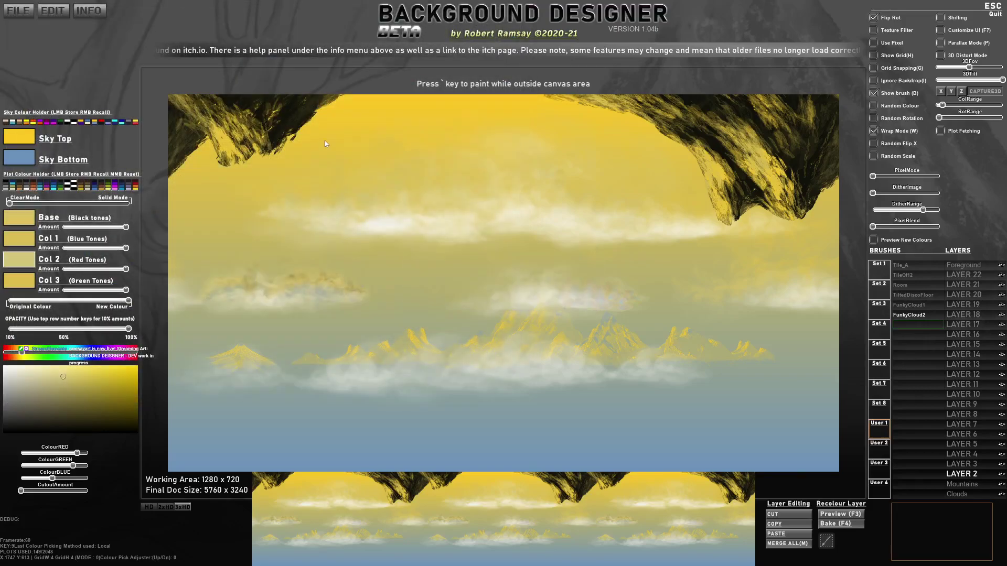
Make LAYER 3 active and stamp FunkyCloud3 in its original colours at scale 0.84 across the centre of the landscape.
{"action": "scroll", "coordinate": [488, 298], "scroll_direction": "down", "scroll_amount": 5}
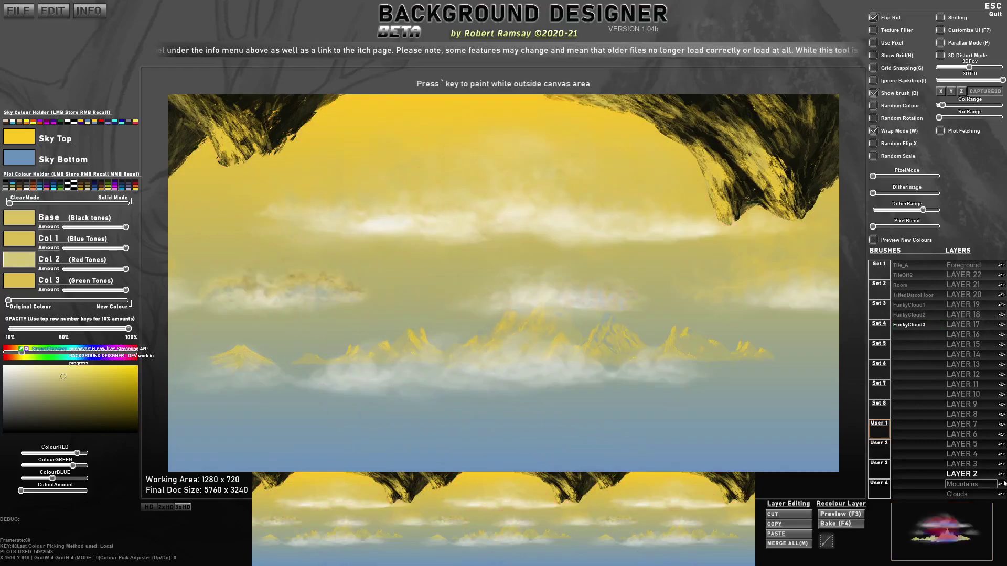
{"action": "left_click", "coordinate": [963, 465]}
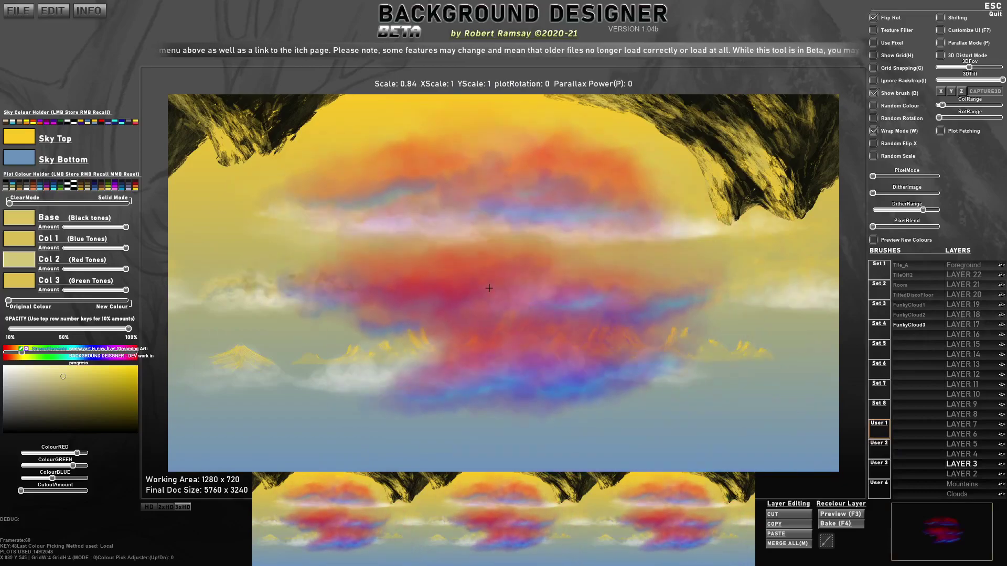
{"action": "left_click", "coordinate": [489, 305]}
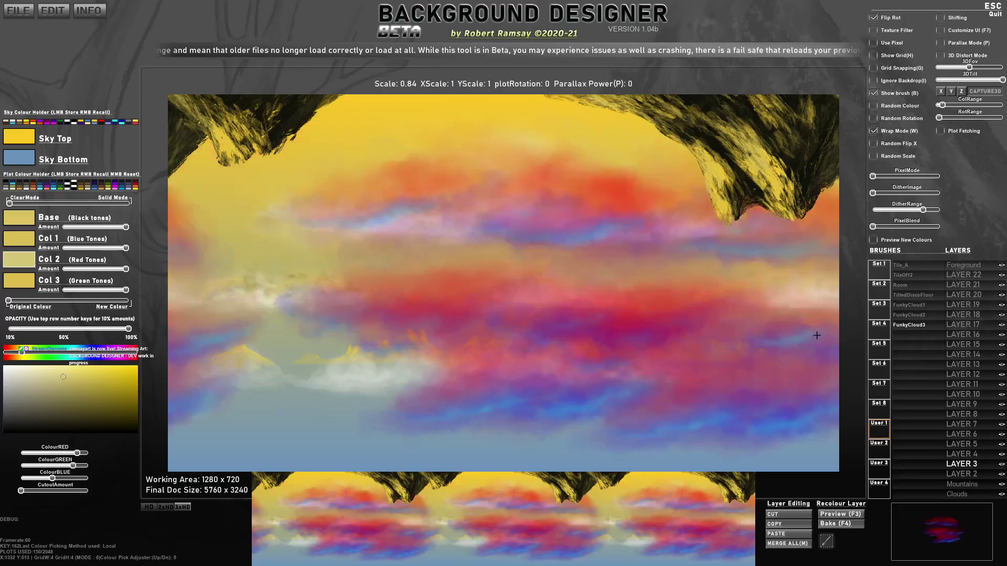
Switch FunkyCloud3 to full New Colour and set Col 2 to deep blue, Col 1 to teal and Col 3 to pale yellow.
{"action": "left_click_drag", "start_coordinate": [8, 300], "coordinate": [131, 304]}
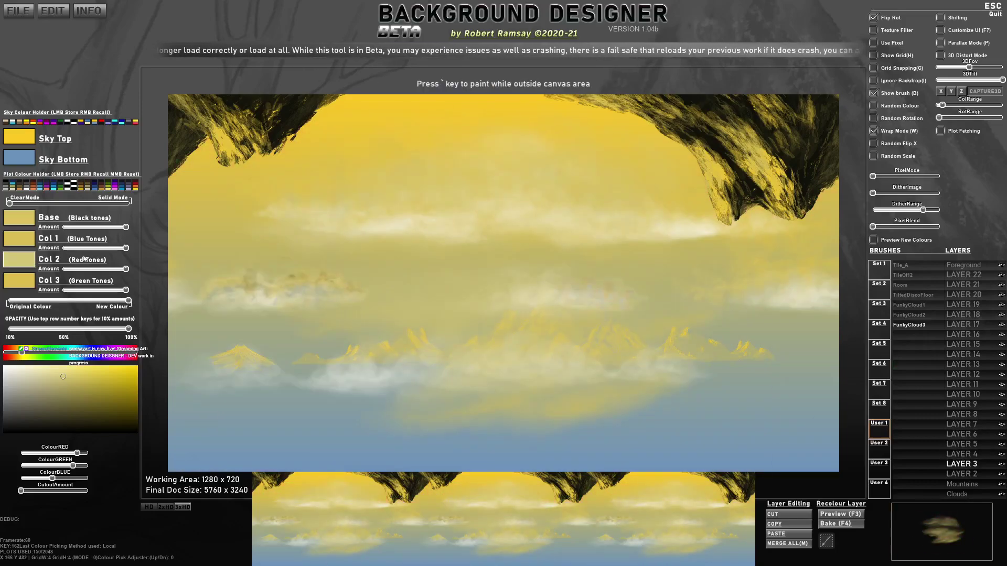
{"action": "left_click_drag", "start_coordinate": [100, 405], "coordinate": [81, 395]}
{"action": "mouse_move", "coordinate": [62, 356]}
{"action": "left_mouse_down"}
{"action": "mouse_move", "coordinate": [92, 355]}
{"action": "mouse_move", "coordinate": [81, 353]}
{"action": "left_mouse_up"}
{"action": "left_click", "coordinate": [122, 387]}
{"action": "left_click", "coordinate": [4, 239]}
{"action": "left_click_drag", "start_coordinate": [84, 394], "coordinate": [52, 370]}
{"action": "left_click", "coordinate": [32, 283]}
Set the Base colour to pale yellow and reduce its amount to about one third.
{"action": "left_click", "coordinate": [18, 219]}
{"action": "left_click_drag", "start_coordinate": [126, 228], "coordinate": [90, 230]}
{"action": "left_click_drag", "start_coordinate": [104, 292], "coordinate": [110, 293]}
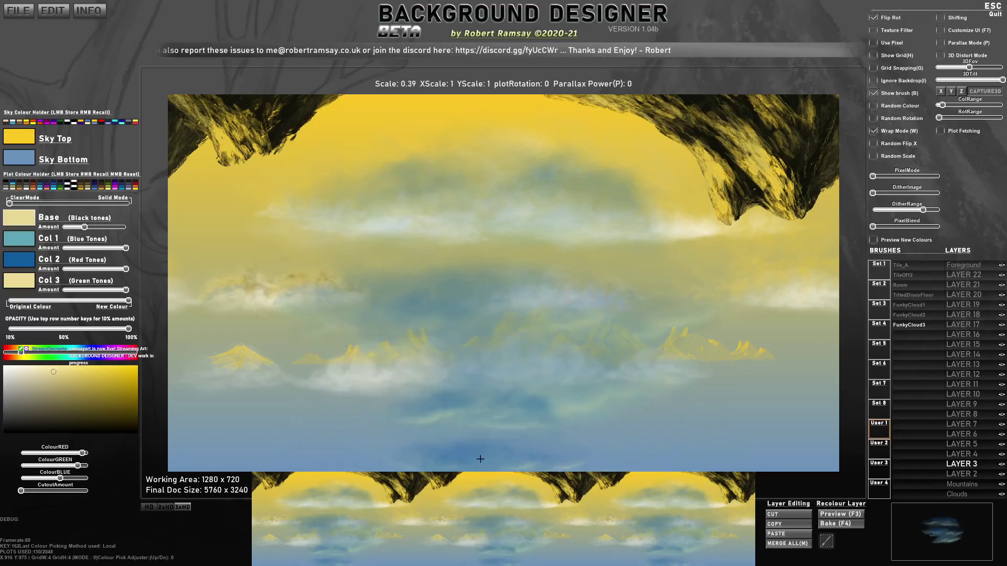
Undo the large FunkyCloud3 stamp and try the recoloured brush over the scene at scales from 0.26 to 0.56.
{"action": "scroll", "coordinate": [464, 436], "scroll_direction": "down", "scroll_amount": 3}
{"action": "key", "text": "ctrl+z"}
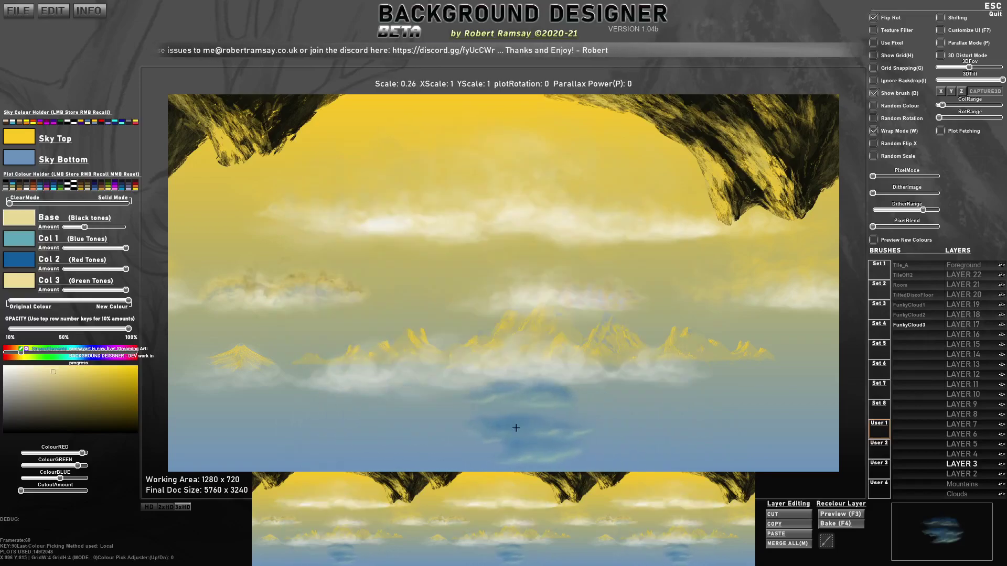
{"action": "scroll", "coordinate": [518, 428], "scroll_direction": "up", "scroll_amount": 2}
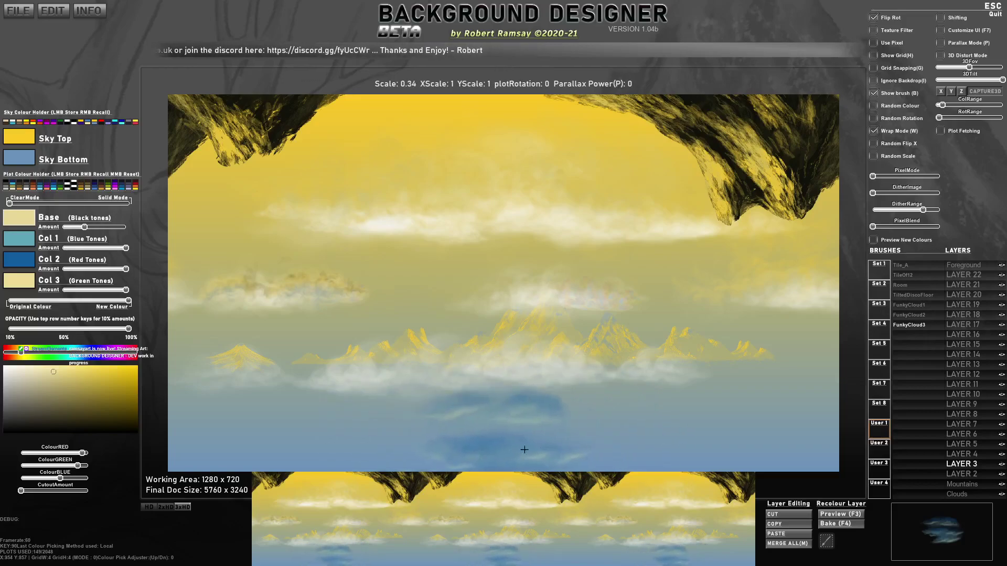
{"action": "scroll", "coordinate": [574, 367], "scroll_direction": "up", "scroll_amount": 2}
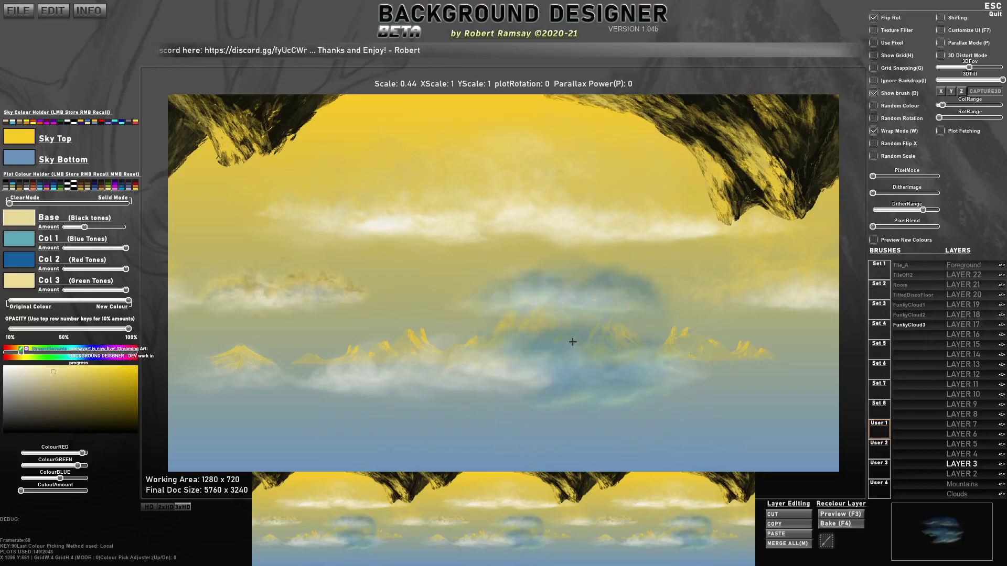
{"action": "scroll", "coordinate": [476, 265], "scroll_direction": "up", "scroll_amount": 2}
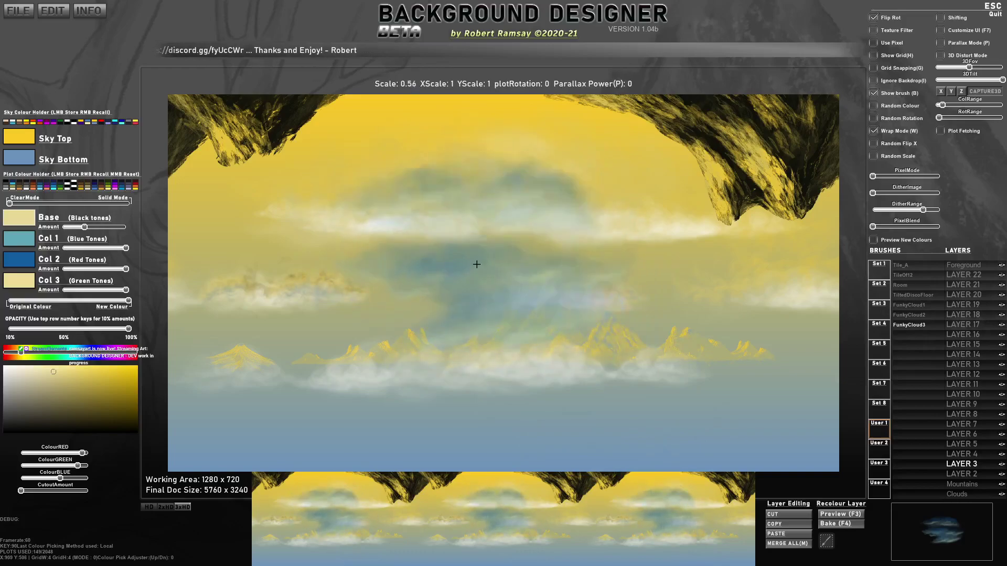
{"action": "scroll", "coordinate": [476, 299], "scroll_direction": "down", "scroll_amount": 2}
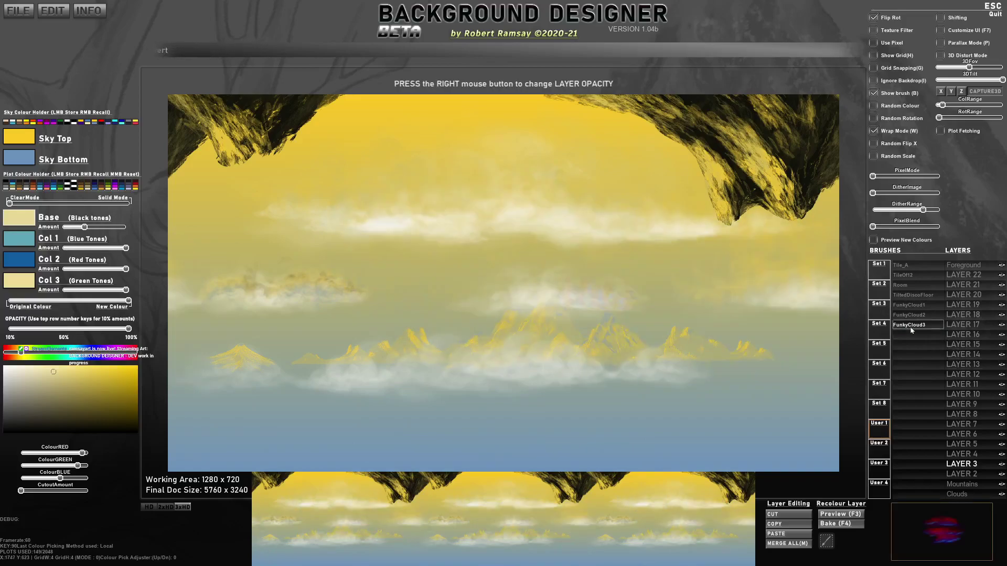
Enable 3D Distort Mode, choose the FunkyCloud3 brush and set it to full New Colour.
{"action": "left_click", "coordinate": [941, 55]}
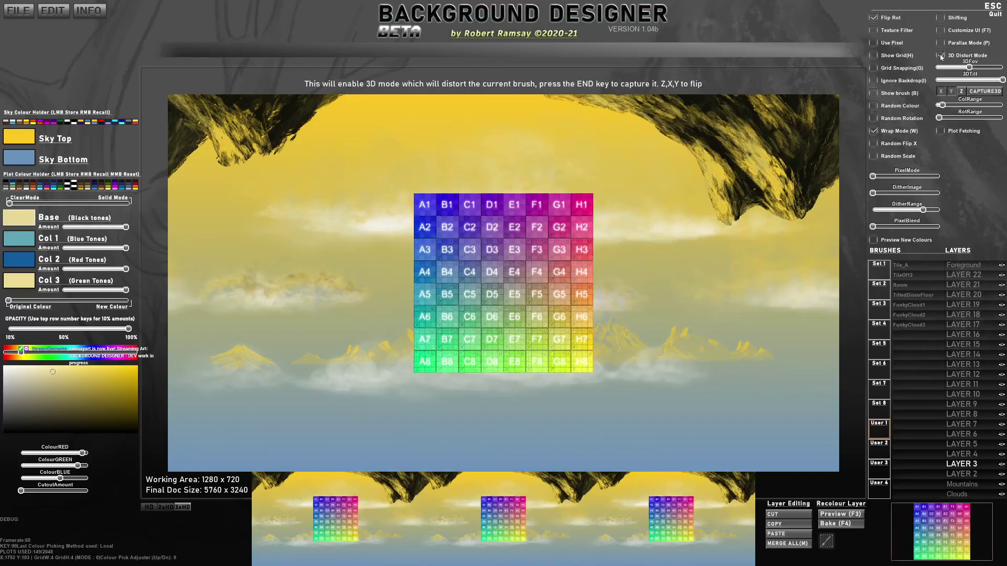
{"action": "left_click", "coordinate": [909, 325]}
{"action": "left_click_drag", "start_coordinate": [9, 303], "coordinate": [129, 301]}
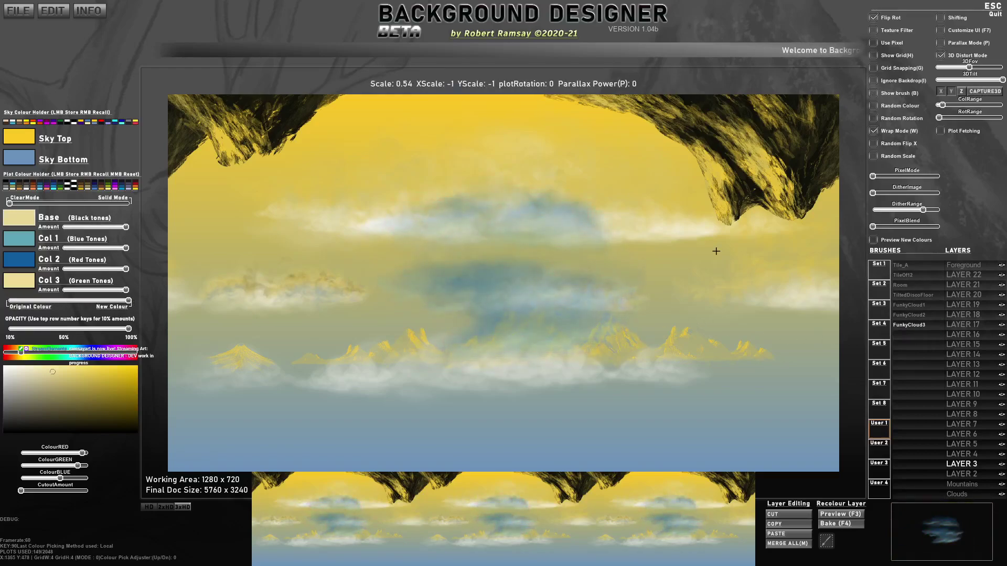
Reduce the colour and rotation ranges to minimum, raise 3DFov to about two thirds and set 3DTilt to about one third.
{"action": "mouse_move", "coordinate": [945, 105]}
{"action": "left_mouse_down"}
{"action": "mouse_move", "coordinate": [967, 105]}
{"action": "mouse_move", "coordinate": [957, 106]}
{"action": "mouse_move", "coordinate": [976, 118]}
{"action": "mouse_move", "coordinate": [936, 118]}
{"action": "mouse_move", "coordinate": [933, 106]}
{"action": "left_mouse_up"}
{"action": "mouse_move", "coordinate": [970, 79]}
{"action": "left_mouse_down"}
{"action": "mouse_move", "coordinate": [996, 82]}
{"action": "mouse_move", "coordinate": [958, 83]}
{"action": "mouse_move", "coordinate": [965, 68]}
{"action": "mouse_move", "coordinate": [981, 68]}
{"action": "left_mouse_up"}
{"action": "left_click", "coordinate": [961, 79]}
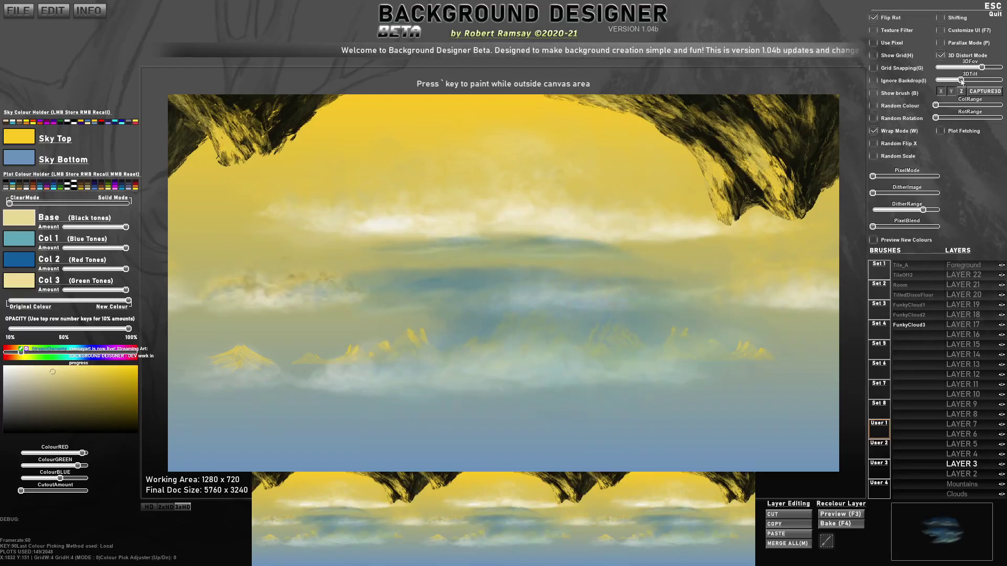
{"action": "left_click_drag", "start_coordinate": [982, 68], "coordinate": [979, 68]}
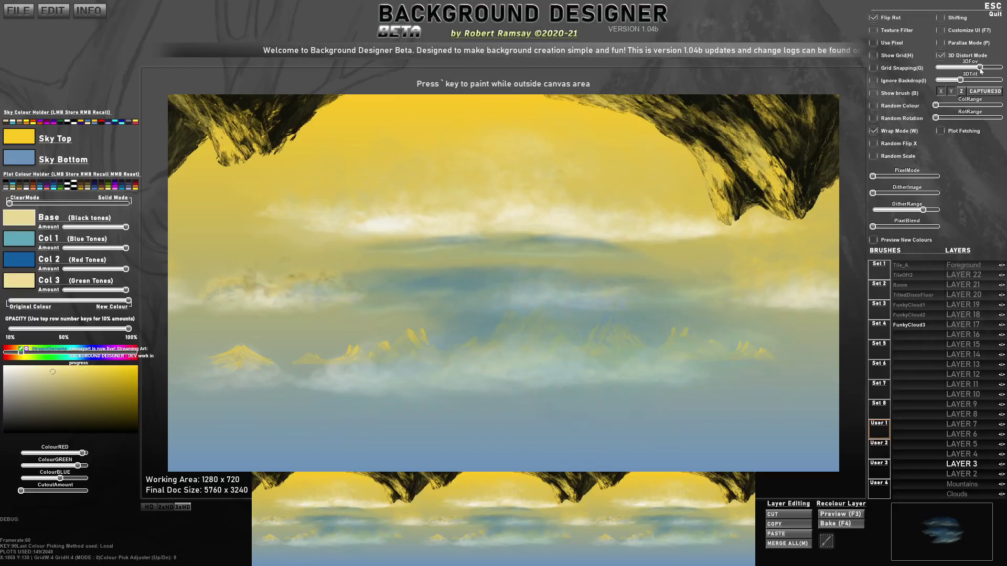
Make LAYER 16 active, hide all other layers and try to capture the tilted cloud as a 3D brush.
{"action": "left_click", "coordinate": [979, 335]}
{"action": "left_click", "coordinate": [1001, 337]}
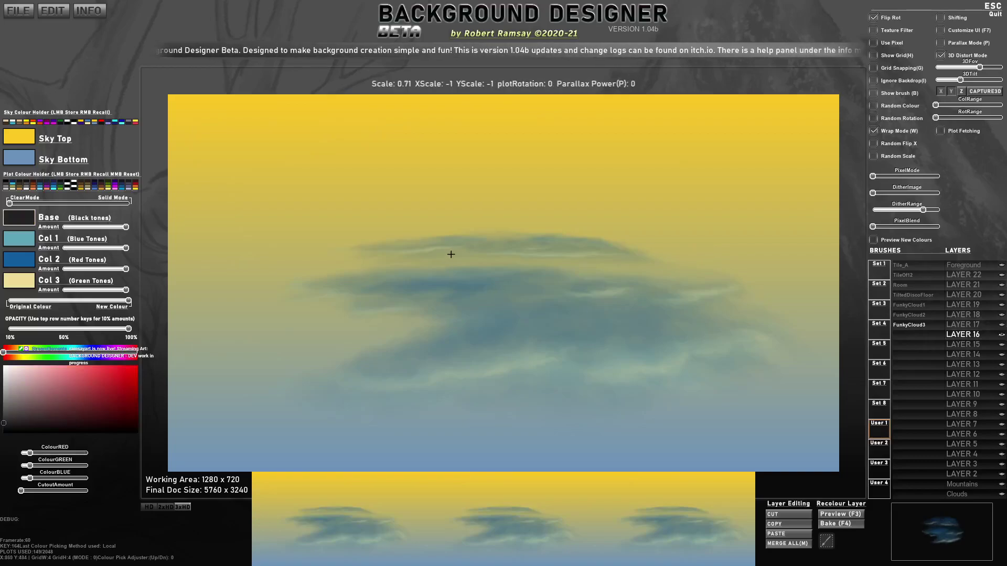
{"action": "left_click", "coordinate": [982, 92]}
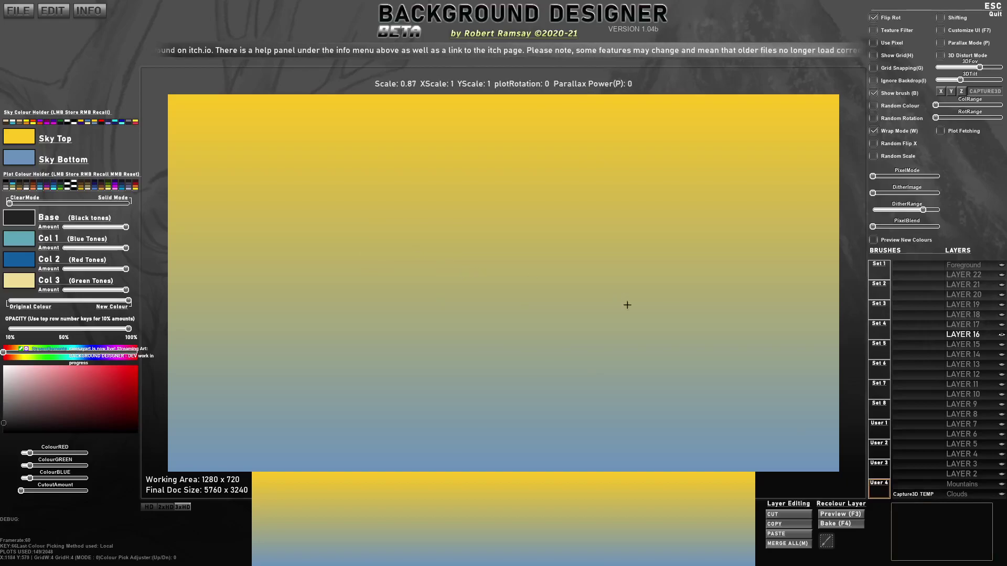
Show all layers again and keep LAYER 16 active.
{"action": "left_click", "coordinate": [975, 343]}
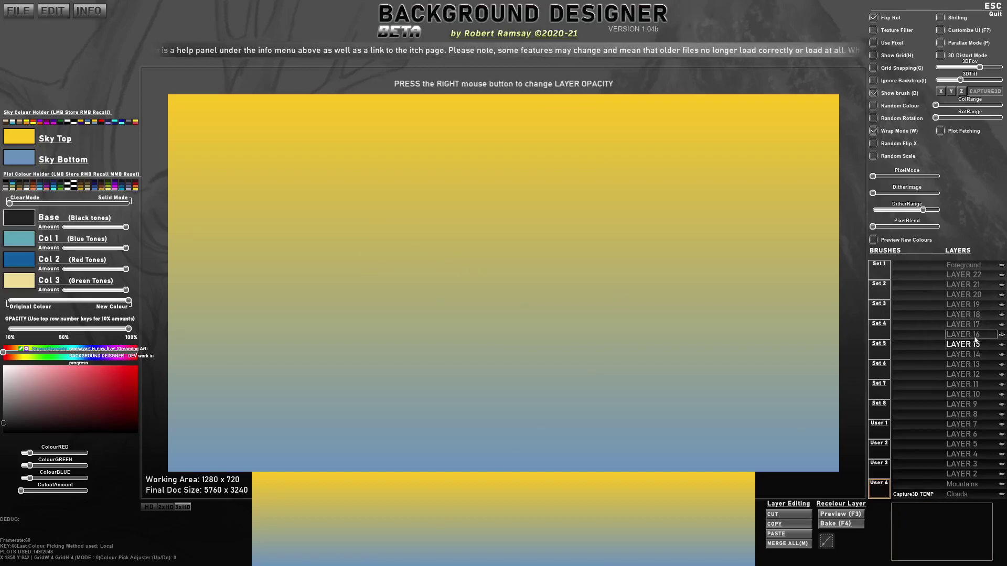
{"action": "left_click", "coordinate": [1003, 336]}
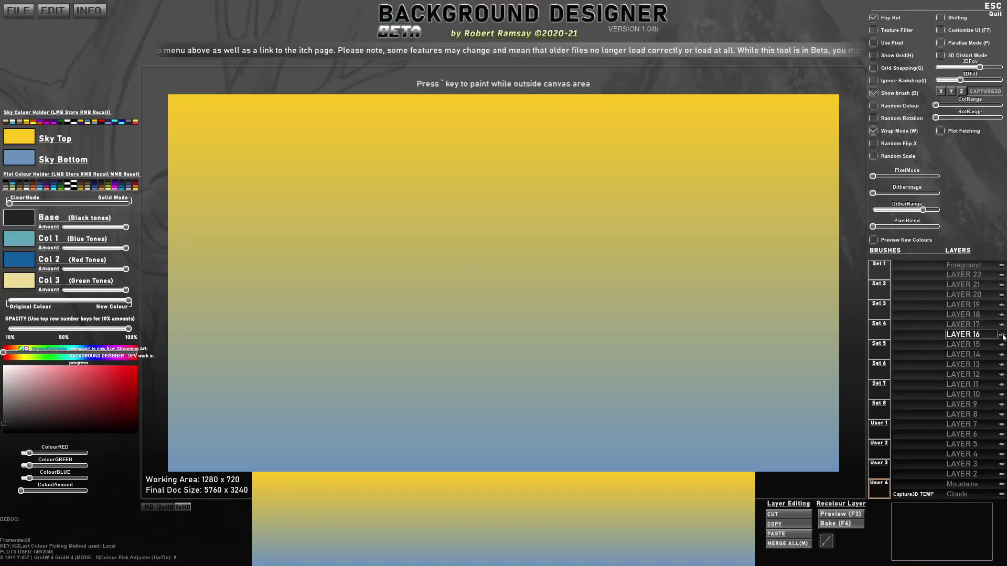
{"action": "left_click", "coordinate": [1002, 336]}
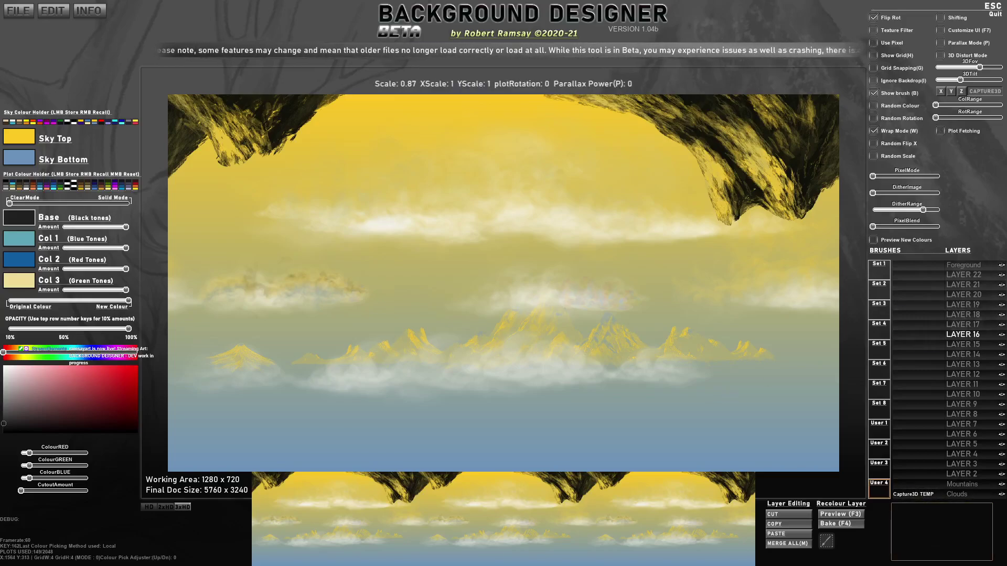
Try to capture FunkyCloud3 in 3D Distort Mode in its original colours at scale 0.67 with all layers shown.
{"action": "left_click", "coordinate": [940, 55]}
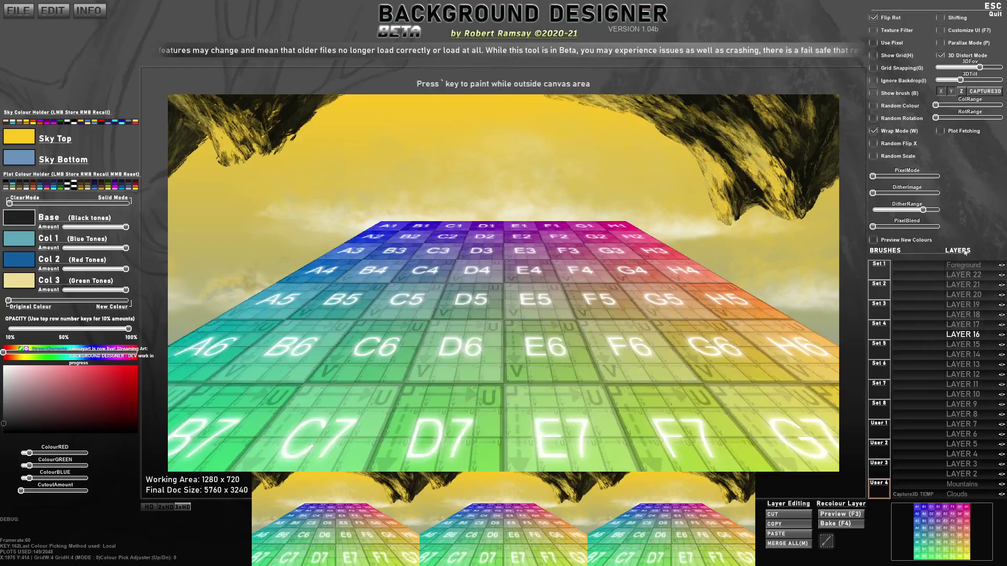
{"action": "left_click", "coordinate": [879, 270]}
{"action": "left_click", "coordinate": [880, 430]}
{"action": "left_click", "coordinate": [910, 326]}
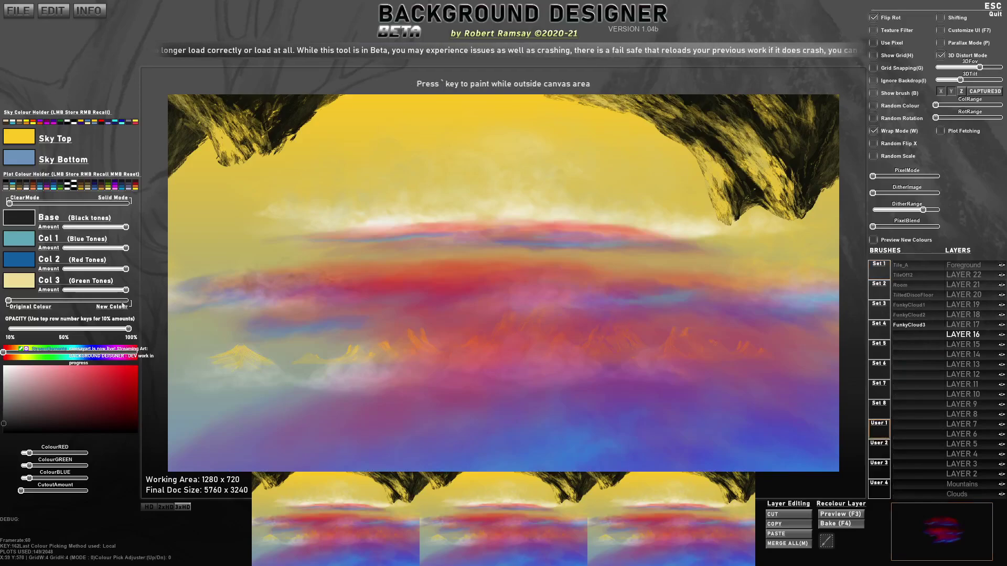
{"action": "scroll", "coordinate": [488, 307], "scroll_direction": "down", "scroll_amount": 3}
{"action": "left_click", "coordinate": [488, 306]}
{"action": "left_click", "coordinate": [488, 306]}
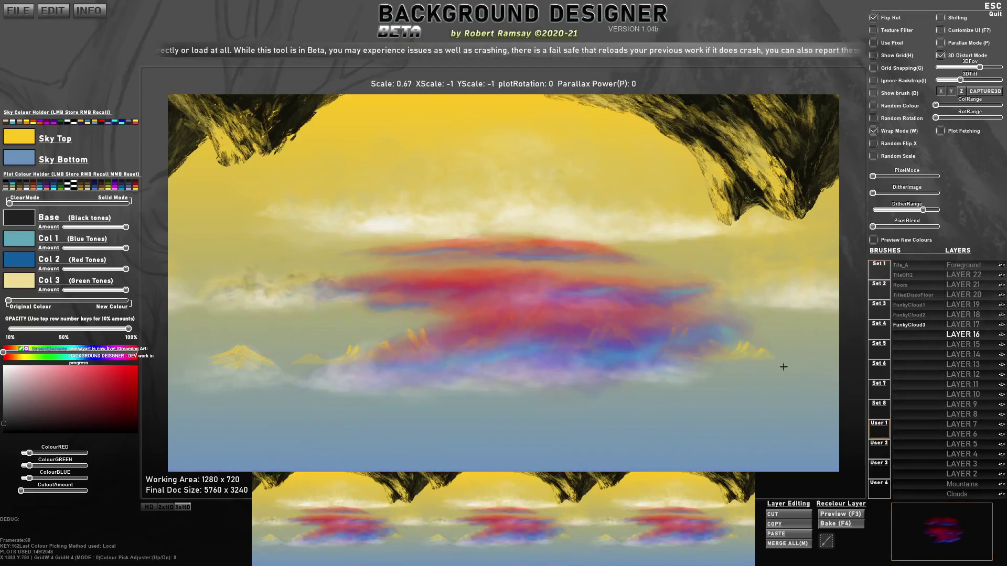
{"action": "left_click", "coordinate": [984, 90]}
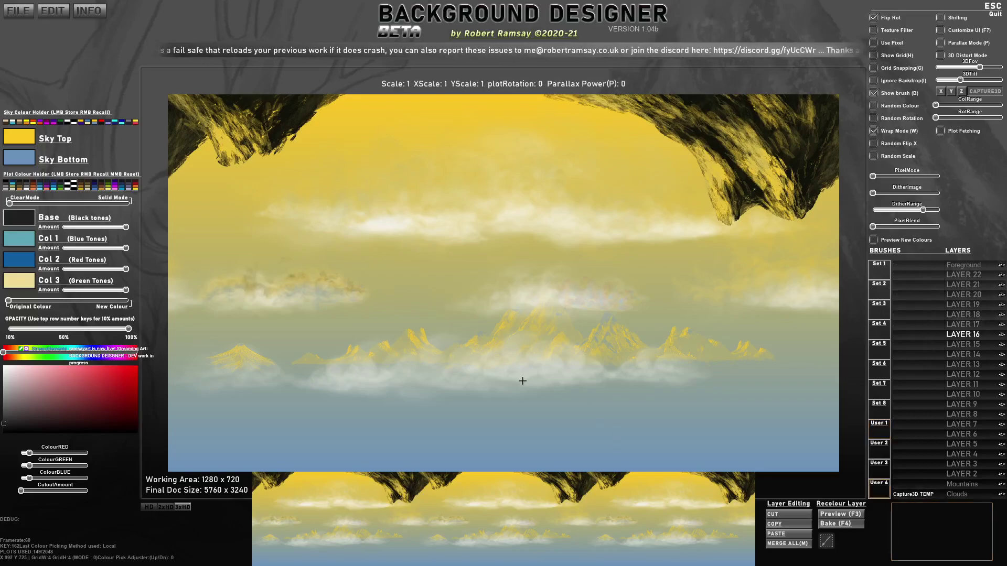
Turn on Preview New Colours and try capturing the 3D-distorted test grid as the Capture3D TEMP brush.
{"action": "mouse_move", "coordinate": [9, 301]}
{"action": "left_mouse_down"}
{"action": "mouse_move", "coordinate": [128, 301]}
{"action": "mouse_move", "coordinate": [2, 298]}
{"action": "left_mouse_up"}
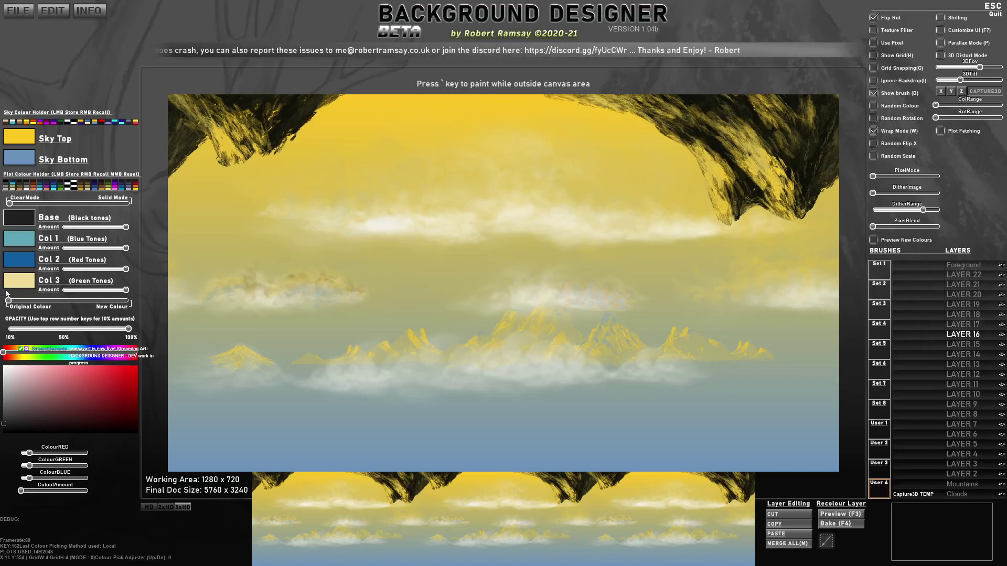
{"action": "left_click", "coordinate": [873, 239]}
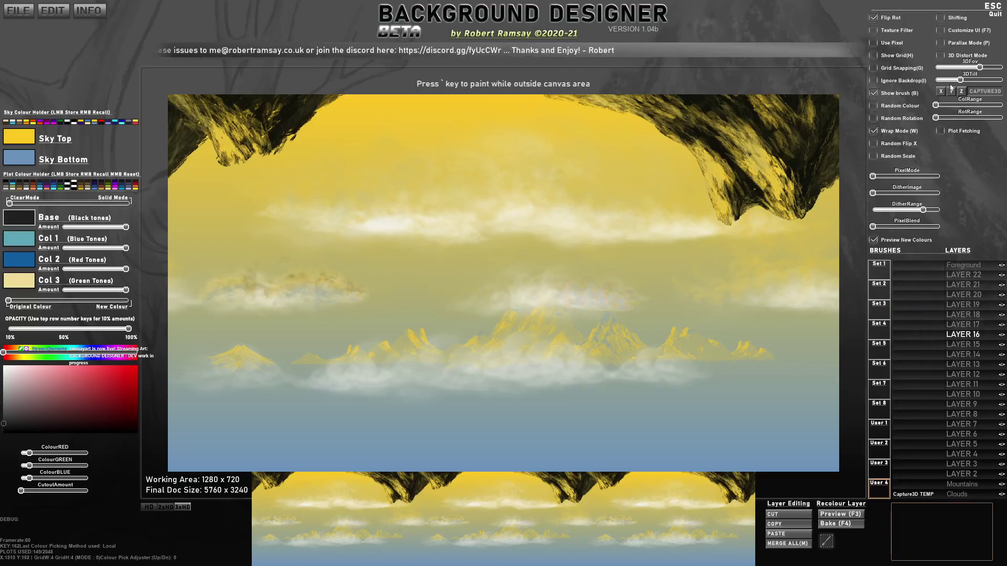
{"action": "left_click", "coordinate": [940, 55]}
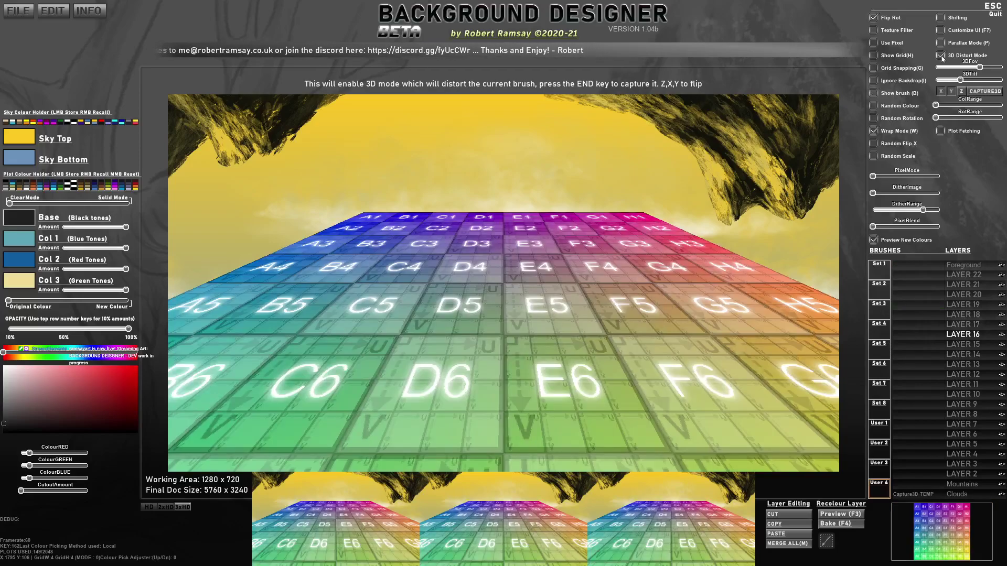
{"action": "left_click", "coordinate": [986, 91]}
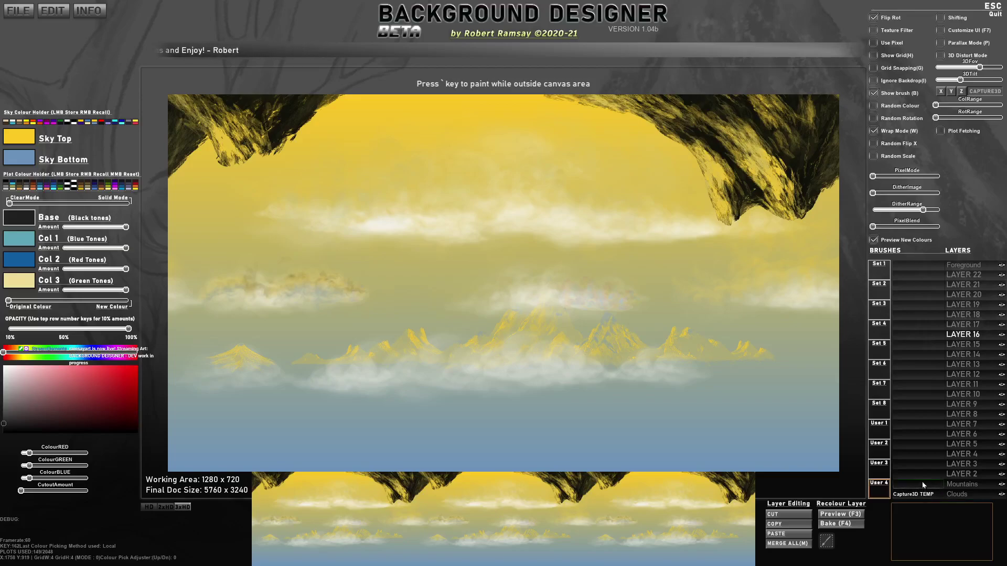
{"action": "left_click", "coordinate": [921, 499]}
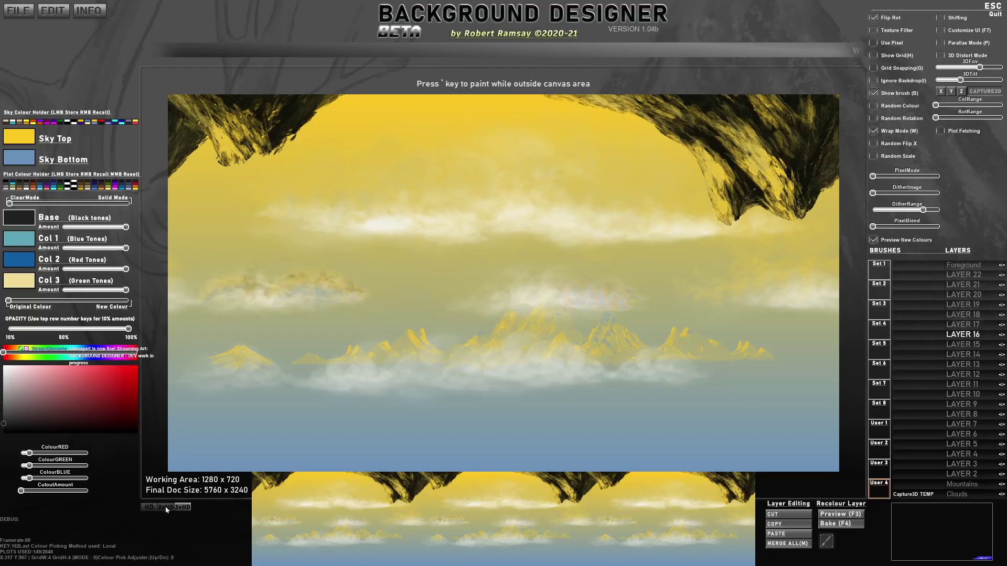
Set the final document size to 1920 x 1080 and distort FunkyCloud3 in 3D in its original colours at scale 0.69.
{"action": "left_click", "coordinate": [150, 507]}
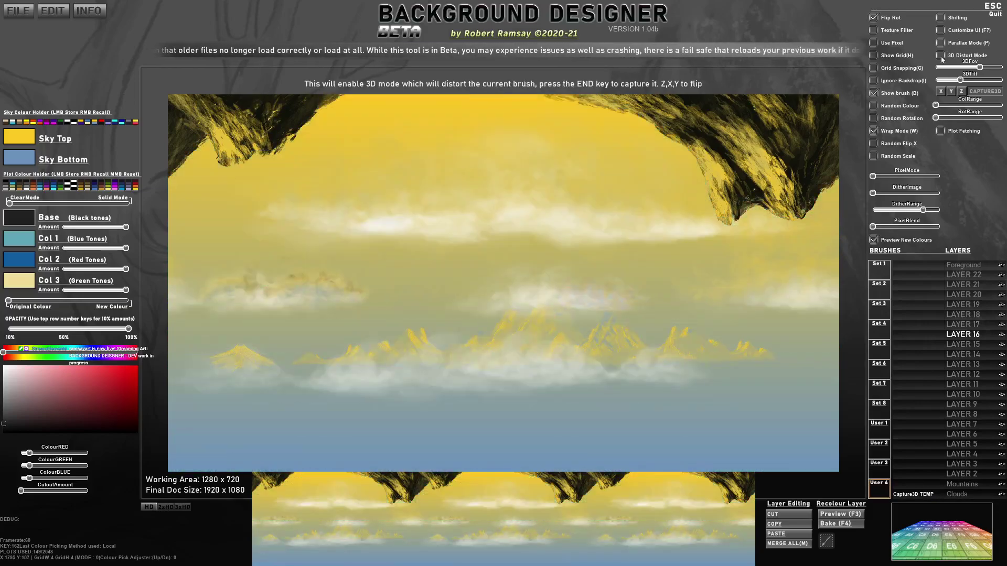
{"action": "left_click", "coordinate": [940, 55]}
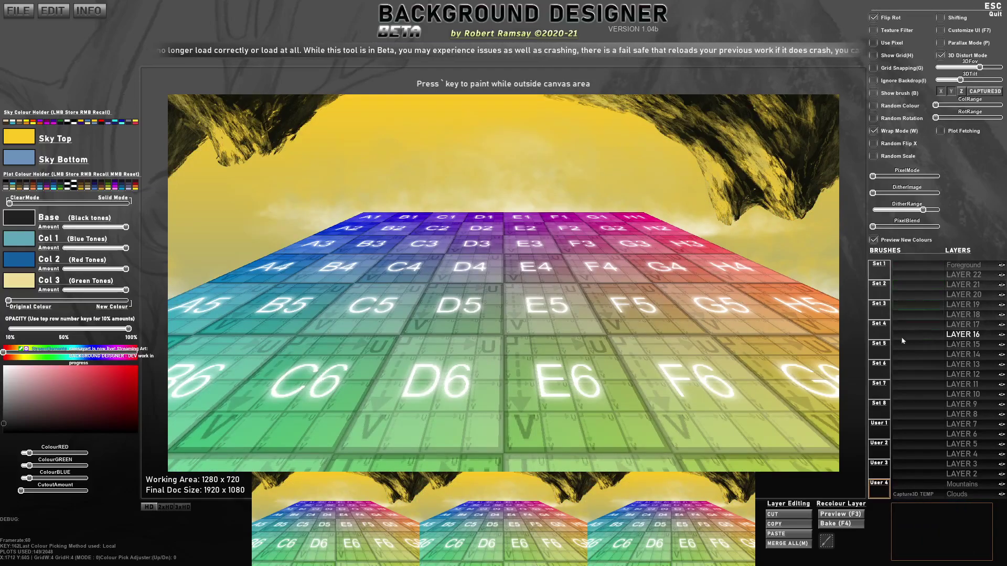
{"action": "left_click", "coordinate": [885, 428]}
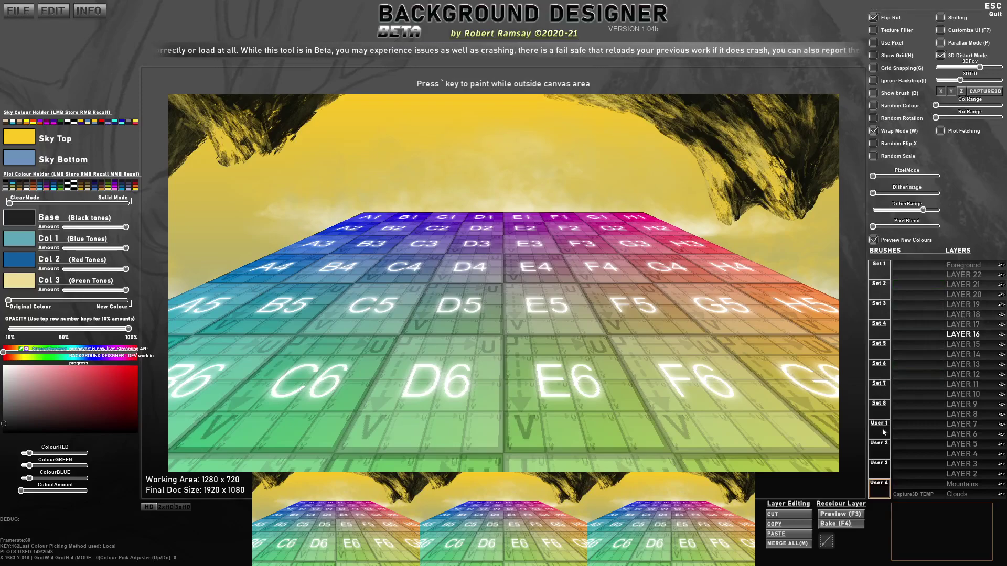
{"action": "left_click", "coordinate": [922, 326]}
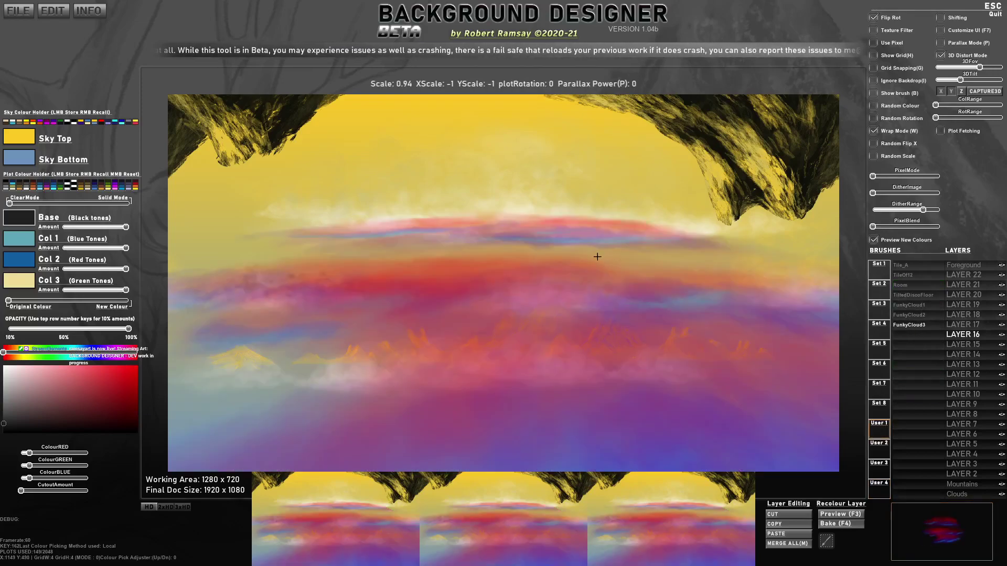
{"action": "scroll", "coordinate": [567, 256], "scroll_direction": "down", "scroll_amount": 5}
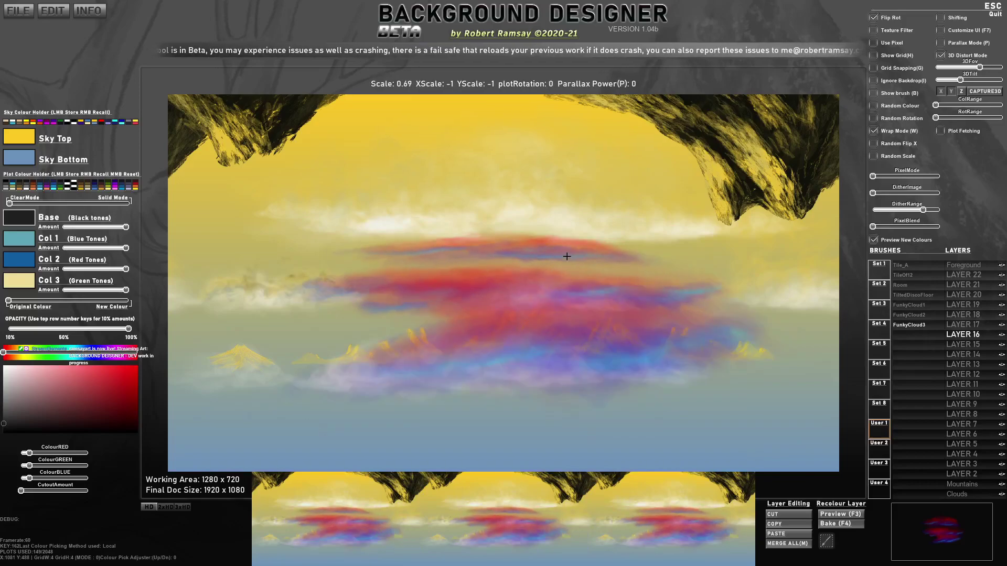
Show only LAYER 16 and capture the tilted FunkyCloud3 as a 3D brush.
{"action": "left_click", "coordinate": [1002, 336]}
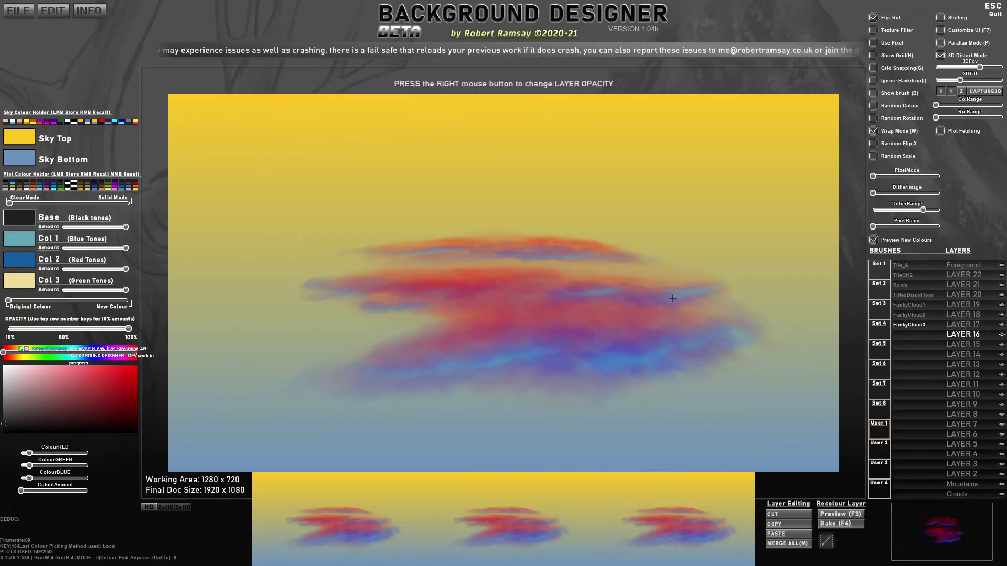
{"action": "key", "text": "i"}
{"action": "key", "text": "i"}
{"action": "key", "text": "i"}
{"action": "key", "text": "i"}
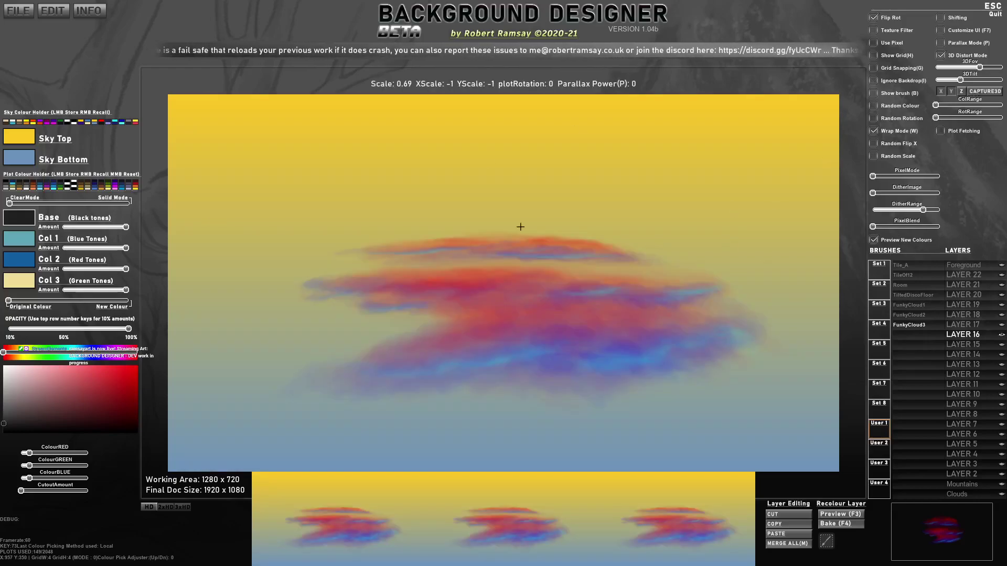
{"action": "left_click", "coordinate": [985, 91]}
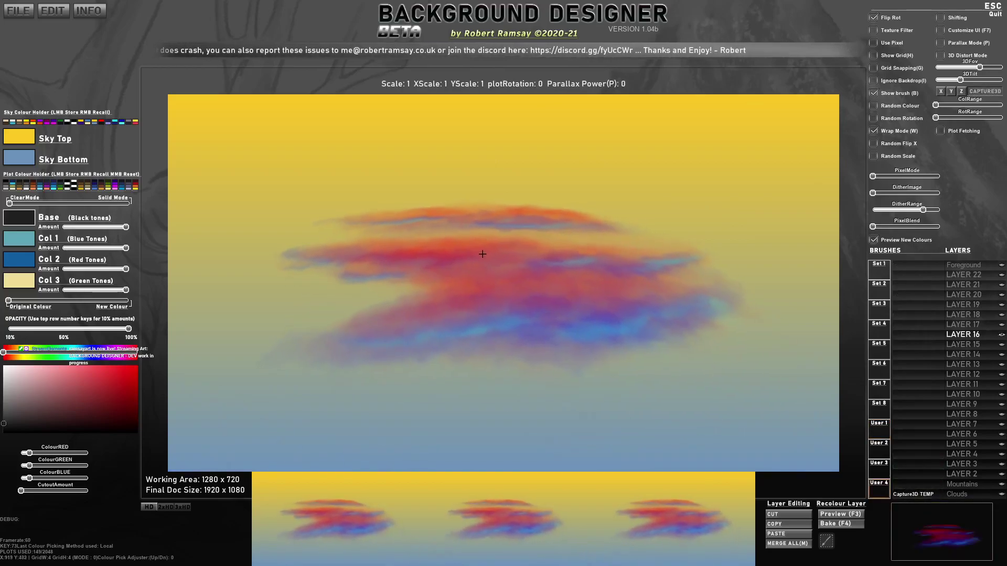
Stamp the captured cloud near the canvas centre at scale 1 and save the area around it as a brush named Cloud3Tilted.
{"action": "left_click", "coordinate": [484, 257]}
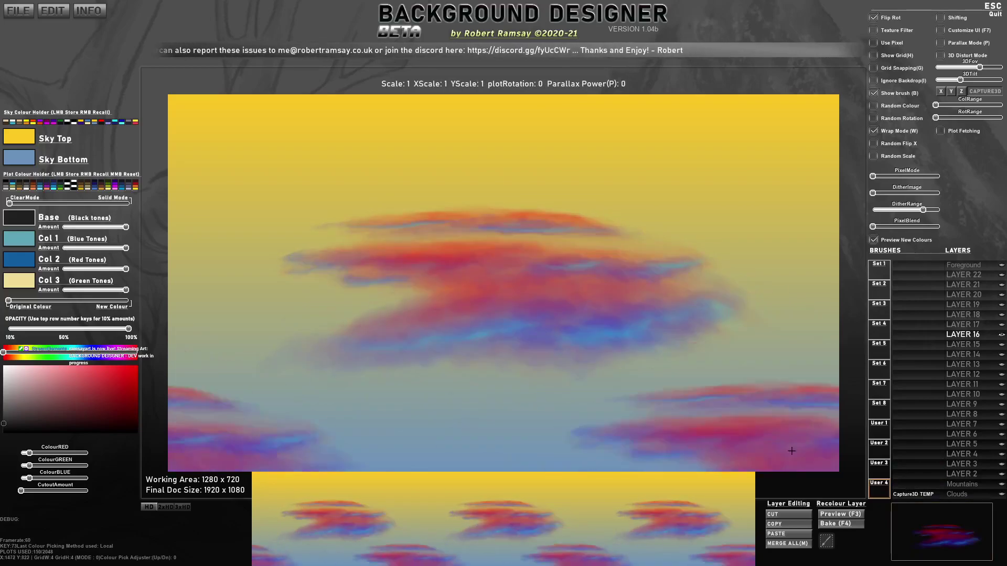
{"action": "left_click", "coordinate": [826, 541]}
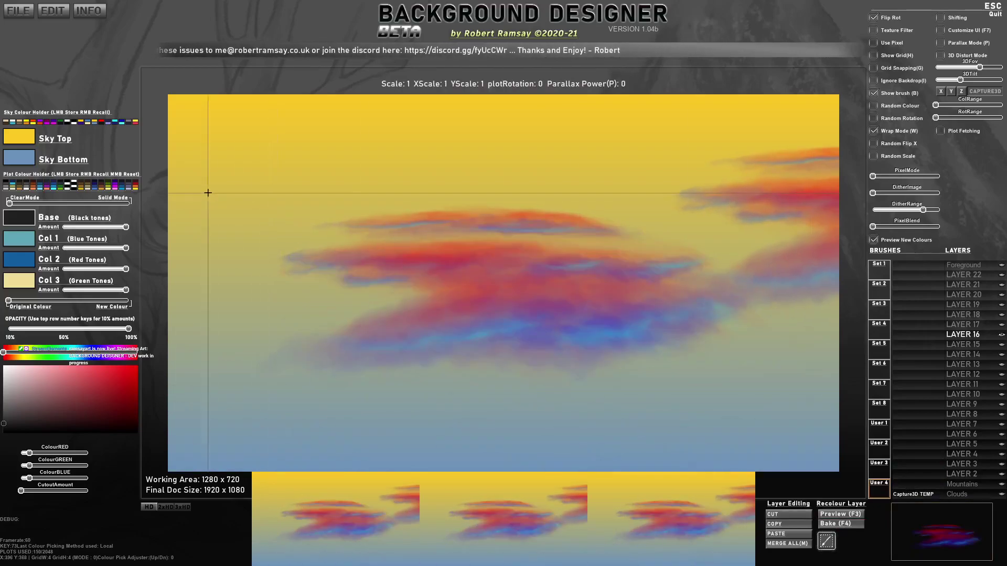
{"action": "left_click_drag", "start_coordinate": [210, 191], "coordinate": [769, 169]}
{"action": "left_click", "coordinate": [873, 93]}
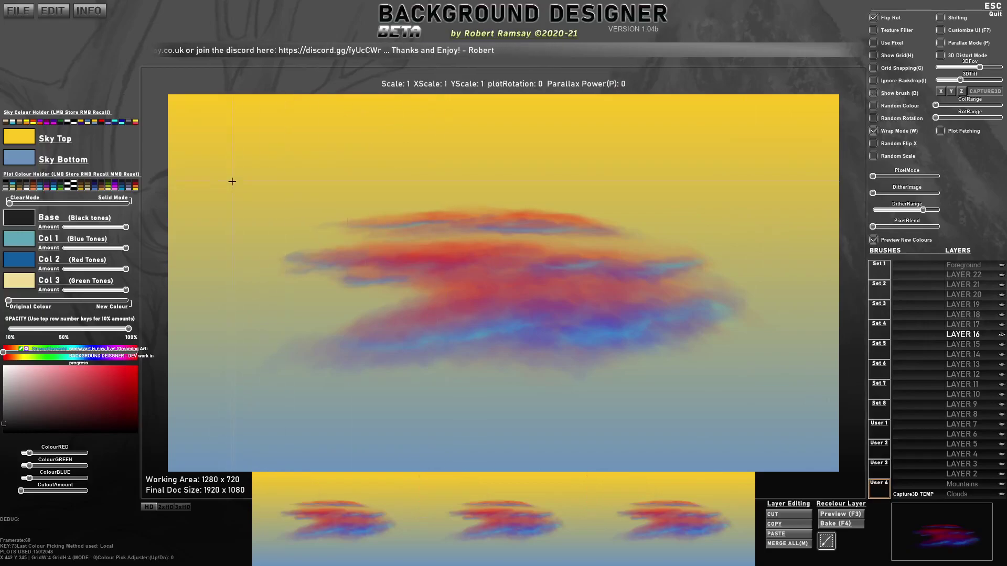
{"action": "mouse_move", "coordinate": [231, 182]}
{"action": "left_mouse_down"}
{"action": "mouse_move", "coordinate": [467, 312]}
{"action": "mouse_move", "coordinate": [780, 415]}
{"action": "left_mouse_up"}
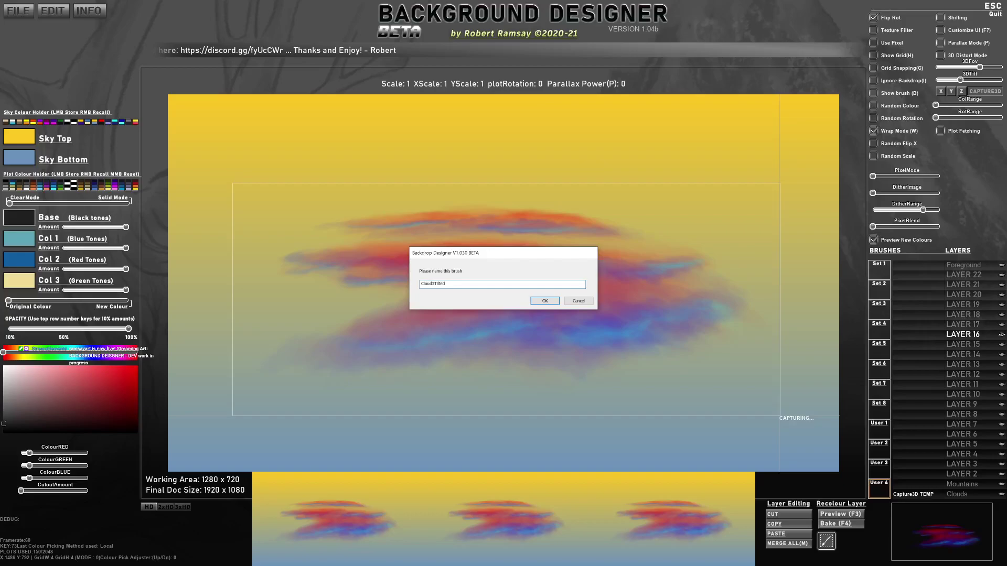
{"action": "left_click", "coordinate": [544, 300]}
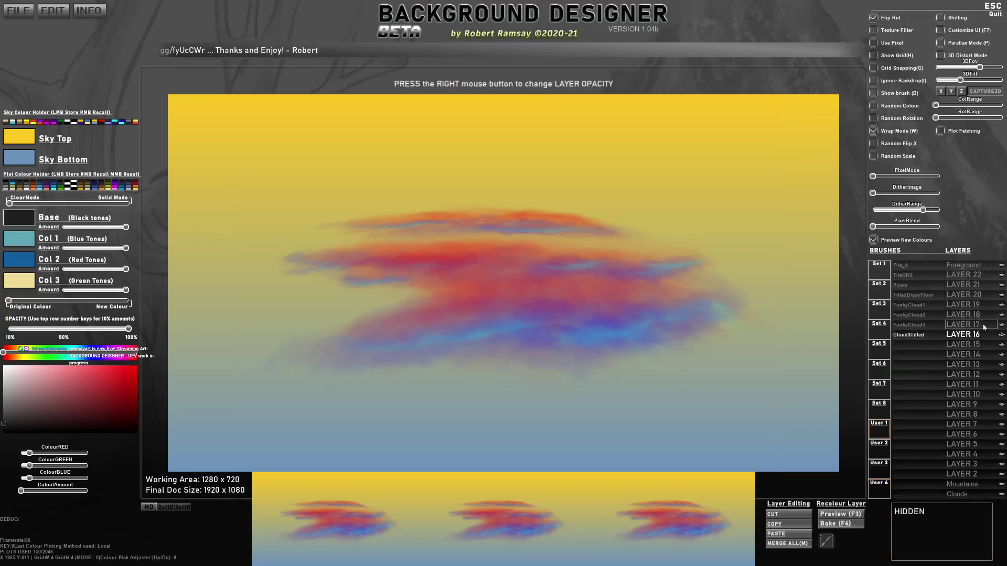
Show all layers again and remove the captured cloud stamp from LAYER 16.
{"action": "left_click", "coordinate": [1002, 335]}
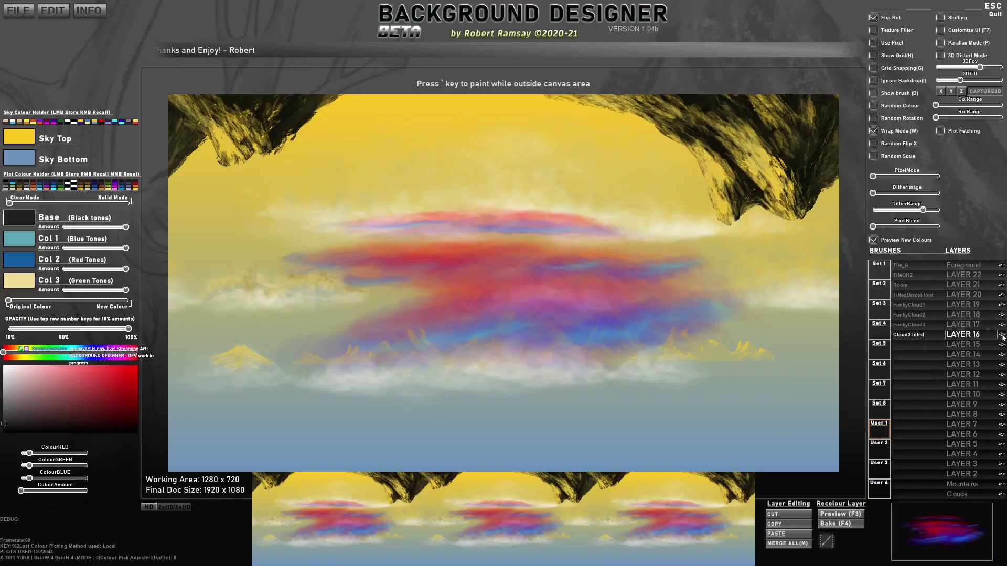
{"action": "key", "text": "Delete"}
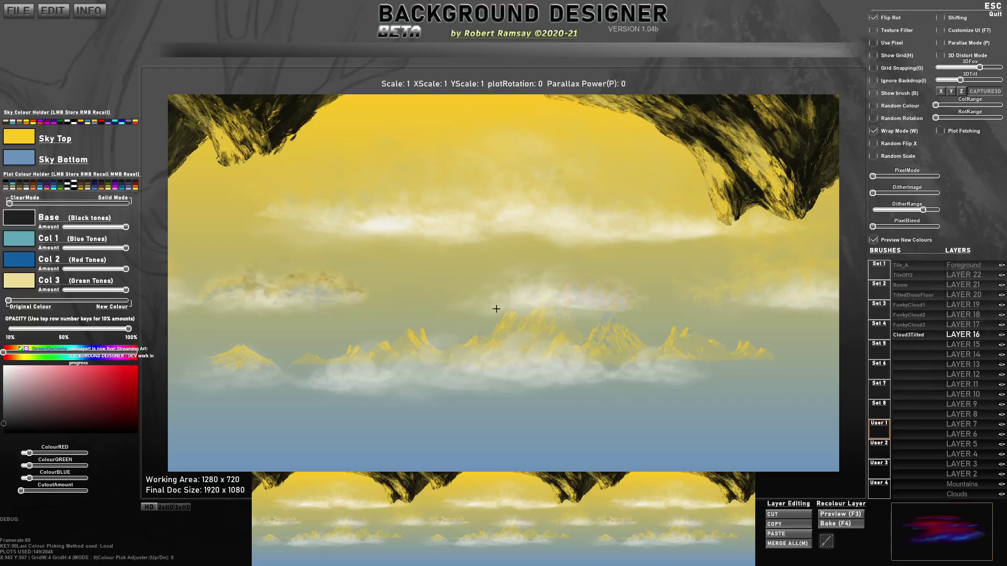
Turn on the brush preview, set Cloud3Tilted to full New Colour and reduce its scale to 0.72.
{"action": "left_click", "coordinate": [873, 93]}
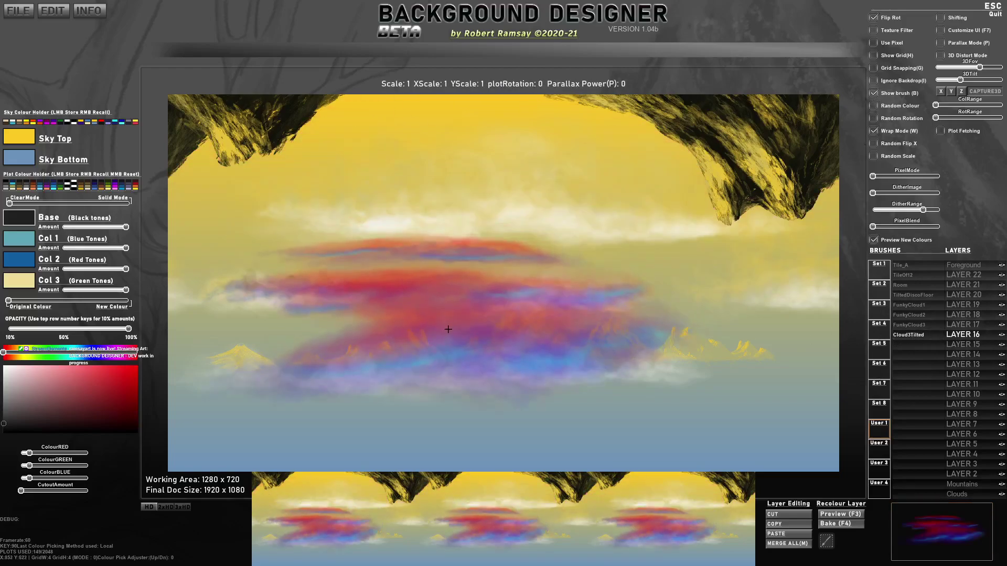
{"action": "scroll", "coordinate": [490, 382], "scroll_direction": "down", "scroll_amount": 1}
{"action": "left_click_drag", "start_coordinate": [9, 301], "coordinate": [129, 301]}
{"action": "scroll", "coordinate": [499, 407], "scroll_direction": "down", "scroll_amount": 8}
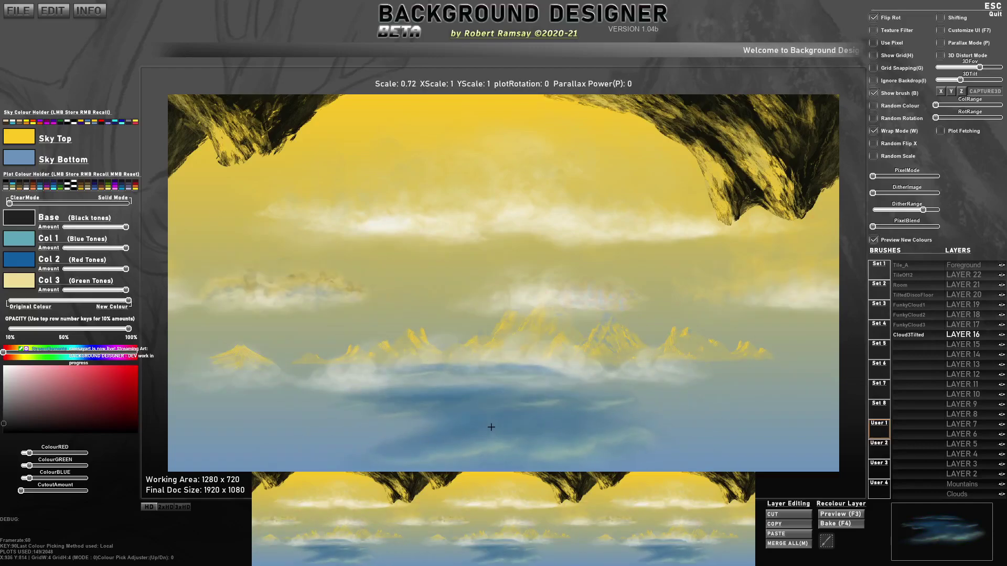
Set Cloud3Tilted to scale 0.50 and 20% opacity, turn on Random Flip X, and paint blue water across the lower canvas.
{"action": "scroll", "coordinate": [525, 433], "scroll_direction": "down", "scroll_amount": 1}
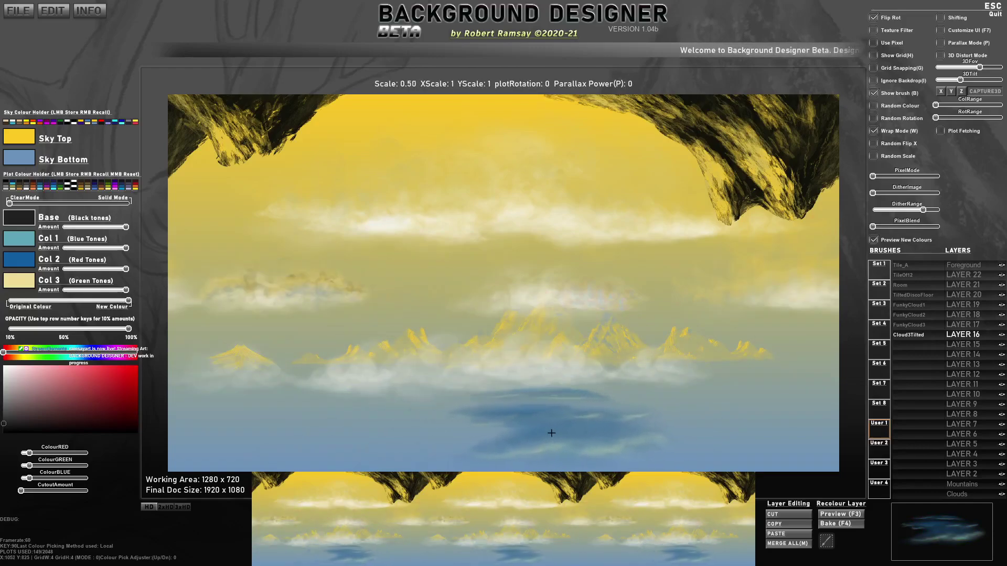
{"action": "key", "text": "2"}
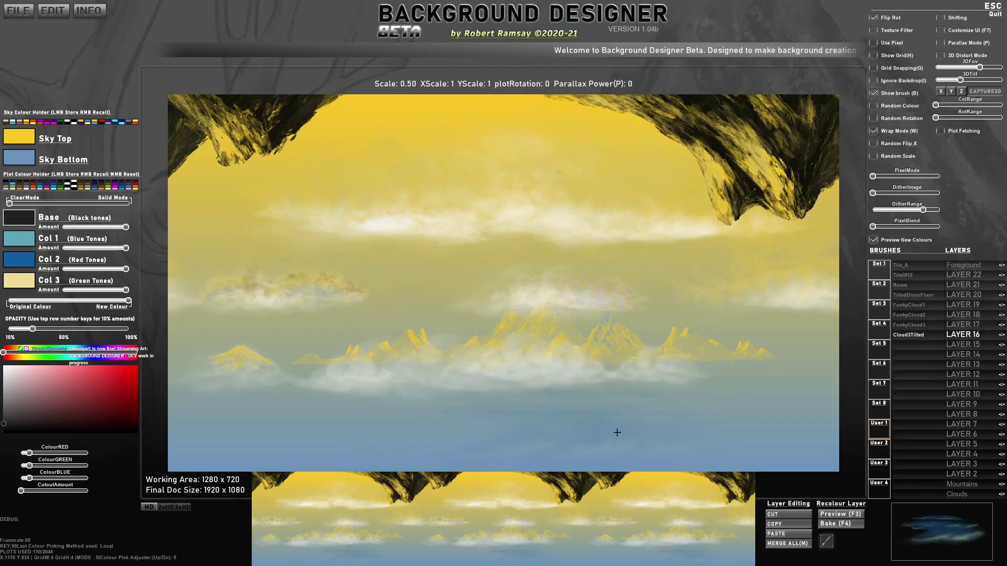
{"action": "left_click", "coordinate": [873, 144]}
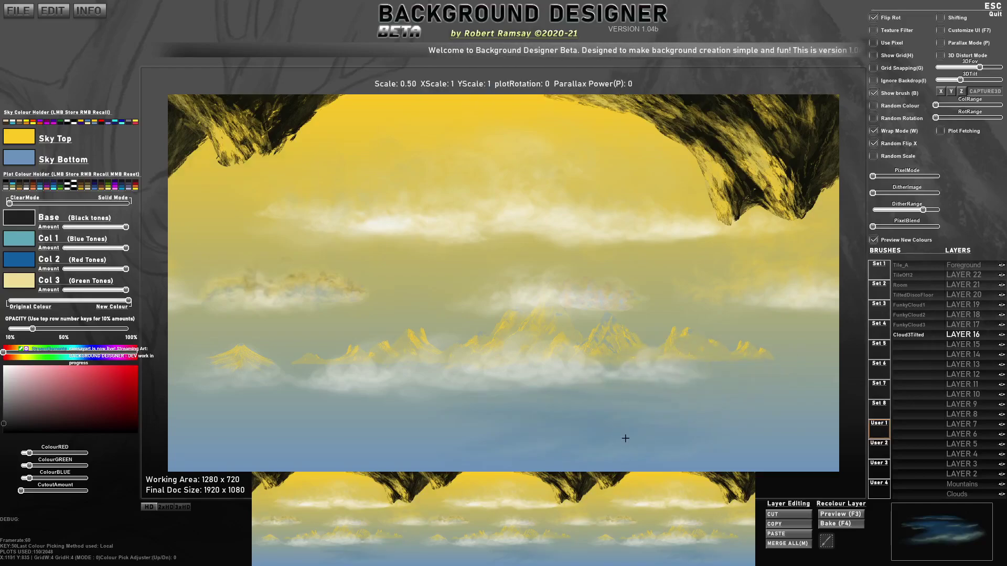
{"action": "mouse_move", "coordinate": [622, 437]}
{"action": "left_mouse_down"}
{"action": "mouse_move", "coordinate": [665, 427]}
{"action": "mouse_move", "coordinate": [792, 439]}
{"action": "mouse_move", "coordinate": [405, 444]}
{"action": "mouse_move", "coordinate": [240, 422]}
{"action": "mouse_move", "coordinate": [221, 454]}
{"action": "left_mouse_up"}
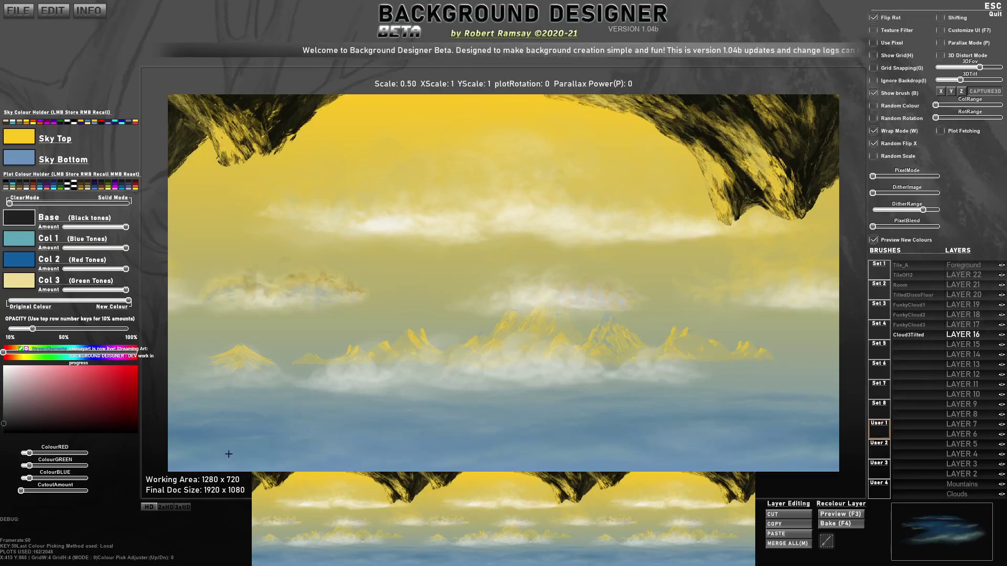
{"action": "left_click_drag", "start_coordinate": [428, 438], "coordinate": [766, 438]}
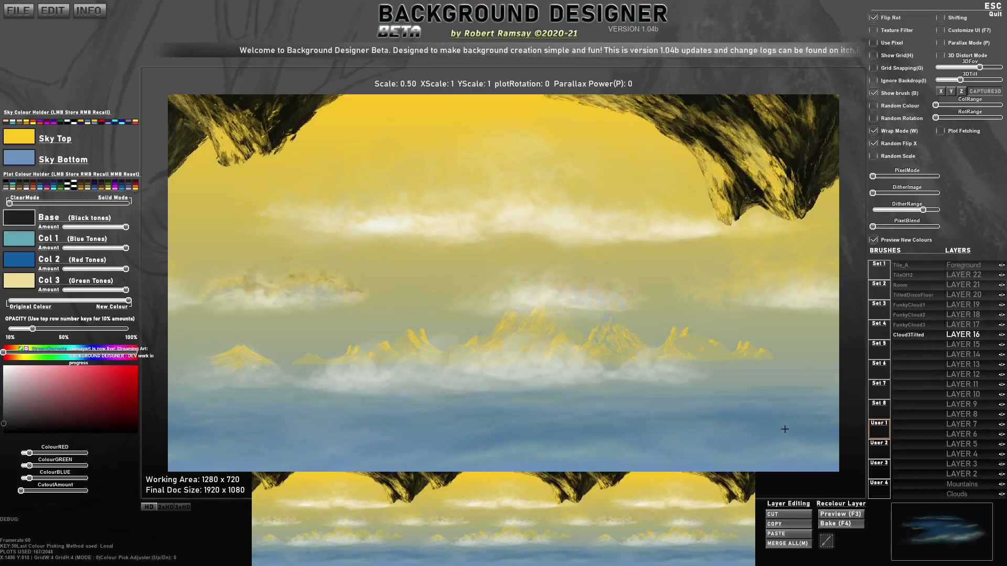
{"action": "mouse_move", "coordinate": [563, 447]}
{"action": "left_mouse_down"}
{"action": "mouse_move", "coordinate": [301, 439]}
{"action": "mouse_move", "coordinate": [671, 462]}
{"action": "left_mouse_up"}
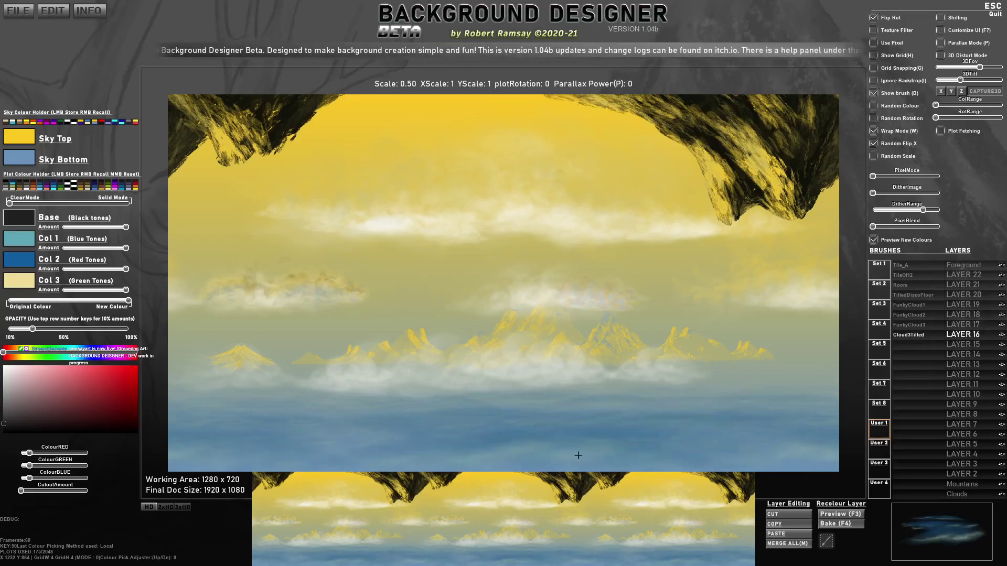
{"action": "left_click", "coordinate": [384, 419]}
{"action": "mouse_move", "coordinate": [213, 432]}
{"action": "left_mouse_down"}
{"action": "mouse_move", "coordinate": [442, 443]}
{"action": "mouse_move", "coordinate": [787, 436]}
{"action": "left_mouse_up"}
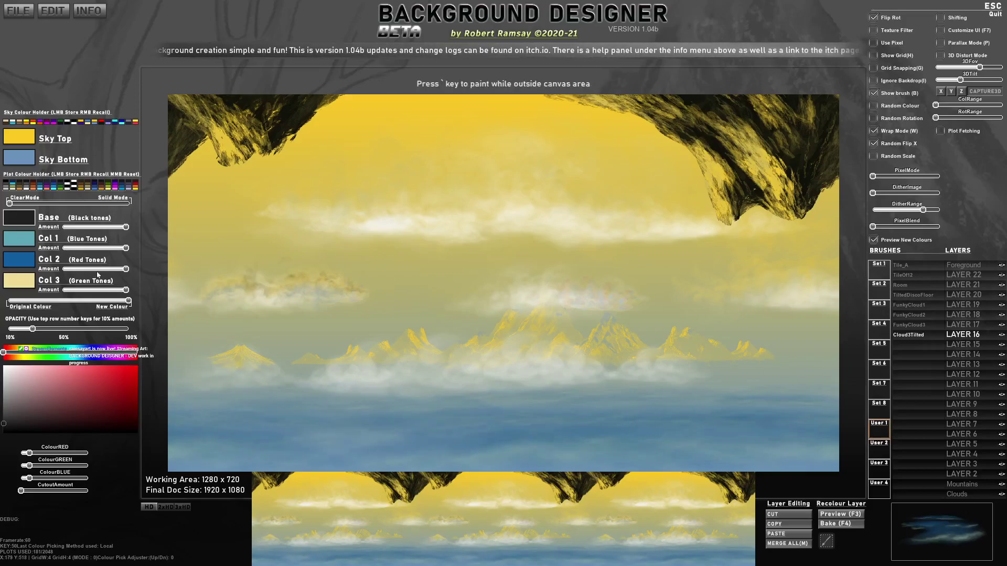
Reduce the Base, Col 1 and Col 2 amounts to zero and apply the cream Col 3 colour to all four brush colours.
{"action": "left_click_drag", "start_coordinate": [122, 271], "coordinate": [63, 269]}
{"action": "left_click", "coordinate": [63, 248]}
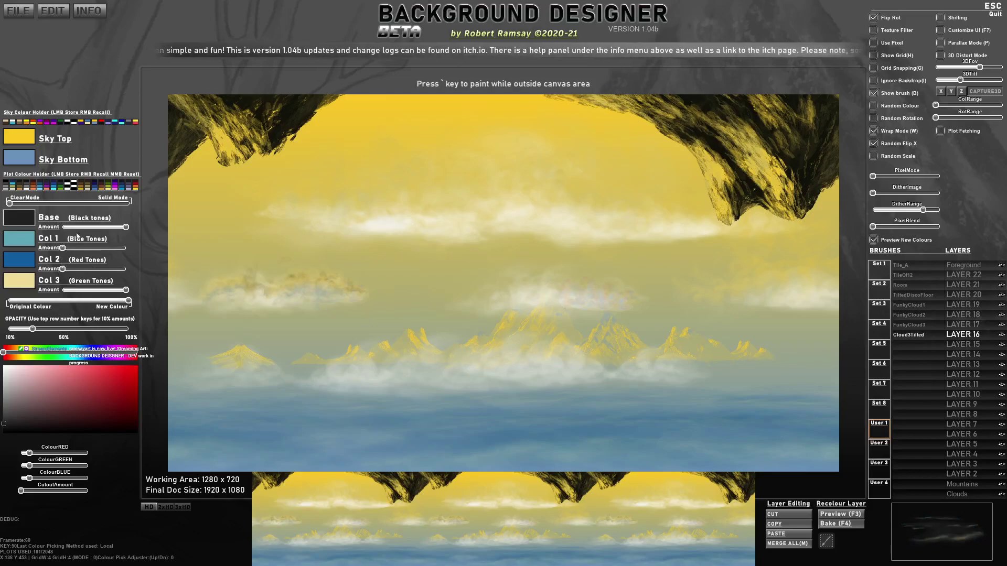
{"action": "left_click_drag", "start_coordinate": [90, 229], "coordinate": [63, 228]}
{"action": "left_click", "coordinate": [26, 286]}
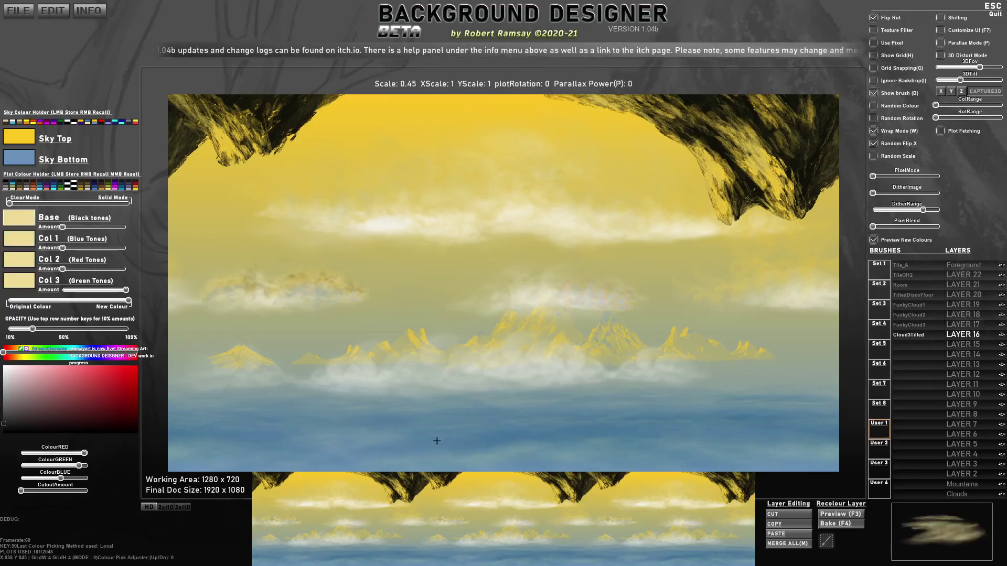
Set the brush to 80% opacity and scale 0.32 and paint cream highlights across the water.
{"action": "key", "text": "8"}
{"action": "scroll", "coordinate": [414, 437], "scroll_direction": "down", "scroll_amount": 2}
{"action": "scroll", "coordinate": [395, 437], "scroll_direction": "down", "scroll_amount": 1}
{"action": "left_click", "coordinate": [330, 439]}
{"action": "left_click", "coordinate": [220, 439]}
{"action": "left_click", "coordinate": [231, 452]}
{"action": "left_click", "coordinate": [302, 459]}
{"action": "left_click", "coordinate": [369, 443]}
{"action": "mouse_move", "coordinate": [433, 446]}
{"action": "left_mouse_down"}
{"action": "mouse_move", "coordinate": [750, 452]}
{"action": "mouse_move", "coordinate": [777, 428]}
{"action": "left_mouse_up"}
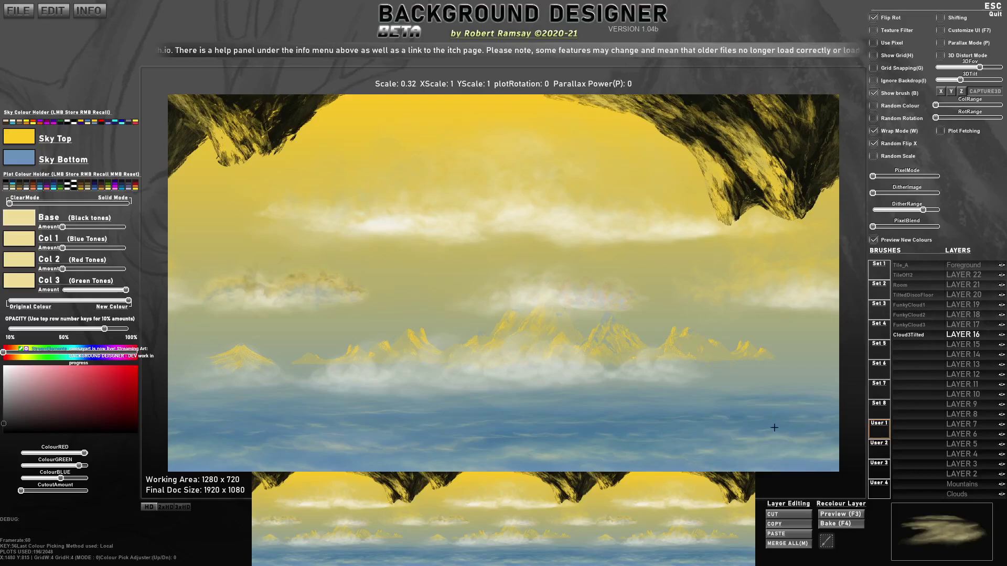
Change all four brush colours to near-white, keeping only the Col 3 amount at full.
{"action": "left_click_drag", "start_coordinate": [30, 382], "coordinate": [4, 369]}
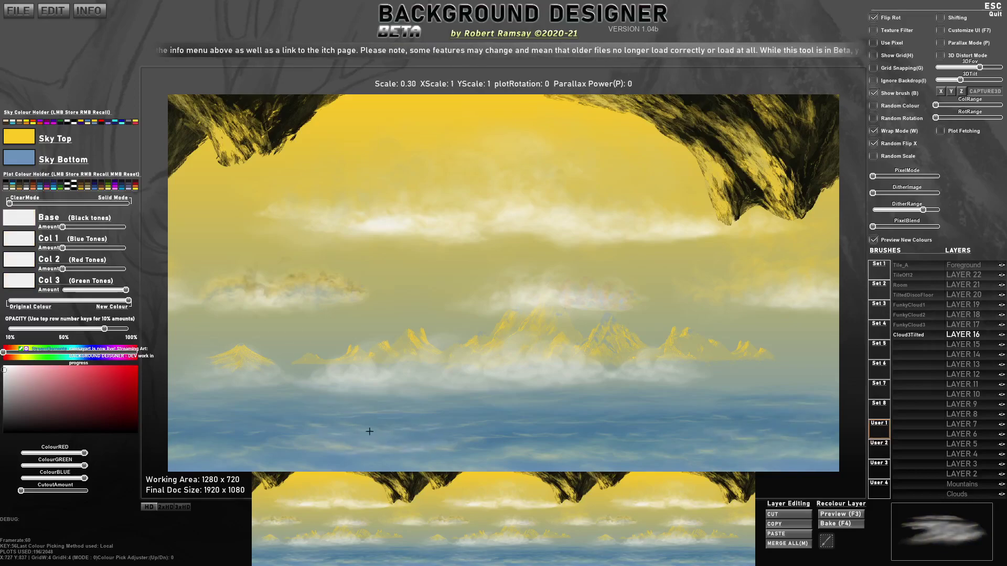
{"action": "mouse_move", "coordinate": [78, 273]}
{"action": "left_mouse_down"}
{"action": "mouse_move", "coordinate": [136, 278]}
{"action": "mouse_move", "coordinate": [63, 289]}
{"action": "left_mouse_up"}
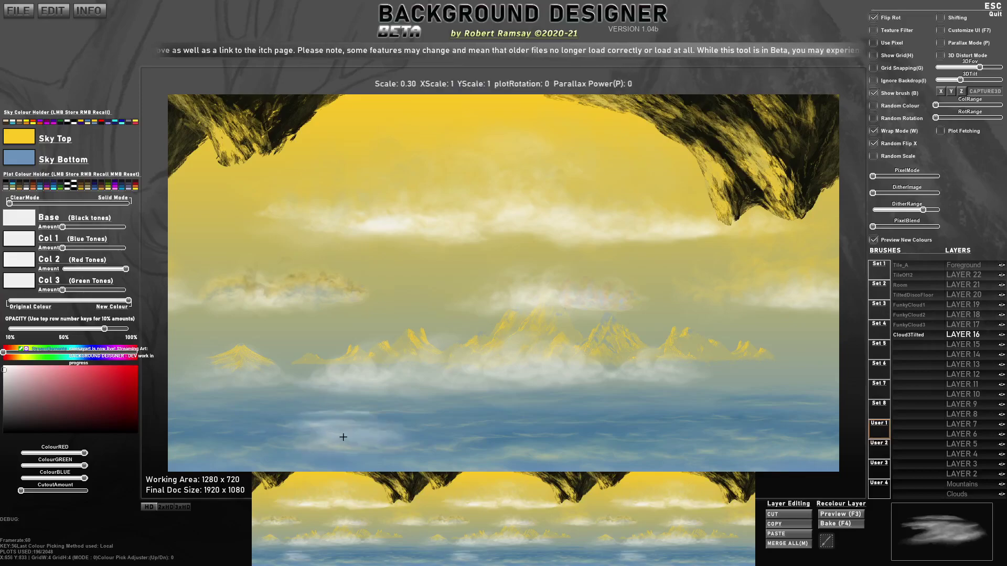
{"action": "left_click_drag", "start_coordinate": [70, 249], "coordinate": [58, 271]}
{"action": "left_click_drag", "start_coordinate": [125, 248], "coordinate": [60, 251]}
{"action": "left_click_drag", "start_coordinate": [63, 290], "coordinate": [129, 292]}
Reduce the brush to scale 0.25 and paint white glints across the lower part of the water.
{"action": "scroll", "coordinate": [335, 459], "scroll_direction": "down", "scroll_amount": 1}
{"action": "left_click", "coordinate": [342, 459]}
{"action": "left_click", "coordinate": [294, 452]}
{"action": "left_click", "coordinate": [242, 454]}
{"action": "left_click", "coordinate": [381, 460]}
{"action": "left_click", "coordinate": [448, 452]}
{"action": "left_click", "coordinate": [538, 445]}
{"action": "mouse_move", "coordinate": [571, 457]}
{"action": "left_mouse_down"}
{"action": "mouse_move", "coordinate": [790, 445]}
{"action": "mouse_move", "coordinate": [708, 451]}
{"action": "left_mouse_up"}
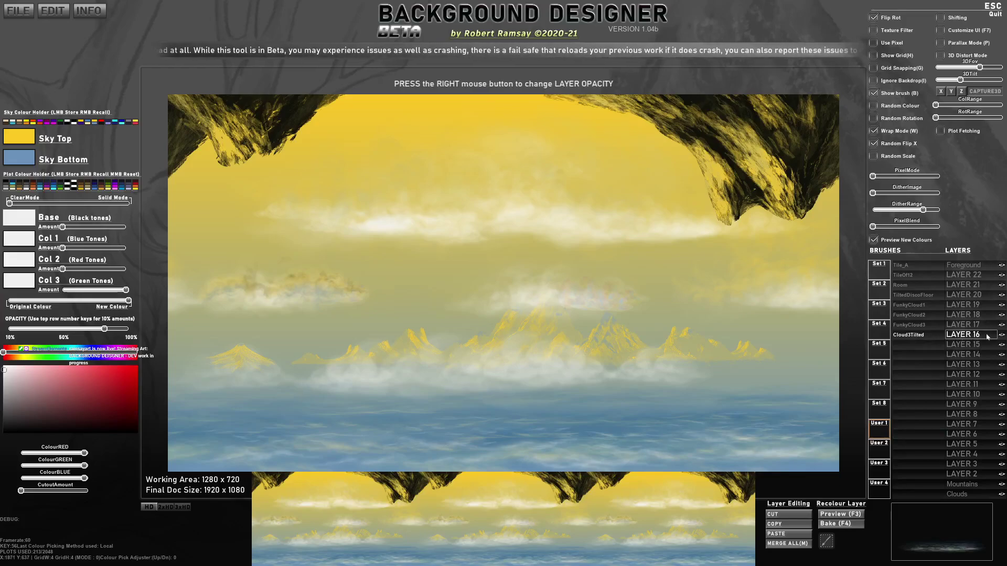
Make LAYER 2 the active layer and rename it Water.
{"action": "left_click", "coordinate": [974, 475]}
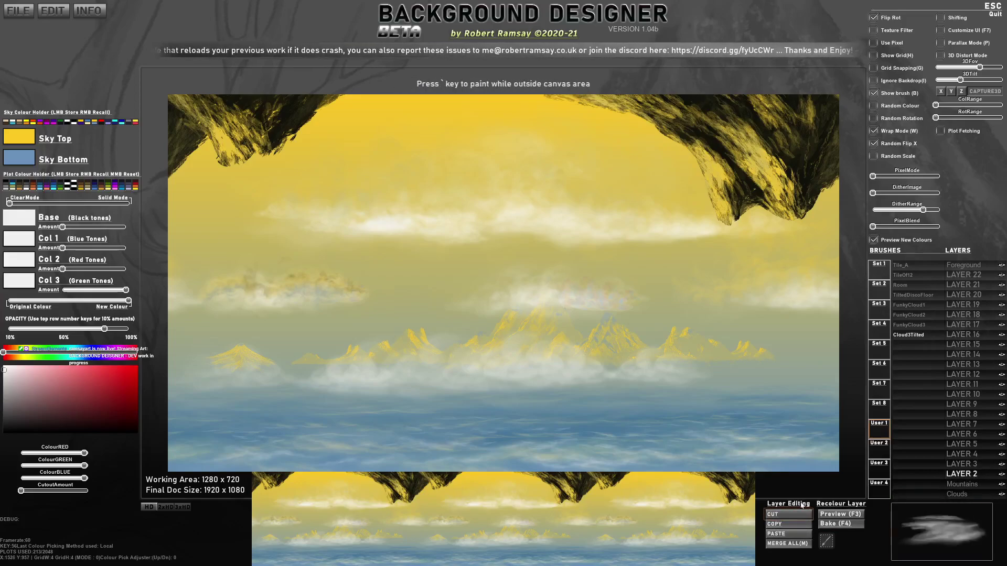
{"action": "left_click", "coordinate": [978, 475]}
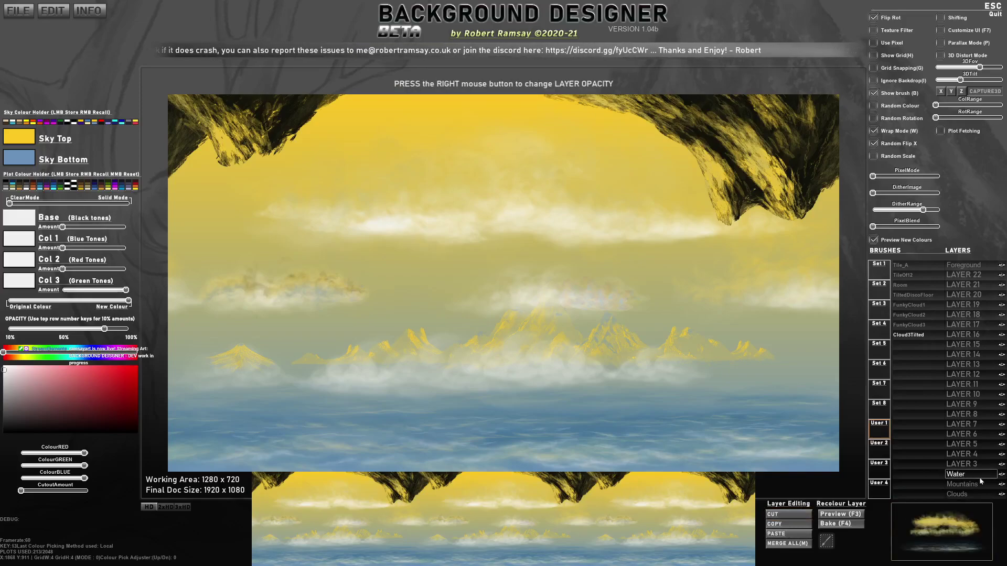
{"action": "key", "text": "Return"}
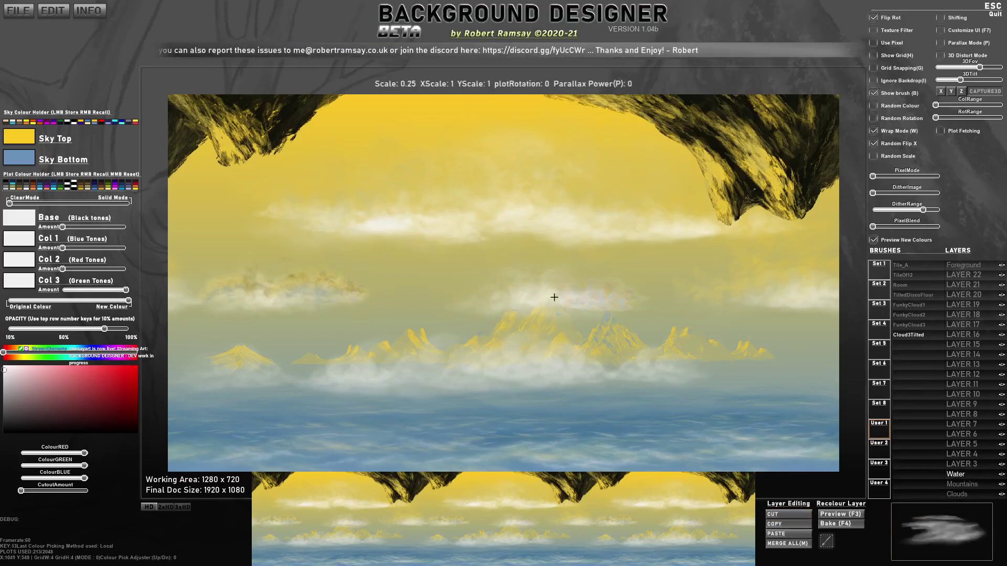
Preview the scene in Parallax Mode, switch the mode off and return the parallax power to 0.
{"action": "left_click", "coordinate": [941, 43]}
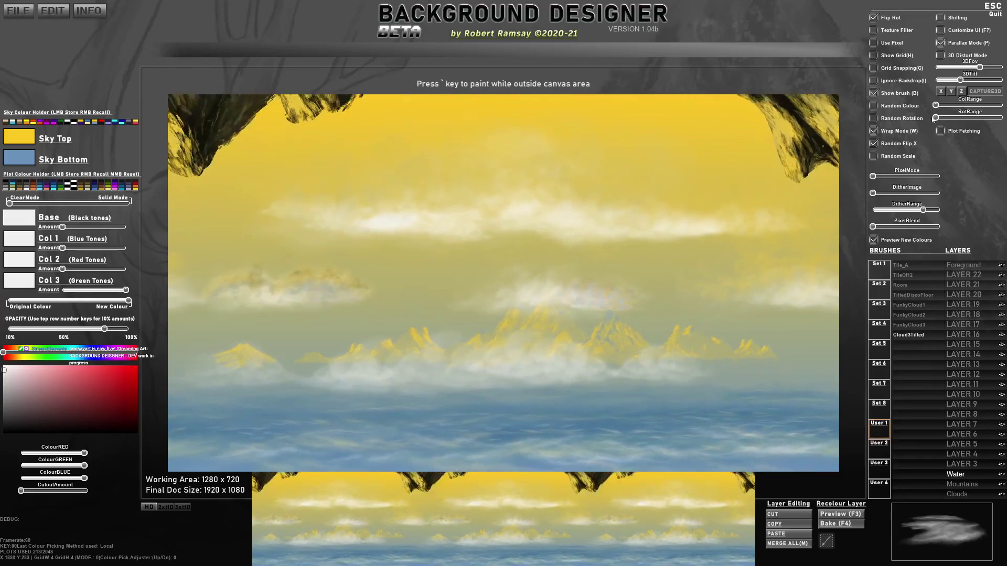
{"action": "left_click", "coordinate": [941, 43]}
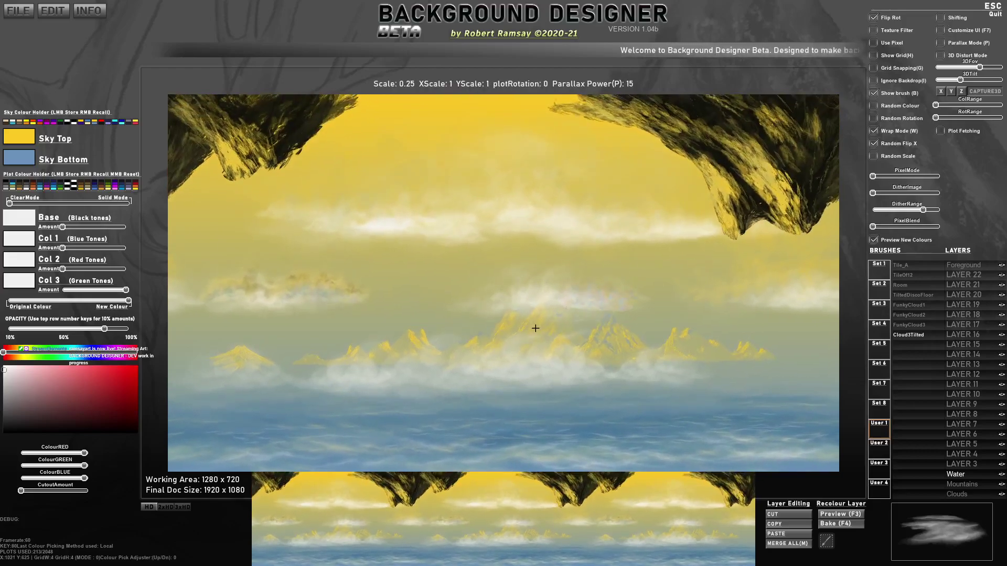
{"action": "scroll", "coordinate": [536, 328], "scroll_direction": "down", "scroll_amount": 3}
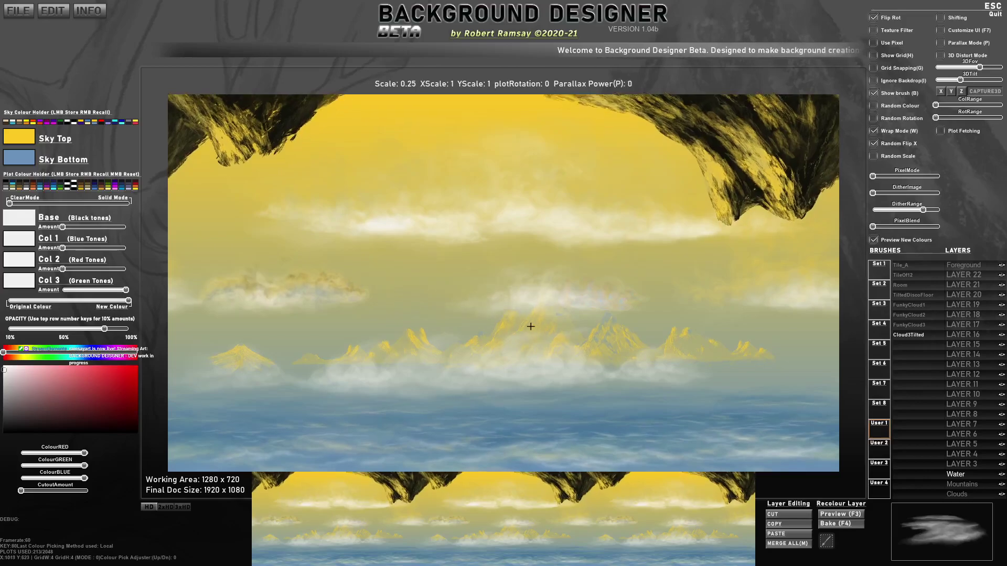
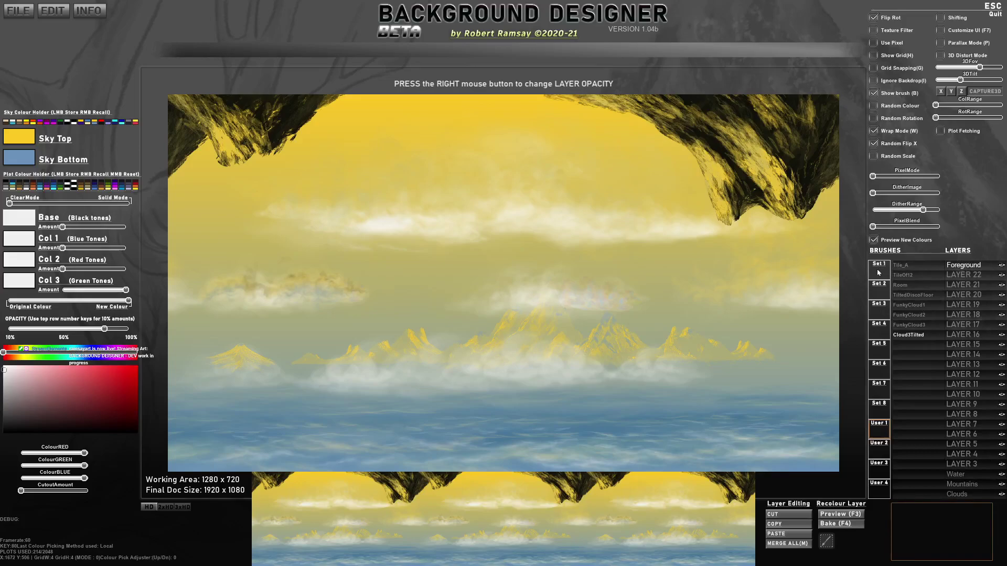
Choose the rock3 brush from Set 2 and enlarge it to scale 0.50.
{"action": "left_click", "coordinate": [881, 296]}
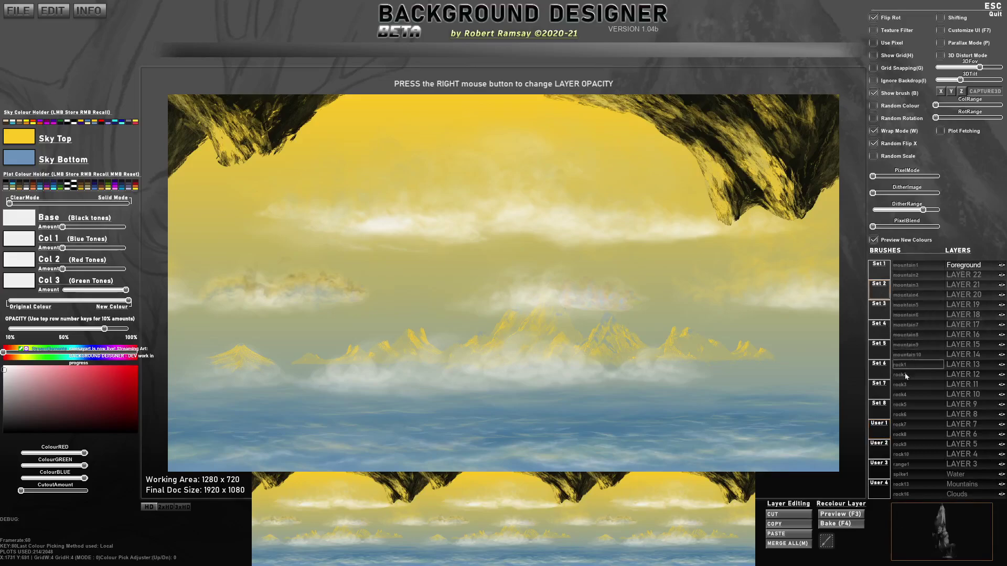
{"action": "left_click", "coordinate": [899, 384]}
{"action": "scroll", "coordinate": [682, 357], "scroll_direction": "up", "scroll_amount": 5}
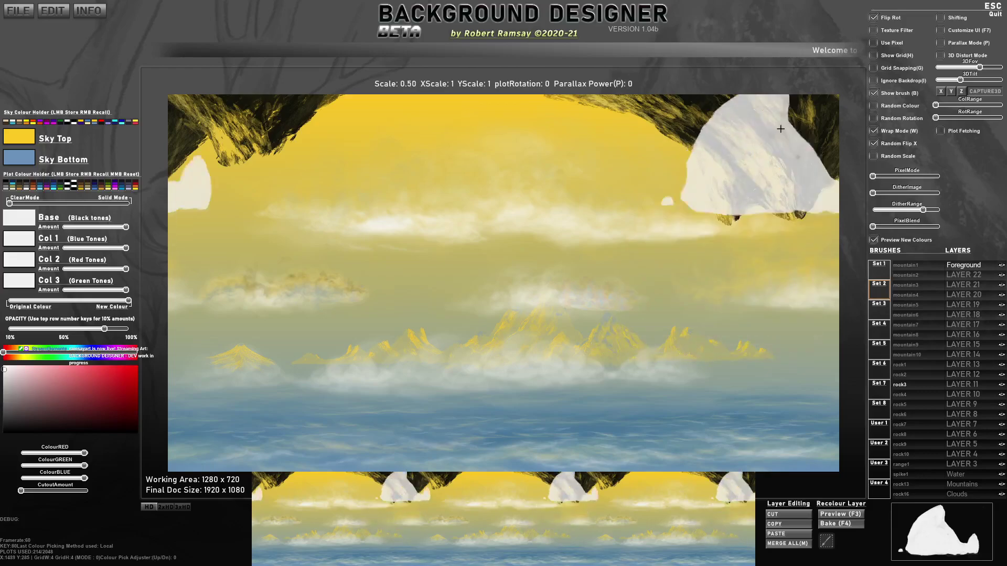
Undo the latest plots back through the water and into the cloud strokes.
{"action": "key", "text": "ctrl+z"}
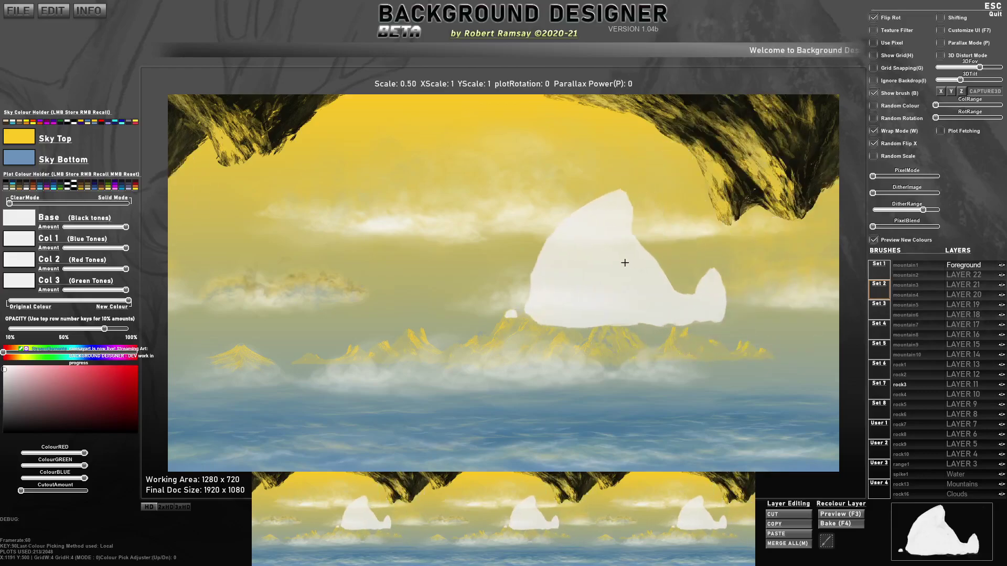
{"action": "key", "text": "ctrl+z"}
{"action": "key", "text": "ctrl+z"}
{"action": "key", "text": "ctrl+z"}
{"action": "key", "text": "ctrl+z"}
{"action": "key", "text": "ctrl+z"}
{"action": "key", "text": "ctrl+z"}
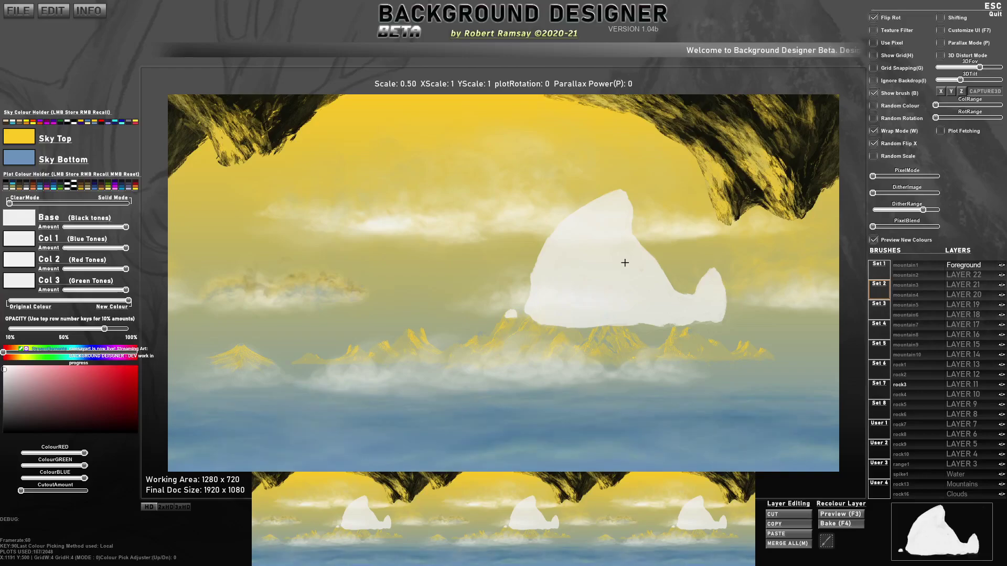
{"action": "key", "text": "ctrl+z"}
{"action": "key", "text": "ctrl+z"}
{"action": "key", "text": "ctrl+z"}
{"action": "key", "text": "ctrl+z"}
{"action": "key", "text": "ctrl+z"}
{"action": "key", "text": "ctrl+z"}
{"action": "key", "text": "ctrl+z"}
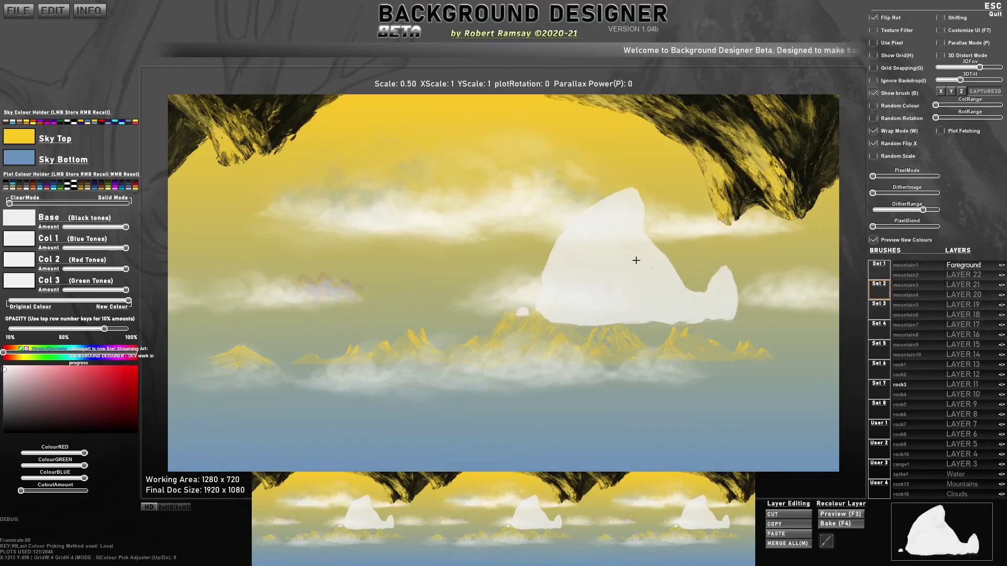
Turn on Plot Fetching and undo the earlier plots back to the first yellow mountain3 stamps.
{"action": "left_click", "coordinate": [941, 131]}
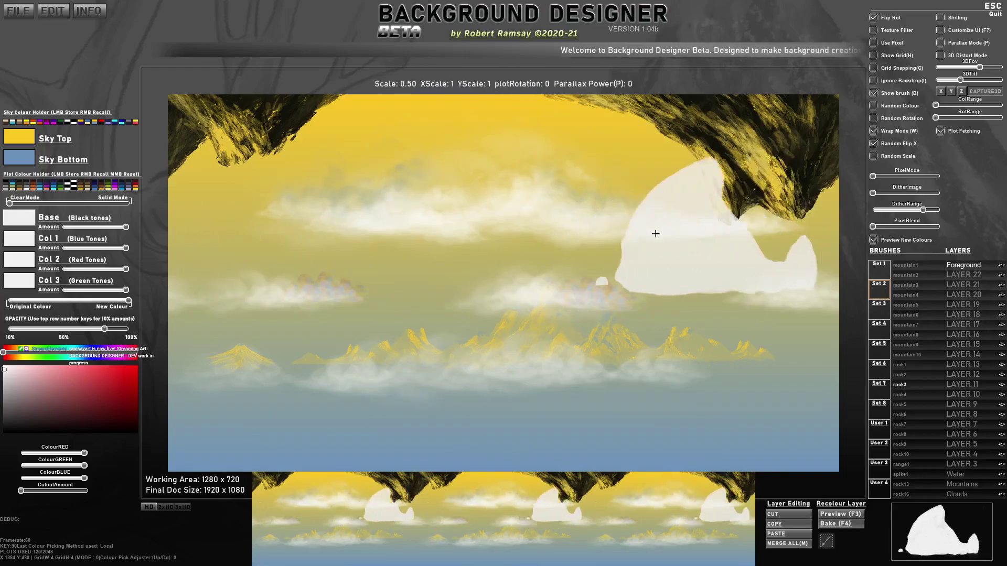
{"action": "key", "text": "ctrl+z"}
{"action": "key", "text": "ctrl+z"}
{"action": "key", "text": "ctrl+z"}
{"action": "key", "text": "ctrl+z"}
{"action": "key", "text": "ctrl+z"}
{"action": "key", "text": "ctrl+z"}
{"action": "key", "text": "ctrl+z"}
{"action": "key", "text": "ctrl+z"}
{"action": "key", "text": "ctrl+z"}
{"action": "key", "text": "ctrl+z"}
{"action": "key", "text": "ctrl+z"}
{"action": "key", "text": "ctrl+z"}
{"action": "key", "text": "ctrl+z"}
{"action": "key", "text": "ctrl+z"}
{"action": "key", "text": "ctrl+z"}
{"action": "key", "text": "ctrl+z"}
{"action": "key", "text": "ctrl+z"}
{"action": "key", "text": "ctrl+z"}
{"action": "key", "text": "ctrl+z"}
{"action": "key", "text": "ctrl+z"}
{"action": "key", "text": "ctrl+z"}
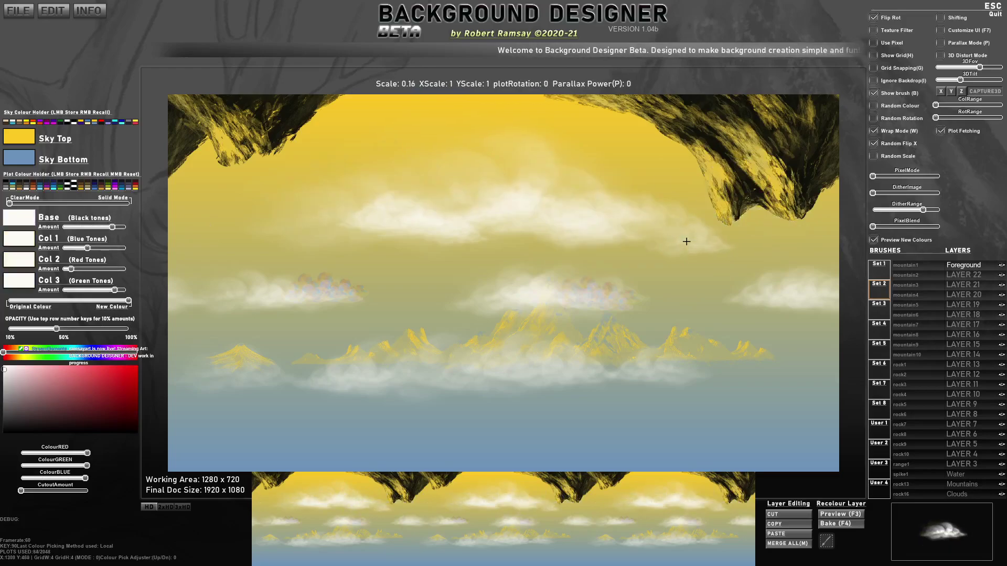
{"action": "key", "text": "ctrl+z"}
{"action": "key", "text": "ctrl+z"}
{"action": "key", "text": "ctrl+z"}
{"action": "key", "text": "ctrl+z"}
{"action": "key", "text": "ctrl+z"}
{"action": "key", "text": "ctrl+z"}
{"action": "key", "text": "ctrl+z"}
{"action": "key", "text": "ctrl+z"}
{"action": "key", "text": "ctrl+z"}
{"action": "key", "text": "ctrl+z"}
{"action": "key", "text": "ctrl+z"}
{"action": "key", "text": "ctrl+z"}
{"action": "key", "text": "ctrl+z"}
{"action": "key", "text": "ctrl+z"}
{"action": "key", "text": "ctrl+z"}
{"action": "key", "text": "ctrl+z"}
{"action": "key", "text": "ctrl+z"}
{"action": "key", "text": "ctrl+z"}
{"action": "key", "text": "ctrl+z"}
{"action": "key", "text": "ctrl+z"}
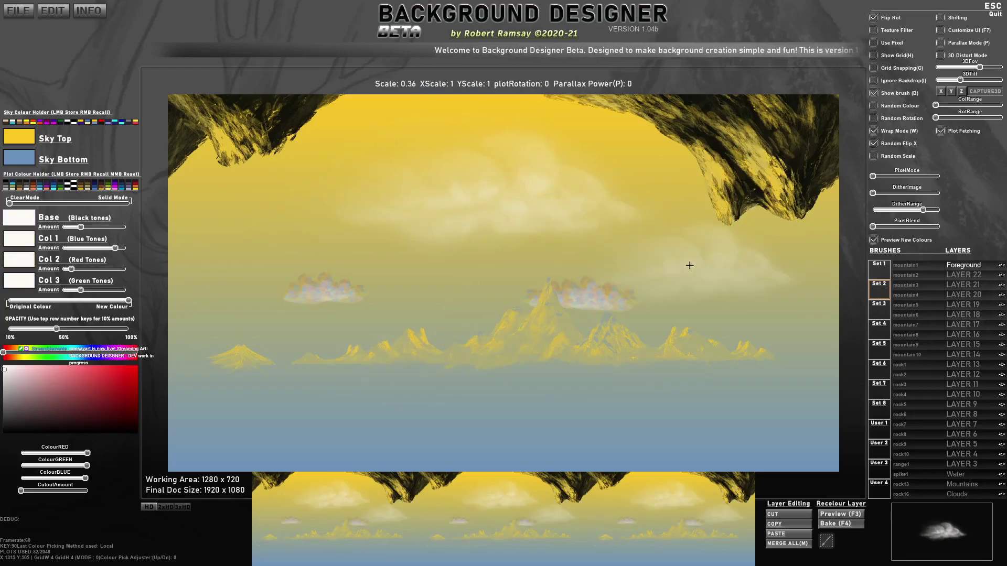
{"action": "key", "text": "ctrl+z"}
{"action": "key", "text": "ctrl+z"}
{"action": "key", "text": "ctrl+z"}
{"action": "key", "text": "ctrl+z"}
{"action": "key", "text": "ctrl+z"}
{"action": "key", "text": "ctrl+z"}
{"action": "key", "text": "ctrl+z"}
{"action": "key", "text": "ctrl+z"}
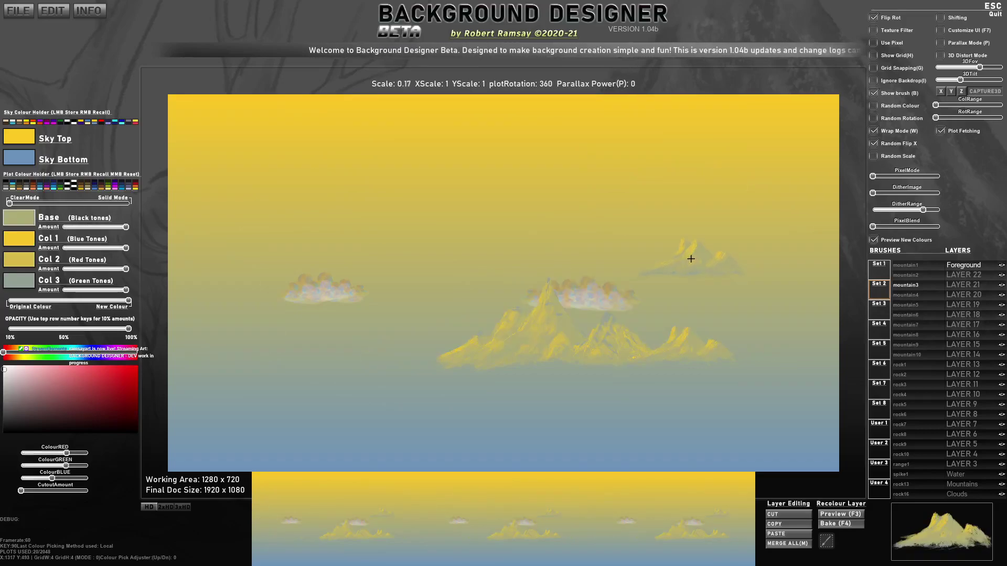
Fetch the dark foreground mountain3 settings at scale 0.85, turn Plot Fetching off and redo all the undone plots.
{"action": "key", "text": "ctrl+y"}
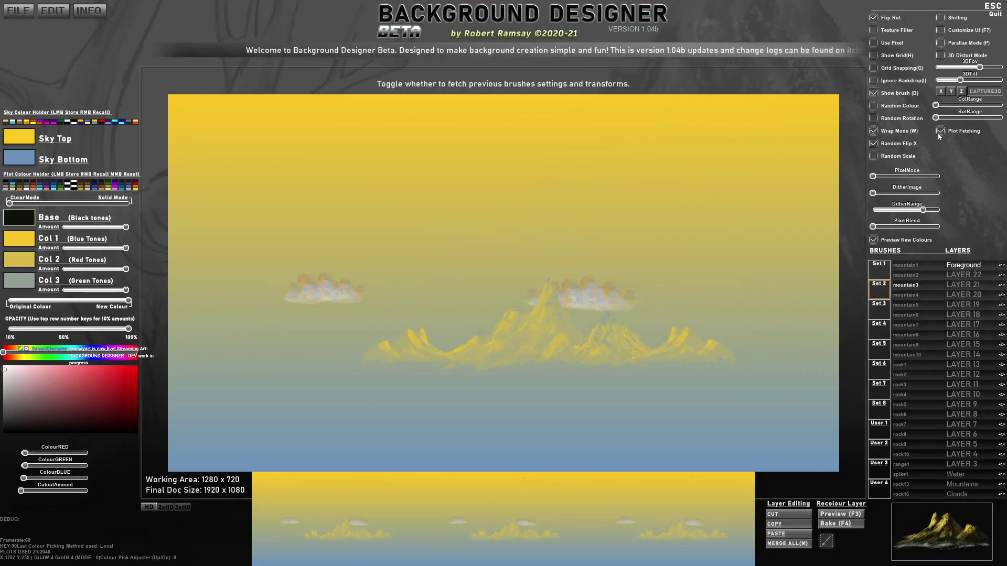
{"action": "left_click", "coordinate": [690, 185]}
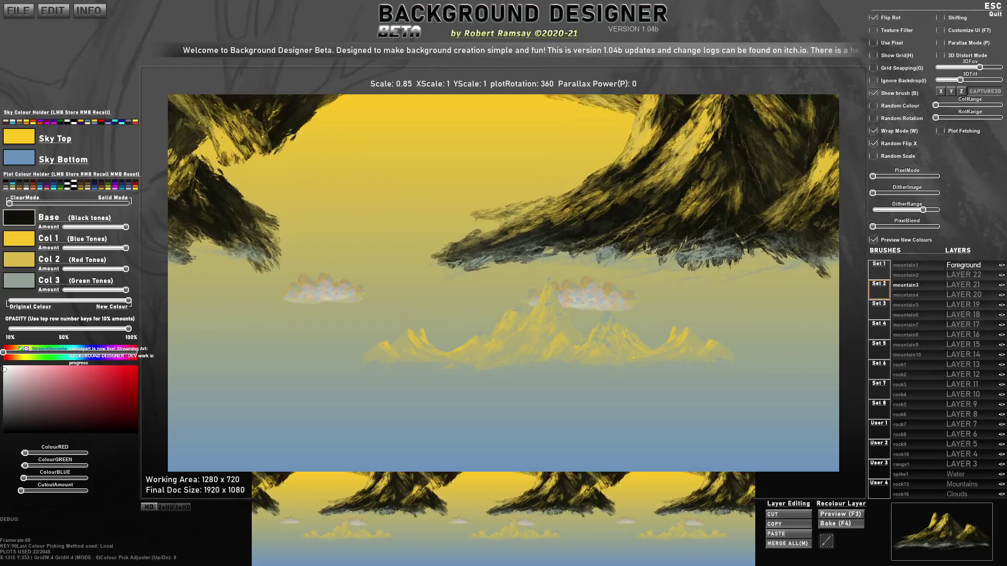
{"action": "key", "text": "ctrl+shift+z"}
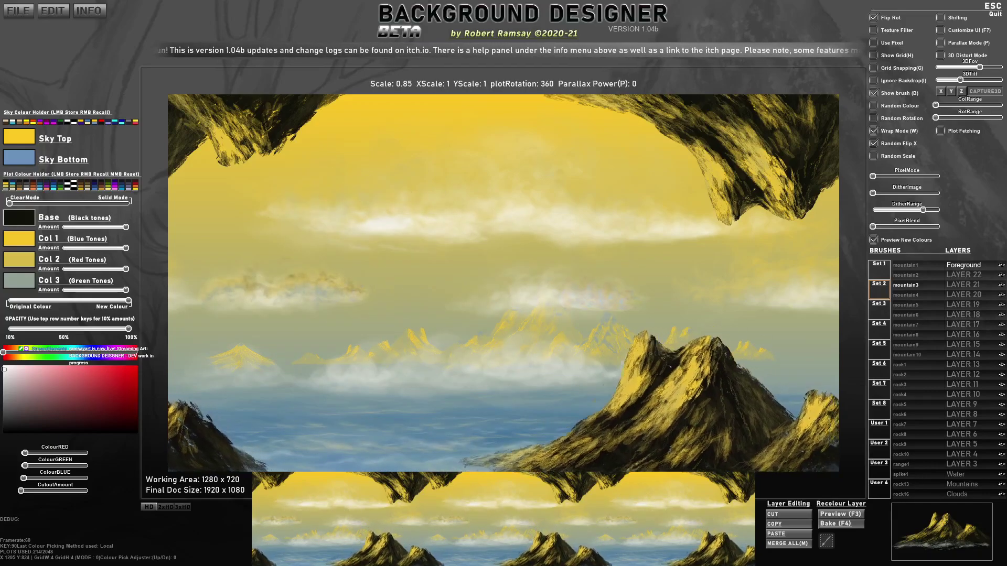
Try a stored brown colour set on mountain3, recall the black and yellow set, and stamp the mountain at the canvas's lower edge.
{"action": "right_click", "coordinate": [77, 186]}
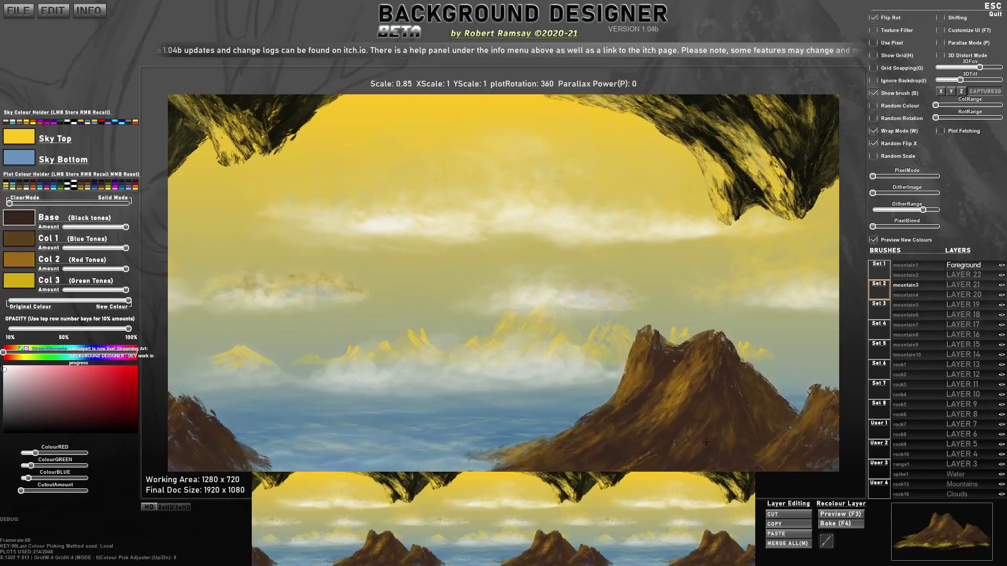
{"action": "right_click", "coordinate": [6, 186]}
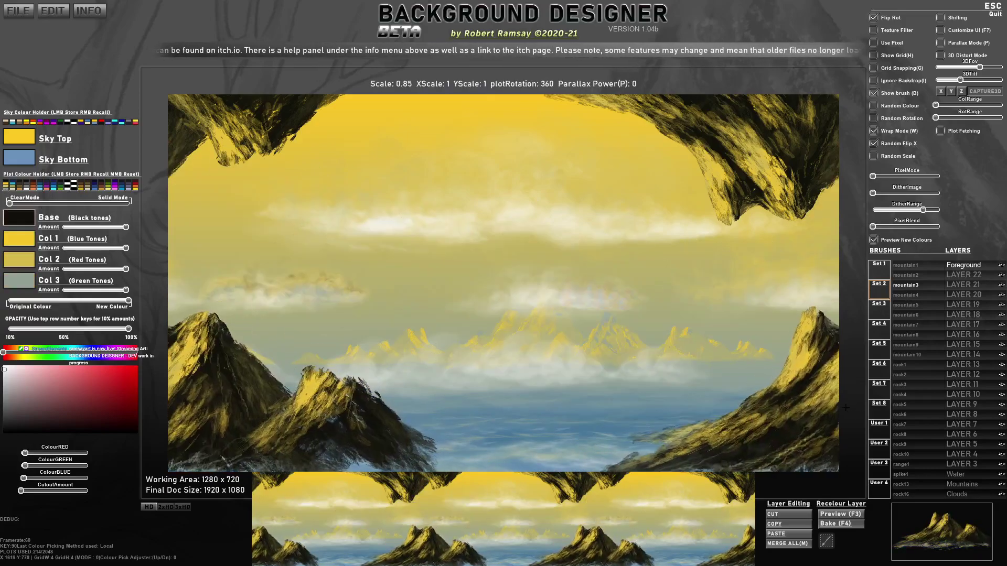
{"action": "left_click", "coordinate": [652, 475]}
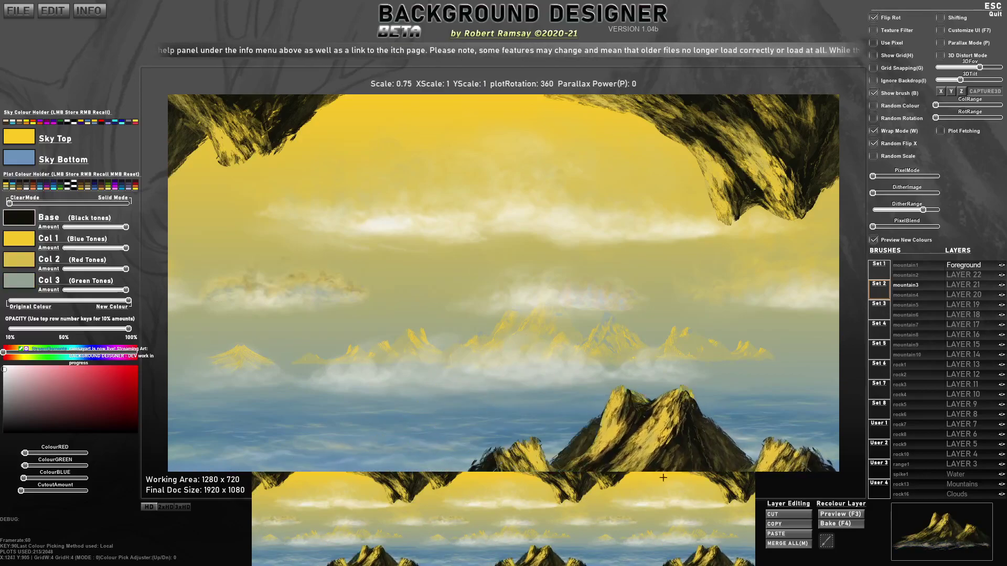
Undo the last mountain3 stamp and, with Random Flip X off, stamp the mountain again at the canvas's lower edge.
{"action": "key", "text": "ctrl+z"}
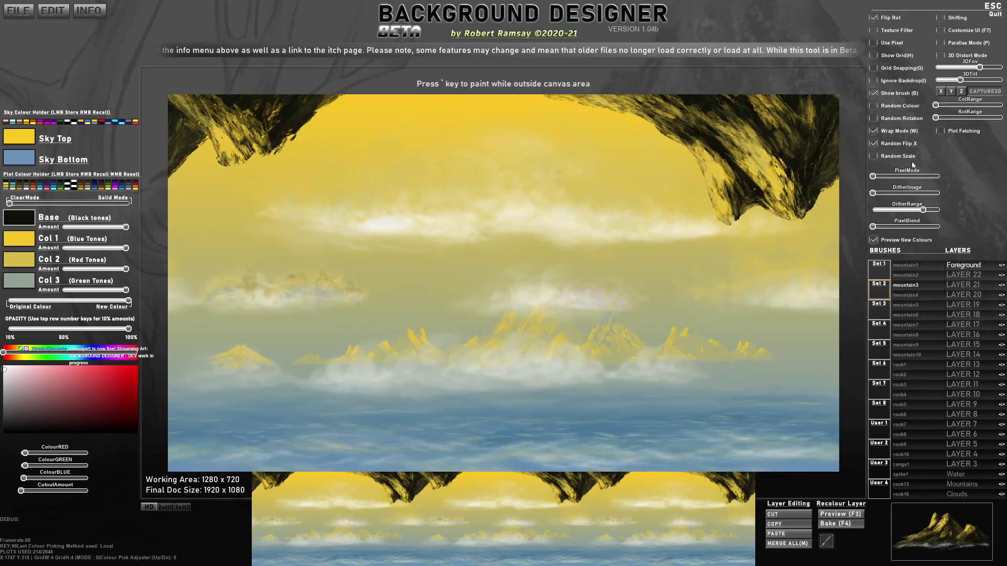
{"action": "left_click", "coordinate": [631, 480]}
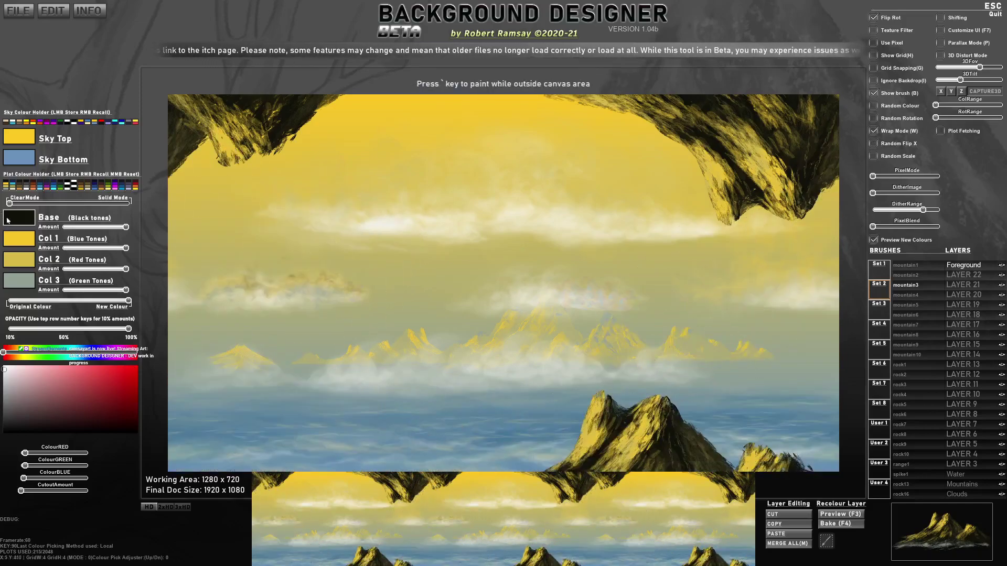
Change the plot's Base colour to a dark brown and Col 2 to an orange-brown.
{"action": "left_click", "coordinate": [25, 218]}
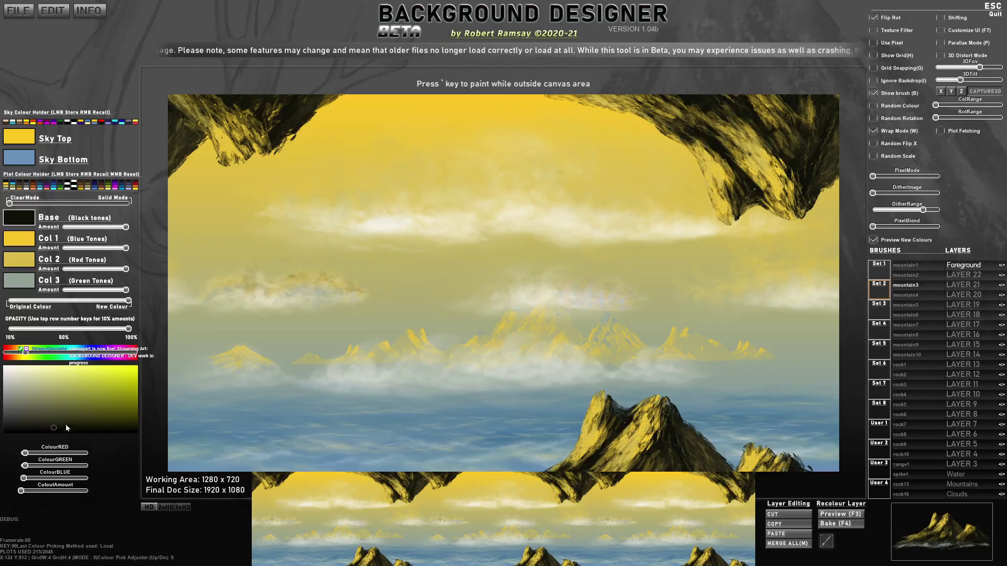
{"action": "left_click_drag", "start_coordinate": [53, 428], "coordinate": [50, 420]}
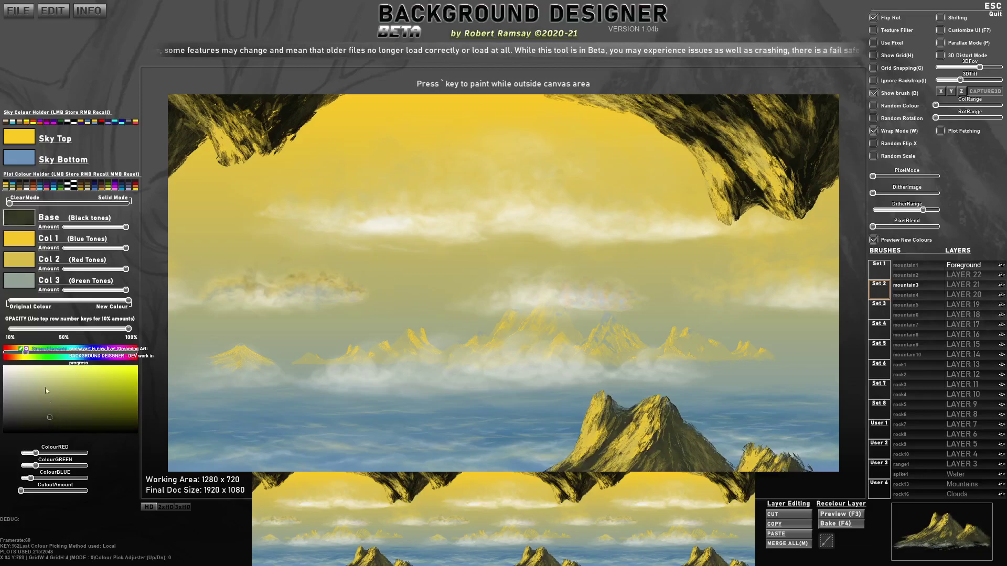
{"action": "left_click_drag", "start_coordinate": [25, 354], "coordinate": [14, 353]}
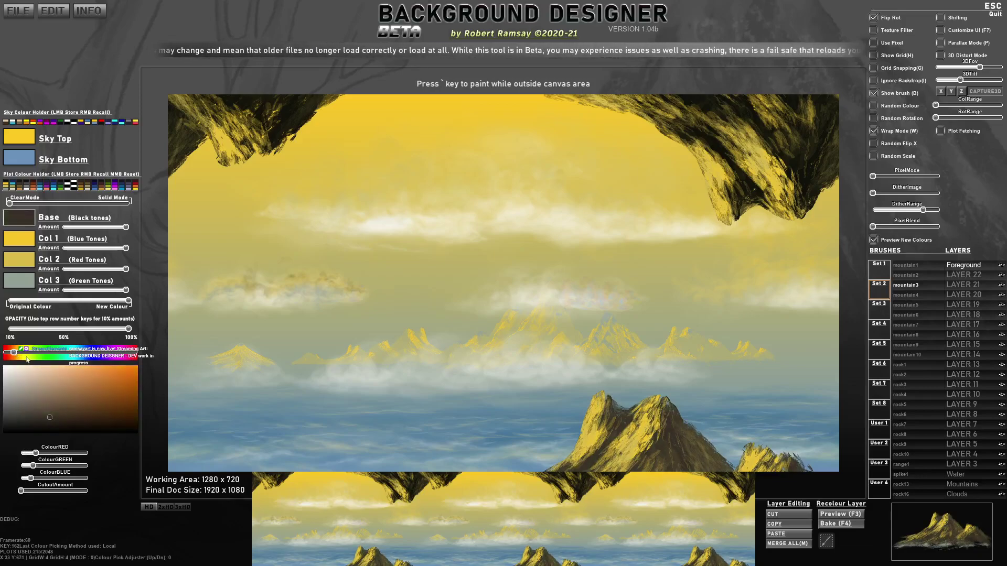
{"action": "left_click", "coordinate": [28, 239]}
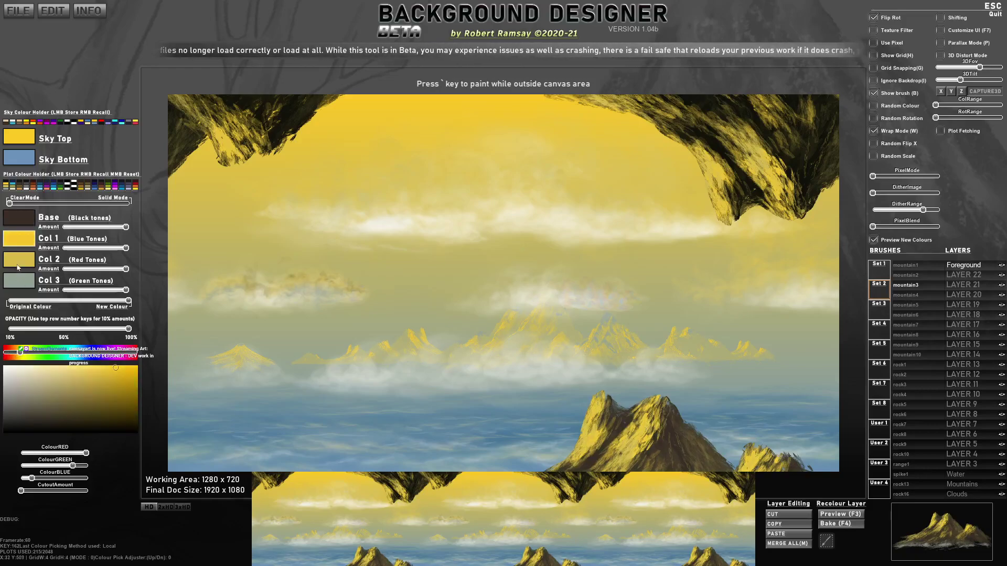
{"action": "left_click", "coordinate": [16, 354]}
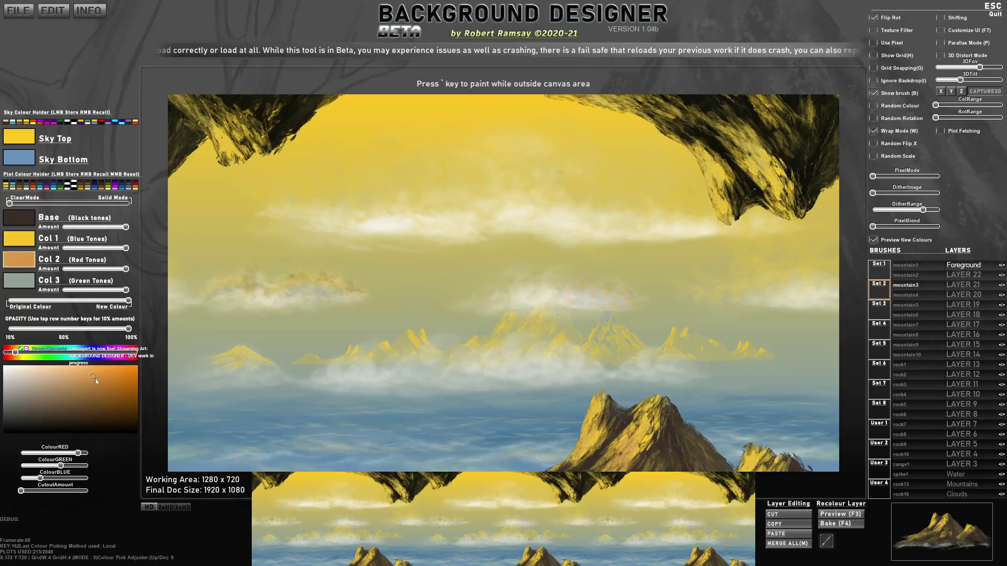
{"action": "left_click_drag", "start_coordinate": [104, 379], "coordinate": [117, 389]}
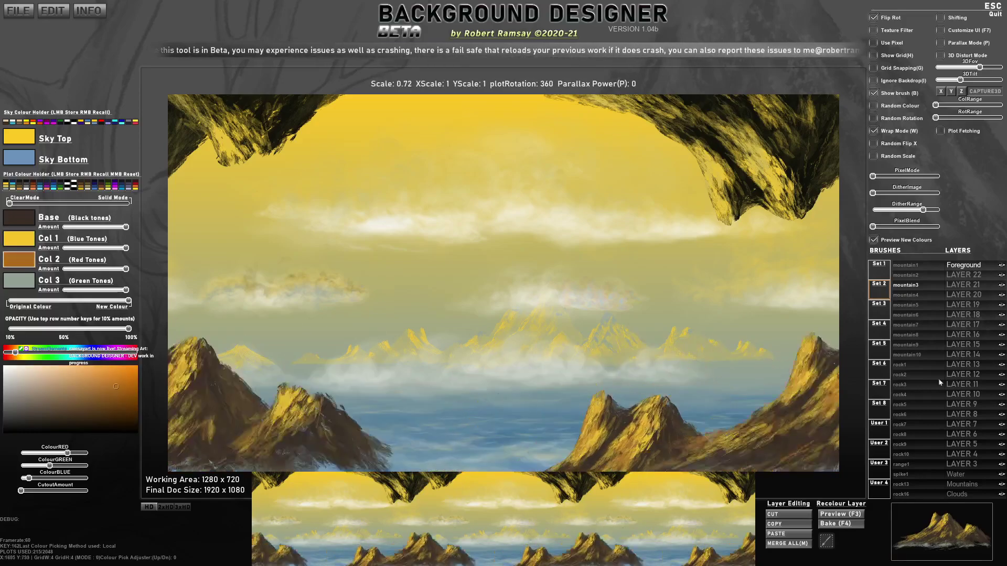
Preview the rock3 and rock1 brushes over the lower part of the canvas.
{"action": "left_click", "coordinate": [900, 384]}
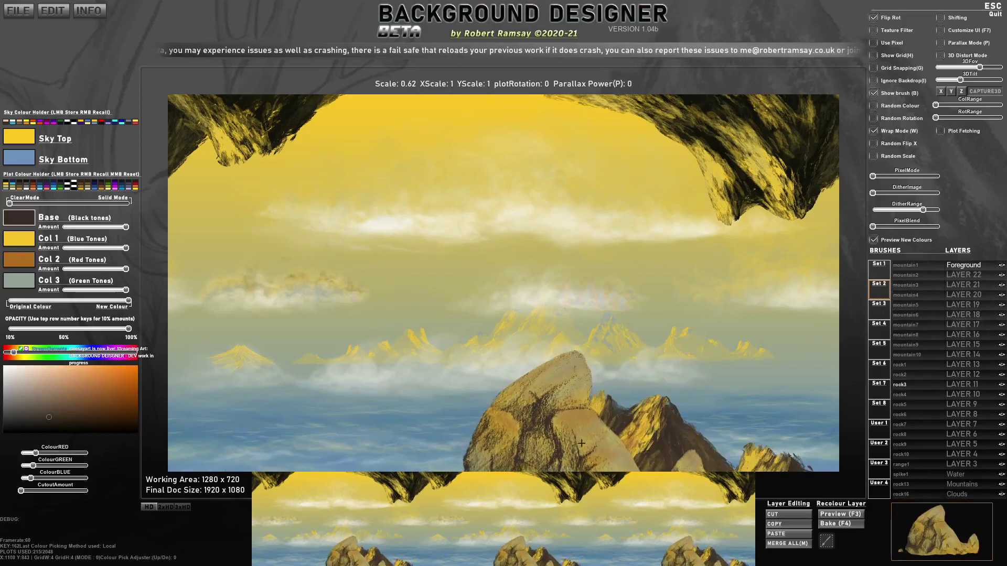
{"action": "left_click", "coordinate": [900, 365]}
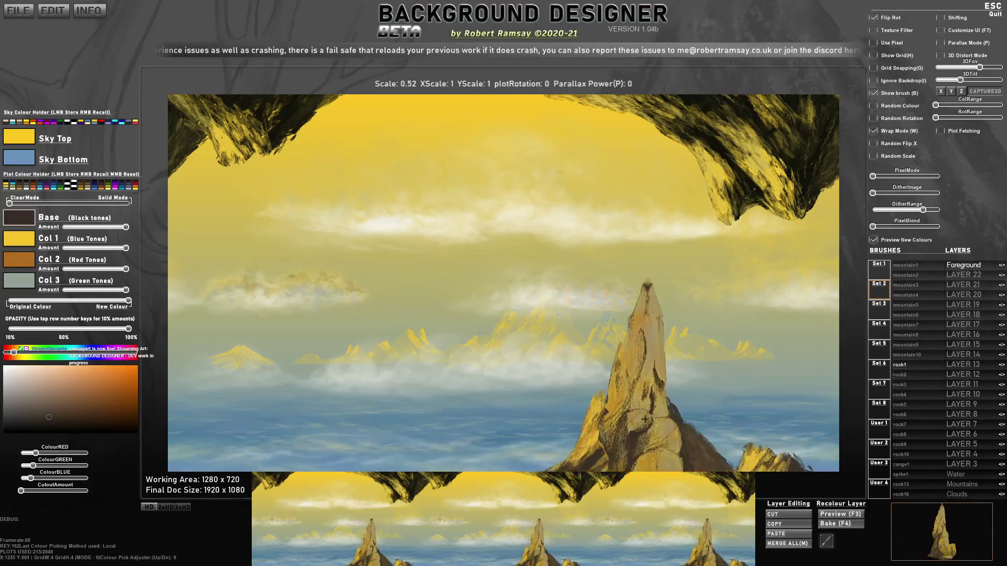
{"action": "scroll", "coordinate": [742, 428], "scroll_direction": "down", "scroll_amount": 3}
{"action": "scroll", "coordinate": [747, 425], "scroll_direction": "down", "scroll_amount": 1}
Change the plot's Col 3 to a pale yellow.
{"action": "left_click", "coordinate": [24, 281]}
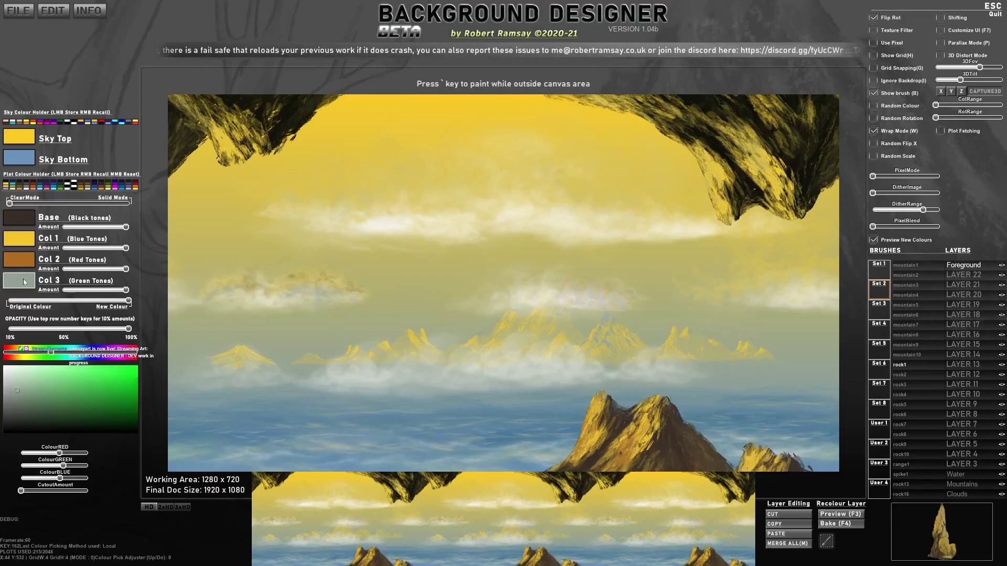
{"action": "left_click_drag", "start_coordinate": [50, 356], "coordinate": [25, 352]}
{"action": "left_click", "coordinate": [54, 372]}
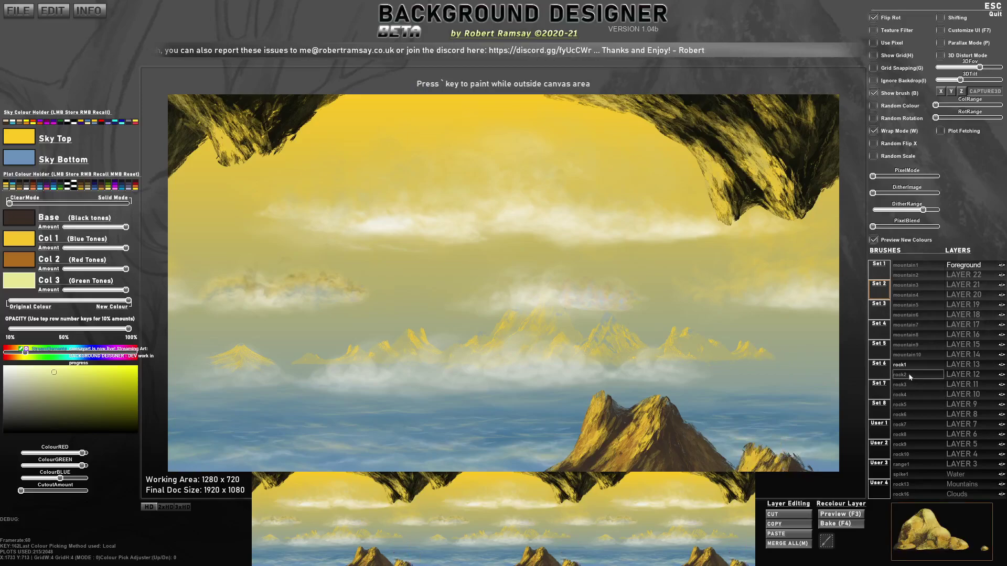
Try the rock6 and rock7 brushes and stamp rock8 at scale 0.75 in the canvas's lower-left corner.
{"action": "left_click", "coordinate": [910, 415]}
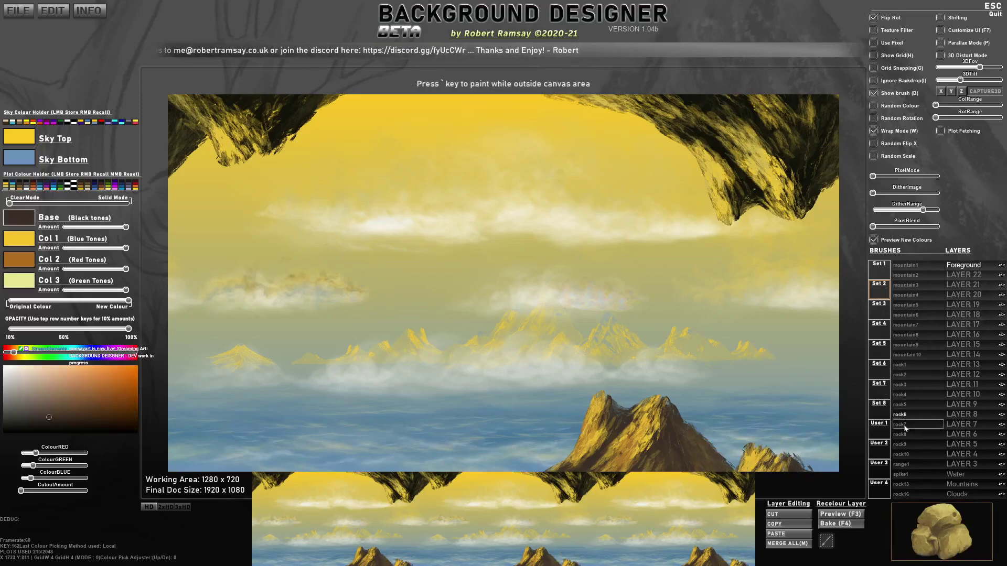
{"action": "left_click", "coordinate": [904, 426]}
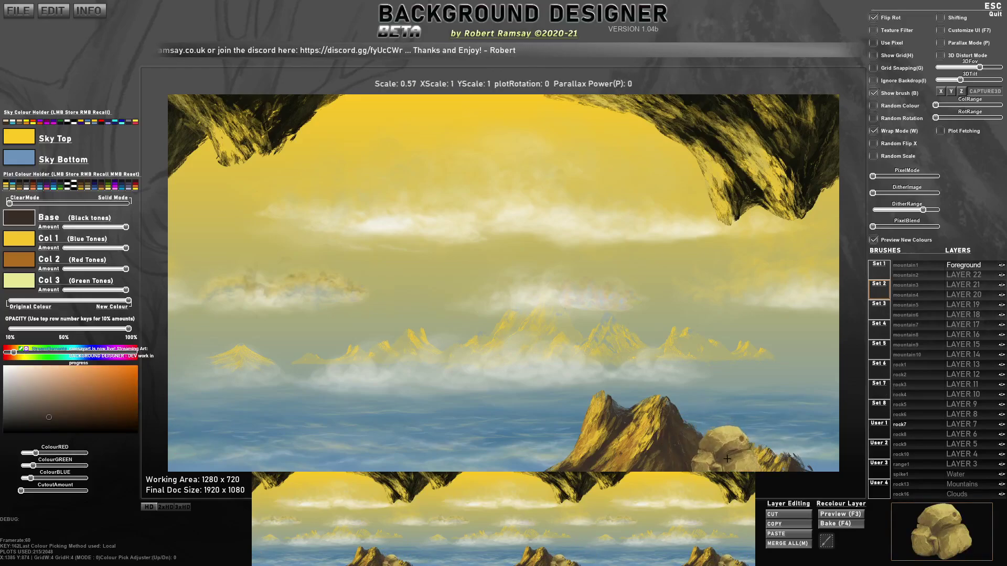
{"action": "left_click", "coordinate": [910, 434]}
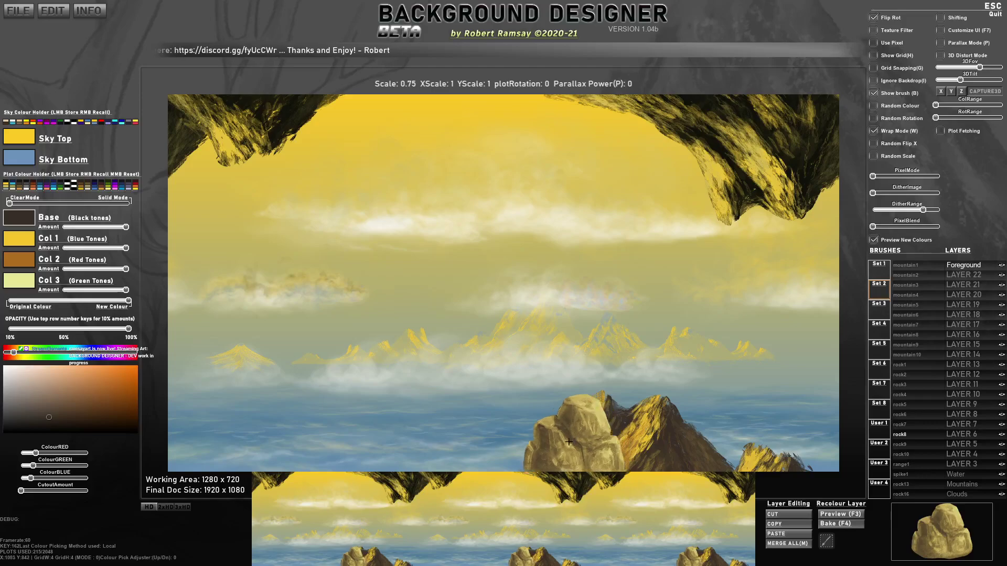
{"action": "left_click", "coordinate": [225, 446]}
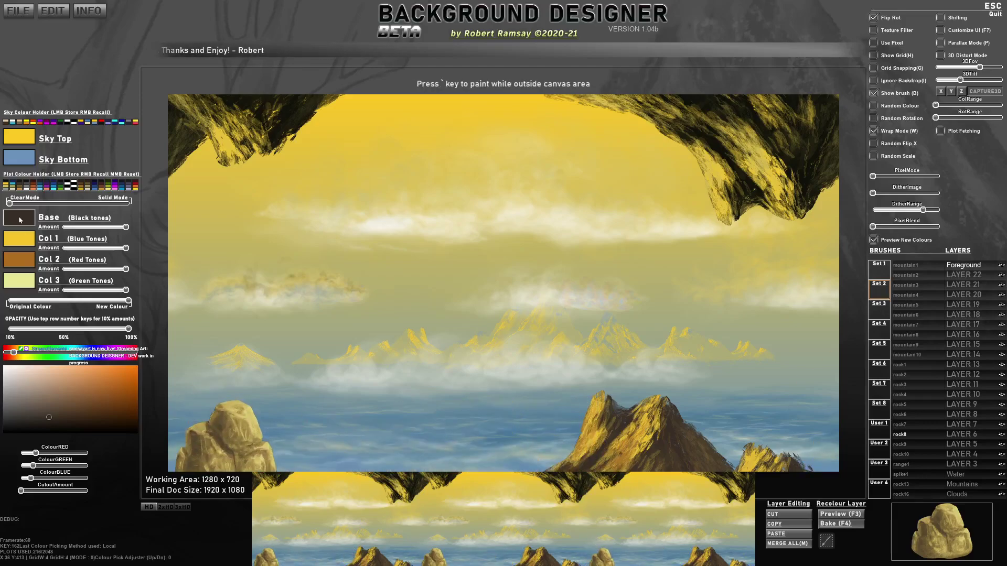
Darken the Base colour to a near-black brown and stamp the range1 brush at scale 1 along the canvas's lower edge.
{"action": "left_click", "coordinate": [57, 429]}
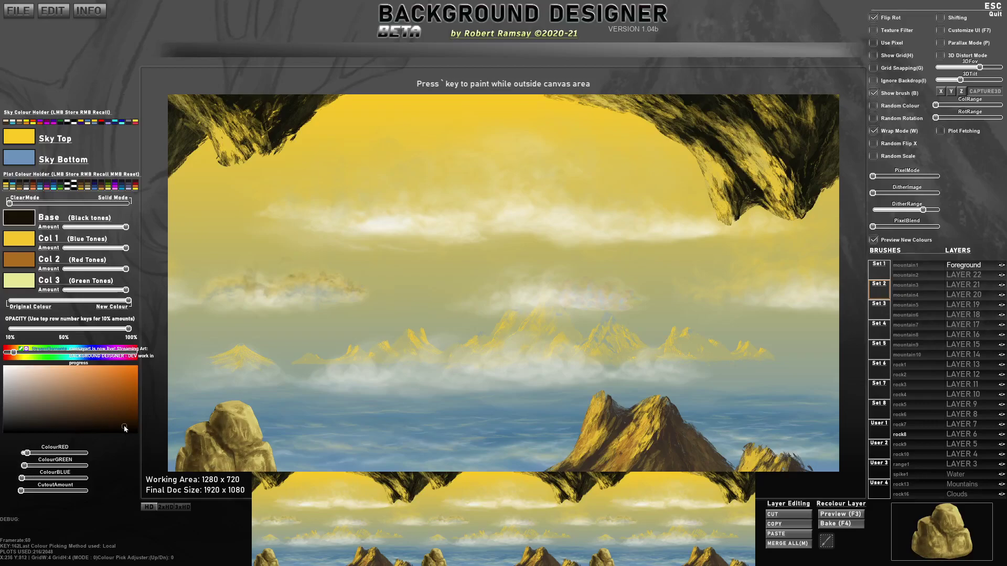
{"action": "left_click", "coordinate": [918, 464]}
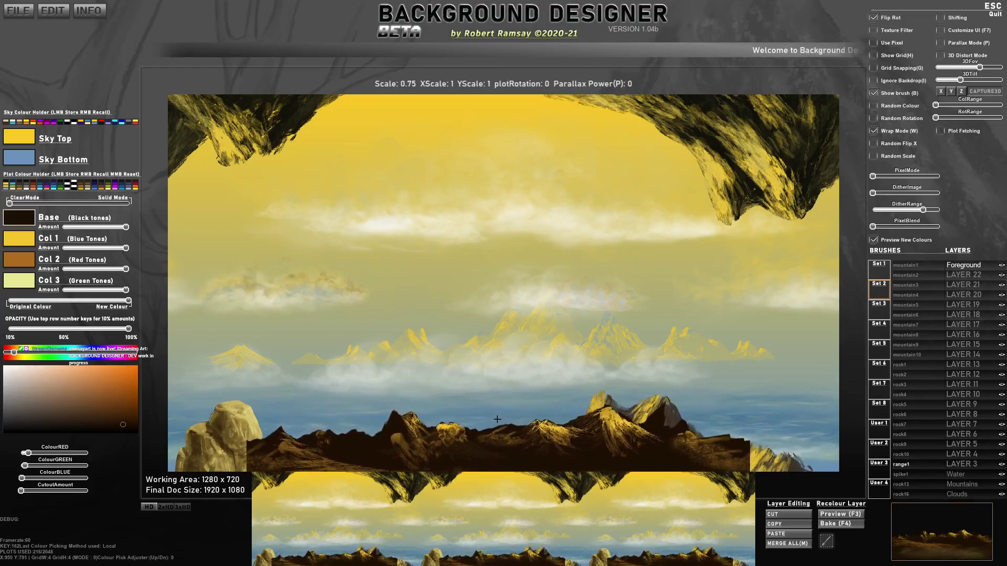
{"action": "scroll", "coordinate": [524, 414], "scroll_direction": "up", "scroll_amount": 4}
{"action": "scroll", "coordinate": [548, 413], "scroll_direction": "up", "scroll_amount": 2}
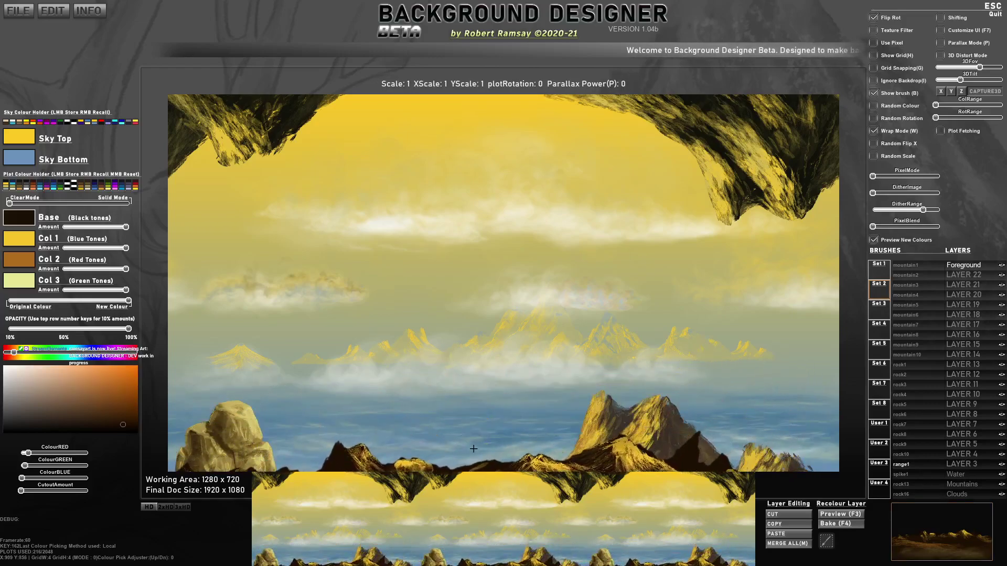
{"action": "left_click", "coordinate": [359, 450]}
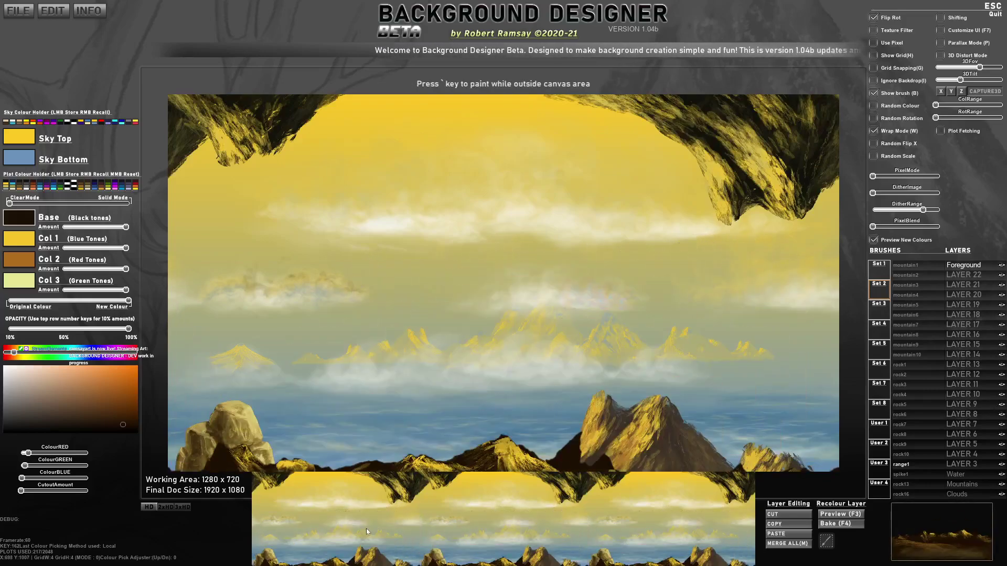
Replace the range1 stamp with a new one at scale 1 along the canvas's lower edge, and rename LAYER 20 as Fore1.
{"action": "left_click", "coordinate": [925, 314]}
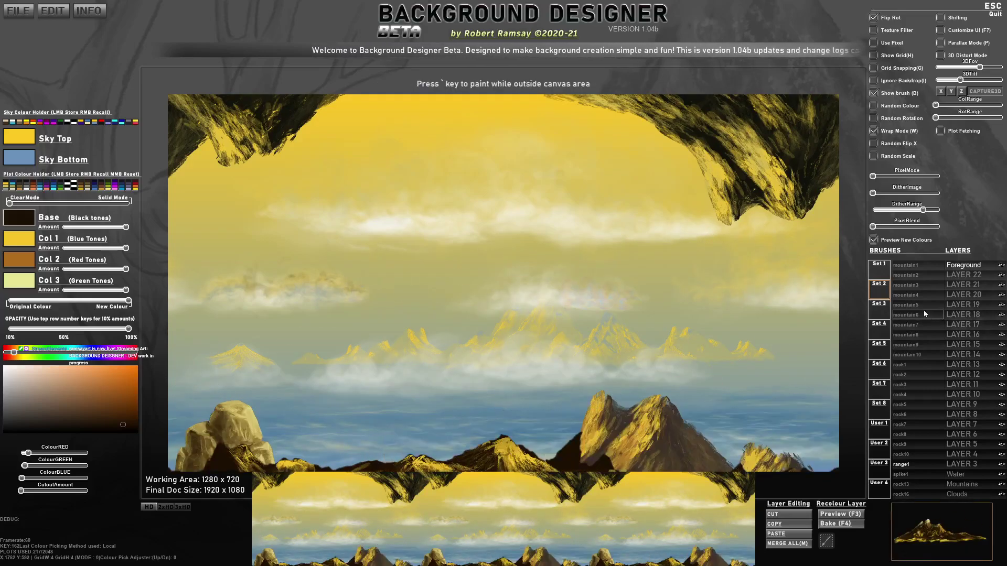
{"action": "key", "text": "ctrl+z"}
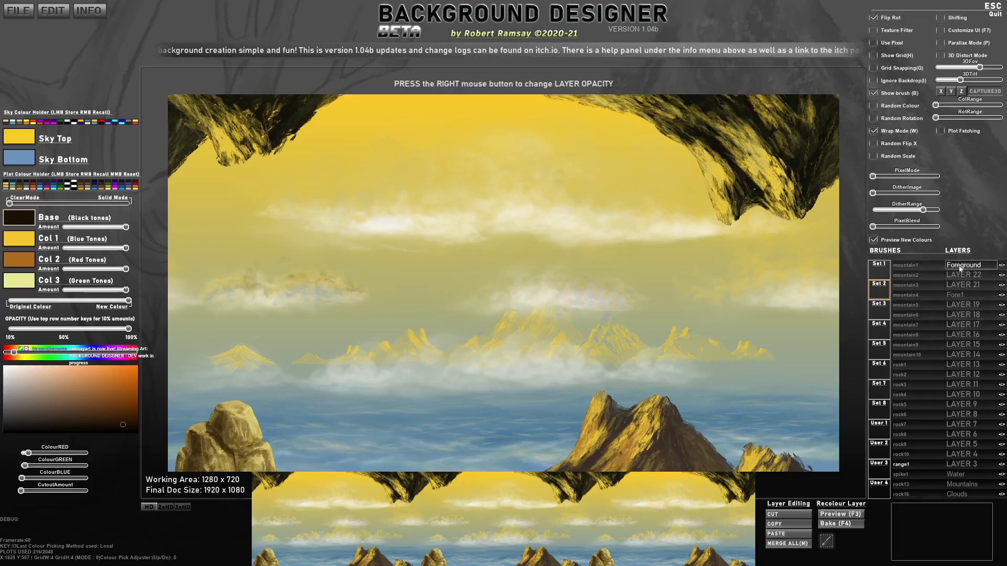
{"action": "scroll", "coordinate": [478, 429], "scroll_direction": "up", "scroll_amount": 3}
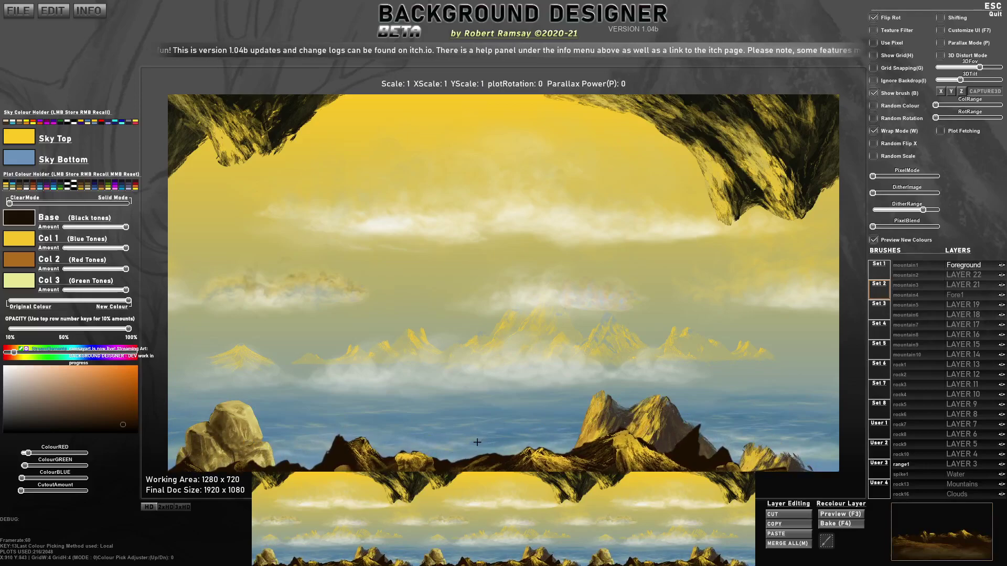
{"action": "left_click", "coordinate": [478, 442]}
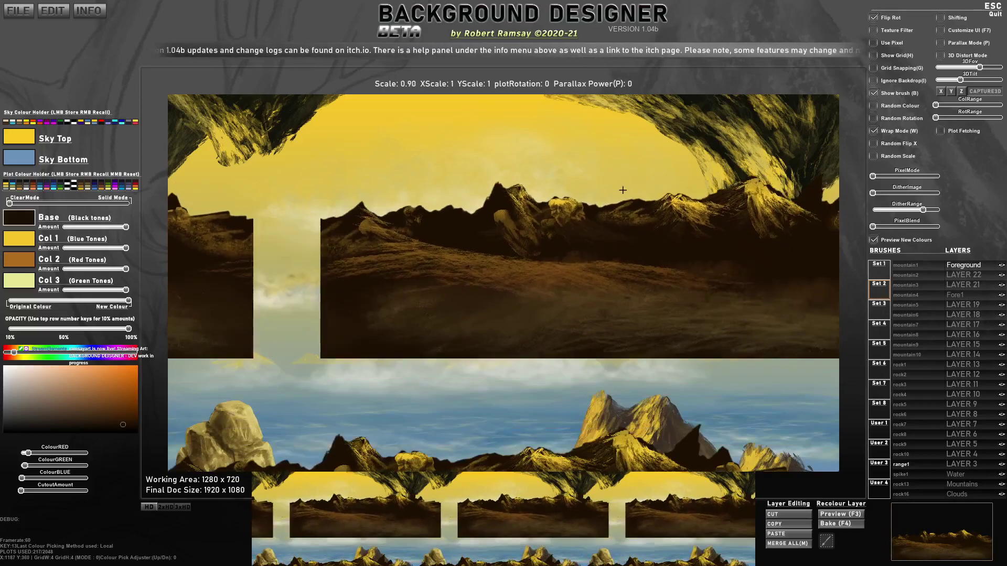
{"action": "left_click", "coordinate": [913, 306]}
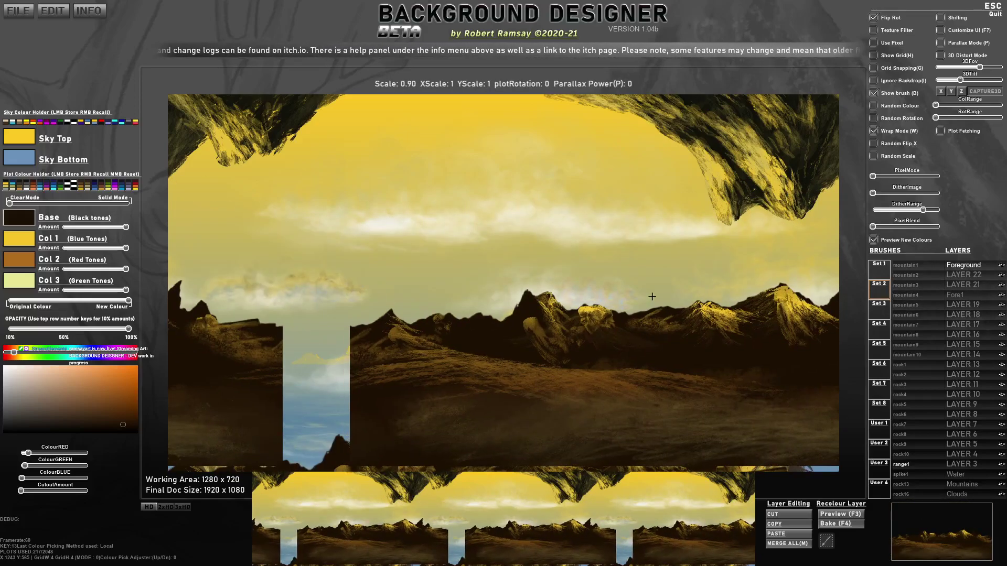
Hide the brush and preview the scene in Parallax Mode with parallax power up to 20, leaving the mode off when finished.
{"action": "key", "text": "b"}
{"action": "key", "text": "p"}
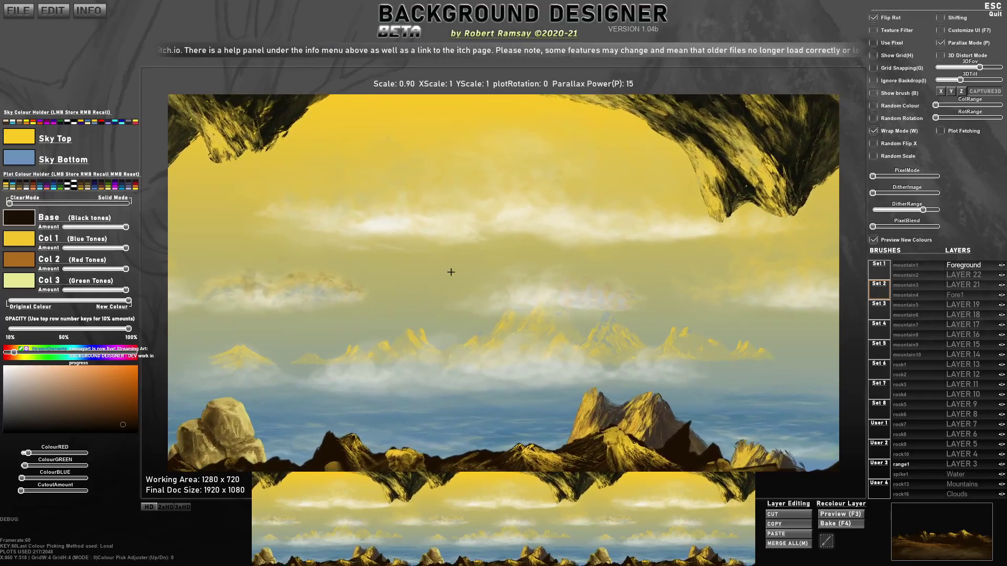
{"action": "key", "text": "p"}
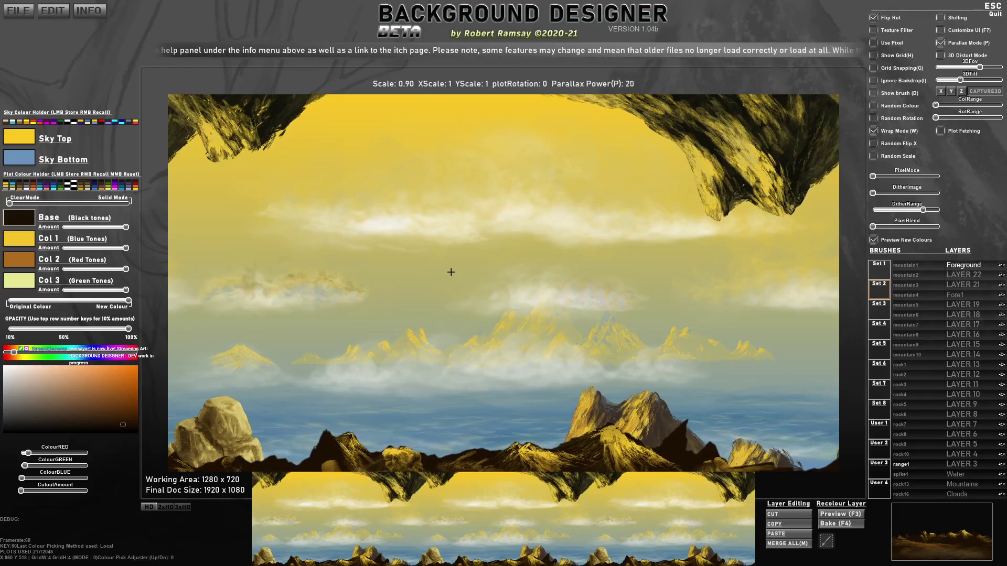
{"action": "key", "text": "p"}
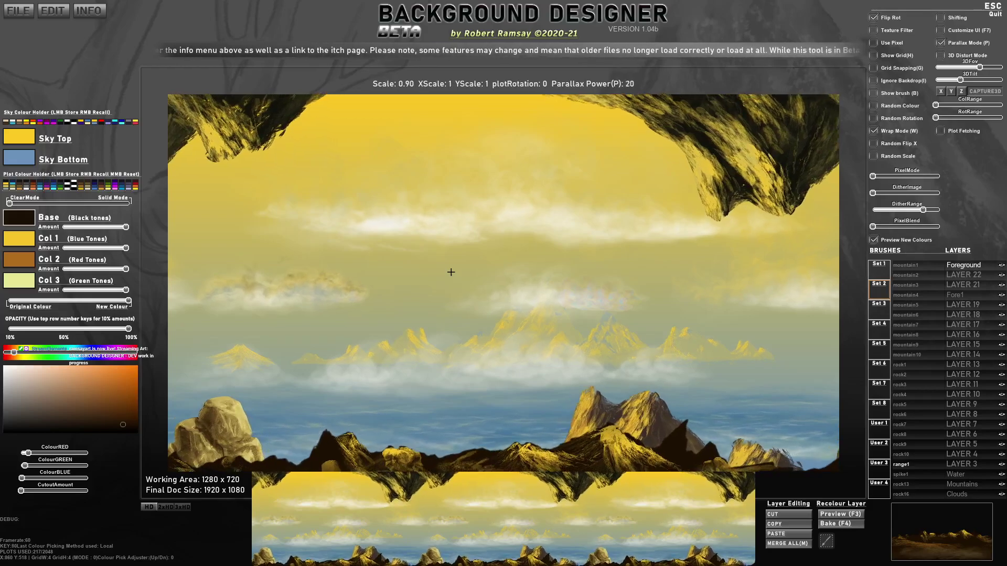
{"action": "key", "text": "p"}
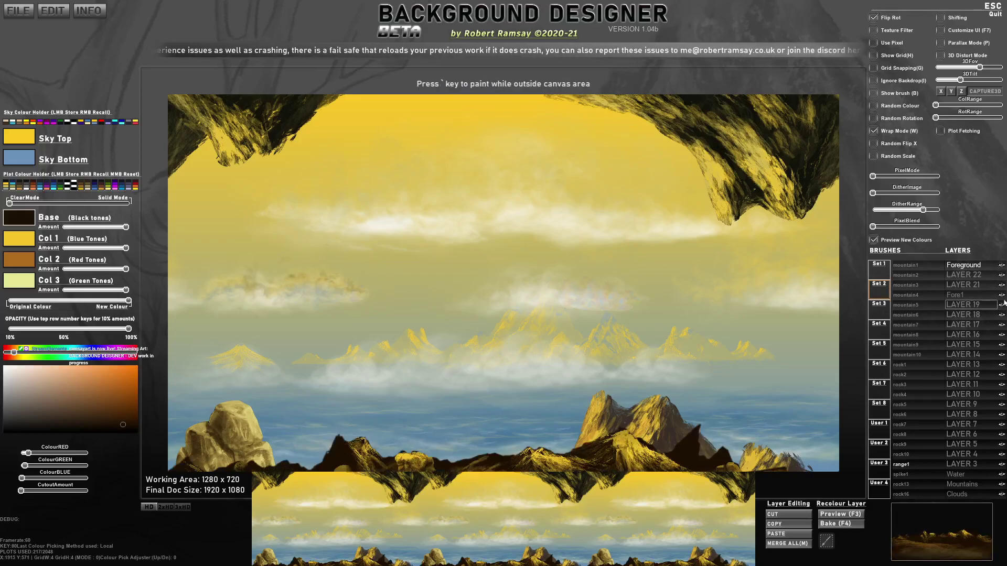
Rename LAYER 21 as Reeds and browse the brush sets from Set 3 through to Set 7.
{"action": "left_click", "coordinate": [988, 295]}
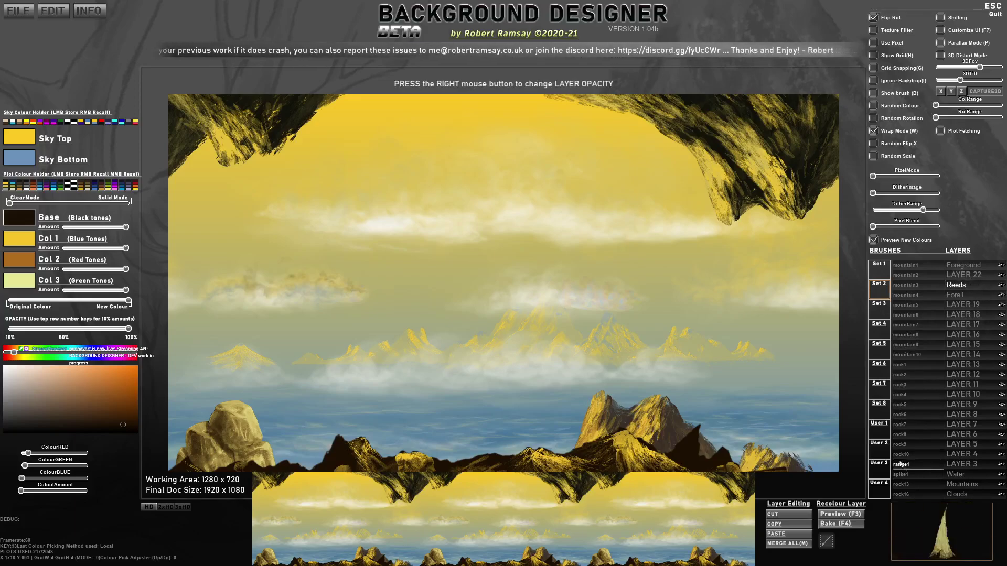
{"action": "left_click", "coordinate": [879, 309]}
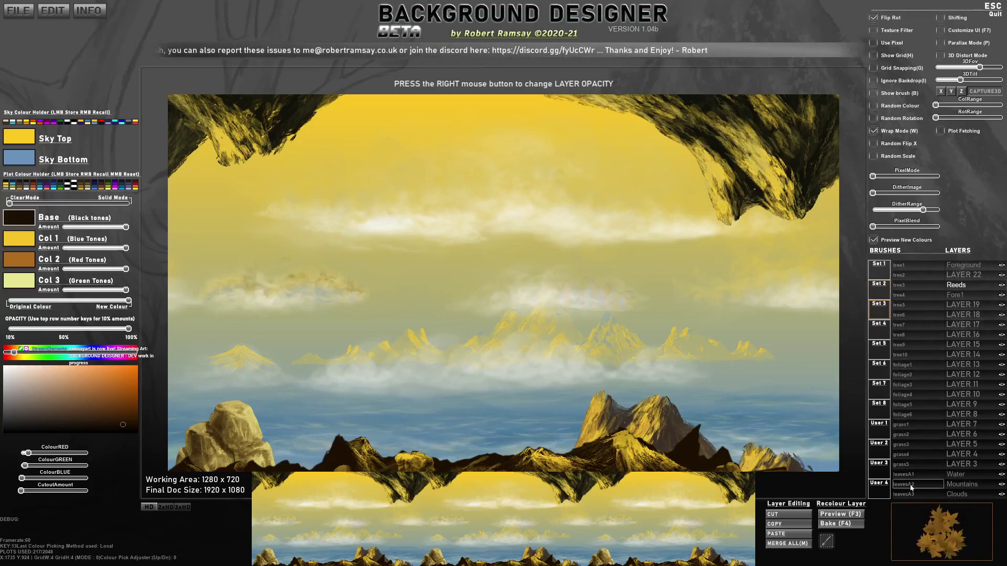
{"action": "left_click", "coordinate": [879, 329]}
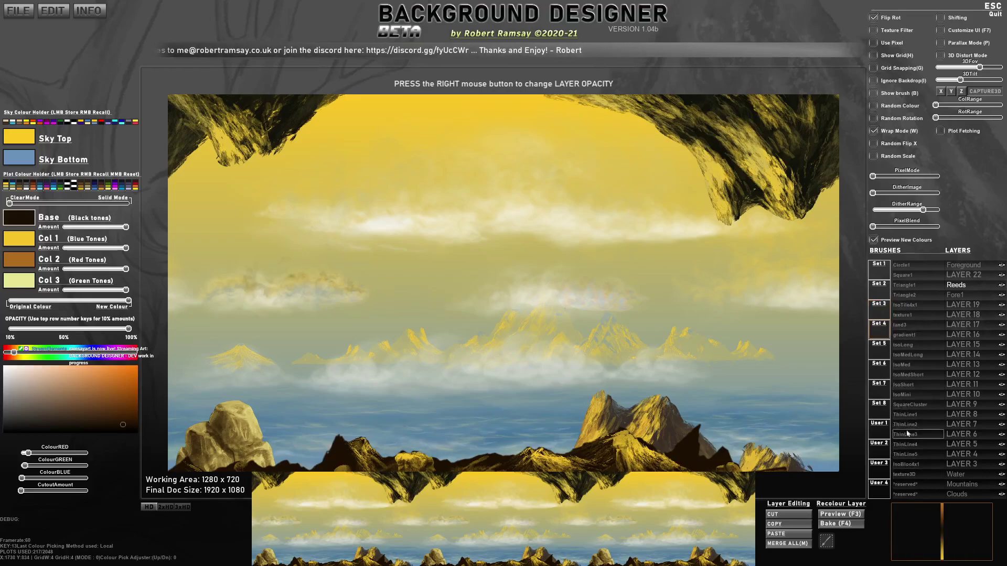
{"action": "left_click", "coordinate": [884, 344]}
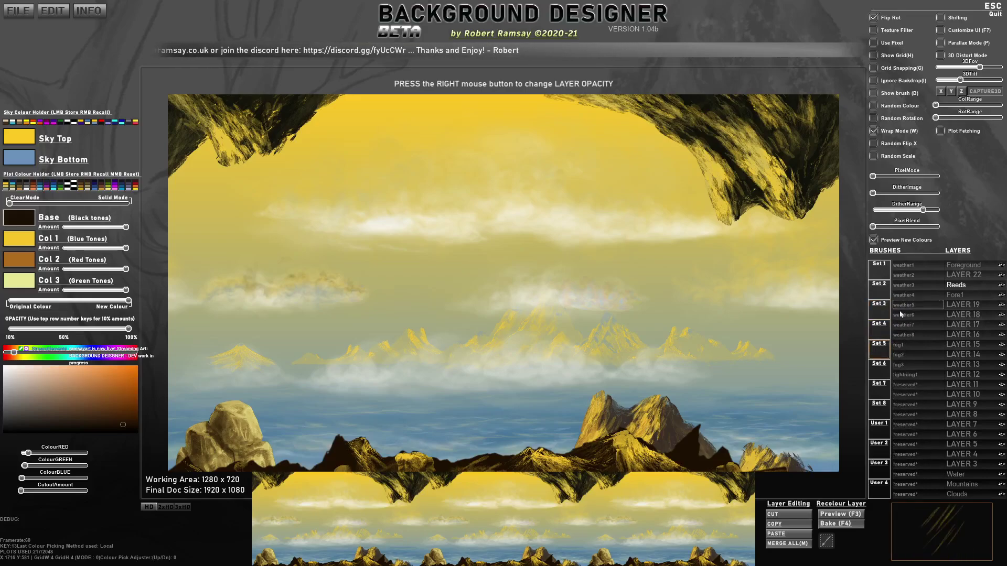
{"action": "left_click", "coordinate": [886, 377]}
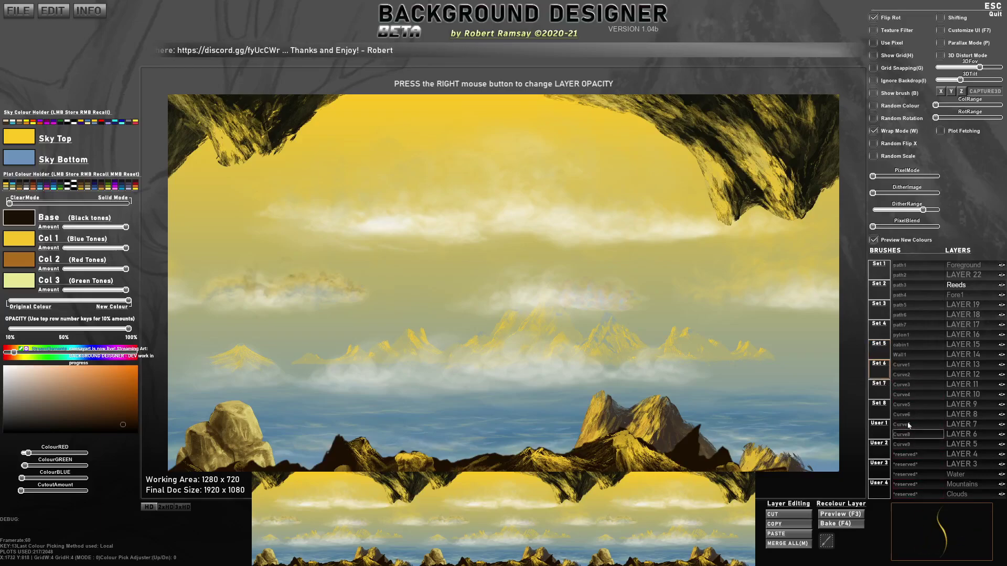
{"action": "left_click", "coordinate": [880, 394]}
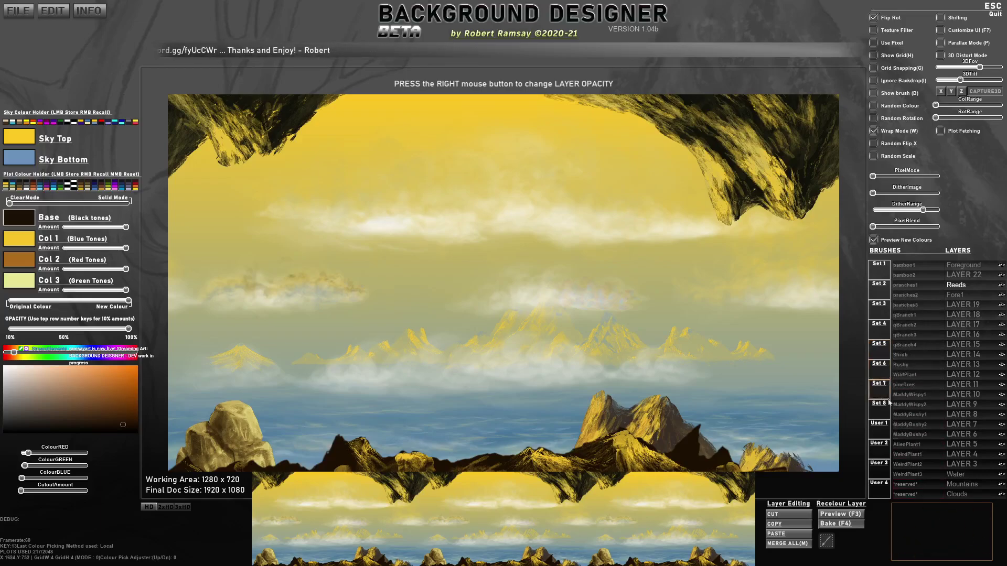
Show the brush and try MaddyWispy1-2 and MaddyBushy1-3 combined, flipped vertically at the canvas's upper edge.
{"action": "left_click", "coordinate": [920, 397]}
{"action": "left_click", "coordinate": [921, 405]}
{"action": "left_click", "coordinate": [921, 414]}
{"action": "left_click", "coordinate": [923, 428]}
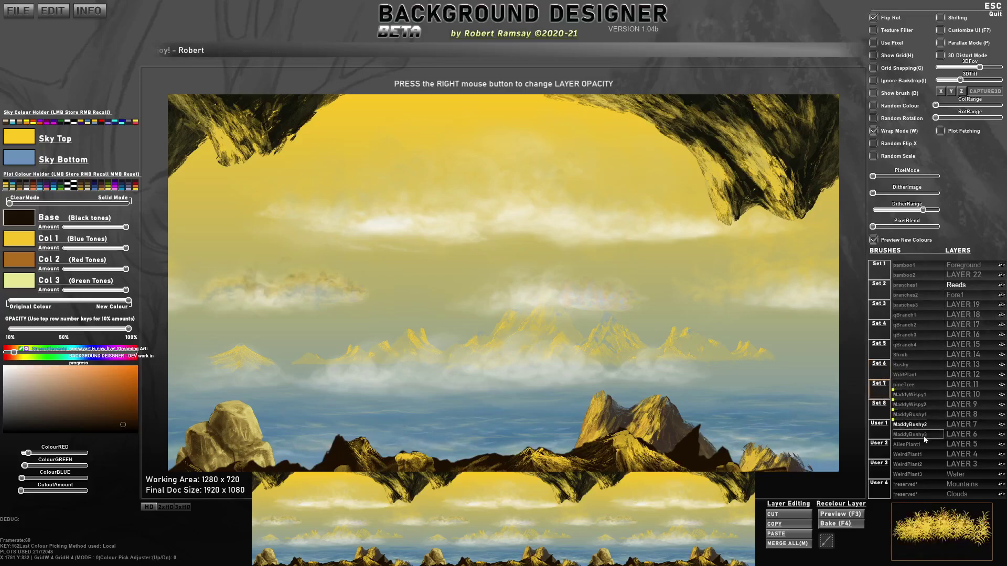
{"action": "left_click", "coordinate": [926, 433]}
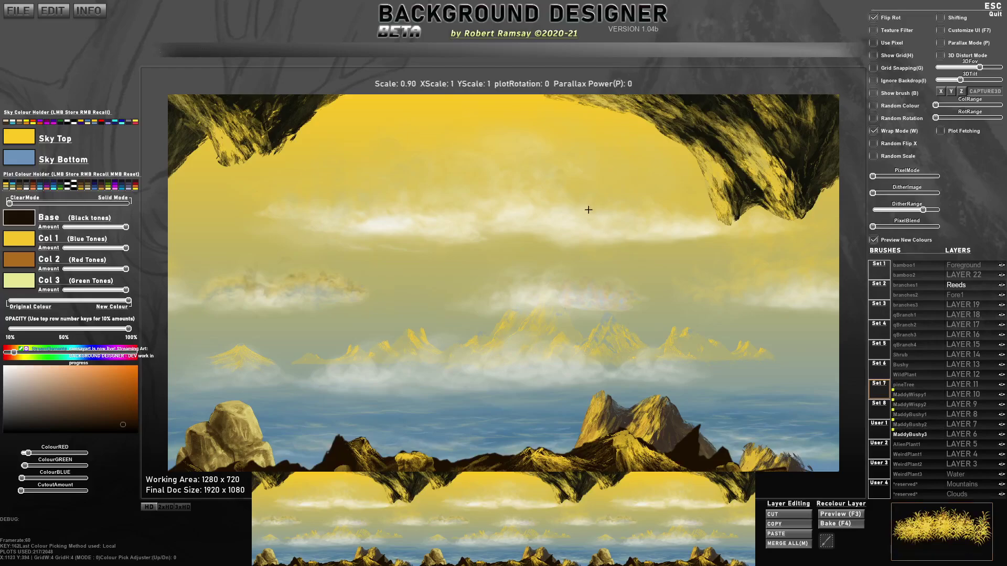
{"action": "key", "text": "b"}
{"action": "mouse_move", "coordinate": [592, 249]}
{"action": "left_mouse_down"}
{"action": "mouse_move", "coordinate": [525, 210]}
{"action": "mouse_move", "coordinate": [551, 221]}
{"action": "mouse_move", "coordinate": [524, 205]}
{"action": "mouse_move", "coordinate": [541, 191]}
{"action": "left_mouse_up"}
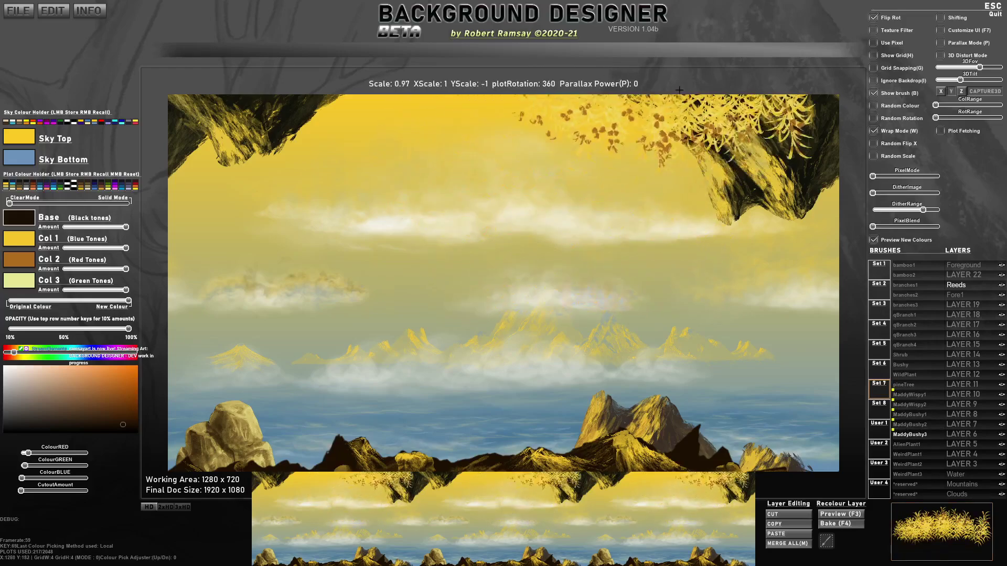
Combine only the MaddyWispy1 and MaddyWispy2 brushes at scale 0.92 and flip them vertically to hang down.
{"action": "left_click", "coordinate": [919, 397]}
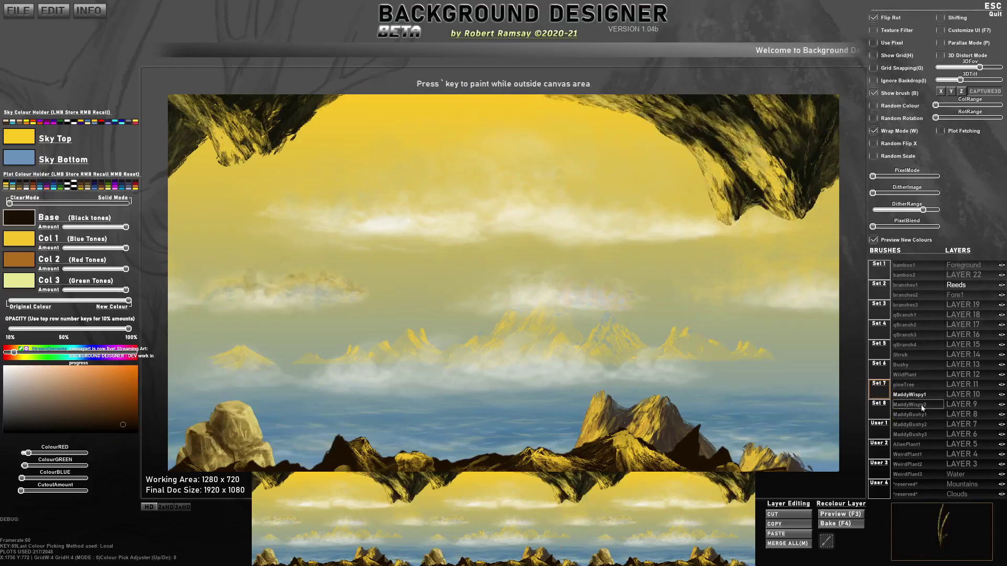
{"action": "left_click", "coordinate": [923, 401]}
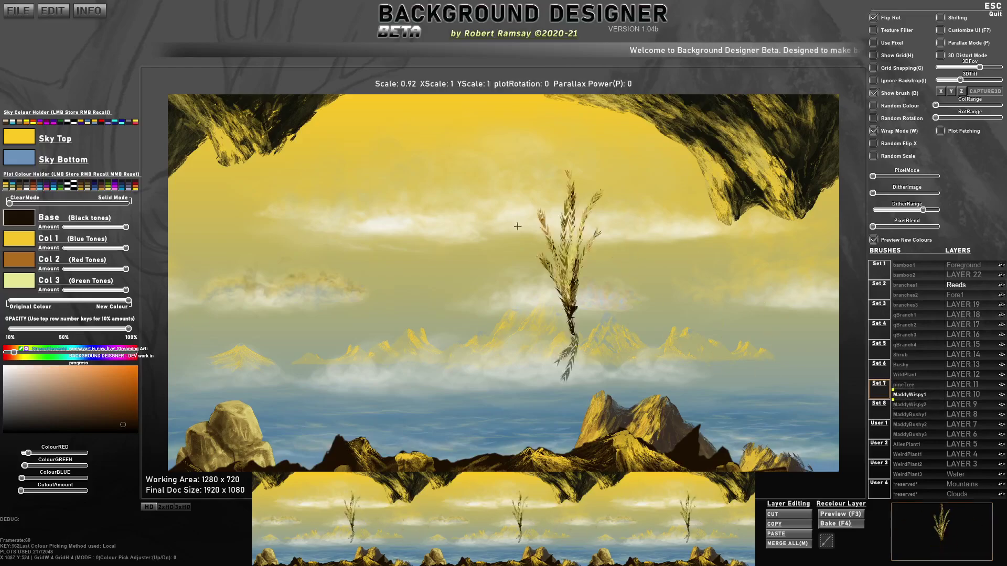
{"action": "key", "text": "y"}
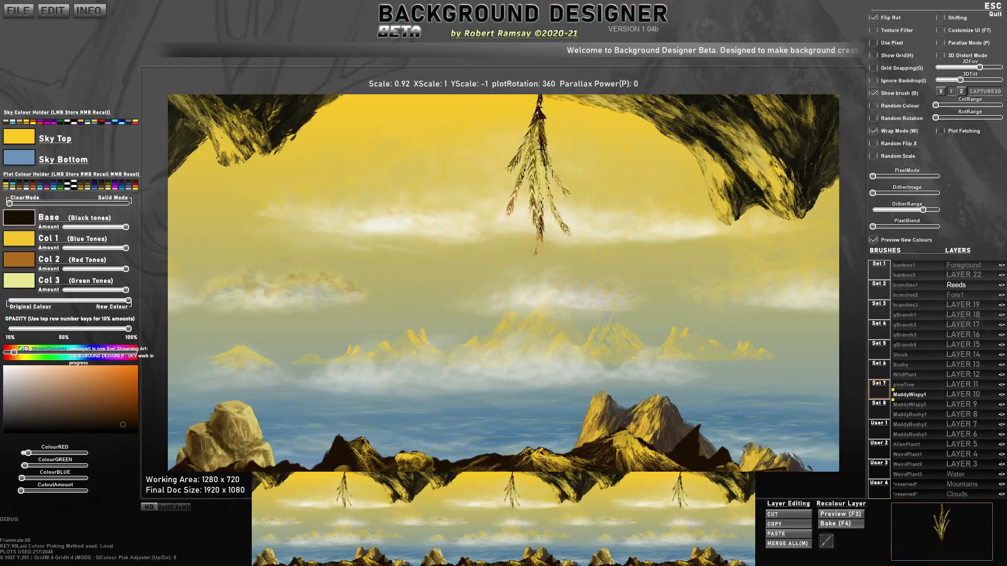
Try random colours, switch colour picking to Document to sample the scene's yellows, and set Col 1 to a mid green.
{"action": "key", "text": "Tab"}
{"action": "key", "text": "space"}
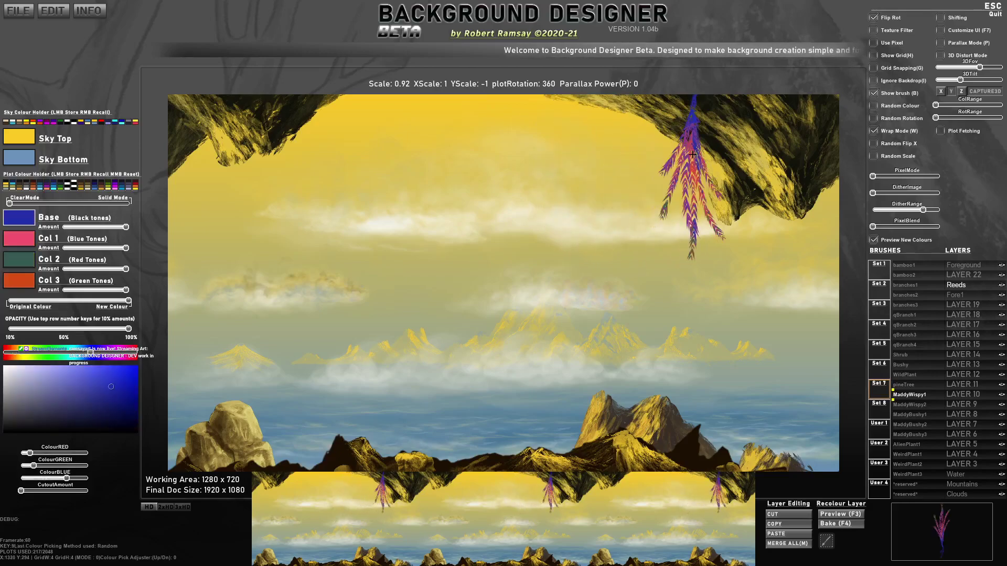
{"action": "key", "text": "Tab"}
{"action": "key", "text": "Tab"}
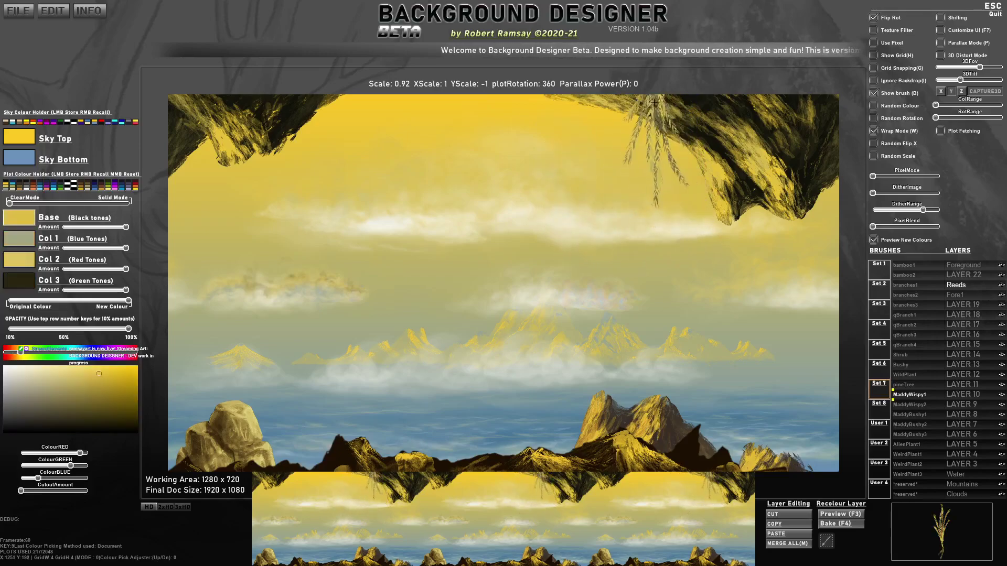
{"action": "left_click", "coordinate": [19, 235]}
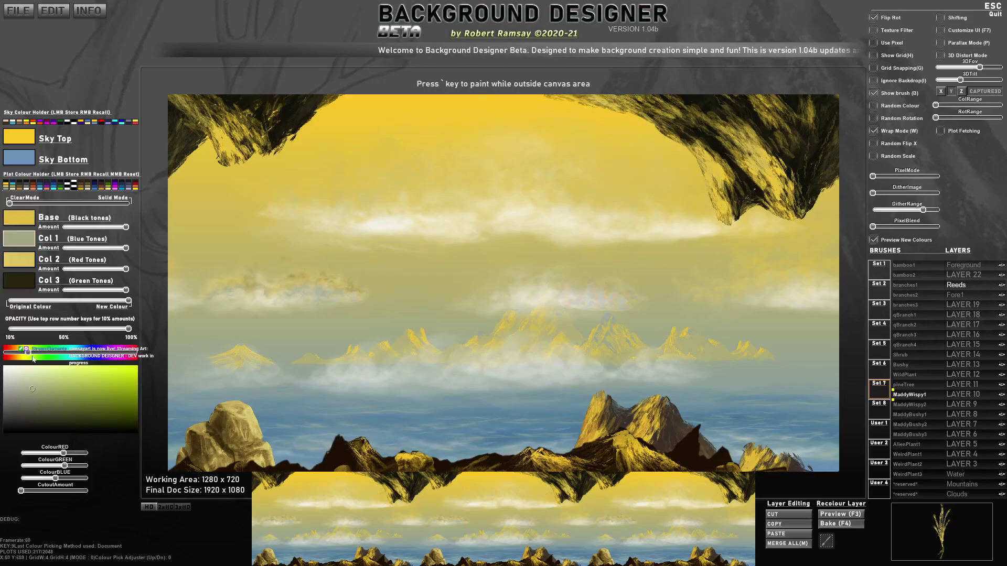
{"action": "left_click_drag", "start_coordinate": [21, 350], "coordinate": [38, 352]}
{"action": "left_click", "coordinate": [97, 404]}
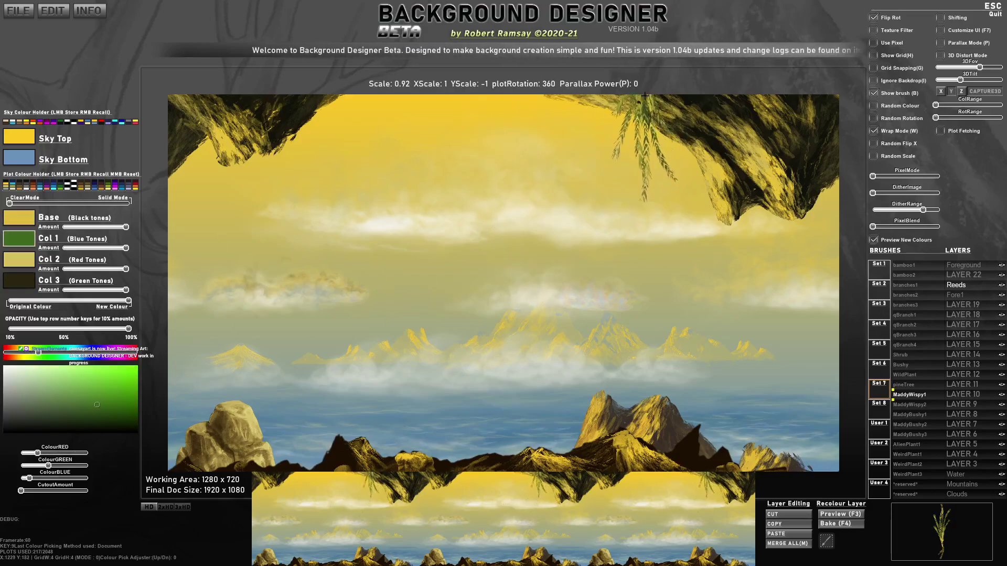
Stamp hanging reeds over the upper-right cliff, turning on Random Scale and Random Flip X for the stamps.
{"action": "left_click", "coordinate": [613, 79]}
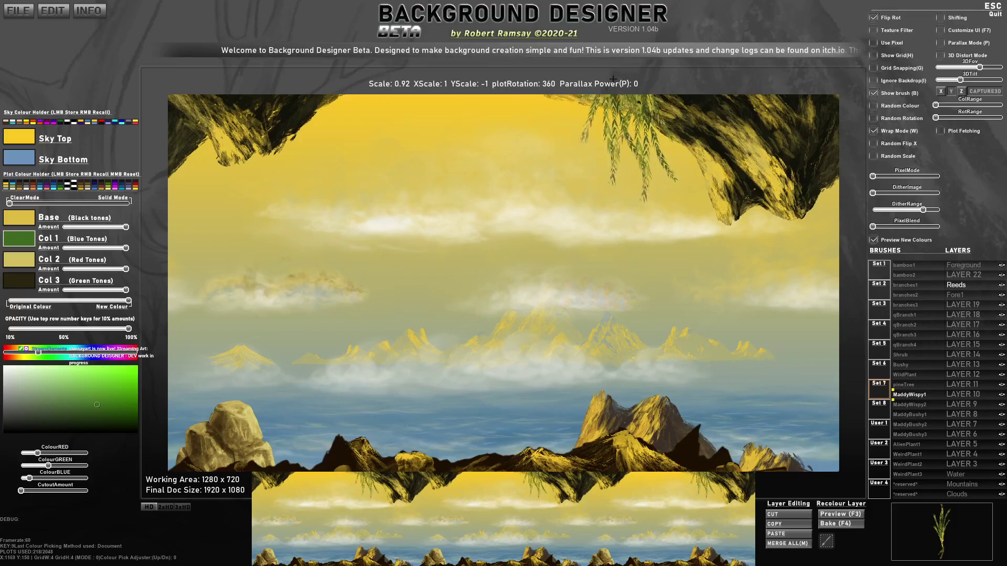
{"action": "left_click", "coordinate": [874, 156]}
{"action": "left_click", "coordinate": [656, 81]}
{"action": "left_click", "coordinate": [603, 81]}
{"action": "left_click", "coordinate": [707, 85]}
{"action": "left_click", "coordinate": [707, 84]}
{"action": "left_click", "coordinate": [672, 86]}
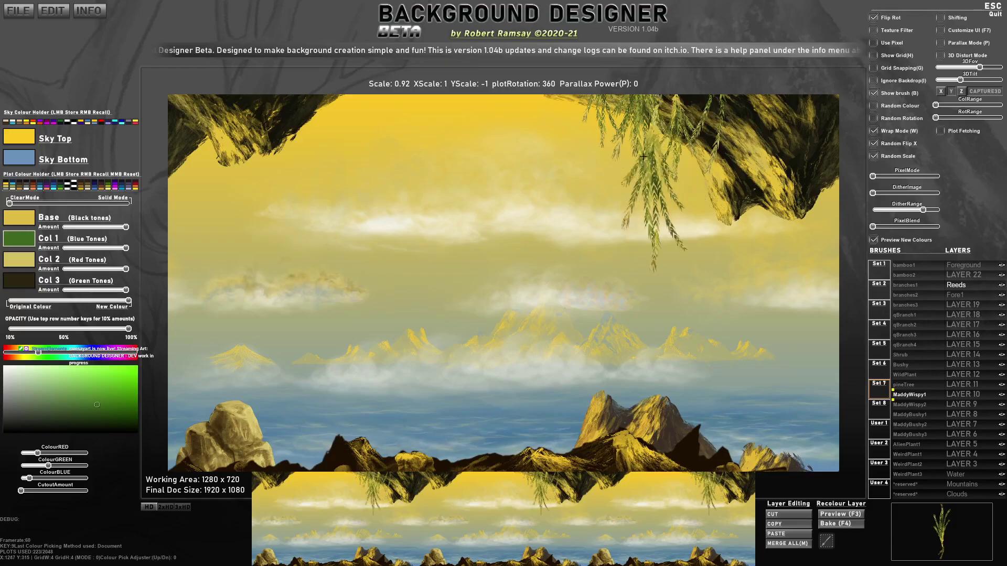
Stamp hanging reeds across the upper-left cliff out to the canvas's left edge.
{"action": "left_click", "coordinate": [256, 99]}
{"action": "left_click", "coordinate": [287, 100]}
{"action": "left_click", "coordinate": [210, 115]}
{"action": "left_click", "coordinate": [186, 129]}
{"action": "left_click", "coordinate": [172, 136]}
{"action": "left_click", "coordinate": [177, 124]}
{"action": "left_click", "coordinate": [189, 118]}
{"action": "left_click", "coordinate": [175, 108]}
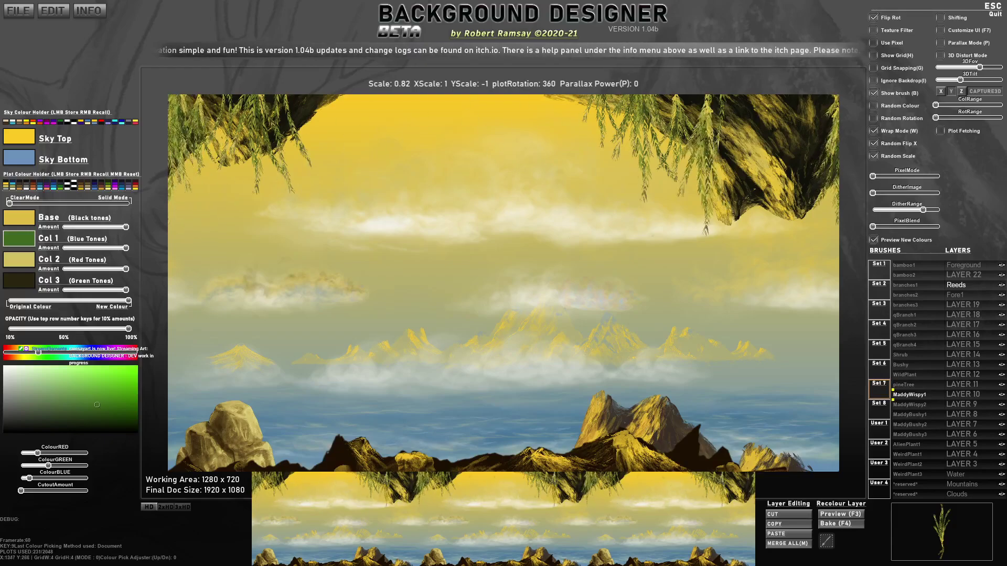
Build a long hanging reed strand down from the inner end of the upper-right cliff, reducing the scale from 0.65 to 0.32.
{"action": "left_click", "coordinate": [598, 102]}
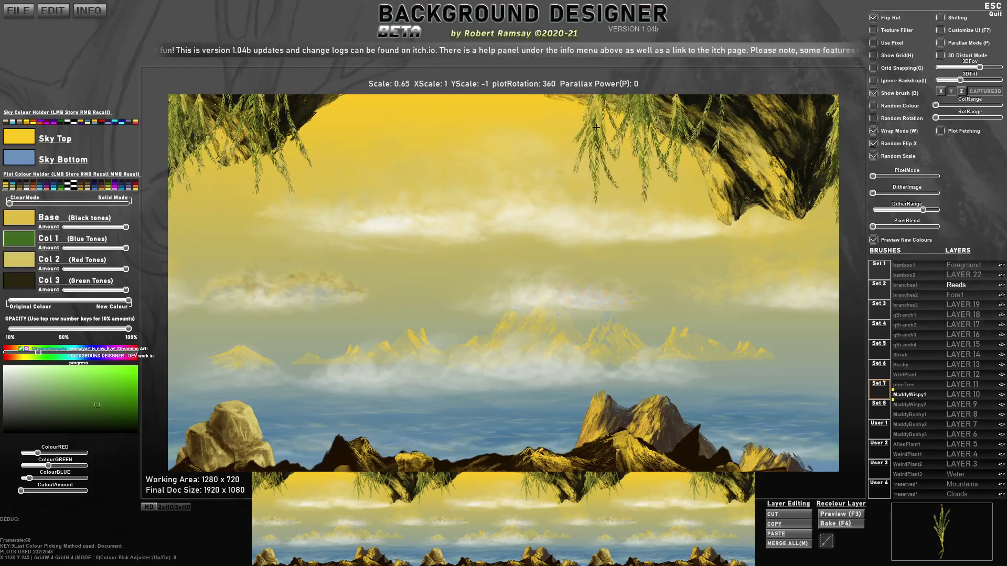
{"action": "left_click", "coordinate": [593, 103]}
{"action": "left_click", "coordinate": [592, 111]}
{"action": "left_click", "coordinate": [594, 119]}
{"action": "left_click", "coordinate": [593, 128]}
{"action": "left_click", "coordinate": [594, 136]}
{"action": "left_click", "coordinate": [594, 145]}
{"action": "left_click_drag", "start_coordinate": [594, 145], "coordinate": [595, 249]}
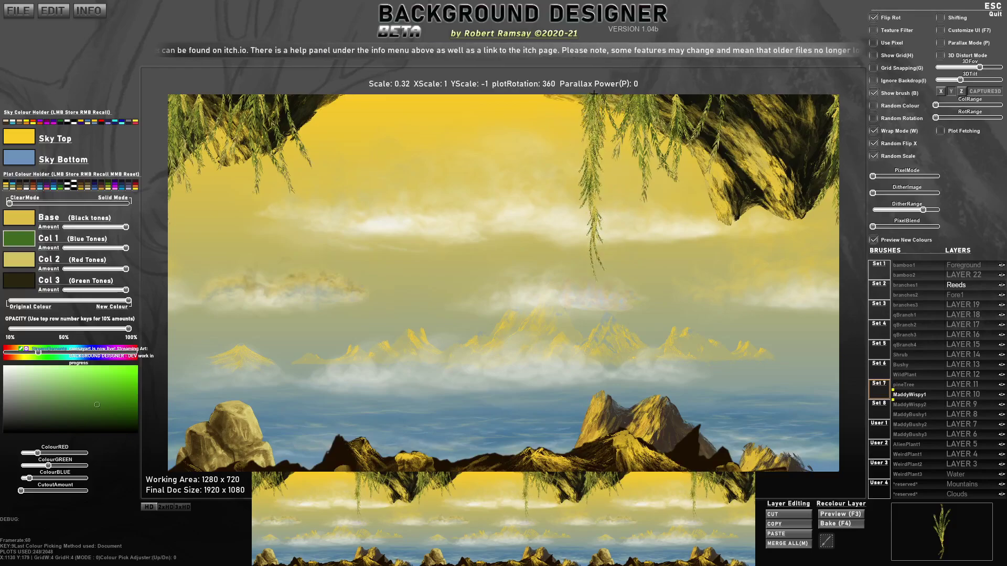
Add more hanging reed strands at scale 0.32 along the upper-right cliff and at the upper-left cliff's inner end.
{"action": "left_click", "coordinate": [647, 104]}
{"action": "left_click", "coordinate": [647, 123]}
{"action": "left_click", "coordinate": [647, 142]}
{"action": "left_click", "coordinate": [647, 160]}
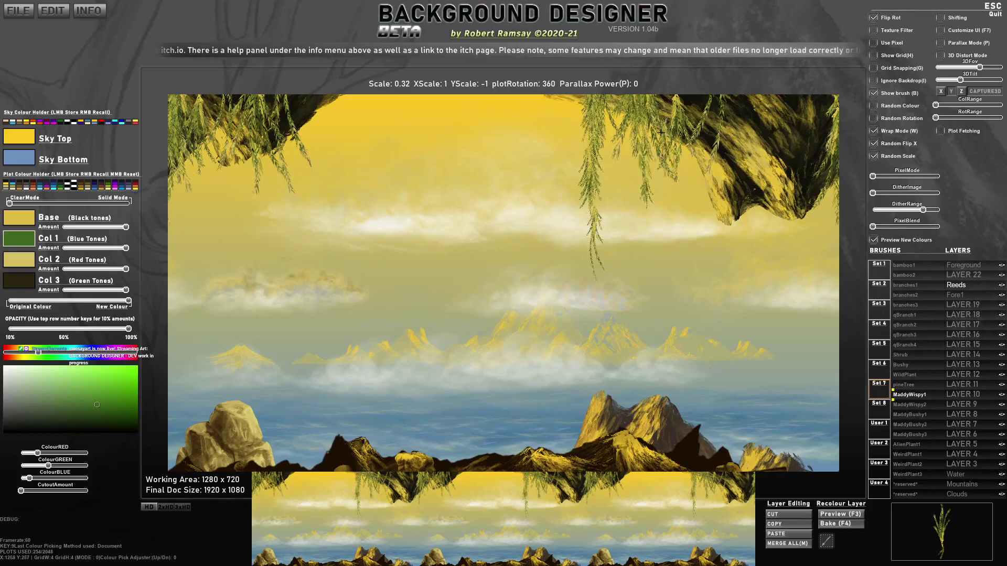
{"action": "left_click_drag", "start_coordinate": [668, 103], "coordinate": [701, 96]}
{"action": "mouse_move", "coordinate": [555, 104]}
{"action": "left_mouse_down"}
{"action": "mouse_move", "coordinate": [553, 141]}
{"action": "mouse_move", "coordinate": [556, 105]}
{"action": "left_mouse_up"}
{"action": "mouse_move", "coordinate": [294, 105]}
{"action": "left_mouse_down"}
{"action": "mouse_move", "coordinate": [296, 183]}
{"action": "mouse_move", "coordinate": [304, 120]}
{"action": "mouse_move", "coordinate": [289, 144]}
{"action": "mouse_move", "coordinate": [290, 221]}
{"action": "left_mouse_up"}
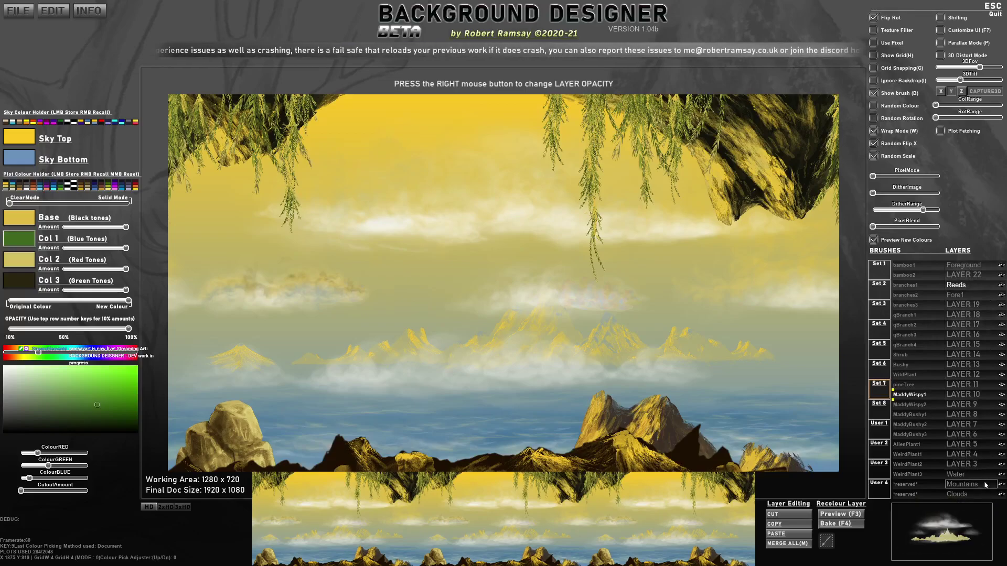
Make LAYER 22 active and choose the WeirdPlant2 brush at scale 0.30 after trying WeirdPlant1.
{"action": "left_click", "coordinate": [1003, 486]}
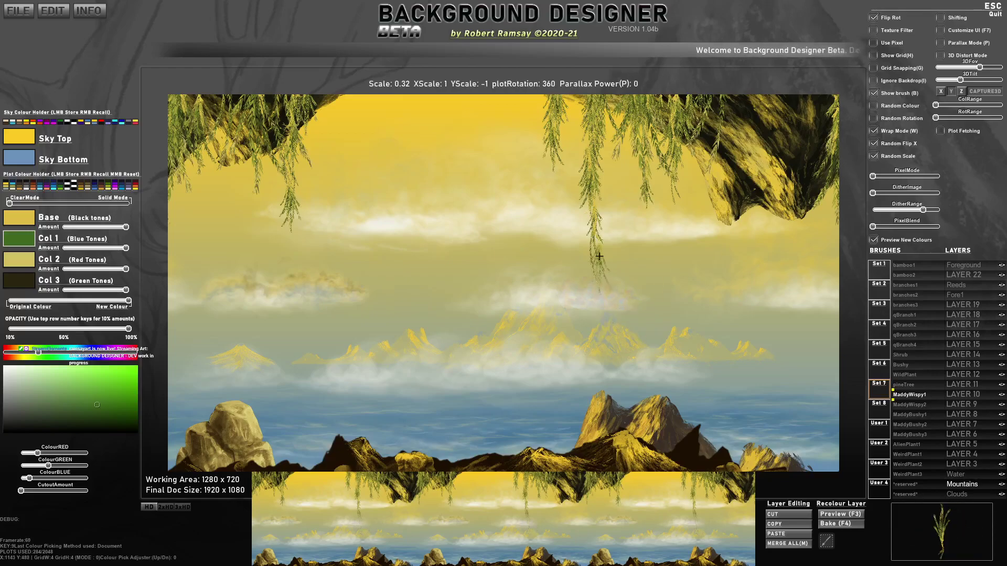
{"action": "left_click", "coordinate": [913, 455]}
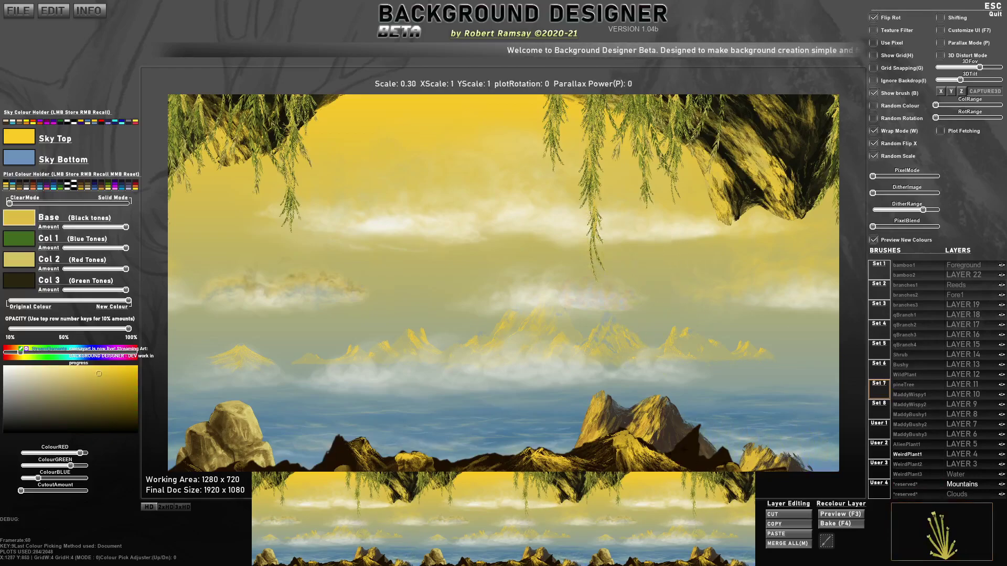
{"action": "left_click", "coordinate": [963, 275]}
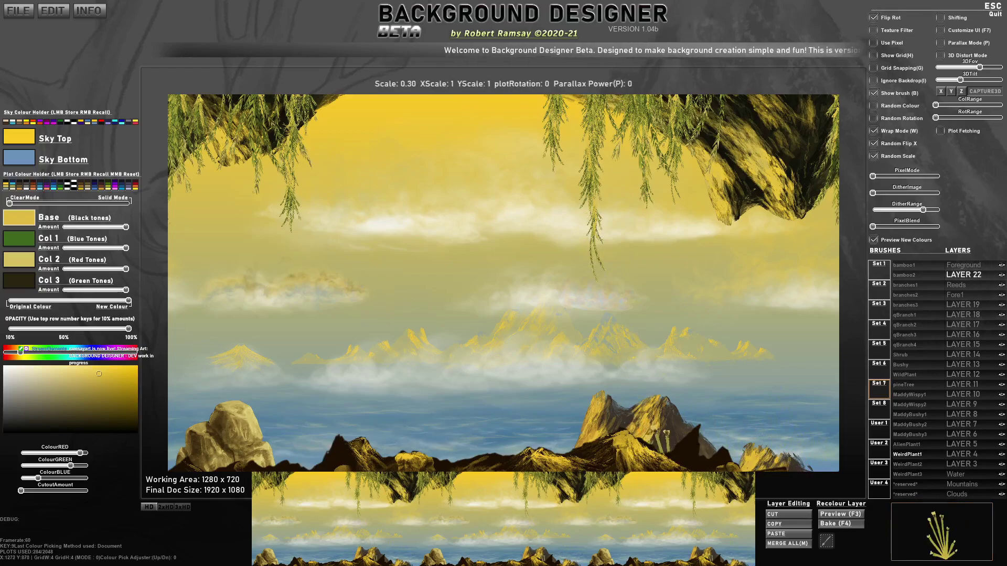
{"action": "left_click", "coordinate": [933, 466]}
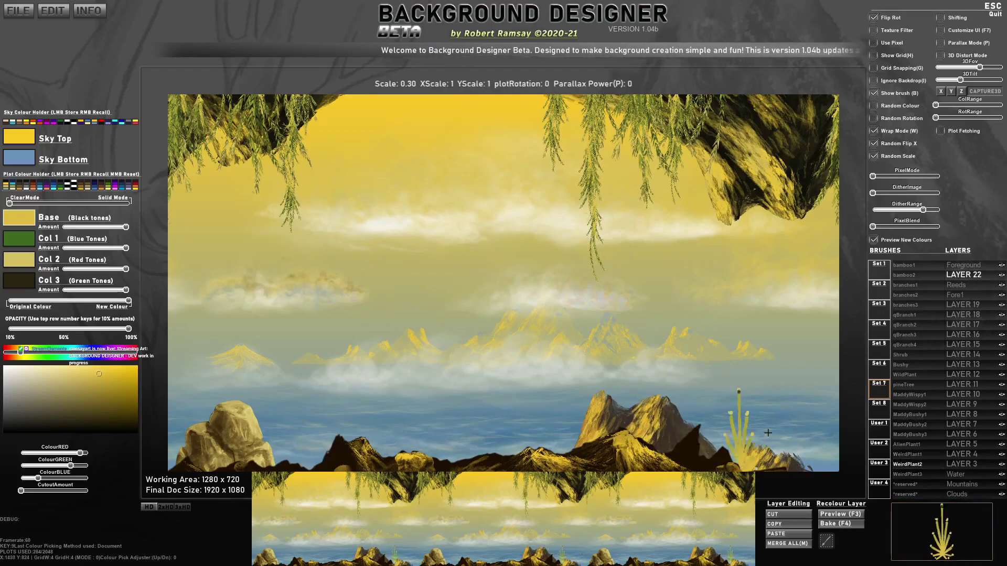
Cycle the WeirdPlant2 brush through random colour sets and stamp plants at scale 0.20 beside the lower-right rocks.
{"action": "key", "text": "Tab"}
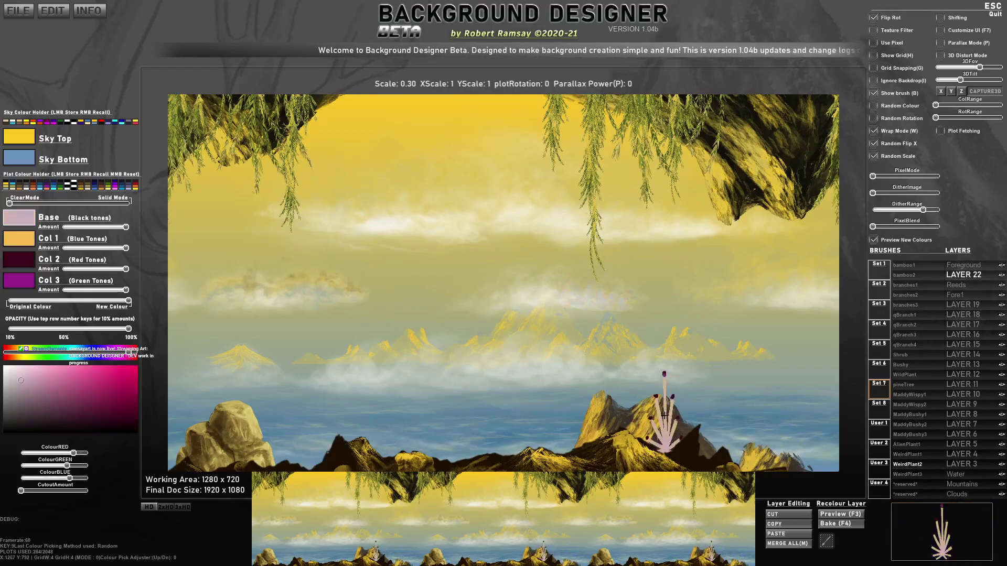
{"action": "key", "text": "Tab"}
{"action": "key", "text": "Tab"}
{"action": "key", "text": "Tab"}
{"action": "key", "text": "Tab"}
{"action": "key", "text": "Tab"}
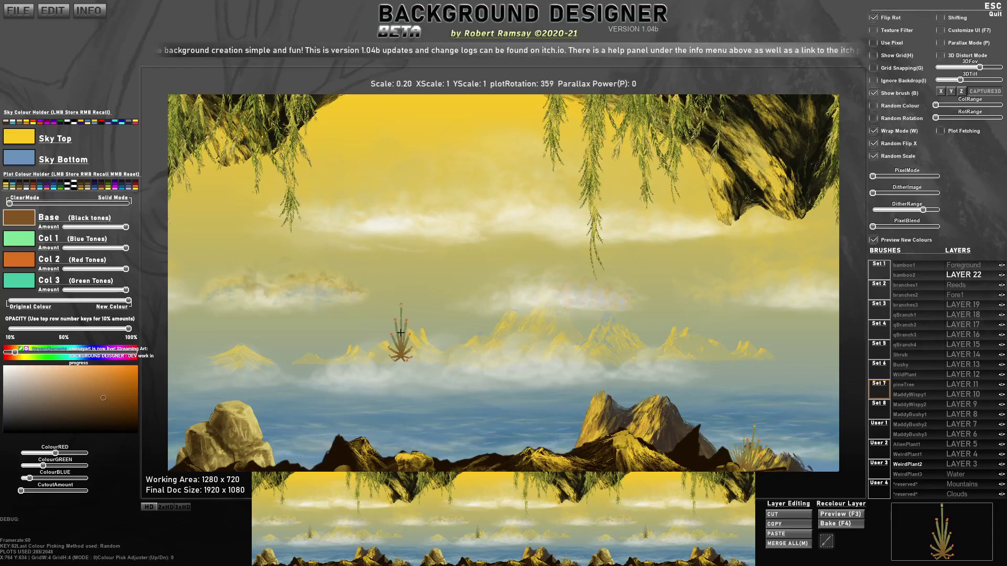
Darken the Base colour to a near-black brown and stamp more small plants among the lower-right rocks.
{"action": "left_click", "coordinate": [103, 420]}
{"action": "left_click", "coordinate": [105, 423]}
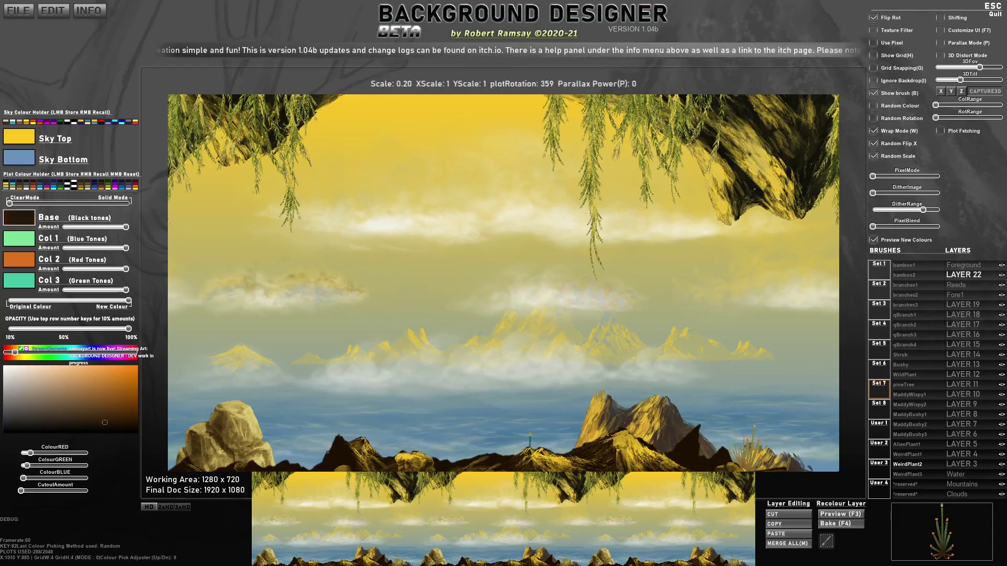
{"action": "scroll", "coordinate": [742, 456], "scroll_direction": "down", "scroll_amount": 1}
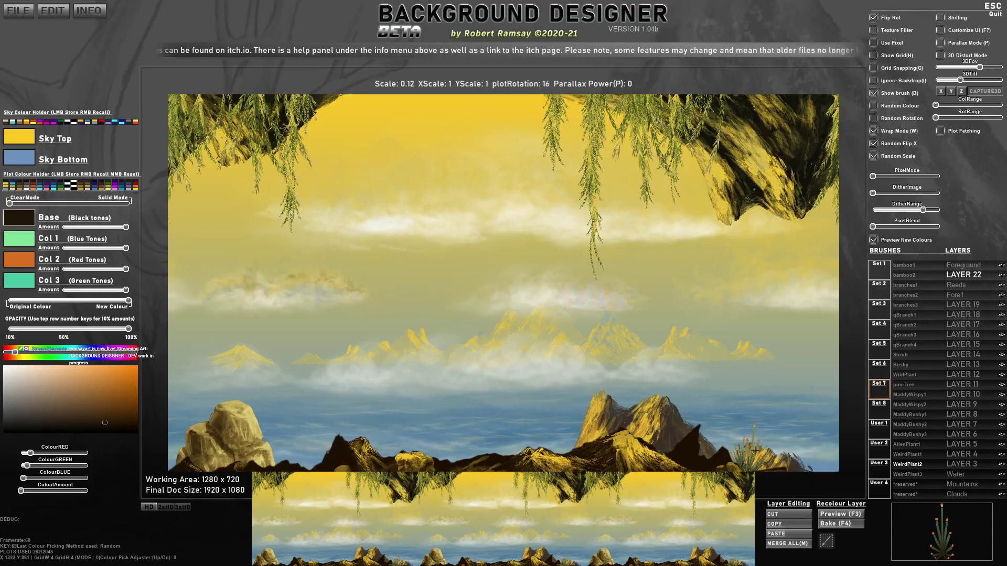
Try the WeirdPlant2 brush on the Foreground layer at different rotations and scales up to 0.97.
{"action": "left_click", "coordinate": [964, 265]}
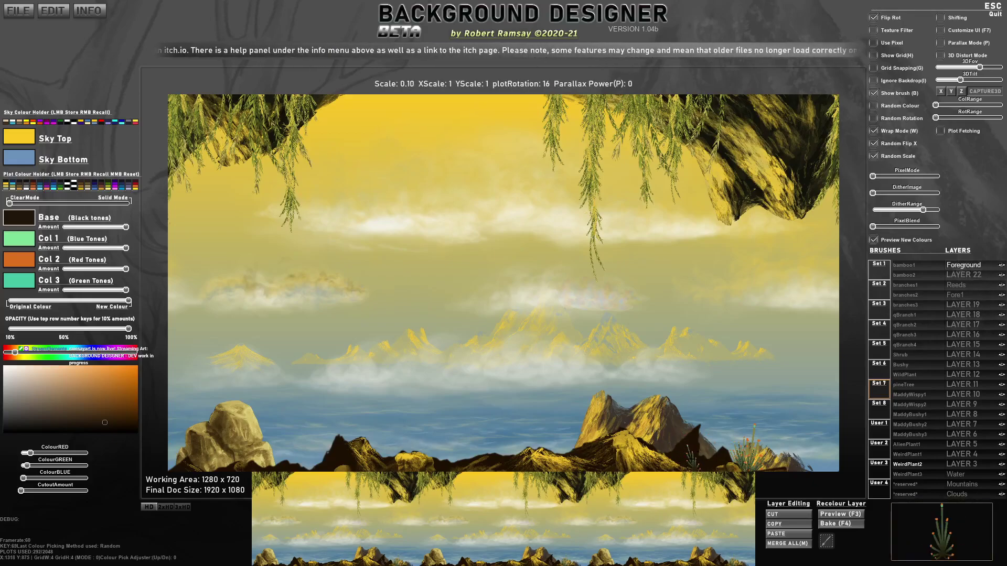
{"action": "scroll", "coordinate": [692, 460], "scroll_direction": "up", "scroll_amount": 5}
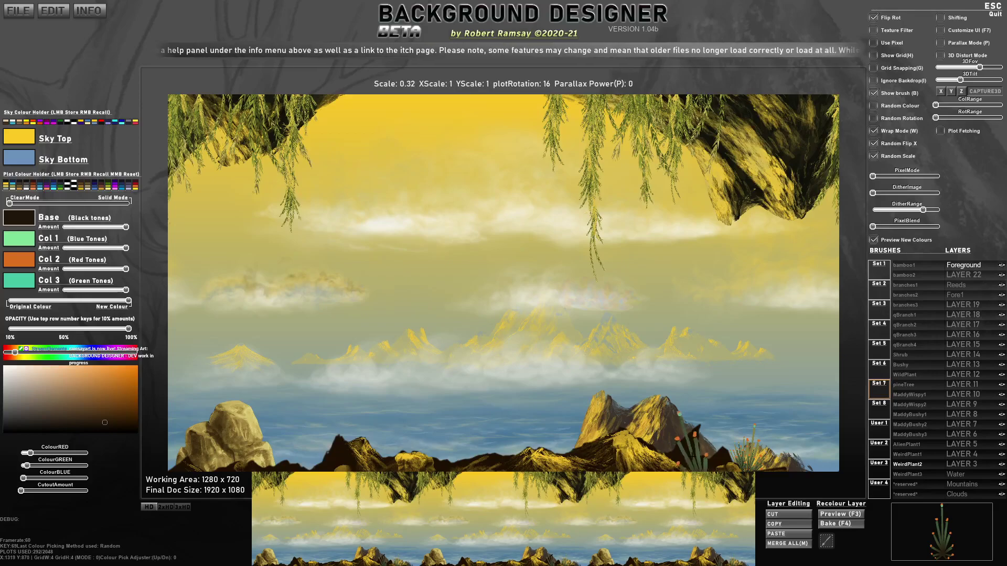
{"action": "scroll", "coordinate": [689, 445], "scroll_direction": "up", "scroll_amount": 11}
{"action": "key", "text": "r"}
{"action": "scroll", "coordinate": [503, 291], "scroll_direction": "down", "scroll_amount": 1}
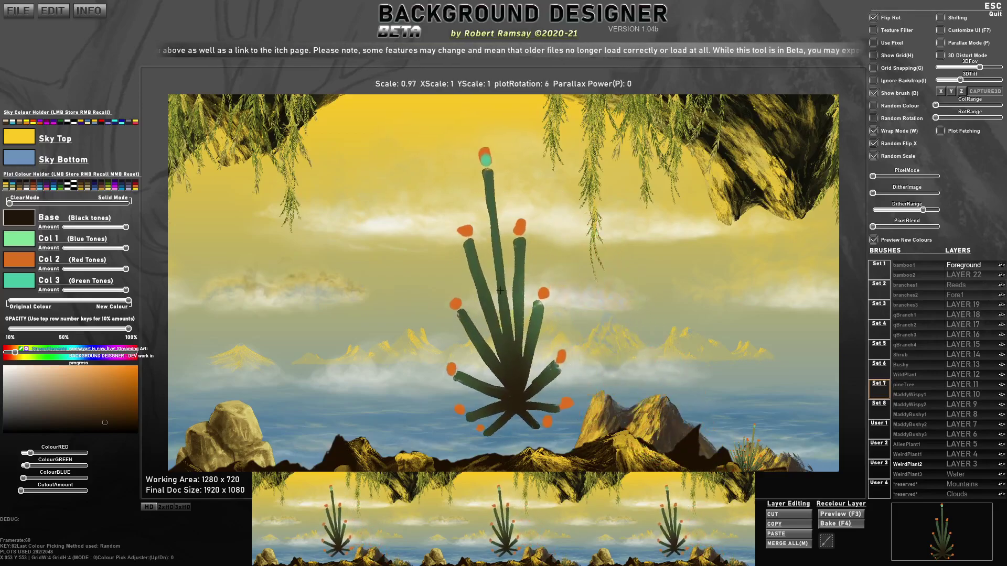
{"action": "scroll", "coordinate": [499, 289], "scroll_direction": "down", "scroll_amount": 7}
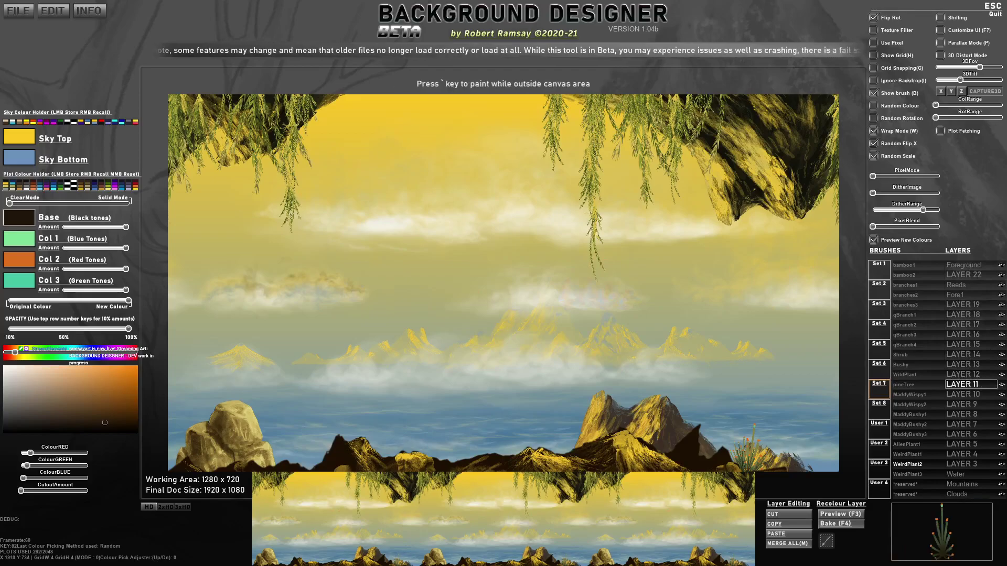
Isolate LAYER 11 against the plain sky and reduce the WeirdPlant2 brush to scale 0.25.
{"action": "left_click", "coordinate": [1002, 385], "text": "alt"}
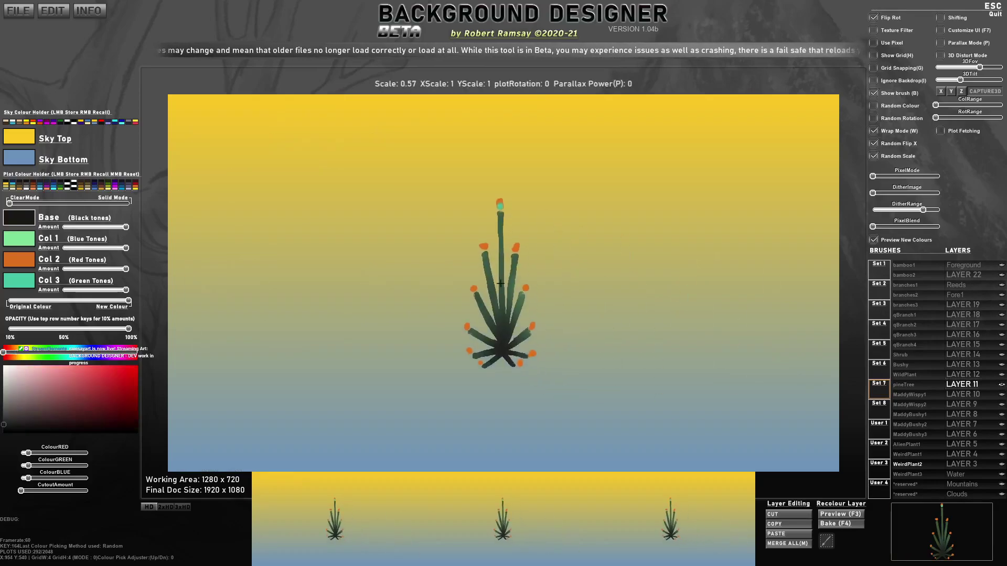
{"action": "scroll", "coordinate": [500, 284], "scroll_direction": "down", "scroll_amount": 3}
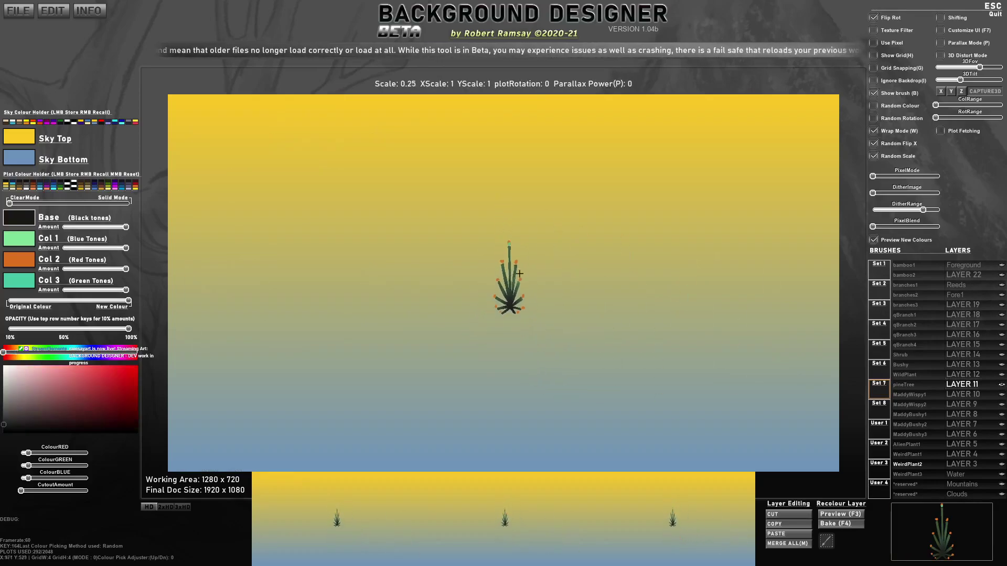
Turn on texture filtering and stamp one small WeirdPlant2 at 0.15 scale in the middle of the canvas.
{"action": "left_click", "coordinate": [873, 30]}
{"action": "scroll", "coordinate": [509, 277], "scroll_direction": "down", "scroll_amount": 1}
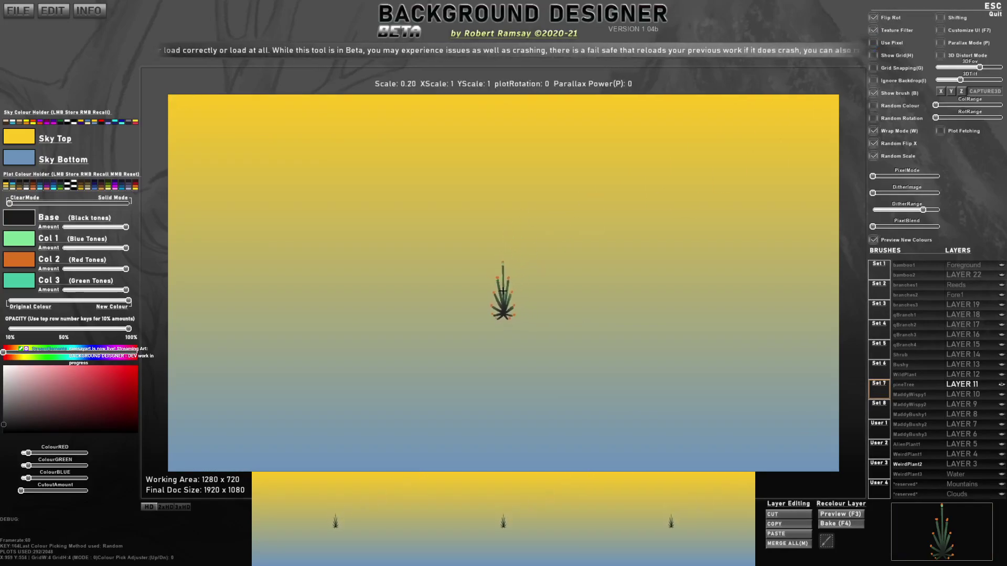
{"action": "left_click", "coordinate": [503, 292]}
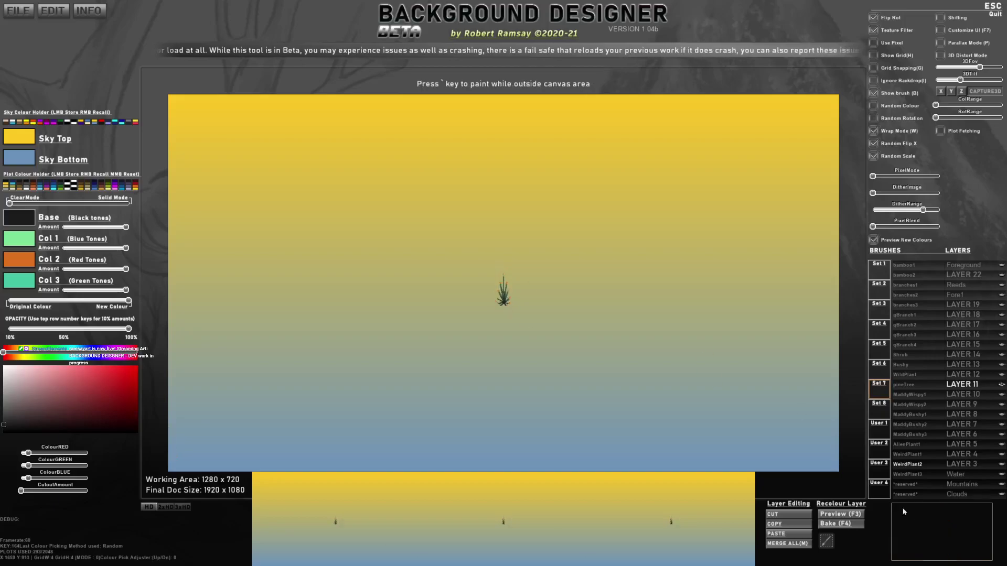
Capture the area around the small stamped plant as a custom brush named BlurryOne.
{"action": "left_click", "coordinate": [826, 541]}
{"action": "left_click_drag", "start_coordinate": [493, 270], "coordinate": [514, 309]}
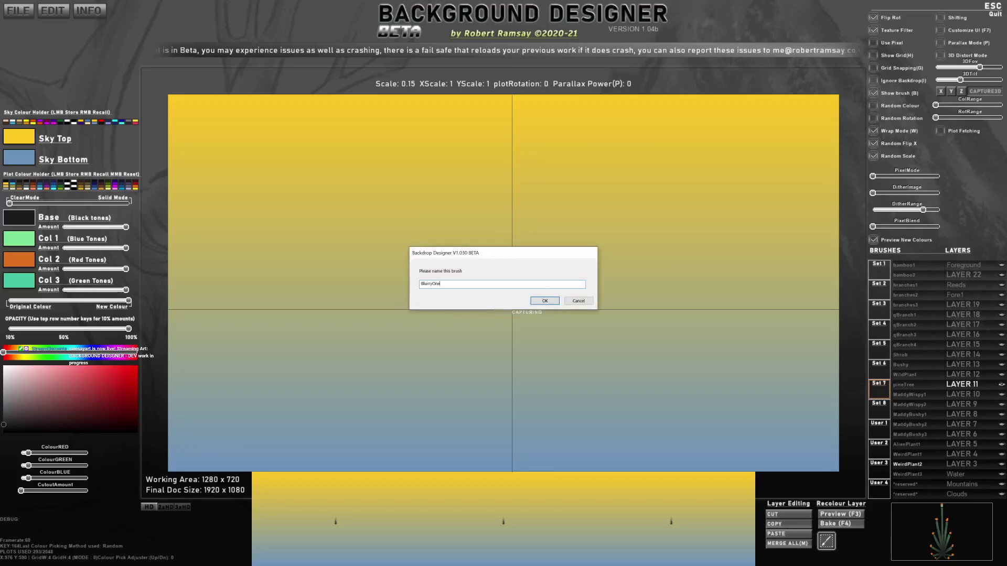
{"action": "type", "text": "BlurryOne"}
{"action": "key", "text": "Return"}
Try the BlurryOne brush at different sizes and set its scale to about 1.24.
{"action": "scroll", "coordinate": [522, 305], "scroll_direction": "up", "scroll_amount": 6}
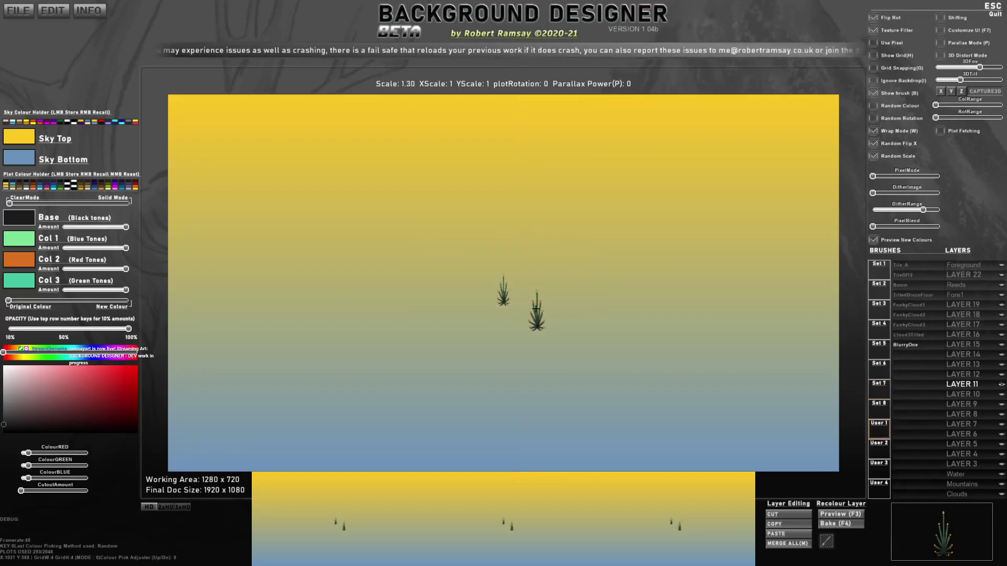
{"action": "scroll", "coordinate": [535, 307], "scroll_direction": "up", "scroll_amount": 7}
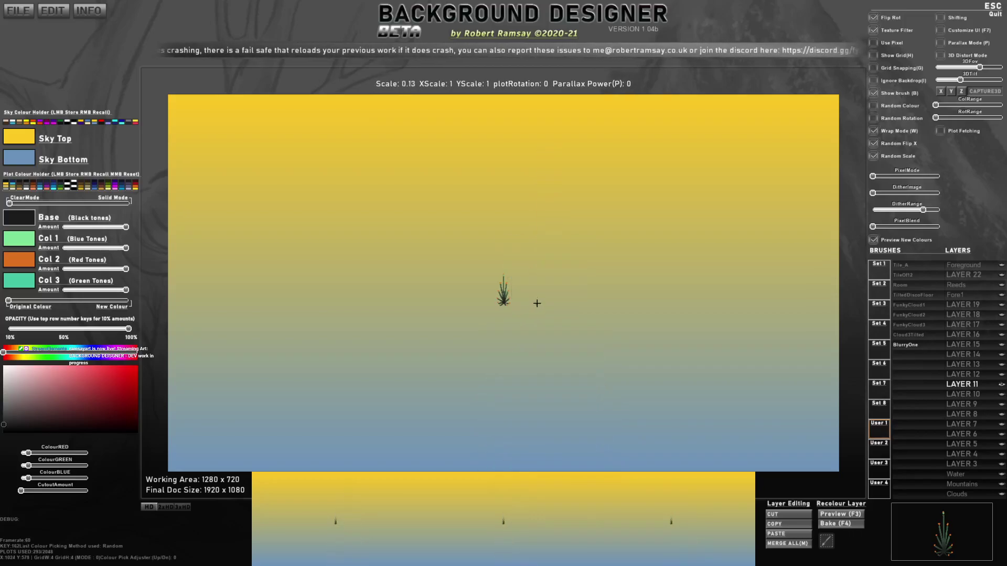
{"action": "scroll", "coordinate": [538, 300], "scroll_direction": "down", "scroll_amount": 10}
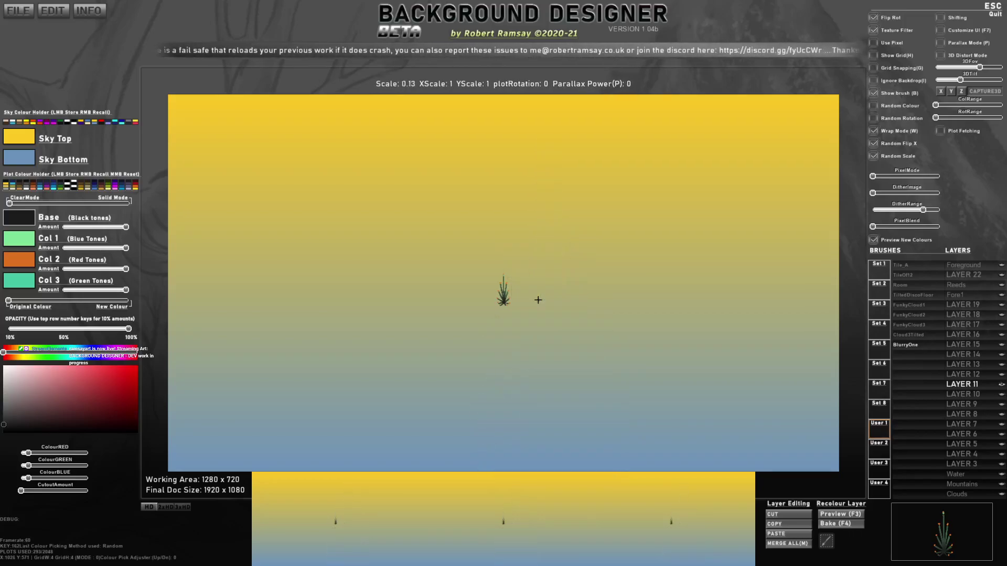
{"action": "scroll", "coordinate": [539, 300], "scroll_direction": "up", "scroll_amount": 2}
{"action": "scroll", "coordinate": [539, 300], "scroll_direction": "up", "scroll_amount": 3}
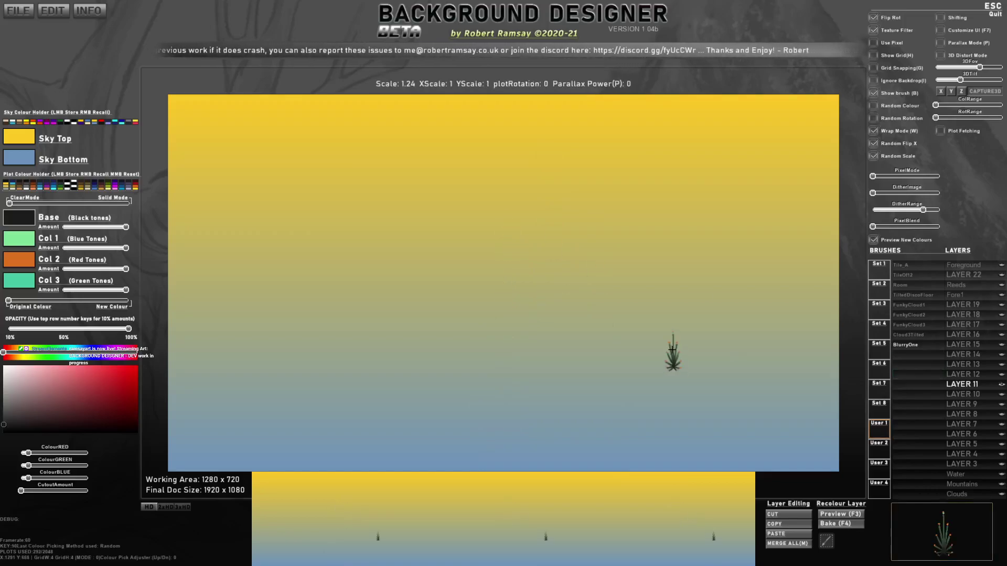
Show all layers again and make the Foreground layer active.
{"action": "left_click", "coordinate": [1002, 385], "text": "ctrl"}
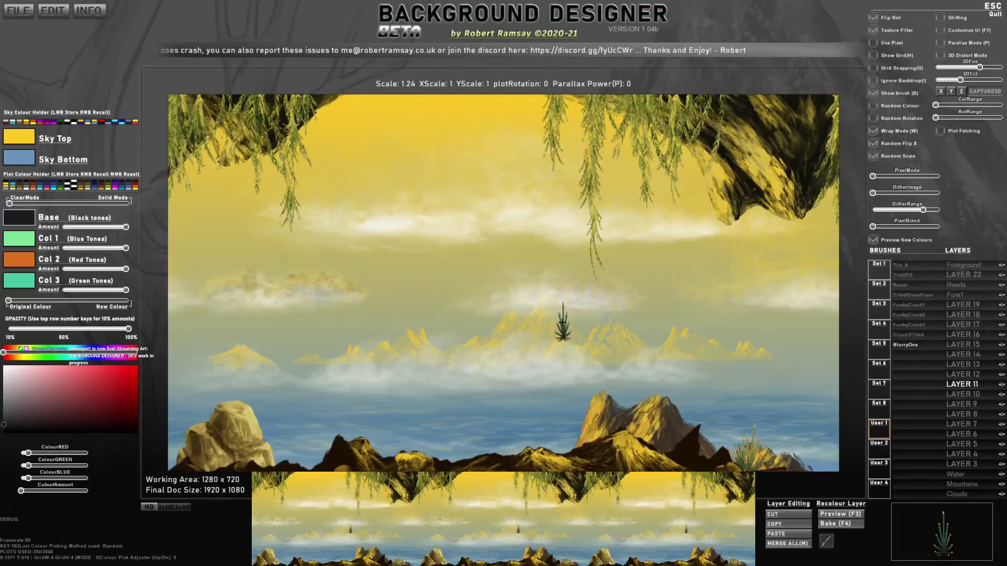
{"action": "left_click", "coordinate": [963, 374]}
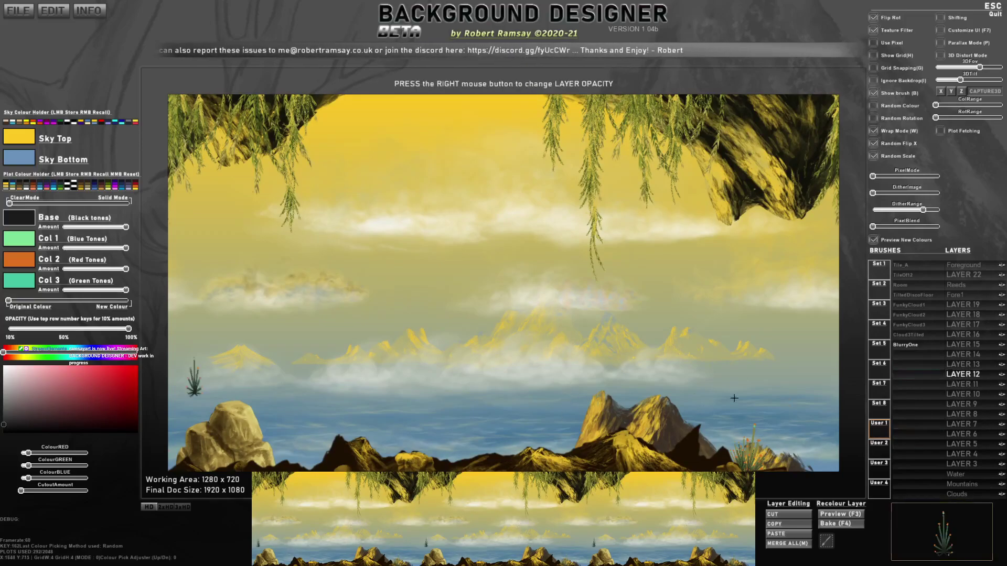
{"action": "left_click", "coordinate": [972, 266]}
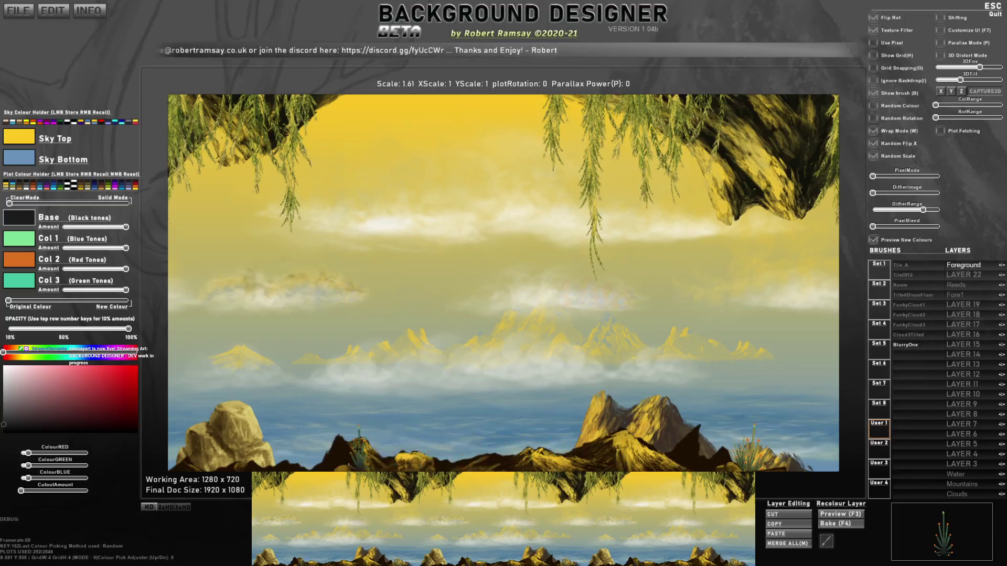
Stamp BlurryOne plants at about 1.2 scale along the foreground rocks and at the base of the left boulder.
{"action": "scroll", "coordinate": [351, 449], "scroll_direction": "down", "scroll_amount": 2}
{"action": "scroll", "coordinate": [351, 455], "scroll_direction": "down", "scroll_amount": 1}
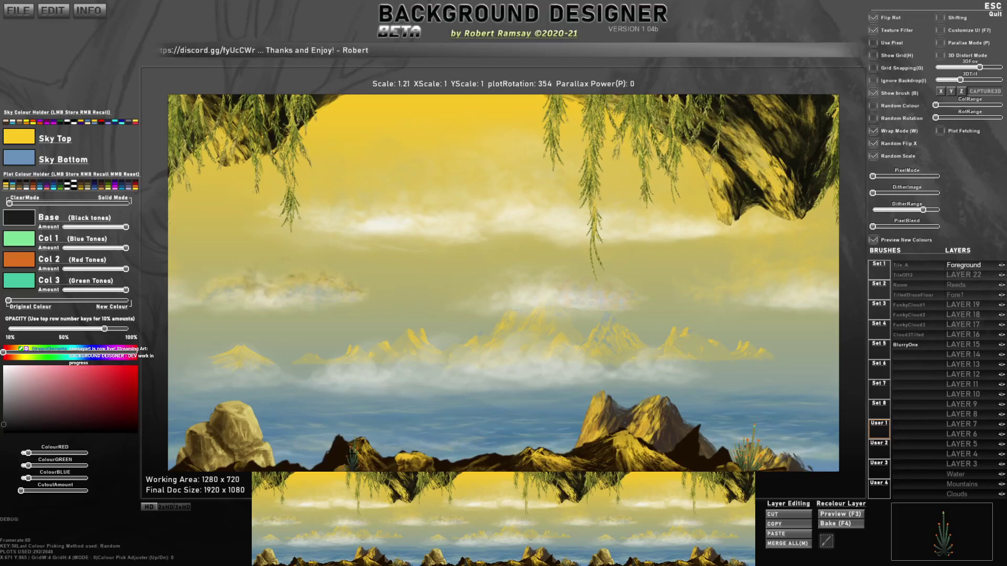
{"action": "left_click", "coordinate": [351, 454]}
{"action": "left_click", "coordinate": [351, 457]}
{"action": "left_click", "coordinate": [346, 461]}
{"action": "left_click", "coordinate": [334, 464]}
{"action": "left_click", "coordinate": [256, 461]}
{"action": "left_click", "coordinate": [280, 466]}
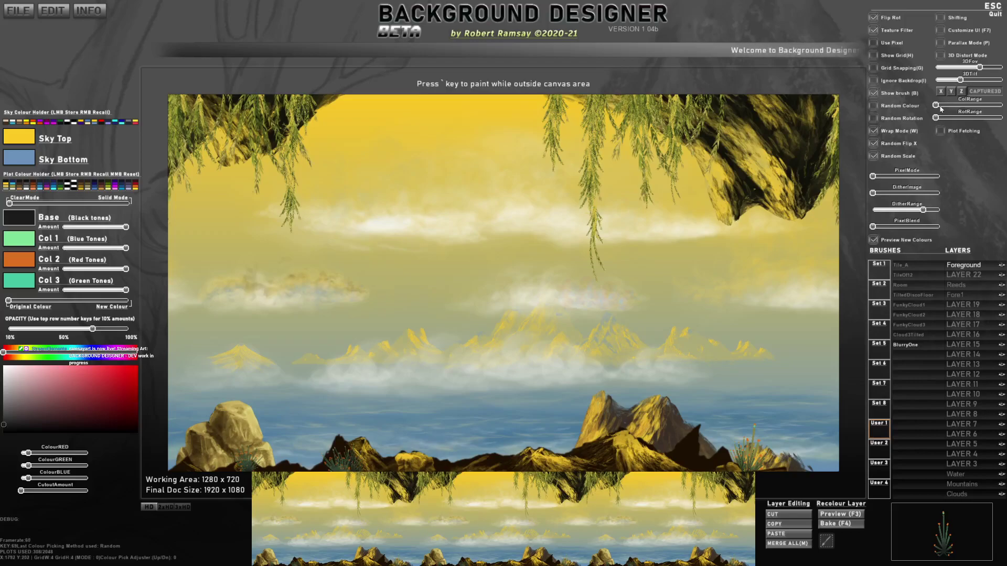
Enable random rotation, turn off texture filtering and raise the rotation range to about a quarter.
{"action": "left_click", "coordinate": [882, 119]}
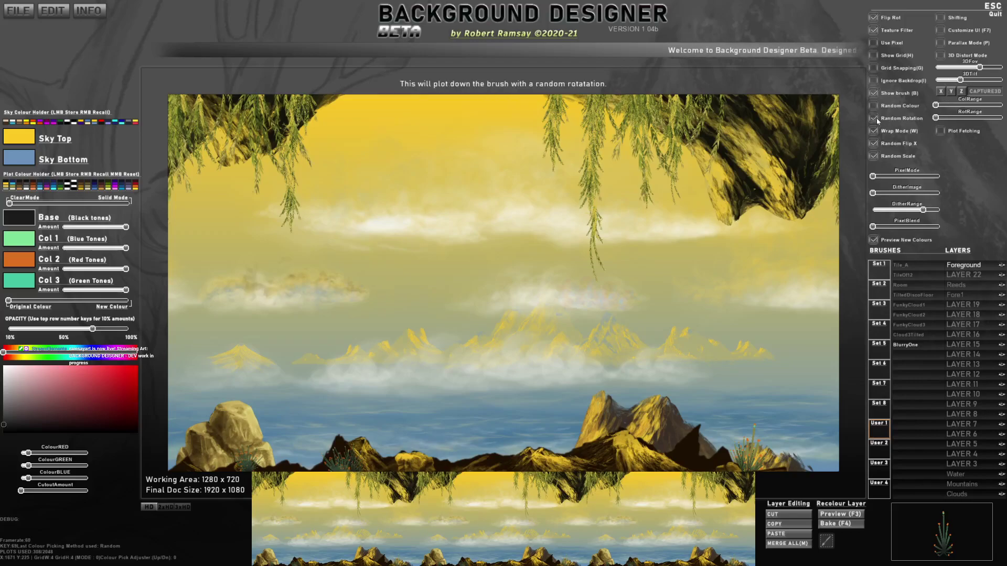
{"action": "left_click", "coordinate": [881, 32]}
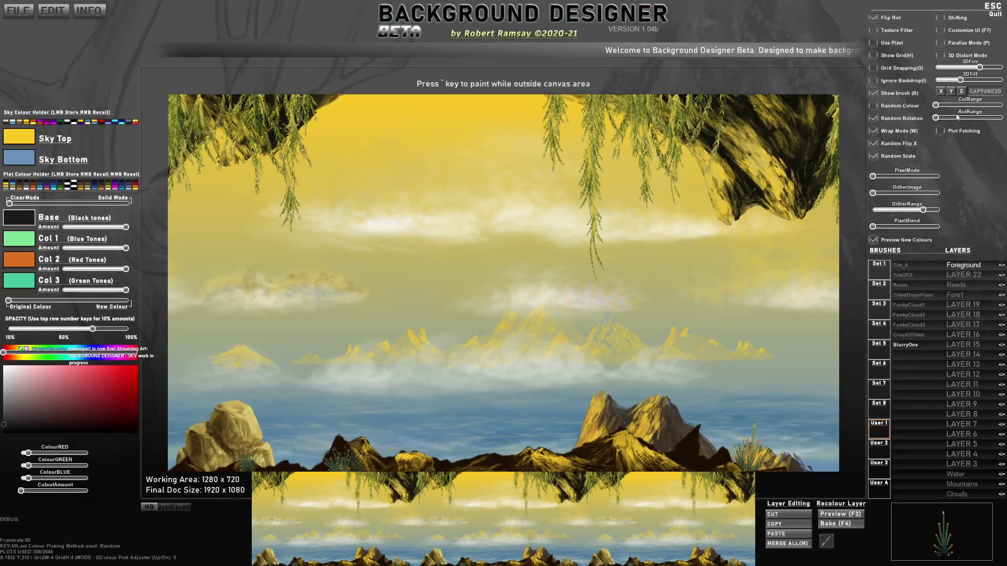
{"action": "left_click_drag", "start_coordinate": [940, 116], "coordinate": [951, 118]}
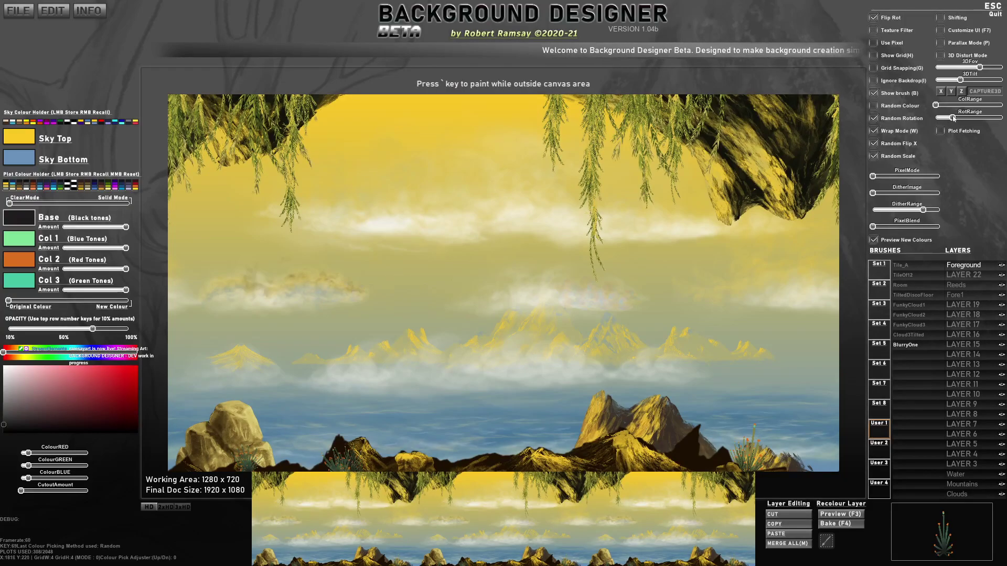
Try the random rotation with test stamps of the plant in the open sky, and undo them.
{"action": "left_click", "coordinate": [505, 248]}
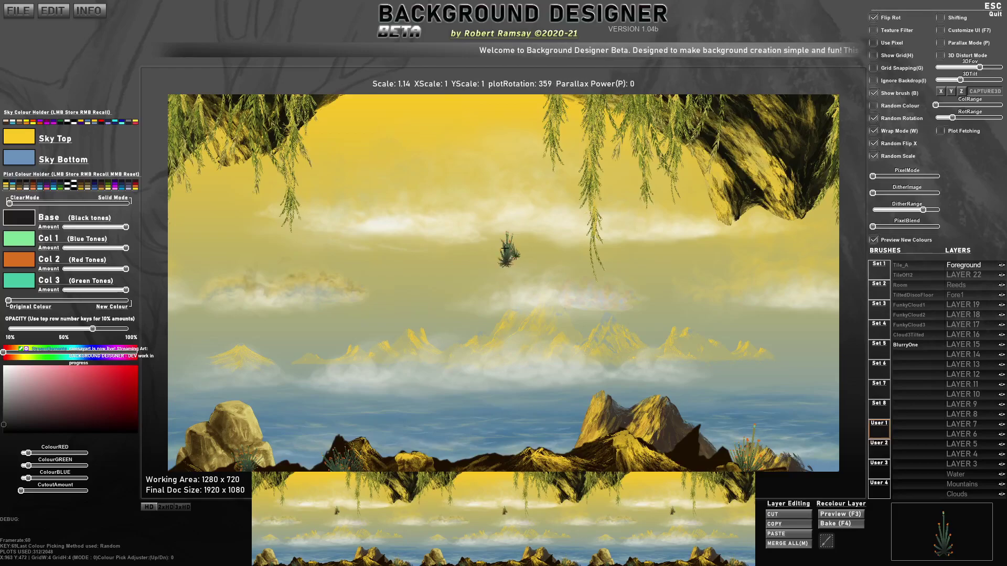
{"action": "key", "text": "ctrl+z"}
{"action": "key", "text": "ctrl+z"}
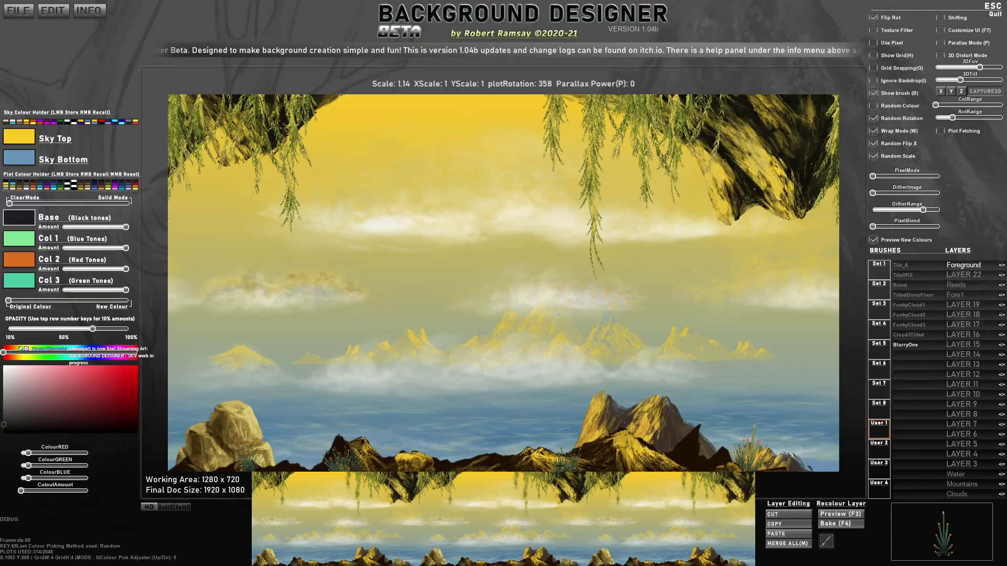
Stamp more BlurryOne plants along the low foreground rocks just right of the canvas centre.
{"action": "left_click", "coordinate": [535, 464]}
{"action": "left_click", "coordinate": [522, 466]}
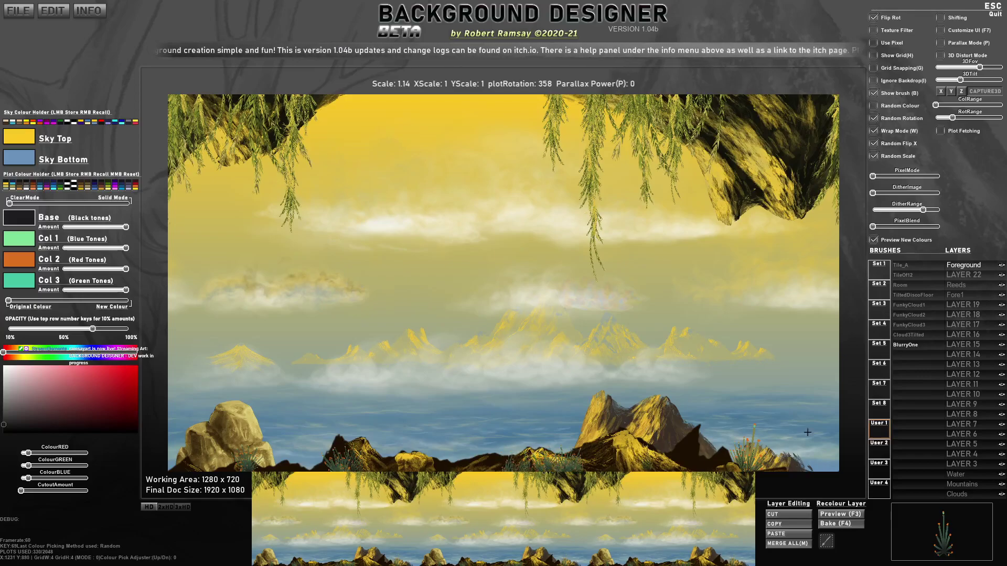
Choose the grass4 brush from Set 3 at 0.21 scale, with full new colour and 100% opacity.
{"action": "left_click", "coordinate": [881, 268]}
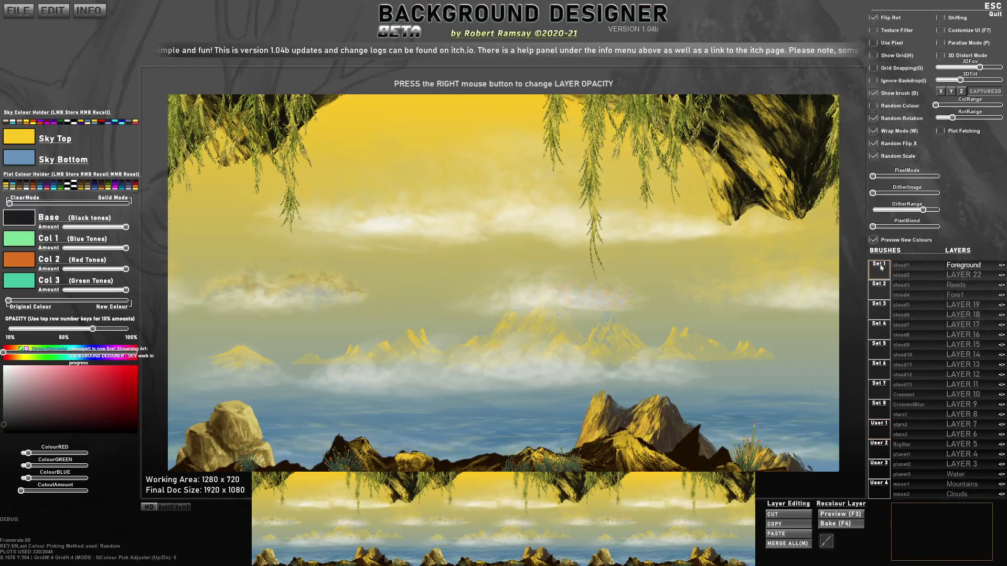
{"action": "left_click", "coordinate": [879, 289]}
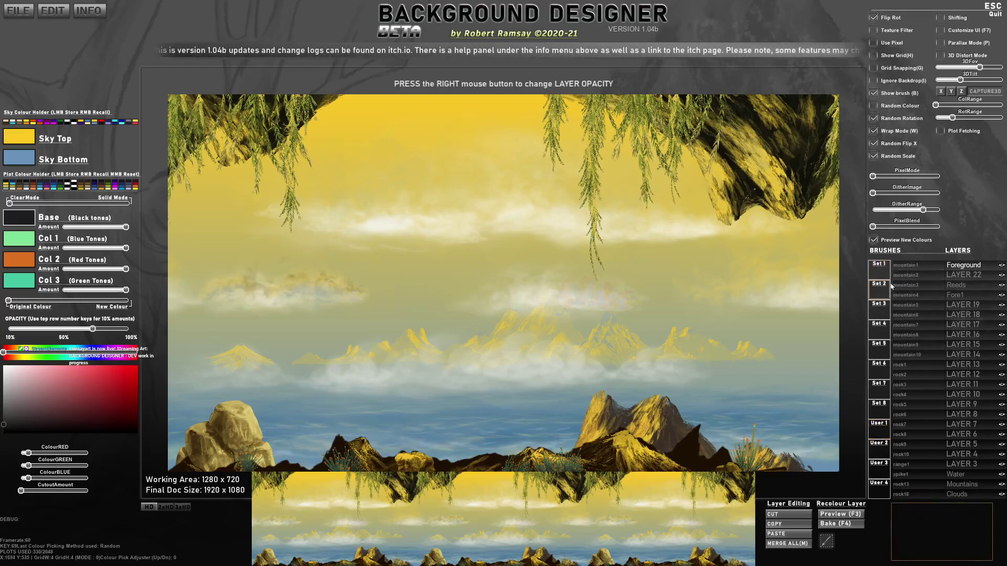
{"action": "left_click", "coordinate": [879, 307]}
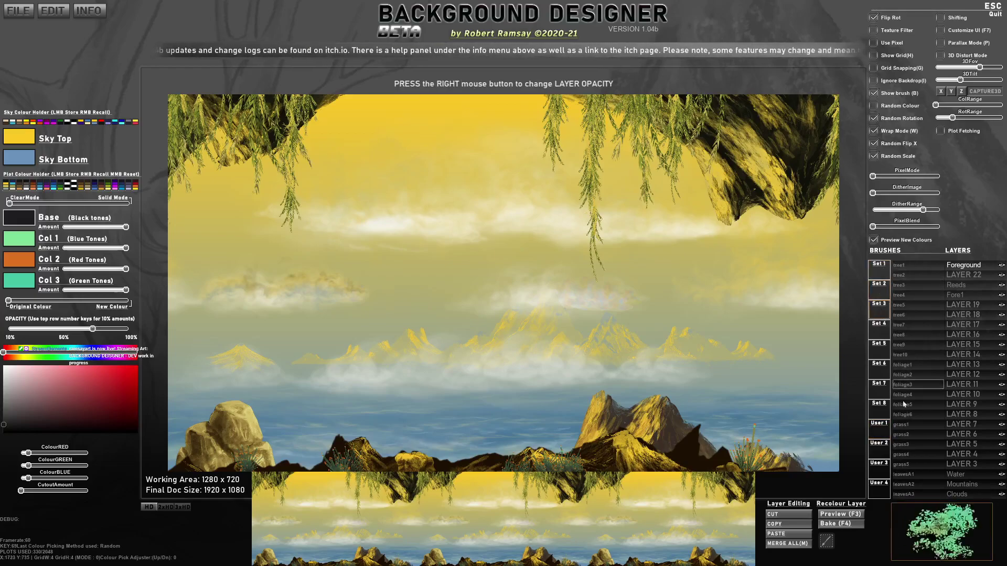
{"action": "left_click", "coordinate": [902, 453]}
{"action": "scroll", "coordinate": [568, 411], "scroll_direction": "down", "scroll_amount": 3}
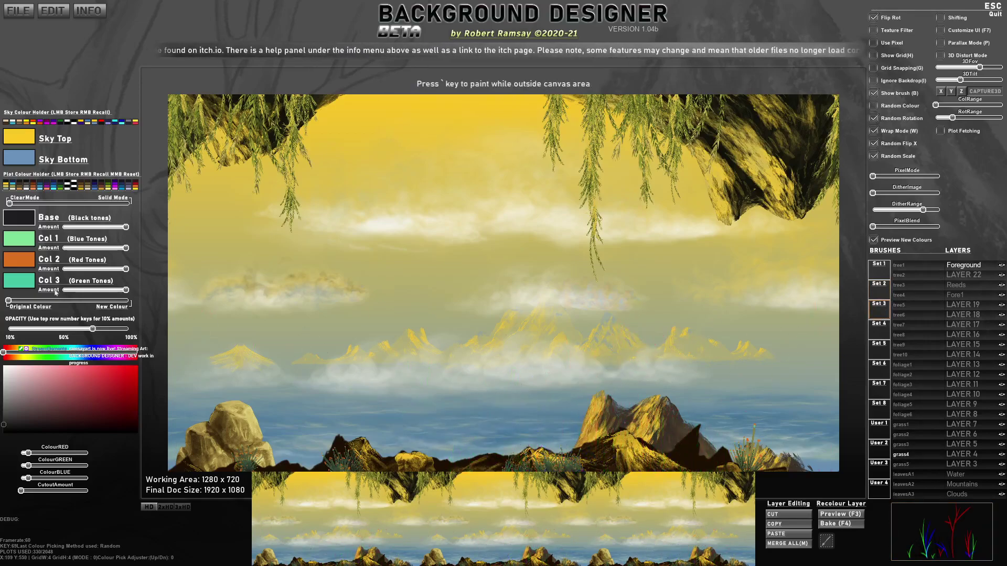
{"action": "left_click_drag", "start_coordinate": [61, 305], "coordinate": [130, 303]}
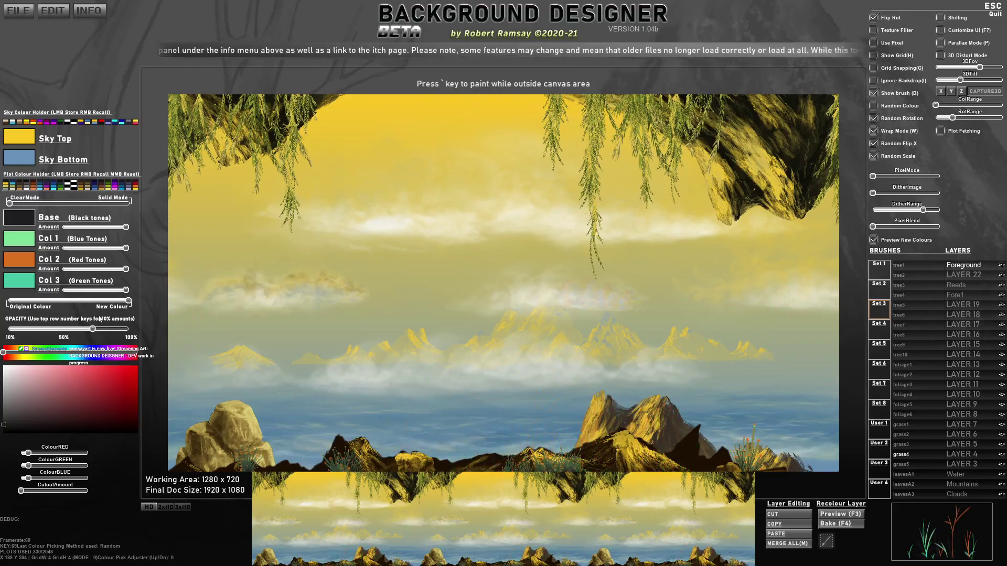
{"action": "left_click", "coordinate": [132, 334]}
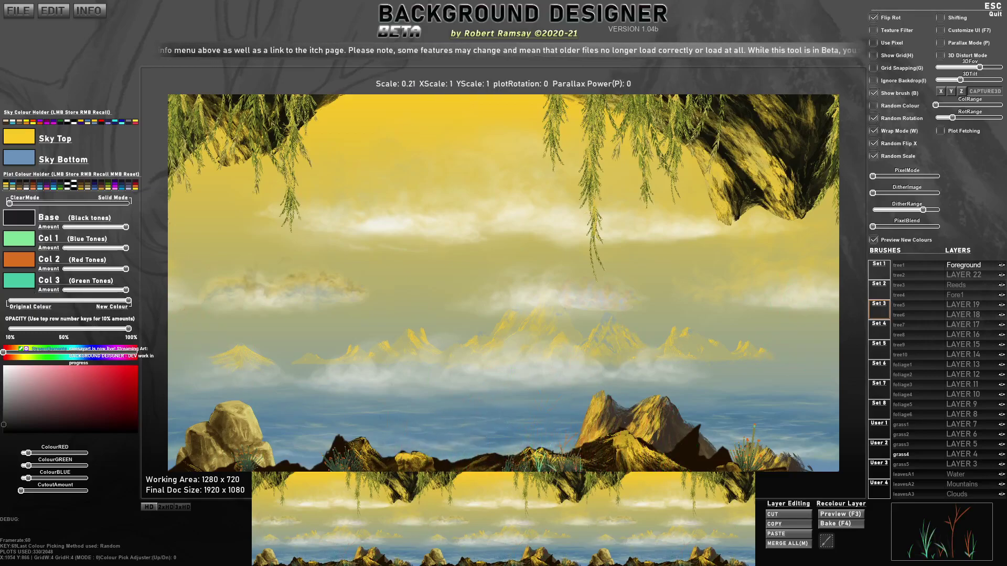
Recolour the grass brush with dark green for Col 1, pale olive yellow for Col 2 and dark teal for Col 3.
{"action": "left_click", "coordinate": [19, 239]}
{"action": "left_click", "coordinate": [63, 413]}
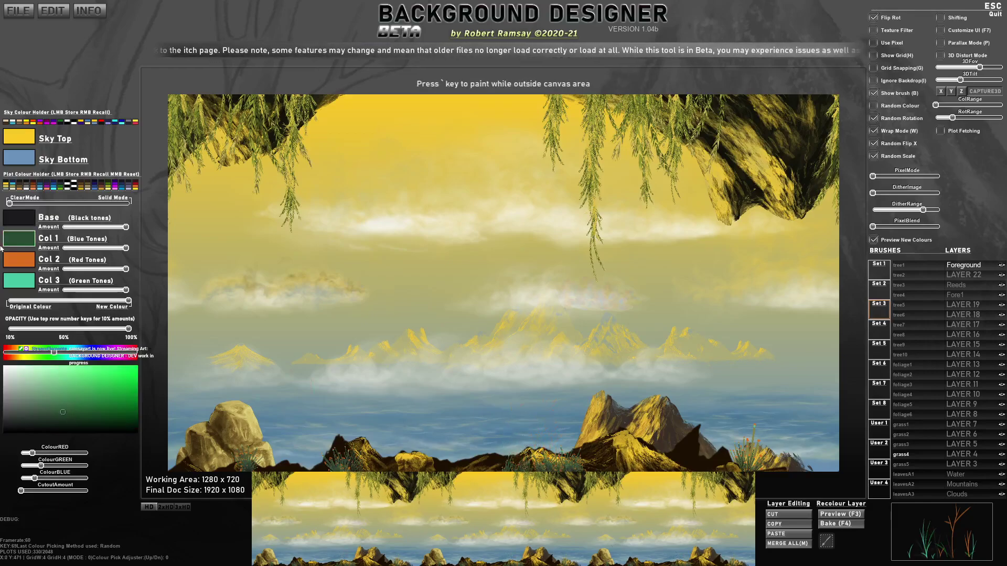
{"action": "left_click", "coordinate": [19, 259]}
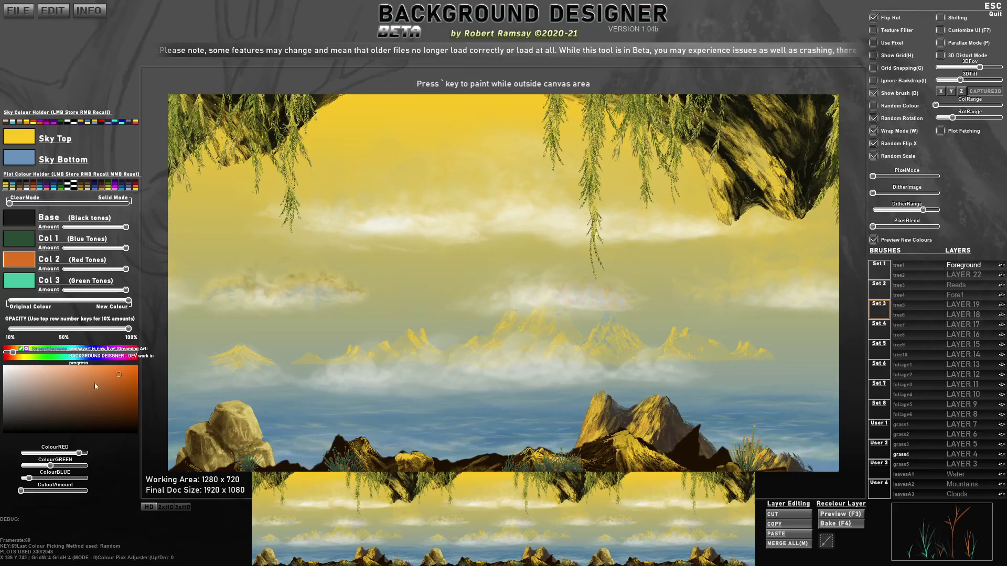
{"action": "left_click", "coordinate": [27, 353]}
{"action": "left_click", "coordinate": [73, 390]}
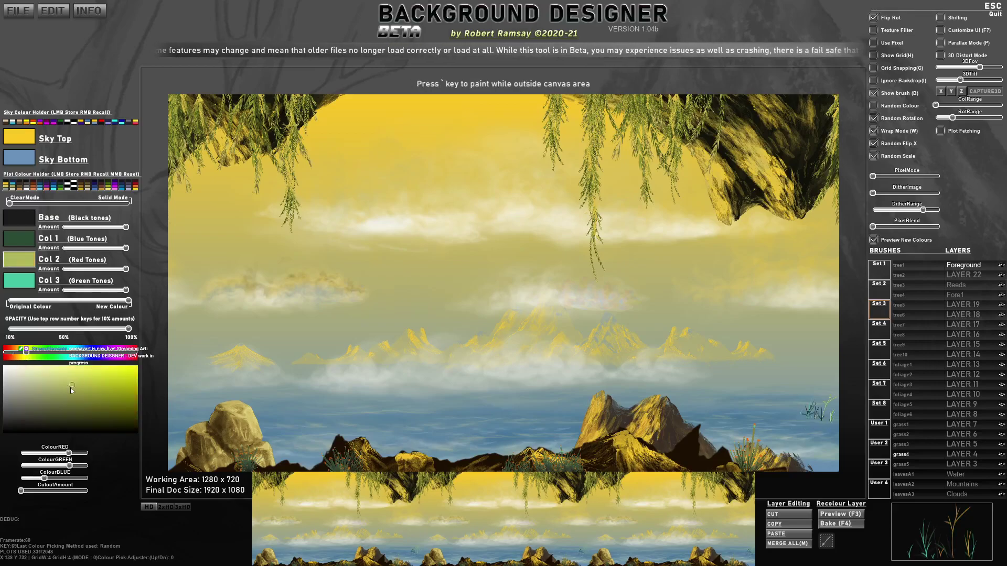
{"action": "left_click", "coordinate": [137, 391]}
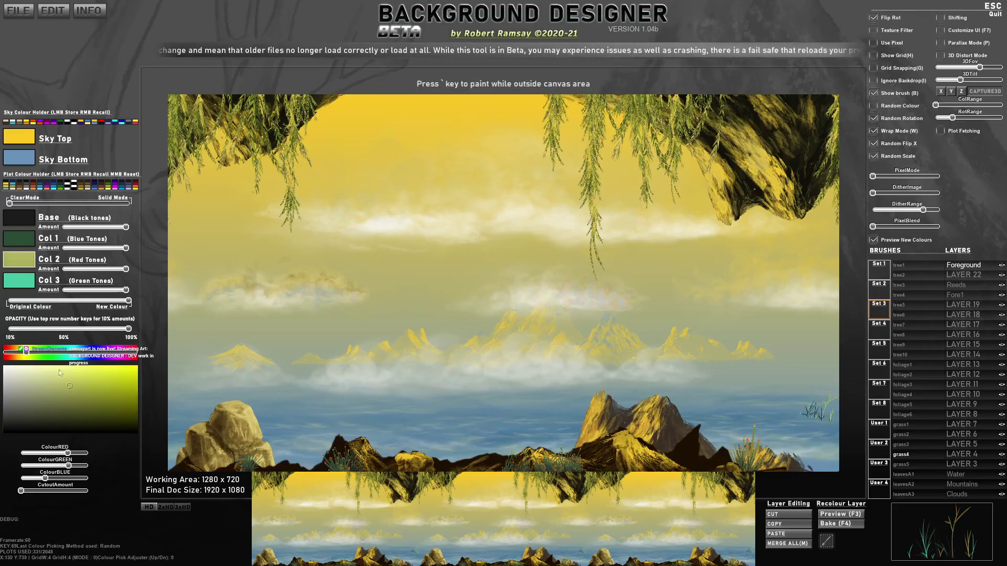
{"action": "left_click", "coordinate": [18, 280]}
{"action": "left_click", "coordinate": [62, 414]}
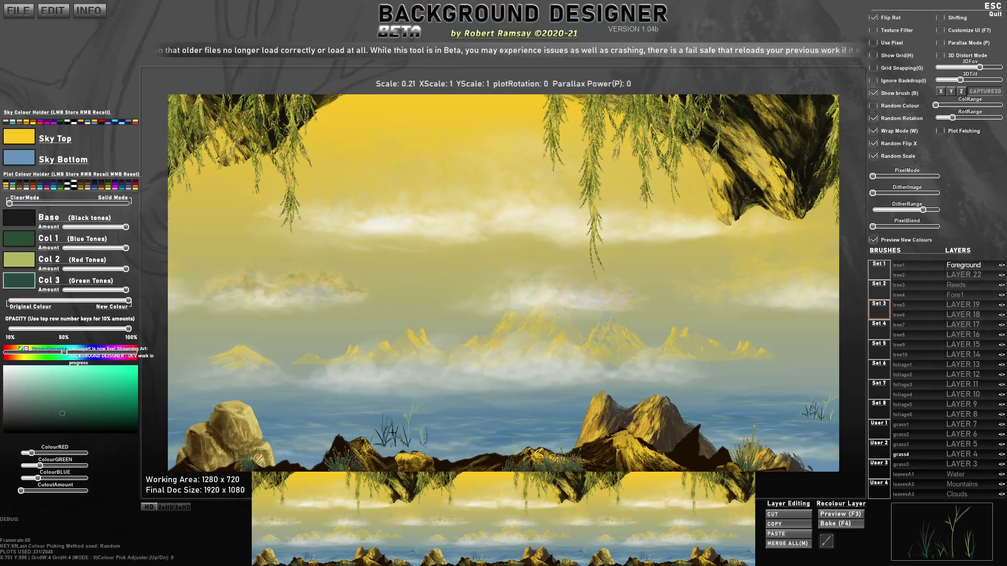
Stamp small grass4 tufts along the foreground rocks and in front of the left boulder.
{"action": "left_click", "coordinate": [347, 459]}
{"action": "left_click", "coordinate": [315, 462]}
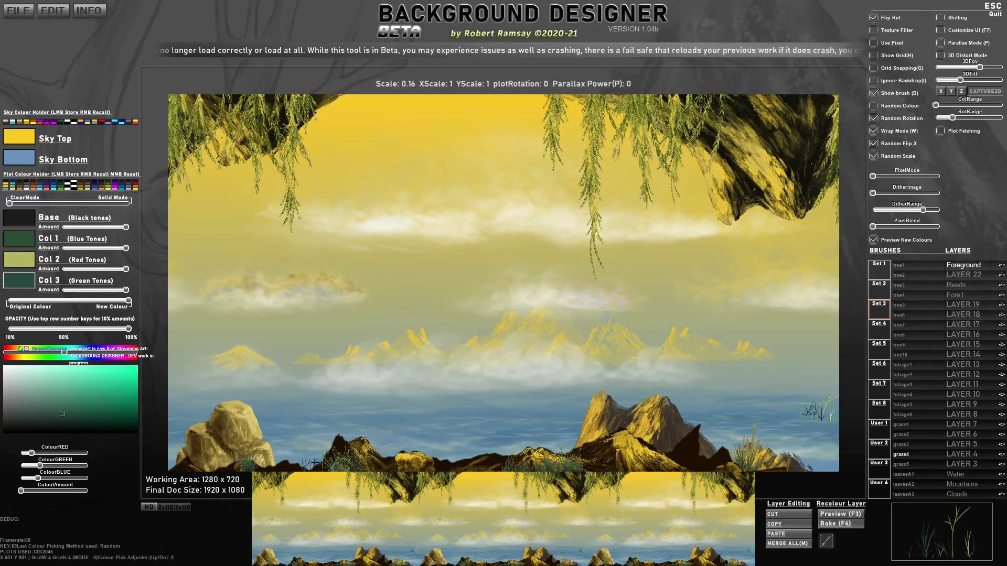
{"action": "left_click", "coordinate": [250, 460]}
{"action": "left_click", "coordinate": [233, 462]}
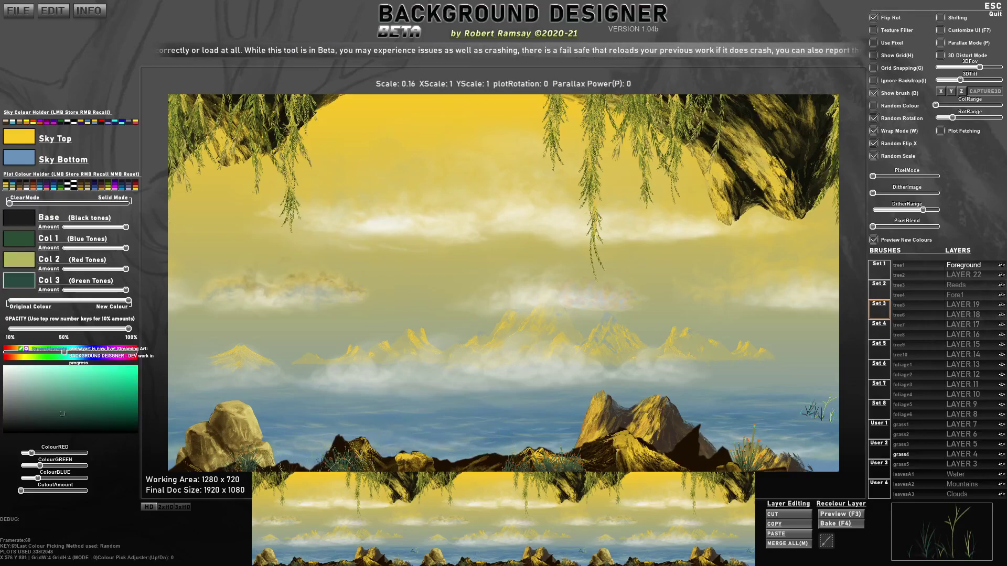
Turn on texture filtering and stamp more grass at 0.16 scale by the left boulder and the central foreground rocks.
{"action": "left_click", "coordinate": [874, 30]}
{"action": "left_click", "coordinate": [226, 459]}
{"action": "left_click", "coordinate": [244, 457]}
{"action": "left_click", "coordinate": [218, 460]}
{"action": "left_click", "coordinate": [283, 465]}
{"action": "left_click", "coordinate": [497, 468]}
{"action": "left_click", "coordinate": [518, 465]}
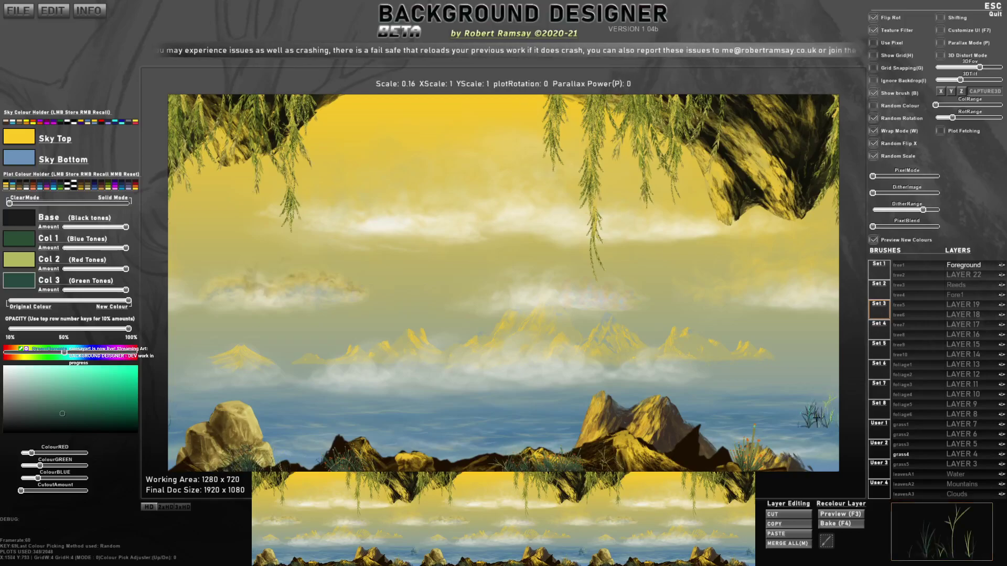
Undo all the grass stamps placed on the Foreground layer.
{"action": "key", "text": "ctrl+z"}
{"action": "key", "text": "ctrl+z"}
{"action": "key", "text": "ctrl+z"}
{"action": "key", "text": "ctrl+z"}
{"action": "key", "text": "ctrl+z"}
{"action": "key", "text": "ctrl+z"}
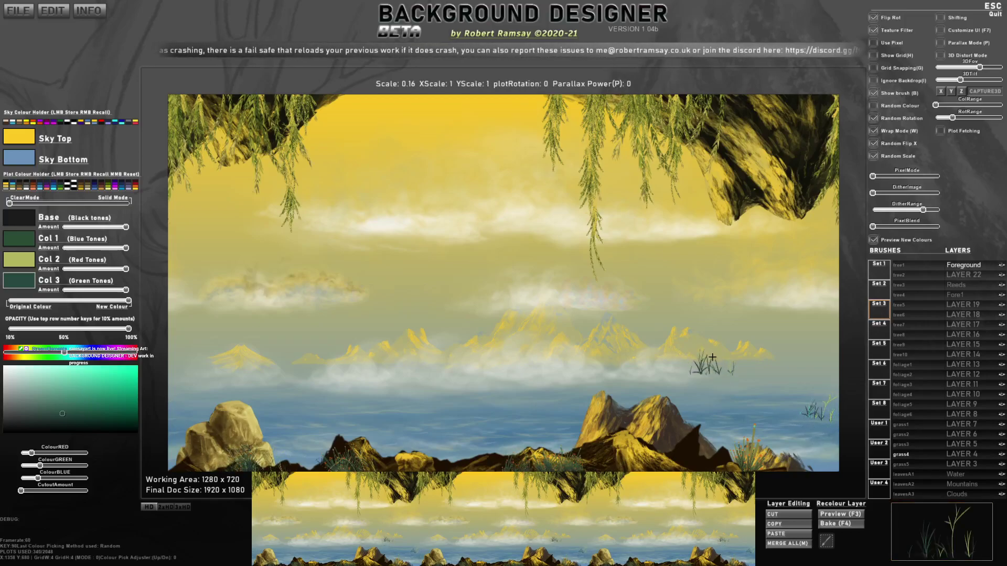
{"action": "key", "text": "ctrl+z"}
{"action": "key", "text": "ctrl+z"}
{"action": "key", "text": "ctrl+z"}
{"action": "key", "text": "ctrl+z"}
{"action": "key", "text": "ctrl+z"}
{"action": "key", "text": "ctrl+z"}
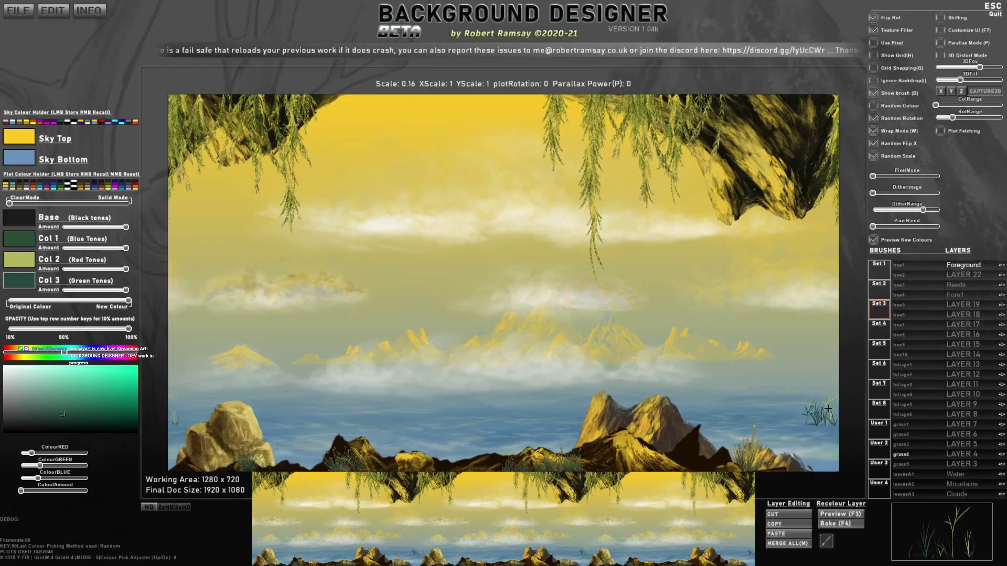
{"action": "left_click", "coordinate": [797, 410]}
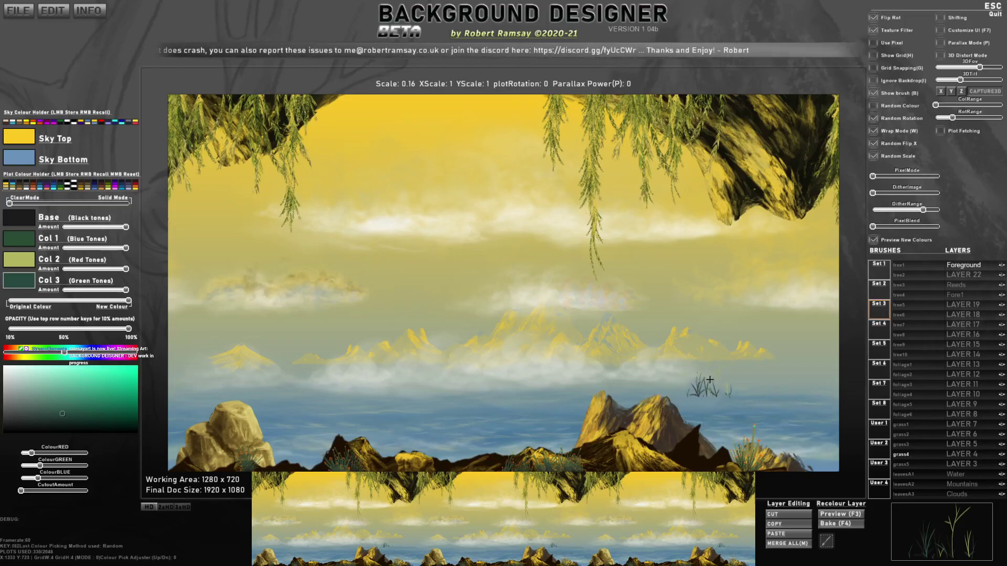
Preview the scene in parallax mode with the parallax power raised up to 35 and the brush hidden, and return to normal view.
{"action": "left_click_drag", "start_coordinate": [705, 373], "coordinate": [701, 361]}
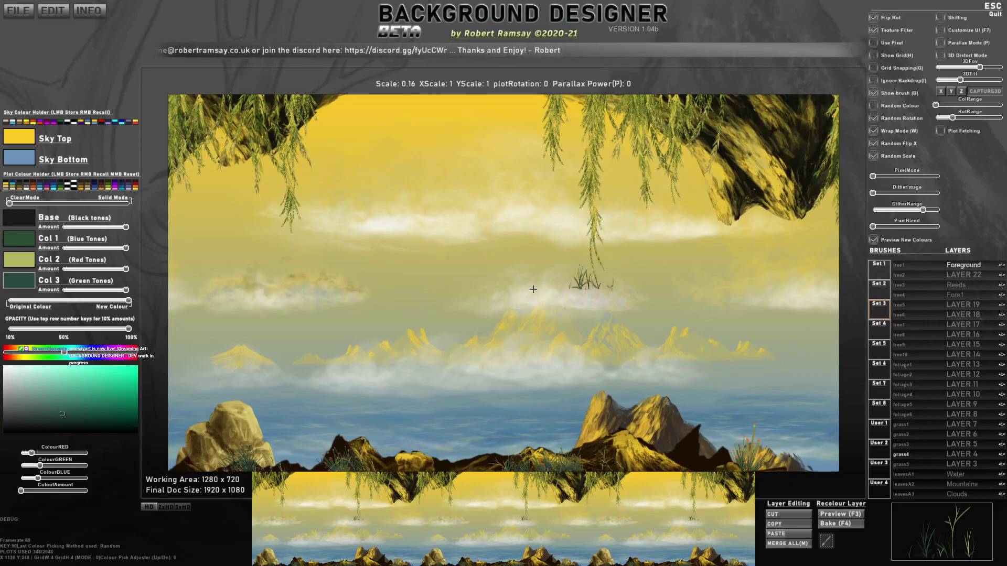
{"action": "key", "text": "p"}
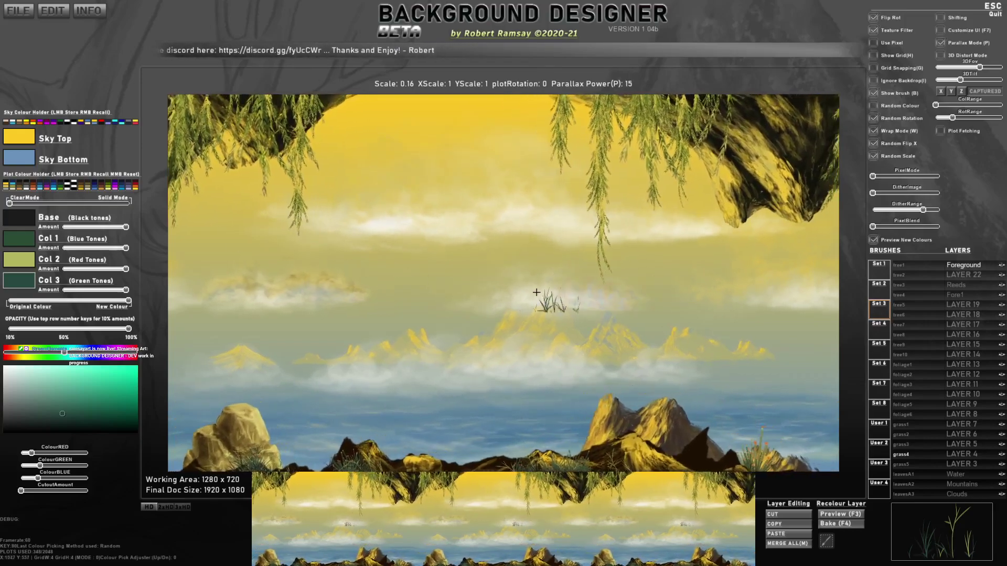
{"action": "key", "text": "shift+p"}
{"action": "key", "text": "shift+p"}
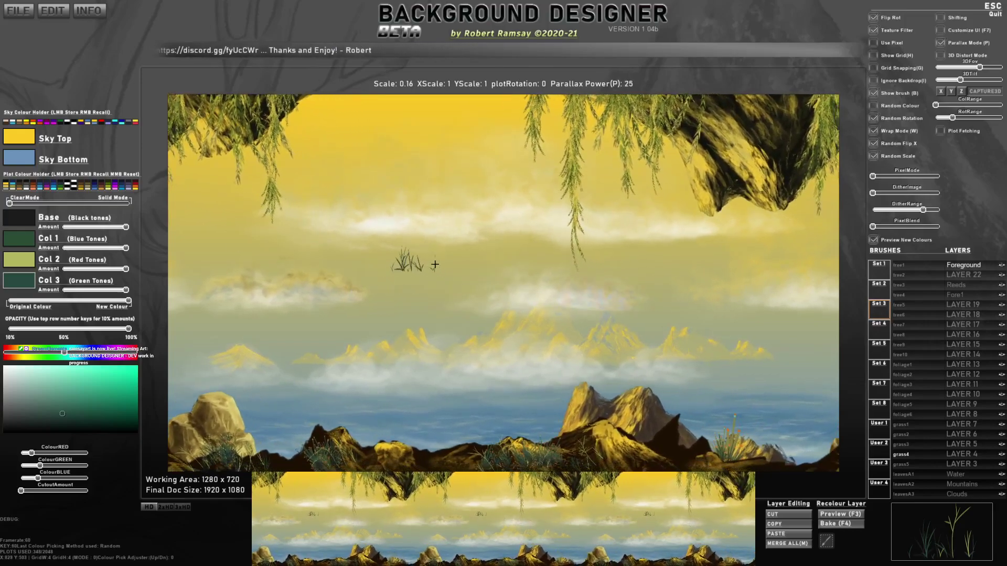
{"action": "key", "text": "b"}
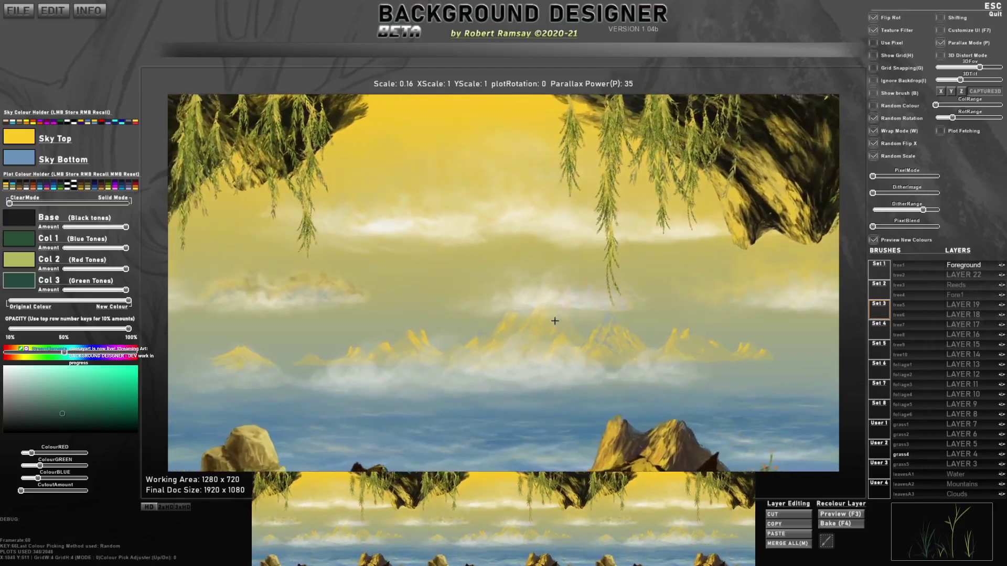
{"action": "key", "text": "p"}
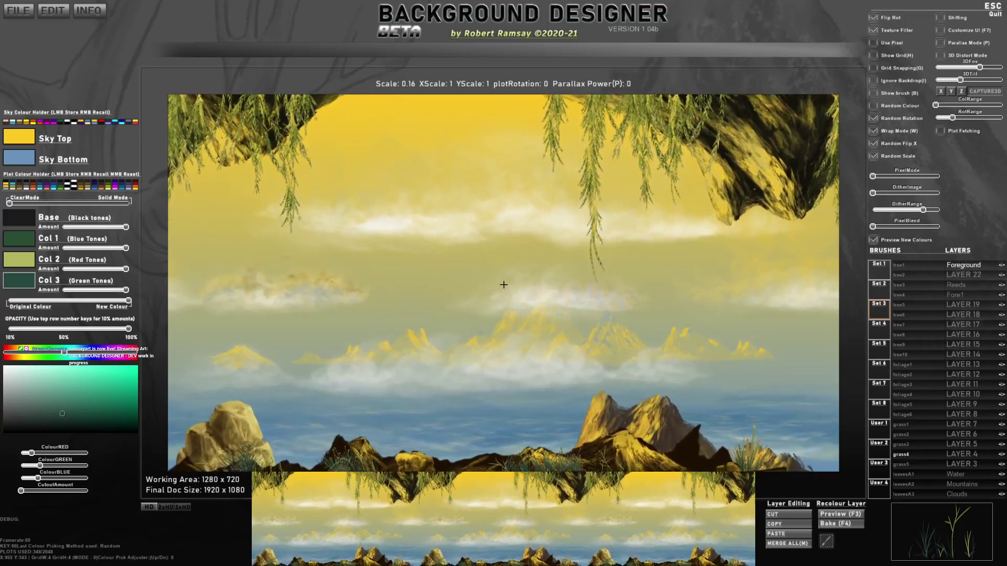
Name layer 14 NewFore and layer 18 ReedsNew, clear the old Fore1 and Reeds names, and check the parallax movement.
{"action": "left_click", "coordinate": [968, 296]}
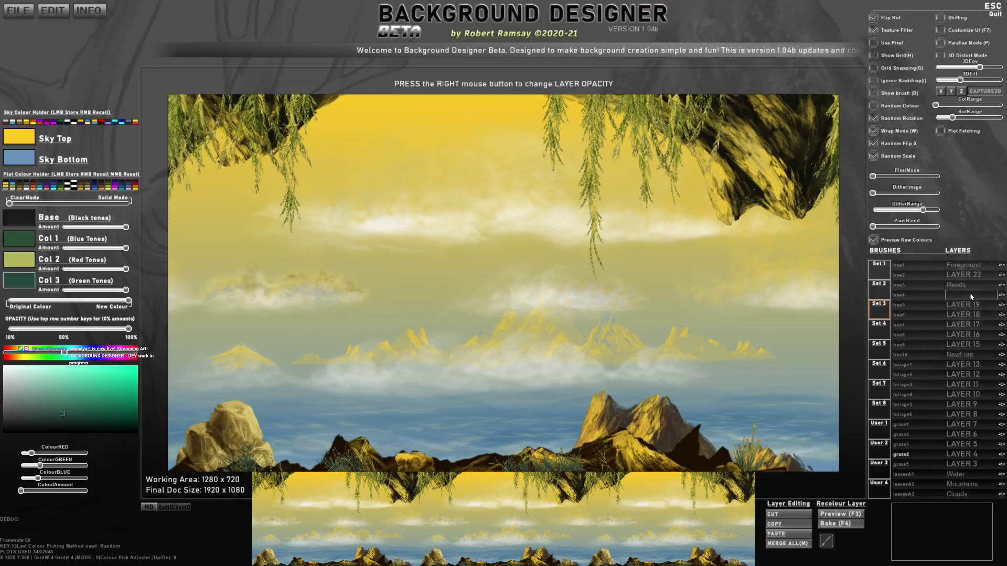
{"action": "key", "text": "BackSpace"}
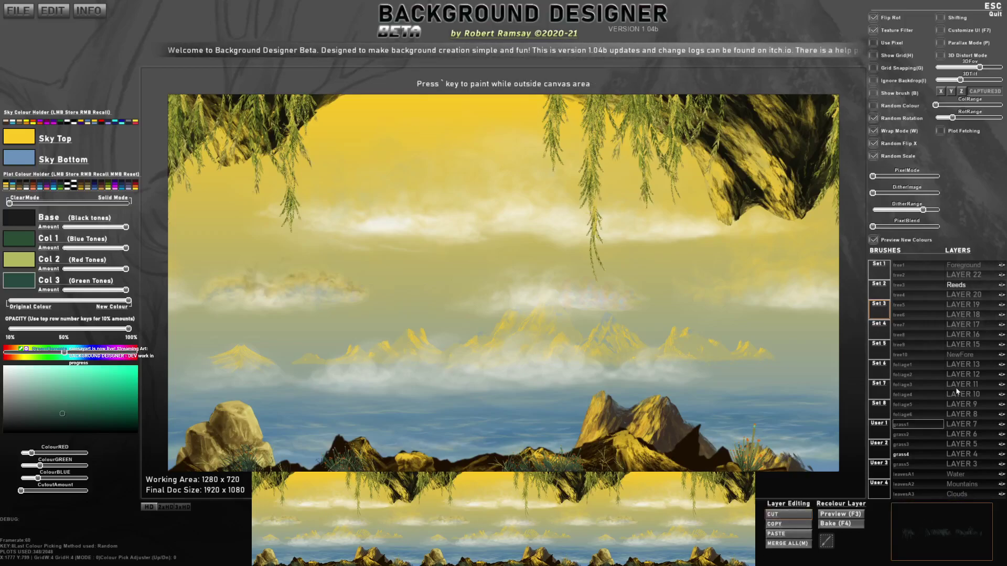
{"action": "left_click", "coordinate": [959, 313]}
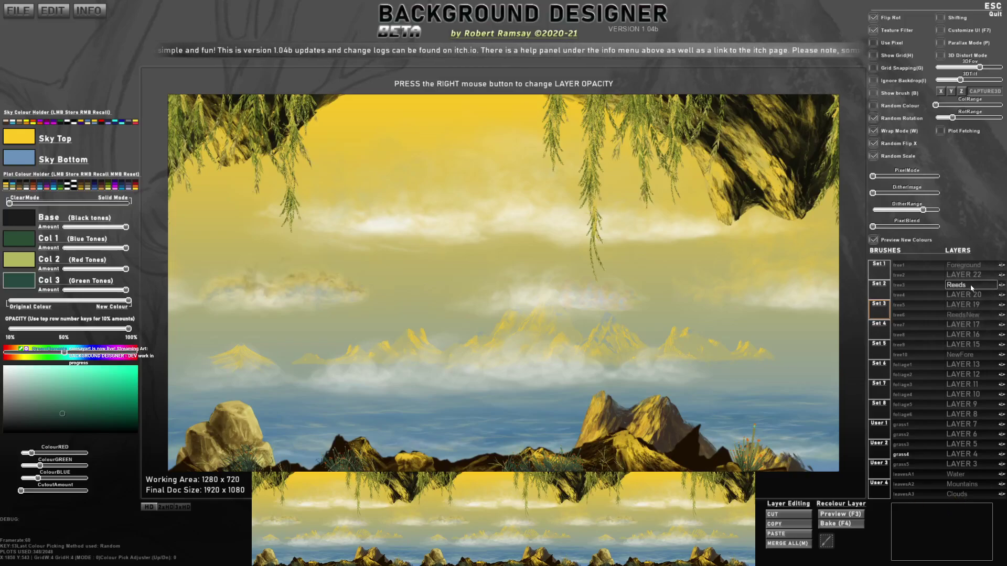
{"action": "key", "text": "BackSpace"}
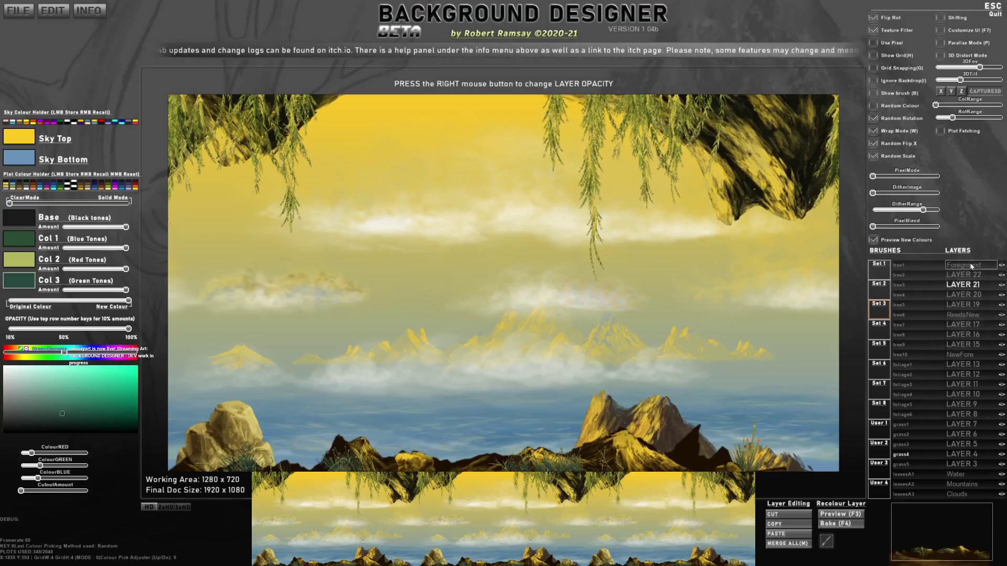
{"action": "type", "text": "p"}
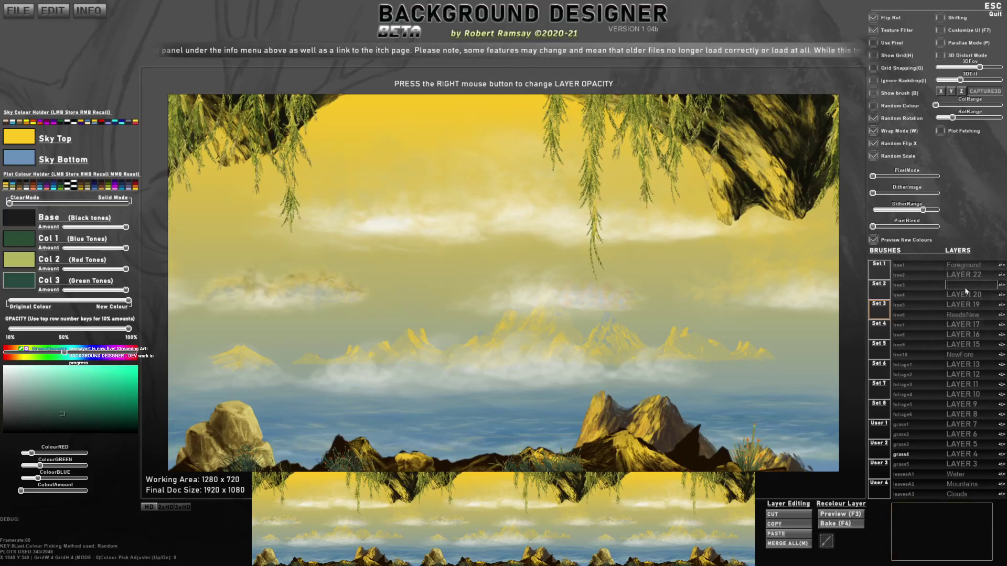
{"action": "key", "text": "Return"}
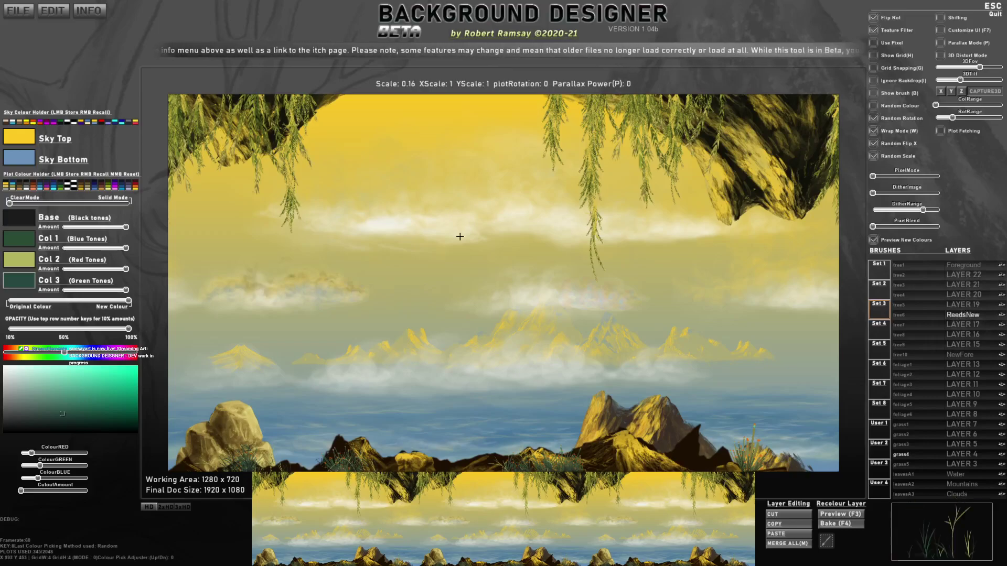
{"action": "key", "text": "p"}
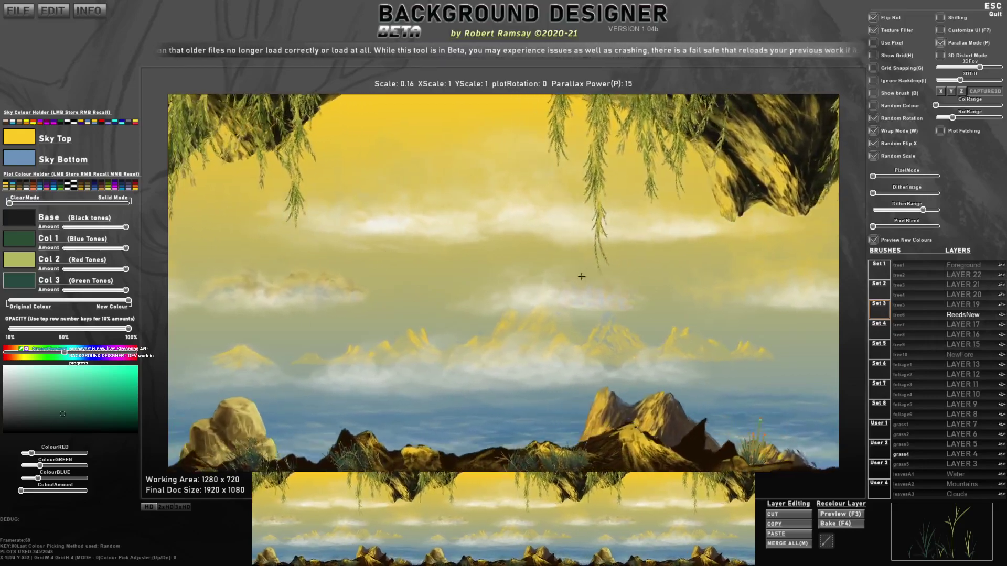
{"action": "key", "text": "p"}
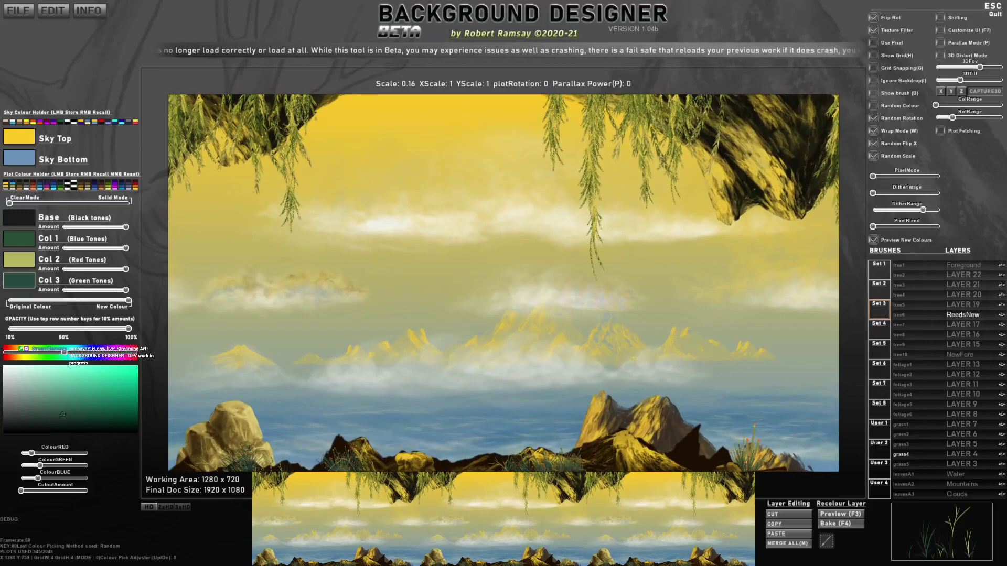
On the Mountains layer, prepare the fog1 brush at 1.09 scale with off-white for the base and all three colours.
{"action": "left_click", "coordinate": [969, 486]}
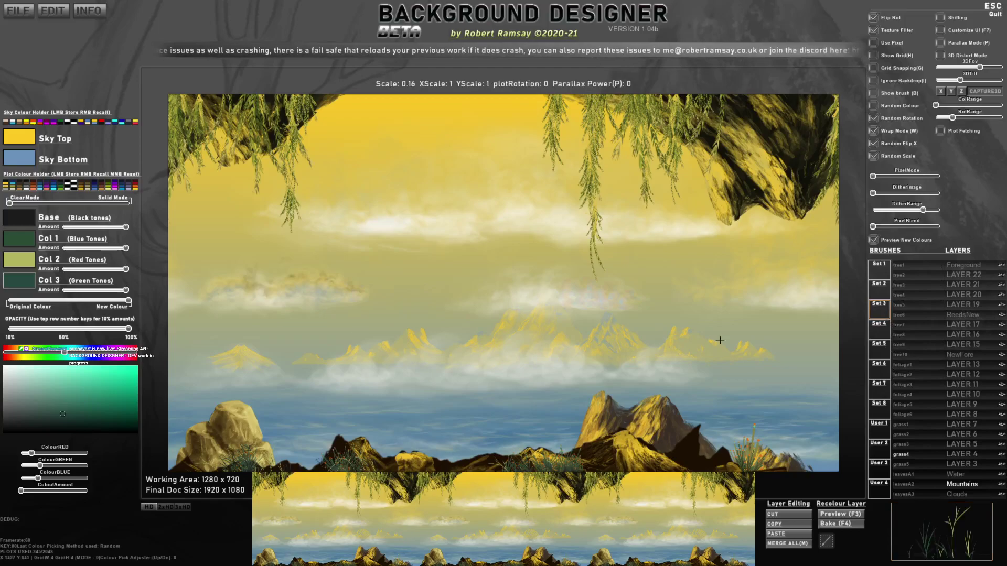
{"action": "left_click", "coordinate": [878, 329]}
{"action": "left_click", "coordinate": [879, 344]}
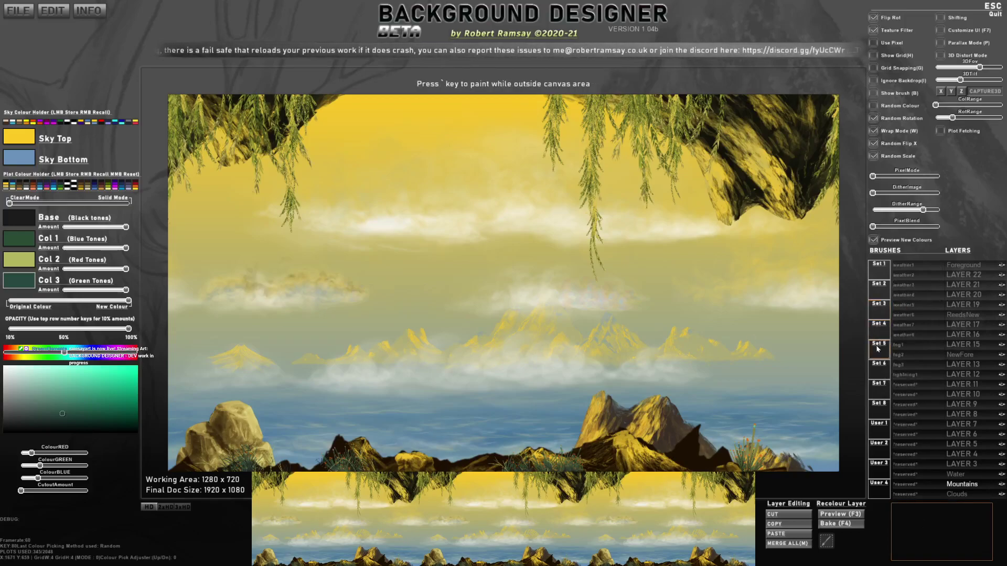
{"action": "left_click", "coordinate": [911, 345]}
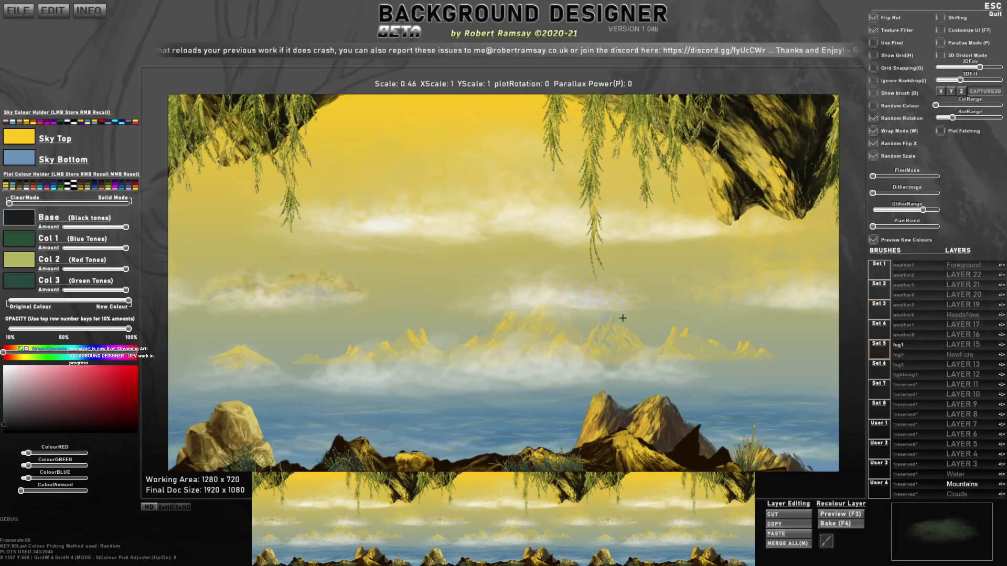
{"action": "key", "text": "b"}
{"action": "scroll", "coordinate": [623, 317], "scroll_direction": "up", "scroll_amount": 6}
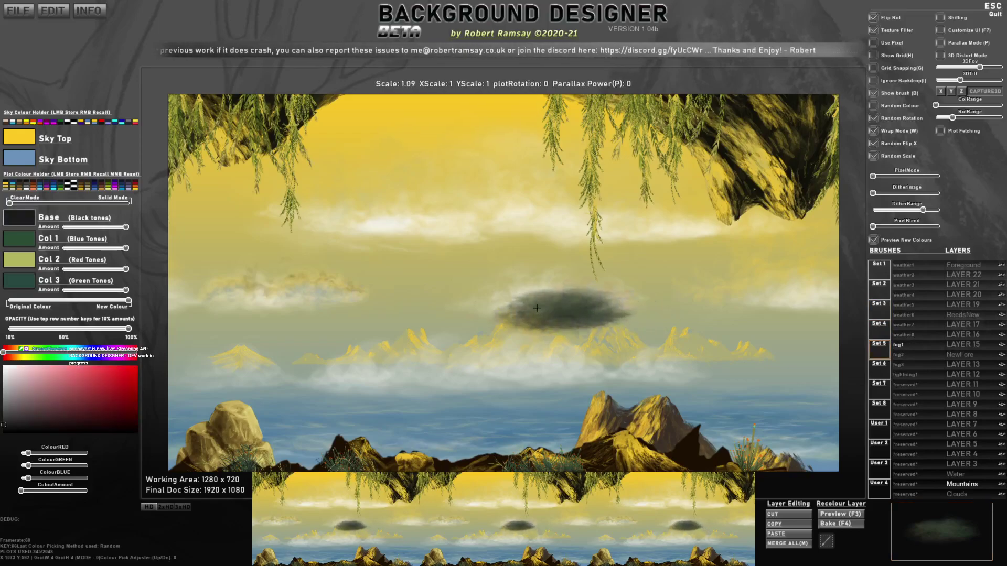
{"action": "left_click", "coordinate": [23, 221]}
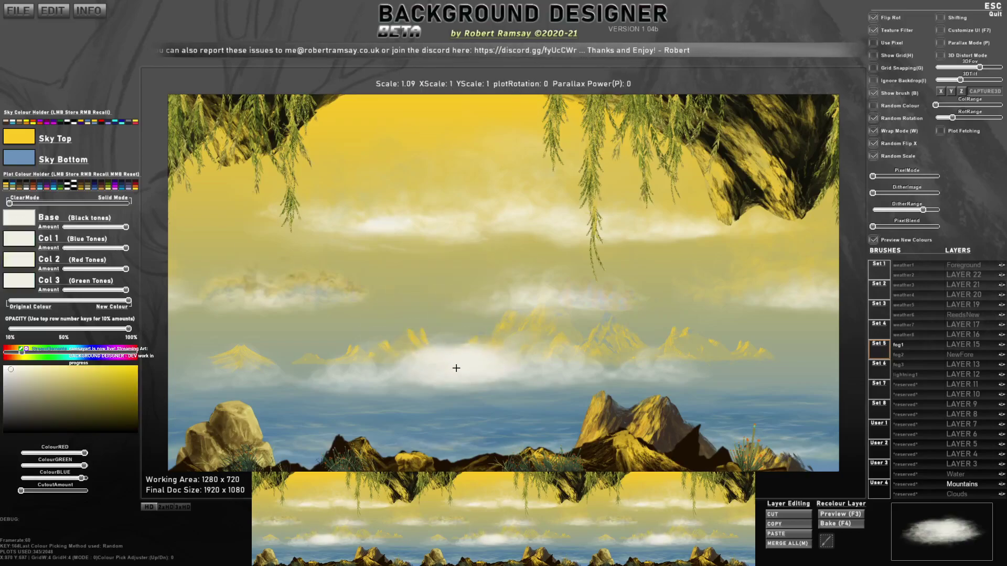
Randomise the fog brush's colour amounts, reduce its scale to 0.69 and set its opacity to 50%.
{"action": "key", "text": "F1"}
{"action": "key", "text": "F1"}
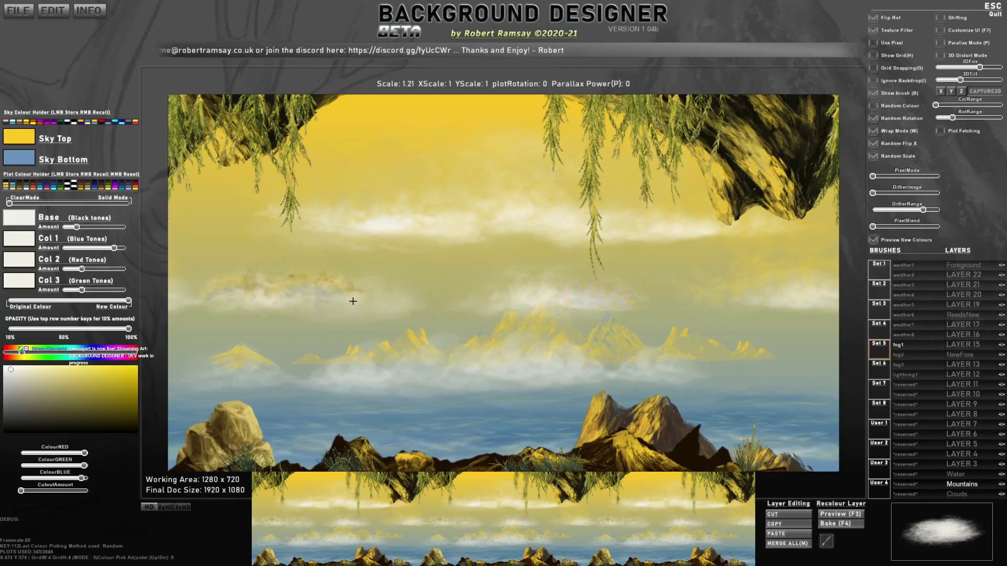
{"action": "scroll", "coordinate": [283, 380], "scroll_direction": "down", "scroll_amount": 5}
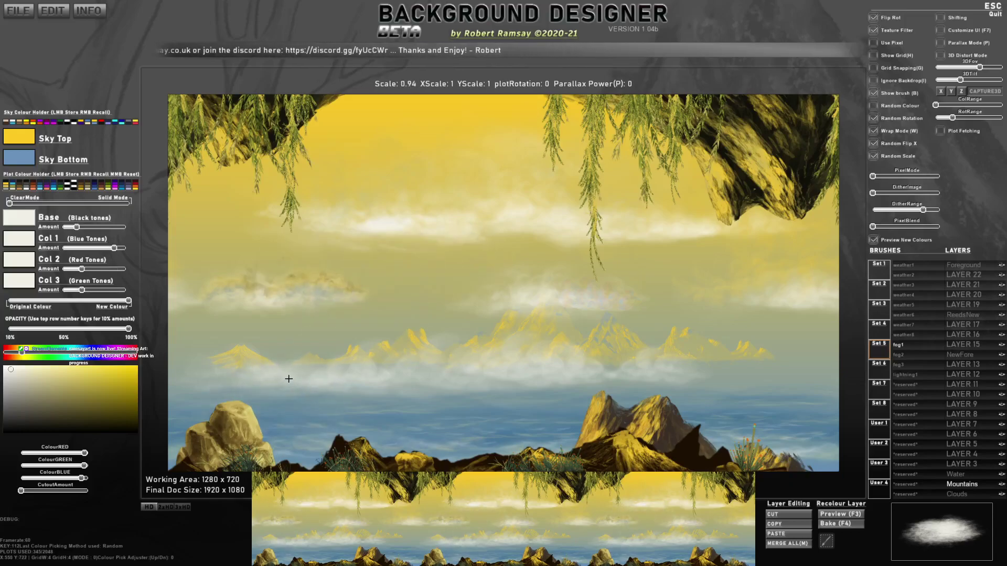
{"action": "scroll", "coordinate": [308, 374], "scroll_direction": "down", "scroll_amount": 1}
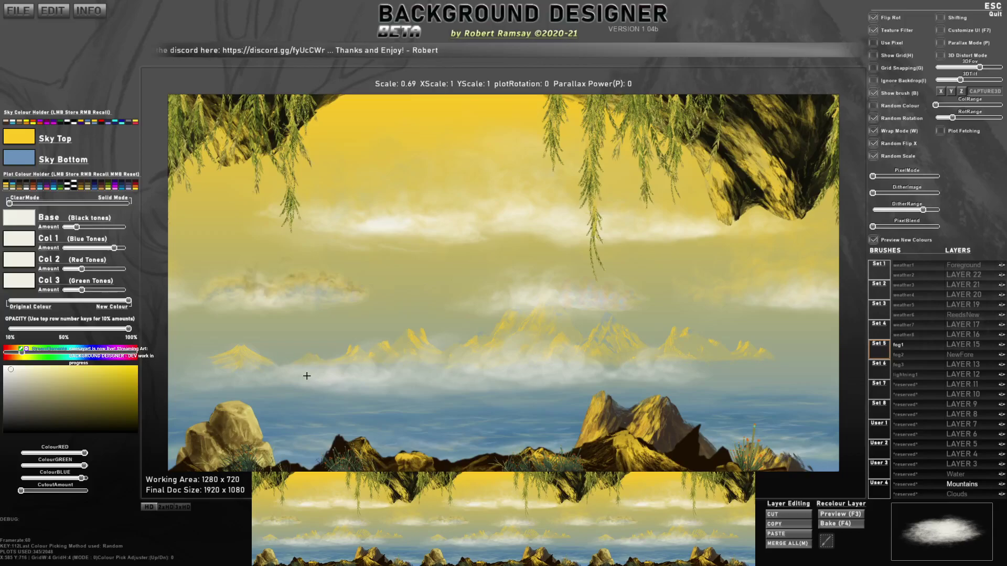
{"action": "key", "text": "4"}
{"action": "left_click", "coordinate": [307, 375]}
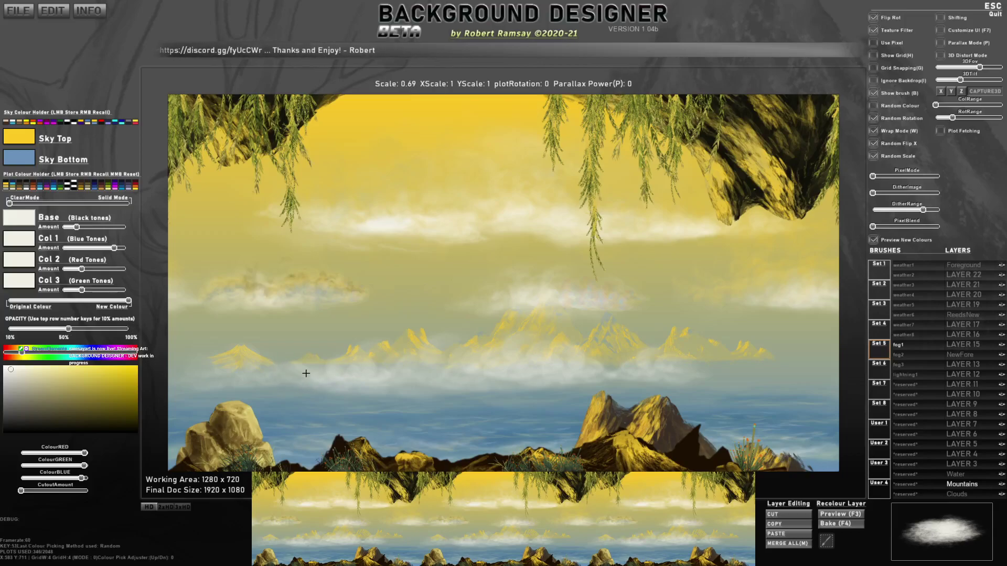
{"action": "left_click", "coordinate": [260, 373]}
{"action": "key", "text": "ctrl+z"}
{"action": "key", "text": "ctrl+z"}
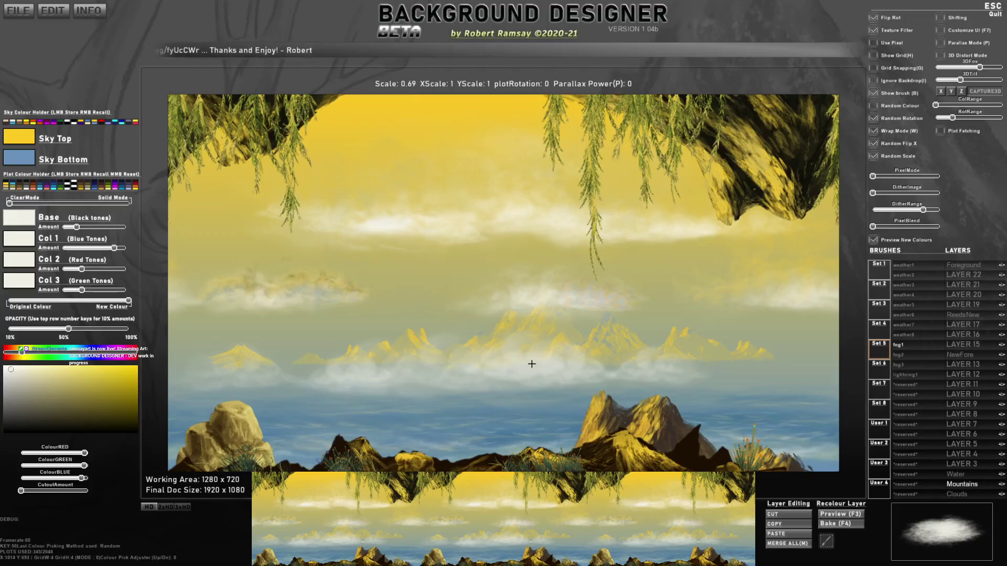
Turn off random scale and random rotation for the fog brush.
{"action": "left_click", "coordinate": [873, 156]}
{"action": "left_click", "coordinate": [873, 144]}
{"action": "left_click", "coordinate": [873, 119]}
Stamp off-white fog across the full width of the horizon beneath the distant mountains.
{"action": "left_click", "coordinate": [197, 374]}
{"action": "left_click", "coordinate": [182, 375]}
{"action": "left_click", "coordinate": [191, 375]}
{"action": "left_click", "coordinate": [294, 373]}
{"action": "left_click", "coordinate": [331, 371]}
{"action": "left_click", "coordinate": [315, 368]}
{"action": "left_click", "coordinate": [373, 368]}
{"action": "left_click", "coordinate": [419, 371]}
{"action": "left_click", "coordinate": [453, 374]}
{"action": "left_click", "coordinate": [414, 375]}
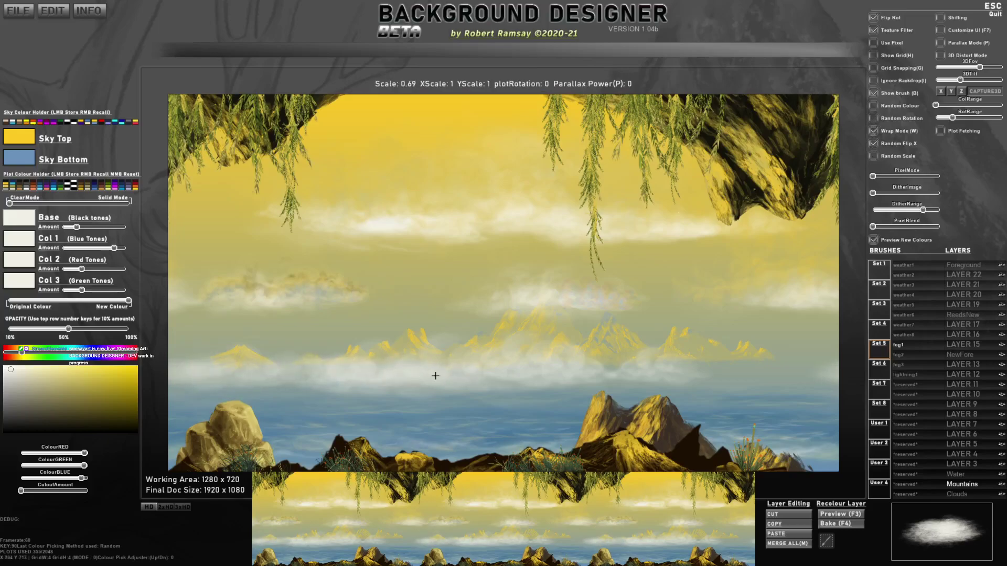
{"action": "left_click", "coordinate": [524, 380]}
{"action": "left_click", "coordinate": [508, 384]}
{"action": "left_click", "coordinate": [647, 379]}
{"action": "left_click", "coordinate": [609, 373]}
{"action": "left_click", "coordinate": [724, 362]}
{"action": "left_click", "coordinate": [759, 362]}
{"action": "left_click", "coordinate": [677, 369]}
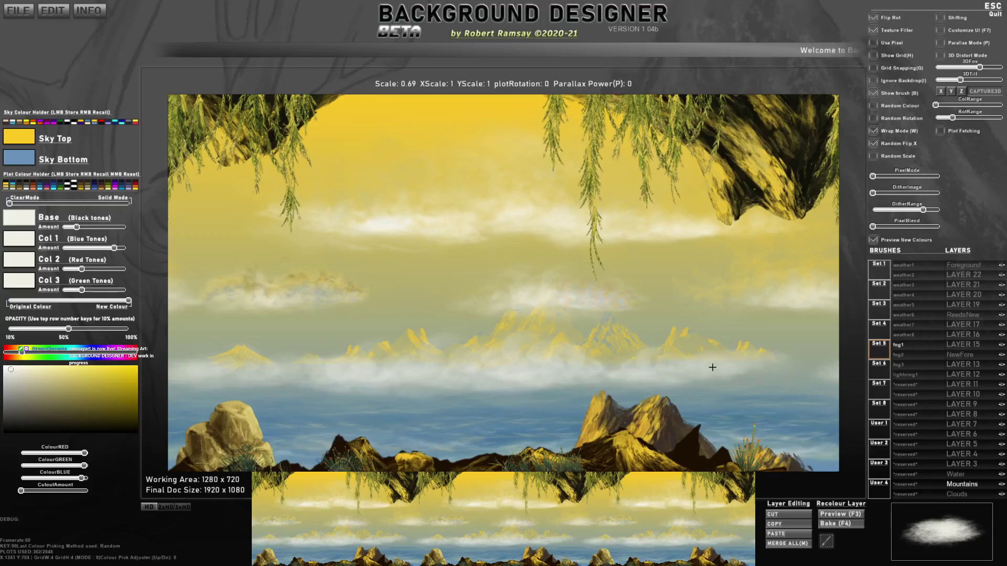
{"action": "left_click", "coordinate": [769, 365]}
{"action": "left_click", "coordinate": [798, 370]}
{"action": "left_click", "coordinate": [798, 373]}
{"action": "left_click", "coordinate": [763, 382]}
{"action": "left_click", "coordinate": [770, 393]}
Sample blue tones from the sea and stamp fog at 0.89 scale over the water just below the white mist.
{"action": "left_click", "coordinate": [780, 396], "text": "alt"}
{"action": "left_click", "coordinate": [747, 378]}
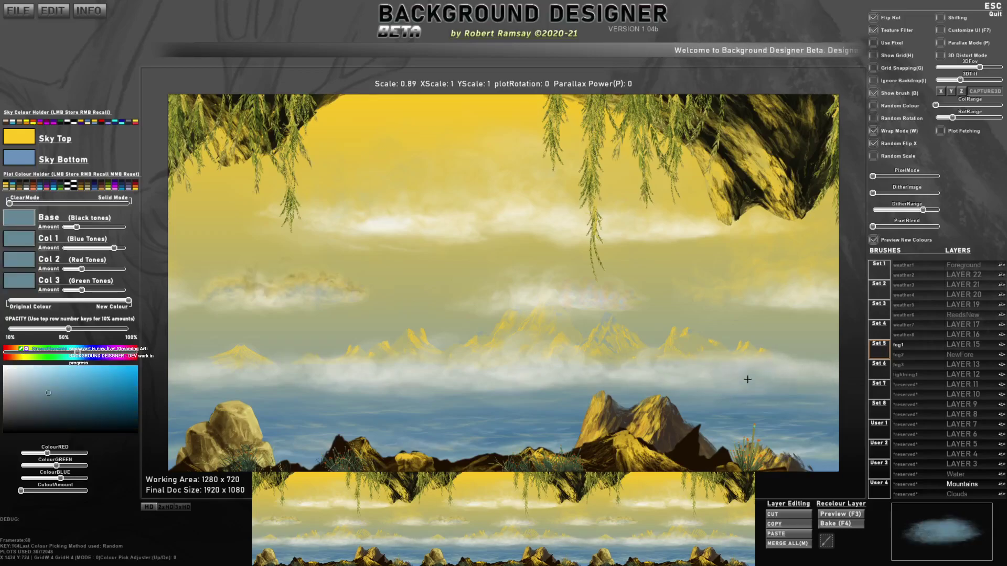
{"action": "left_click", "coordinate": [817, 376]}
{"action": "left_click", "coordinate": [706, 389]}
{"action": "left_click", "coordinate": [786, 406], "text": "alt"}
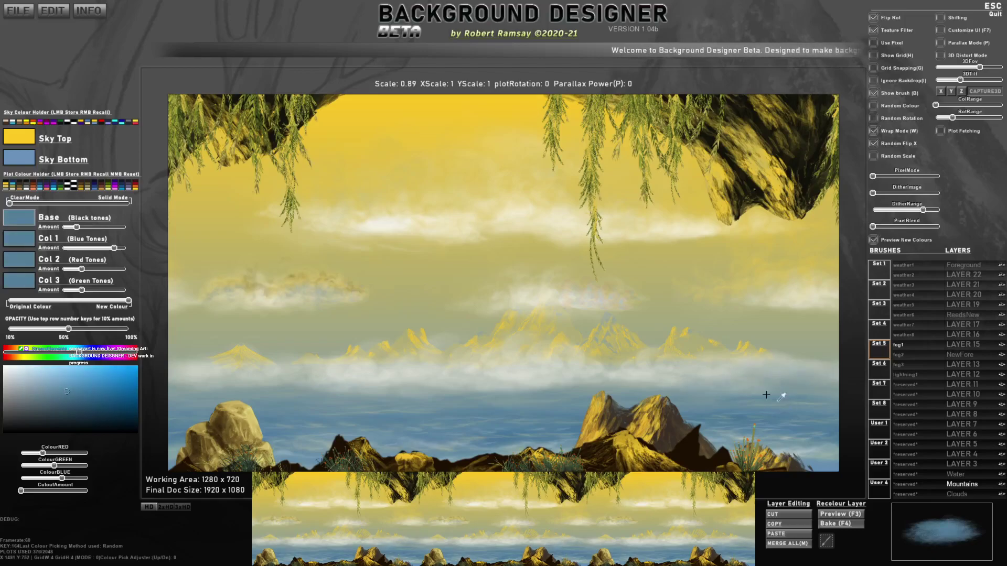
{"action": "mouse_move", "coordinate": [696, 391]}
{"action": "left_mouse_down"}
{"action": "mouse_move", "coordinate": [549, 381]}
{"action": "mouse_move", "coordinate": [328, 395]}
{"action": "left_mouse_up"}
{"action": "left_click", "coordinate": [323, 389]}
Sample a pale grey from the mist and stamp more fog along the horizon to blend it into the water.
{"action": "left_click", "coordinate": [372, 380], "text": "alt"}
{"action": "left_click", "coordinate": [341, 386]}
{"action": "left_click", "coordinate": [377, 382]}
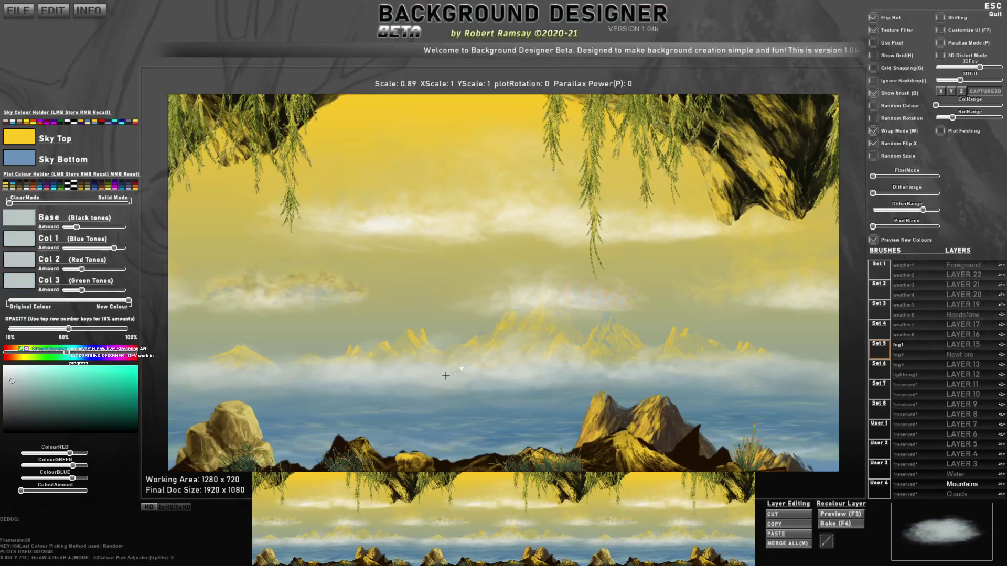
{"action": "left_click", "coordinate": [596, 372]}
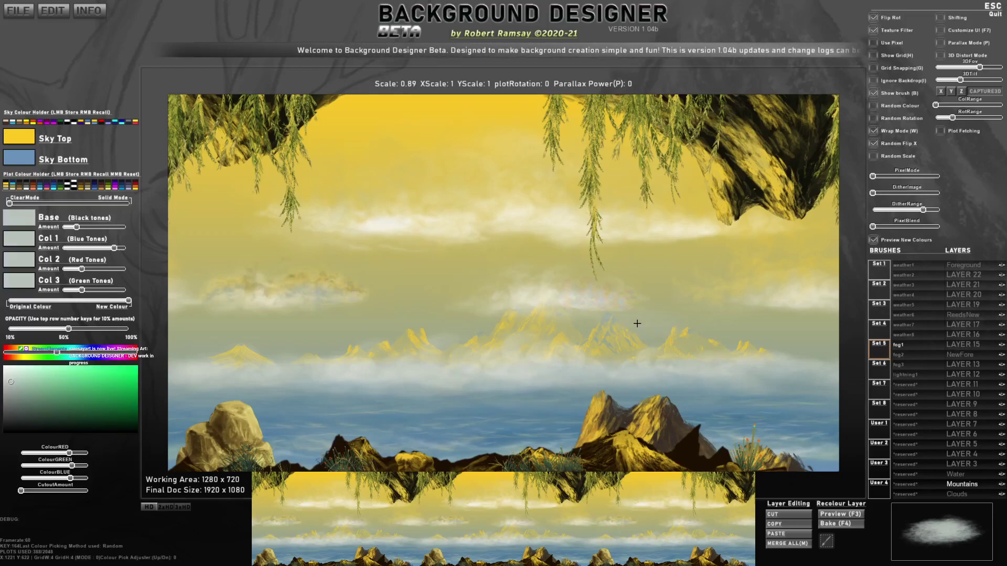
Set the fog brush's opacity to 100% and its scale to 0.66.
{"action": "key", "text": "0"}
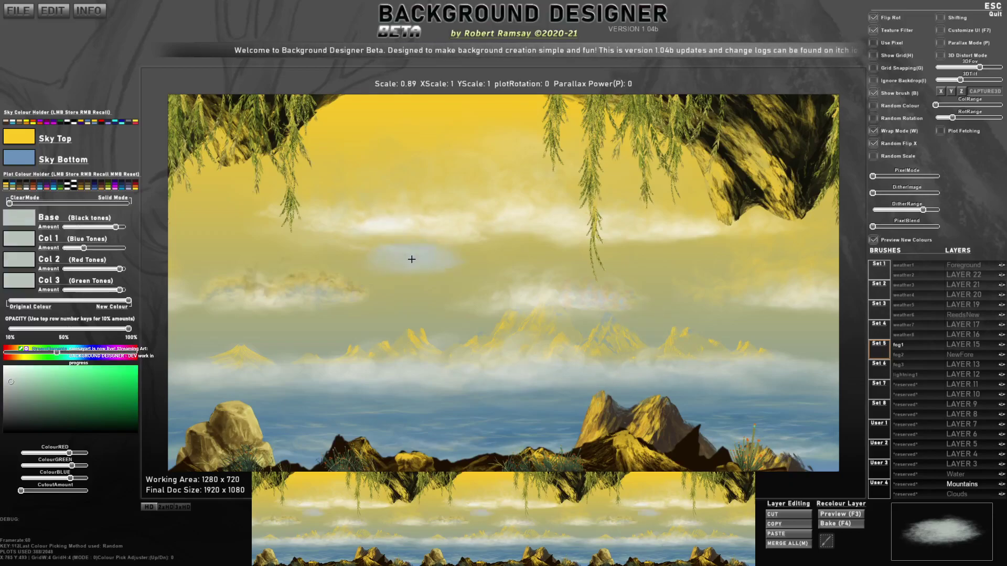
{"action": "scroll", "coordinate": [394, 395], "scroll_direction": "down", "scroll_amount": 3}
{"action": "scroll", "coordinate": [394, 394], "scroll_direction": "down", "scroll_amount": 1}
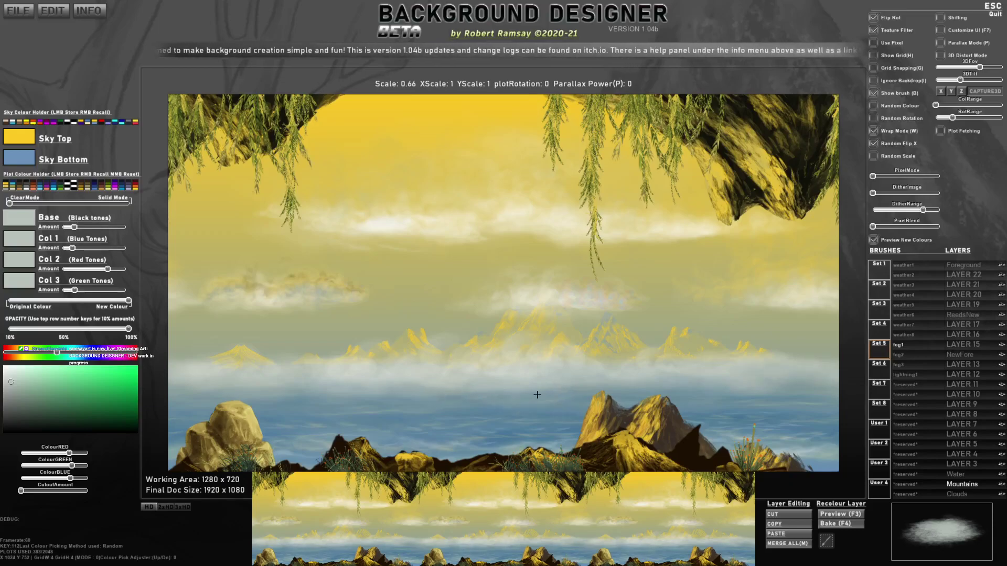
Recolour the top of the sky to a fully saturated orange.
{"action": "left_click", "coordinate": [19, 136]}
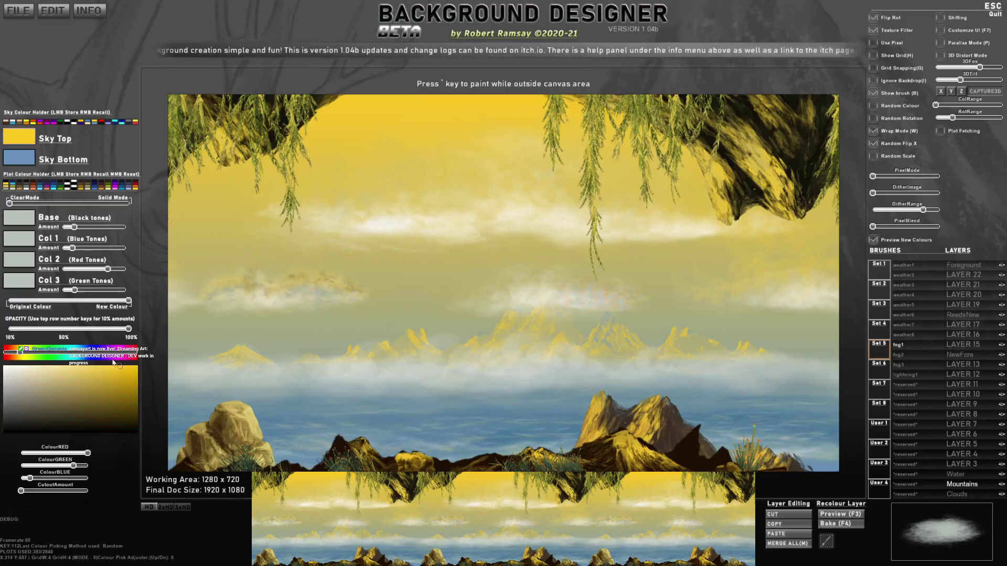
{"action": "left_click", "coordinate": [7, 353]}
{"action": "left_click_drag", "start_coordinate": [7, 352], "coordinate": [15, 353]}
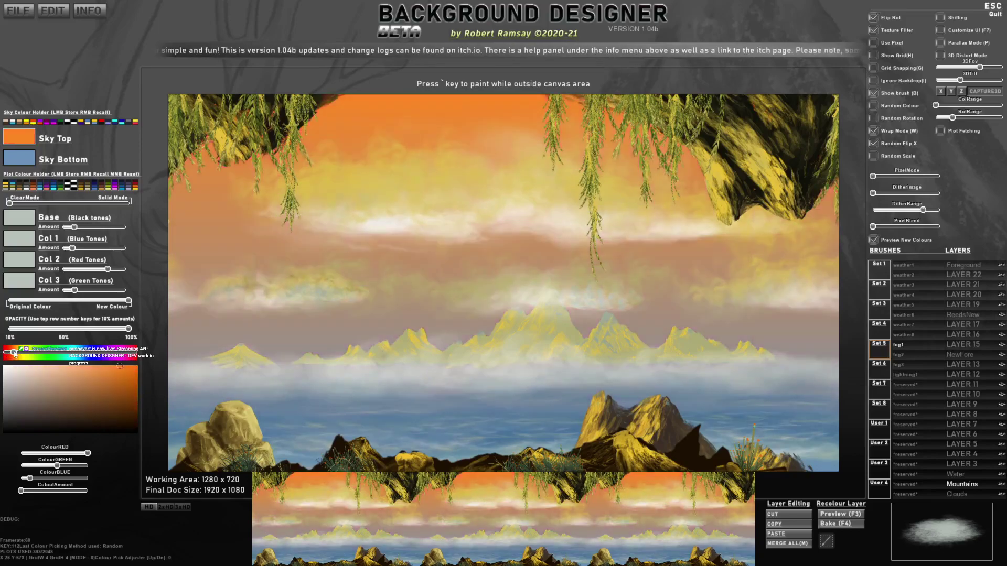
{"action": "left_click_drag", "start_coordinate": [124, 370], "coordinate": [136, 367]}
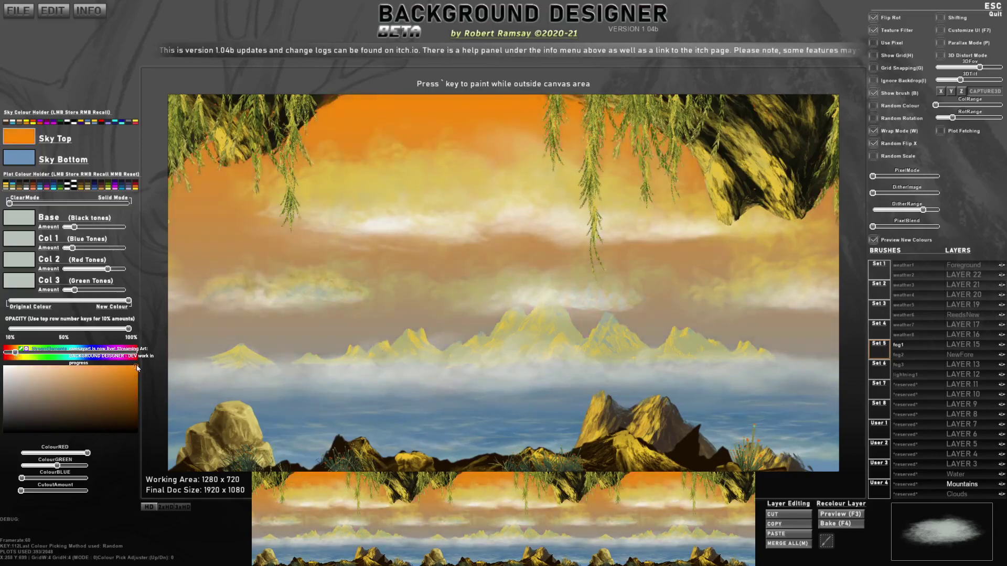
{"action": "left_click_drag", "start_coordinate": [15, 352], "coordinate": [16, 353]}
Recolour the bottom of the sky to a brighter, more saturated blue.
{"action": "left_click", "coordinate": [15, 156]}
{"action": "left_click", "coordinate": [93, 374]}
{"action": "left_click", "coordinate": [102, 366]}
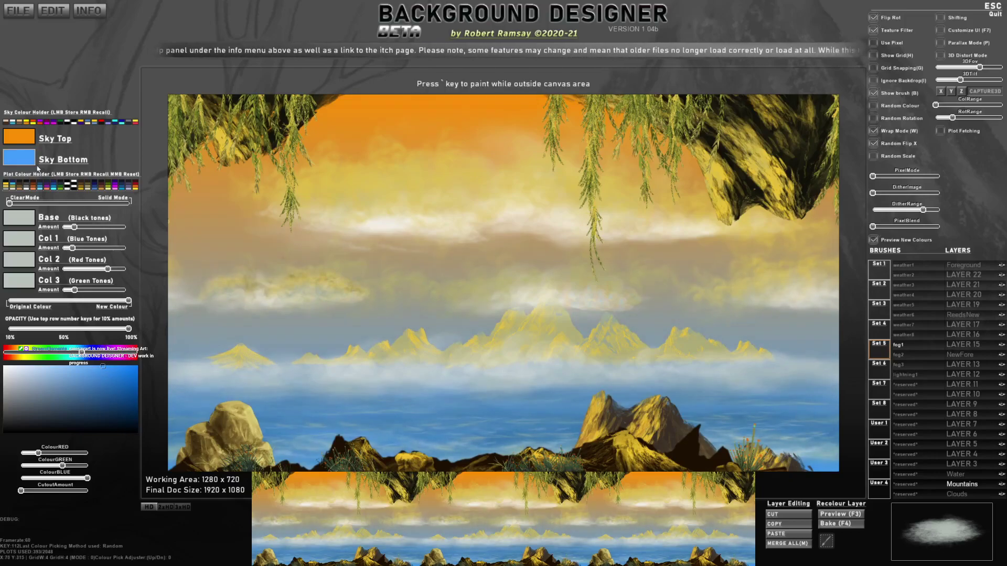
Recolour the top of the sky to a saturated golden yellow and check the scene in parallax mode.
{"action": "left_click", "coordinate": [16, 137]}
{"action": "left_click_drag", "start_coordinate": [16, 352], "coordinate": [20, 353]}
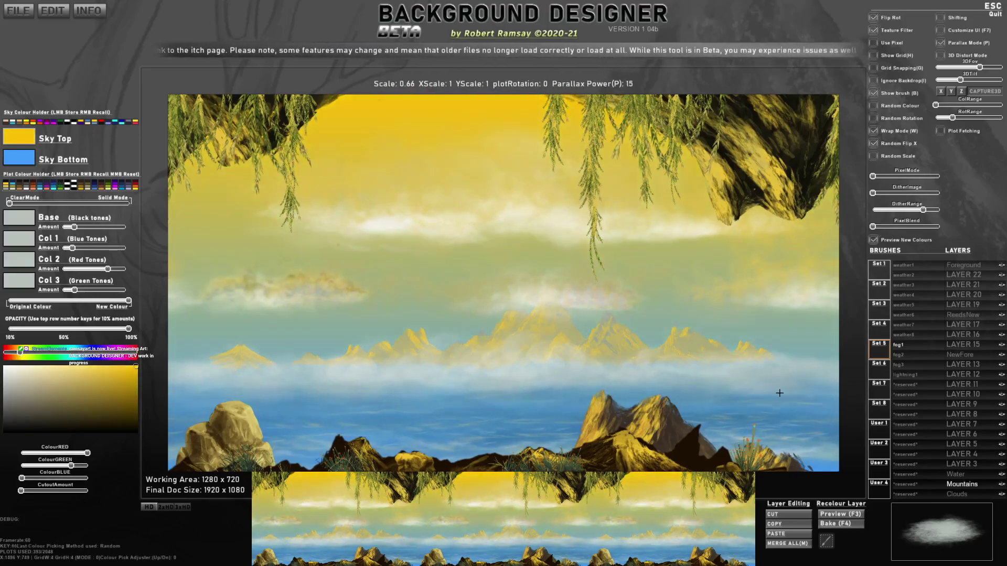
{"action": "key", "text": "p"}
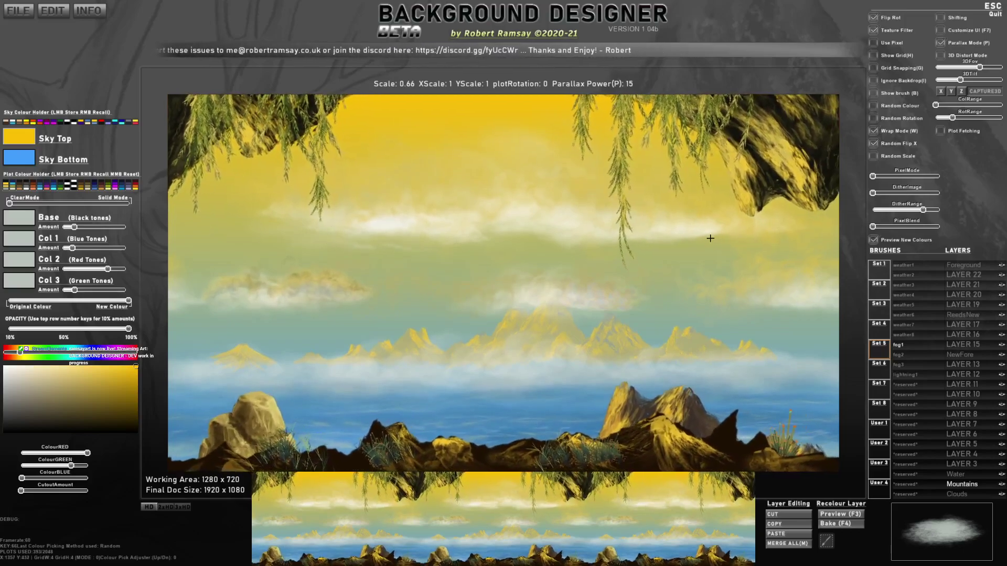
{"action": "key", "text": "p"}
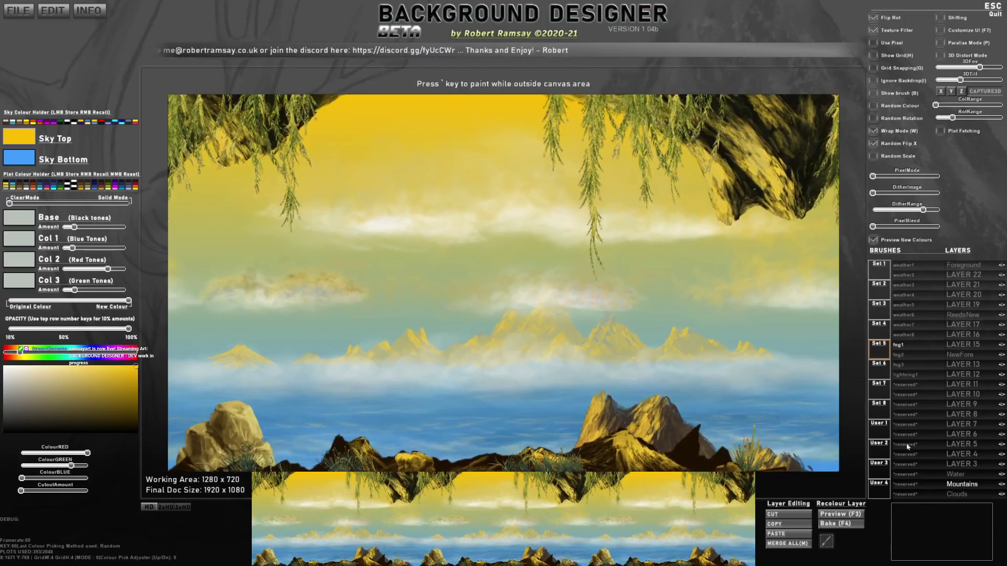
Stamp a golden-yellow sun in the middle of the sky on the Clouds layer, using the Set 4 Circle1 brush at scale 0.81.
{"action": "left_click", "coordinate": [968, 465]}
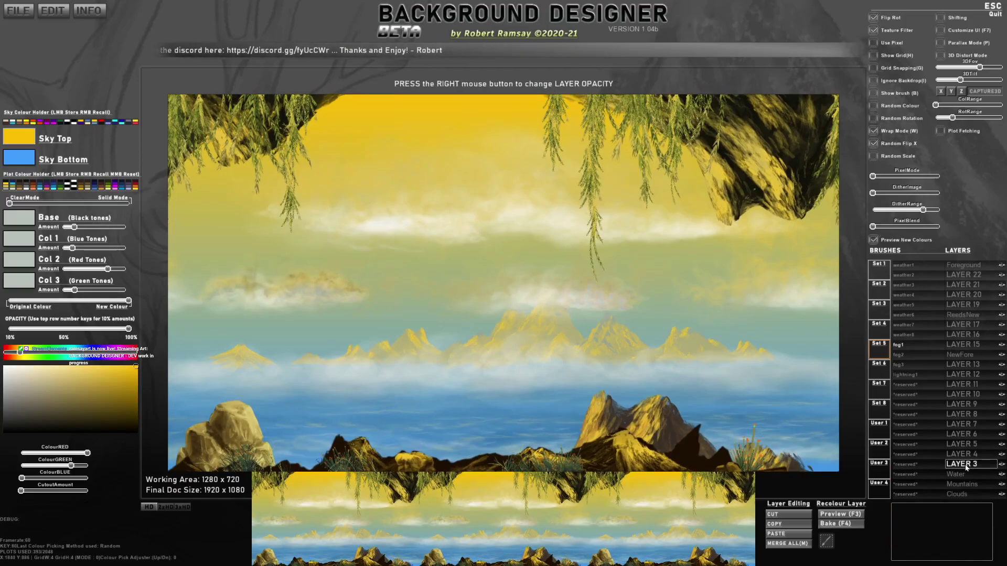
{"action": "left_click", "coordinate": [968, 493]}
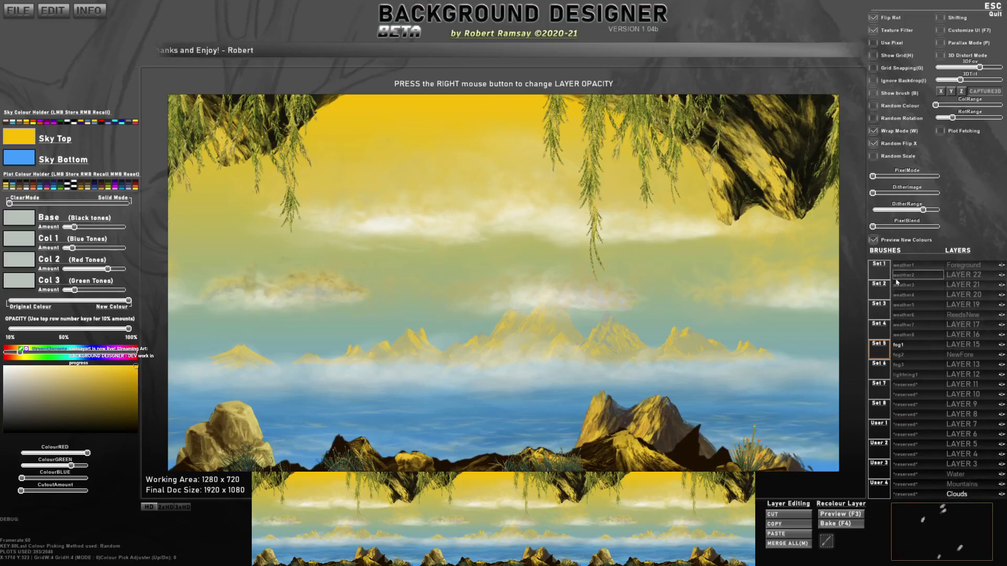
{"action": "left_click", "coordinate": [885, 321]}
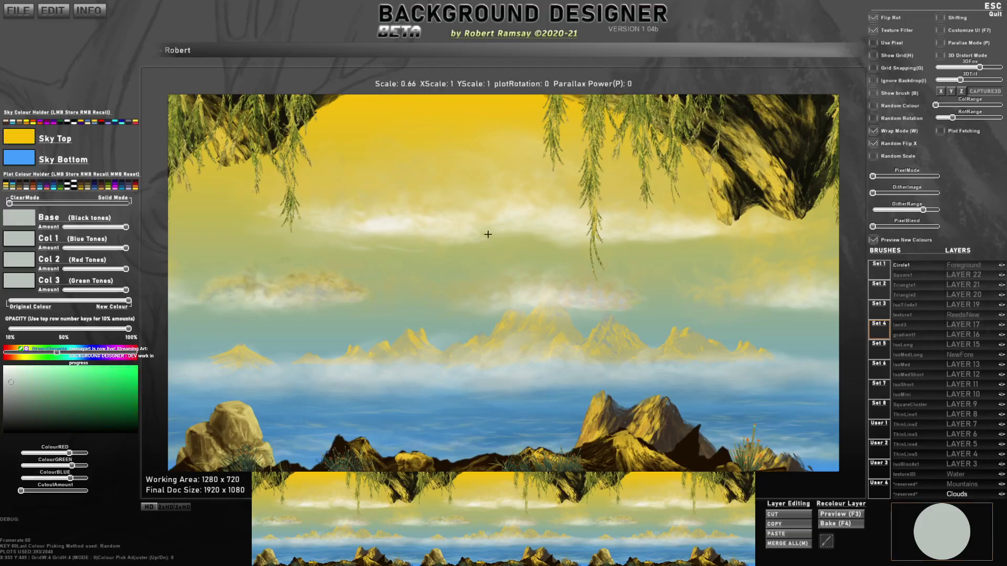
{"action": "key", "text": "b"}
{"action": "scroll", "coordinate": [459, 250], "scroll_direction": "up", "scroll_amount": 5}
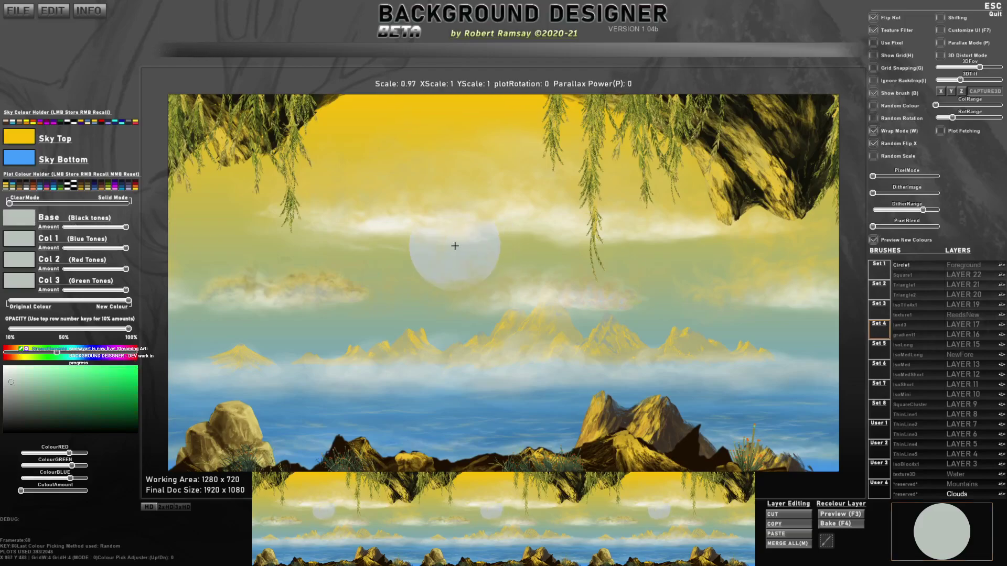
{"action": "scroll", "coordinate": [454, 236], "scroll_direction": "down", "scroll_amount": 5}
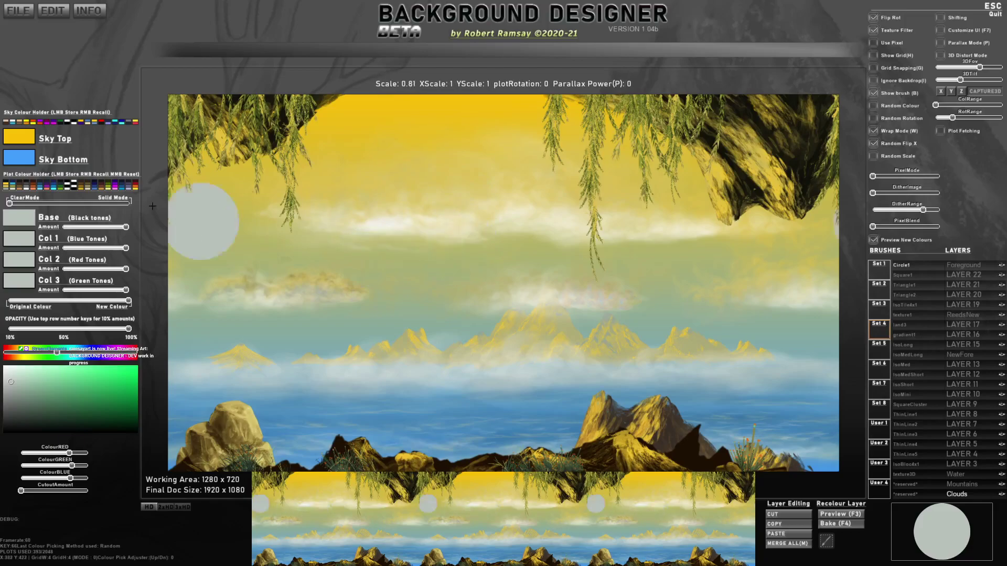
{"action": "left_click", "coordinate": [26, 211]}
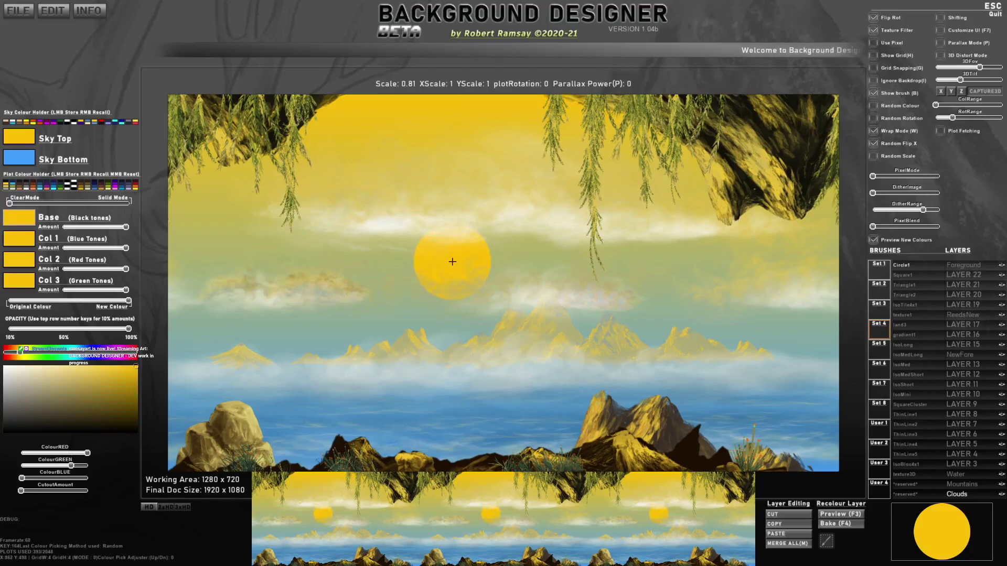
{"action": "left_click", "coordinate": [446, 253]}
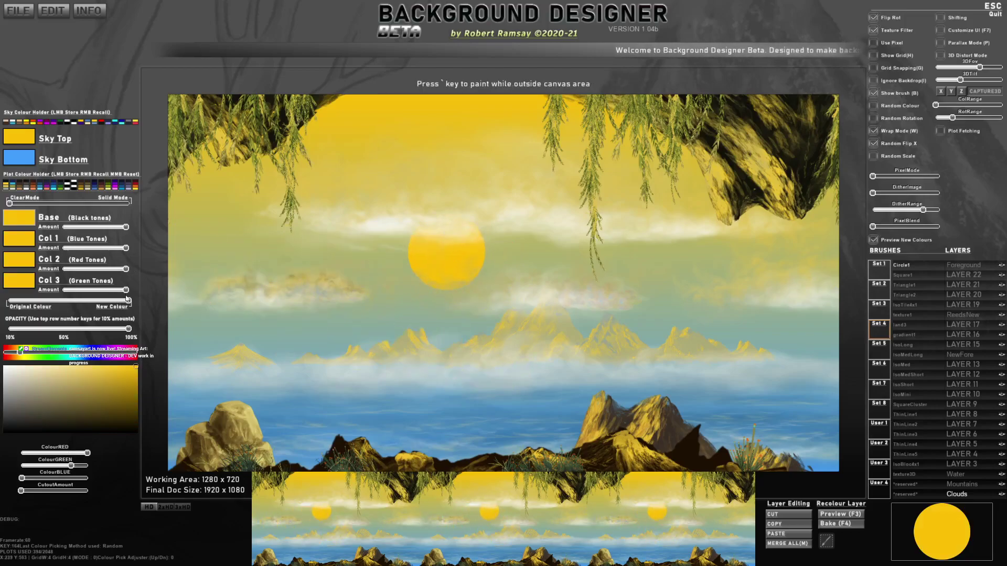
Adjust the sun's tone amounts to about half for Base, low for Col 1 and Col 2, and fairly high for Col 3.
{"action": "left_click_drag", "start_coordinate": [126, 291], "coordinate": [130, 254]}
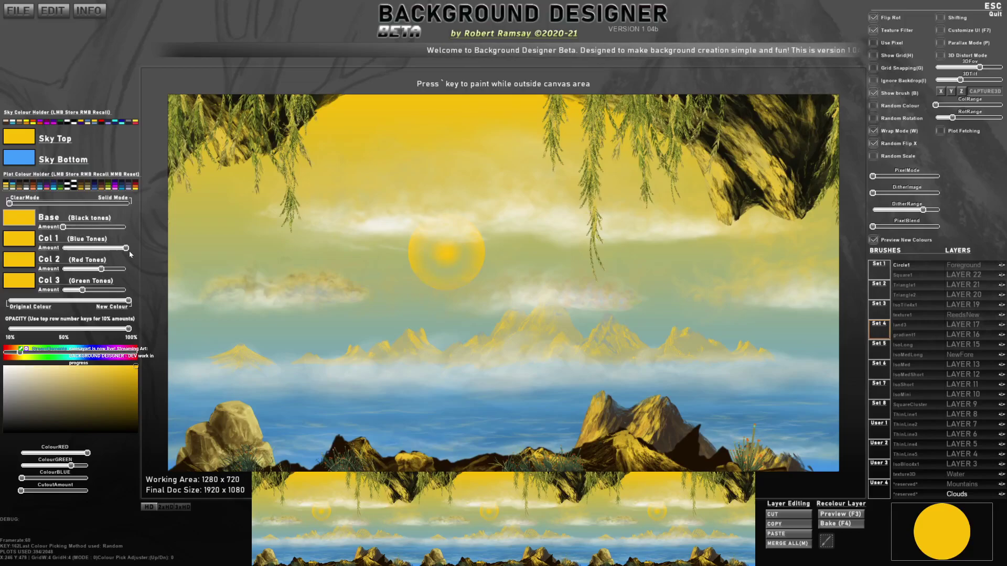
{"action": "left_click_drag", "start_coordinate": [101, 292], "coordinate": [72, 249]}
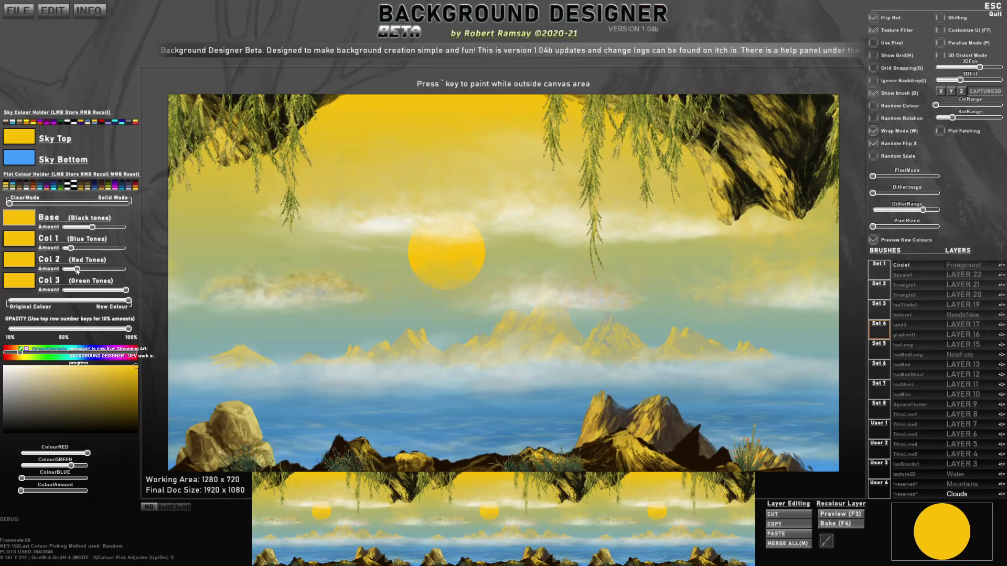
{"action": "left_click_drag", "start_coordinate": [111, 294], "coordinate": [82, 294]}
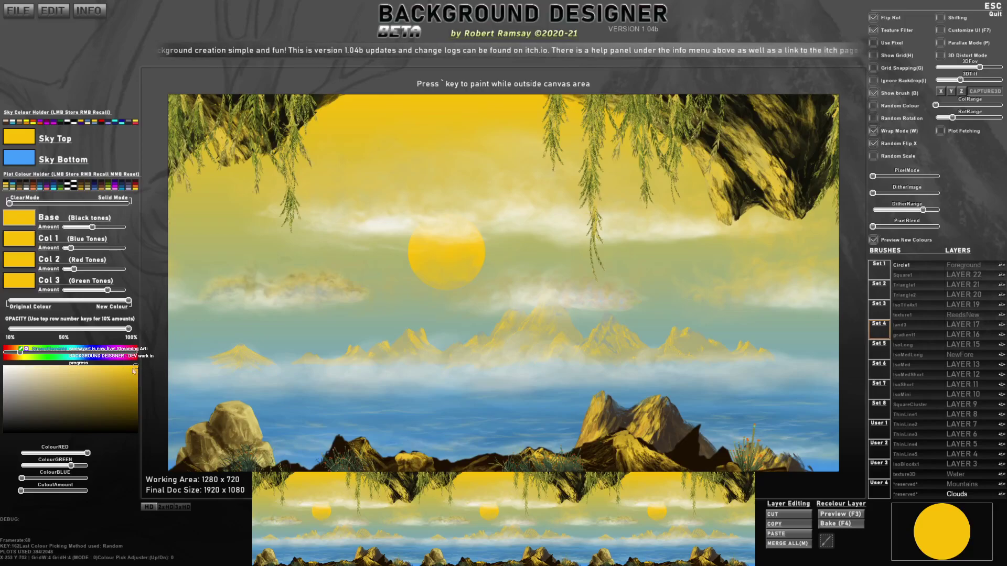
Recolour the sun's tones with light orange for Base, dark burnt orange for Col 2 and bright yellow for Col 3.
{"action": "left_click_drag", "start_coordinate": [21, 353], "coordinate": [29, 356]}
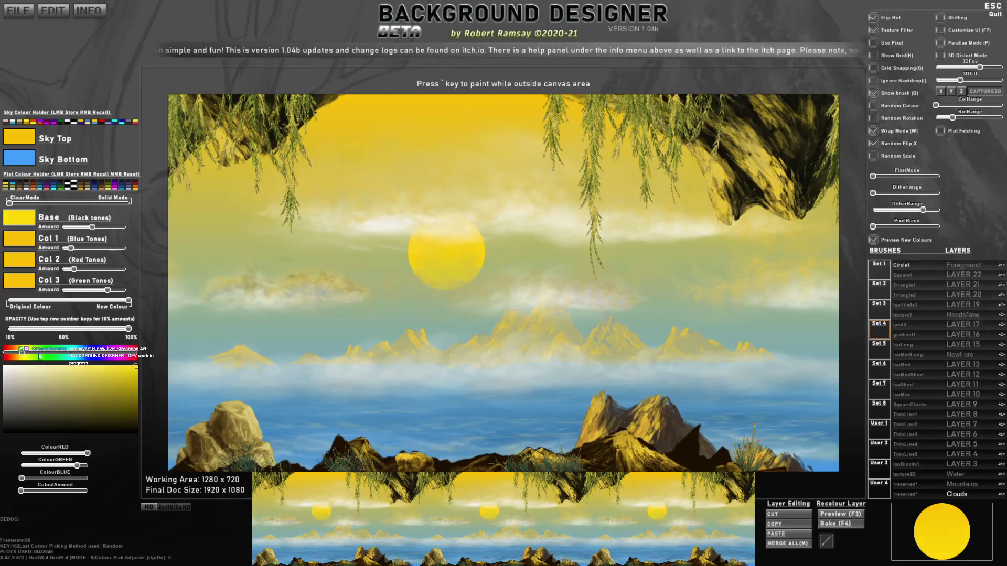
{"action": "left_click", "coordinate": [21, 353]}
{"action": "left_click_drag", "start_coordinate": [21, 353], "coordinate": [13, 353]}
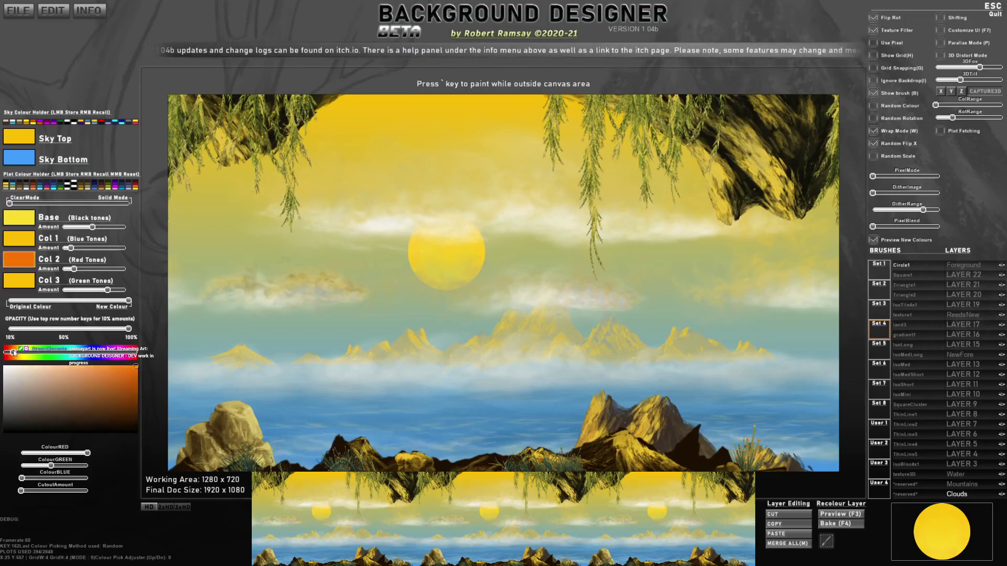
{"action": "left_click_drag", "start_coordinate": [128, 381], "coordinate": [127, 389]}
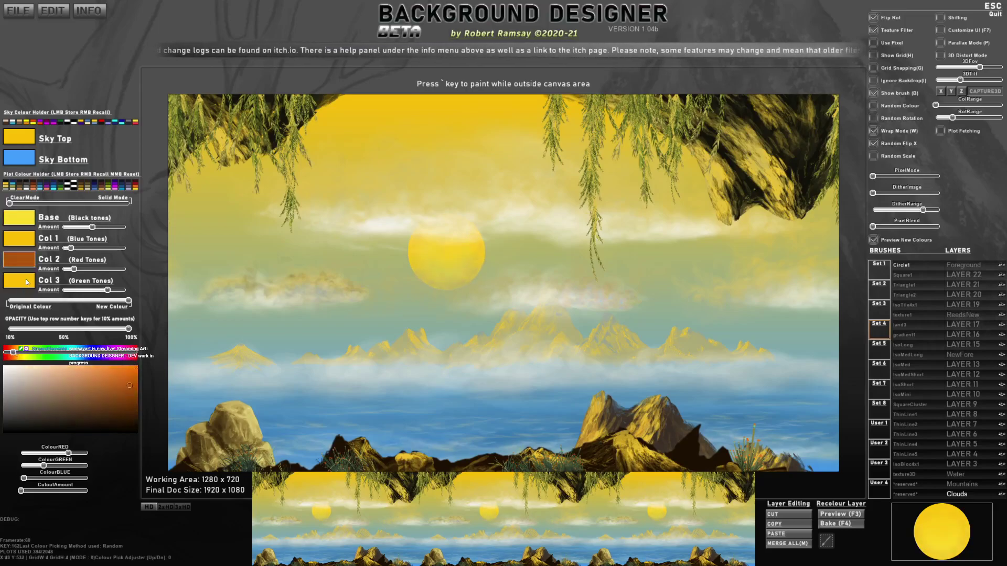
{"action": "left_click", "coordinate": [10, 352]}
{"action": "left_click_drag", "start_coordinate": [12, 352], "coordinate": [24, 352]}
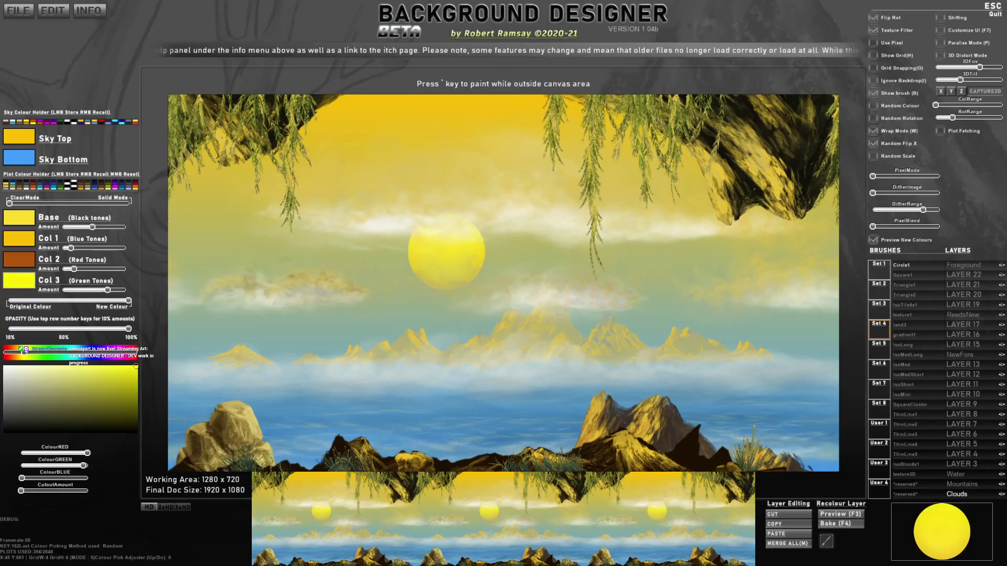
{"action": "left_click", "coordinate": [114, 367]}
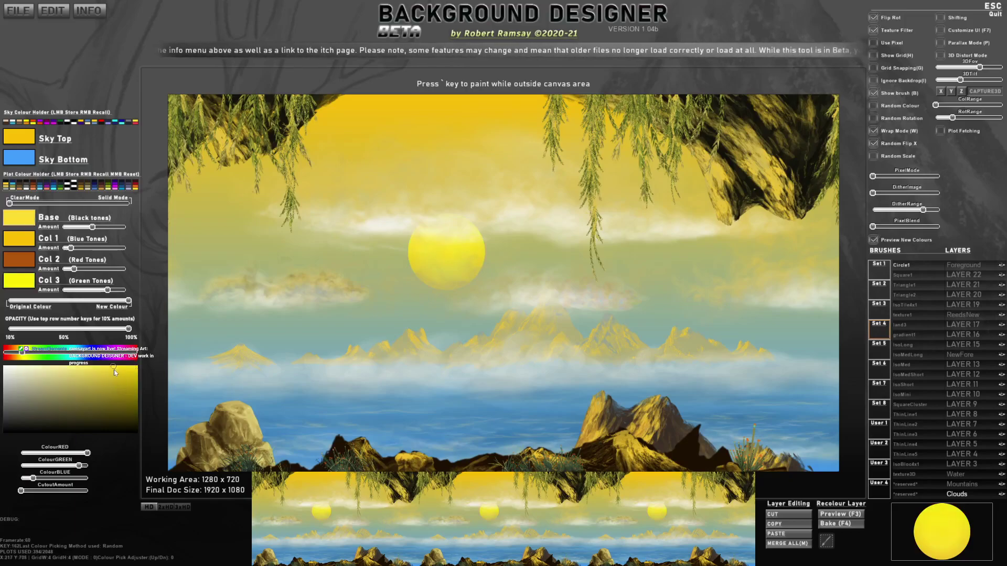
{"action": "left_click_drag", "start_coordinate": [21, 353], "coordinate": [16, 352]}
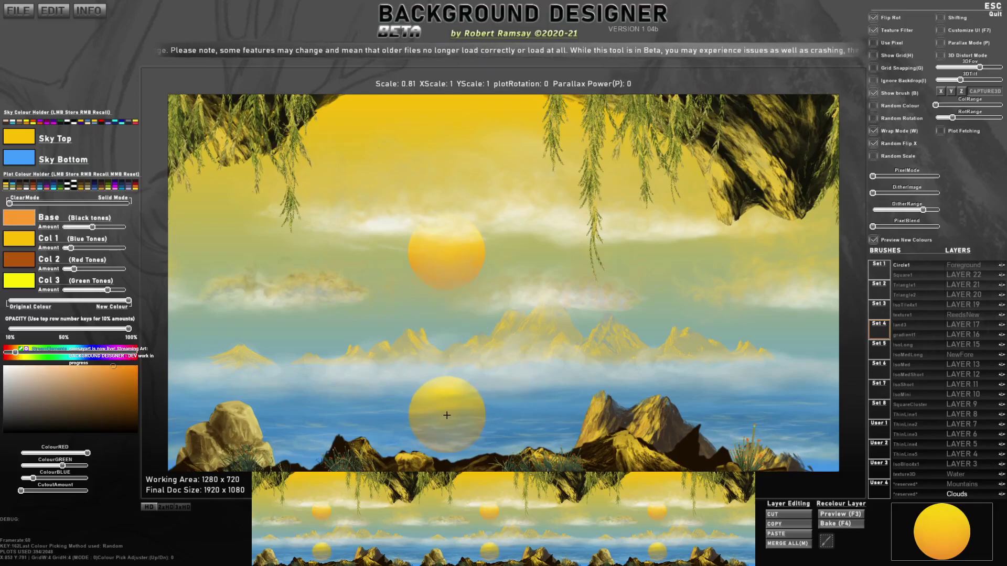
Try the circle brush flipped vertically at a scale of 0.74.
{"action": "key", "text": "y"}
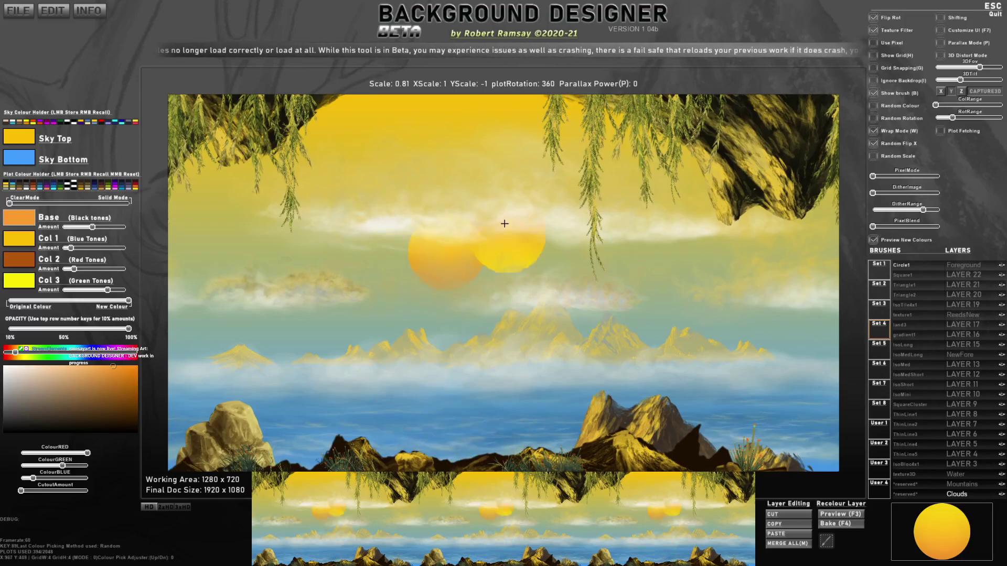
{"action": "scroll", "coordinate": [454, 306], "scroll_direction": "down", "scroll_amount": 7}
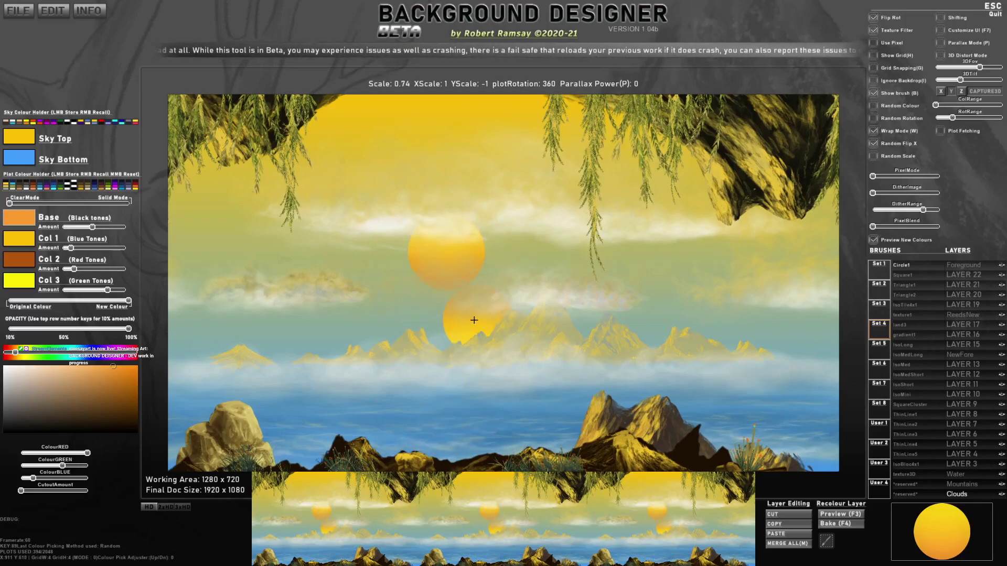
Stamp an orange reflection on the water below the sun with the land3 brush at scale 0.39, using reduced Col 1, Col 2 and Col 3 amounts.
{"action": "left_click", "coordinate": [900, 325]}
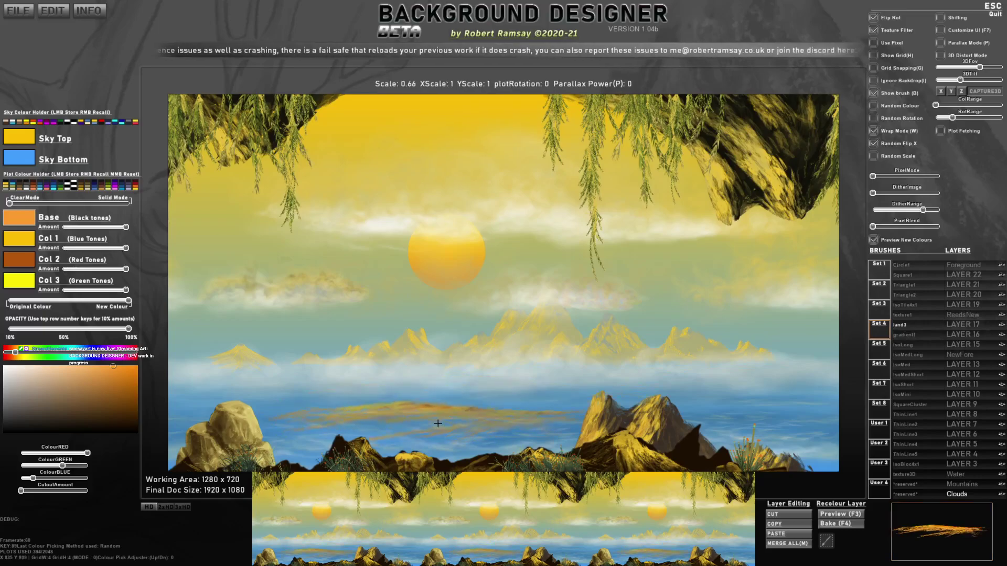
{"action": "key", "text": "ctrl+z"}
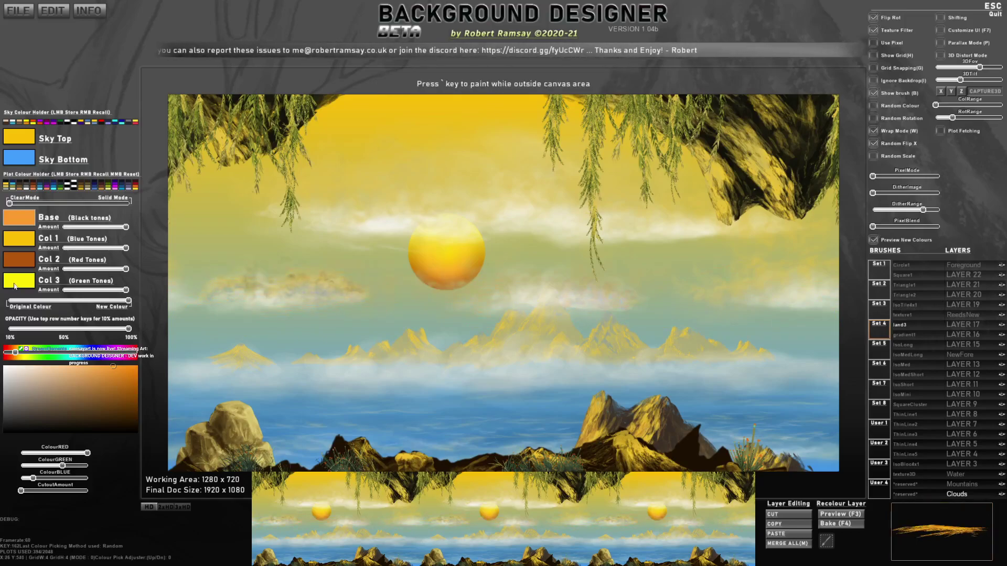
{"action": "mouse_move", "coordinate": [125, 290]}
{"action": "left_mouse_down"}
{"action": "mouse_move", "coordinate": [101, 289]}
{"action": "mouse_move", "coordinate": [95, 269]}
{"action": "mouse_move", "coordinate": [109, 251]}
{"action": "left_mouse_up"}
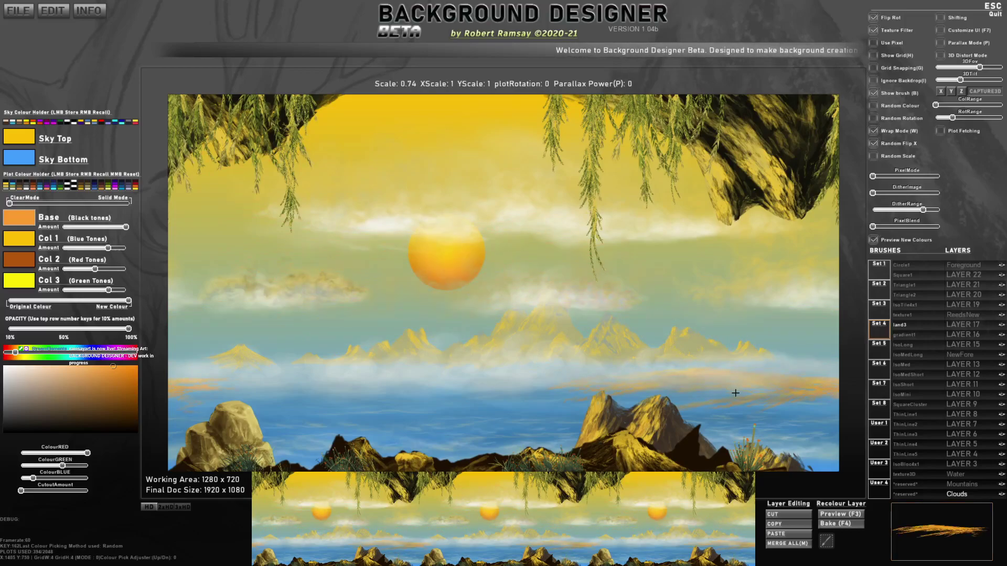
{"action": "scroll", "coordinate": [433, 415], "scroll_direction": "down", "scroll_amount": 2}
{"action": "scroll", "coordinate": [433, 415], "scroll_direction": "down", "scroll_amount": 2}
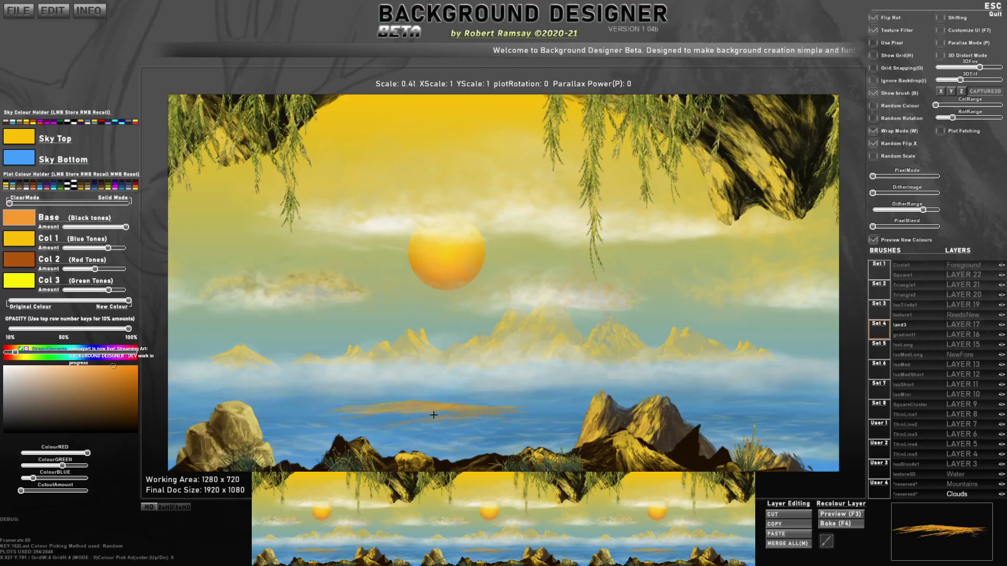
{"action": "scroll", "coordinate": [448, 418], "scroll_direction": "down", "scroll_amount": 2}
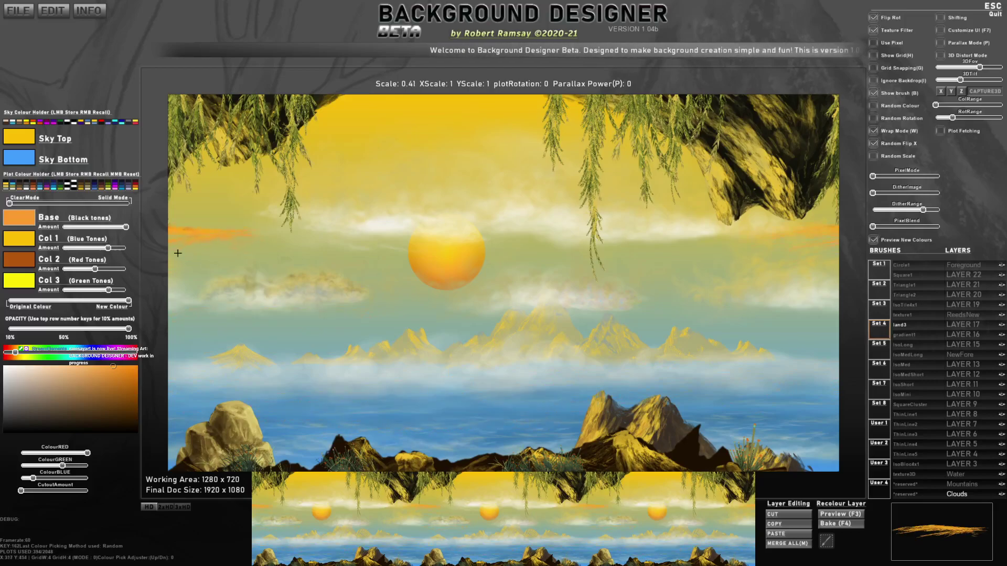
{"action": "scroll", "coordinate": [452, 420], "scroll_direction": "up", "scroll_amount": 1}
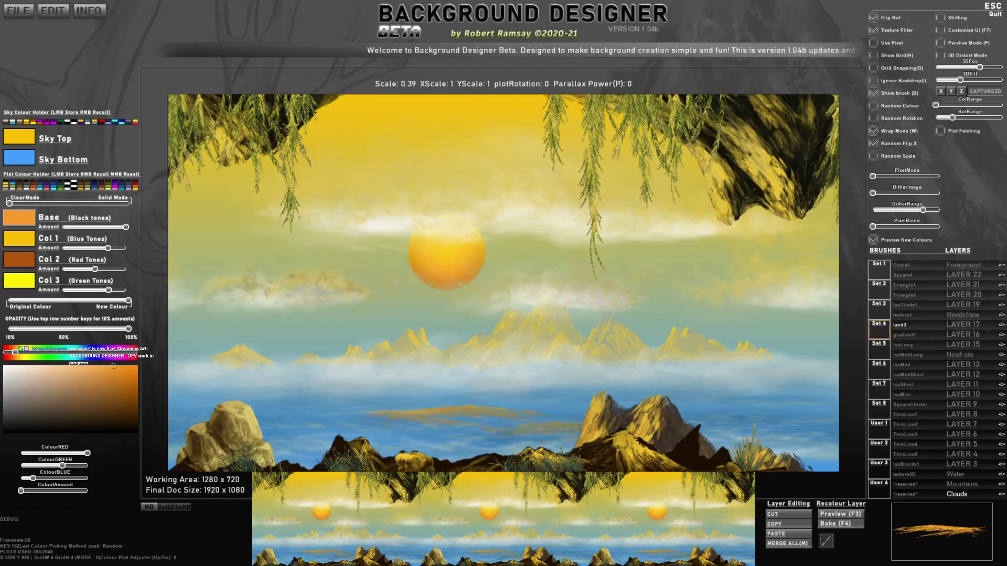
Lower the reflection's Base amount and recolour its tones with bright yellow Base and Col 3, orange Col 1 and darker gold Col 2.
{"action": "left_click_drag", "start_coordinate": [124, 229], "coordinate": [81, 229]}
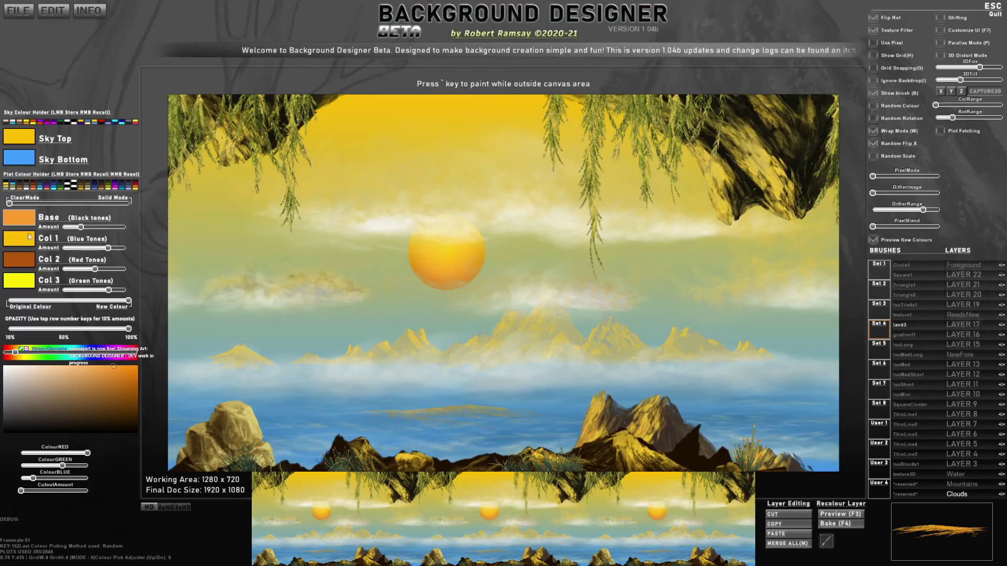
{"action": "left_click", "coordinate": [23, 276]}
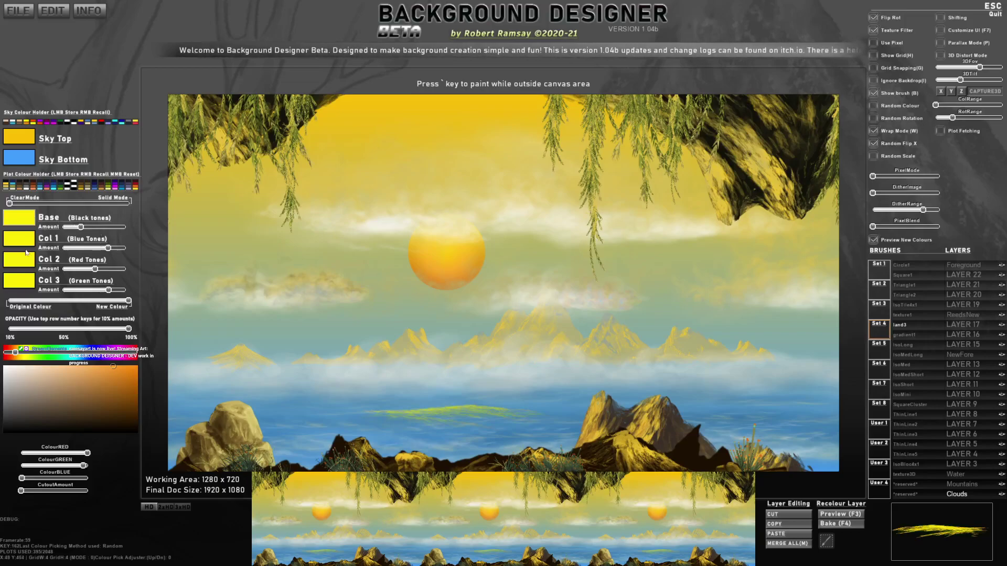
{"action": "left_click", "coordinate": [22, 262]}
{"action": "left_click_drag", "start_coordinate": [25, 353], "coordinate": [18, 353]}
{"action": "left_click", "coordinate": [128, 373]}
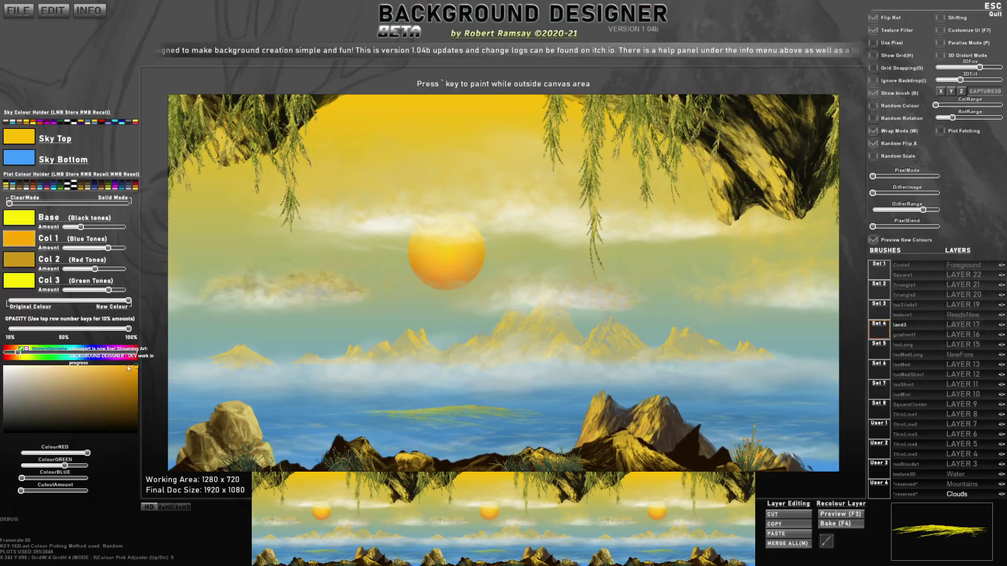
Fade the reflection by reducing Base and Col 3 to minimum, Col 1 to about a third and Col 2 to just under half.
{"action": "left_click_drag", "start_coordinate": [108, 251], "coordinate": [62, 288]}
{"action": "left_click_drag", "start_coordinate": [122, 269], "coordinate": [92, 270]}
{"action": "mouse_move", "coordinate": [86, 230]}
{"action": "left_mouse_down"}
{"action": "mouse_move", "coordinate": [103, 230]}
{"action": "mouse_move", "coordinate": [65, 229]}
{"action": "mouse_move", "coordinate": [103, 248]}
{"action": "mouse_move", "coordinate": [83, 248]}
{"action": "left_mouse_up"}
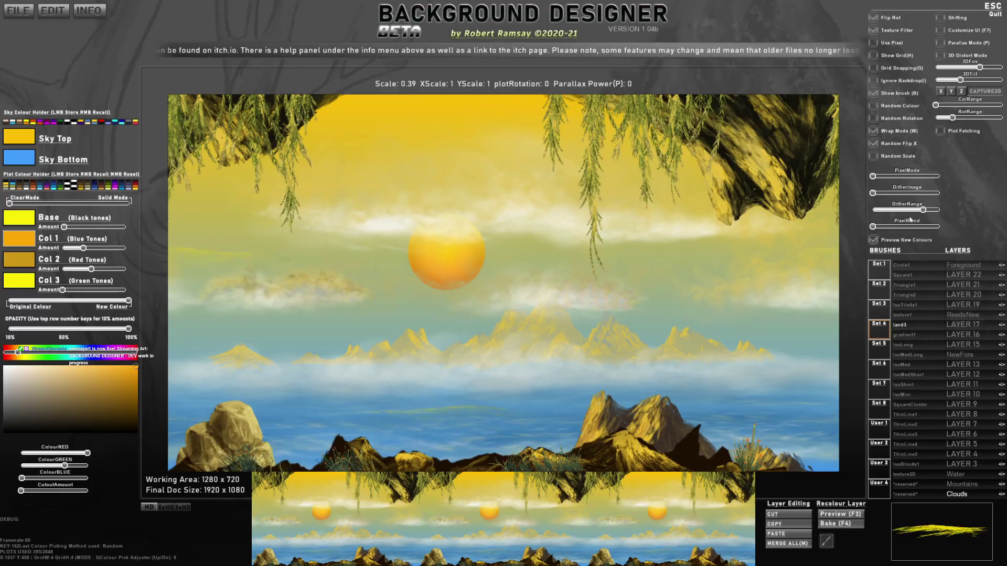
Enable random scale and paint more yellow reflection streaks on the water below the sun.
{"action": "left_click", "coordinate": [875, 156]}
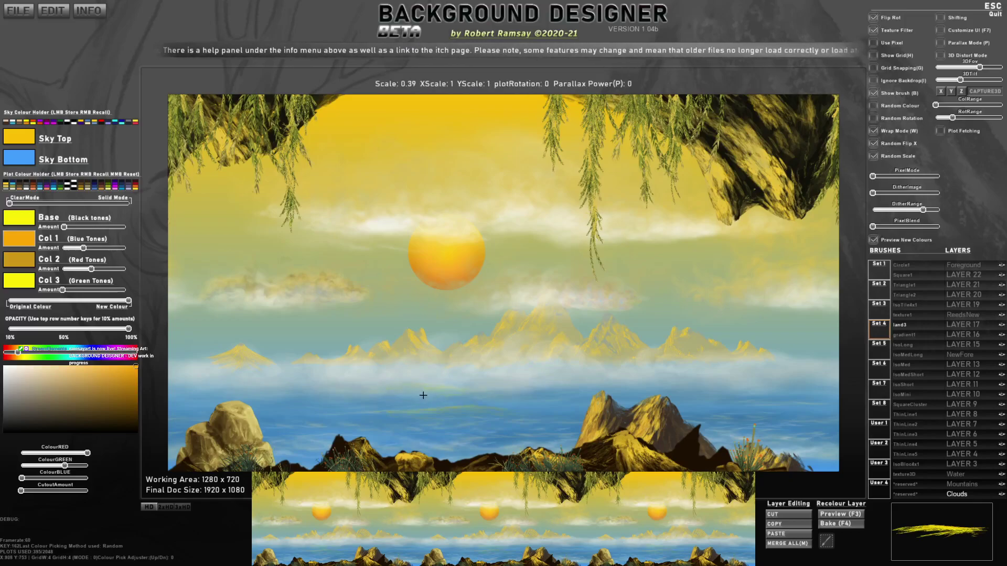
{"action": "left_click_drag", "start_coordinate": [436, 430], "coordinate": [474, 433]}
{"action": "left_click", "coordinate": [440, 416]}
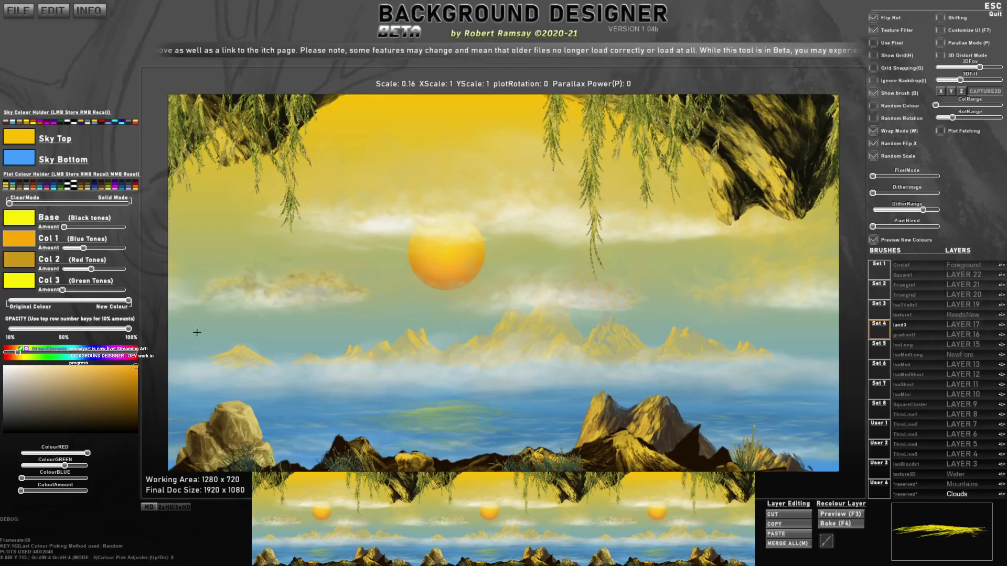
Raise the Col 2 amount to maximum, make all plot tones bright yellow and paint more streaks on the sun's reflection.
{"action": "left_click_drag", "start_coordinate": [92, 270], "coordinate": [124, 270]}
{"action": "left_click", "coordinate": [117, 369]}
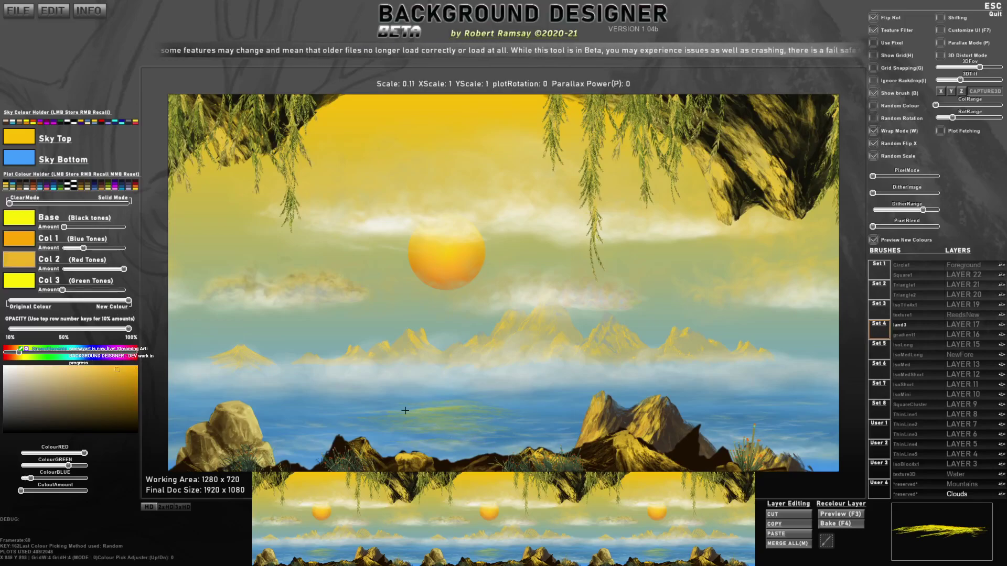
{"action": "left_click", "coordinate": [22, 287]}
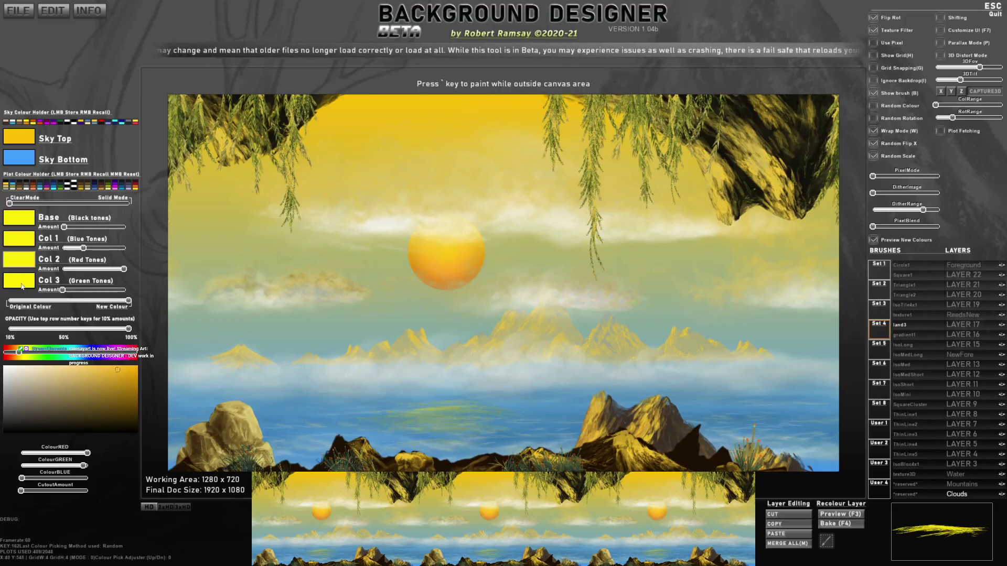
{"action": "left_click", "coordinate": [445, 417]}
{"action": "mouse_move", "coordinate": [442, 422]}
{"action": "left_mouse_down"}
{"action": "mouse_move", "coordinate": [461, 429]}
{"action": "mouse_move", "coordinate": [423, 430]}
{"action": "mouse_move", "coordinate": [445, 433]}
{"action": "left_mouse_up"}
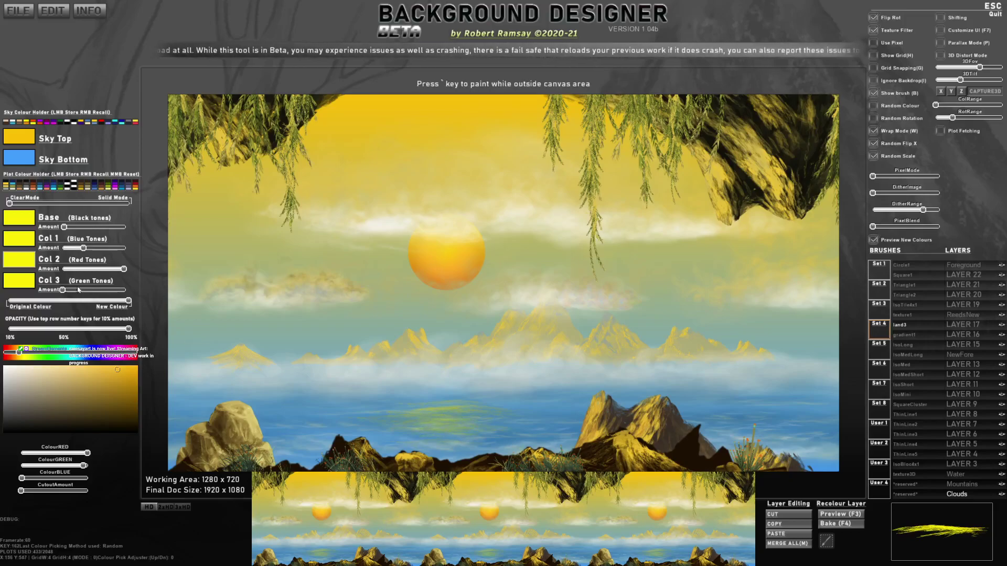
Change the active layer from Clouds to Water for painting the reflection.
{"action": "mouse_move", "coordinate": [964, 486]}
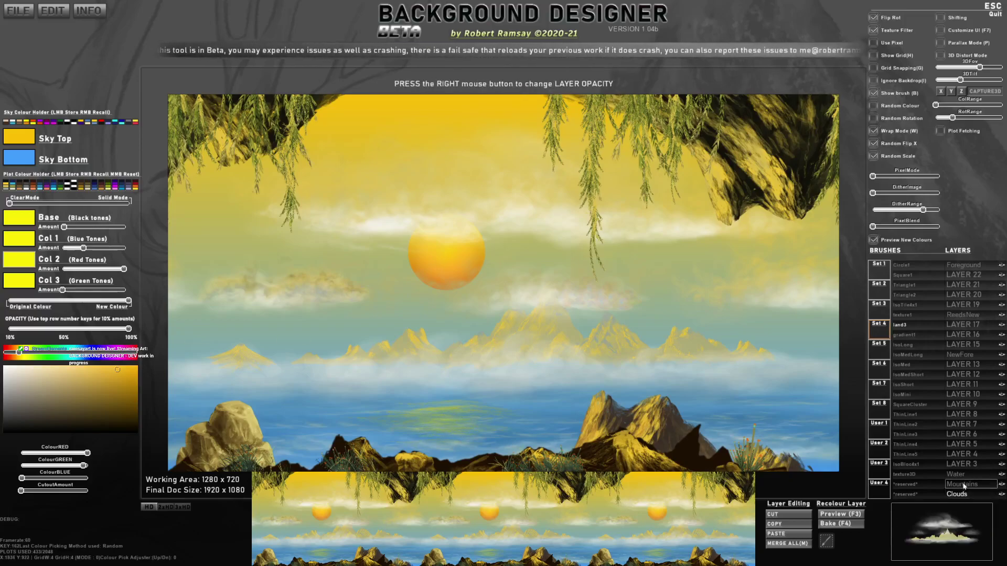
{"action": "left_click", "coordinate": [963, 484]}
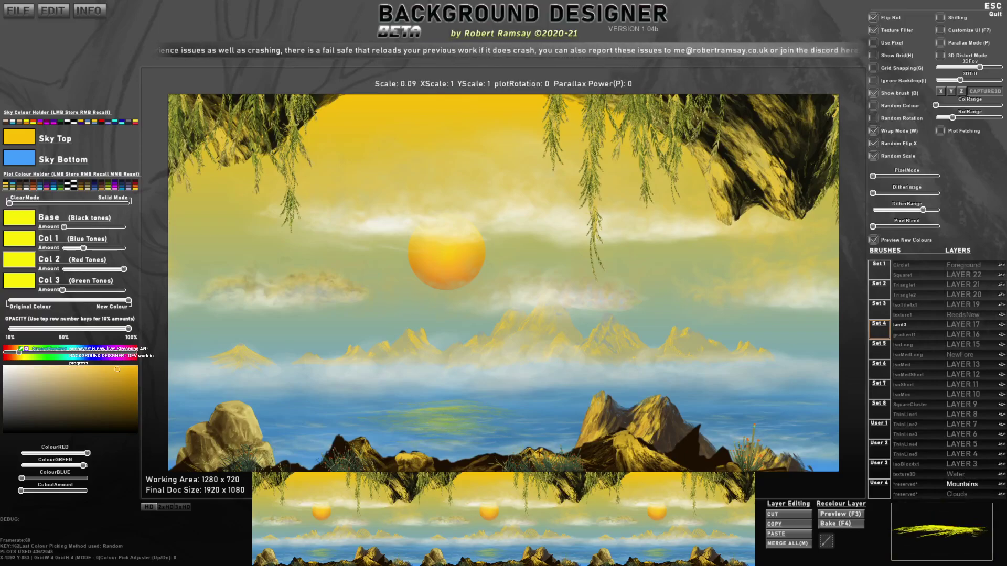
{"action": "scroll", "coordinate": [546, 446], "scroll_direction": "up", "scroll_amount": 1}
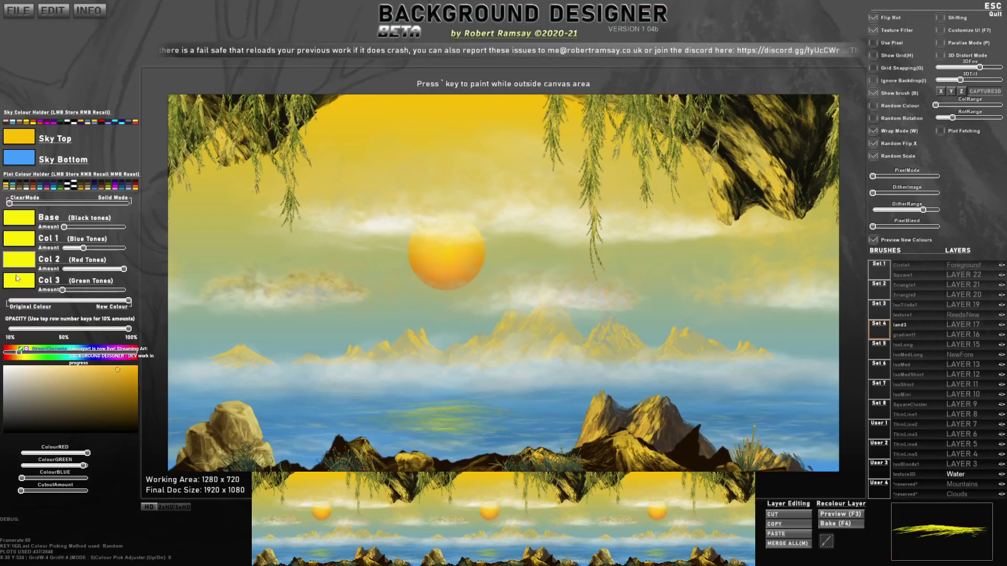
Recolour Col 1 and Col 2 to golden yellow and paint streaks down the reflection on the water.
{"action": "left_click", "coordinate": [23, 353]}
{"action": "left_click", "coordinate": [132, 372]}
{"action": "left_click", "coordinate": [19, 238]}
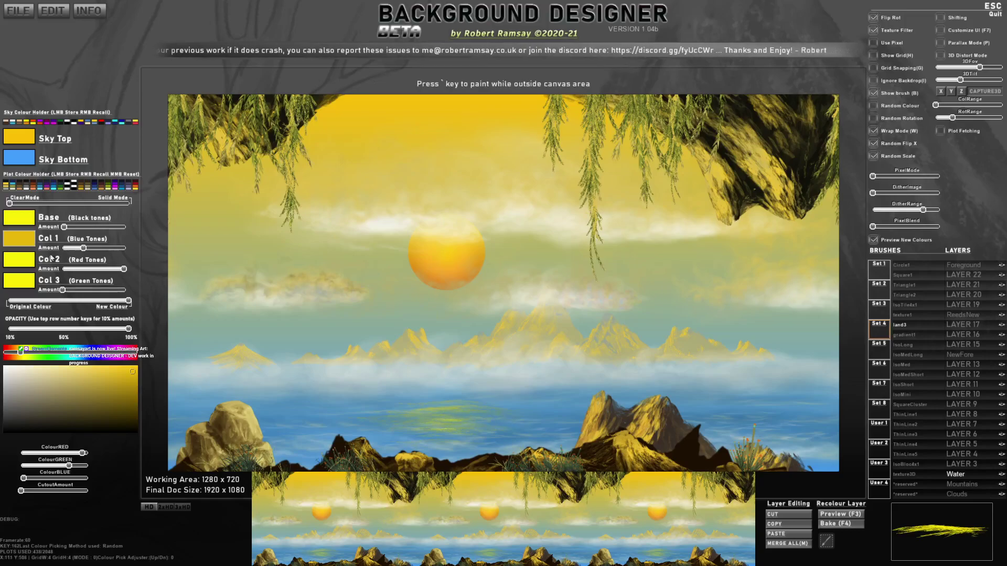
{"action": "left_click", "coordinate": [26, 259]}
{"action": "left_click", "coordinate": [19, 355]}
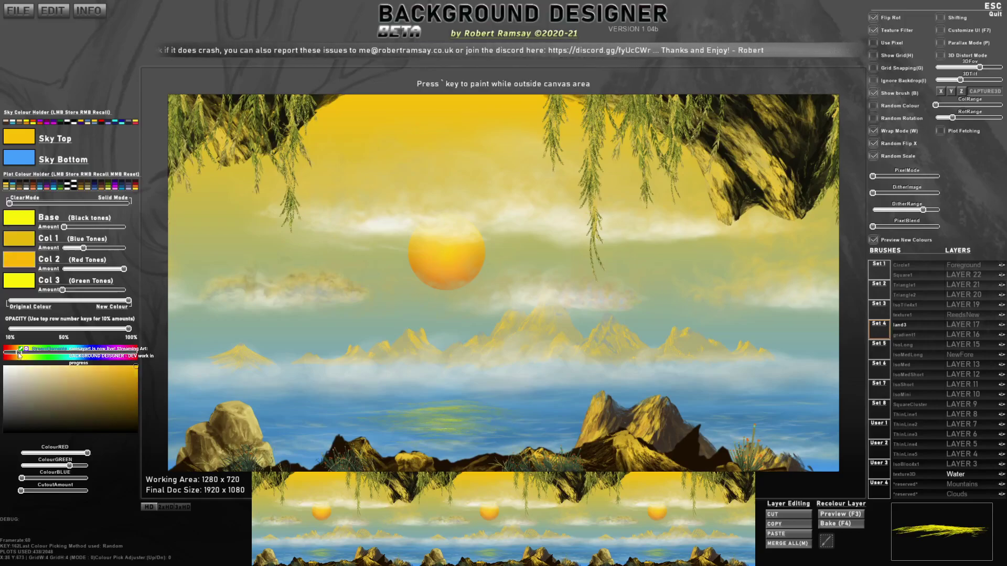
{"action": "left_click", "coordinate": [136, 369]}
{"action": "mouse_move", "coordinate": [443, 432]}
{"action": "left_mouse_down"}
{"action": "mouse_move", "coordinate": [433, 432]}
{"action": "mouse_move", "coordinate": [462, 431]}
{"action": "mouse_move", "coordinate": [453, 415]}
{"action": "mouse_move", "coordinate": [470, 417]}
{"action": "left_mouse_up"}
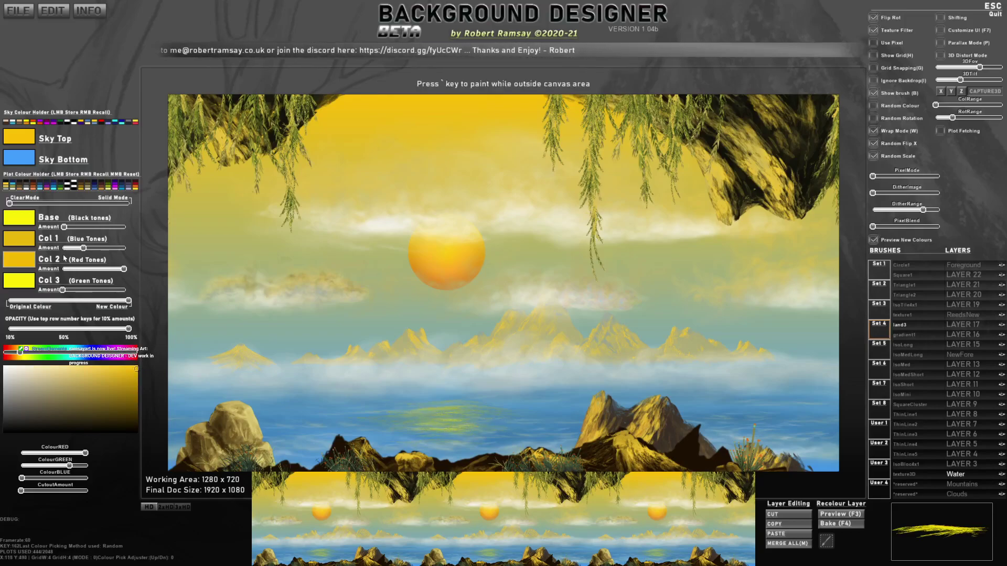
Reduce the Base and Col 1 amounts to minimum, match all four tones to gold and paint more reflection streaks.
{"action": "left_click_drag", "start_coordinate": [78, 251], "coordinate": [61, 248]}
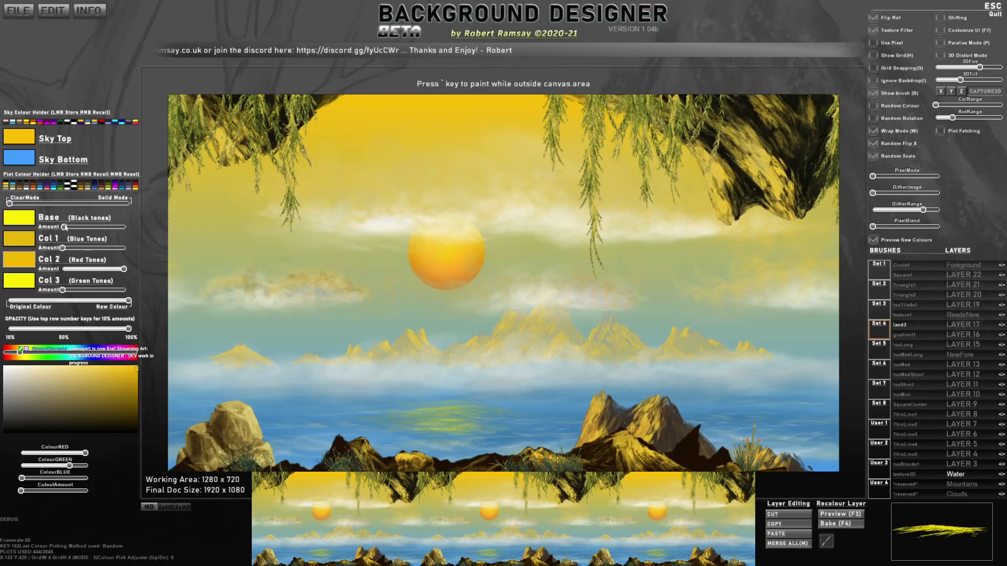
{"action": "left_click", "coordinate": [462, 412]}
{"action": "left_click_drag", "start_coordinate": [462, 412], "coordinate": [447, 411]}
{"action": "left_click_drag", "start_coordinate": [424, 444], "coordinate": [492, 430]}
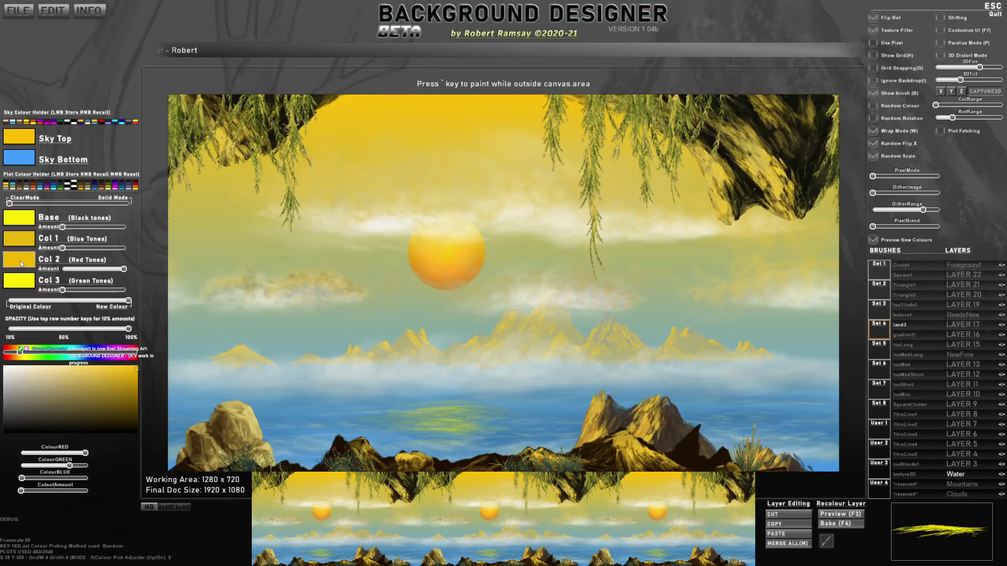
{"action": "scroll", "coordinate": [459, 423], "scroll_direction": "up", "scroll_amount": 3}
{"action": "mouse_move", "coordinate": [465, 407]}
{"action": "left_mouse_down"}
{"action": "mouse_move", "coordinate": [430, 414]}
{"action": "mouse_move", "coordinate": [454, 434]}
{"action": "left_mouse_up"}
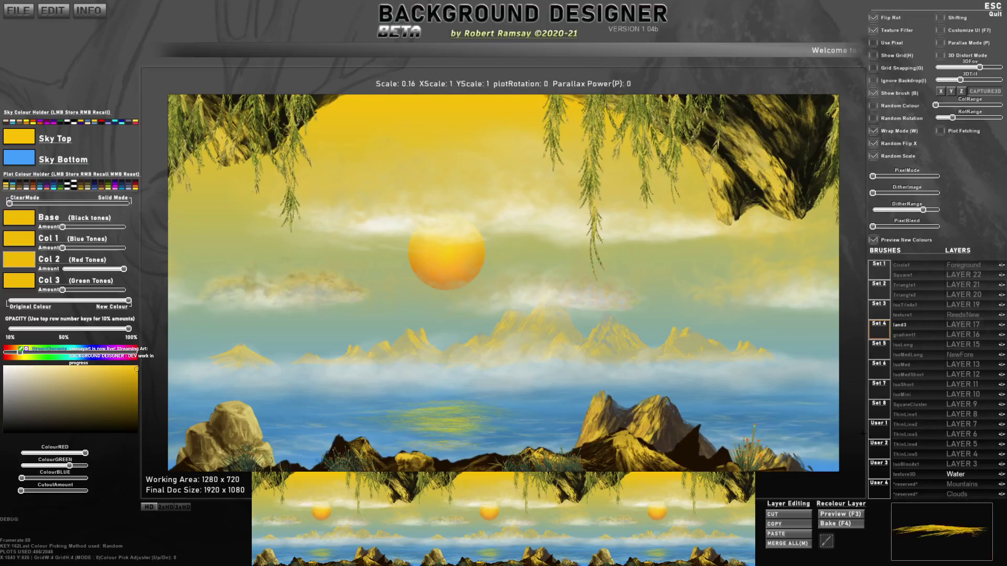
Choose the FunkyCloud3 brush from the User 1 brush set.
{"action": "left_click", "coordinate": [880, 426]}
{"action": "left_click", "coordinate": [917, 326]}
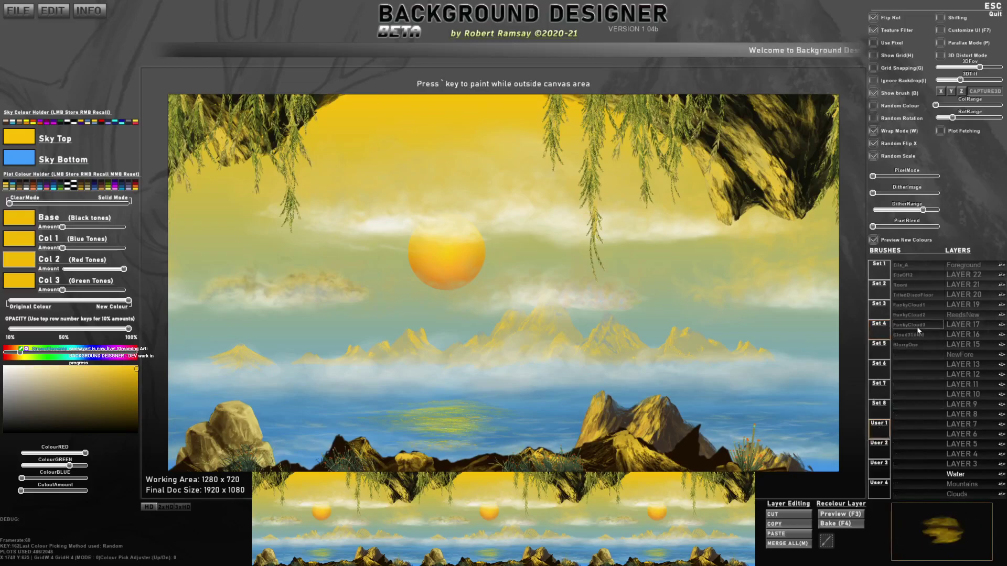
{"action": "left_click", "coordinate": [920, 316]}
{"action": "left_click", "coordinate": [919, 308]}
{"action": "left_click", "coordinate": [921, 315]}
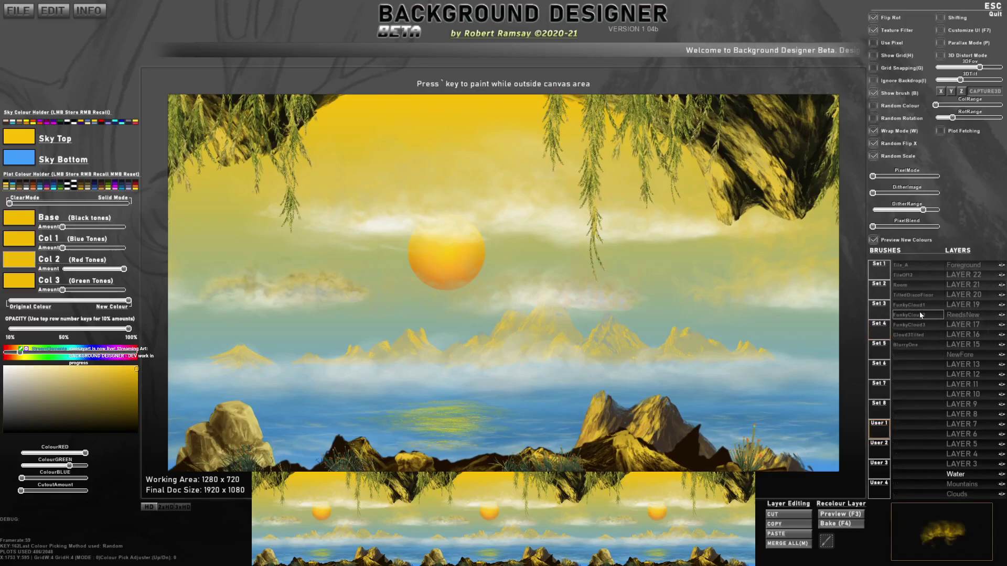
{"action": "left_click", "coordinate": [922, 323]}
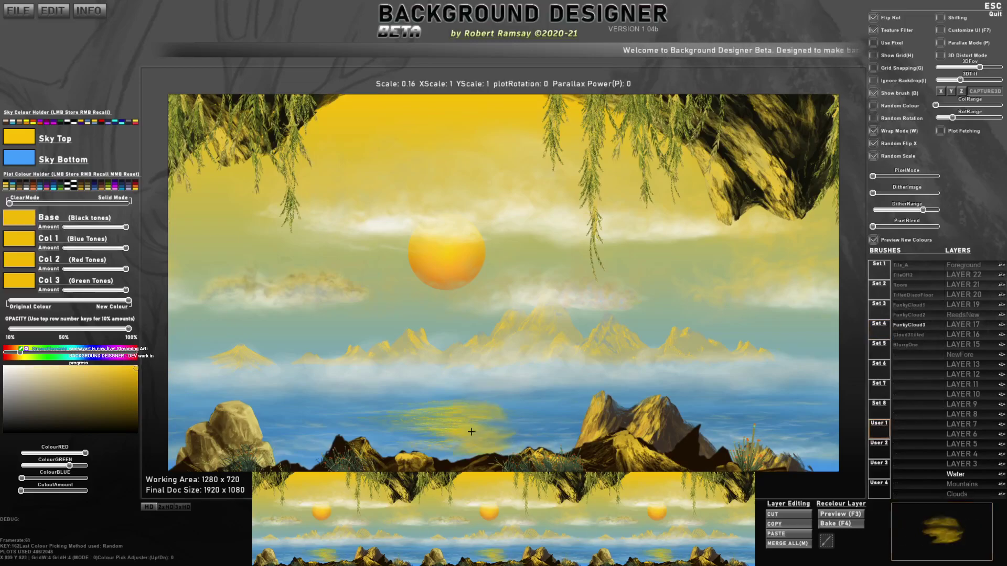
Reduce the brush's Base, Col 1 and Col 2 amounts to minimum and its scale to about 0.06.
{"action": "left_click_drag", "start_coordinate": [126, 227], "coordinate": [63, 227]}
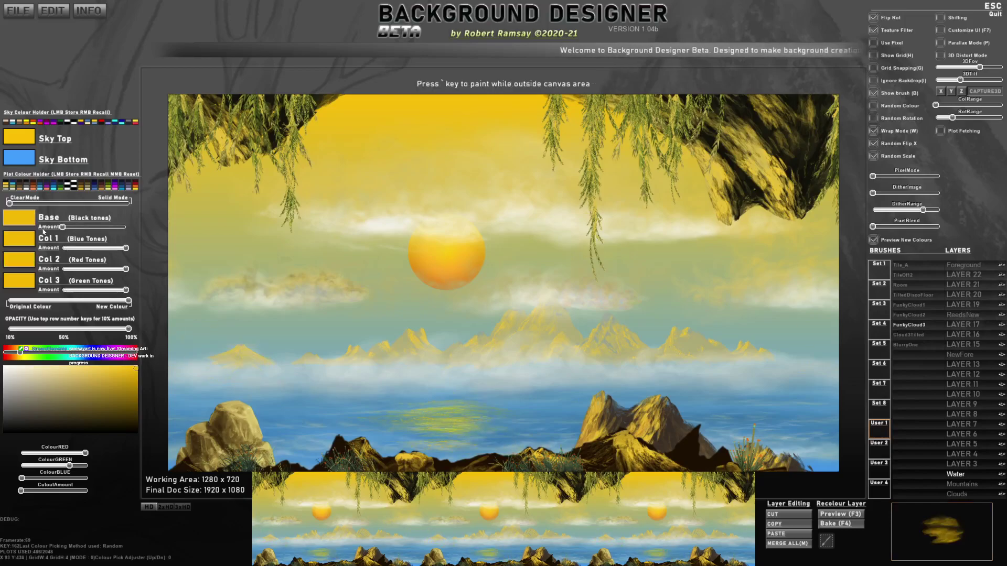
{"action": "left_click_drag", "start_coordinate": [122, 248], "coordinate": [63, 247]}
{"action": "left_click_drag", "start_coordinate": [126, 269], "coordinate": [62, 269]}
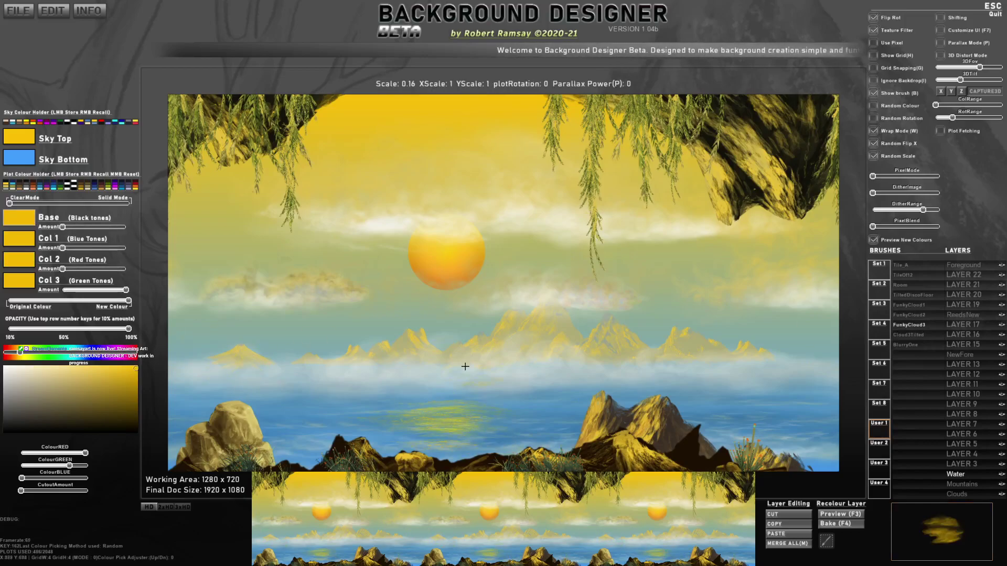
{"action": "scroll", "coordinate": [488, 435], "scroll_direction": "down", "scroll_amount": 7}
{"action": "scroll", "coordinate": [456, 429], "scroll_direction": "up", "scroll_amount": 2}
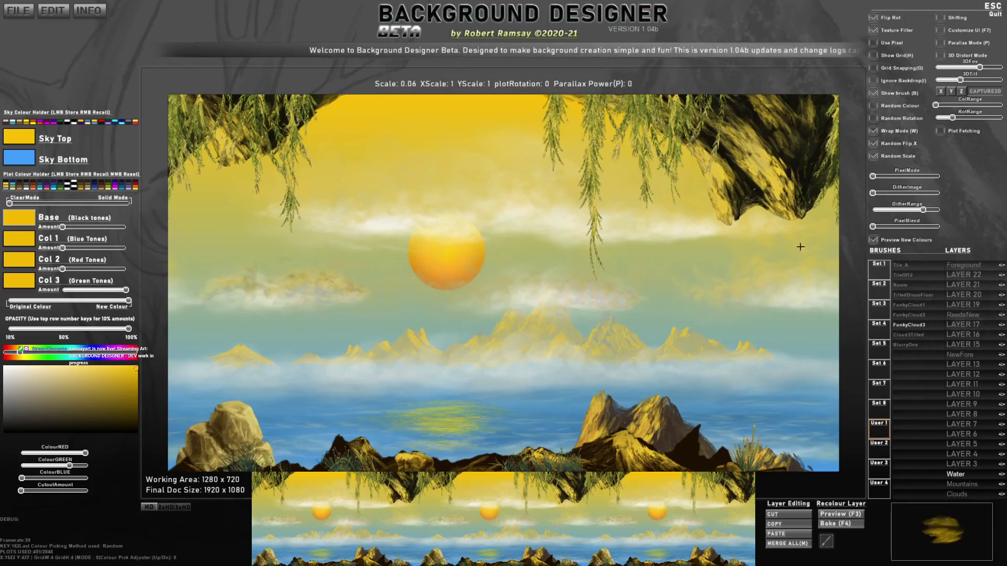
Flip the FunkyCloud3 brush horizontally and paint small gold dabs across the sun's reflection.
{"action": "key", "text": "x"}
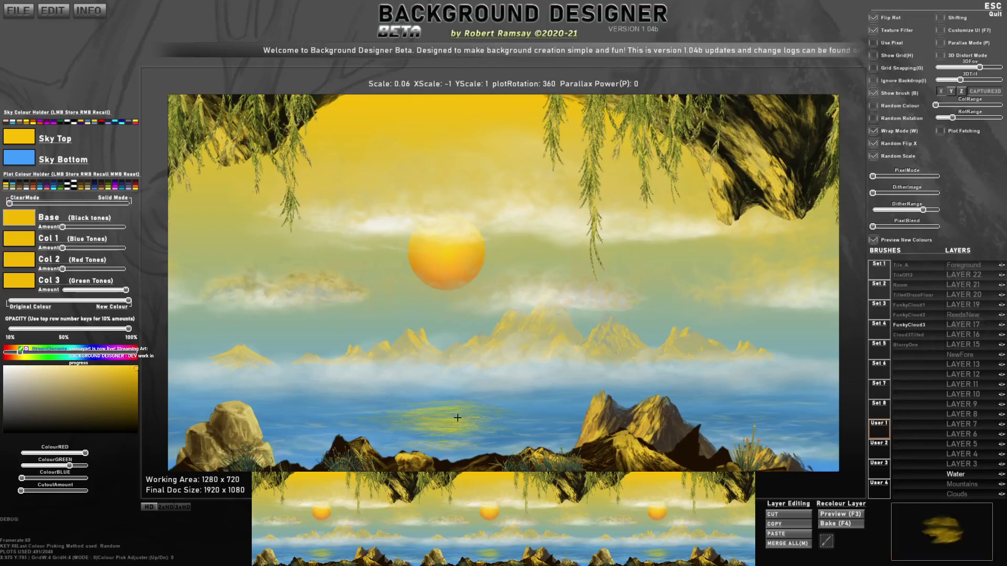
{"action": "left_click", "coordinate": [413, 429]}
{"action": "mouse_move", "coordinate": [413, 430]}
{"action": "left_mouse_down"}
{"action": "mouse_move", "coordinate": [470, 439]}
{"action": "mouse_move", "coordinate": [419, 433]}
{"action": "mouse_move", "coordinate": [407, 416]}
{"action": "mouse_move", "coordinate": [433, 414]}
{"action": "mouse_move", "coordinate": [385, 413]}
{"action": "mouse_move", "coordinate": [498, 414]}
{"action": "mouse_move", "coordinate": [474, 411]}
{"action": "mouse_move", "coordinate": [411, 413]}
{"action": "mouse_move", "coordinate": [506, 423]}
{"action": "left_mouse_up"}
{"action": "key", "text": "x"}
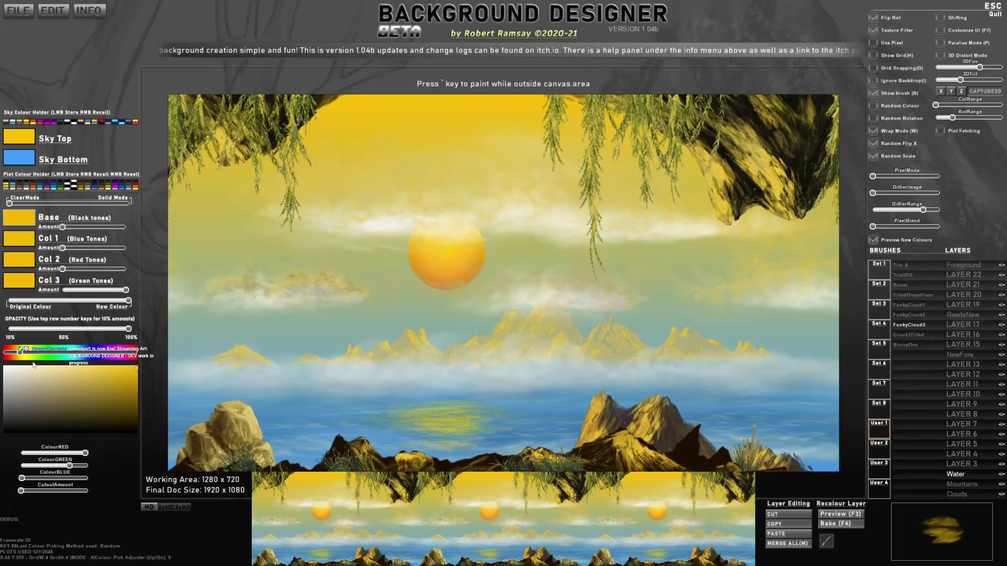
Recolour all four plot tones light yellow and add fine highlights to the reflection at scale 0.01.
{"action": "left_click_drag", "start_coordinate": [23, 355], "coordinate": [25, 353]}
{"action": "left_click_drag", "start_coordinate": [130, 373], "coordinate": [121, 366]}
{"action": "left_click", "coordinate": [18, 221]}
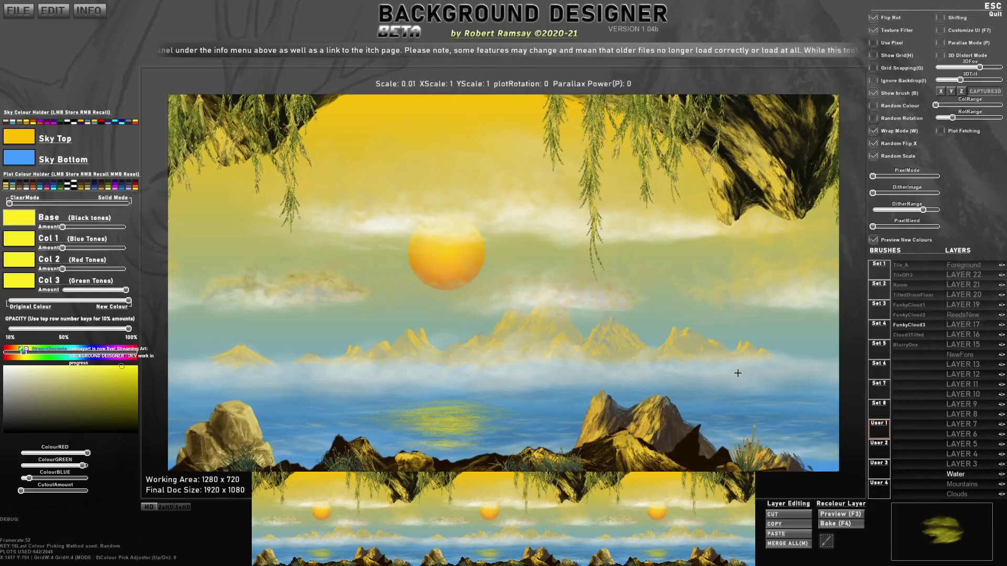
Preview the backdrop in Parallax Mode with power 15 and agree to show all existing plots.
{"action": "key", "text": "p"}
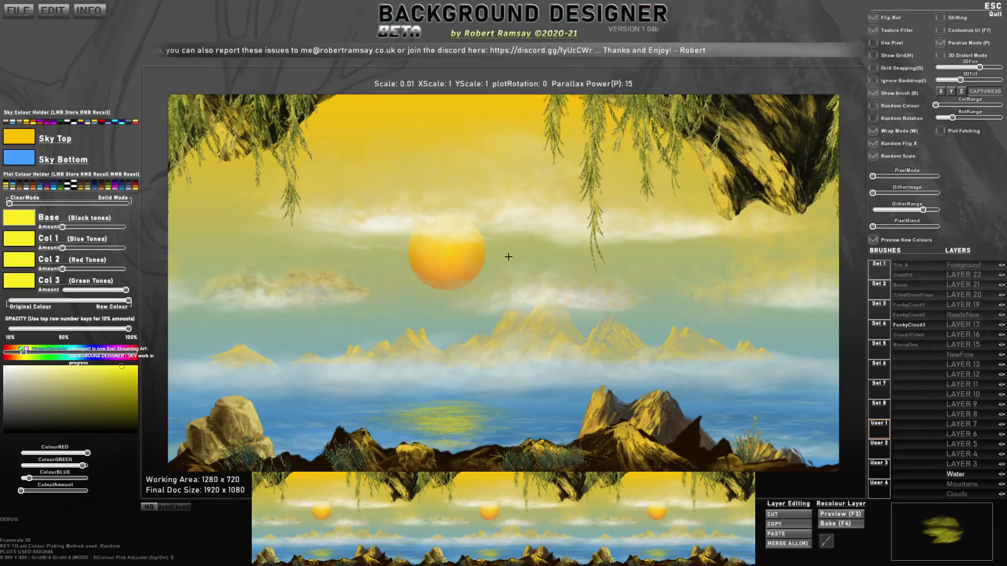
{"action": "key", "text": "e"}
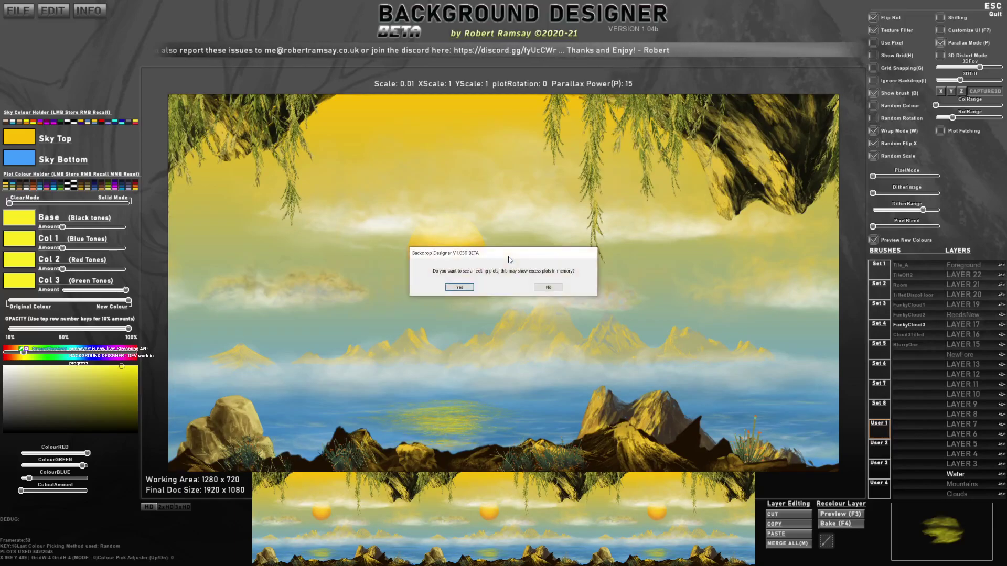
{"action": "left_click", "coordinate": [460, 288]}
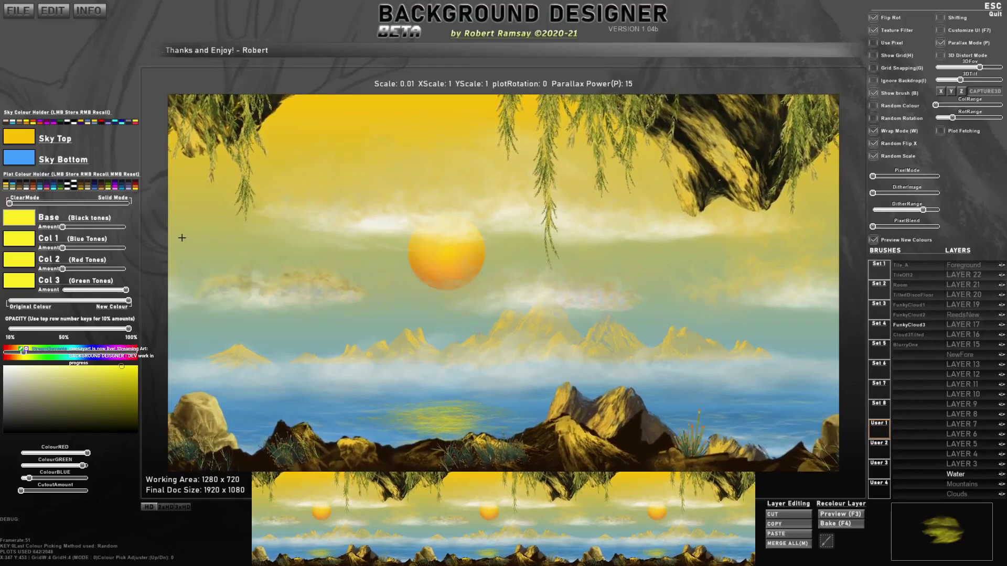
Switch to the browser and open the Background Designer - V1.0401 BETA product page from the seller's ArtStation store.
{"action": "key", "text": "alt+Tab"}
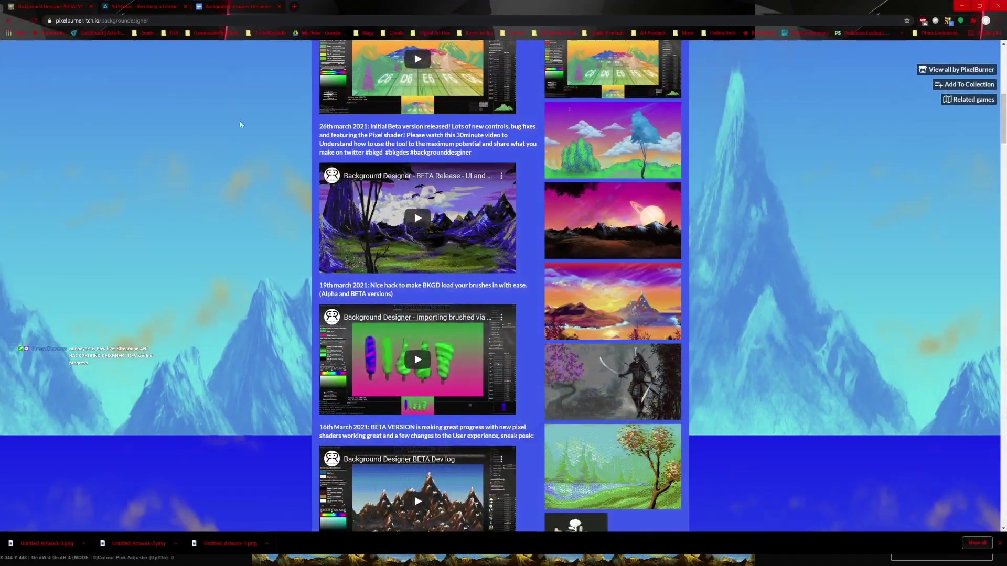
{"action": "left_click", "coordinate": [147, 6]}
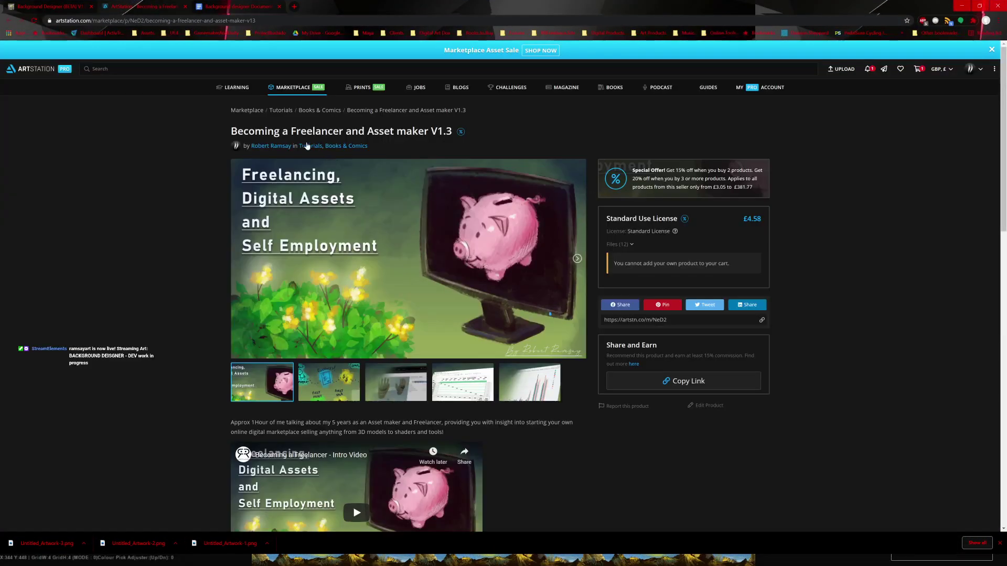
{"action": "left_click", "coordinate": [271, 147]}
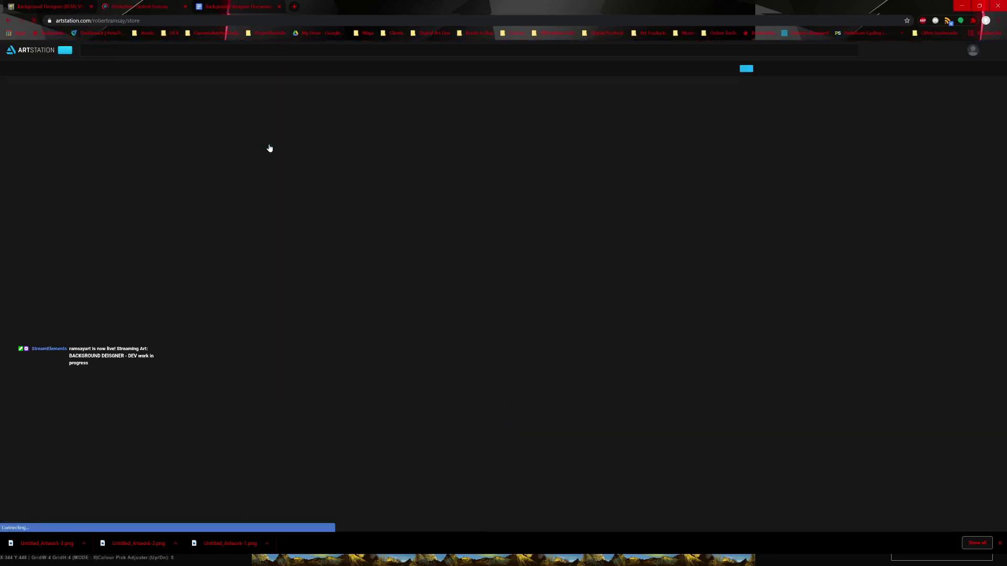
{"action": "scroll", "coordinate": [511, 360], "scroll_direction": "down", "scroll_amount": 3}
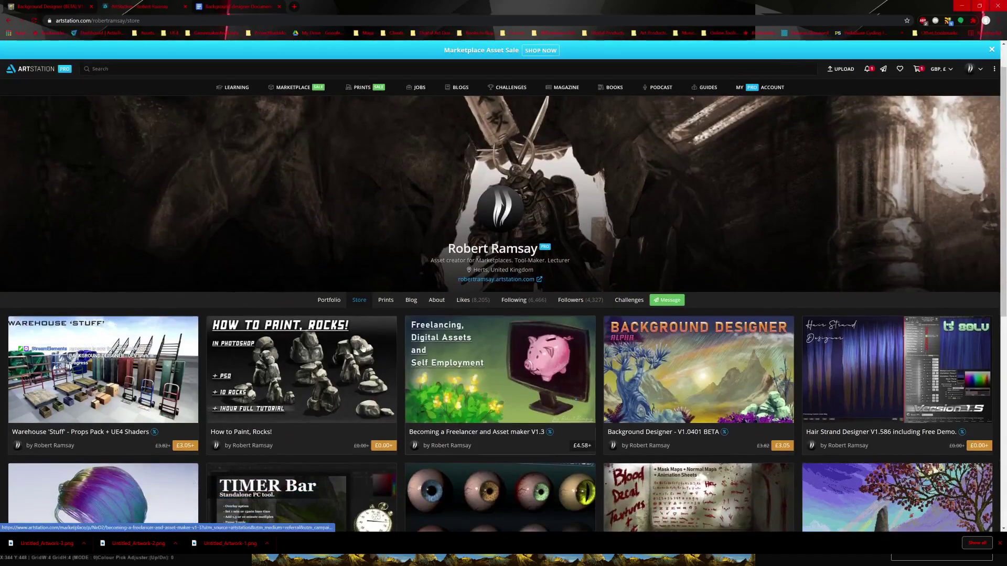
{"action": "left_click", "coordinate": [688, 271]}
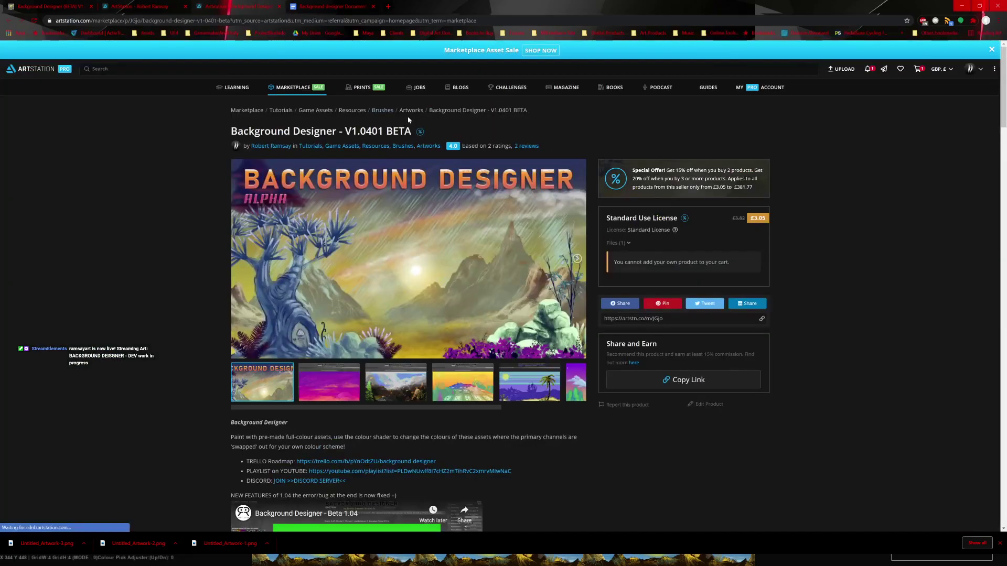
Copy the product's Share and Earn link and paste it as the address of a new browser tab.
{"action": "left_click", "coordinate": [684, 380]}
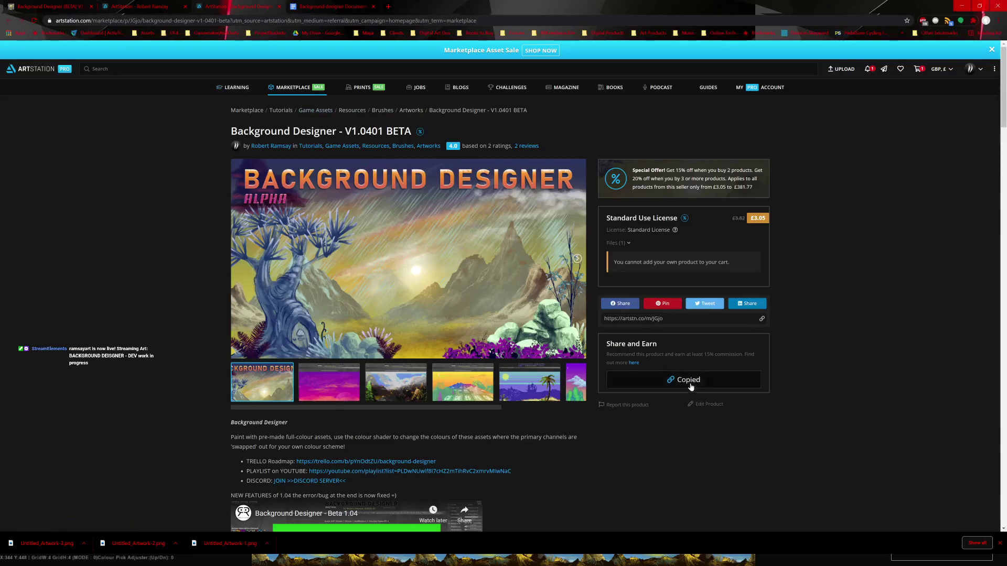
{"action": "left_click", "coordinate": [388, 7]}
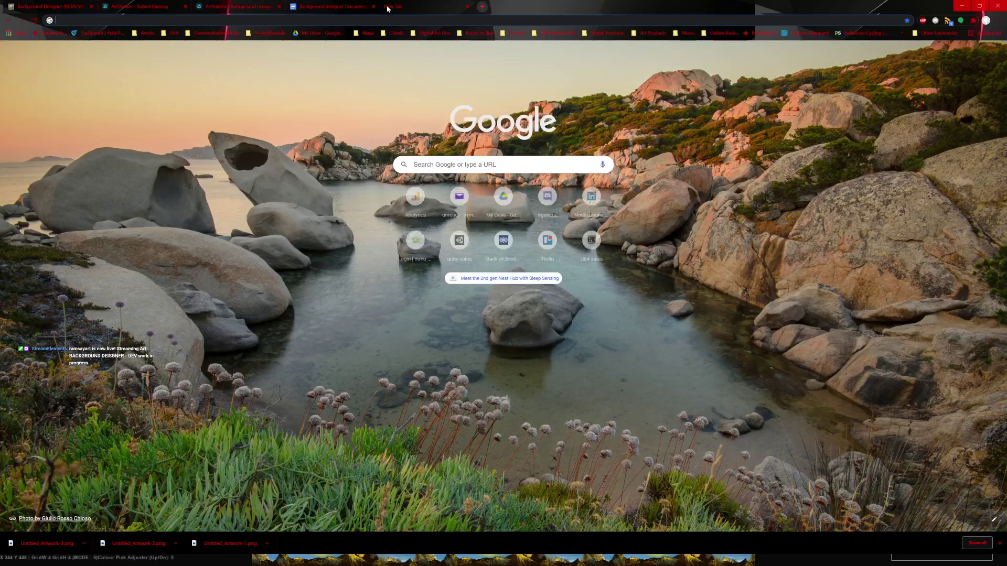
{"action": "key", "text": "ctrl+v"}
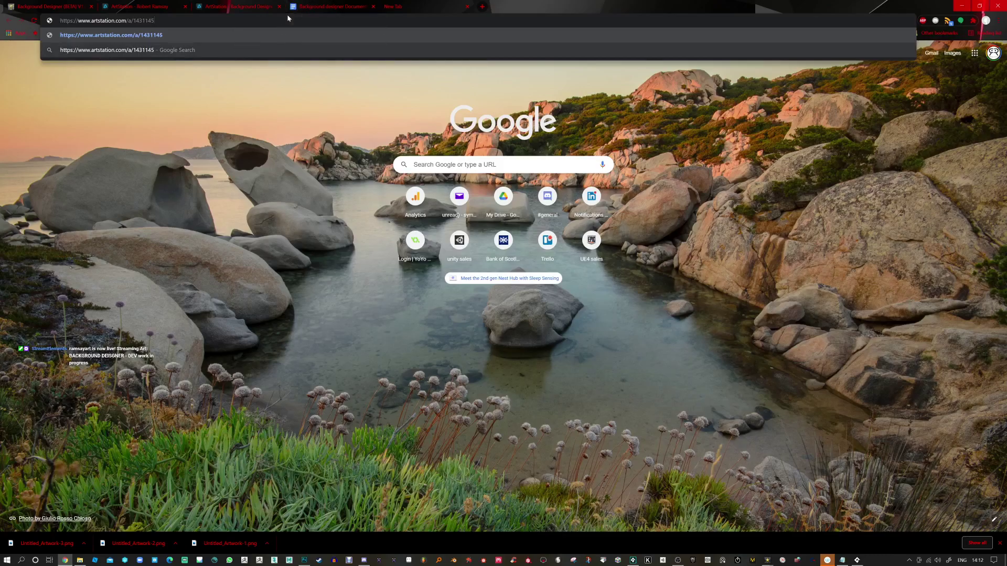
Look through the Background Designer product page on ArtStation and open the Background designer Documentation document.
{"action": "left_click", "coordinate": [248, 9]}
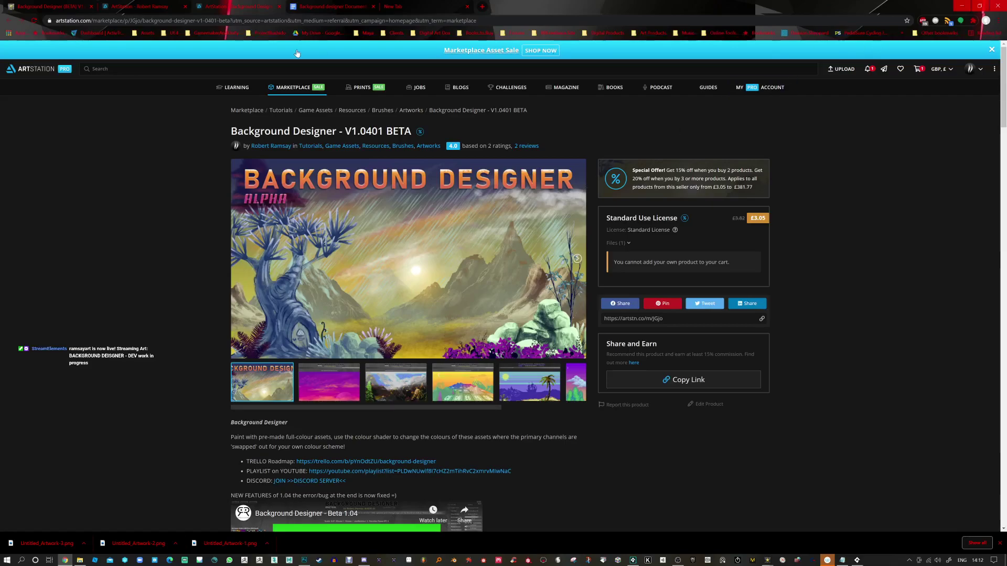
{"action": "scroll", "coordinate": [371, 206], "scroll_direction": "down", "scroll_amount": 5}
{"action": "scroll", "coordinate": [371, 206], "scroll_direction": "down", "scroll_amount": 5}
{"action": "scroll", "coordinate": [371, 208], "scroll_direction": "up", "scroll_amount": 10}
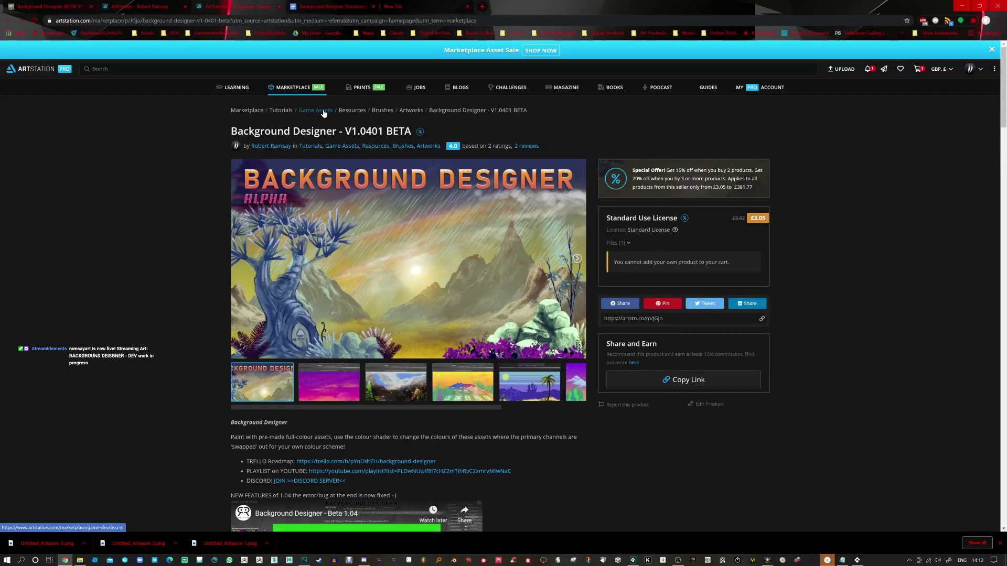
{"action": "left_click", "coordinate": [339, 6]}
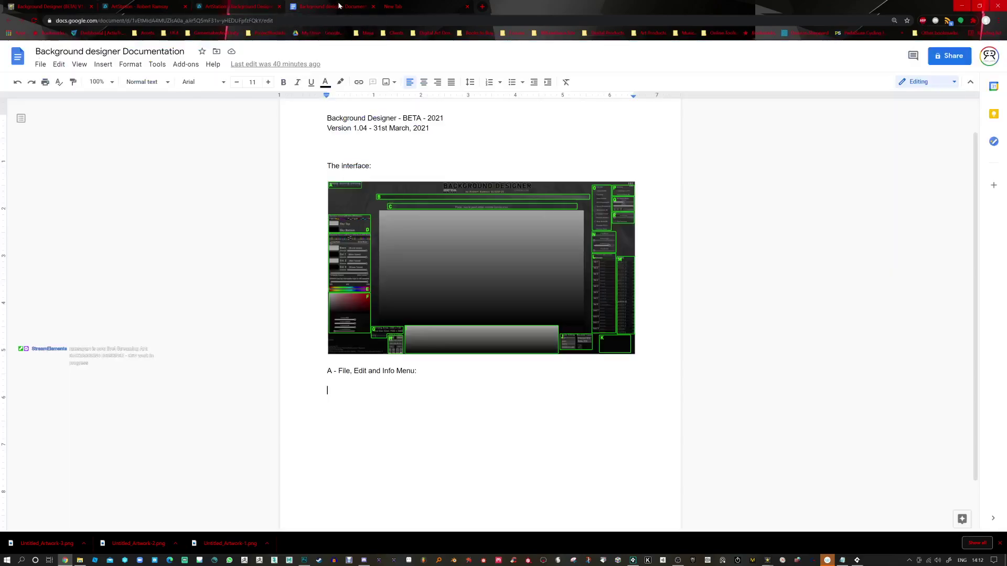
Return from the browser's documentation page to Background Designer and turn off Parallax Mode.
{"action": "left_click", "coordinate": [252, 6]}
{"action": "left_click", "coordinate": [331, 6]}
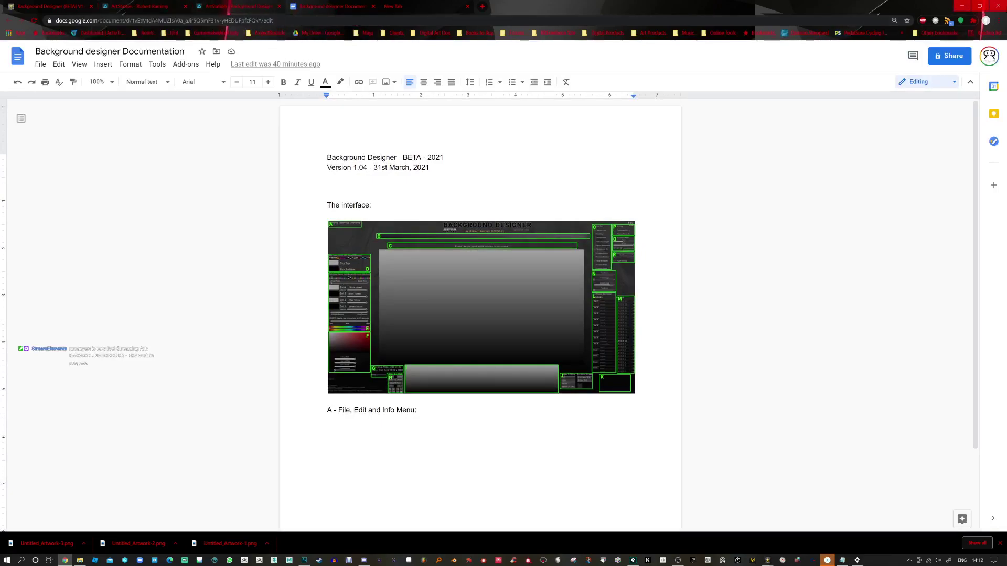
{"action": "left_click", "coordinate": [962, 6]}
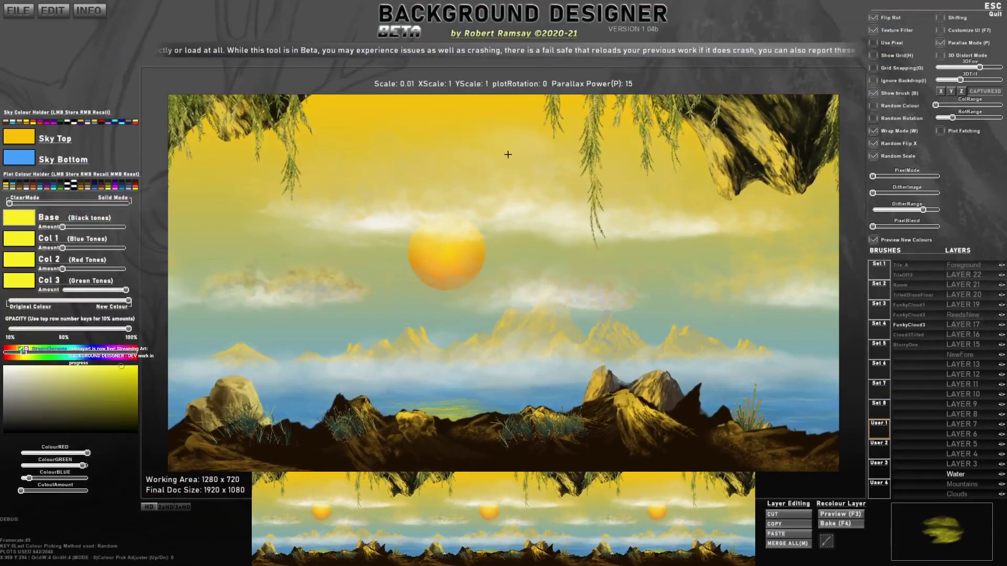
{"action": "key", "text": "p"}
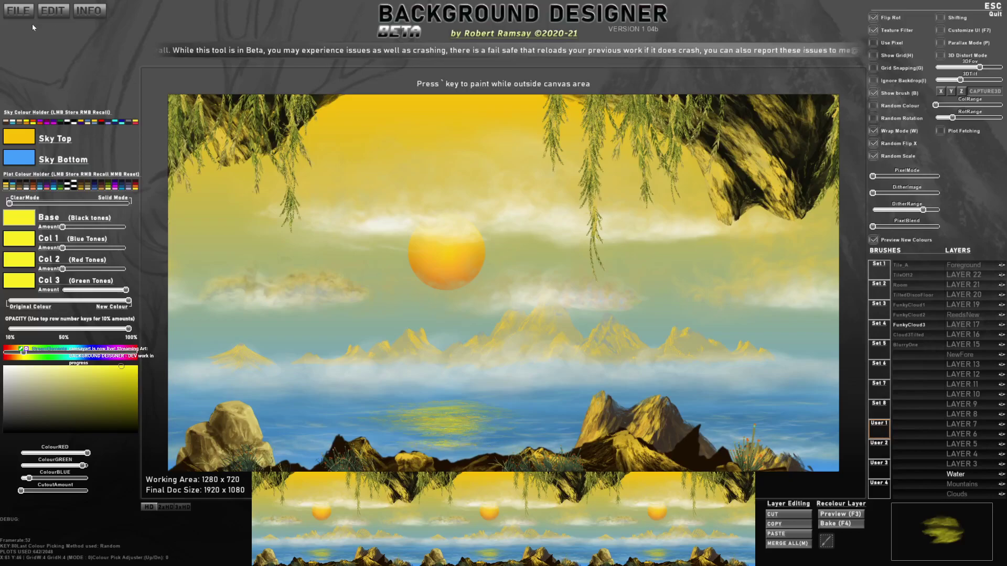
Save the backdrop in the Downloads folder as a Background Designer file named BKGD_1.04b_SceneFromACave_dep.
{"action": "left_click", "coordinate": [20, 11]}
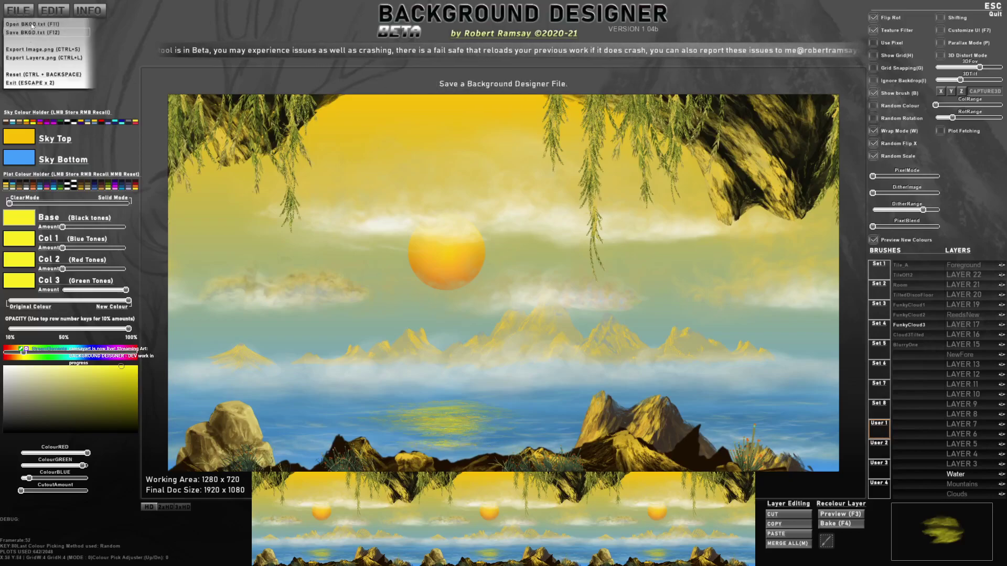
{"action": "left_click", "coordinate": [27, 33]}
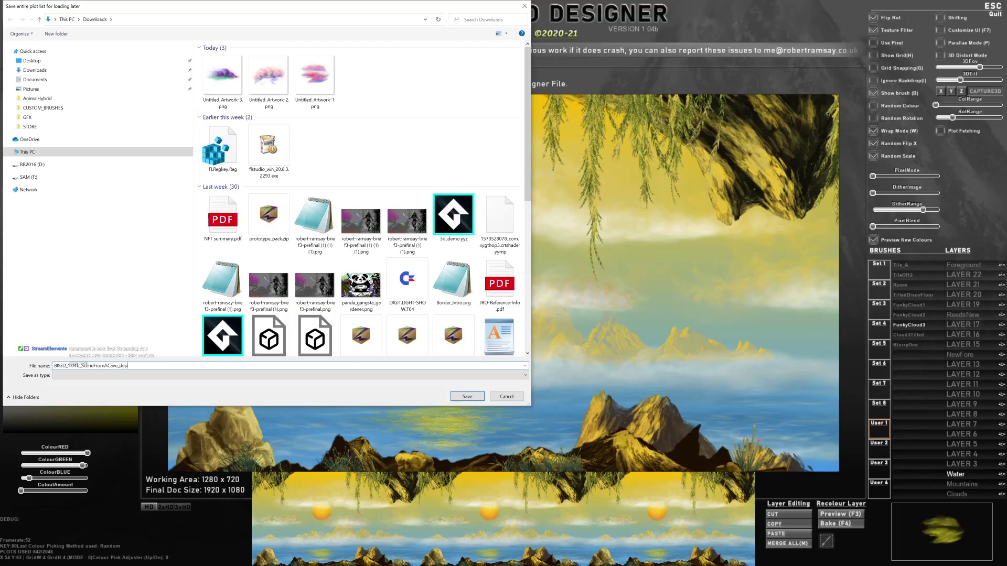
{"action": "key", "text": "Return"}
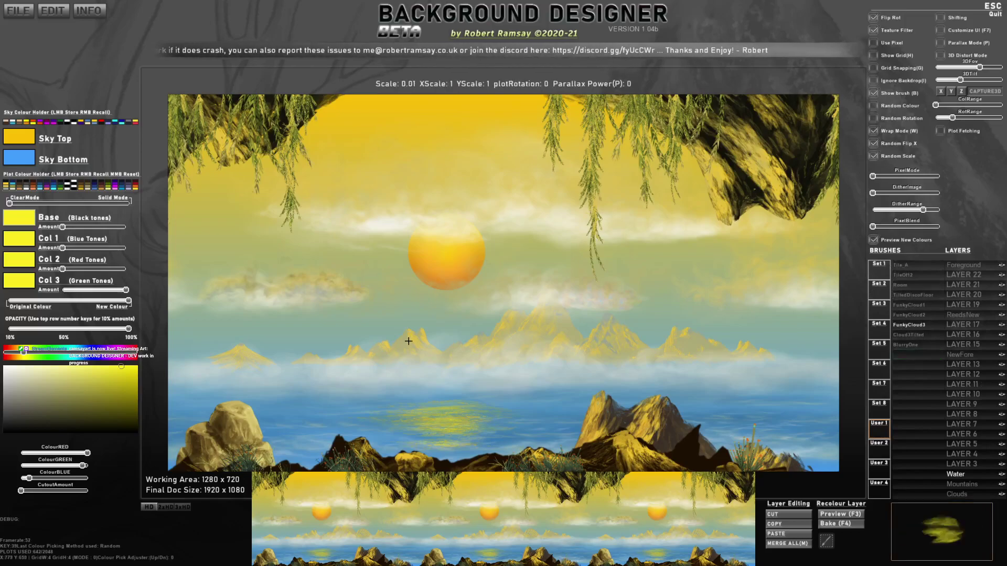
Switch to File Explorer, show the CUSTOM_BRUSHES folder in a maximized window and open BrushSortList.txt.
{"action": "key", "text": "alt+Tab"}
{"action": "left_click", "coordinate": [584, 271]}
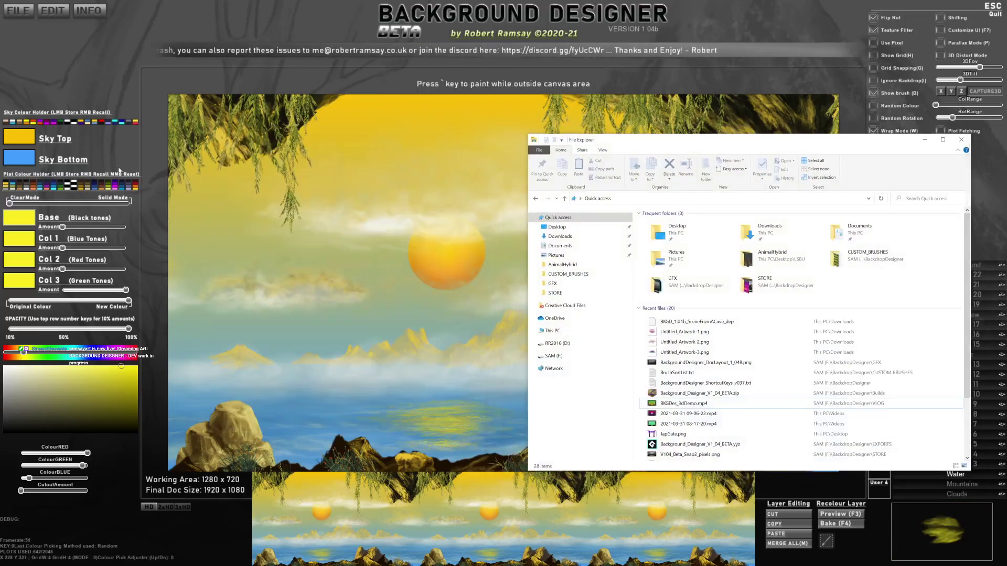
{"action": "left_click", "coordinate": [567, 275]}
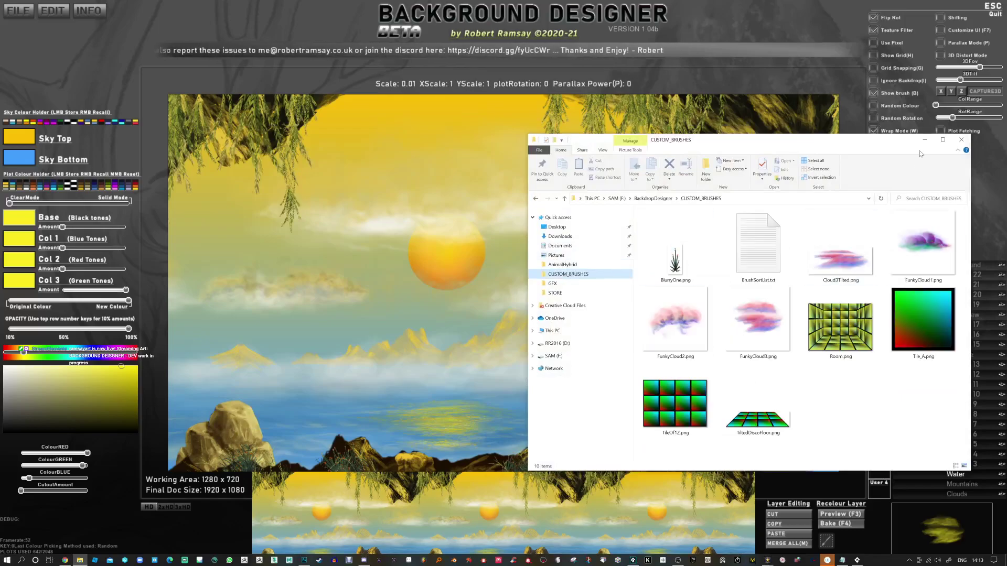
{"action": "left_click", "coordinate": [942, 140]}
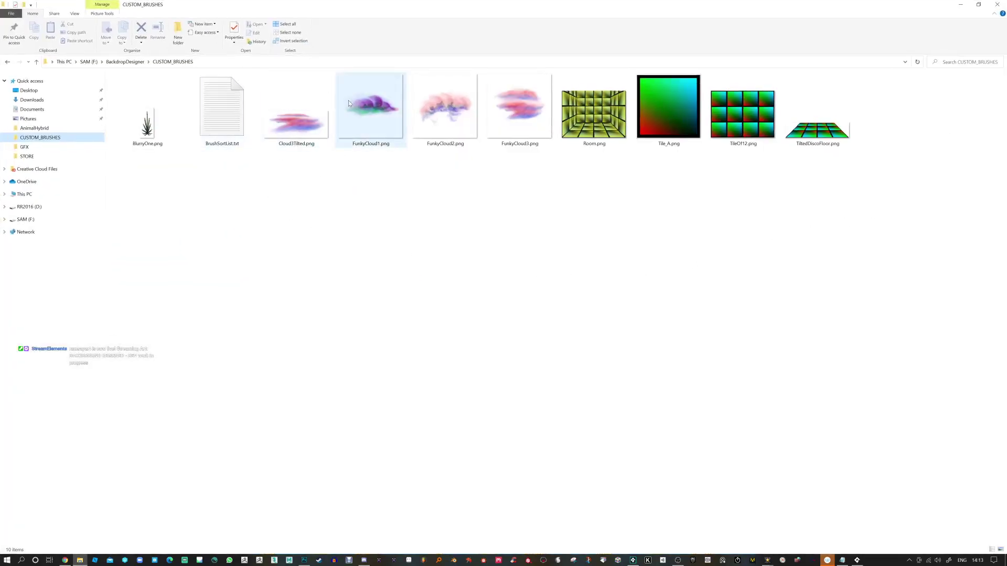
{"action": "left_click", "coordinate": [234, 132]}
{"action": "double_click", "coordinate": [234, 132]}
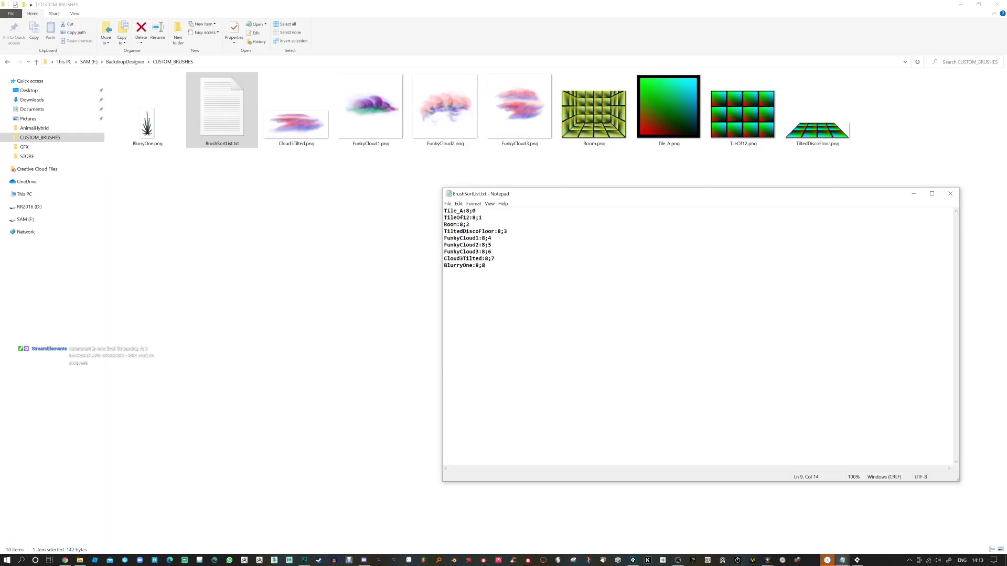
Examine the custom brush names and their sorting numbers in BrushSortList.txt, highlighting several entries.
{"action": "key", "text": "ctrl+a"}
{"action": "key", "text": "Right"}
{"action": "key", "text": "Up"}
{"action": "key", "text": "Up"}
{"action": "key", "text": "shift+Up"}
{"action": "key", "text": "shift+Up"}
{"action": "key", "text": "shift+Up"}
{"action": "left_click", "coordinate": [486, 266]}
{"action": "left_click_drag", "start_coordinate": [482, 252], "coordinate": [491, 253]}
{"action": "left_click", "coordinate": [492, 246]}
{"action": "left_click", "coordinate": [346, 250]}
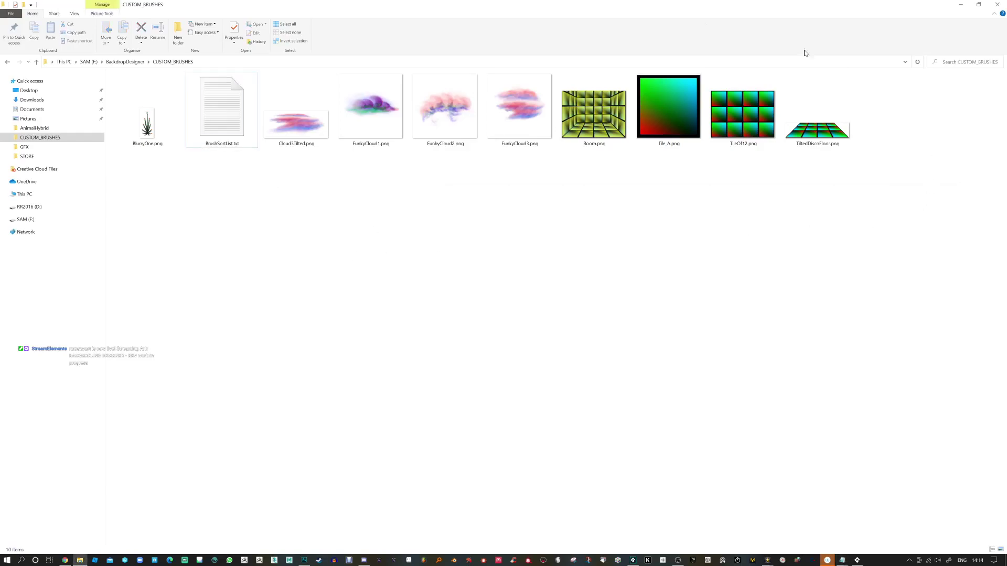
Look at the saved backdrop files in the Desktop folder and return to Background Designer.
{"action": "left_click", "coordinate": [24, 90]}
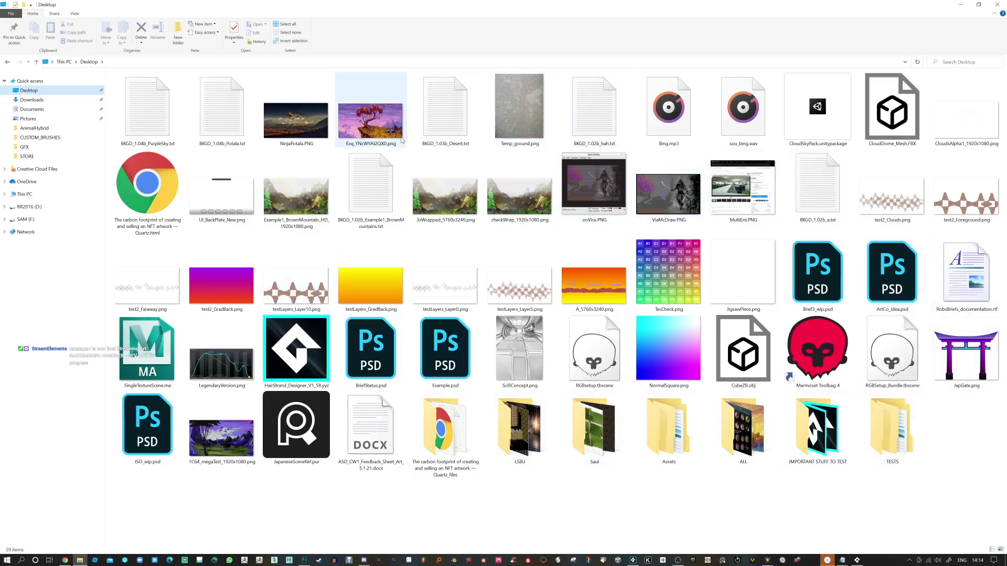
{"action": "left_click", "coordinate": [364, 178]}
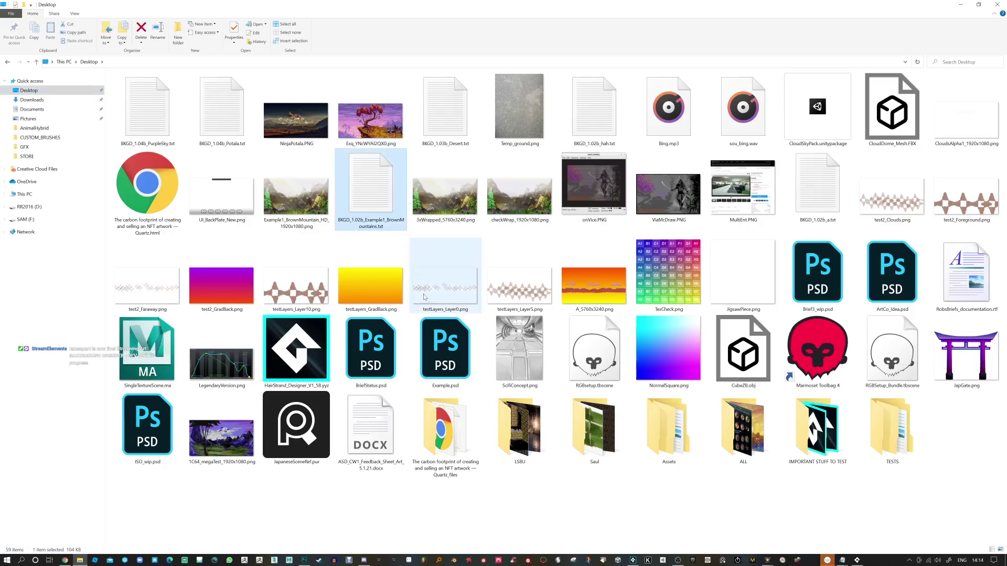
{"action": "left_click", "coordinate": [960, 4]}
{"action": "left_click", "coordinate": [950, 194]}
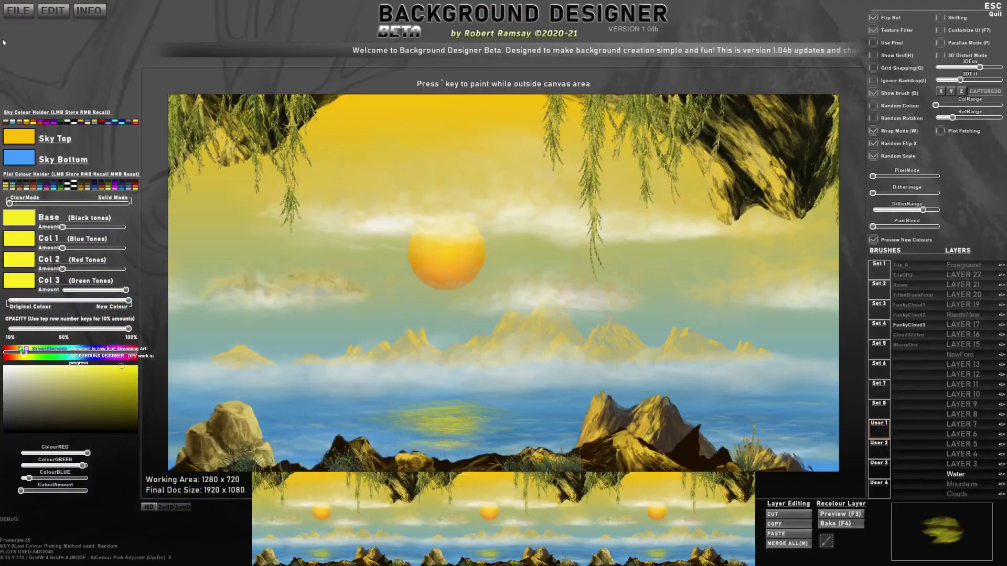
Save the backdrop to the Desktop as a Background Designer file named BKGD_1.04b_SceneFromACave_Dep.
{"action": "left_click", "coordinate": [19, 10]}
{"action": "left_click", "coordinate": [19, 33]}
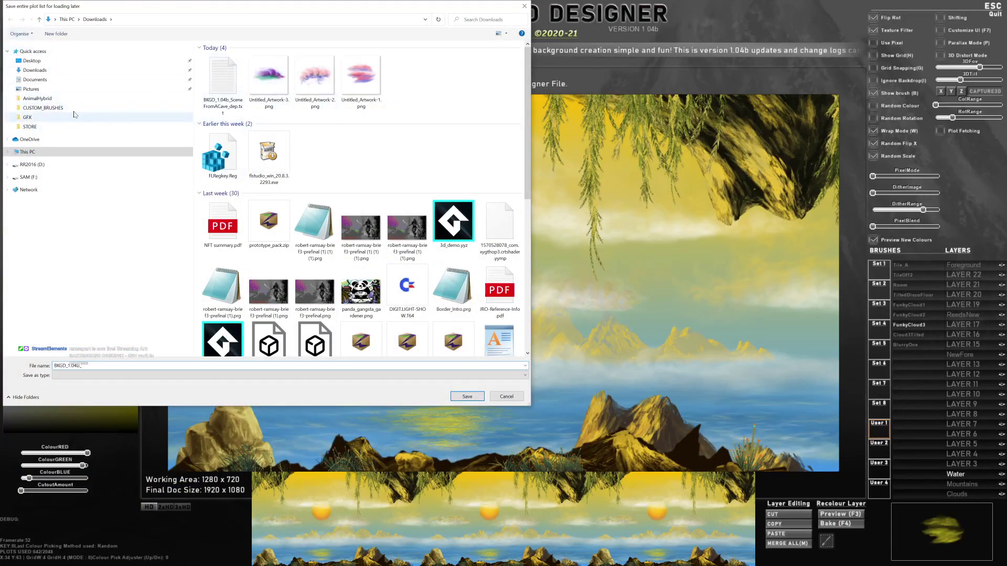
{"action": "left_click", "coordinate": [35, 63]}
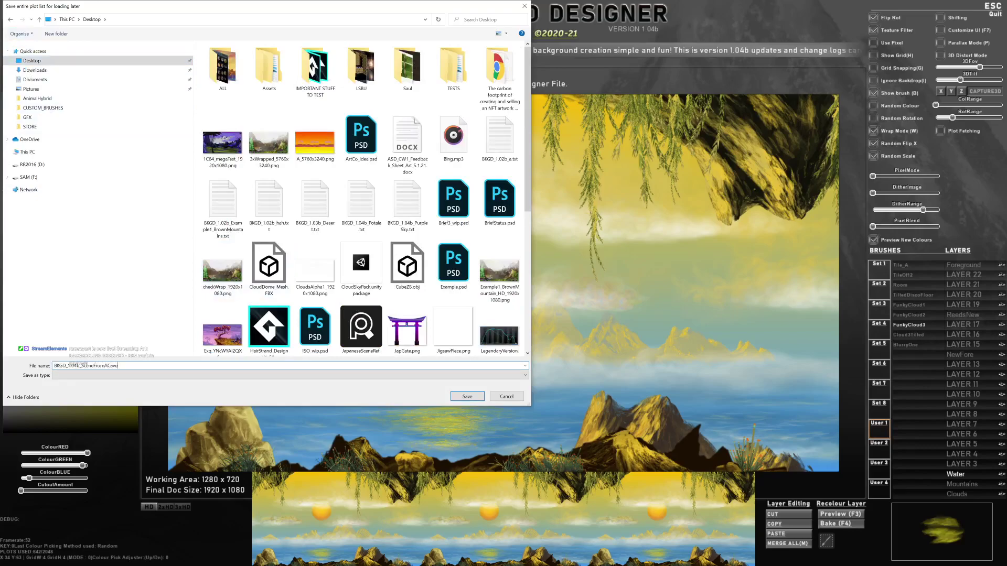
{"action": "key", "text": "Return"}
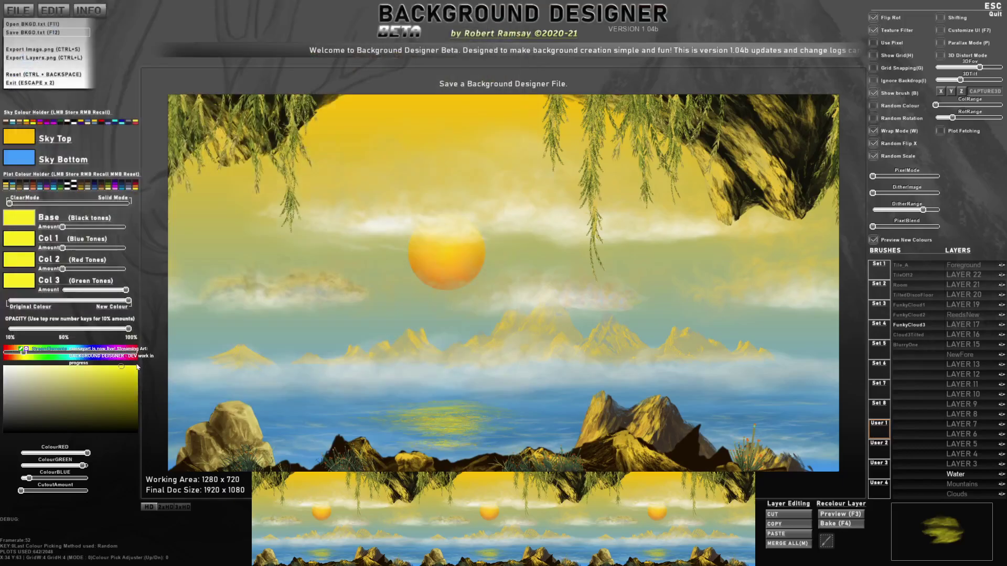
Switch to the Desktop folder in File Explorer and open BKGD_1.04b_SceneFromACave_Dep.txt in a maximized Notepad window.
{"action": "key", "text": "alt+Tab"}
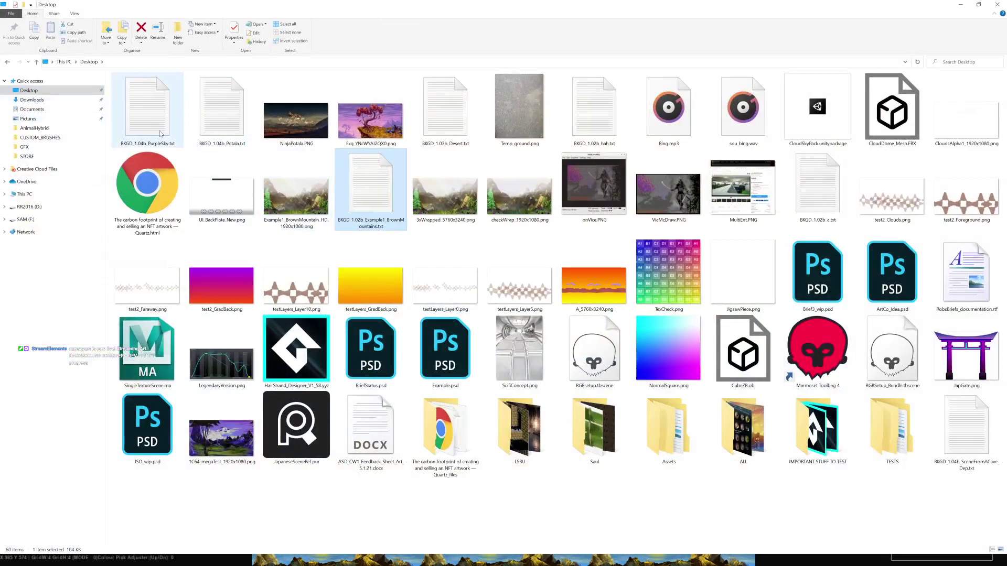
{"action": "left_click", "coordinate": [213, 145]}
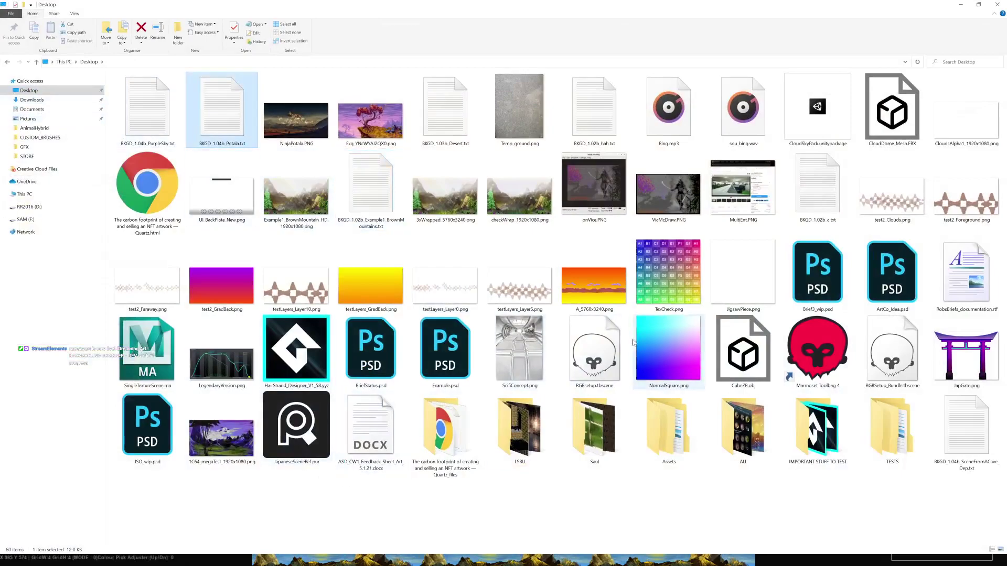
{"action": "double_click", "coordinate": [963, 428]}
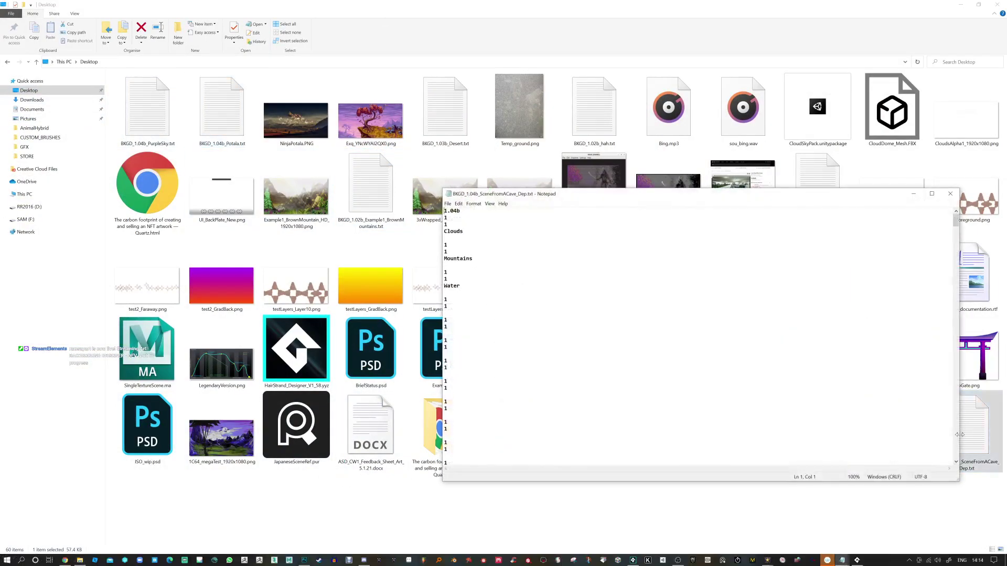
{"action": "double_click", "coordinate": [676, 195]}
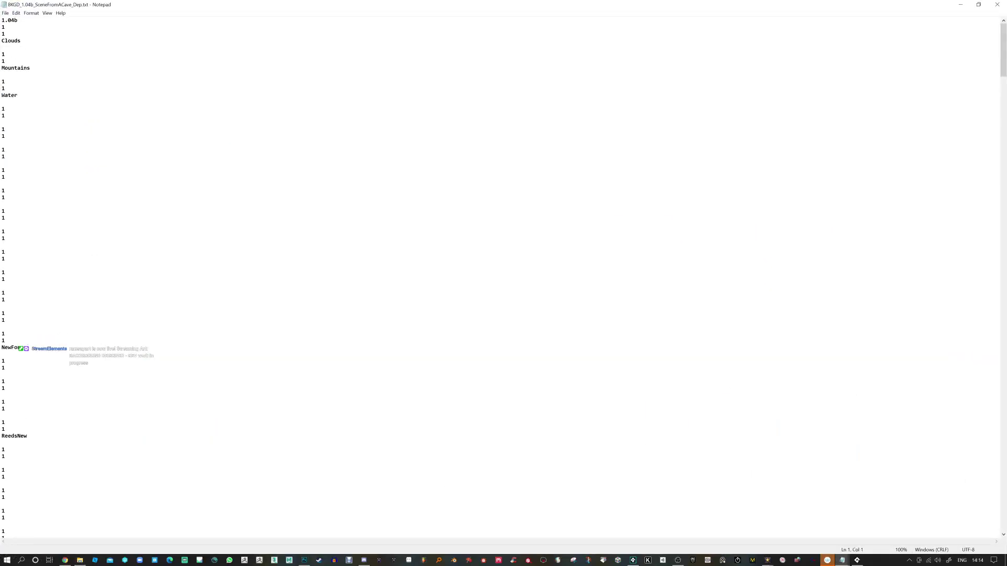
Highlight the layer names from Clouds to Water in the saved scene file.
{"action": "left_click_drag", "start_coordinate": [22, 41], "coordinate": [2, 96]}
{"action": "left_click", "coordinate": [4, 82]}
{"action": "left_click_drag", "start_coordinate": [21, 41], "coordinate": [1, 95]}
{"action": "left_click", "coordinate": [4, 81]}
{"action": "left_click", "coordinate": [3, 75]}
Examine the scene file down to the start of its plot list and highlight the plot count line.
{"action": "scroll", "coordinate": [504, 283], "scroll_direction": "down", "scroll_amount": 7}
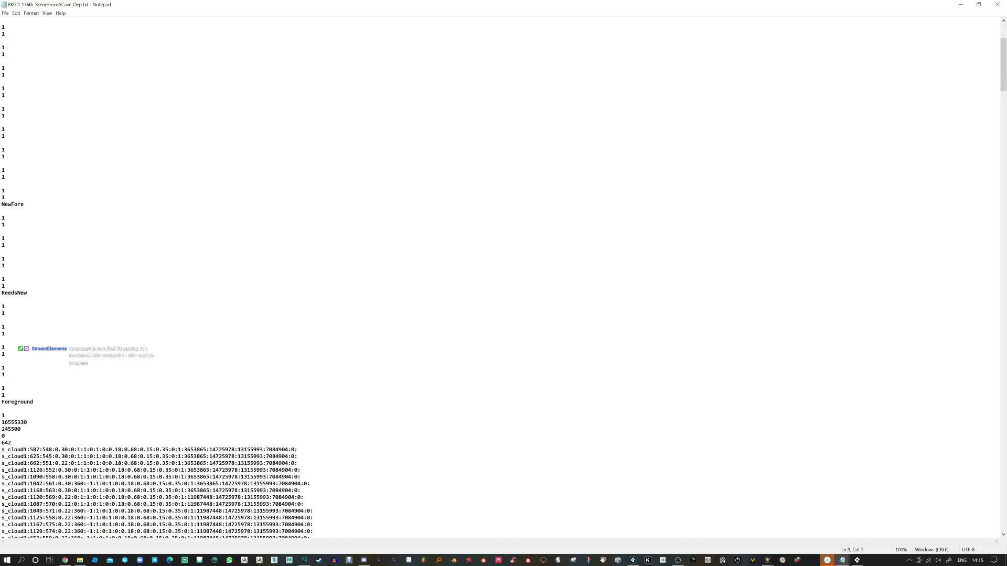
{"action": "scroll", "coordinate": [503, 283], "scroll_direction": "down", "scroll_amount": 10}
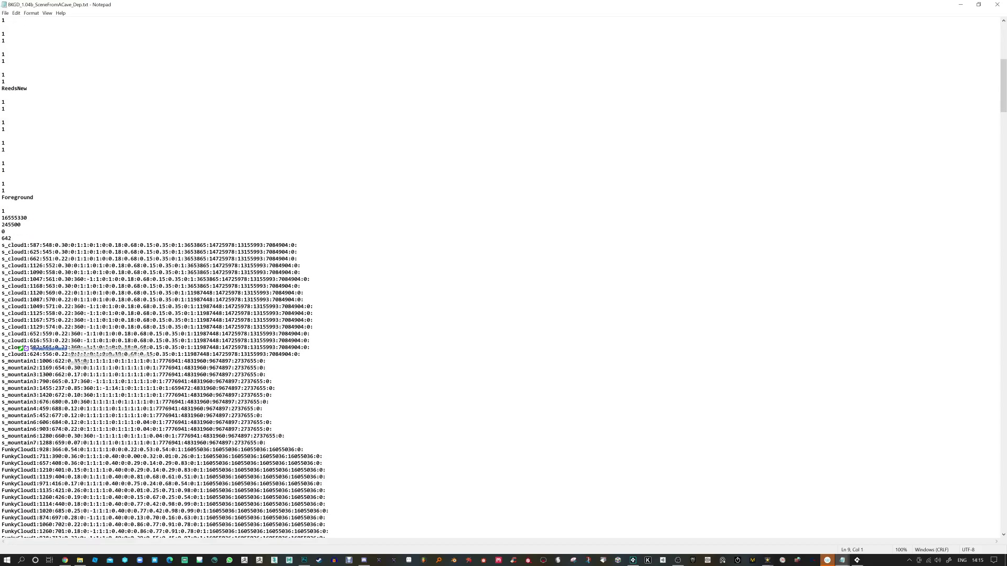
{"action": "scroll", "coordinate": [504, 283], "scroll_direction": "down", "scroll_amount": 2}
{"action": "left_click_drag", "start_coordinate": [28, 177], "coordinate": [7, 197]}
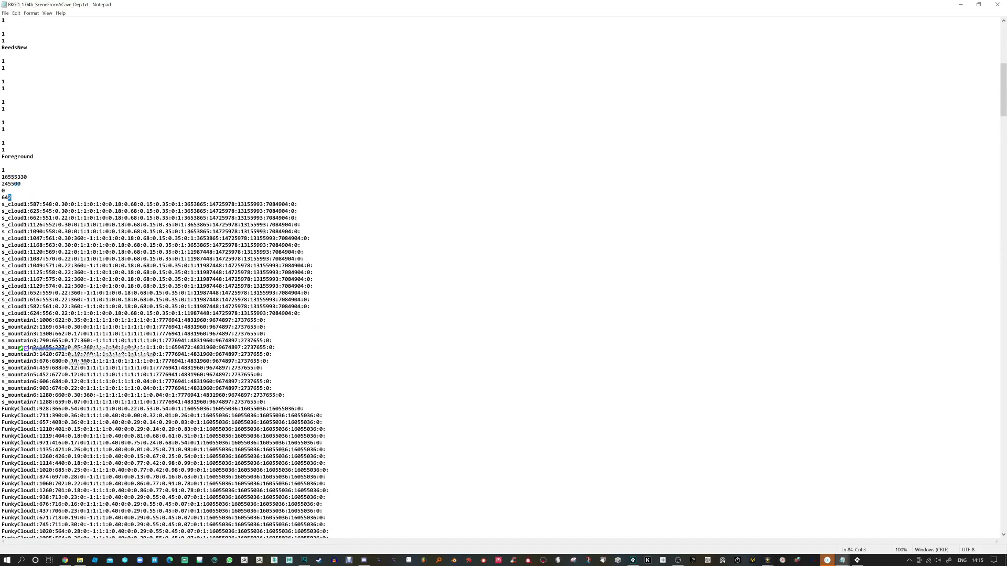
{"action": "scroll", "coordinate": [165, 293], "scroll_direction": "down", "scroll_amount": 13}
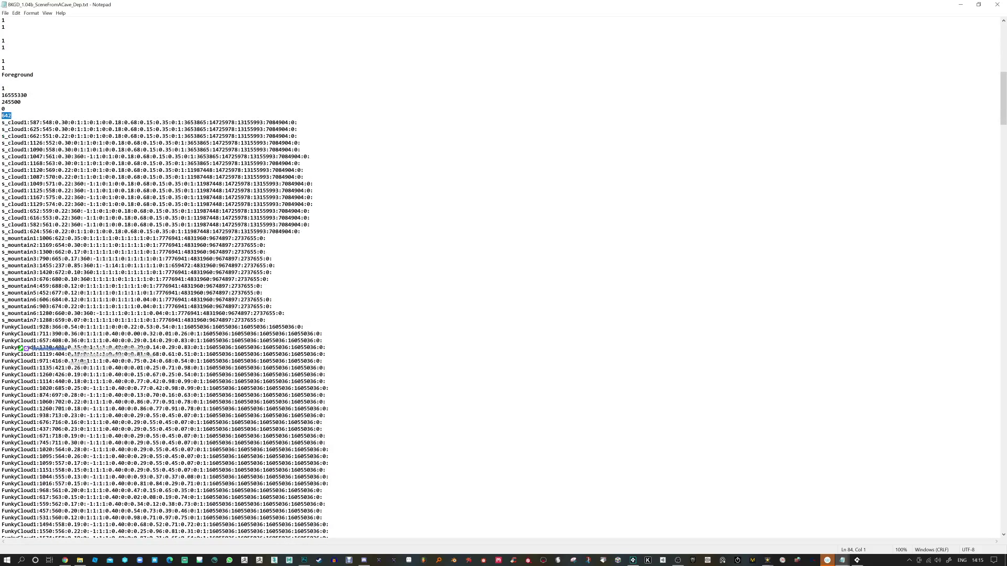
Review the brush entries in the plot list, highlight the first FunkyCloud1 name and close the scene file.
{"action": "scroll", "coordinate": [165, 292], "scroll_direction": "down", "scroll_amount": 11}
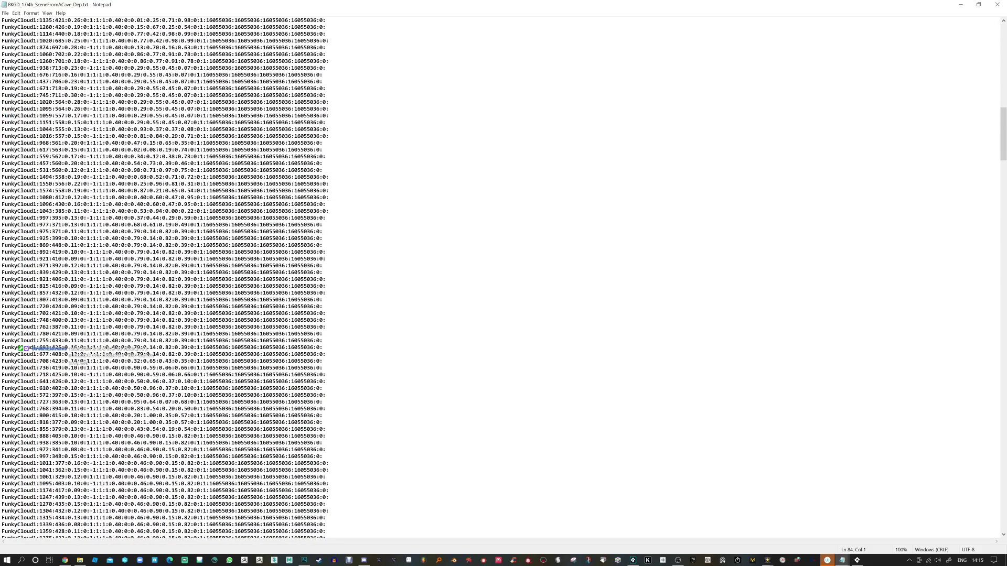
{"action": "scroll", "coordinate": [165, 292], "scroll_direction": "up", "scroll_amount": 13}
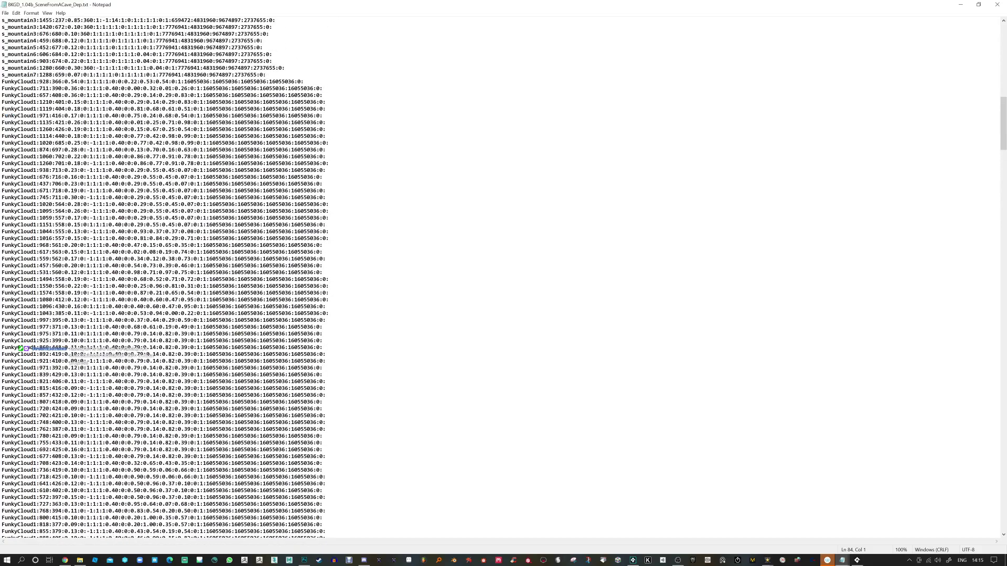
{"action": "key", "text": "shift+Home"}
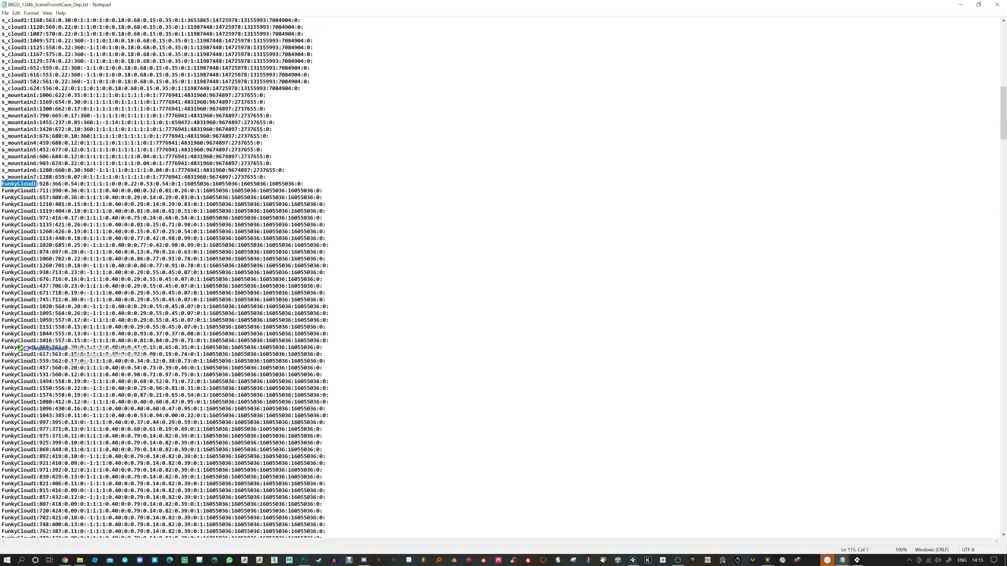
{"action": "left_click", "coordinate": [38, 225]}
{"action": "scroll", "coordinate": [166, 293], "scroll_direction": "down", "scroll_amount": 10}
{"action": "scroll", "coordinate": [165, 292], "scroll_direction": "down", "scroll_amount": 20}
{"action": "scroll", "coordinate": [165, 293], "scroll_direction": "down", "scroll_amount": 20}
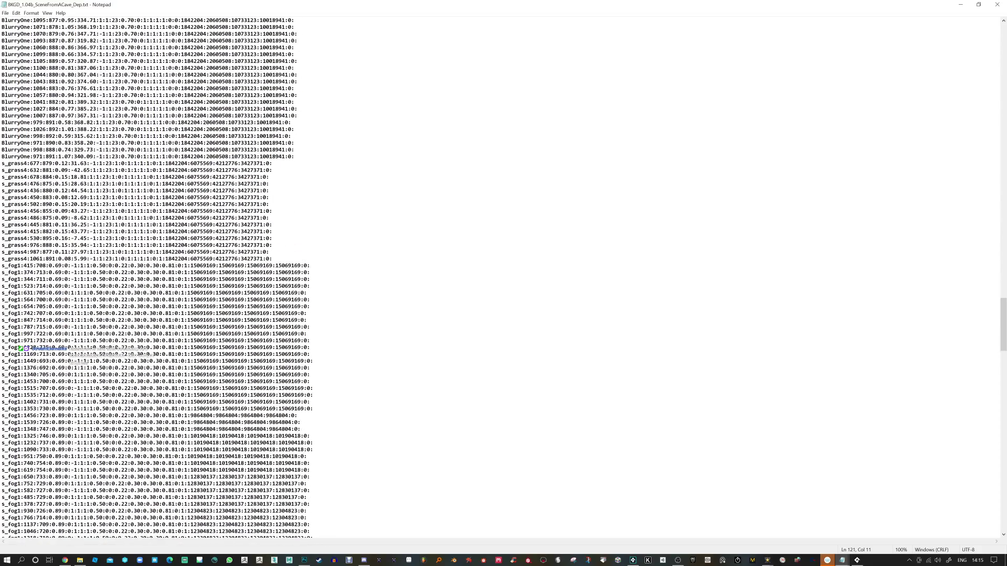
{"action": "left_click", "coordinate": [997, 4]}
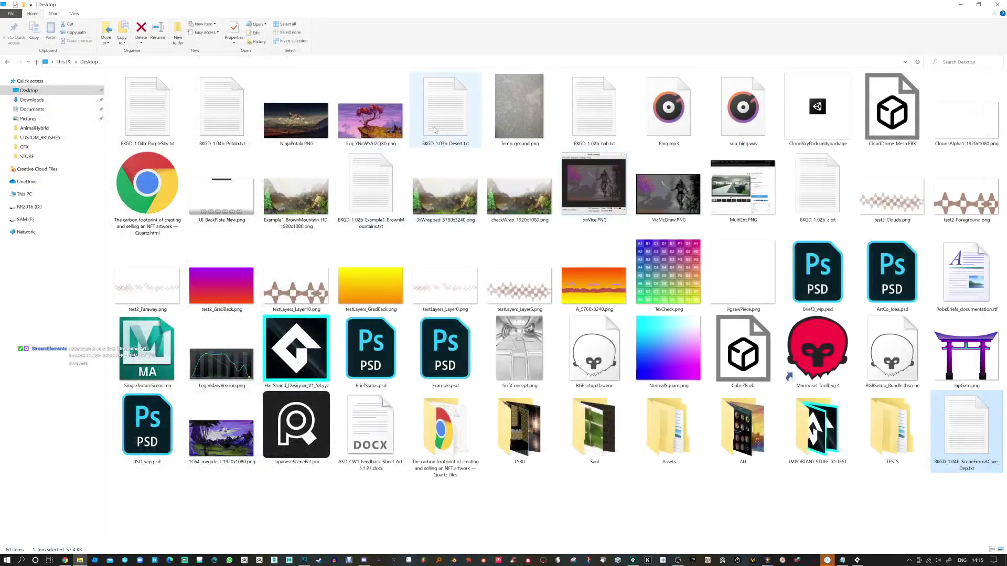
Check BrushSortList.txt in the CUSTOM_BRUSHES folder again, close it and close File Explorer.
{"action": "left_click", "coordinate": [40, 138]}
{"action": "double_click", "coordinate": [228, 125]}
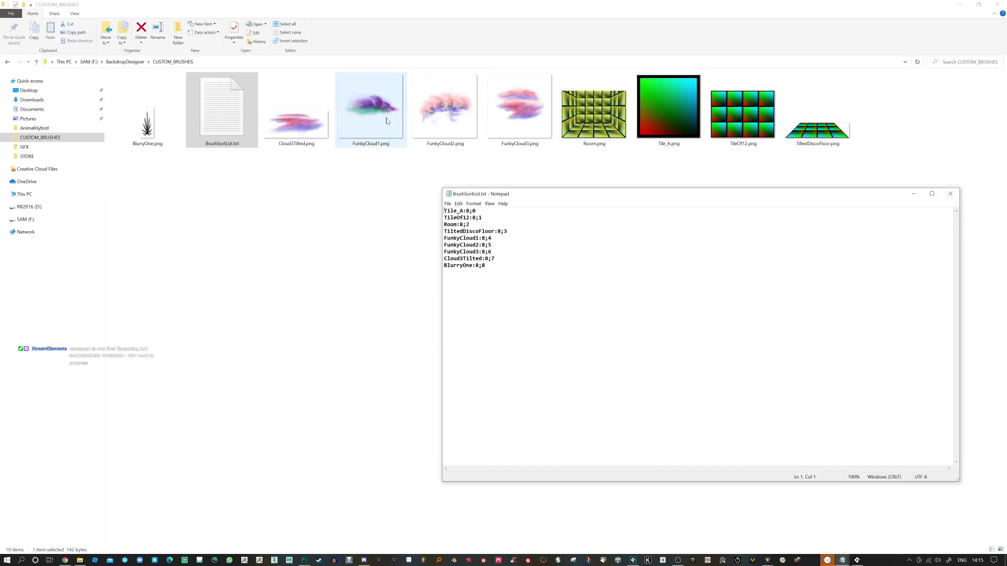
{"action": "left_click", "coordinate": [951, 193]}
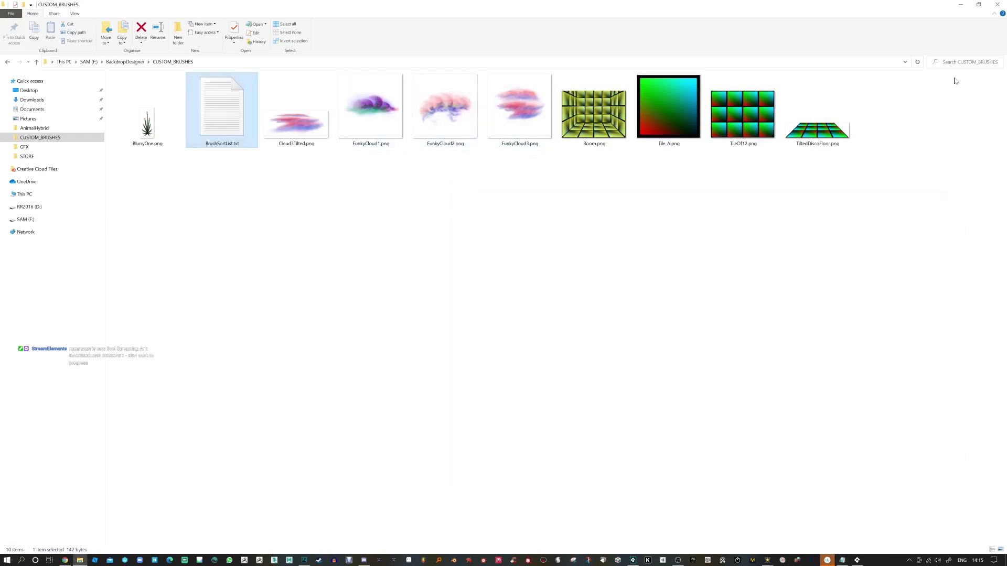
{"action": "left_click", "coordinate": [999, 4]}
Set the final document size to 5760 x 3240 and export the full merged image to the Desktop as FromACave.
{"action": "left_click", "coordinate": [14, 13]}
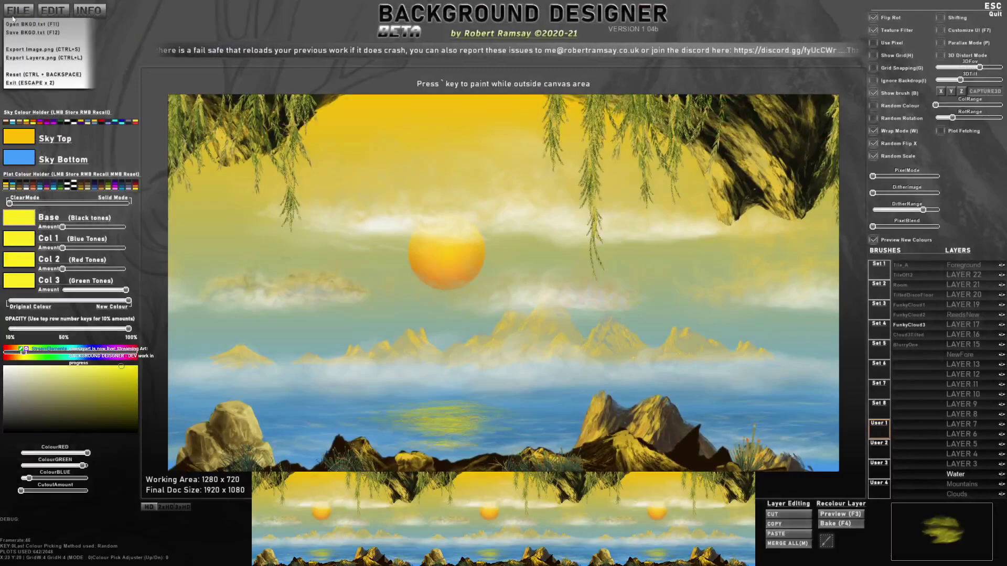
{"action": "left_click", "coordinate": [181, 508]}
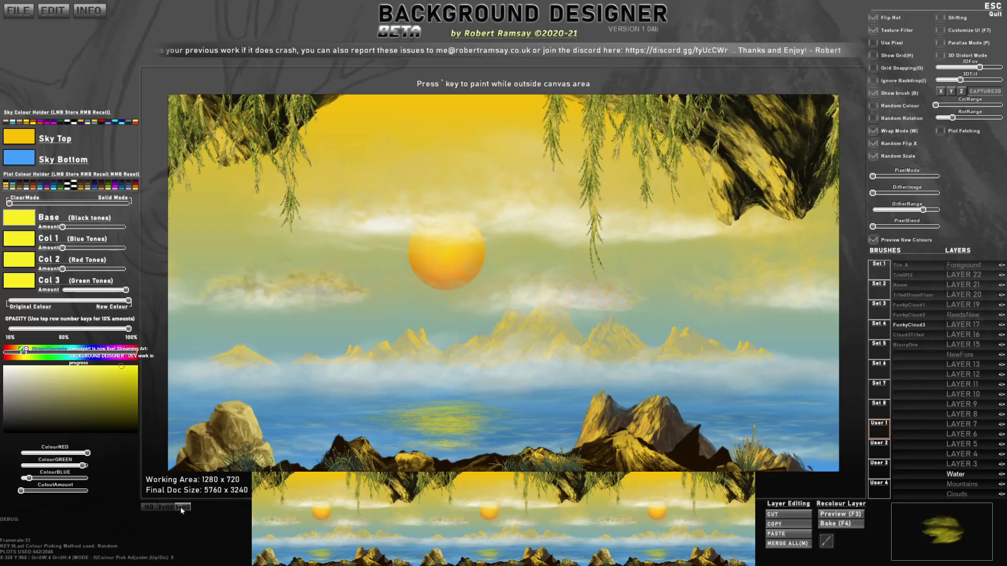
{"action": "left_click", "coordinate": [18, 11]}
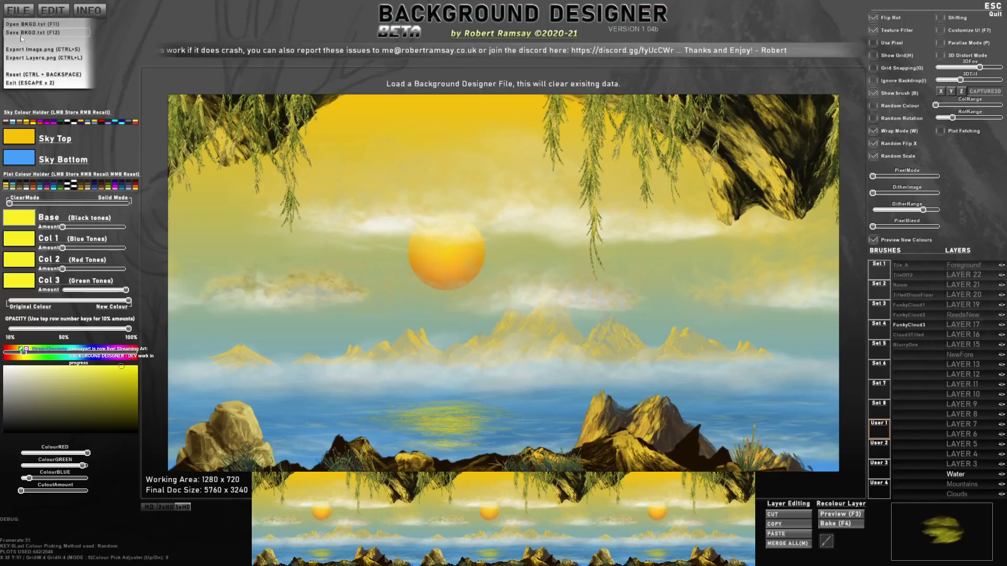
{"action": "left_click", "coordinate": [30, 50]}
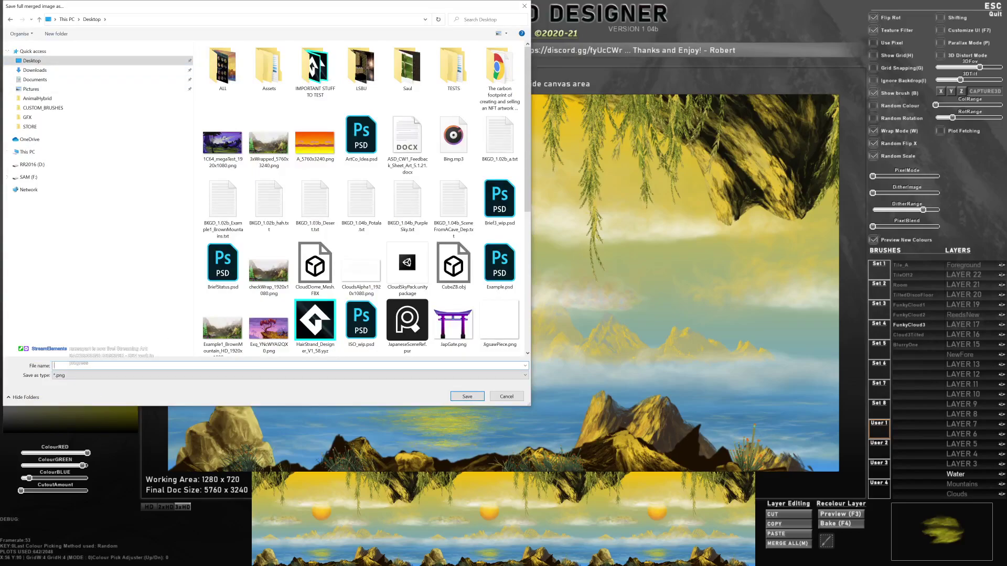
{"action": "type", "text": "B"}
{"action": "key", "text": "BackSpace"}
{"action": "type", "text": "FromACave"}
{"action": "key", "text": "Return"}
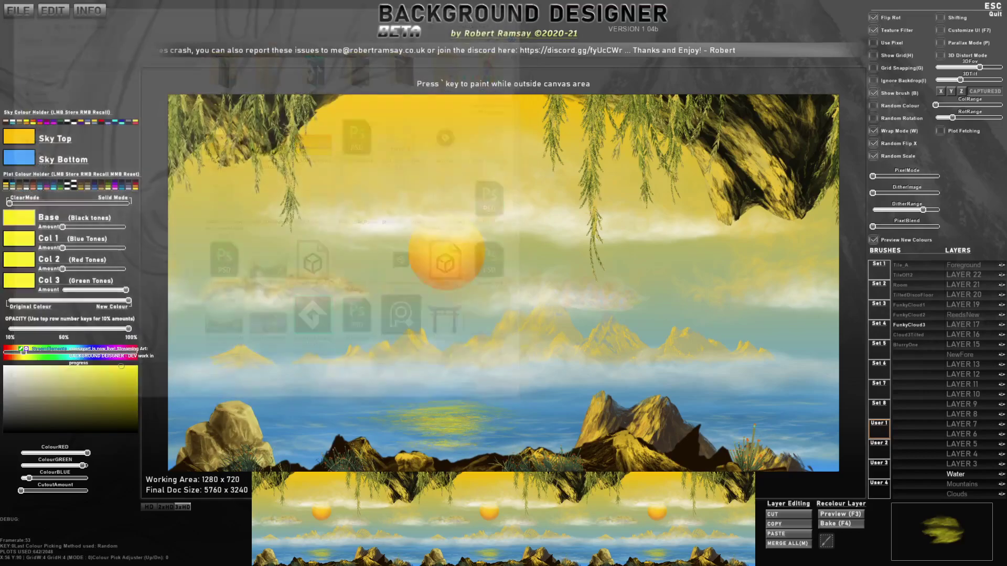
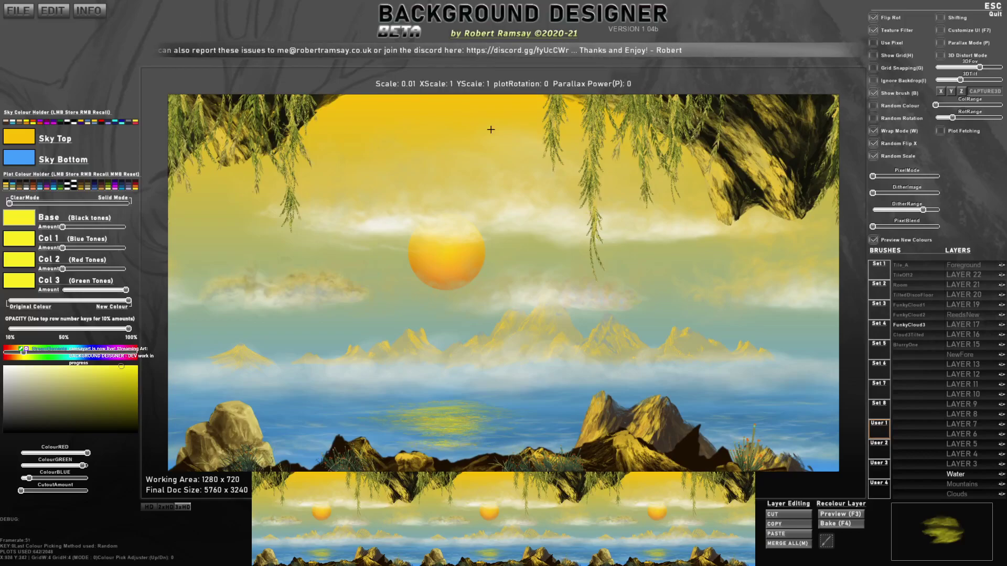
Switch to Photoshop and open FromACave_5760x3240.png from the Desktop.
{"action": "key", "text": "alt+Tab"}
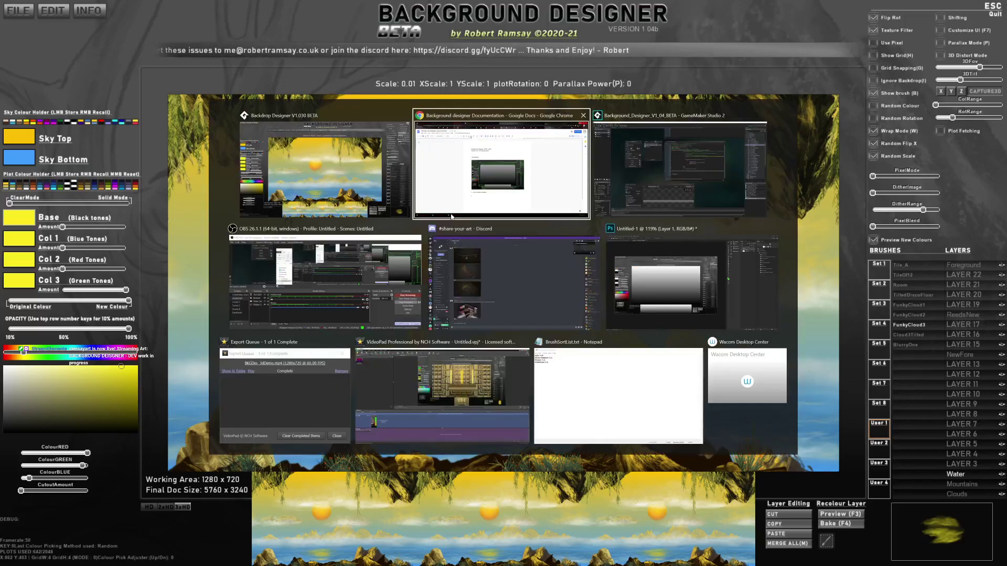
{"action": "left_click", "coordinate": [651, 317]}
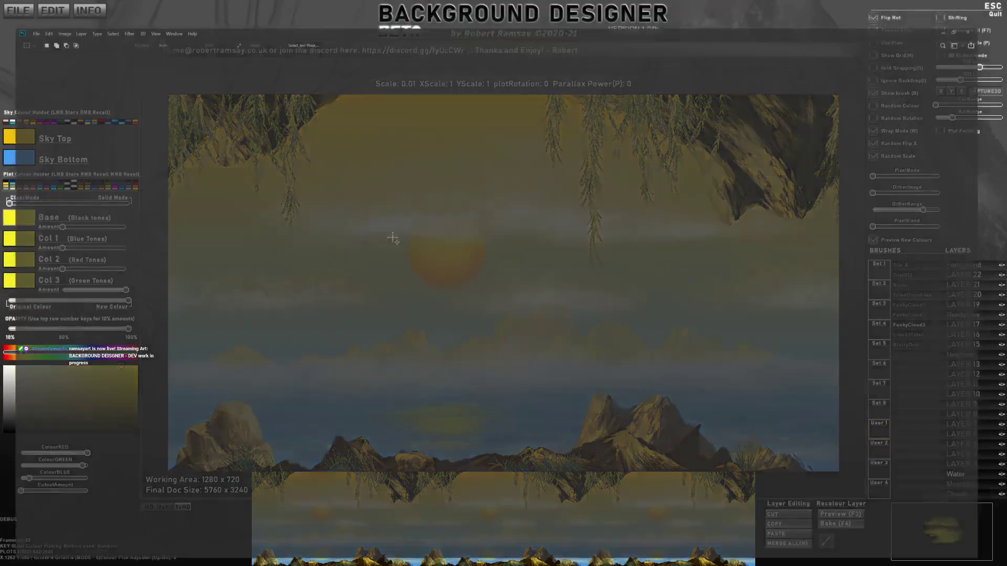
{"action": "left_click", "coordinate": [21, 6]}
{"action": "left_click", "coordinate": [31, 21]}
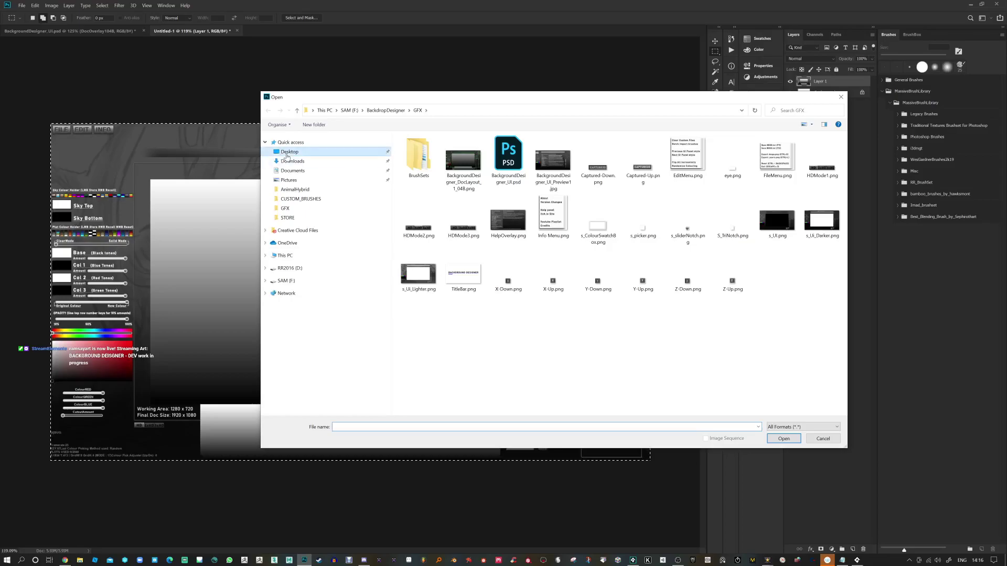
{"action": "left_click", "coordinate": [287, 156]}
{"action": "double_click", "coordinate": [583, 368]}
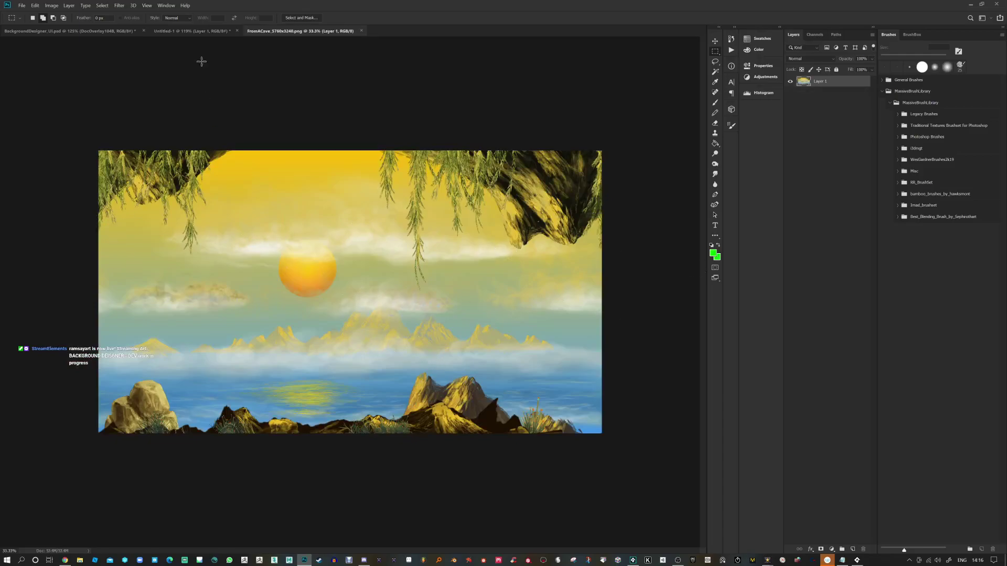
Offset the image horizontally by +1287 pixels and vertically by 0, with undefined areas wrapped around.
{"action": "left_click", "coordinate": [119, 5]}
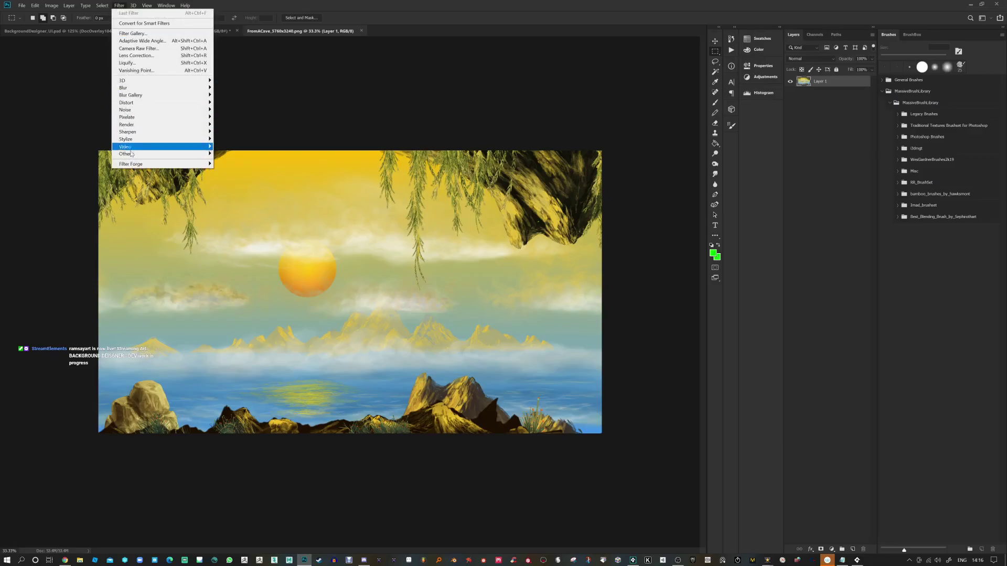
{"action": "mouse_move", "coordinate": [135, 156]}
{"action": "left_click", "coordinate": [240, 193]}
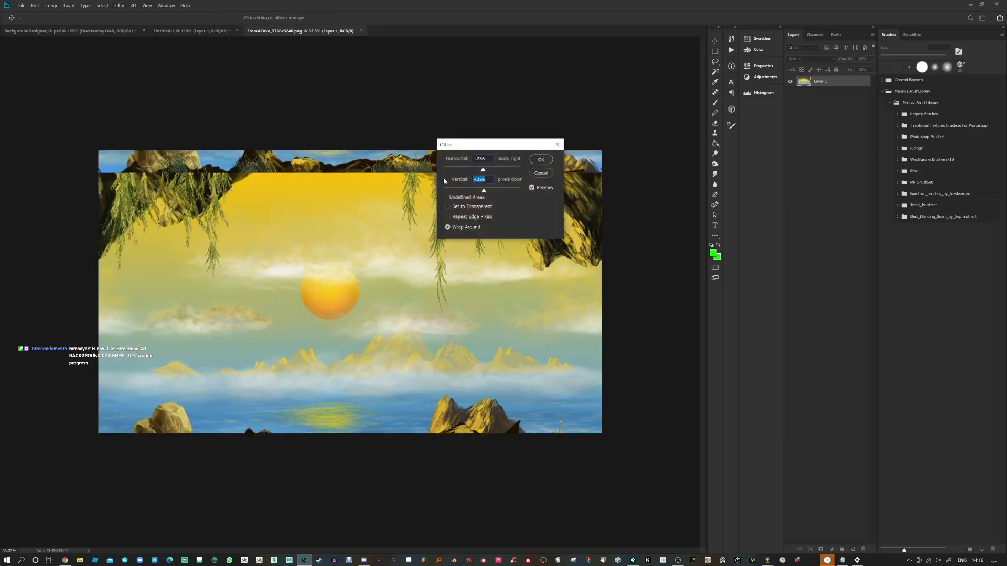
{"action": "type", "text": "0"}
{"action": "left_click_drag", "start_coordinate": [483, 170], "coordinate": [487, 173]}
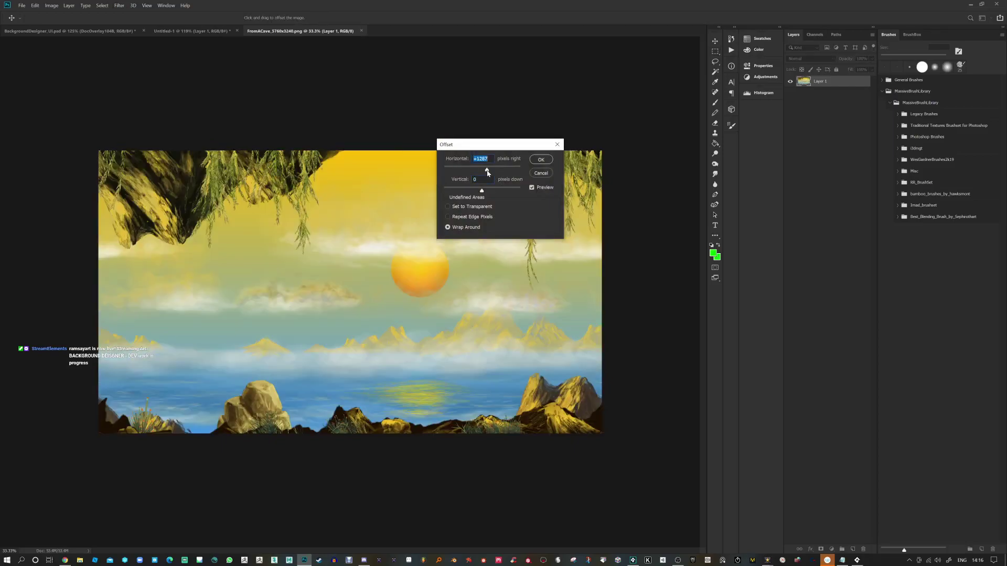
{"action": "left_click", "coordinate": [542, 159]}
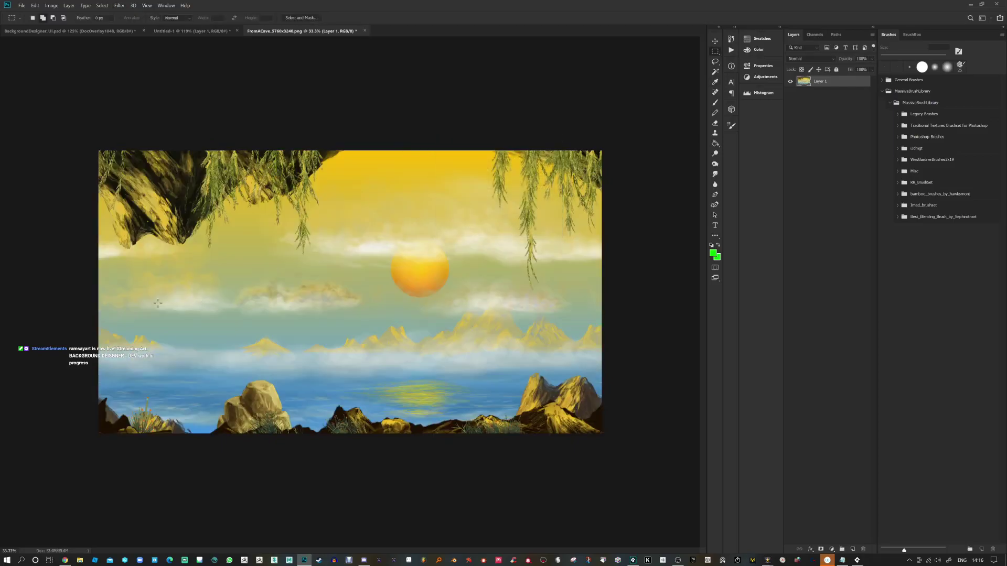
Examine the offset image up close around the clouds, overhanging rock and hanging foliage to check the wrapped seam.
{"action": "scroll", "coordinate": [119, 299], "scroll_direction": "up", "scroll_amount": 5}
{"action": "scroll", "coordinate": [84, 294], "scroll_direction": "up", "scroll_amount": 3}
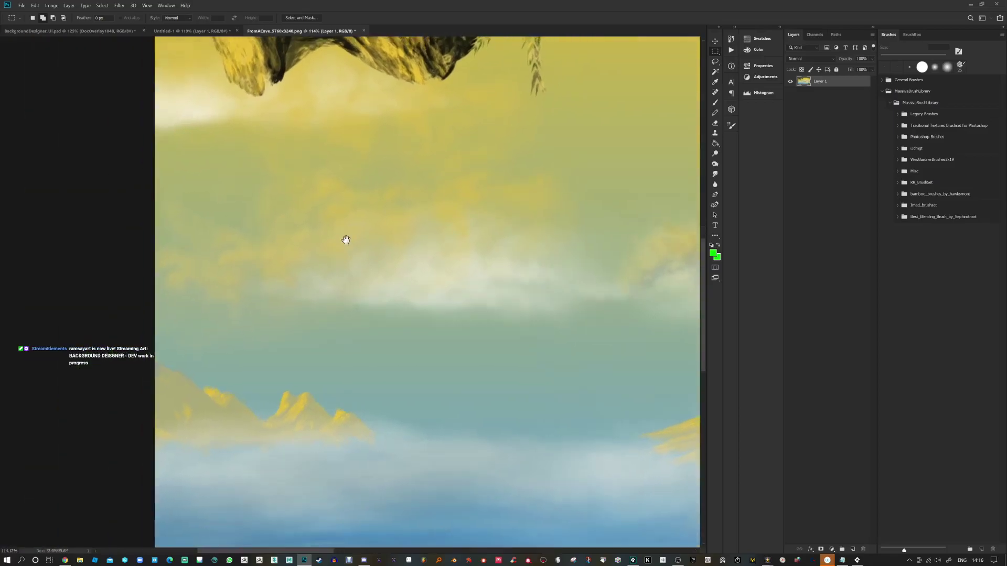
{"action": "left_click_drag", "start_coordinate": [487, 450], "coordinate": [427, 461]}
{"action": "left_click_drag", "start_coordinate": [377, 48], "coordinate": [367, 260]}
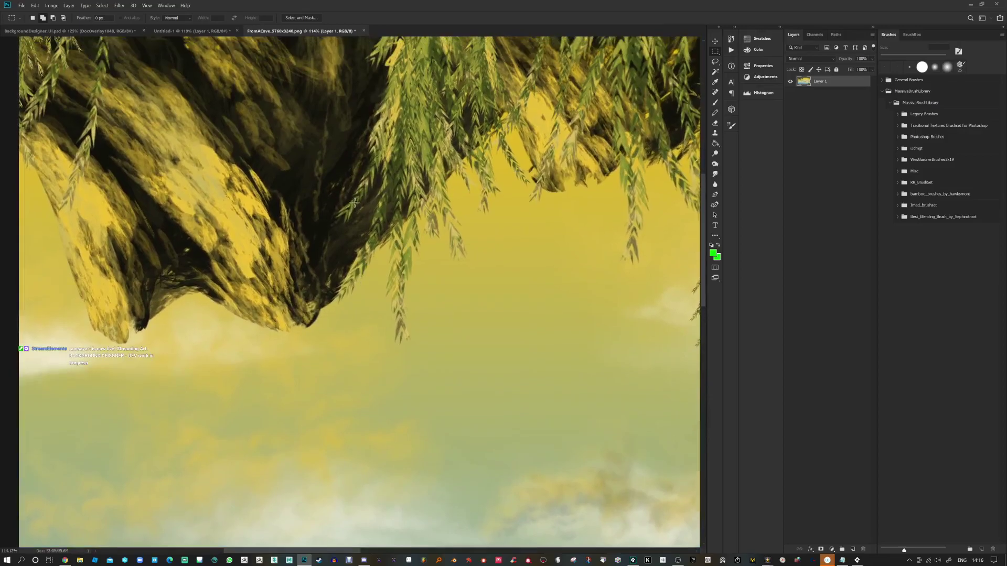
{"action": "scroll", "coordinate": [362, 218], "scroll_direction": "down", "scroll_amount": 2}
{"action": "scroll", "coordinate": [352, 216], "scroll_direction": "down", "scroll_amount": 3}
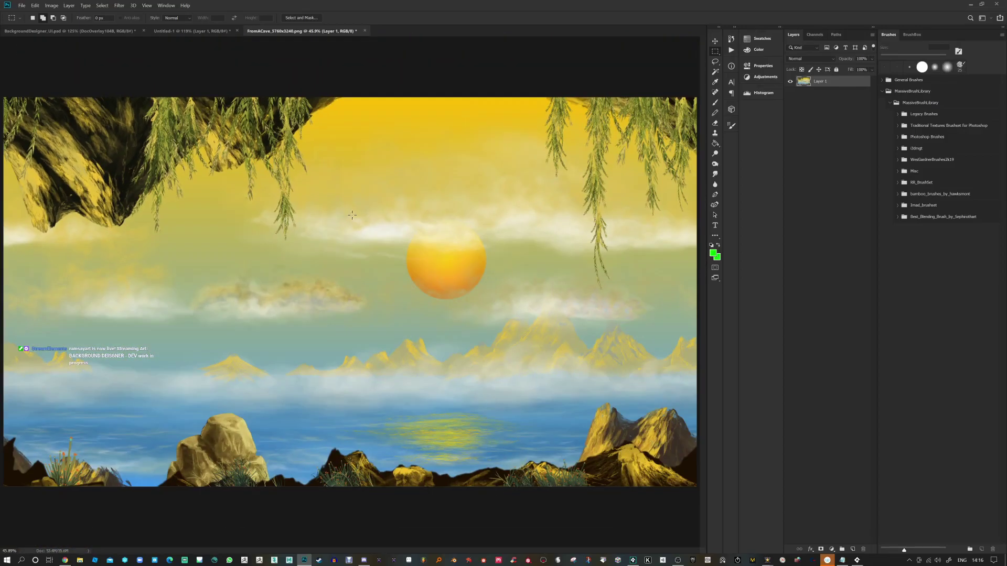
Check the image's pixel dimensions and examine the mountains, mist and water reflection at high magnification.
{"action": "left_click", "coordinate": [53, 6]}
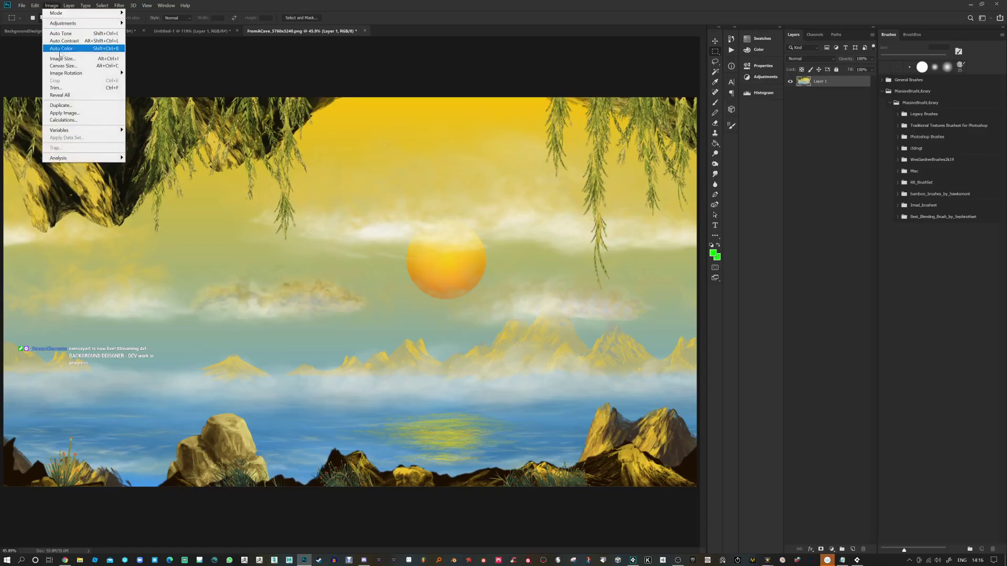
{"action": "left_click", "coordinate": [68, 58]}
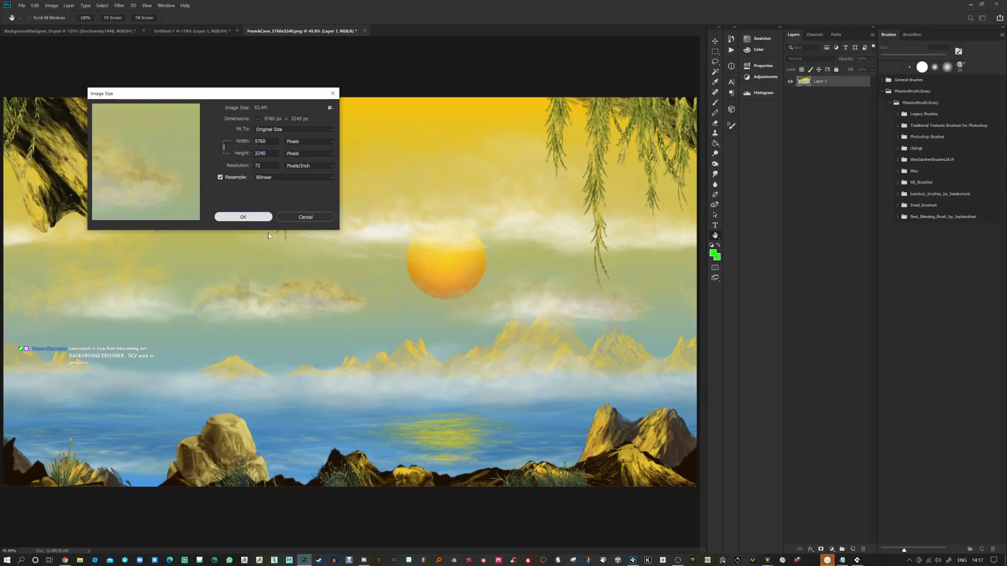
{"action": "left_click", "coordinate": [243, 217]}
{"action": "scroll", "coordinate": [367, 362], "scroll_direction": "up", "scroll_amount": 2}
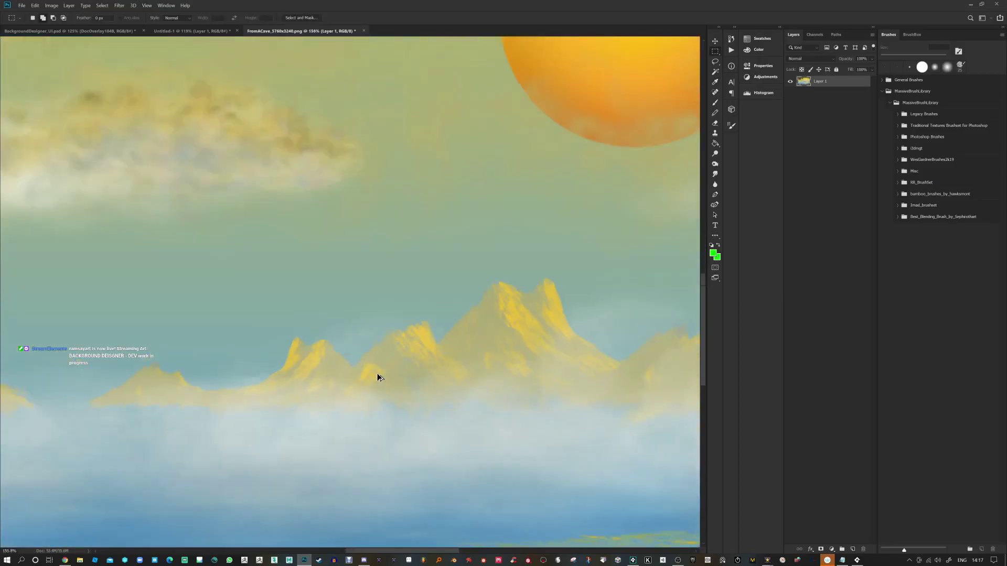
{"action": "scroll", "coordinate": [420, 384], "scroll_direction": "up", "scroll_amount": 2}
{"action": "left_click_drag", "start_coordinate": [226, 250], "coordinate": [331, 250]}
{"action": "scroll", "coordinate": [164, 241], "scroll_direction": "down", "scroll_amount": 3}
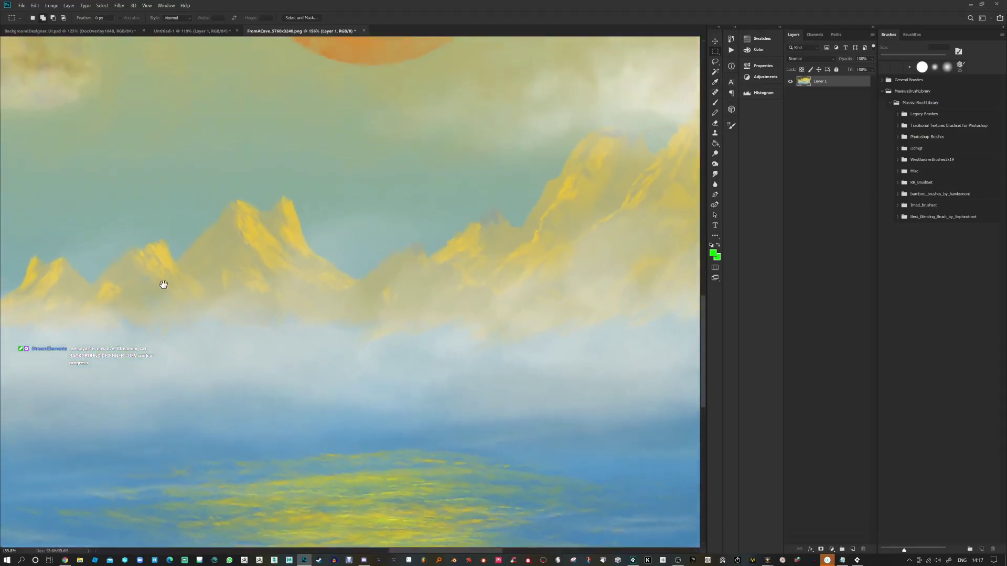
{"action": "scroll", "coordinate": [282, 292], "scroll_direction": "down", "scroll_amount": 3}
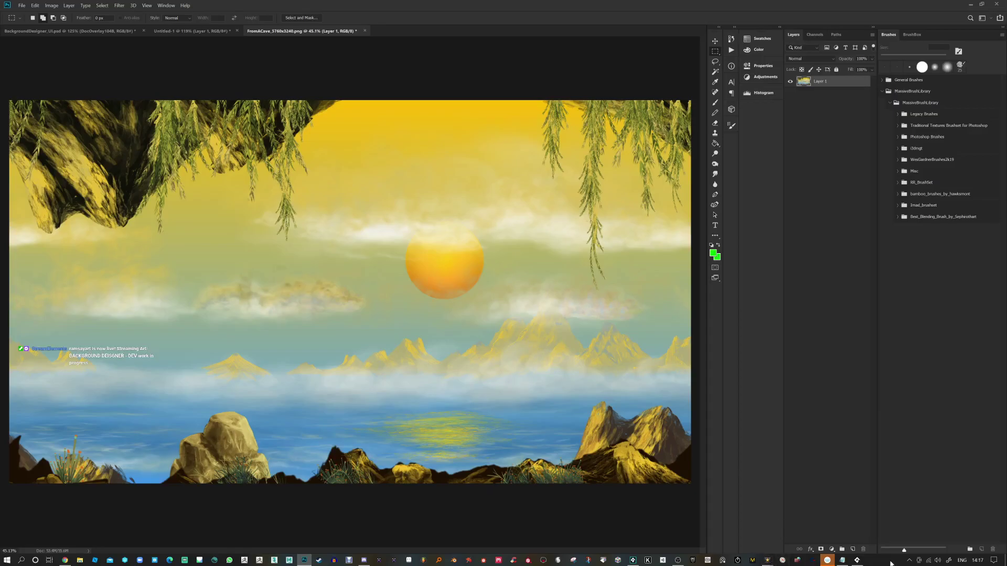
Switch to Background Designer and preview the scene in the C64, C64V2 and SEGA_MS pixel modes with varied dither ranges.
{"action": "left_click", "coordinate": [861, 561]}
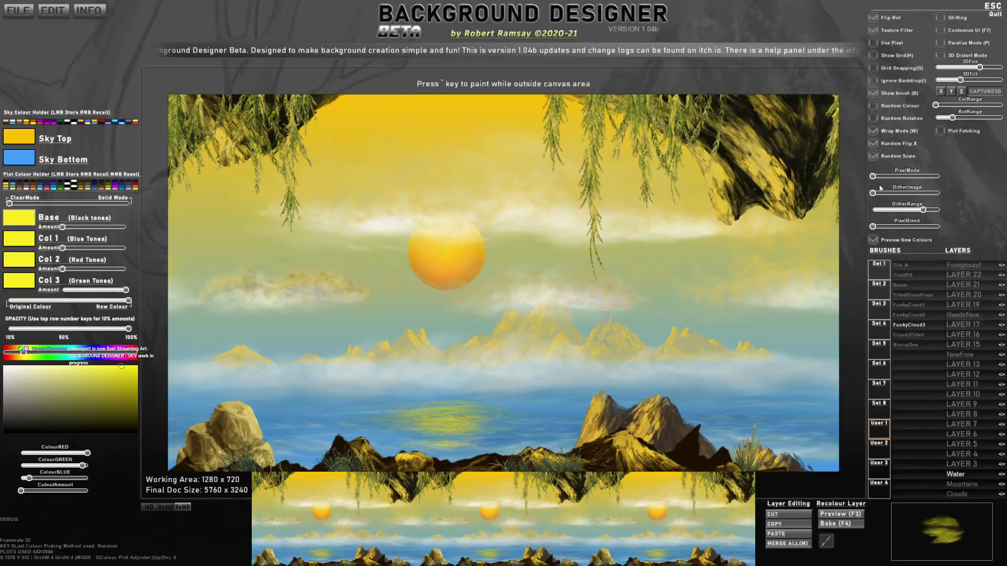
{"action": "left_click_drag", "start_coordinate": [876, 179], "coordinate": [879, 179]}
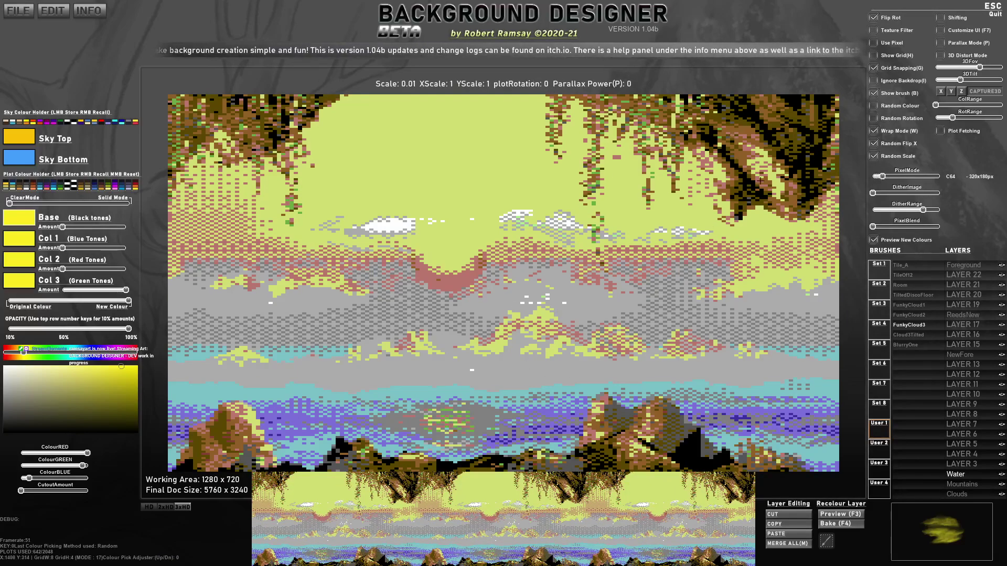
{"action": "left_click_drag", "start_coordinate": [923, 209], "coordinate": [947, 208]}
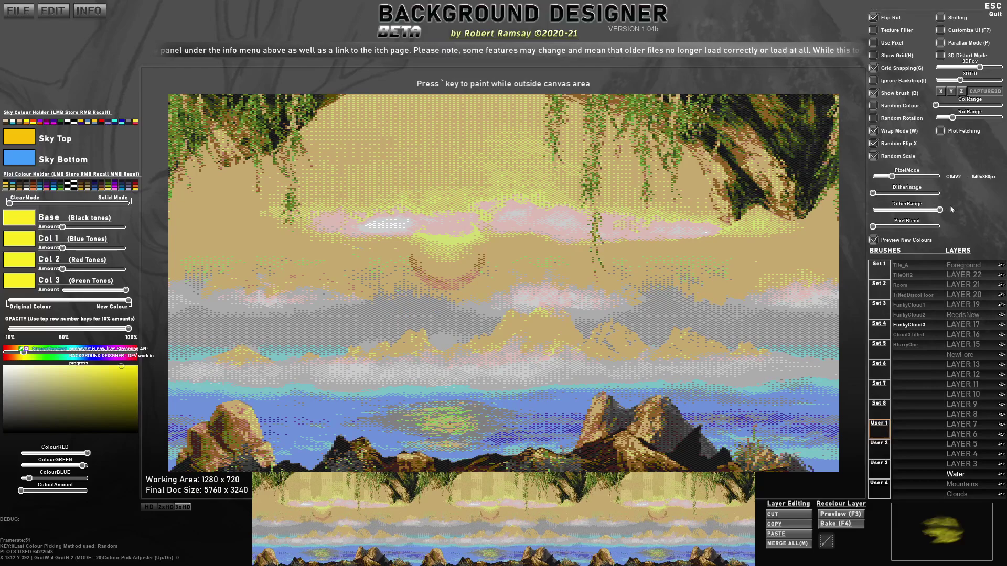
{"action": "left_click_drag", "start_coordinate": [890, 177], "coordinate": [903, 179]}
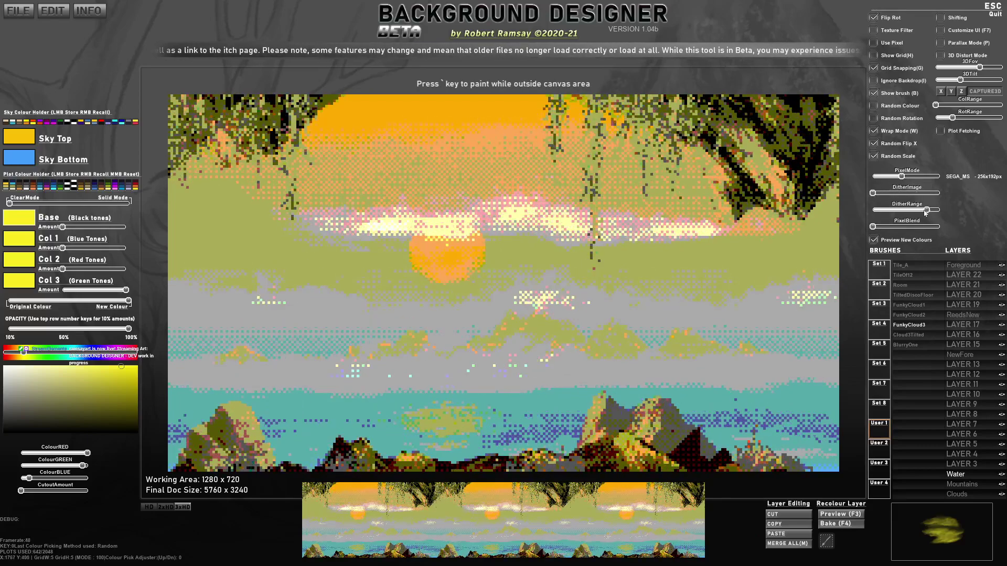
Preview the scene in the Custom64 pixel mode with a lower dither range, and turn pixel mode off.
{"action": "mouse_move", "coordinate": [907, 179]}
{"action": "left_mouse_down"}
{"action": "mouse_move", "coordinate": [947, 179]}
{"action": "mouse_move", "coordinate": [911, 179]}
{"action": "mouse_move", "coordinate": [919, 179]}
{"action": "left_mouse_up"}
{"action": "left_click_drag", "start_coordinate": [933, 214], "coordinate": [898, 211]}
{"action": "mouse_move", "coordinate": [919, 179]}
{"action": "left_mouse_down"}
{"action": "mouse_move", "coordinate": [935, 178]}
{"action": "mouse_move", "coordinate": [912, 178]}
{"action": "left_mouse_up"}
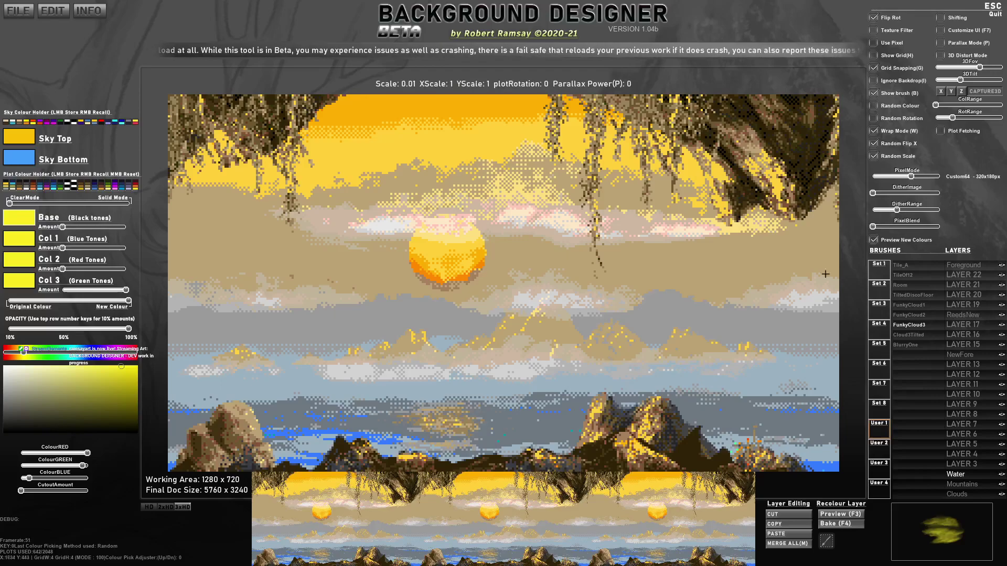
{"action": "left_click_drag", "start_coordinate": [911, 177], "coordinate": [867, 176]}
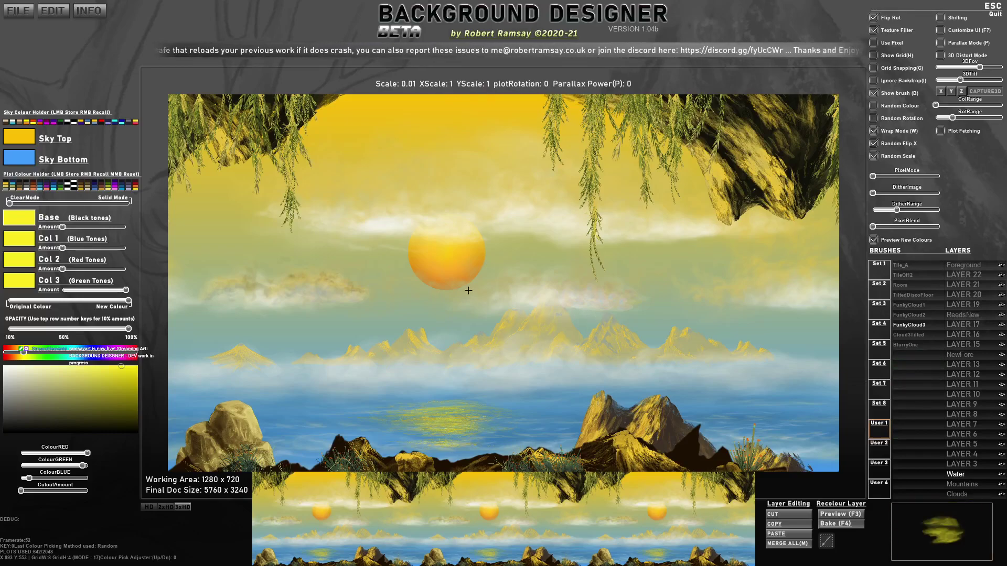
Select the cloud11 brush from brush Set 1.
{"action": "left_click", "coordinate": [889, 267]}
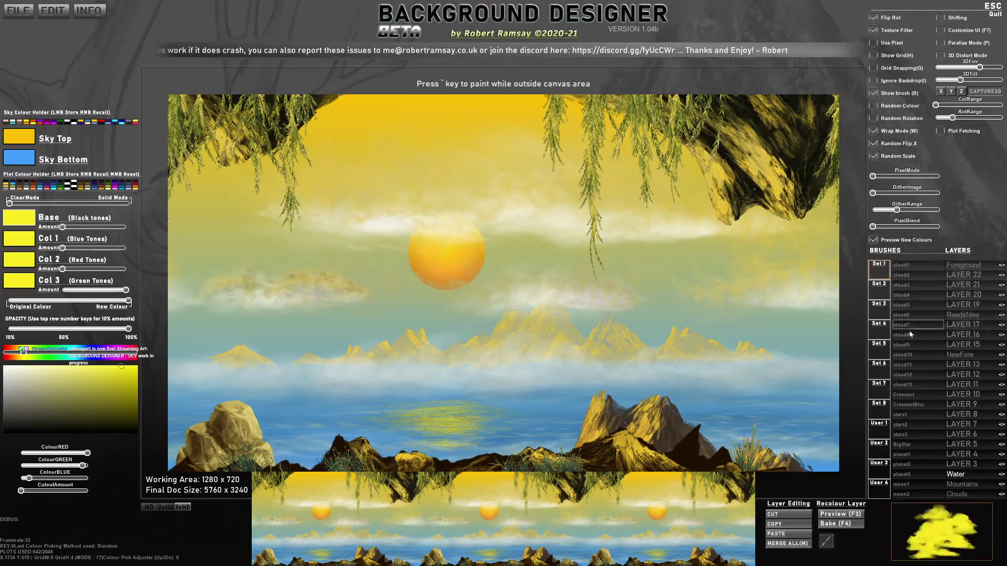
{"action": "left_click", "coordinate": [903, 365]}
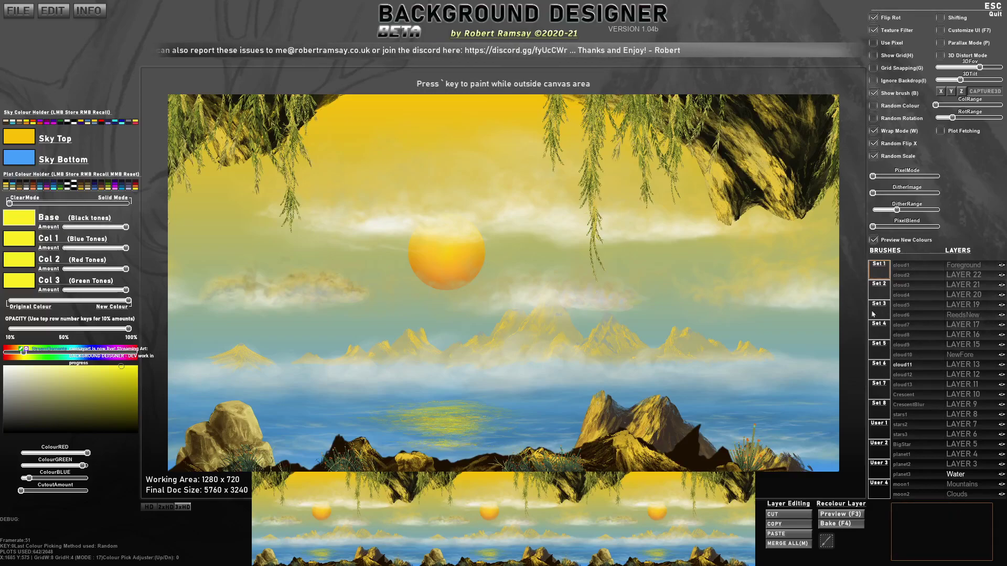
{"action": "scroll", "coordinate": [450, 411], "scroll_direction": "up", "scroll_amount": 5}
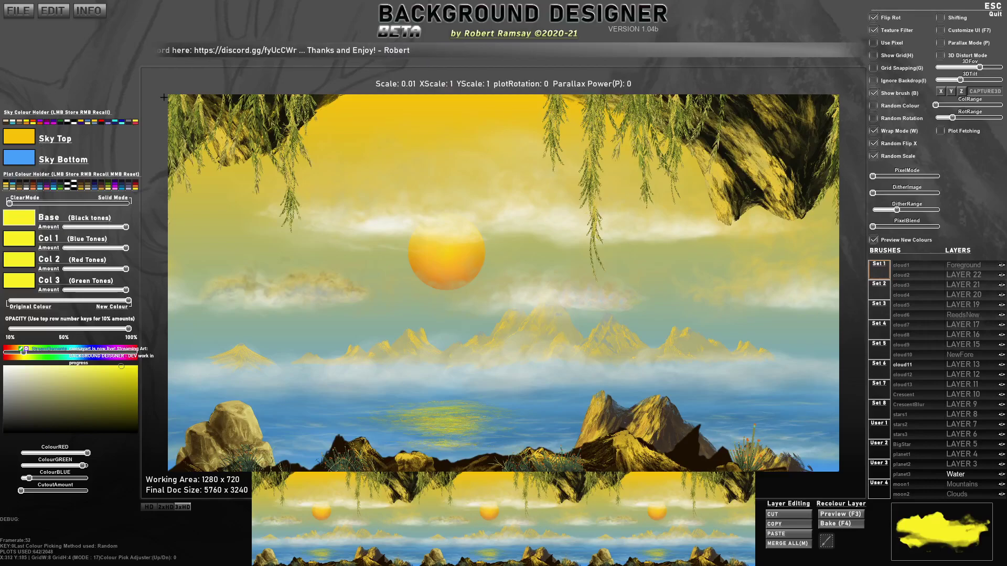
Start a reset of all plot data, decline it, and set the final document size to 1920 x 1080.
{"action": "left_click", "coordinate": [18, 11]}
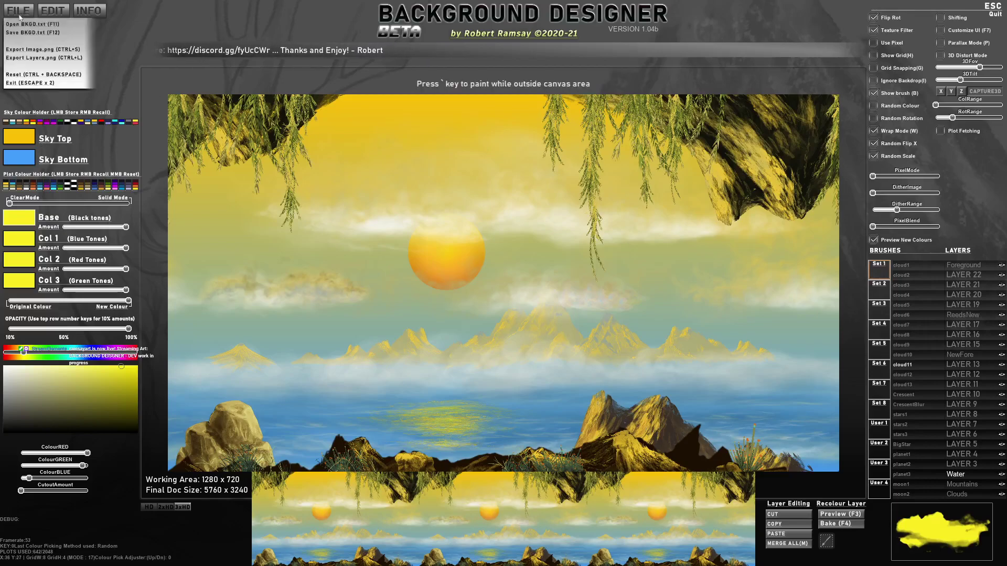
{"action": "left_click", "coordinate": [42, 77]}
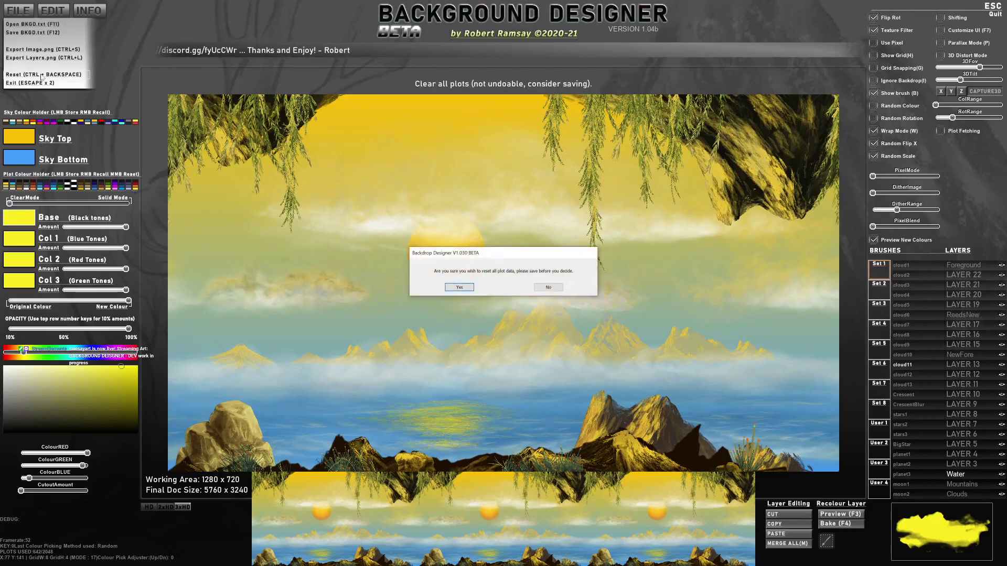
{"action": "left_click", "coordinate": [546, 287]}
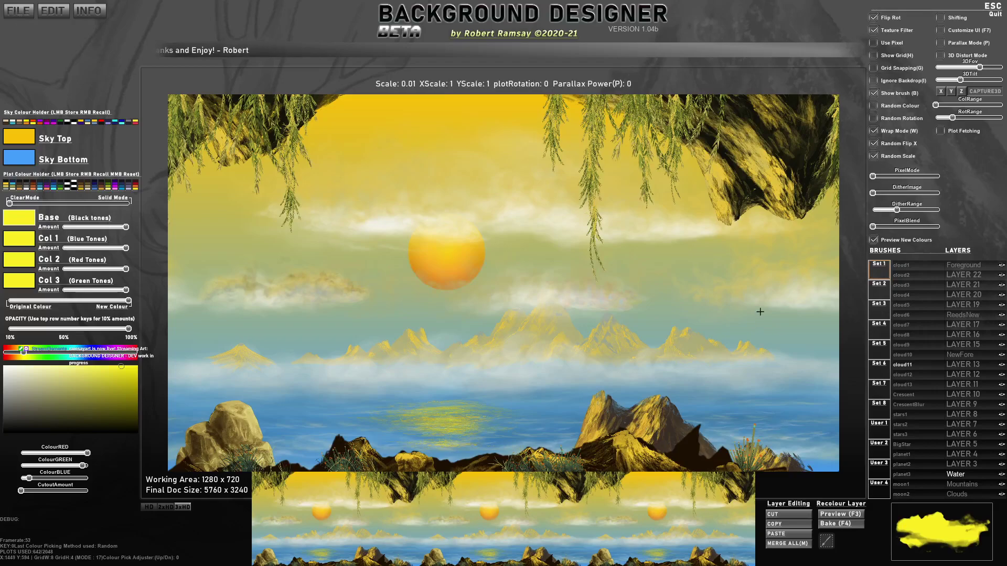
{"action": "left_click", "coordinate": [148, 508]}
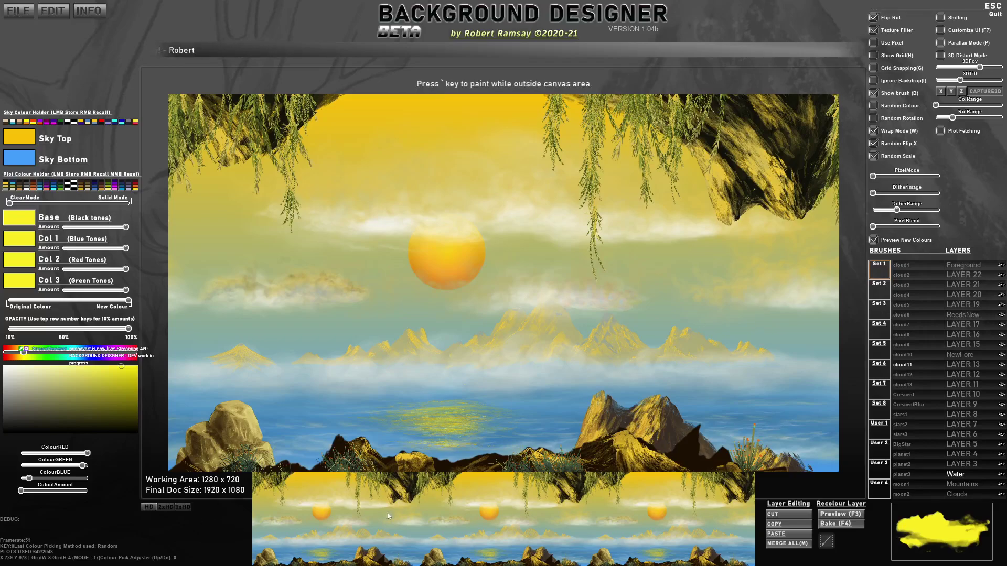
Reset all plot data to clear the seaside scene down to its sky gradient.
{"action": "left_click", "coordinate": [18, 10]}
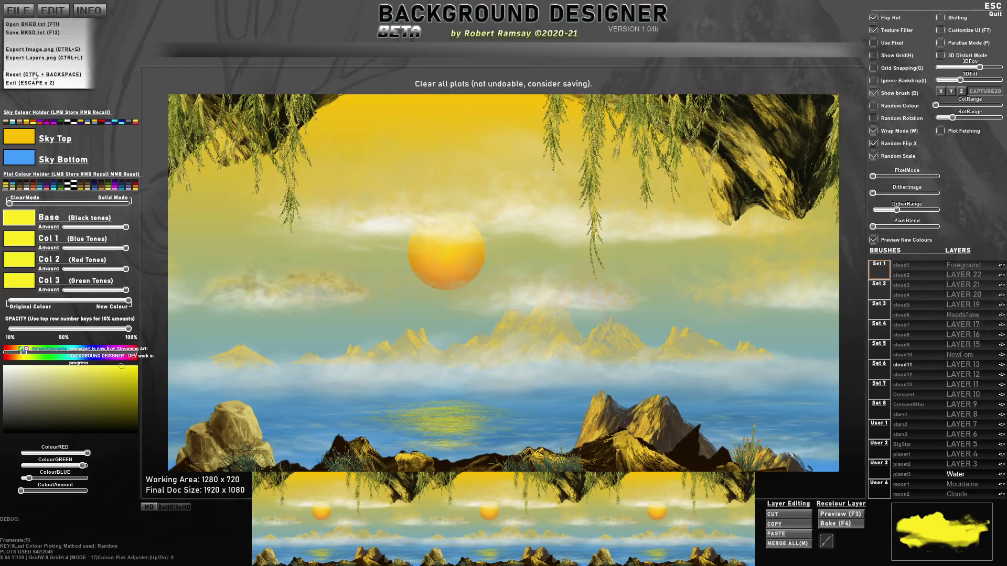
{"action": "key", "text": "ctrl+BackSpace"}
{"action": "left_click", "coordinate": [460, 289]}
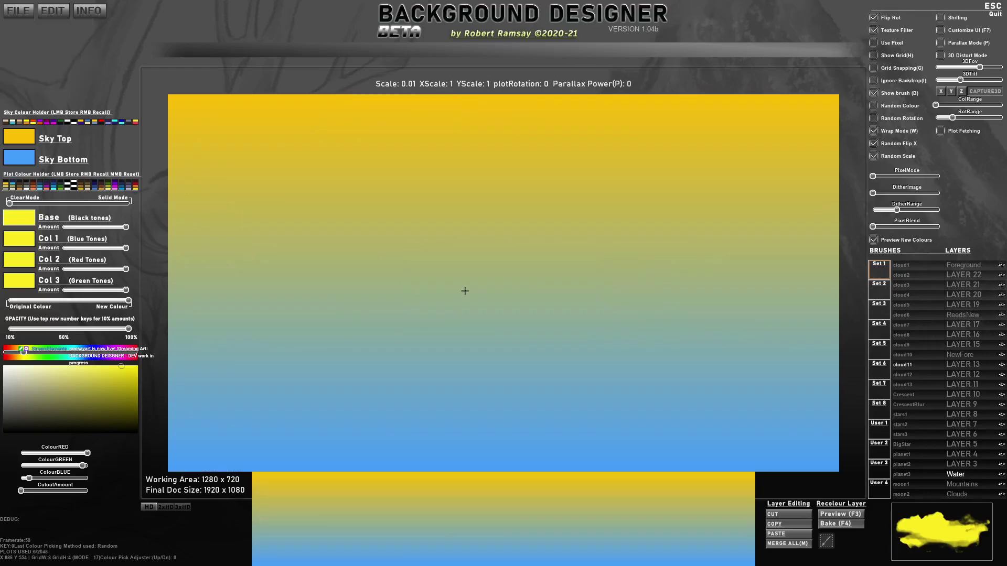
Randomise the top and bottom sky colours repeatedly to try different gradients on the empty canvas.
{"action": "key", "text": "space"}
{"action": "key", "text": "space"}
{"action": "key", "text": "space"}
{"action": "key", "text": "space"}
{"action": "key", "text": "space"}
{"action": "key", "text": "space"}
{"action": "key", "text": "space"}
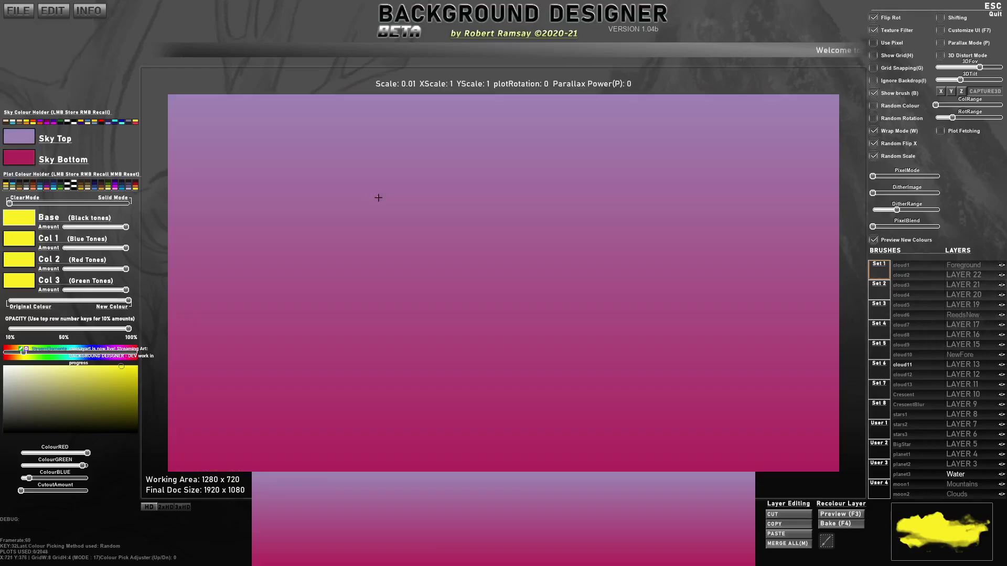
{"action": "key", "text": "space"}
{"action": "key", "text": "space"}
{"action": "key", "text": "space"}
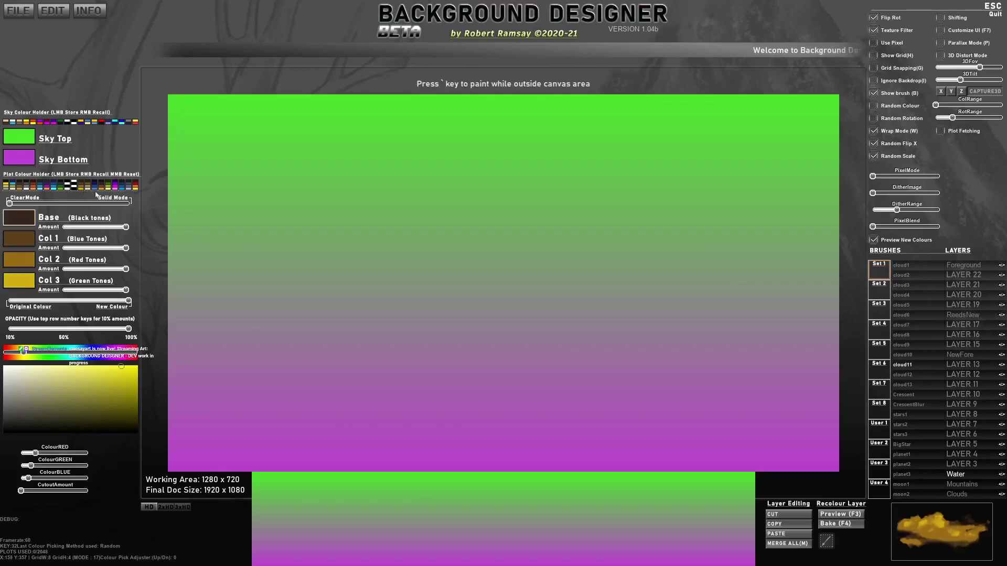
{"action": "key", "text": "space"}
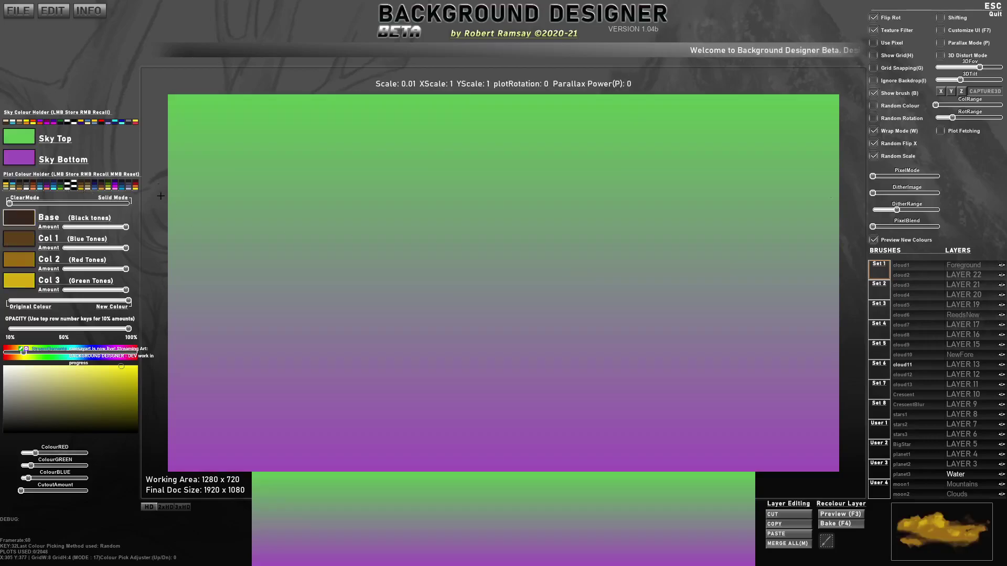
Open the saved seaside backdrop file, accepting the reset of the current plot data.
{"action": "left_click", "coordinate": [12, 16]}
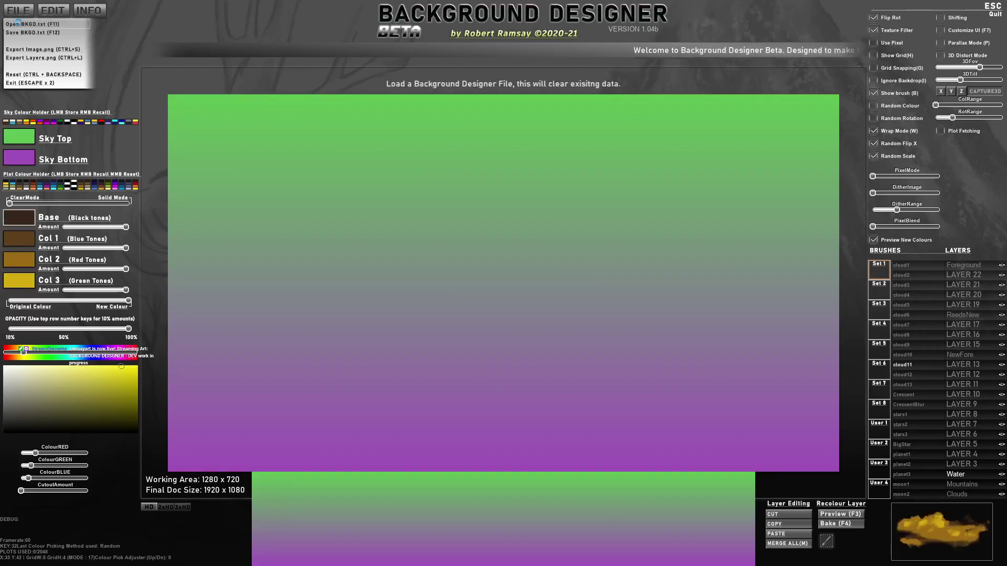
{"action": "left_click", "coordinate": [23, 27]}
{"action": "double_click", "coordinate": [307, 204]}
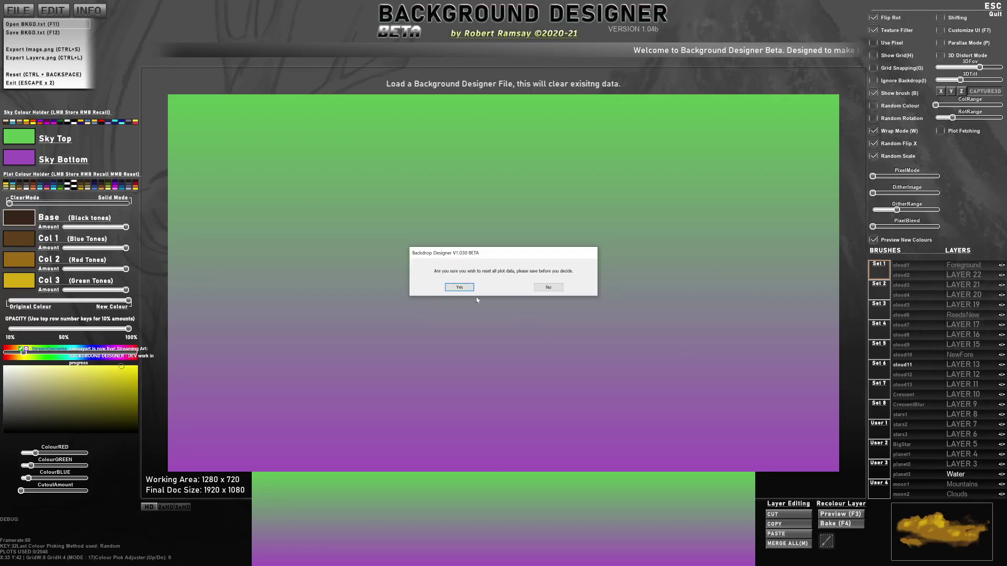
{"action": "left_click", "coordinate": [464, 288]}
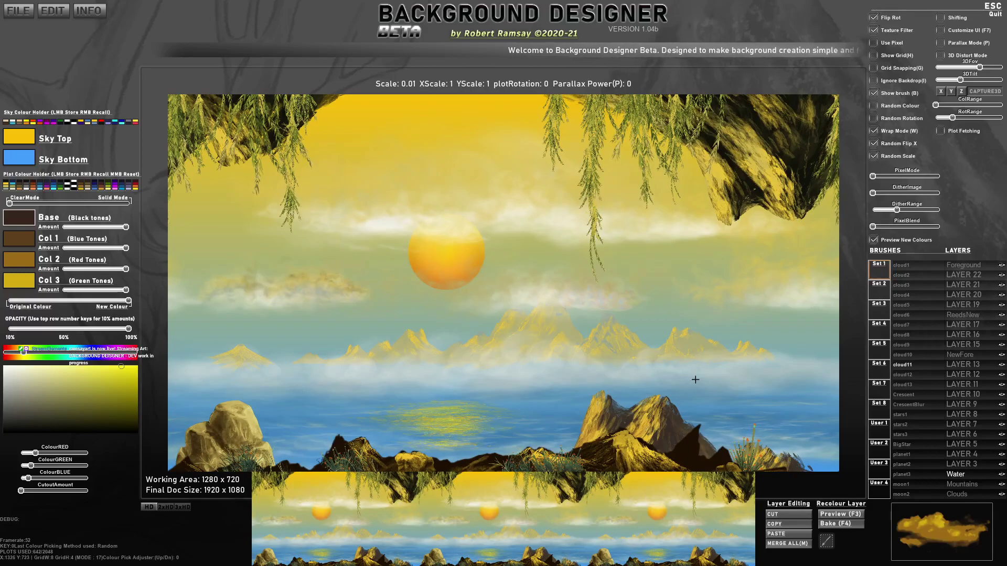
Preview the scene's layers in Parallax Mode, and turn the mode off.
{"action": "key", "text": "p"}
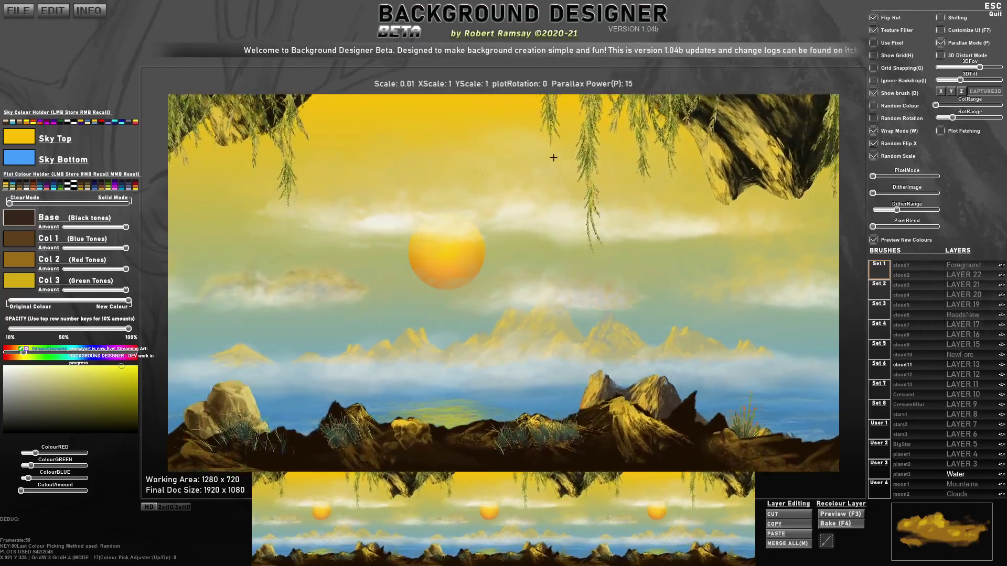
{"action": "key", "text": "p"}
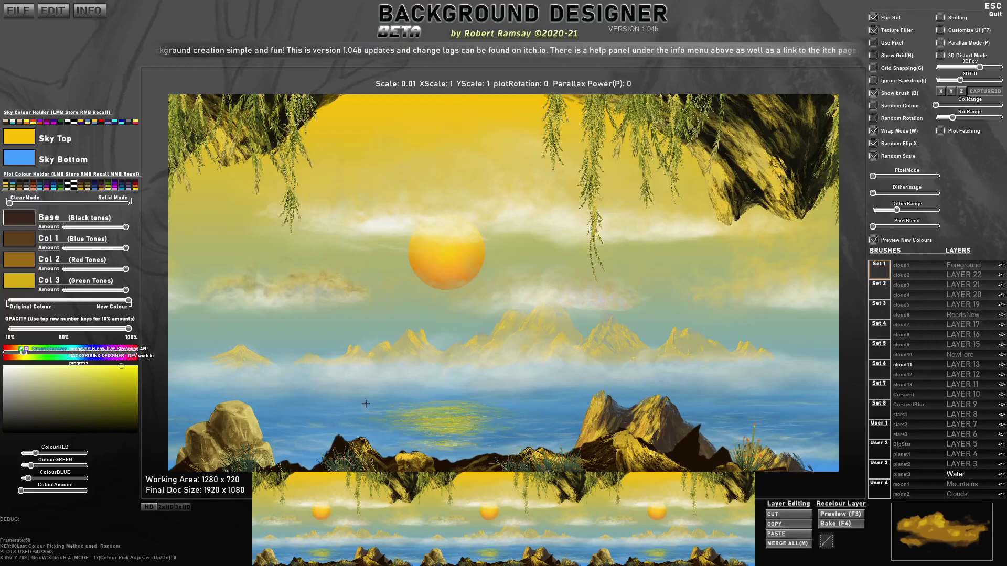
Enlarge the cloud1 brush to scale 0.49 and rotate it to 352.
{"action": "right_click", "coordinate": [471, 276]}
{"action": "scroll", "coordinate": [471, 275], "scroll_direction": "up", "scroll_amount": 10}
{"action": "key", "text": "r"}
{"action": "key", "text": "e"}
{"action": "key", "text": "e"}
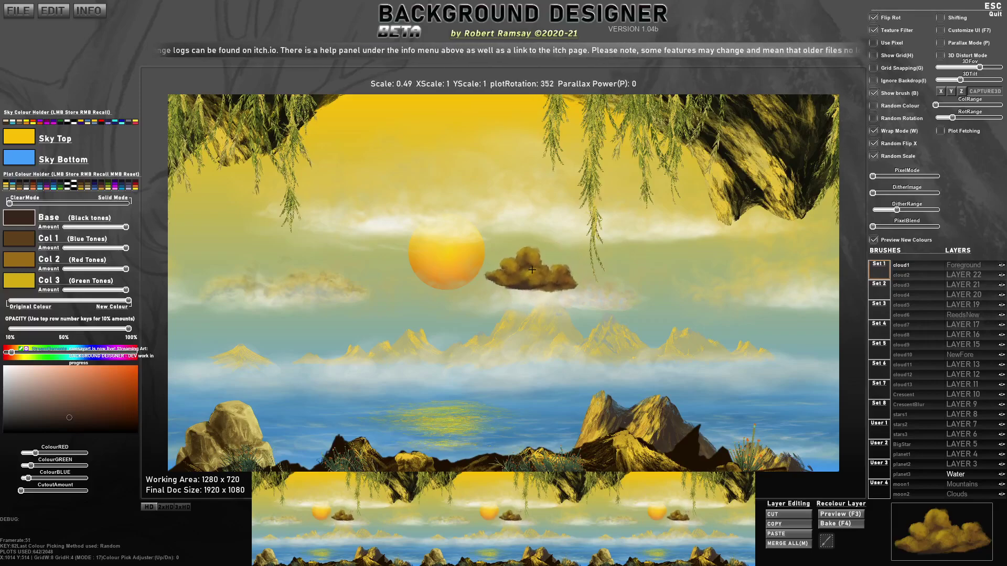
Demonstrate the cloud1 brush at rotations such as 24, 40 and 350, and reset its rotation to 0.
{"action": "key", "text": "e"}
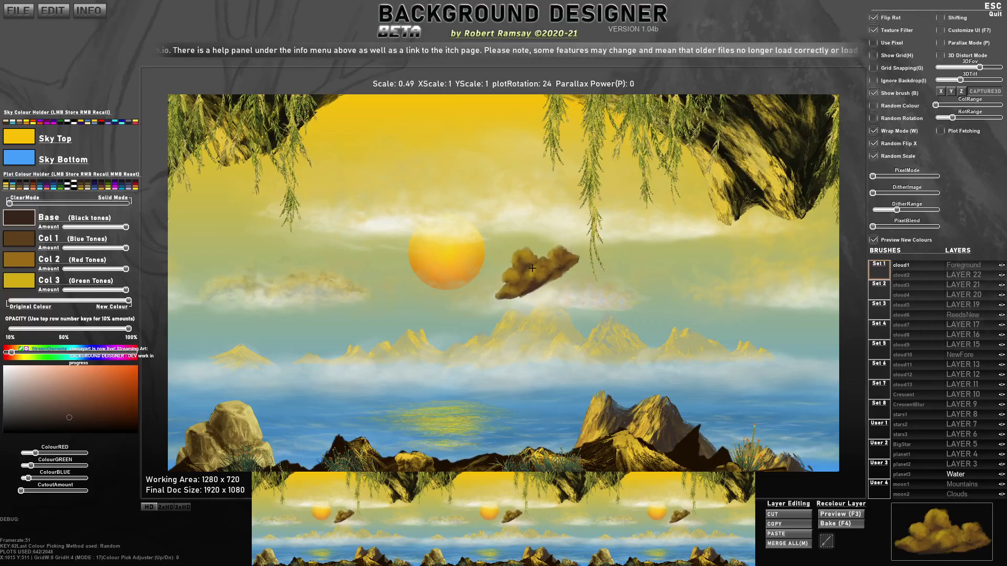
{"action": "key", "text": "e"}
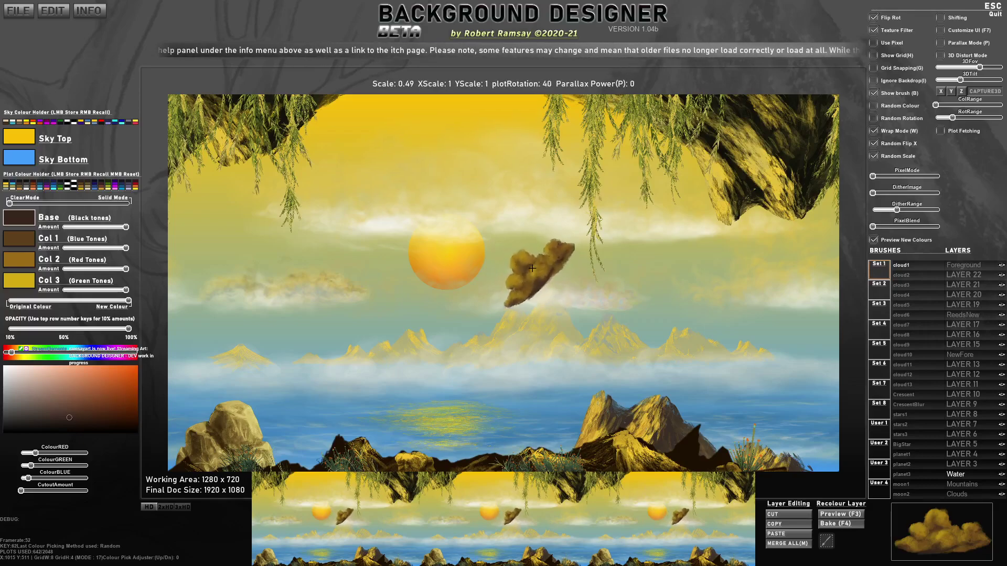
{"action": "key", "text": "e"}
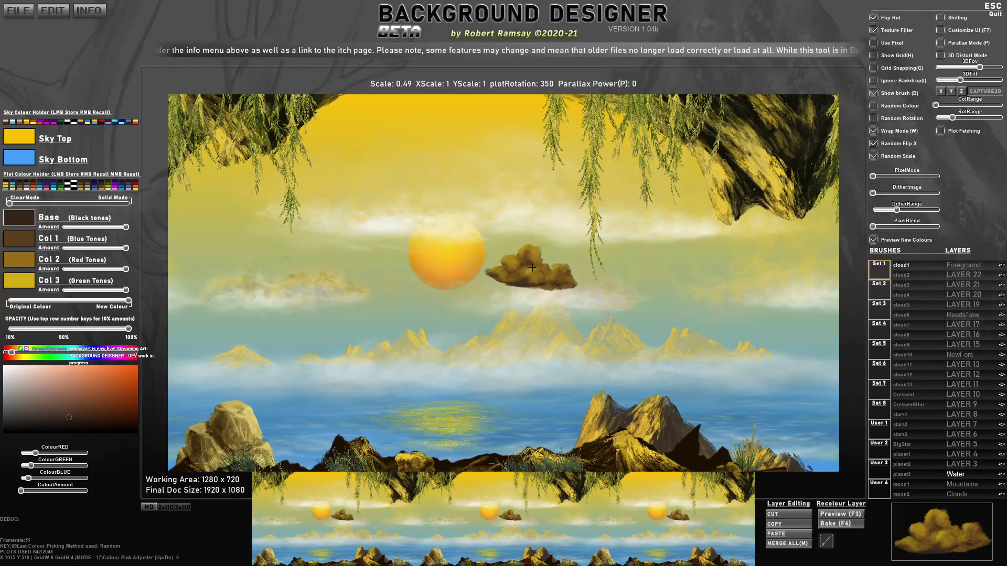
{"action": "key", "text": "e"}
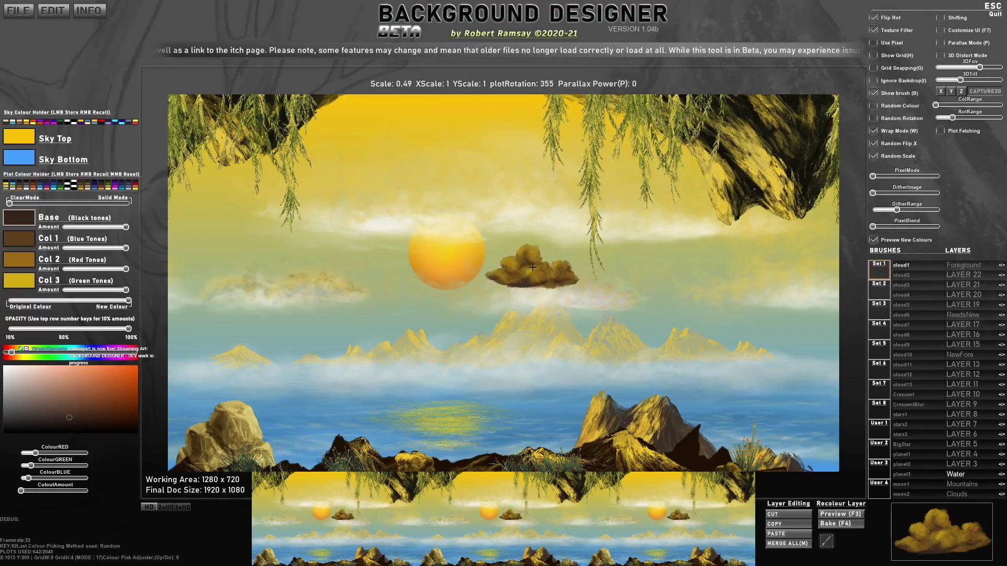
{"action": "key", "text": "Page_Down"}
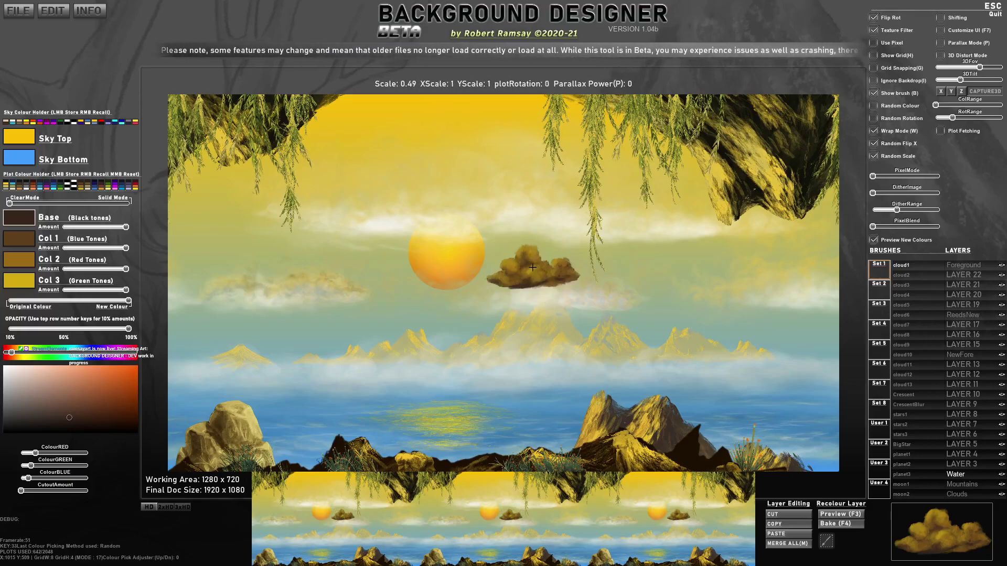
{"action": "key", "text": "Page_Down"}
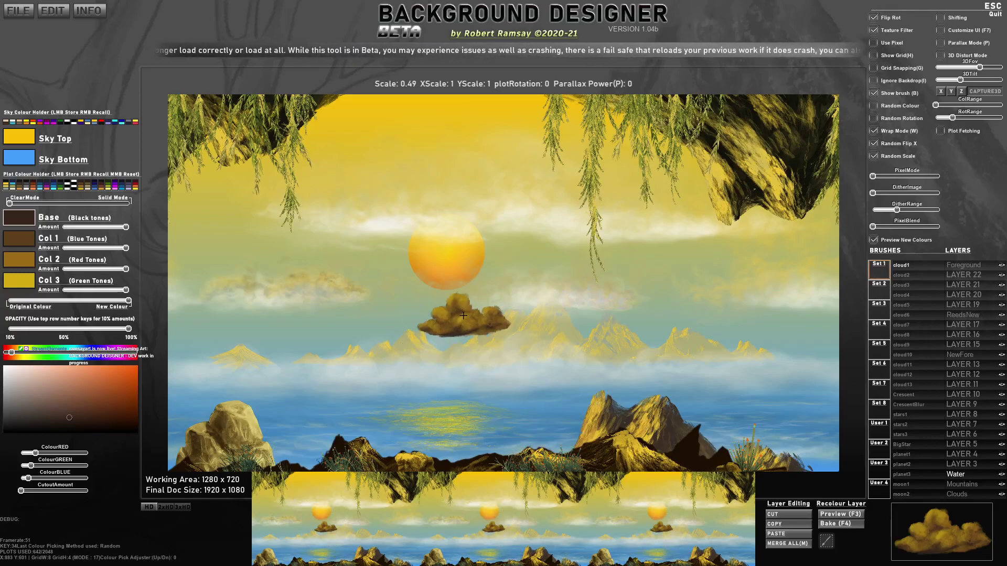
Try the cloud1 brush at scales 0.41 and 0.64, and return it to 0.49.
{"action": "scroll", "coordinate": [464, 315], "scroll_direction": "down", "scroll_amount": 2}
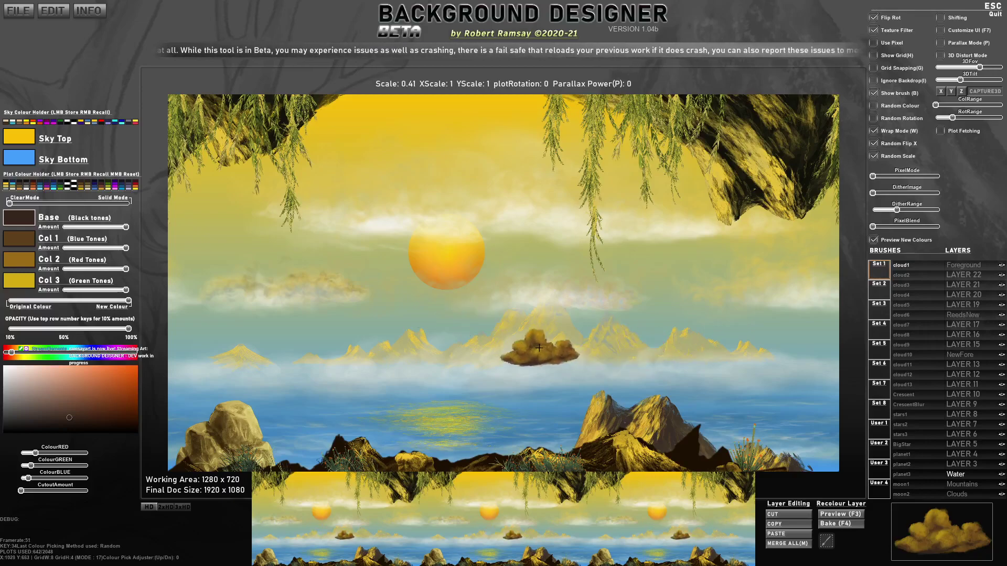
{"action": "scroll", "coordinate": [540, 341], "scroll_direction": "up", "scroll_amount": 6}
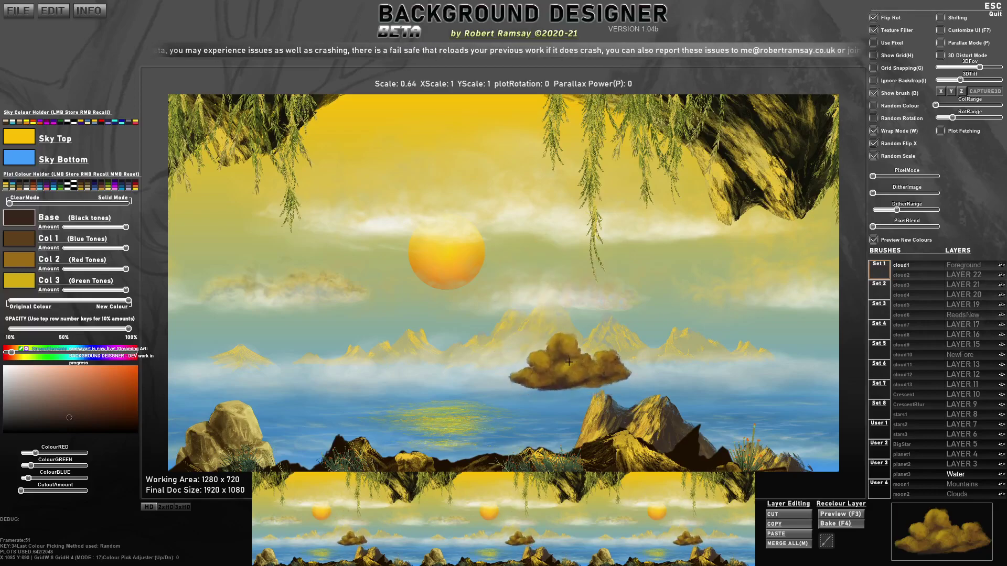
{"action": "scroll", "coordinate": [527, 299], "scroll_direction": "down", "scroll_amount": 4}
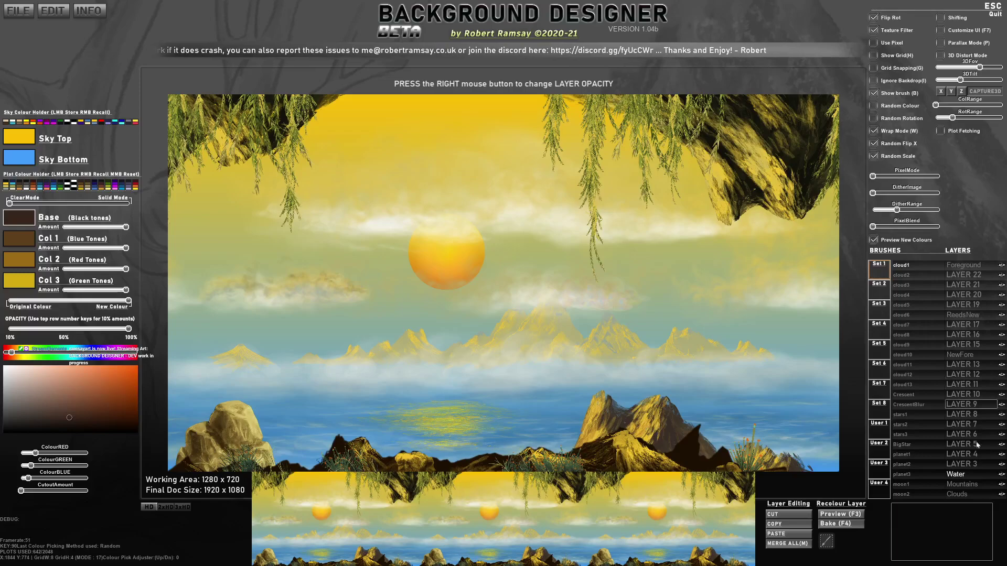
Stamp test cloud1 plots near the hanging reeds, one on Layer 9 and one on the Foreground layer.
{"action": "left_click", "coordinate": [962, 404]}
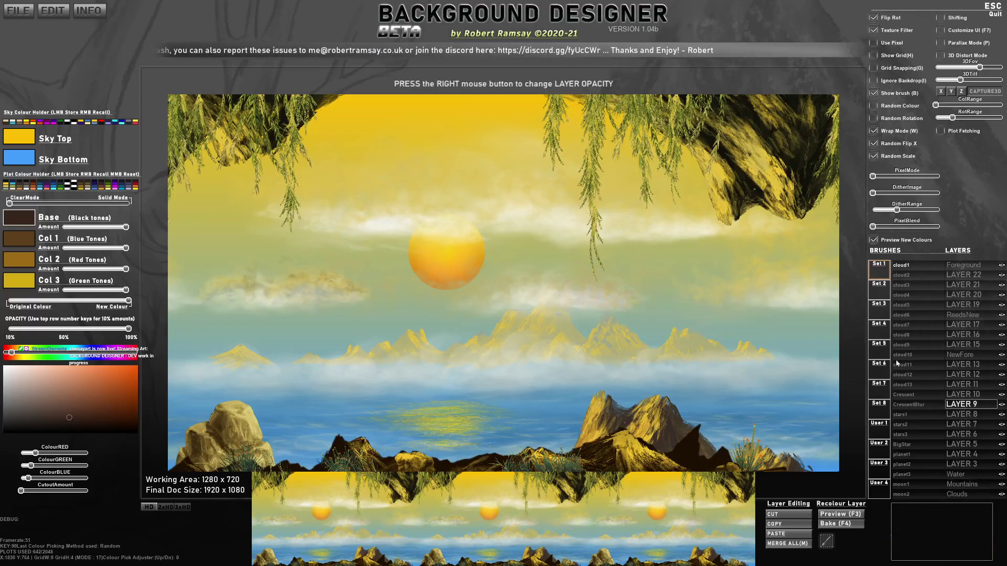
{"action": "left_click", "coordinate": [592, 168]}
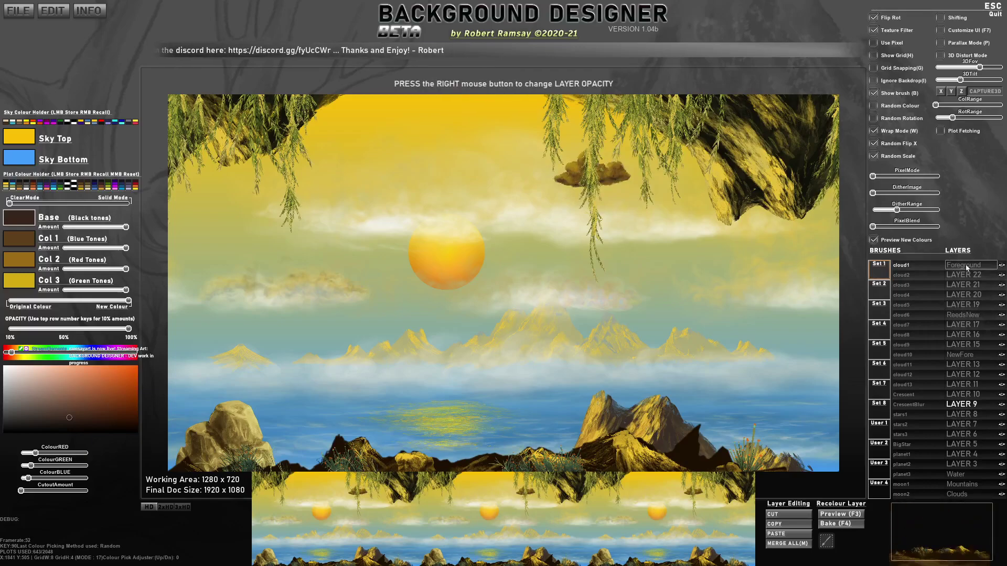
{"action": "left_click", "coordinate": [971, 267]}
{"action": "left_click", "coordinate": [665, 235]}
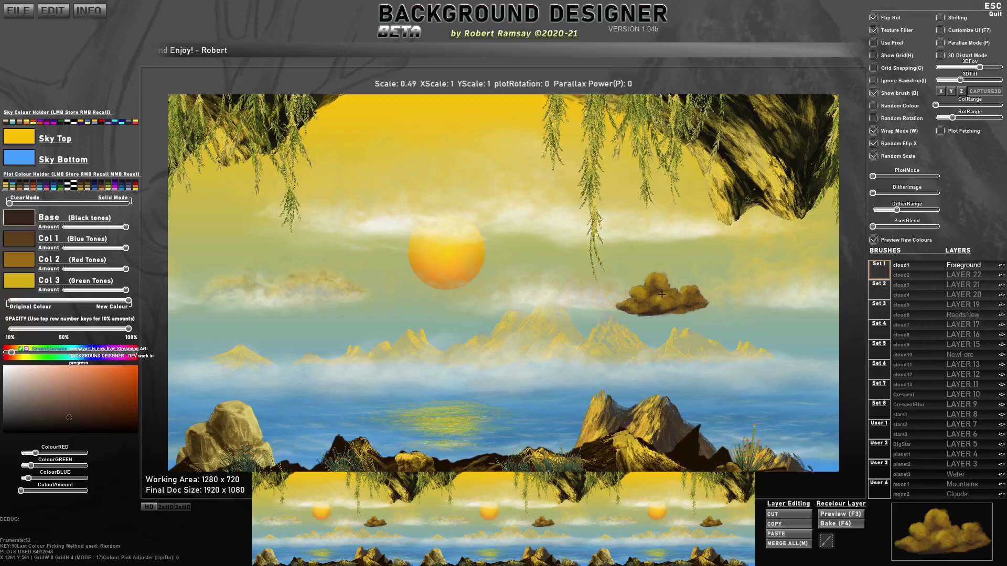
Stamp a test cloud on Layer 8 behind the hanging reeds, and undo it.
{"action": "left_click", "coordinate": [961, 414]}
{"action": "left_click", "coordinate": [698, 320]}
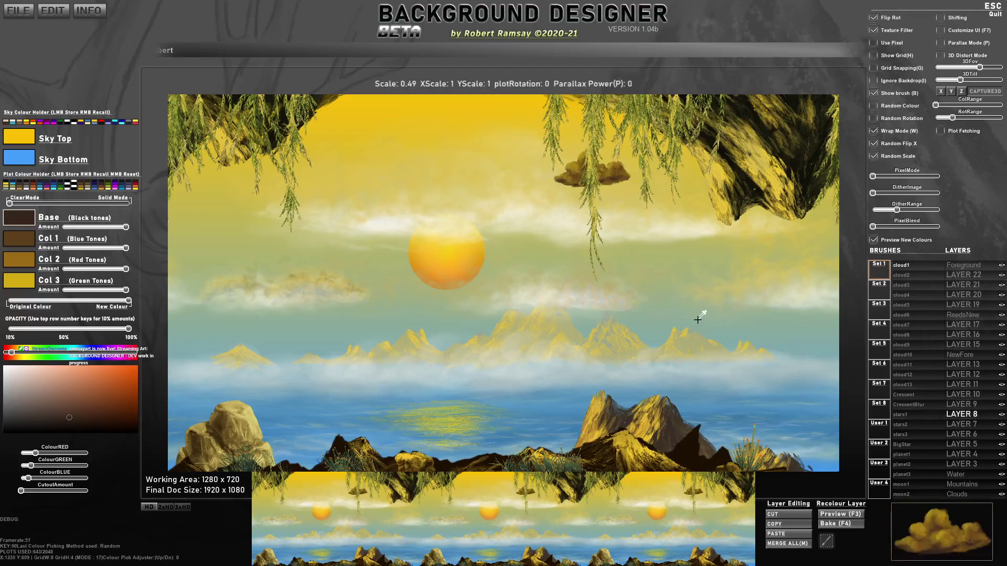
{"action": "key", "text": "ctrl+z"}
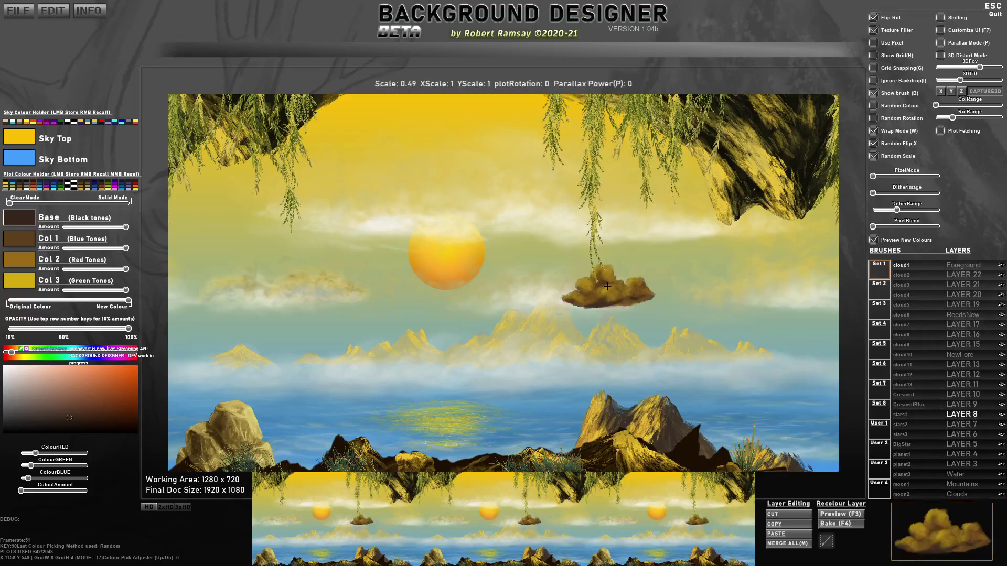
Preview a recolour of the Mountains layer using the stored dark blue to cyan plot palette.
{"action": "left_click", "coordinate": [939, 446]}
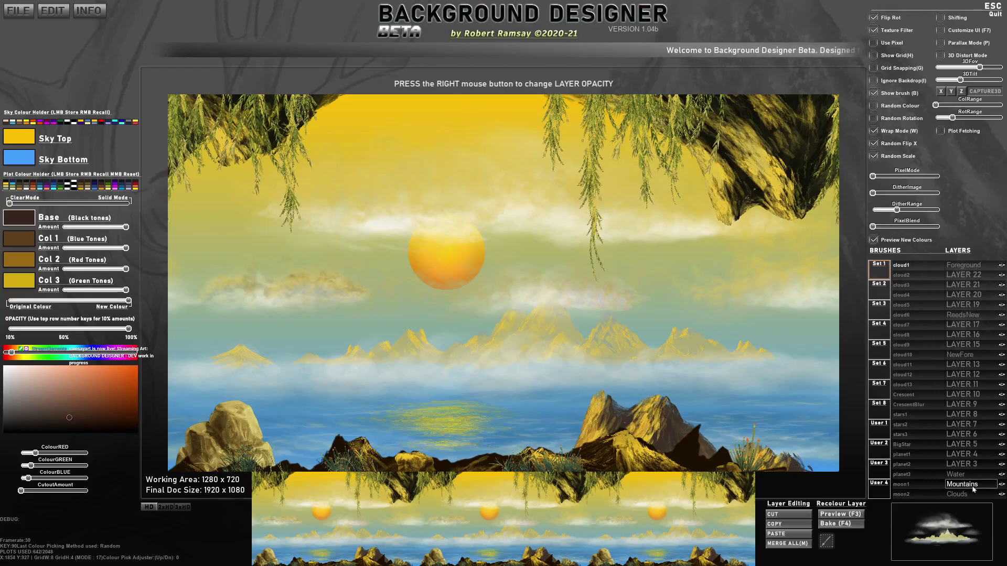
{"action": "left_click", "coordinate": [841, 514]}
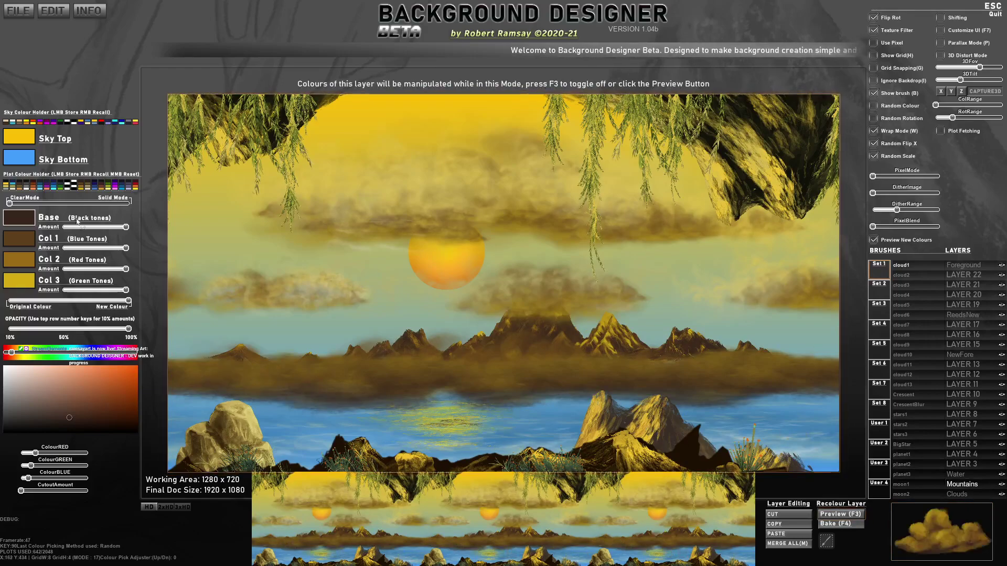
{"action": "right_click", "coordinate": [60, 187]}
{"action": "right_click", "coordinate": [55, 187]}
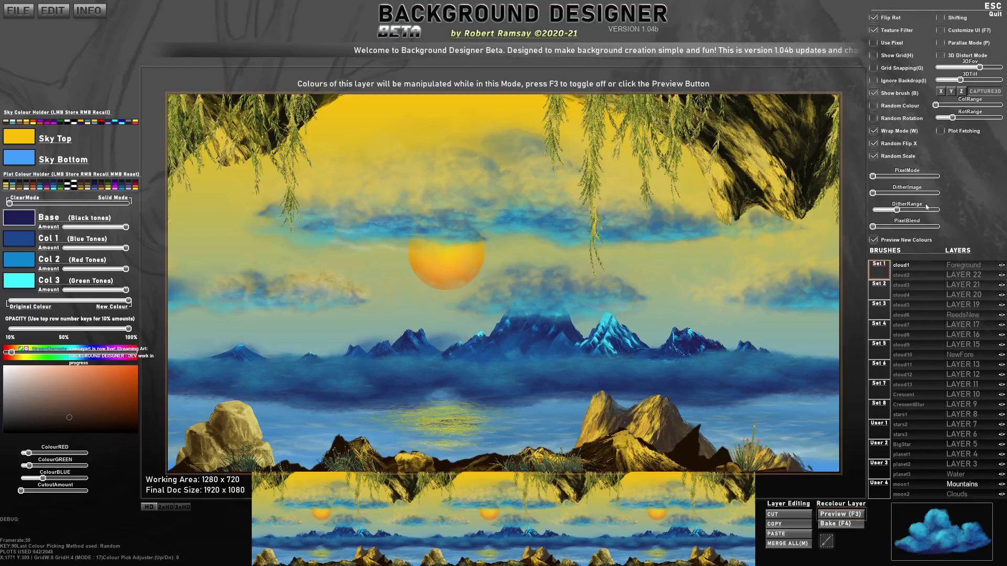
Compare the Mountains layer with the recolour preview off and on, and bake the blue recolour.
{"action": "left_click", "coordinate": [888, 177]}
{"action": "left_click_drag", "start_coordinate": [895, 177], "coordinate": [873, 177]}
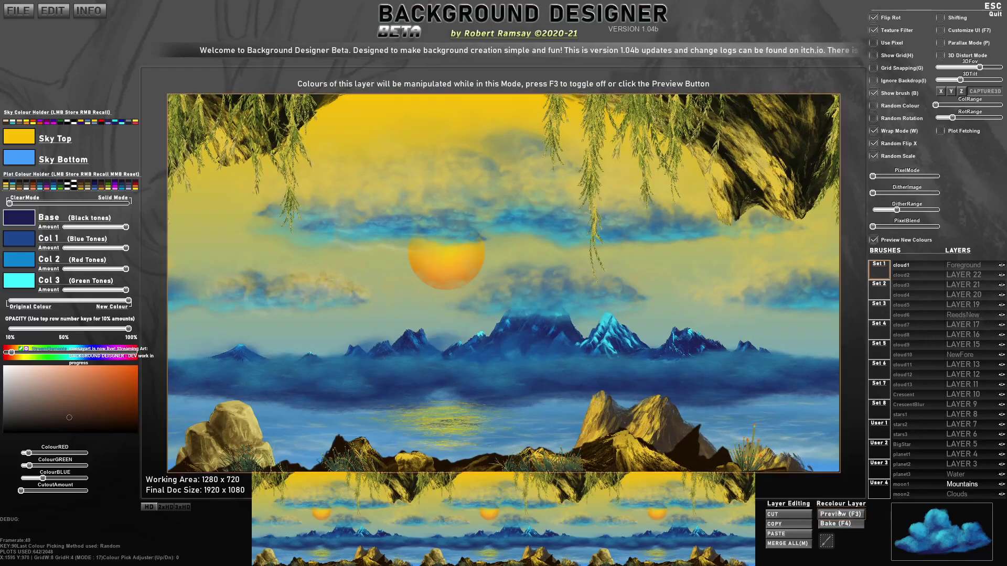
{"action": "left_click", "coordinate": [847, 514]}
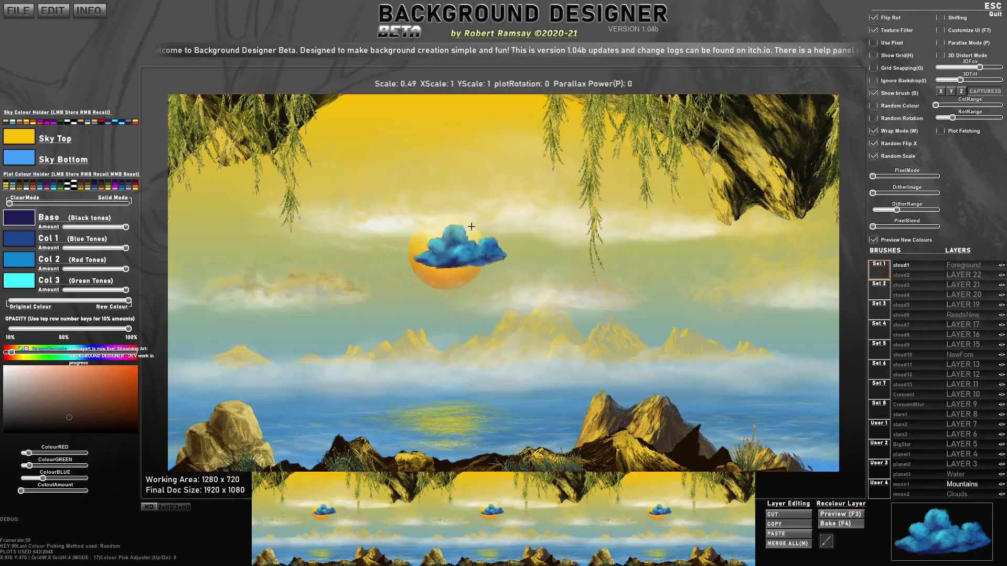
{"action": "left_click", "coordinate": [843, 515]}
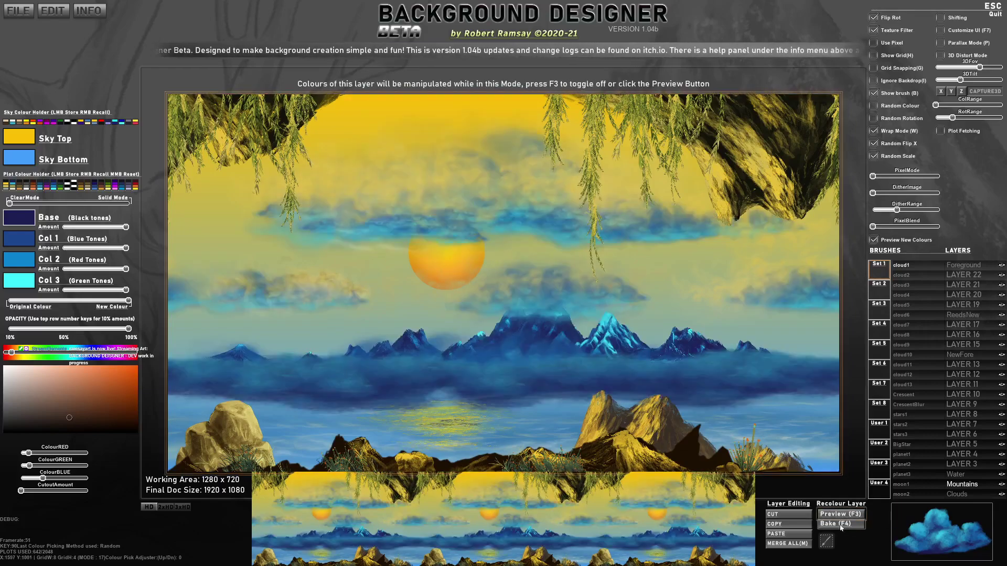
{"action": "left_click", "coordinate": [845, 526]}
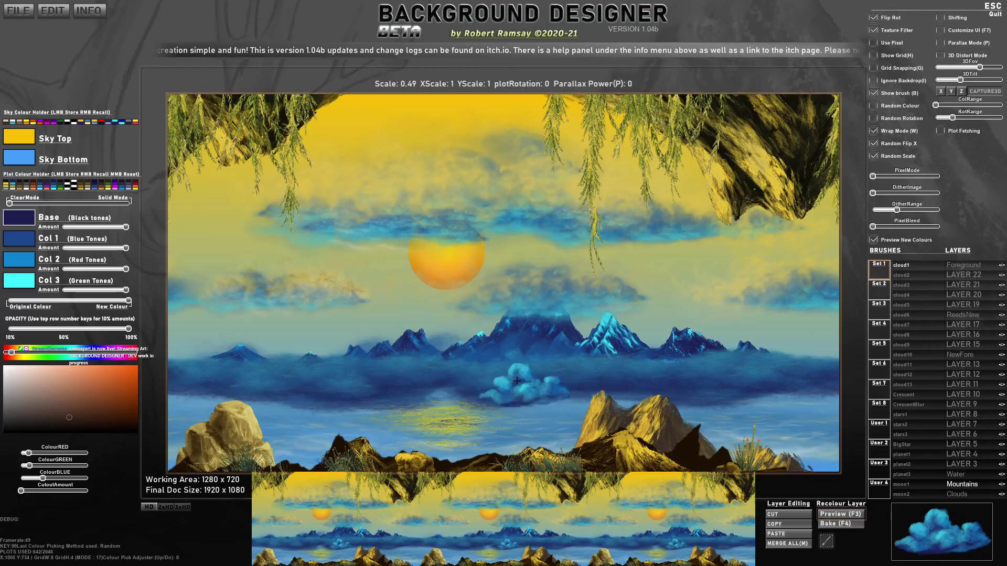
{"action": "key", "text": "F3"}
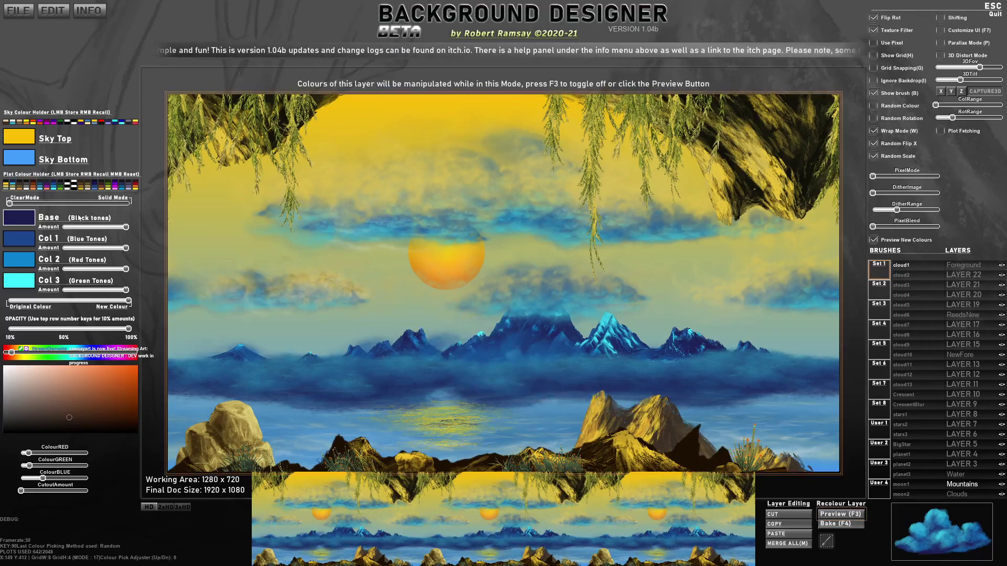
Preview the Mountains layer in the two stored black-and-white plot palettes, ending with the white base.
{"action": "right_click", "coordinate": [68, 188]}
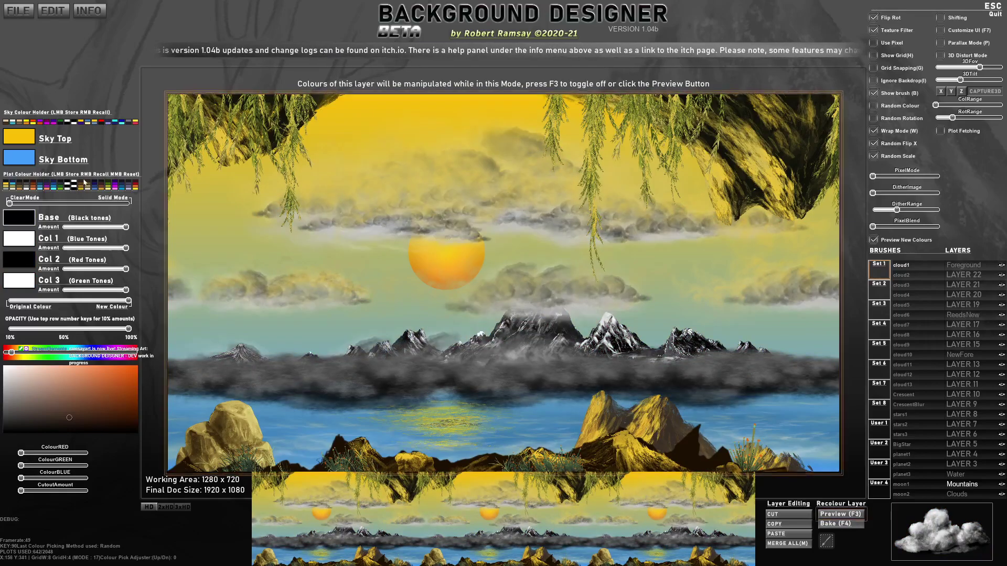
{"action": "right_click", "coordinate": [76, 188]}
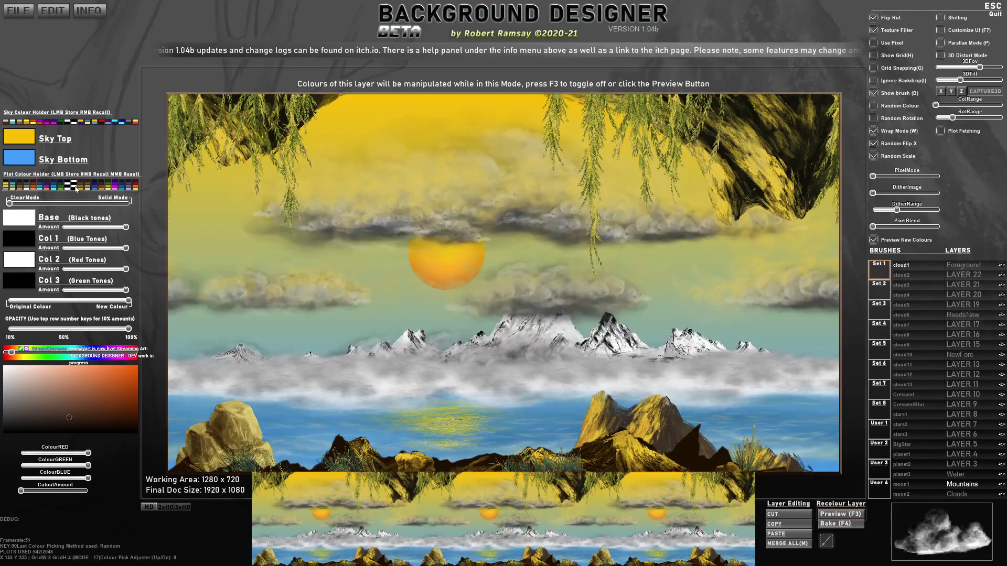
Preview the Mountains layer in the stored green, purple, blue, grey-violet, red-to-yellow, yellow and grey plot palettes, and turn the preview off.
{"action": "right_click", "coordinate": [112, 187]}
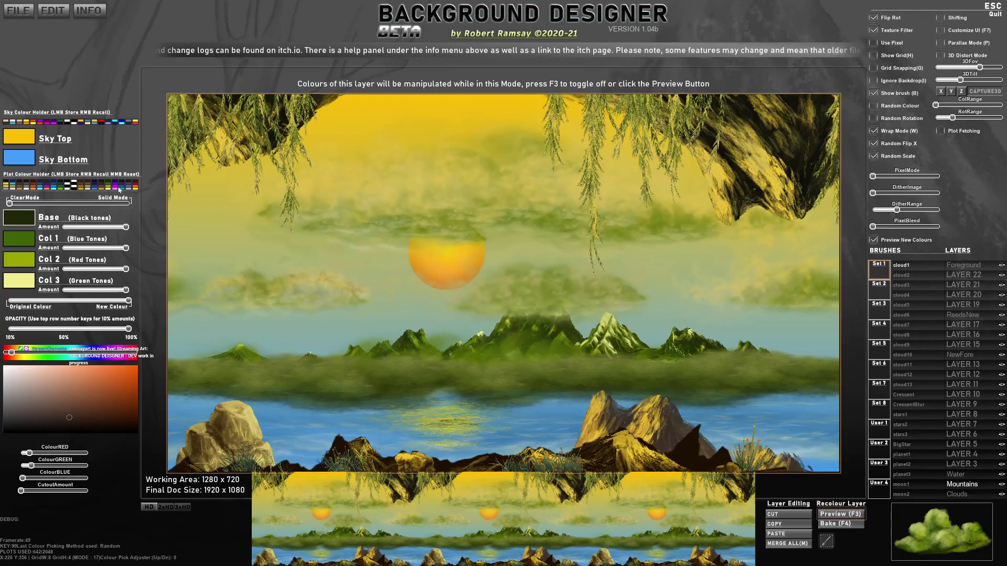
{"action": "right_click", "coordinate": [116, 187]}
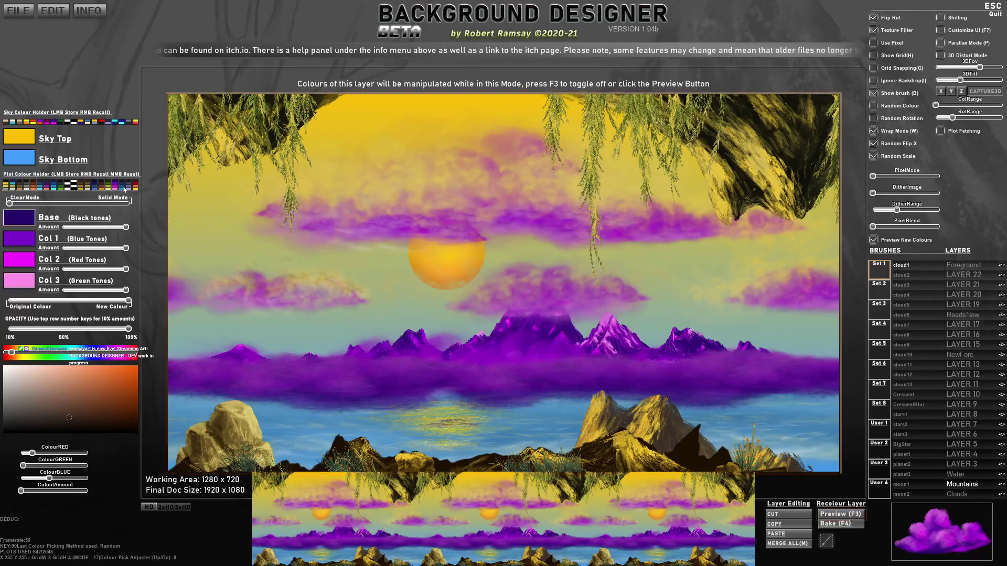
{"action": "right_click", "coordinate": [124, 188]}
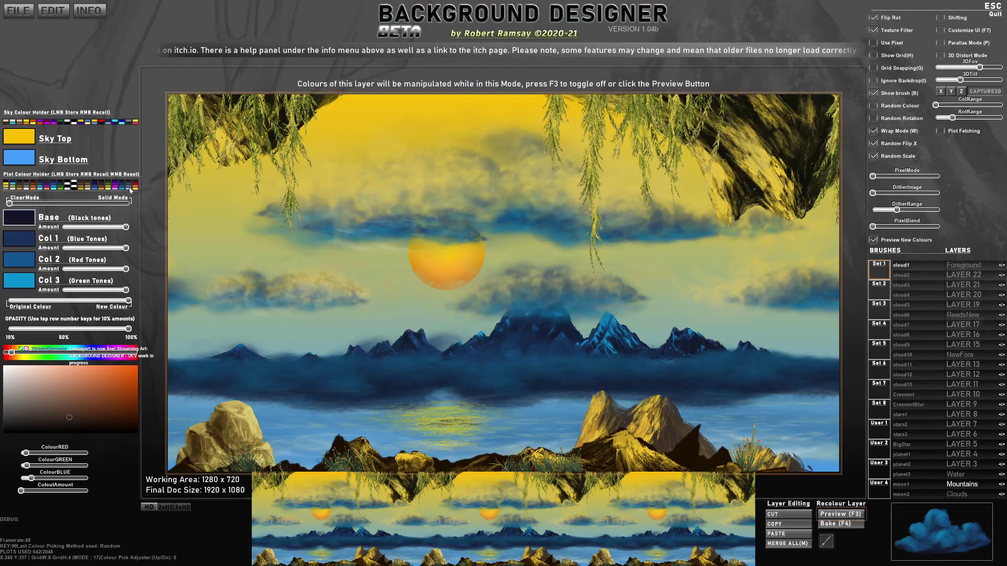
{"action": "right_click", "coordinate": [129, 187]}
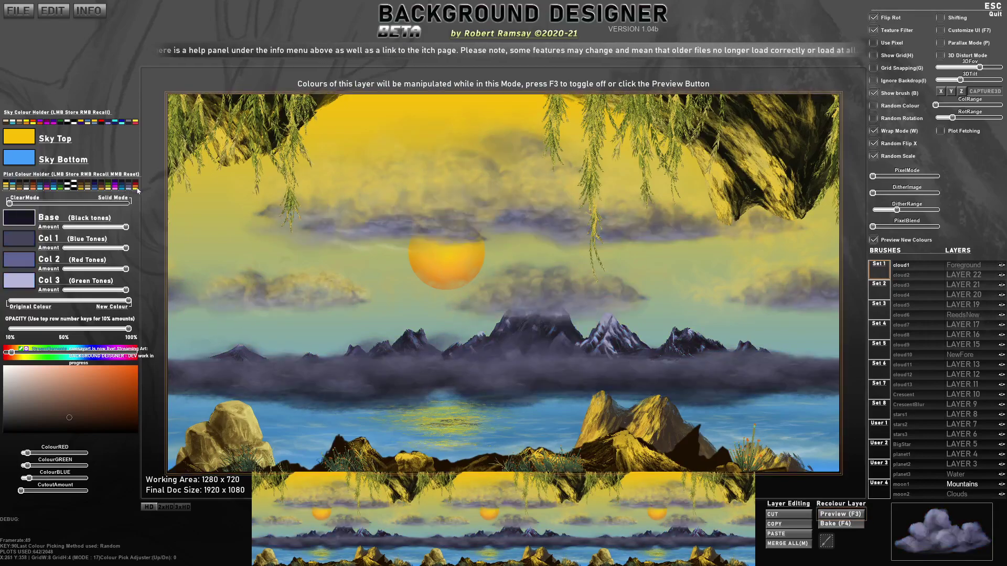
{"action": "right_click", "coordinate": [137, 188]}
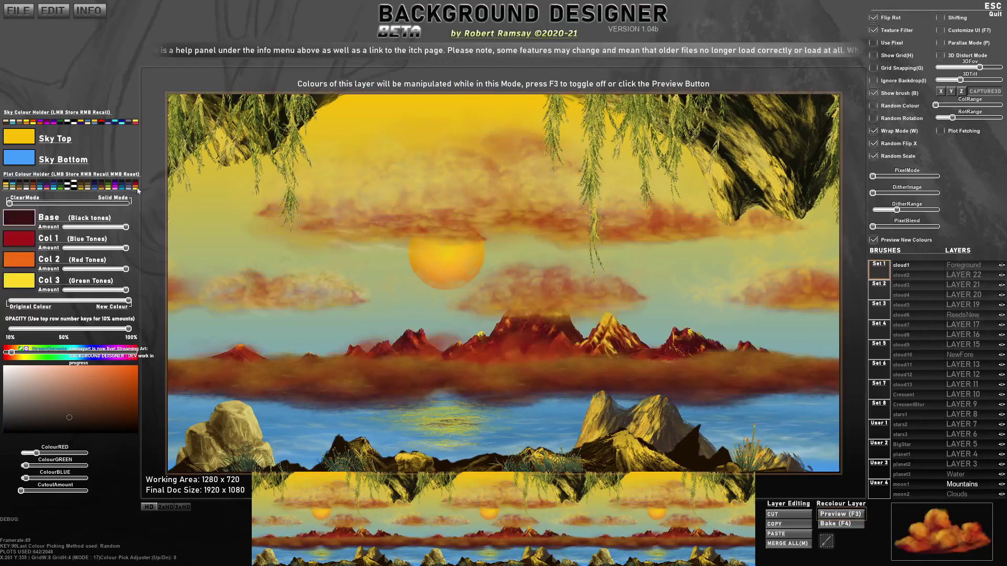
{"action": "right_click", "coordinate": [17, 187]}
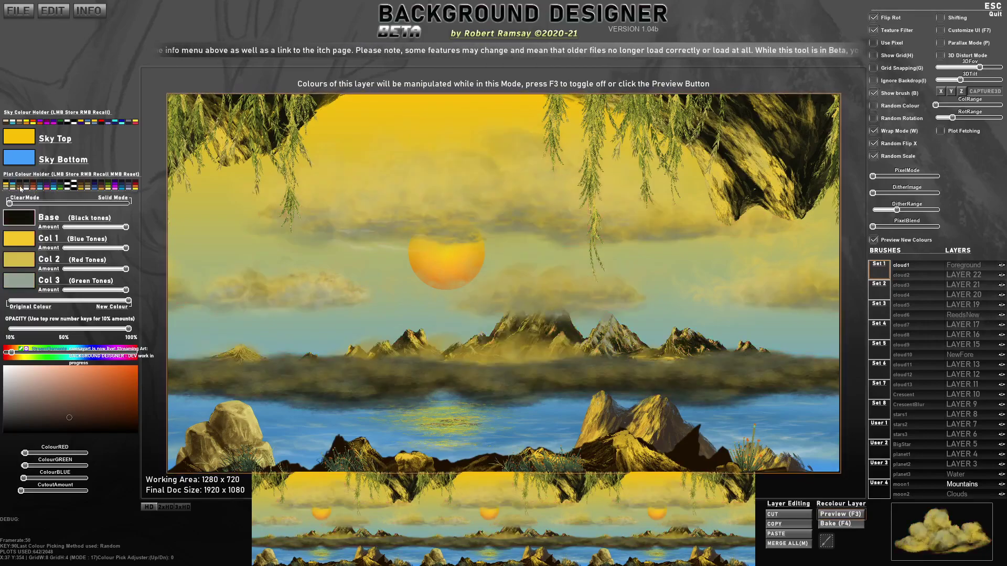
{"action": "right_click", "coordinate": [27, 187]}
{"action": "right_click", "coordinate": [27, 187]}
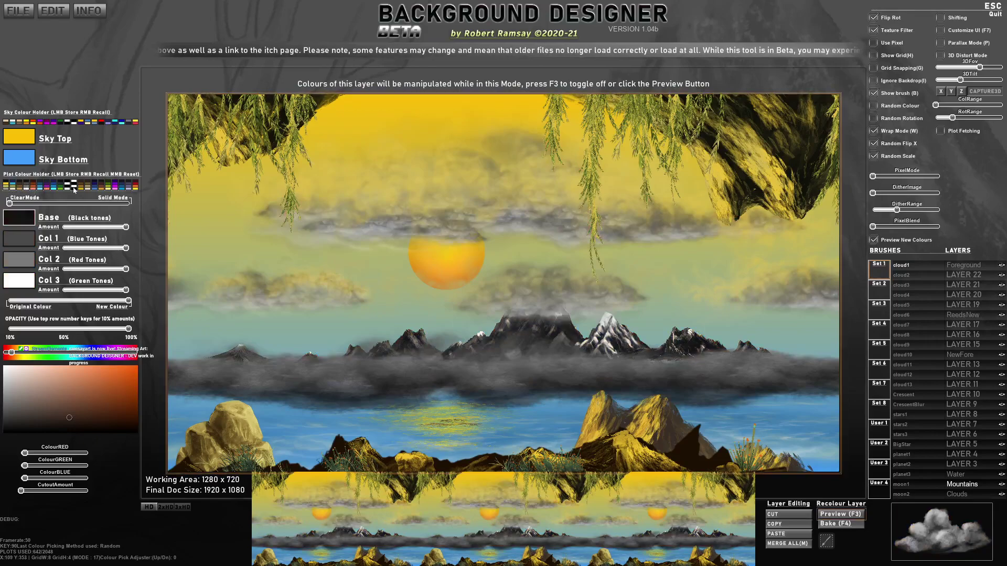
{"action": "left_click", "coordinate": [839, 515]}
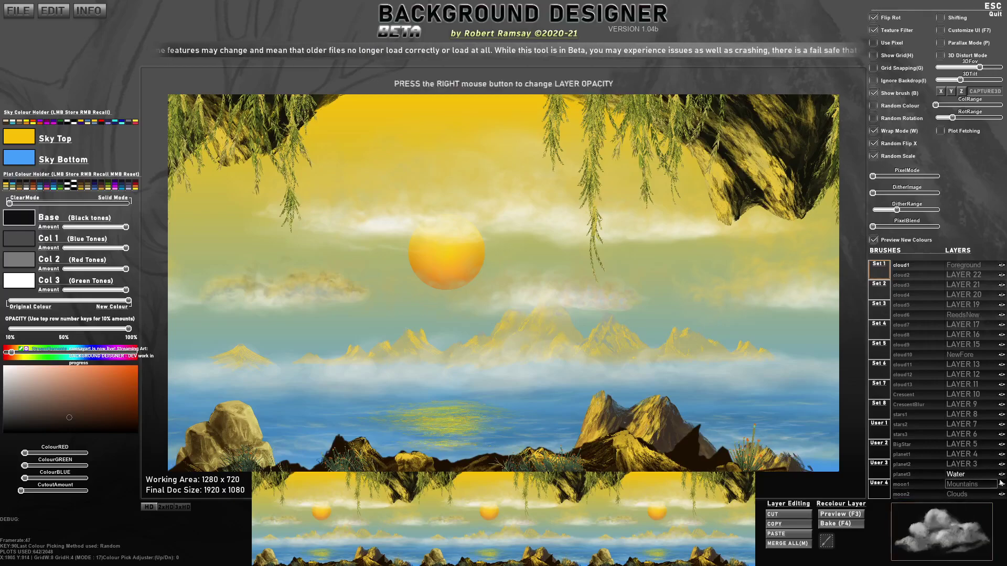
Preview a recolour of the Water layer in the grey, brown-gold and dark blue plot palettes.
{"action": "key", "text": "F3"}
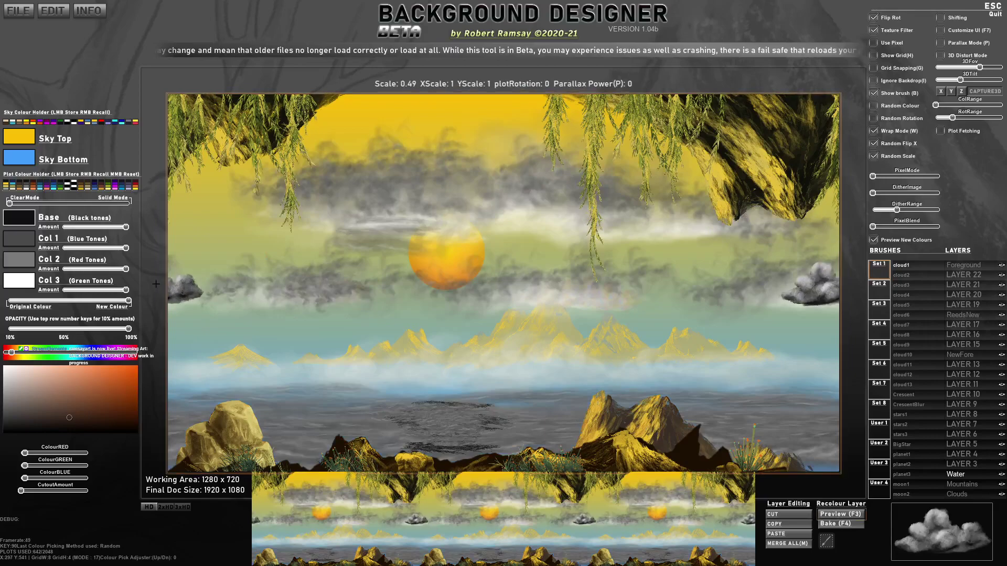
{"action": "right_click", "coordinate": [82, 189]}
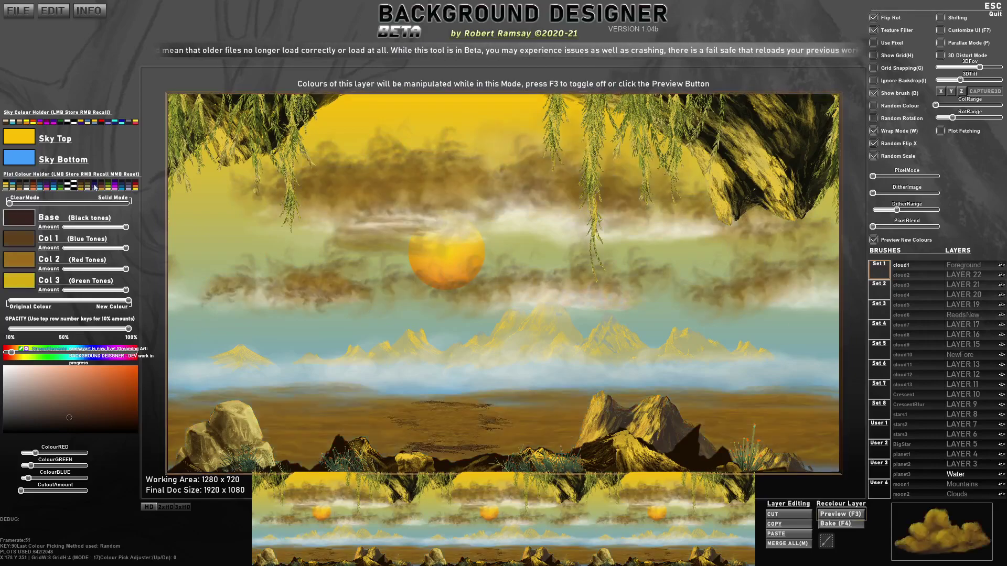
{"action": "right_click", "coordinate": [87, 189]}
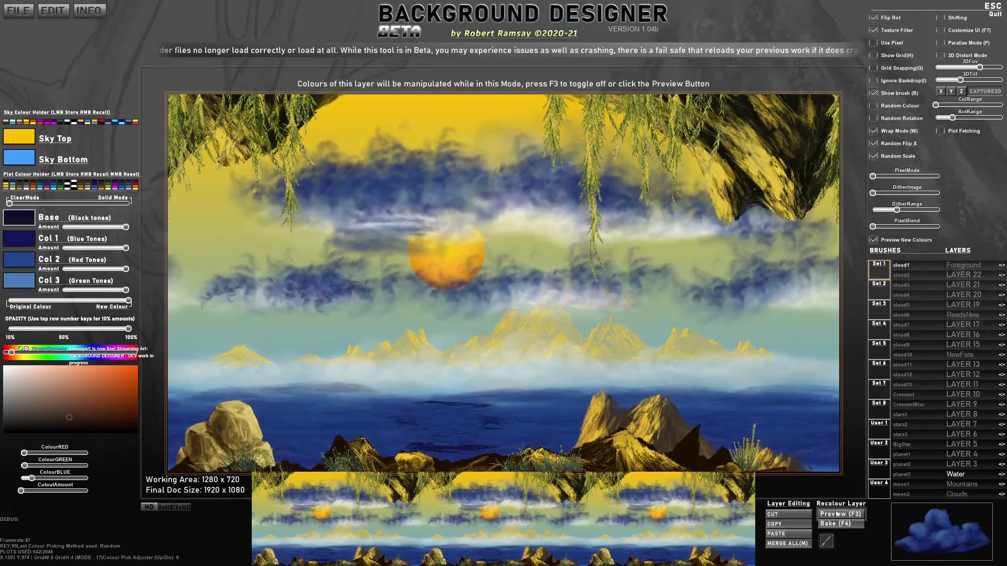
Preview the dark blue palette on the NewFore, ReedsNew and Foreground layers in turn, and switch the recolour preview off.
{"action": "left_click", "coordinate": [962, 494]}
{"action": "left_click", "coordinate": [963, 473]}
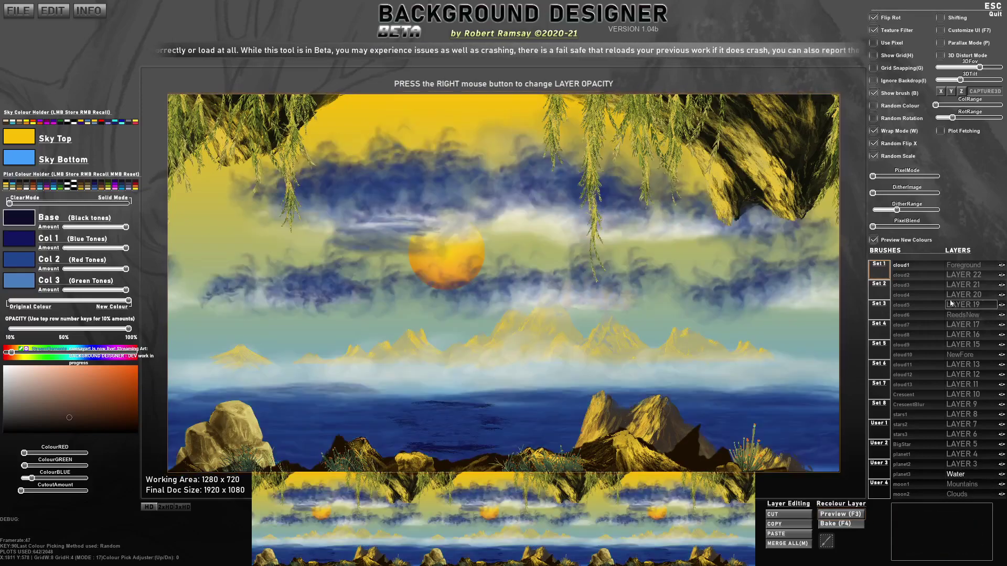
{"action": "left_click", "coordinate": [960, 355]}
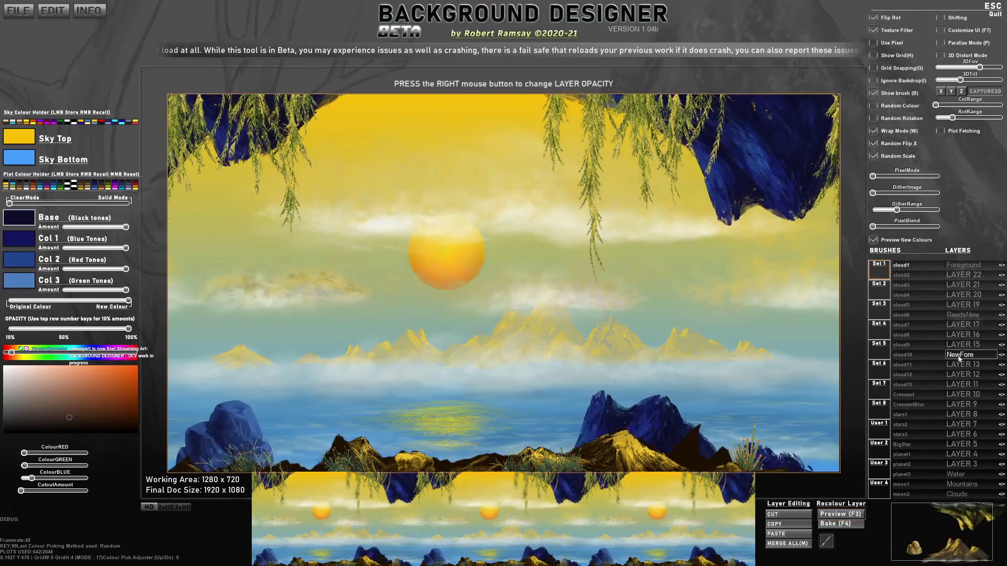
{"action": "left_click", "coordinate": [962, 315]}
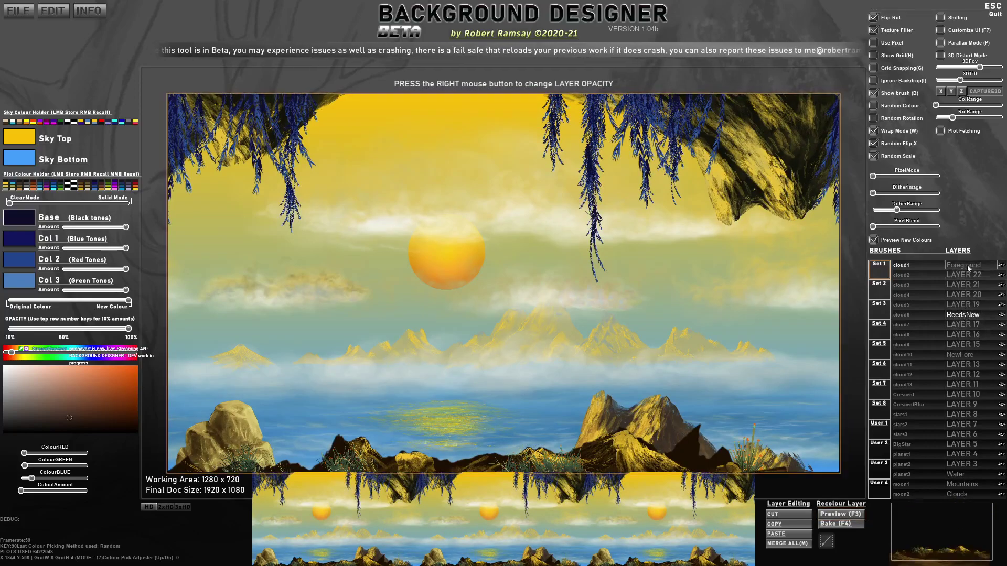
{"action": "left_click", "coordinate": [966, 265]}
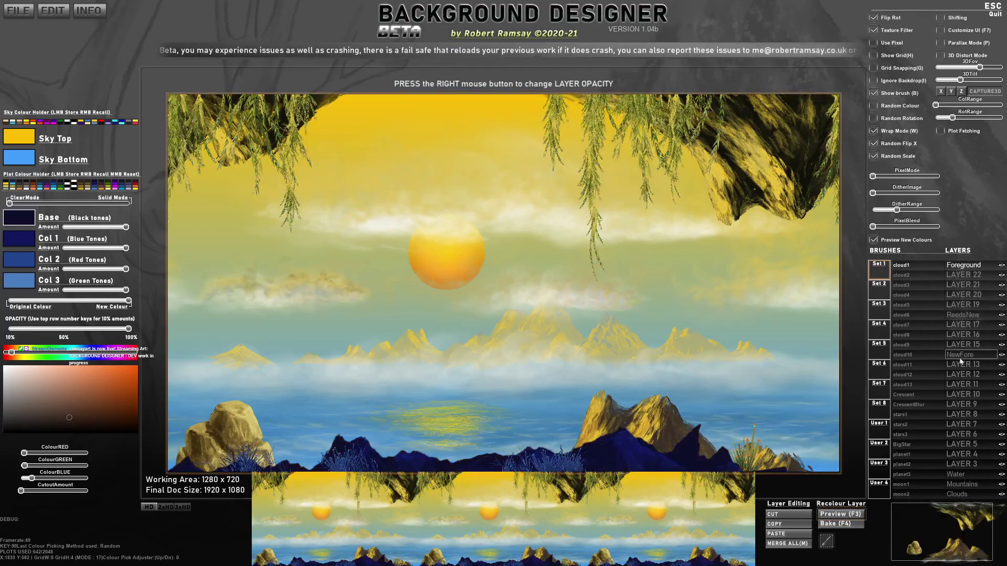
{"action": "left_click", "coordinate": [838, 514]}
{"action": "left_click", "coordinate": [843, 515]}
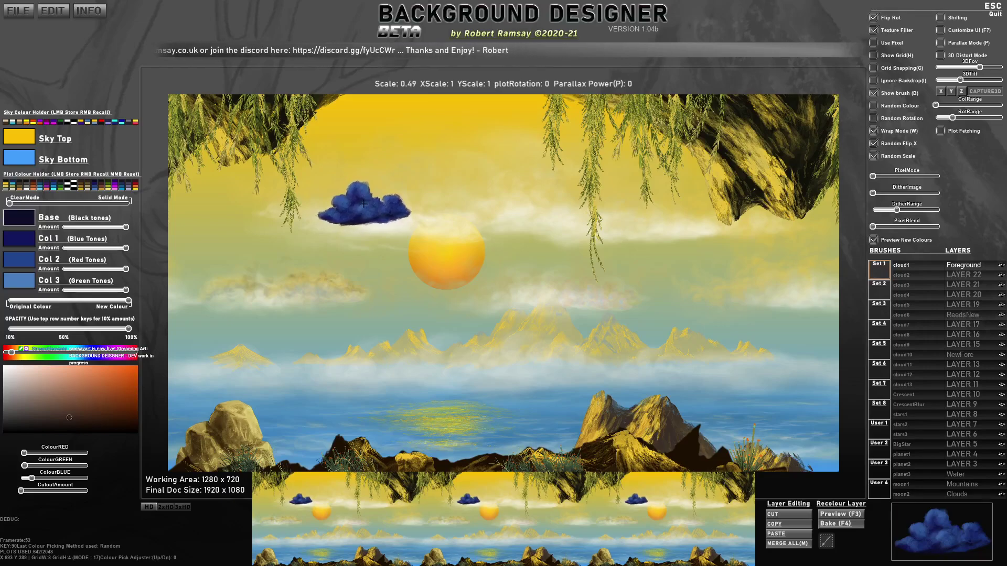
Switch to File Explorer and open the Background_Designer_V1_04_BETA folder under AppData\Local.
{"action": "key", "text": "super"}
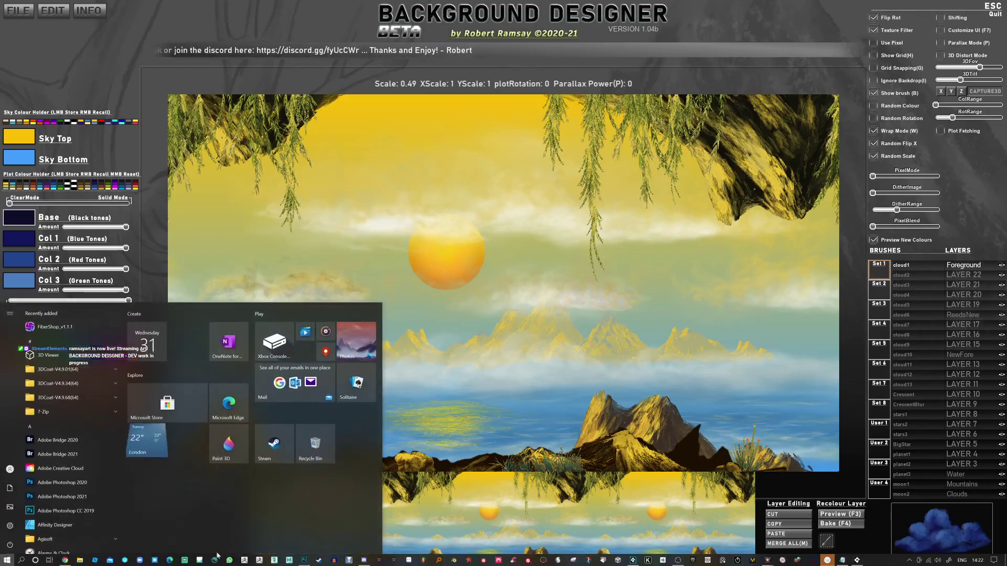
{"action": "left_click", "coordinate": [80, 561]}
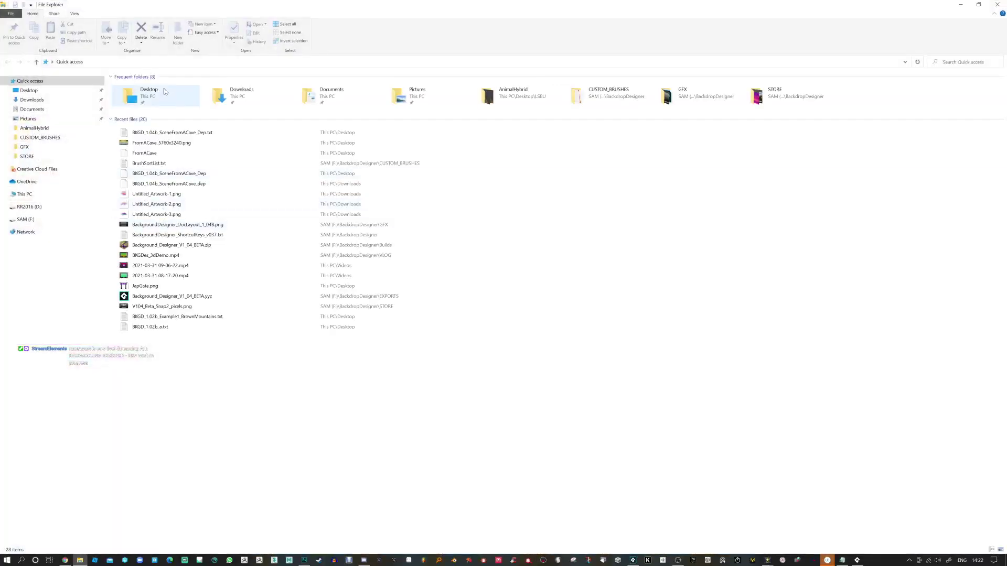
{"action": "left_click", "coordinate": [143, 62]}
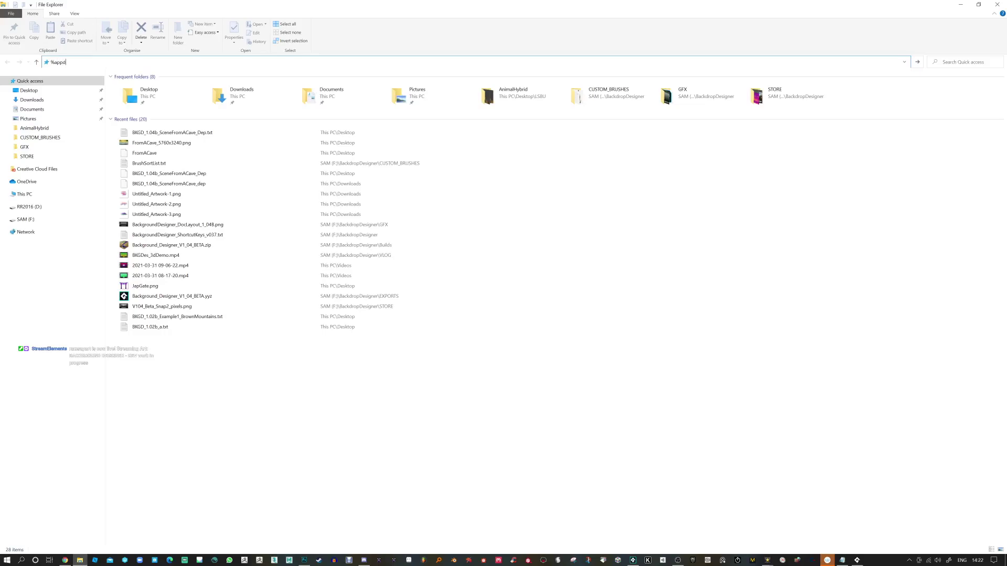
{"action": "key", "text": "Return"}
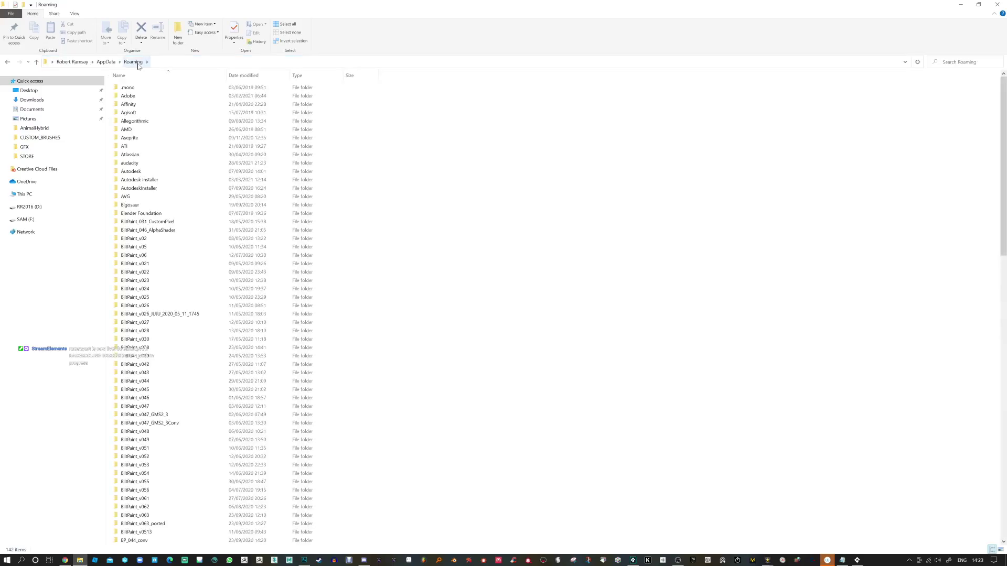
{"action": "left_click", "coordinate": [107, 62]}
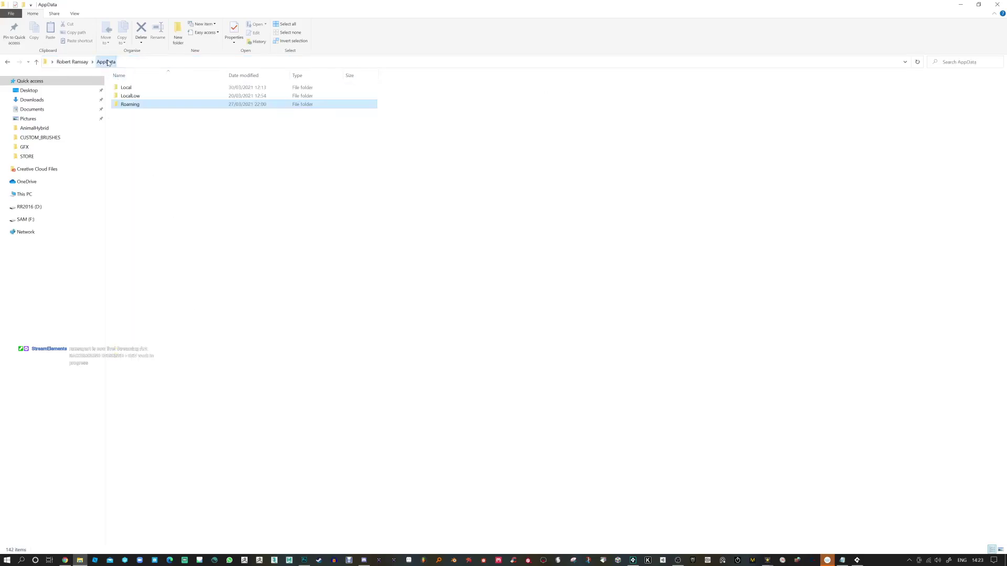
{"action": "left_click", "coordinate": [124, 88]}
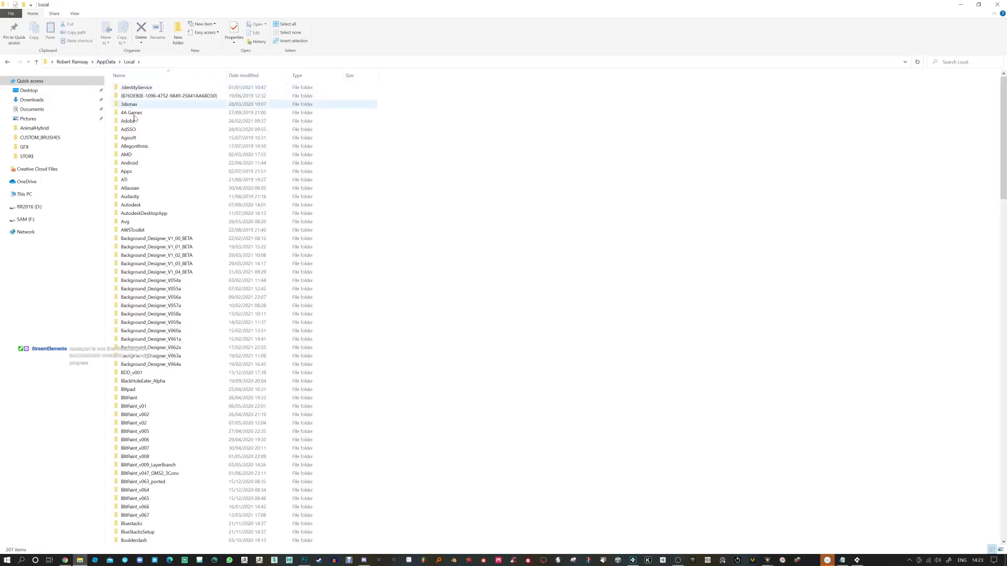
{"action": "double_click", "coordinate": [157, 273]}
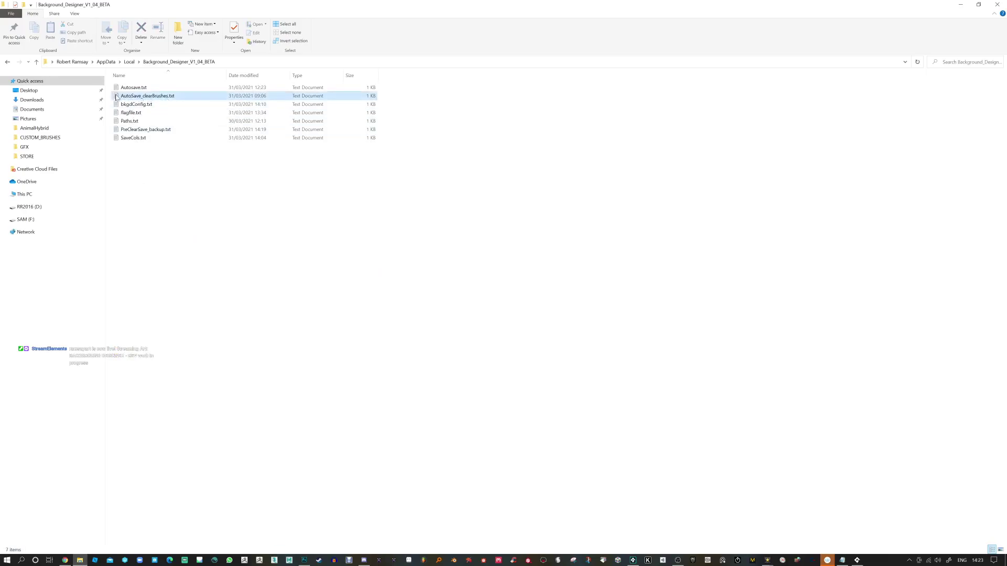
Inspect AutoSave_clearBrushes.txt and PreClearSave_backup.txt in Notepad, closing each file after viewing.
{"action": "double_click", "coordinate": [158, 97]}
{"action": "mouse_move", "coordinate": [954, 255]}
{"action": "left_mouse_down"}
{"action": "mouse_move", "coordinate": [956, 384]}
{"action": "mouse_move", "coordinate": [955, 255]}
{"action": "left_mouse_up"}
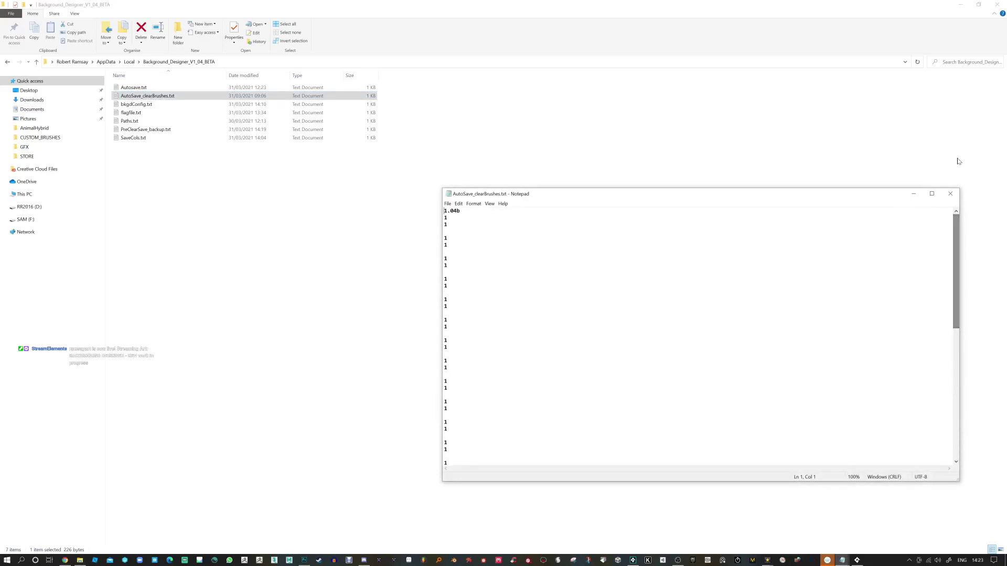
{"action": "left_click", "coordinate": [951, 195]}
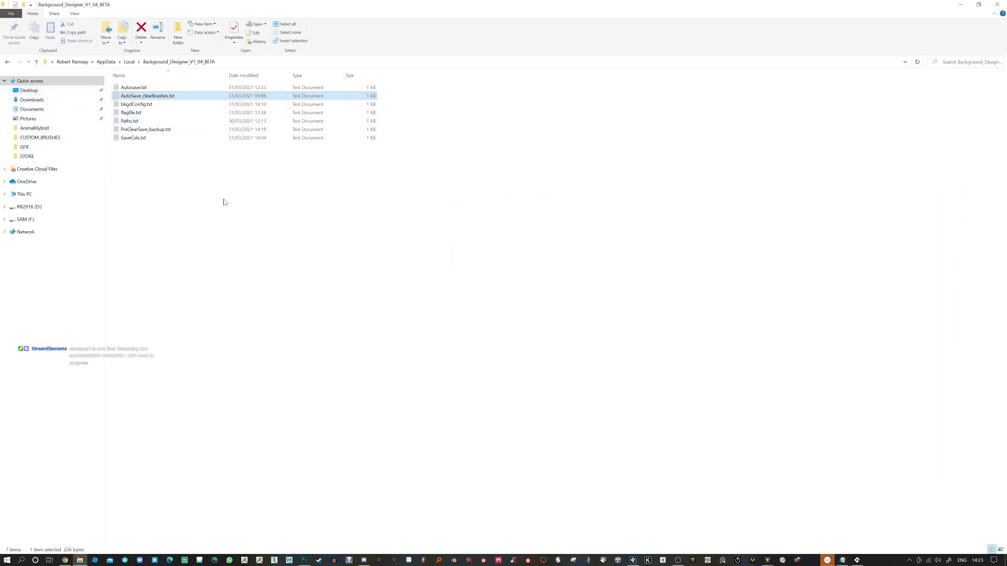
{"action": "double_click", "coordinate": [141, 130]}
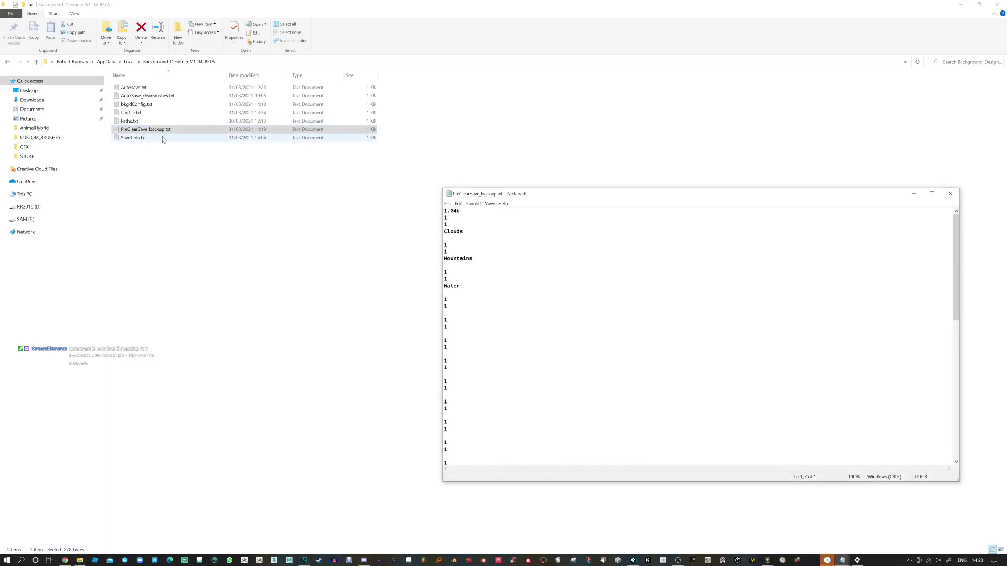
{"action": "left_click_drag", "start_coordinate": [955, 269], "coordinate": [961, 196]}
{"action": "left_click", "coordinate": [951, 194]}
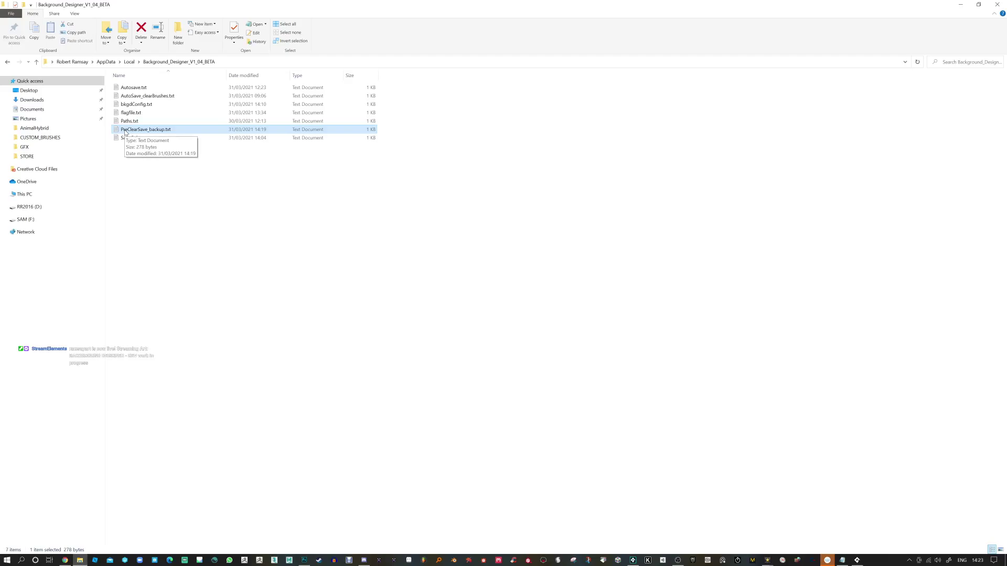
Inspect Autosave.txt in Notepad, and close the file and the folder window to return to Background Designer.
{"action": "double_click", "coordinate": [143, 88]}
{"action": "left_click_drag", "start_coordinate": [956, 270], "coordinate": [971, 234]}
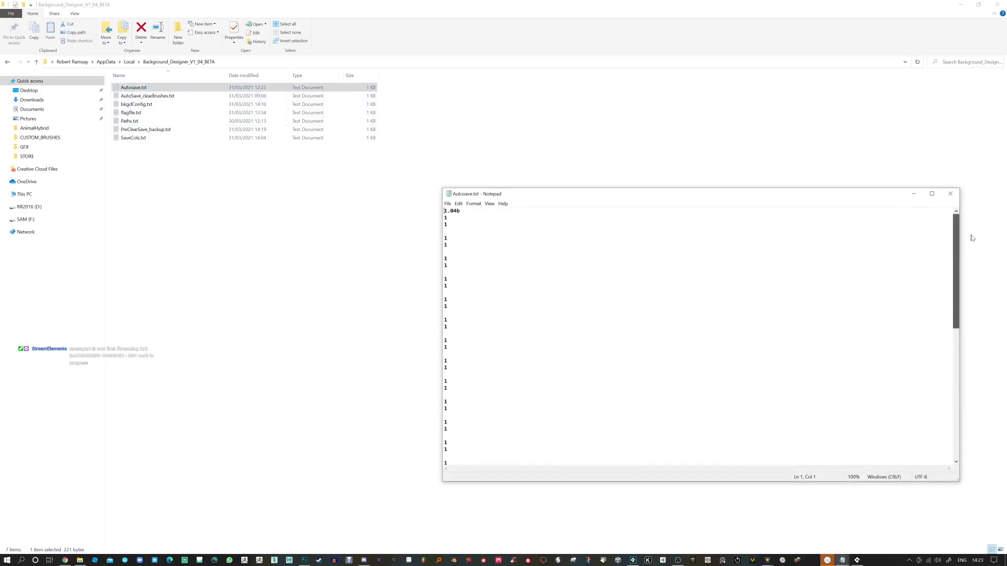
{"action": "left_click", "coordinate": [950, 194]}
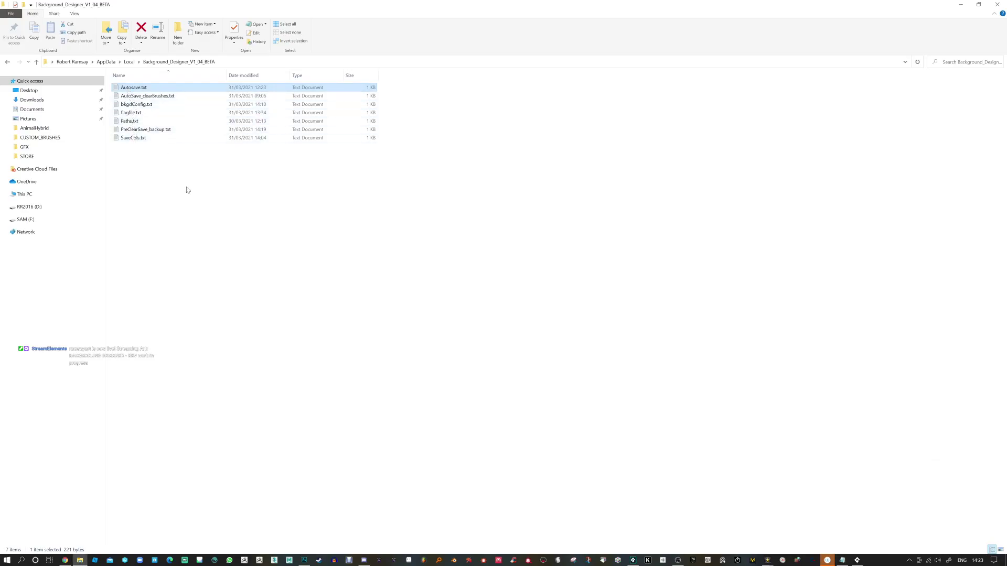
{"action": "left_click", "coordinate": [997, 4]}
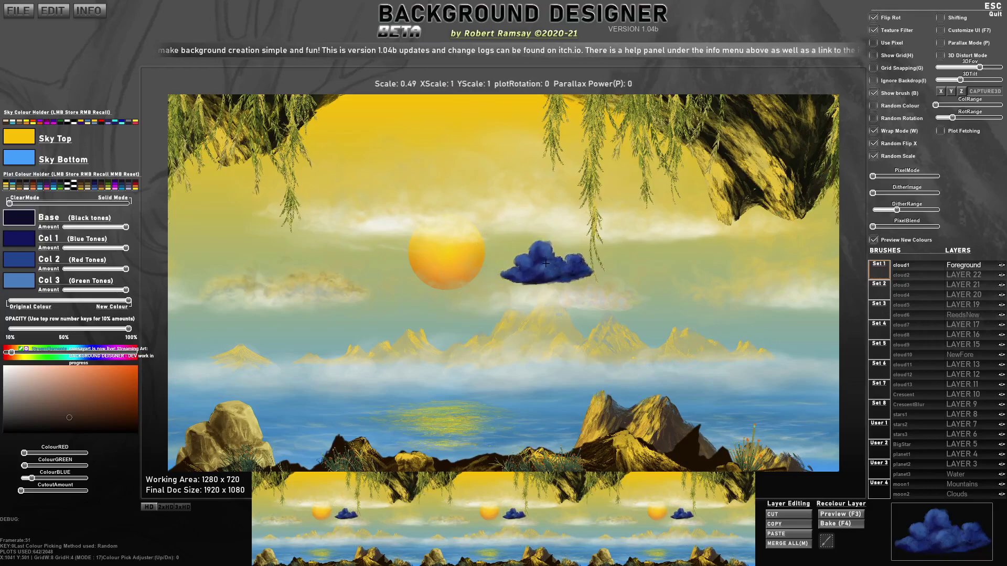
Enlarge the dark blue cloud brush to a scale of 0.64.
{"action": "scroll", "coordinate": [644, 318], "scroll_direction": "up", "scroll_amount": 2}
{"action": "scroll", "coordinate": [645, 318], "scroll_direction": "up", "scroll_amount": 4}
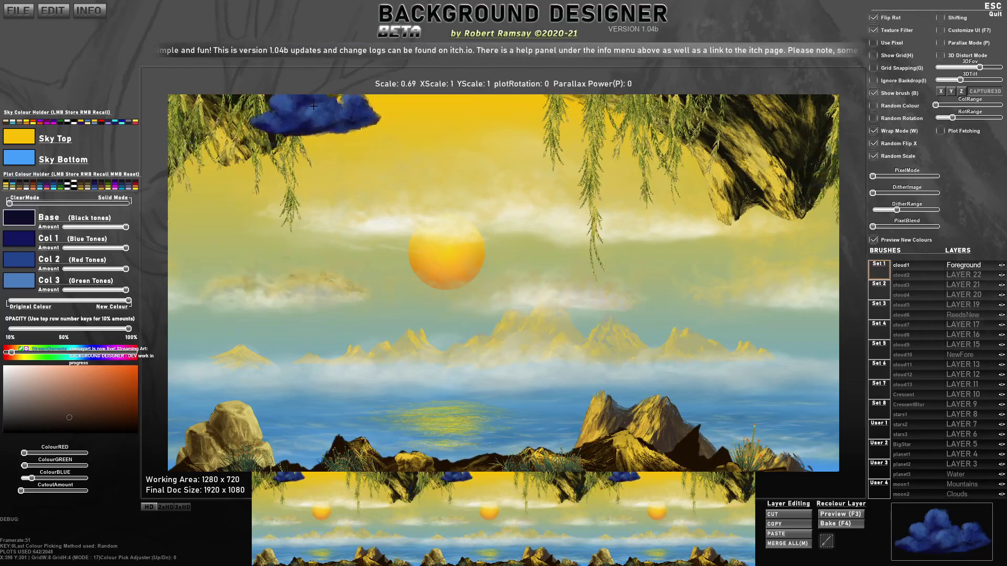
{"action": "scroll", "coordinate": [464, 403], "scroll_direction": "down", "scroll_amount": 2}
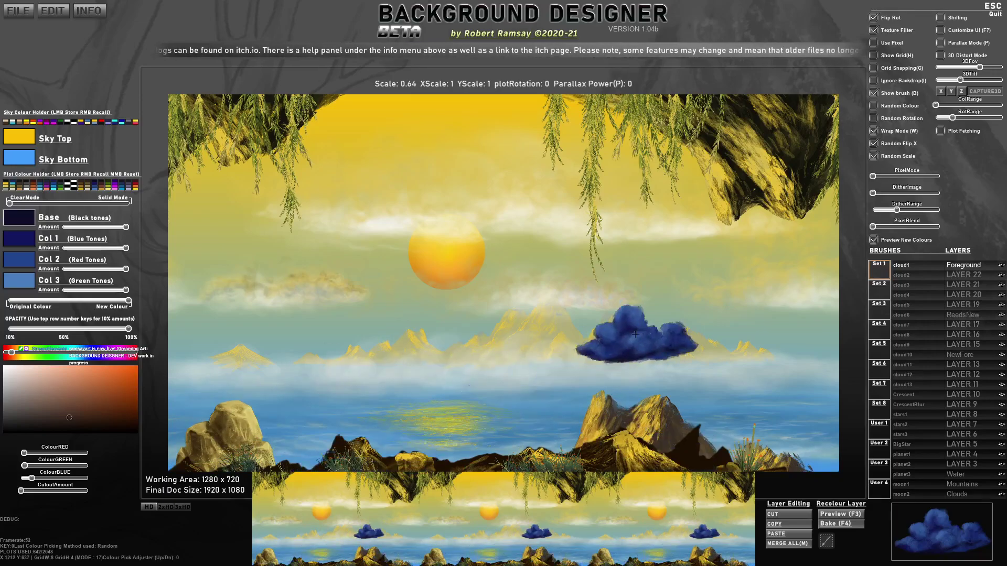
Turn on parallax mode and preview the Mountains layer recoloured in the dark blue palette.
{"action": "key", "text": "p"}
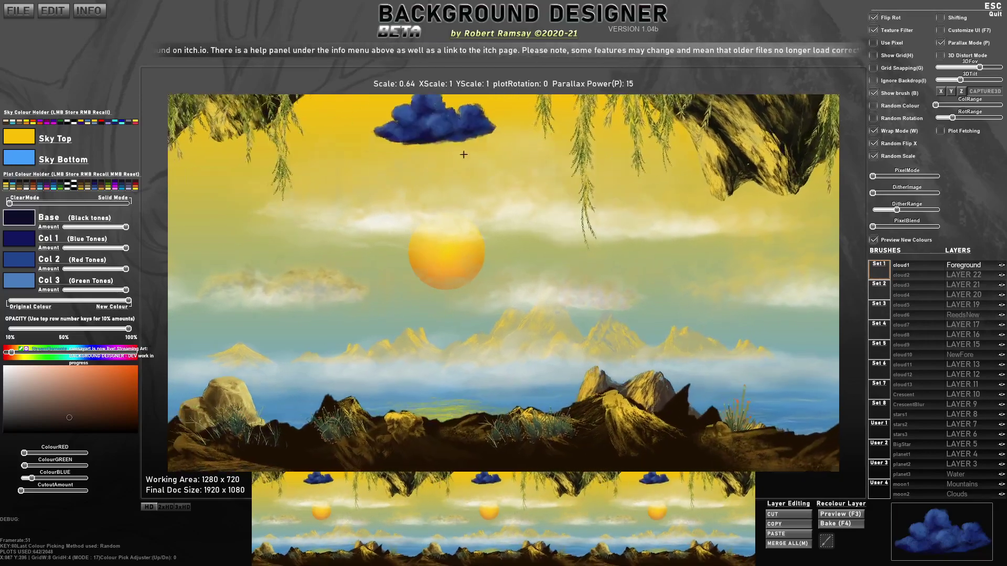
{"action": "left_click", "coordinate": [962, 485]}
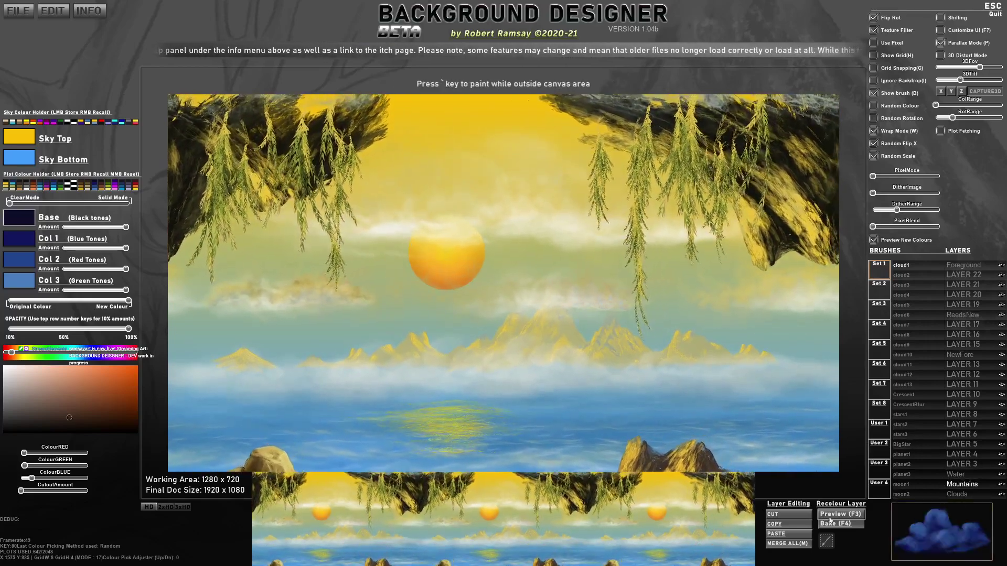
{"action": "left_click", "coordinate": [829, 517]}
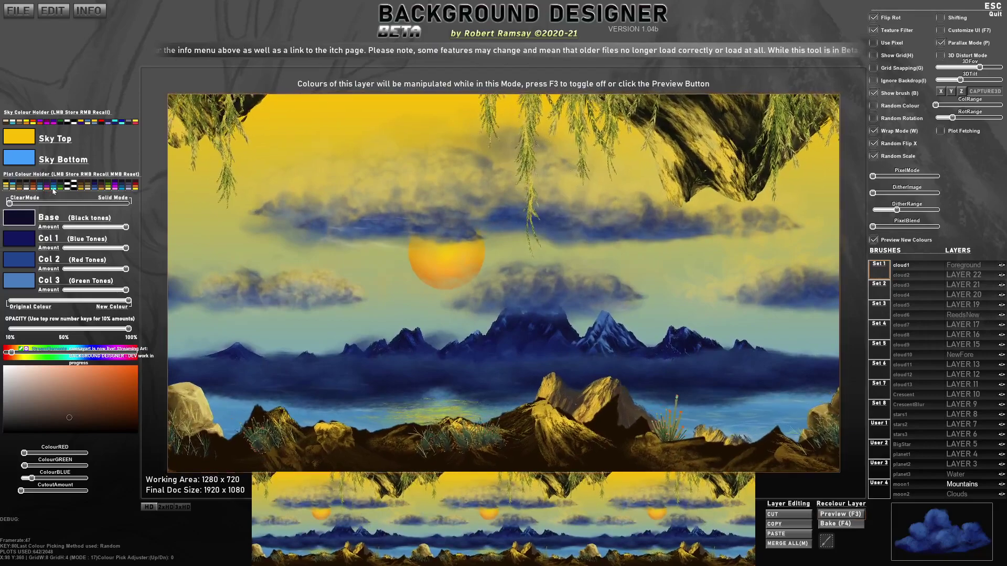
Preview the Mountains layer in the lighter blue and cyan stored palette, and change its Base tone to vivid blue.
{"action": "right_click", "coordinate": [54, 189]}
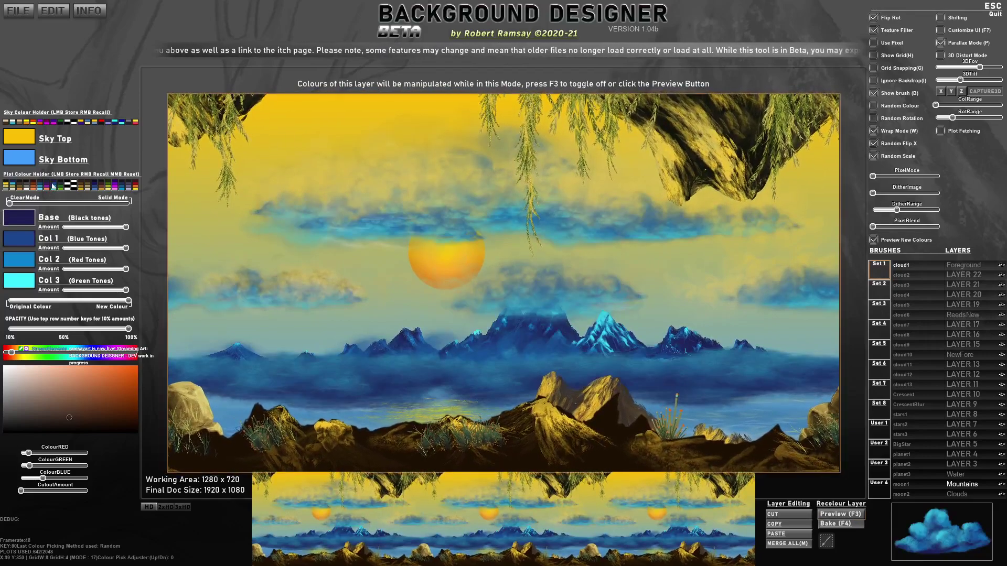
{"action": "left_click", "coordinate": [77, 357]}
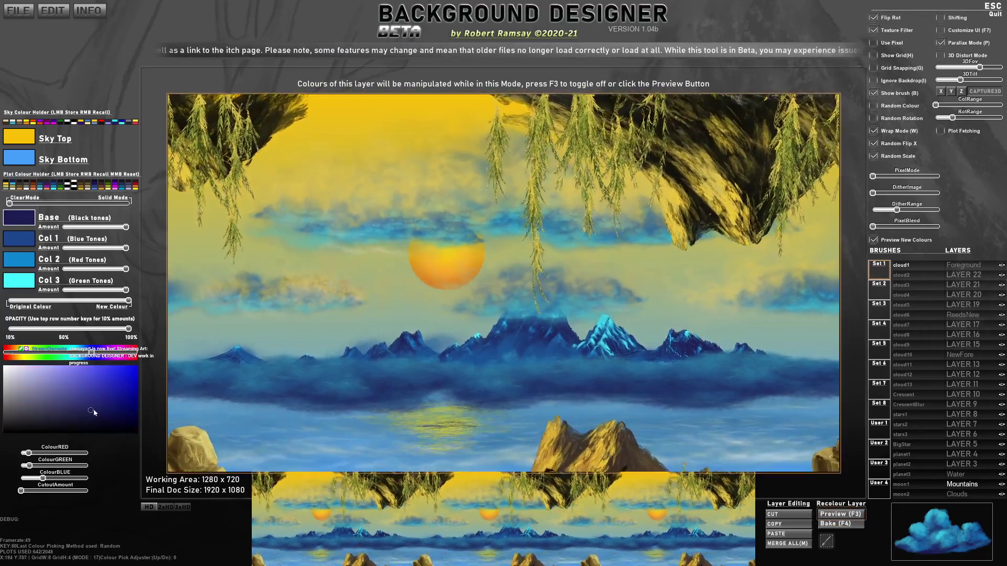
{"action": "left_click", "coordinate": [98, 384]}
{"action": "left_click", "coordinate": [98, 370]}
{"action": "left_click", "coordinate": [36, 354]}
{"action": "left_click", "coordinate": [91, 360]}
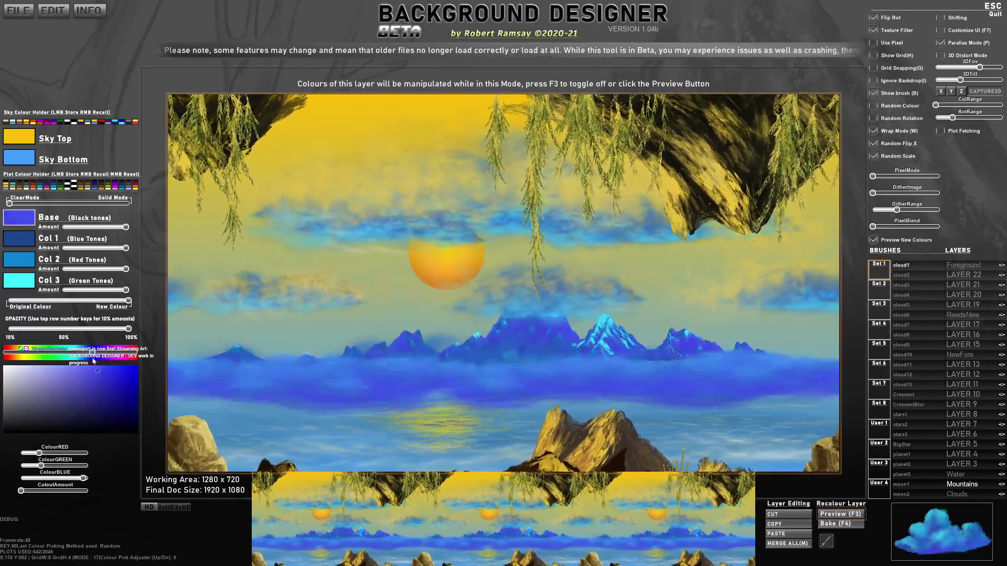
Preview the Mountains layer in the stored reddish-brown palette, and settle on the palette with purple and orange tones.
{"action": "right_click", "coordinate": [37, 186]}
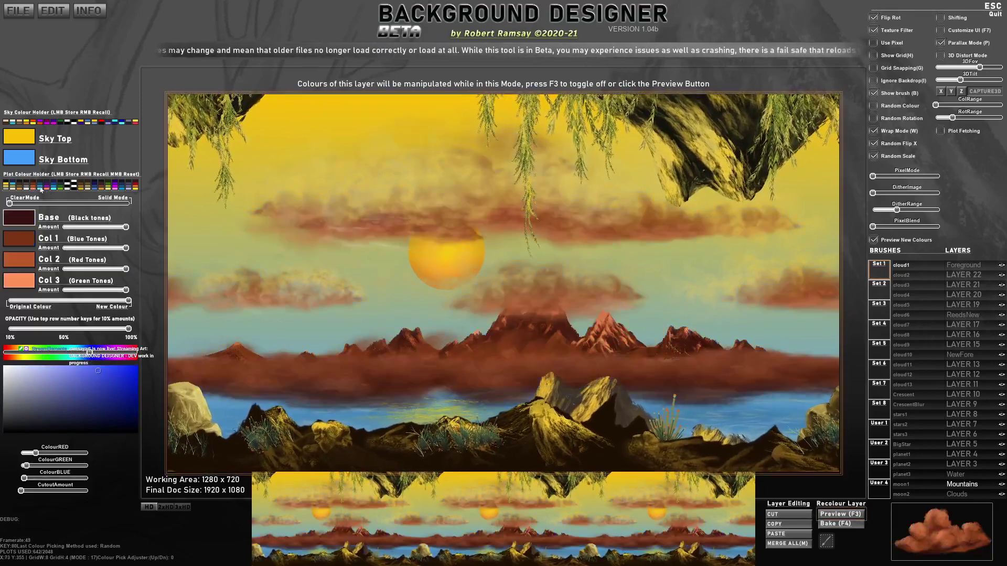
{"action": "right_click", "coordinate": [45, 187]}
{"action": "right_click", "coordinate": [41, 188]}
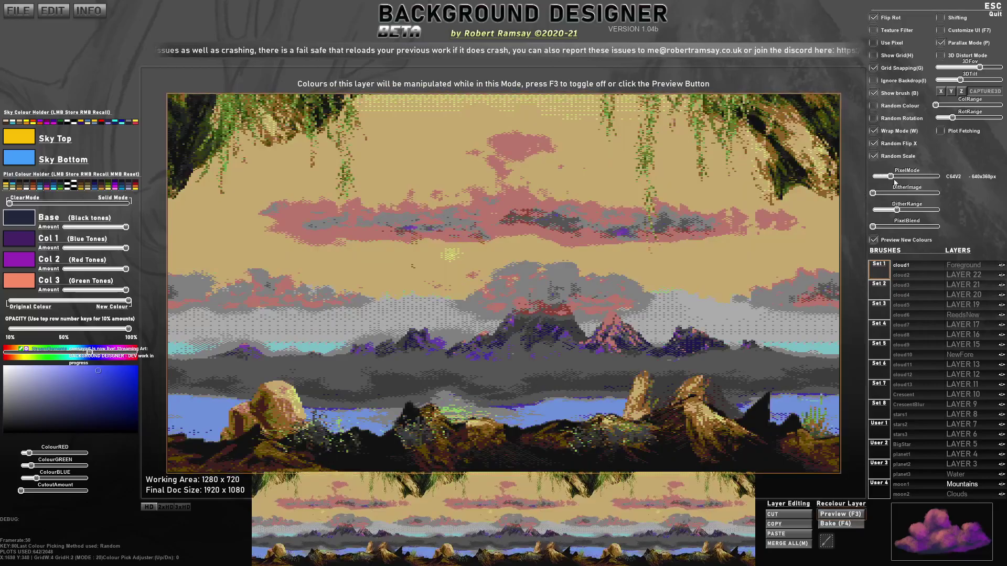
Set the pixel mode to Custom64 at 640x360px and raise the dither range, comparing the scene with and without the recolour preview.
{"action": "left_click_drag", "start_coordinate": [894, 182], "coordinate": [939, 209]}
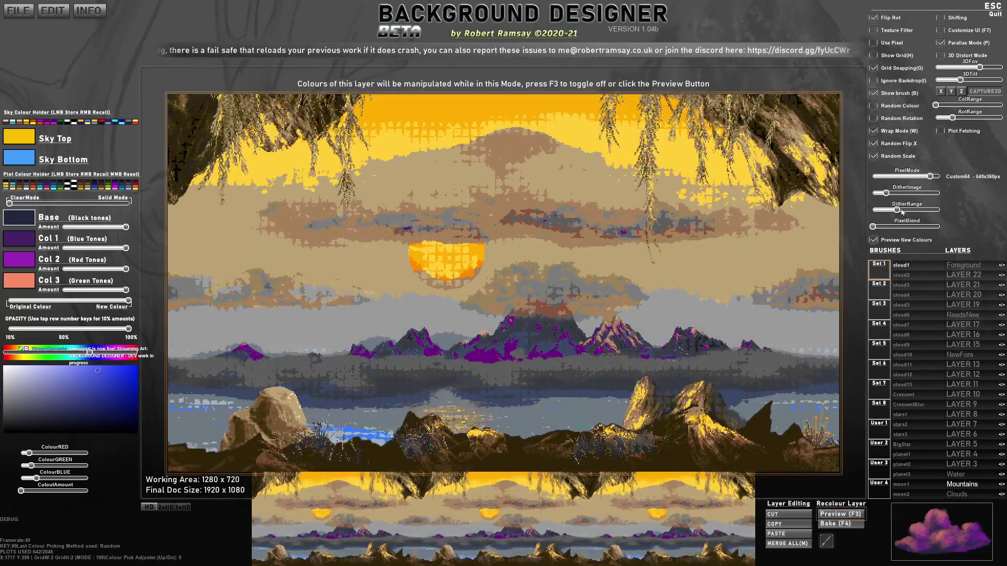
{"action": "left_click", "coordinate": [932, 213]}
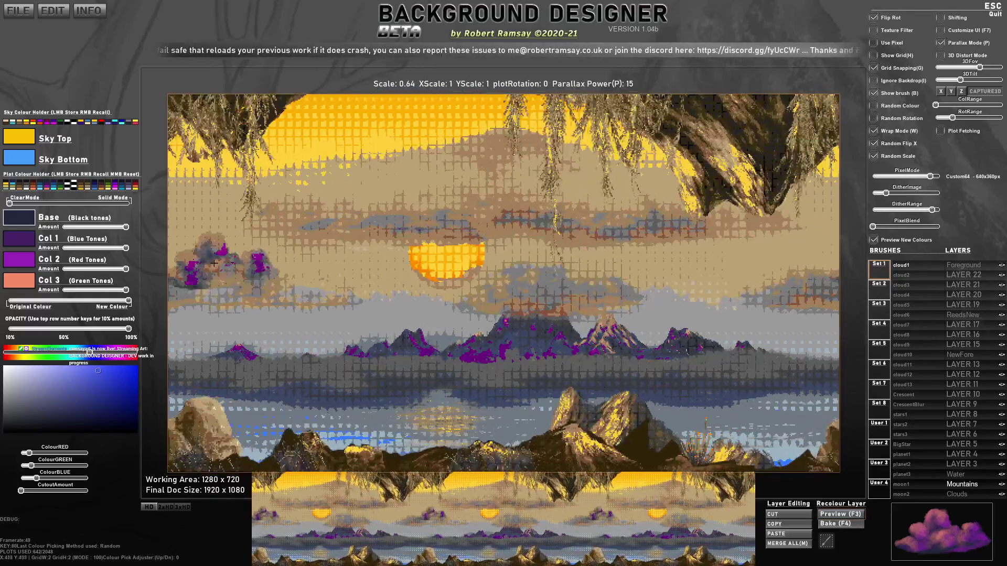
{"action": "key", "text": "F3"}
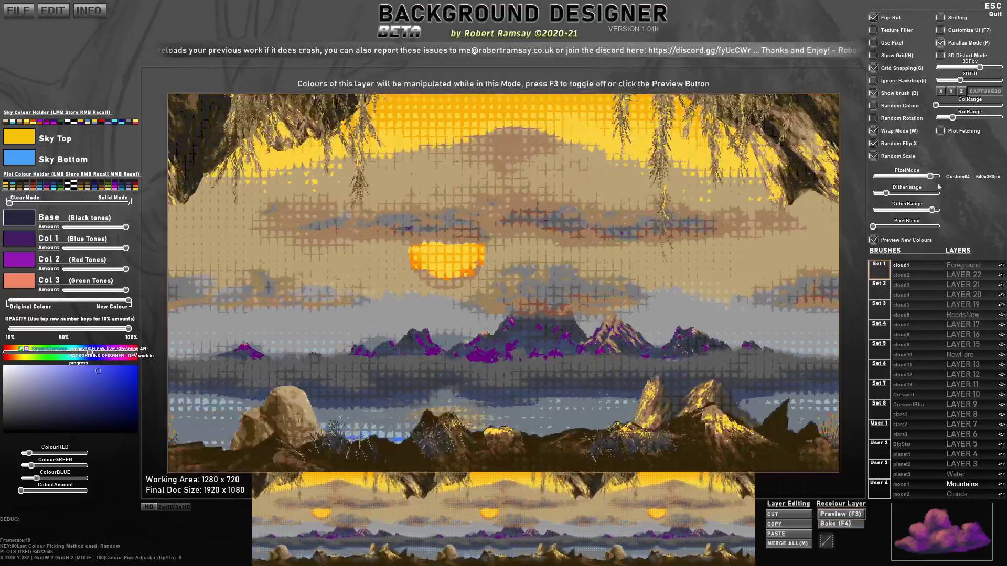
Return the canvas to normal display by turning off pixel mode, the recolour preview and parallax mode.
{"action": "left_click_drag", "start_coordinate": [930, 177], "coordinate": [872, 176]}
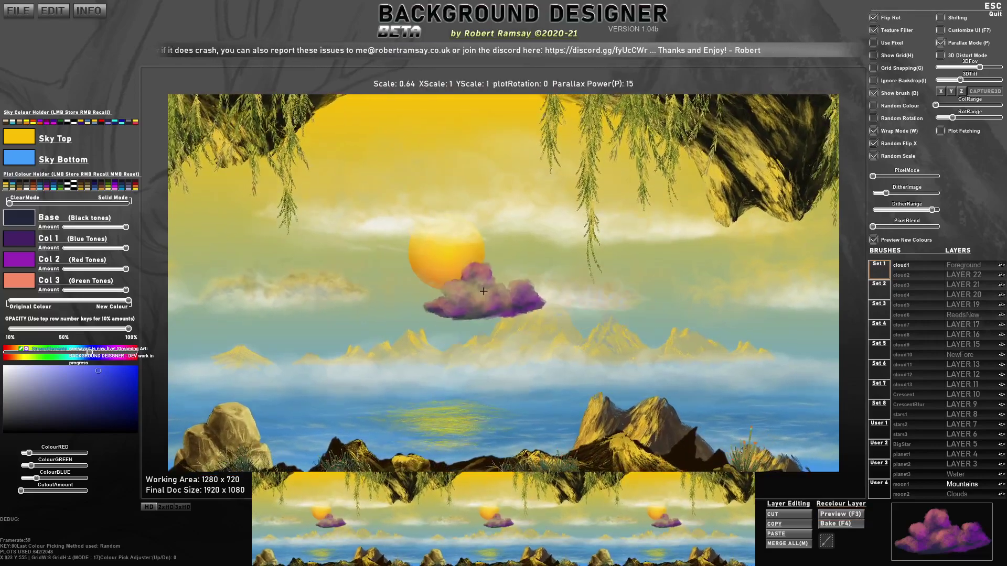
{"action": "key", "text": "p"}
{"action": "scroll", "coordinate": [550, 310], "scroll_direction": "down", "scroll_amount": 8}
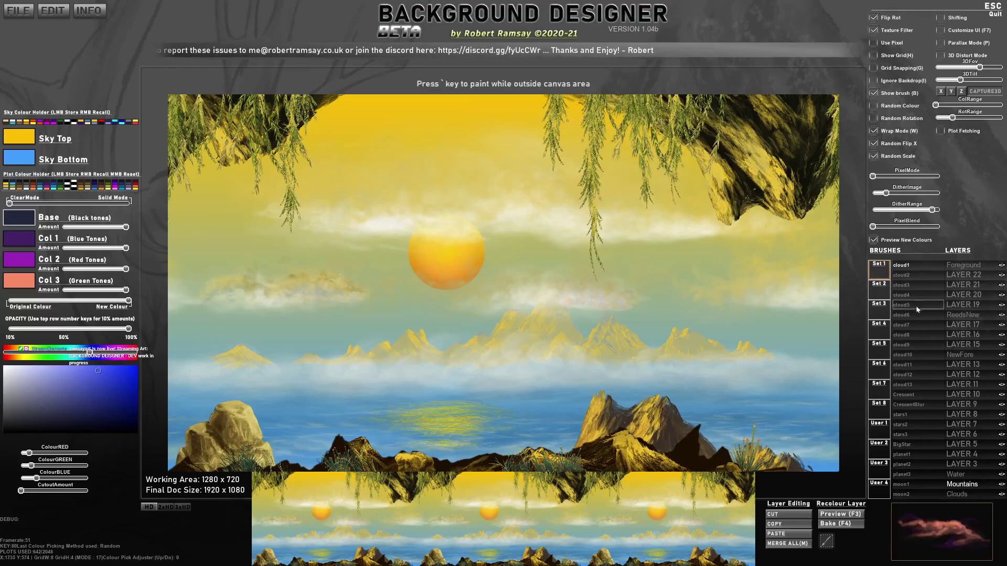
Export all layers as PNG files to the Desktop under the name CaveLayerTest.
{"action": "left_click", "coordinate": [12, 9]}
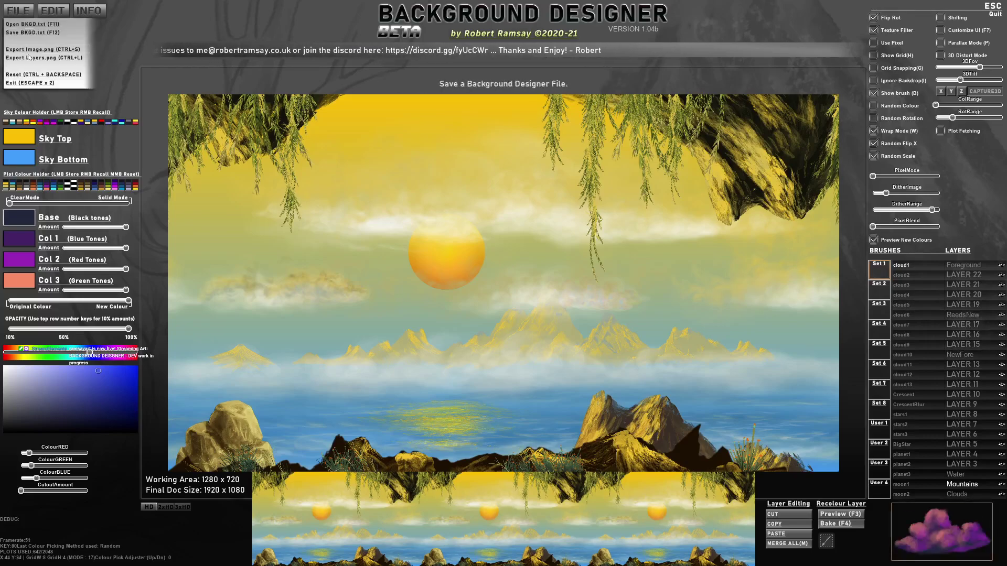
{"action": "left_click", "coordinate": [61, 58]}
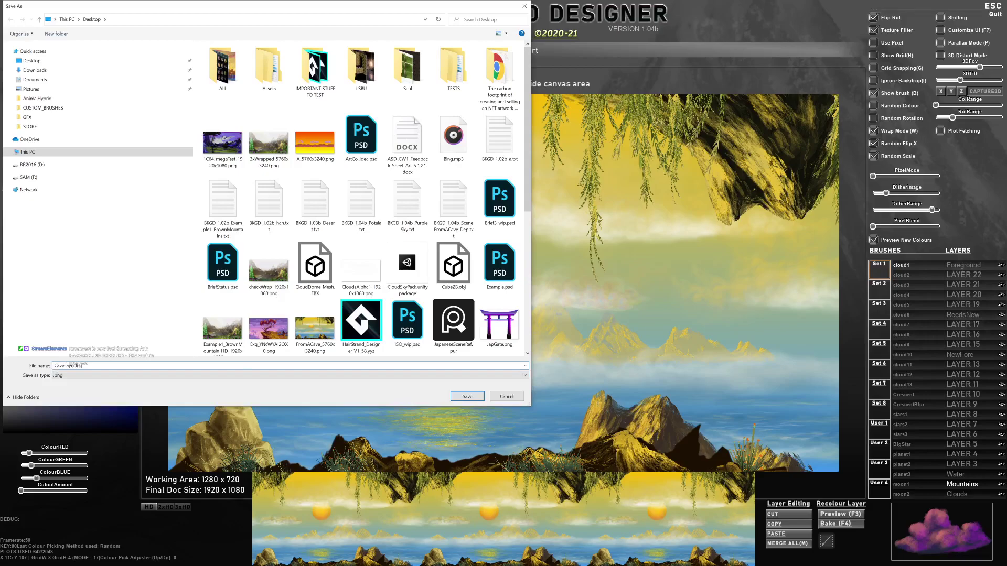
{"action": "left_click", "coordinate": [468, 399]}
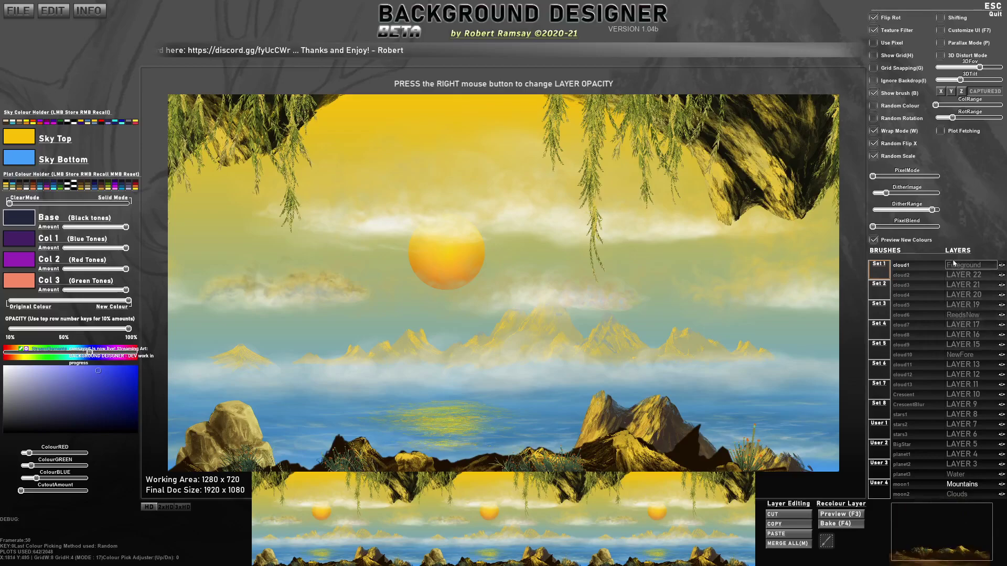
Switch to Photoshop and look through the exported CaveLayerTest PNG files on the Desktop from the Open dialog.
{"action": "left_click", "coordinate": [377, 364]}
{"action": "key", "text": "alt+Tab"}
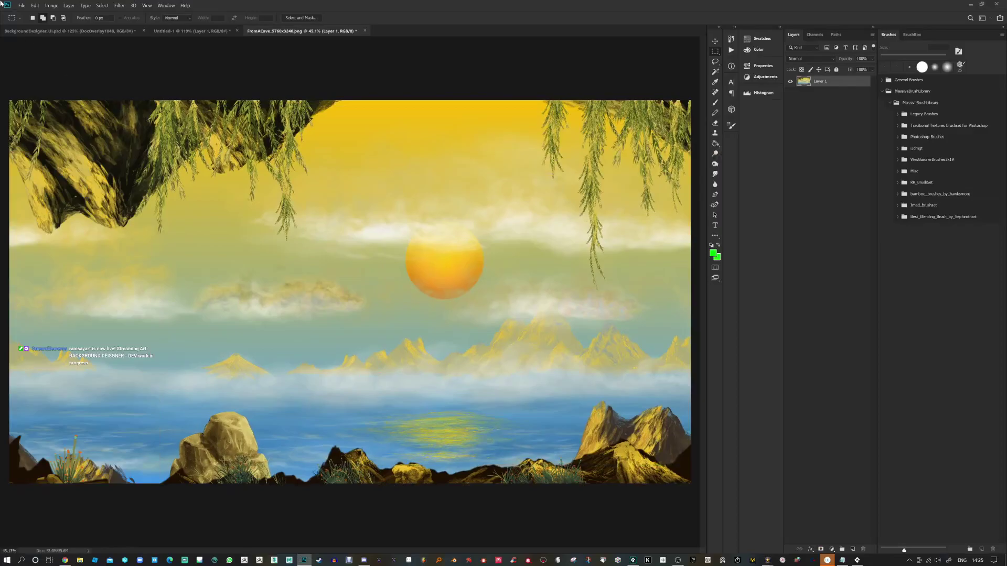
{"action": "left_click", "coordinate": [21, 5]}
{"action": "left_click", "coordinate": [29, 24]}
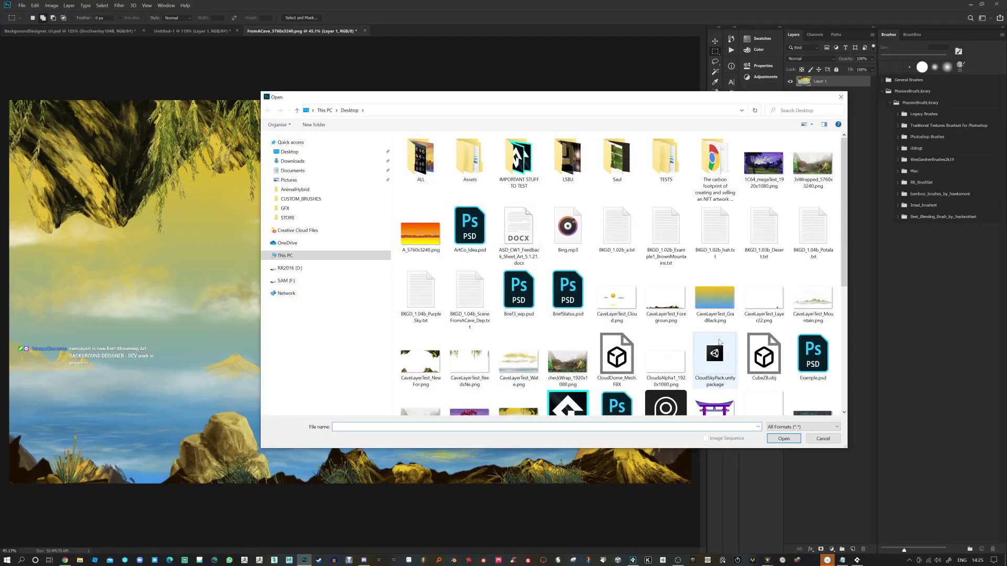
{"action": "left_click", "coordinate": [718, 307]}
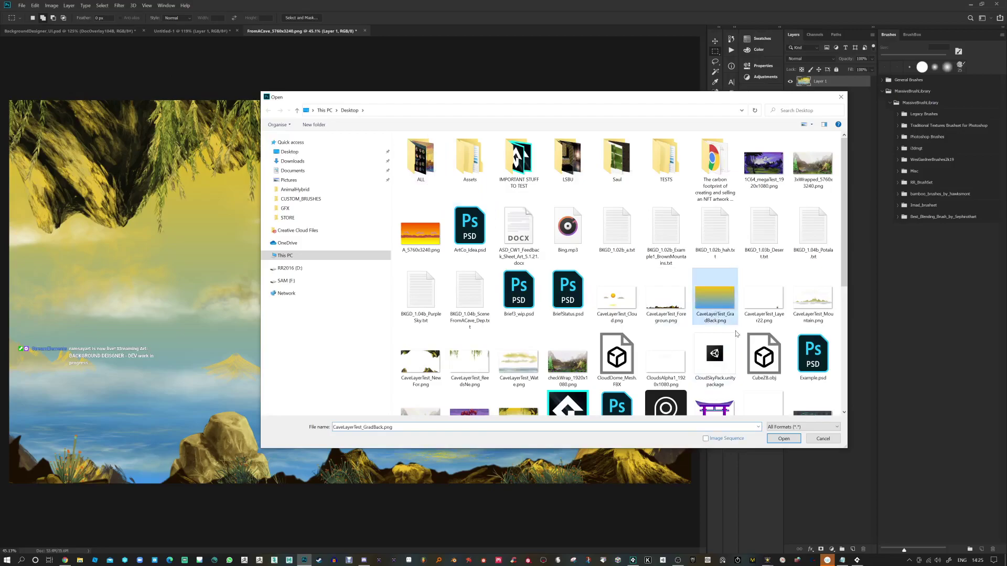
{"action": "left_click", "coordinate": [627, 297]}
{"action": "left_click", "coordinate": [682, 309]}
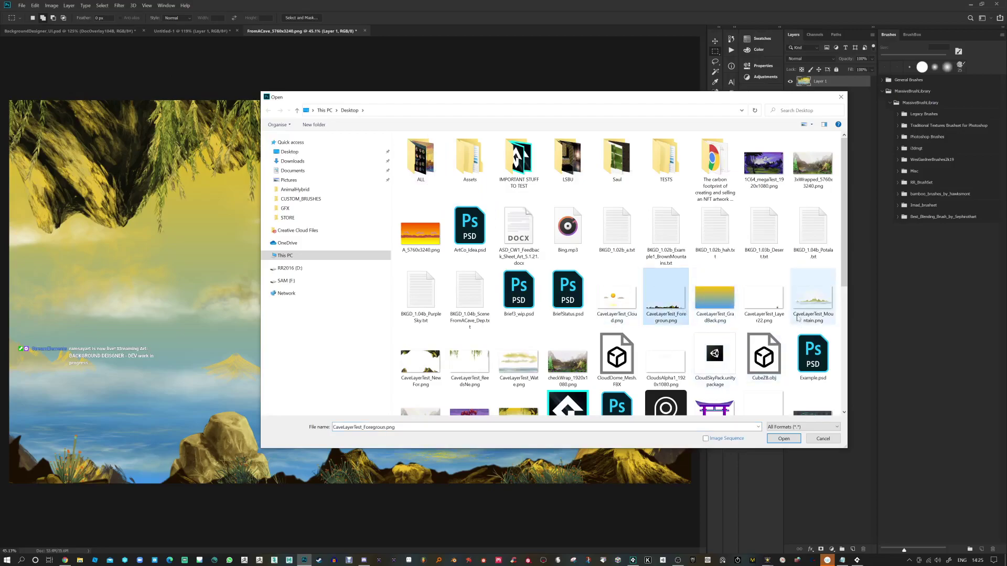
{"action": "left_click", "coordinate": [770, 300]}
{"action": "left_click", "coordinate": [810, 304]}
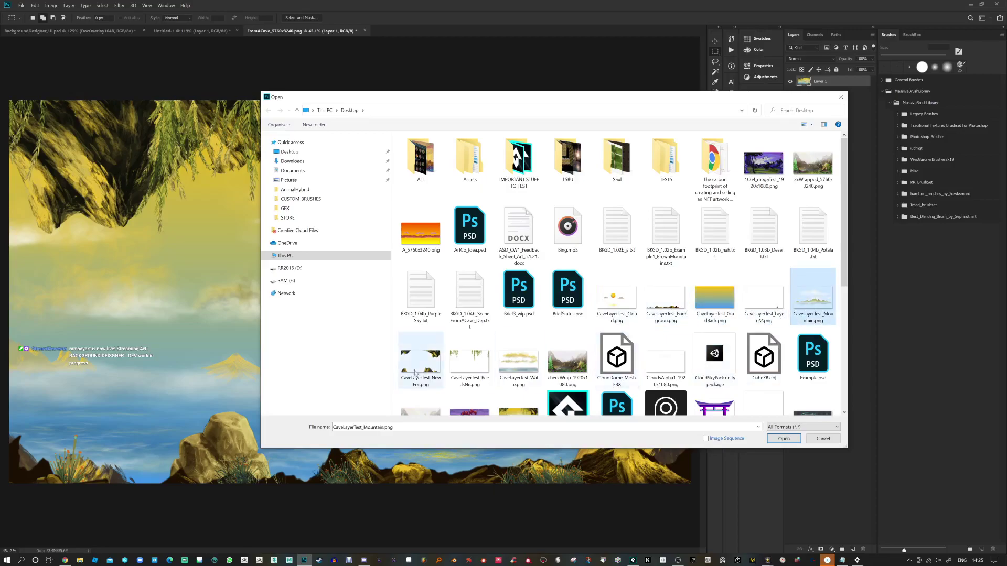
{"action": "left_click", "coordinate": [415, 368]}
{"action": "left_click", "coordinate": [512, 365]}
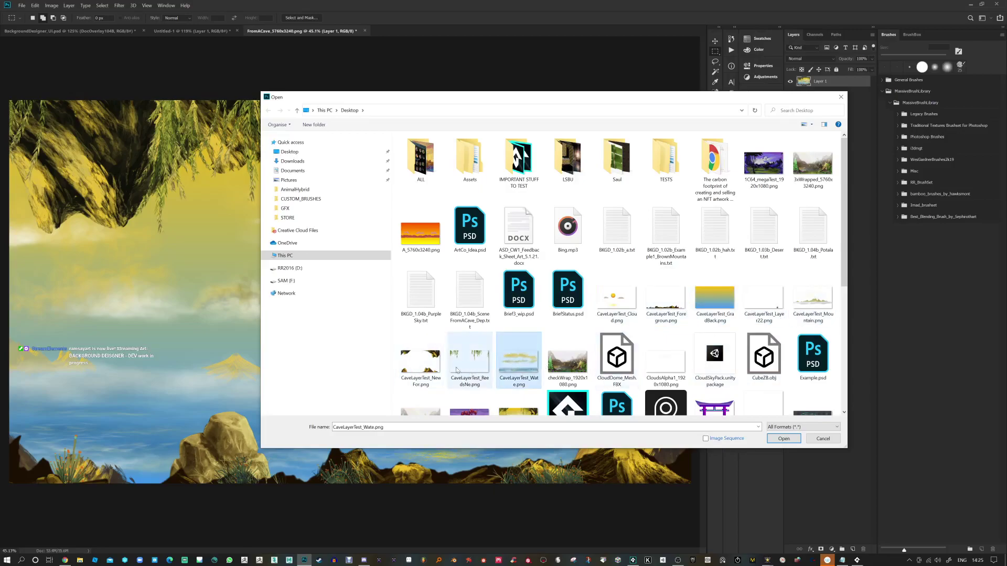
Open all the CaveLayerTest PNG files together, from CaveLayerTest_Cloud.png to CaveLayerTest_Wate.png.
{"action": "left_click", "coordinate": [617, 299]}
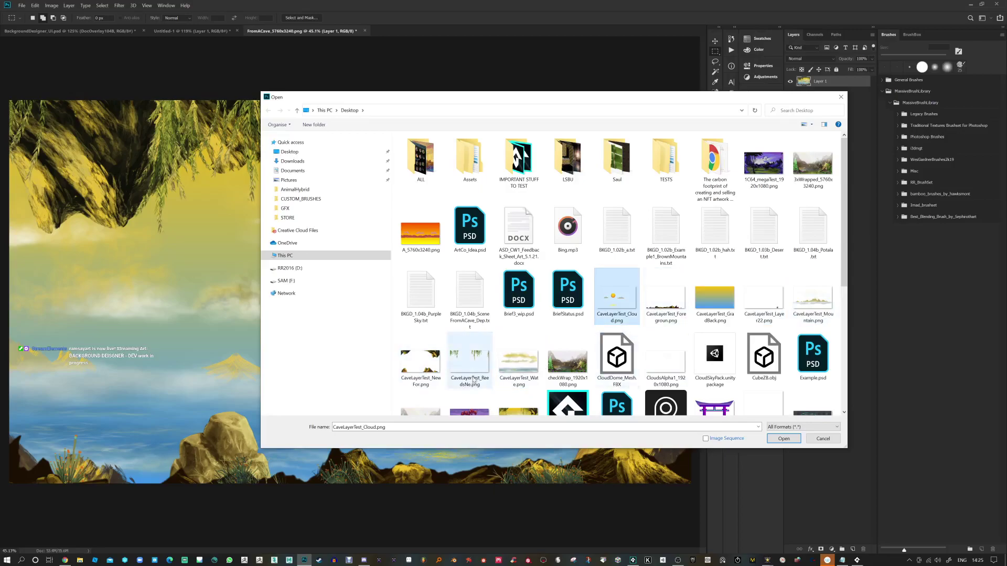
{"action": "left_click", "coordinate": [515, 370], "text": "shift"}
{"action": "left_click", "coordinate": [784, 438]}
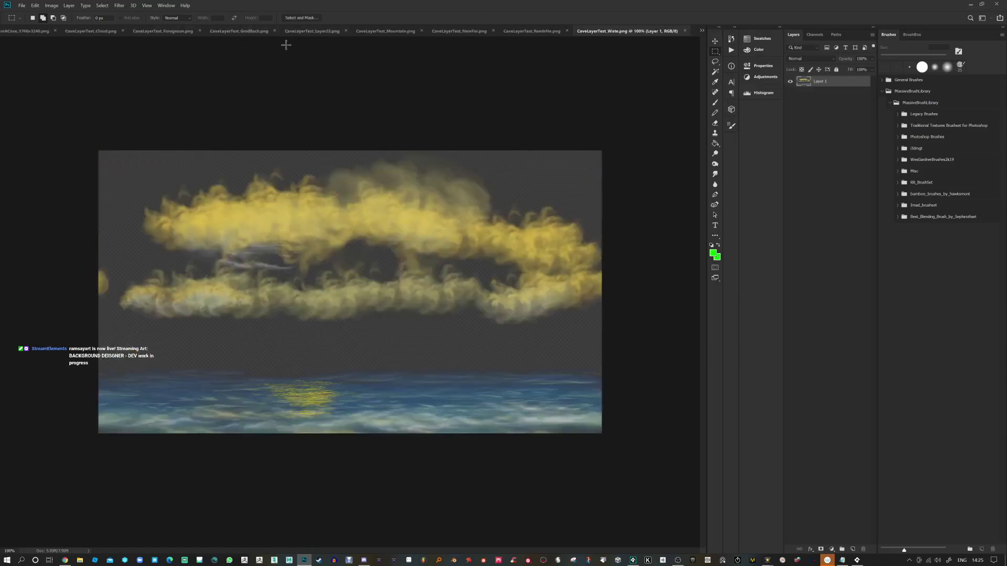
Inspect the artwork of CaveLayerTest_Foregroun.png using the Move tool.
{"action": "left_click", "coordinate": [158, 31]}
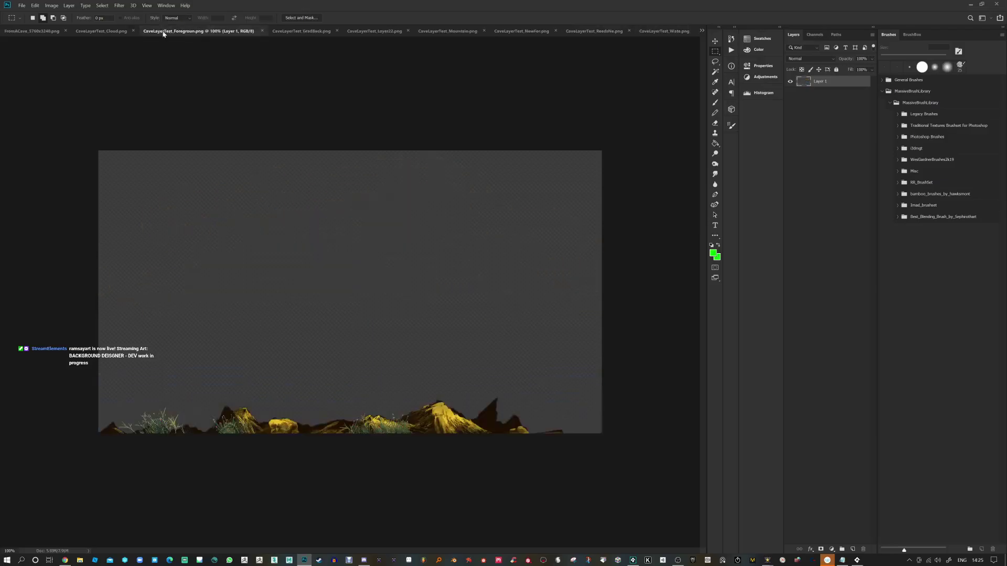
{"action": "left_click", "coordinate": [715, 42]}
{"action": "mouse_move", "coordinate": [441, 420]}
{"action": "left_mouse_down"}
{"action": "mouse_move", "coordinate": [559, 423]}
{"action": "mouse_move", "coordinate": [433, 426]}
{"action": "mouse_move", "coordinate": [525, 425]}
{"action": "mouse_move", "coordinate": [441, 418]}
{"action": "left_mouse_up"}
Try a Hue/Saturation adjustment on CaveLayerTest_GradBack.png with hue +180 and saturation +22.
{"action": "left_click", "coordinate": [295, 32]}
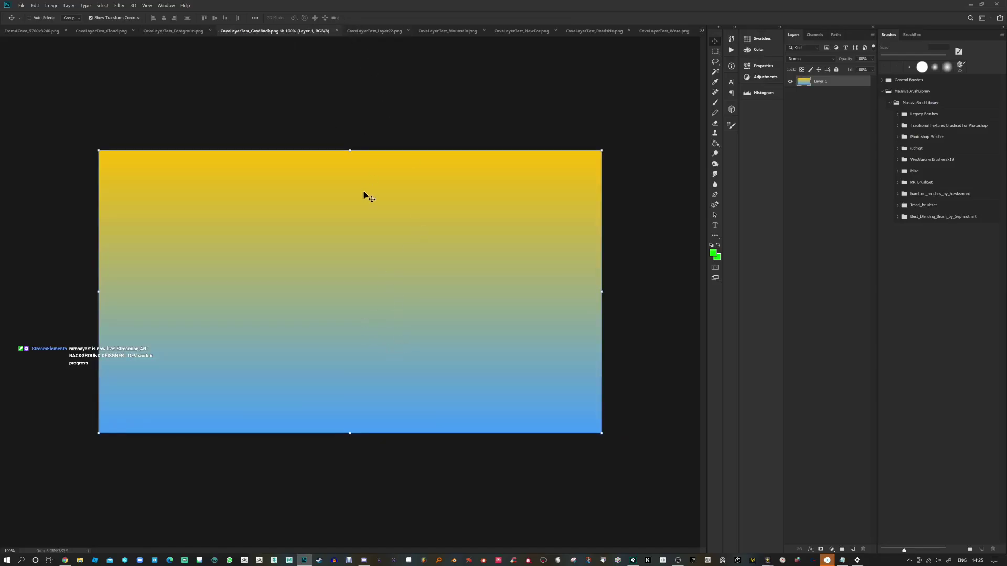
{"action": "key", "text": "ctrl+u"}
{"action": "left_click_drag", "start_coordinate": [840, 280], "coordinate": [841, 315]}
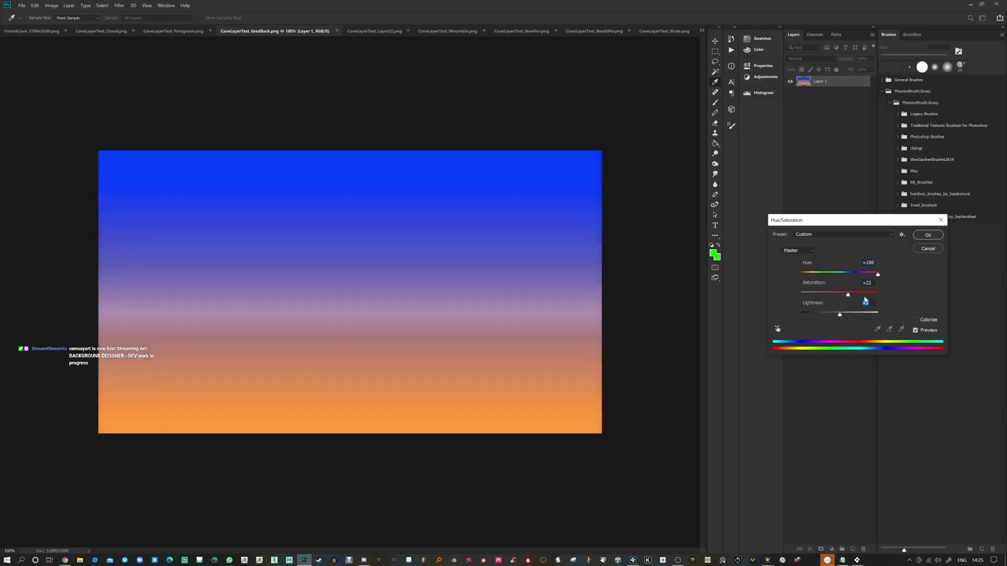
{"action": "left_click", "coordinate": [930, 249]}
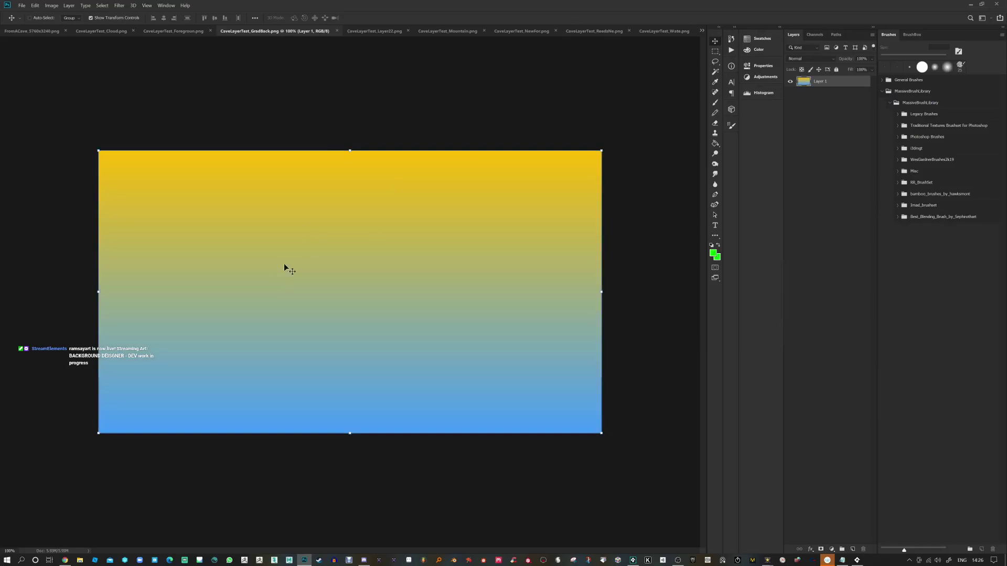
Examine the isolated plant in CaveLayerTest_Layer22.png up close.
{"action": "left_click", "coordinate": [362, 32]}
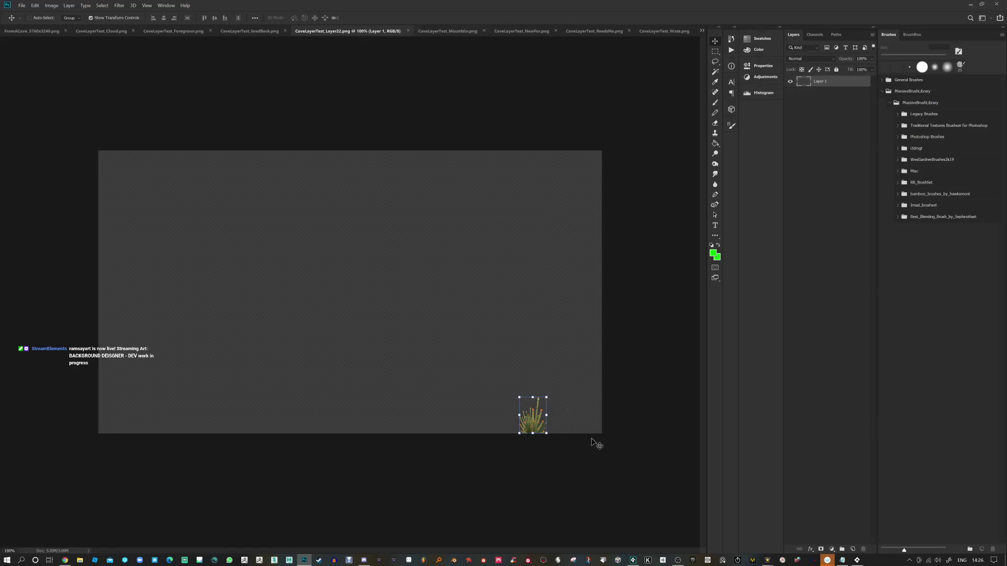
{"action": "scroll", "coordinate": [591, 443], "scroll_direction": "up", "scroll_amount": 10}
{"action": "scroll", "coordinate": [610, 474], "scroll_direction": "down", "scroll_amount": 10}
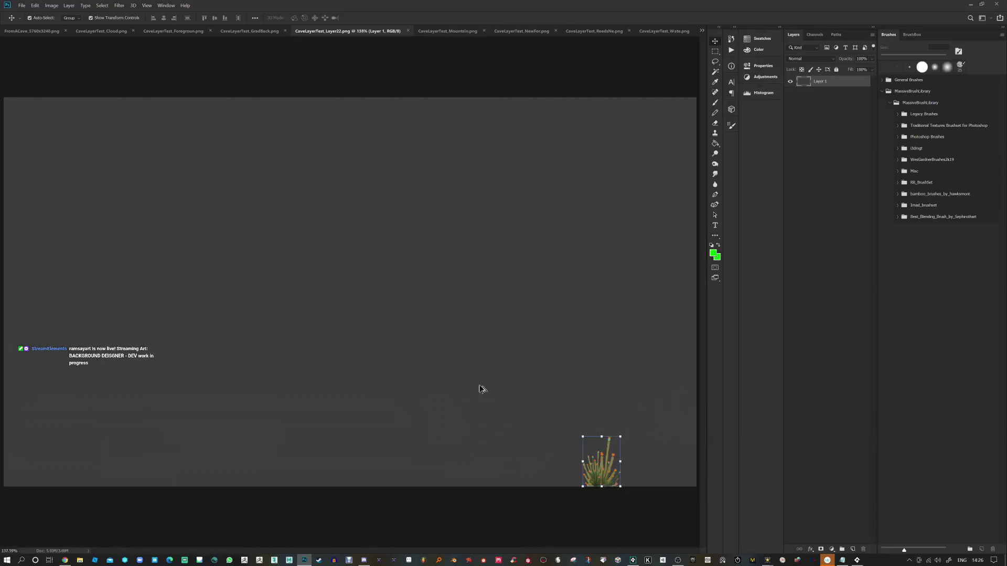
{"action": "scroll", "coordinate": [423, 355], "scroll_direction": "down", "scroll_amount": 2}
{"action": "scroll", "coordinate": [369, 268], "scroll_direction": "up", "scroll_amount": 1}
Review the remaining exported layer images in turn: Mountain, NewFor, ReedsNe and Wate.
{"action": "left_click", "coordinate": [448, 32]}
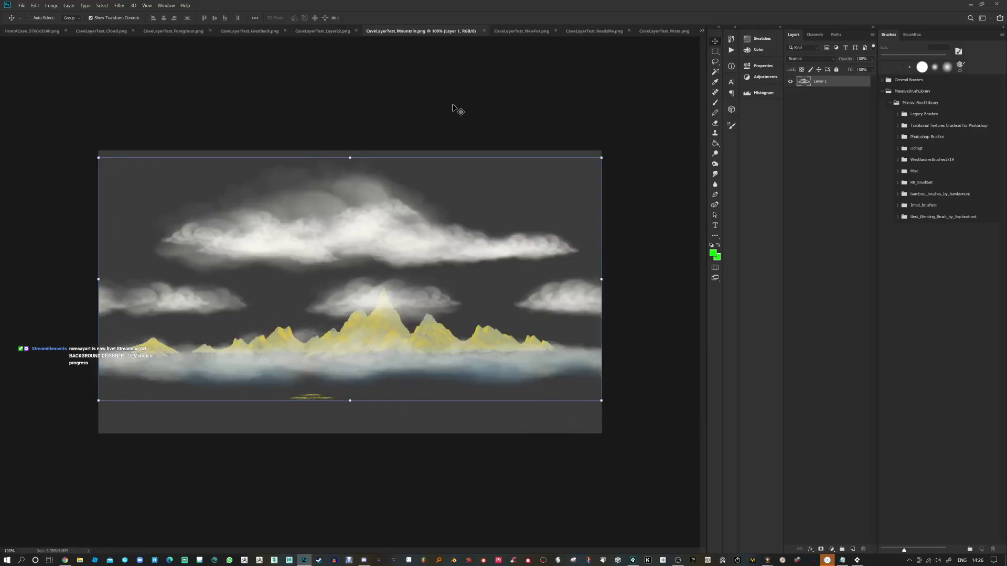
{"action": "left_click", "coordinate": [509, 31]}
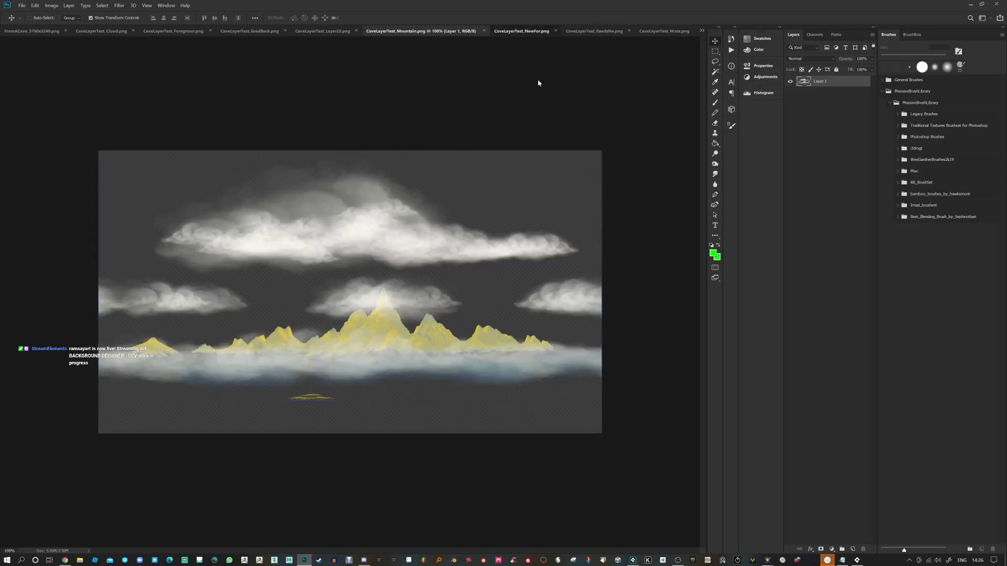
{"action": "left_click", "coordinate": [606, 31]}
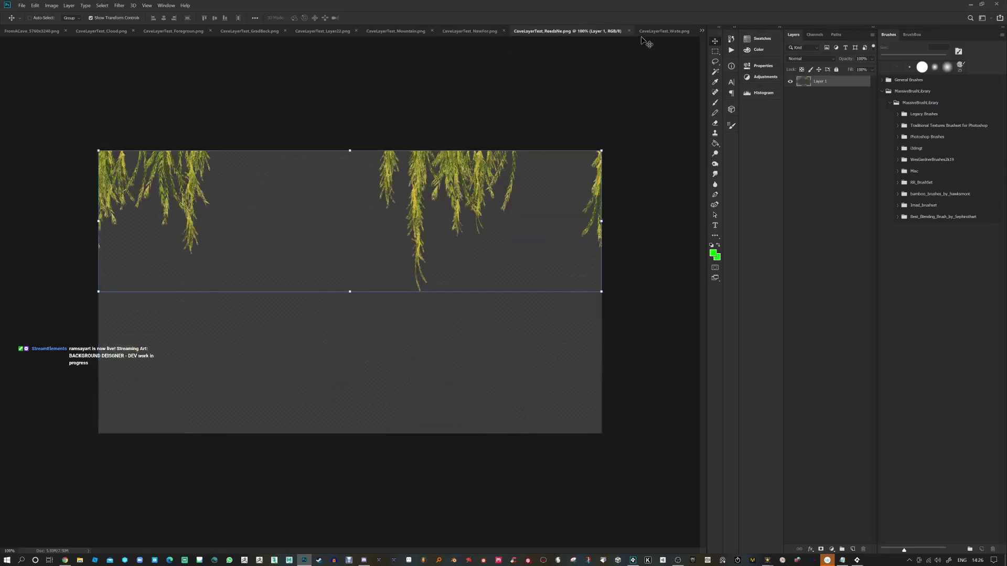
{"action": "left_click", "coordinate": [654, 31]}
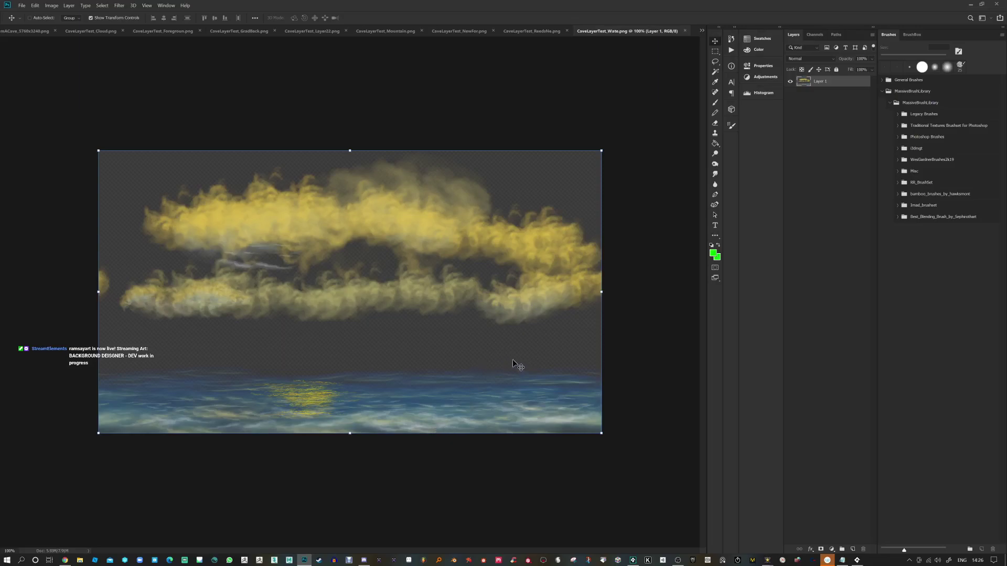
Switch to OBS to bring up its streaming and recording controls.
{"action": "mouse_move", "coordinate": [363, 563]}
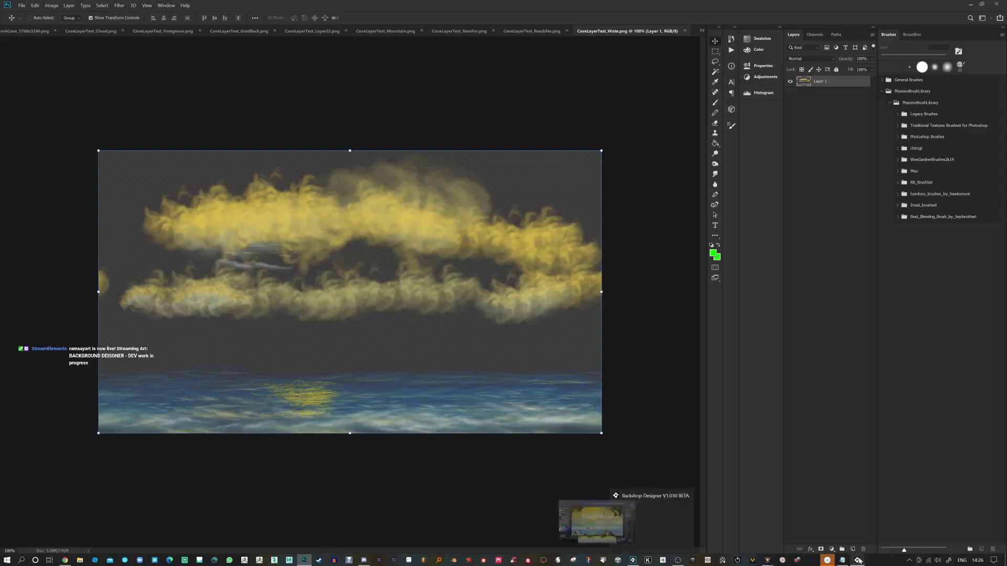
{"action": "mouse_move", "coordinate": [856, 561]}
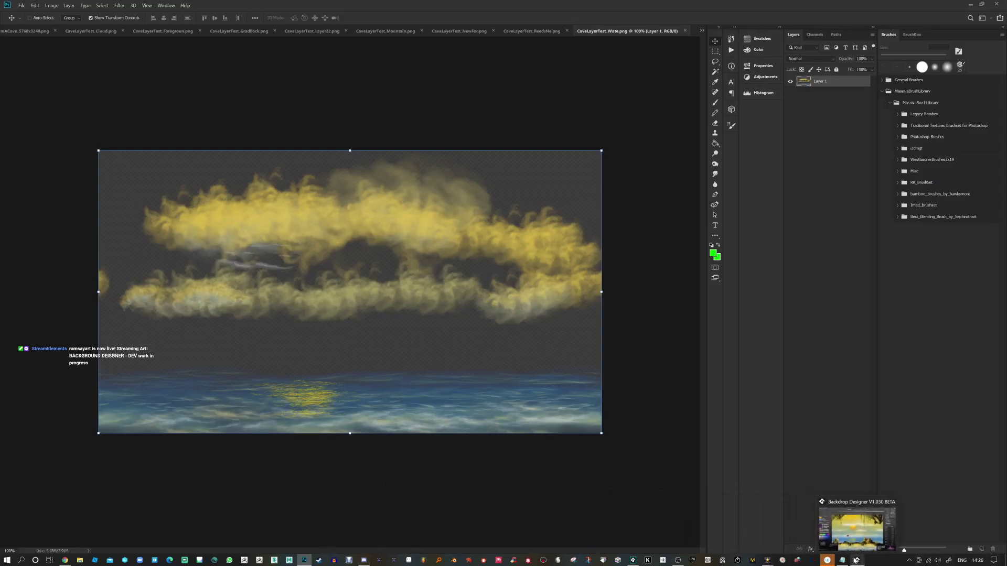
{"action": "left_click", "coordinate": [677, 561]}
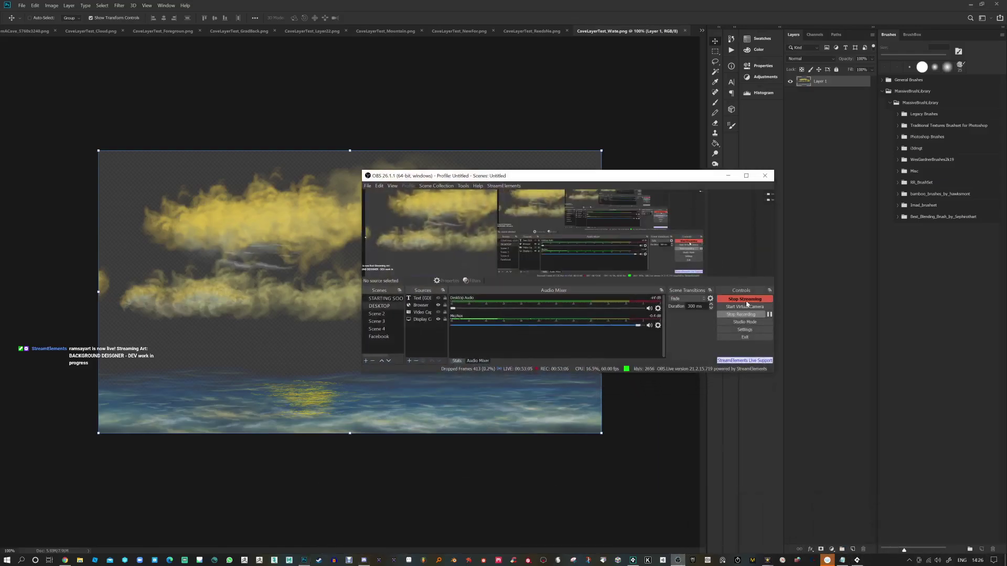